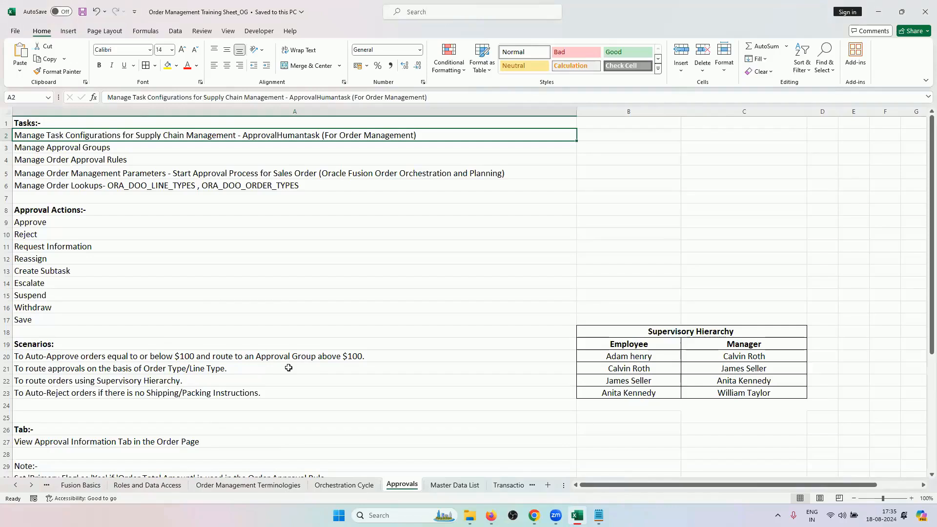
Review the supervisory hierarchy and auto-reject scenarios, and read through the Orchestration Cycle sheet down to its scheduled processes.
left_click(279, 379)
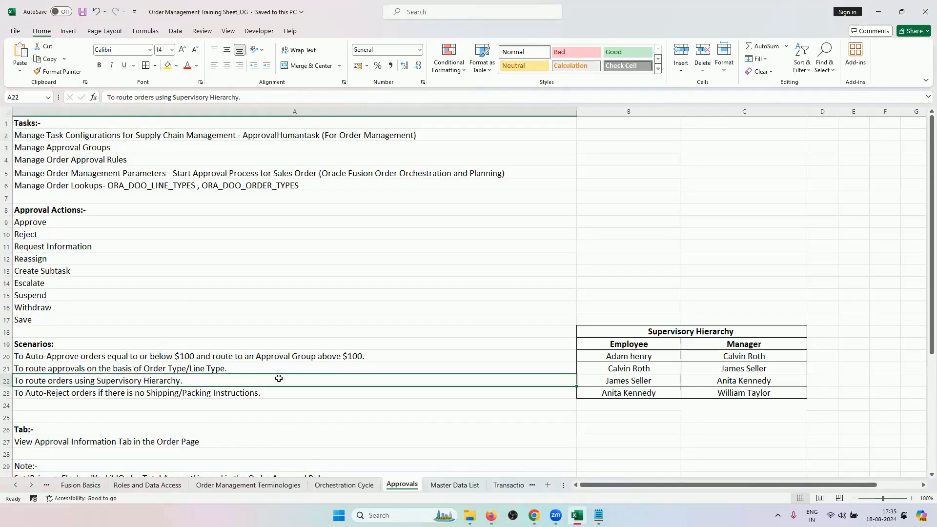
left_click(200, 393)
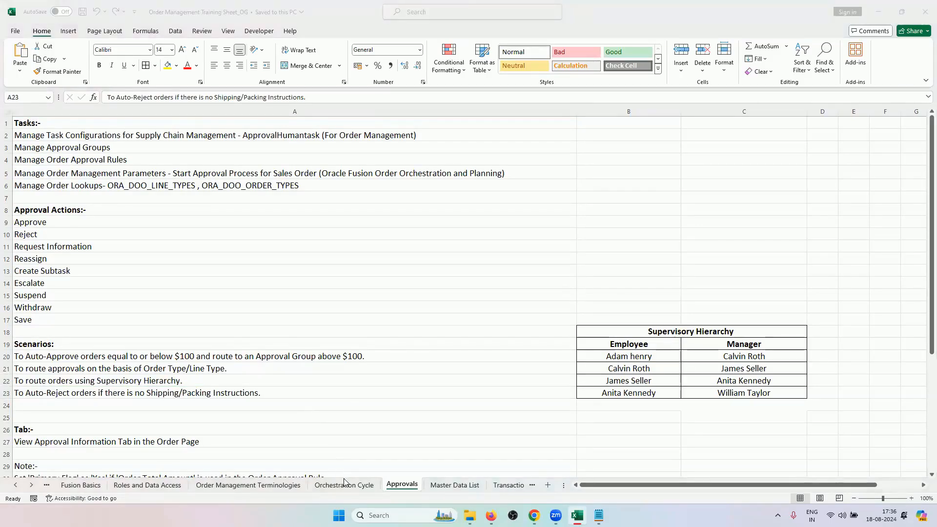
left_click(344, 484)
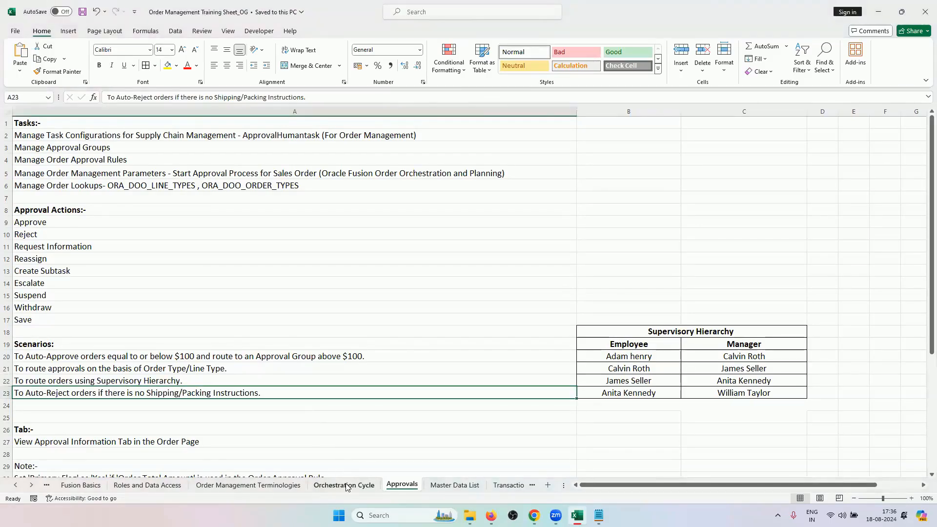
left_click(344, 484)
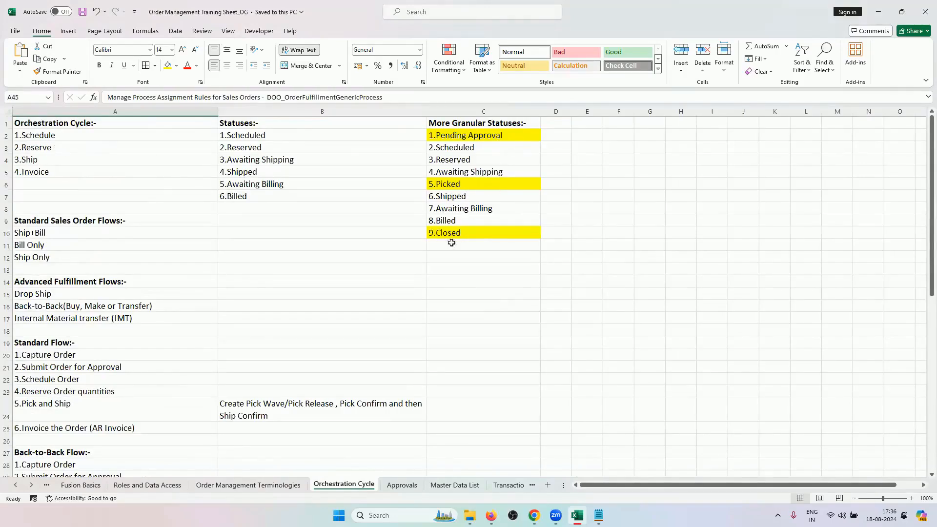
scroll(251, 327, "down", 8)
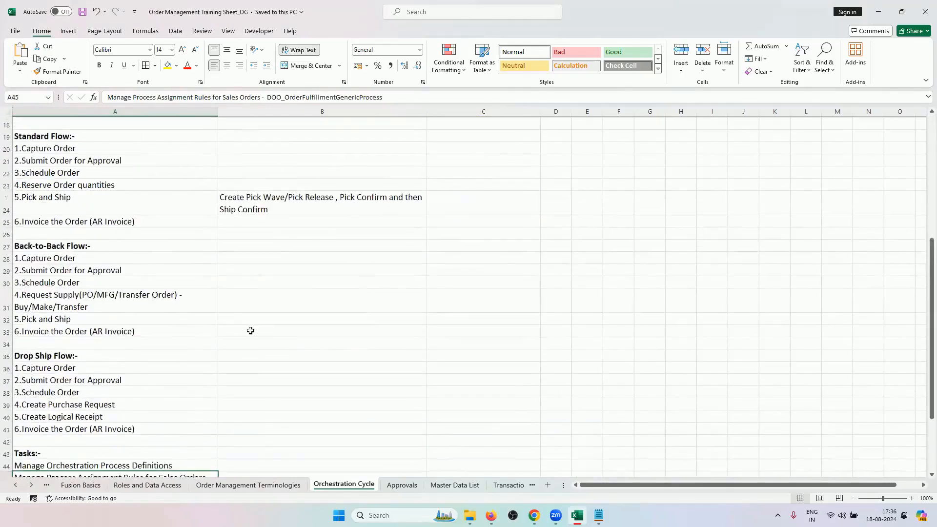
scroll(268, 400, "down", 1)
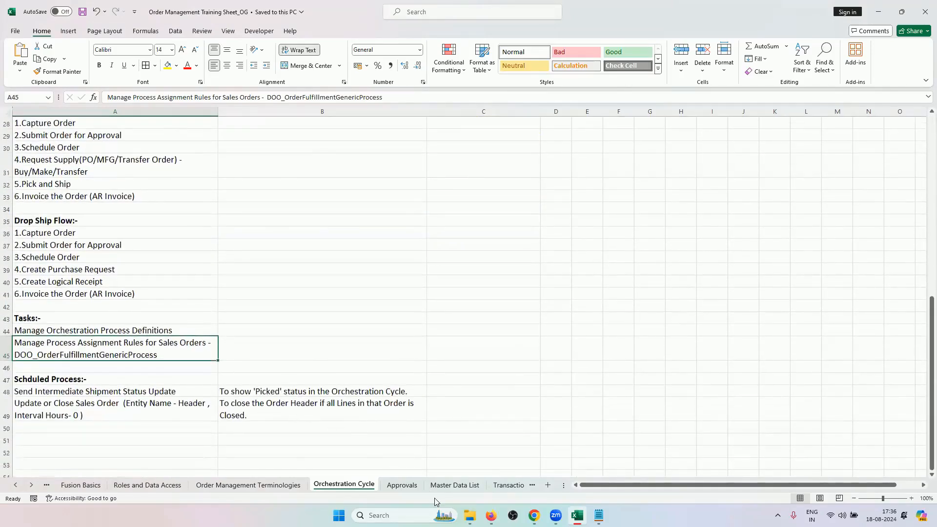
Return to the Approvals sheet and locate the two approver assignment tables beneath the scenarios.
left_click(407, 485)
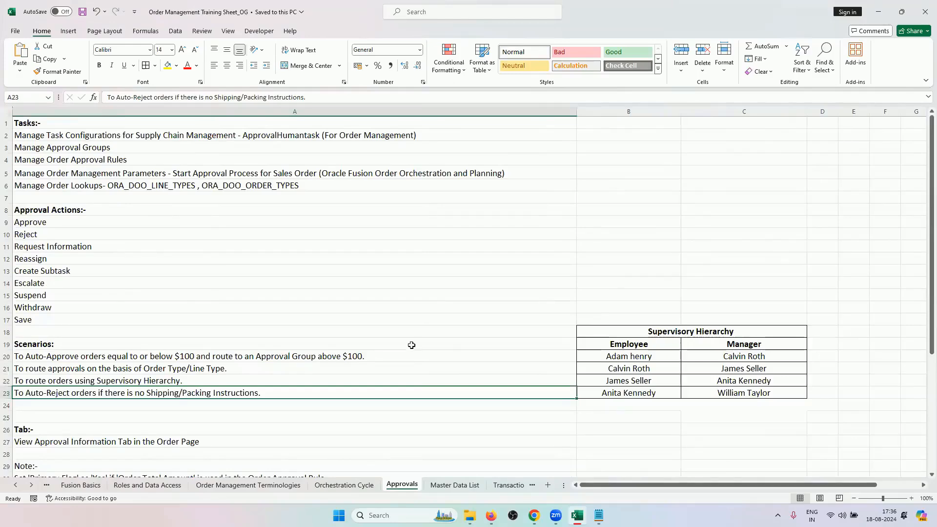
scroll(400, 349, "down", 1)
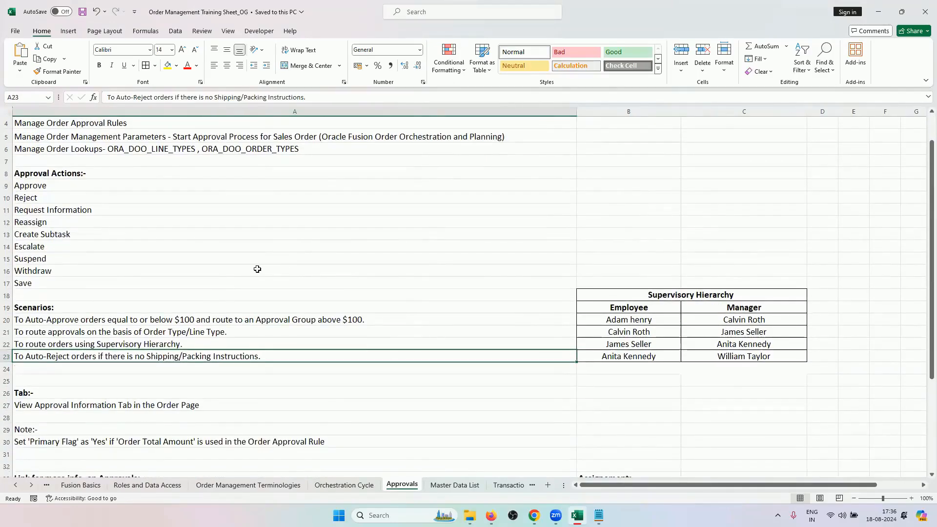
scroll(396, 382, "down", 1)
scroll(396, 382, "down", 5)
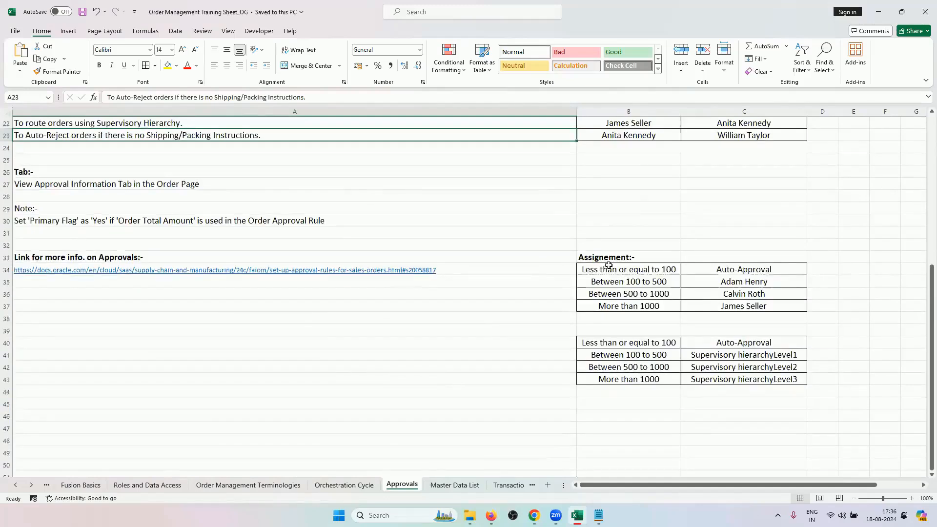
left_click_drag(608, 268, 714, 381)
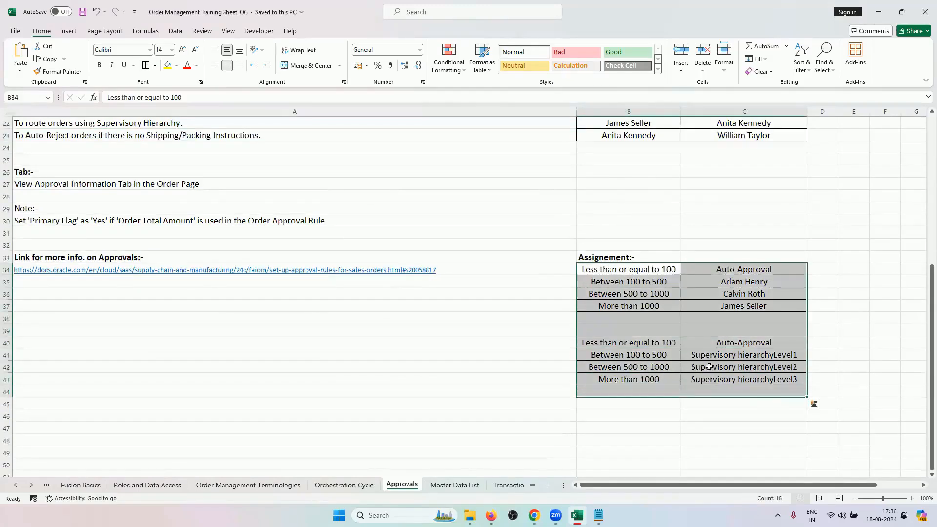
Examine the order amount ranges and their approvers in the first assignment table, cells B34:C37.
left_click(678, 304)
left_click(664, 270)
left_click_drag(665, 292, 658, 306)
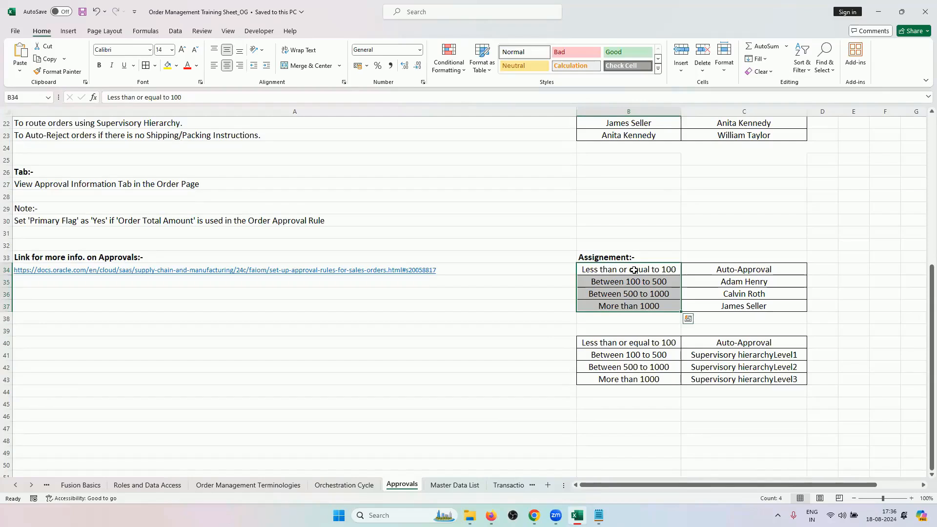
key("Escape")
key("ctrl+v")
left_click_drag(610, 268, 618, 311)
left_click(745, 308)
left_click_drag(649, 270, 707, 303)
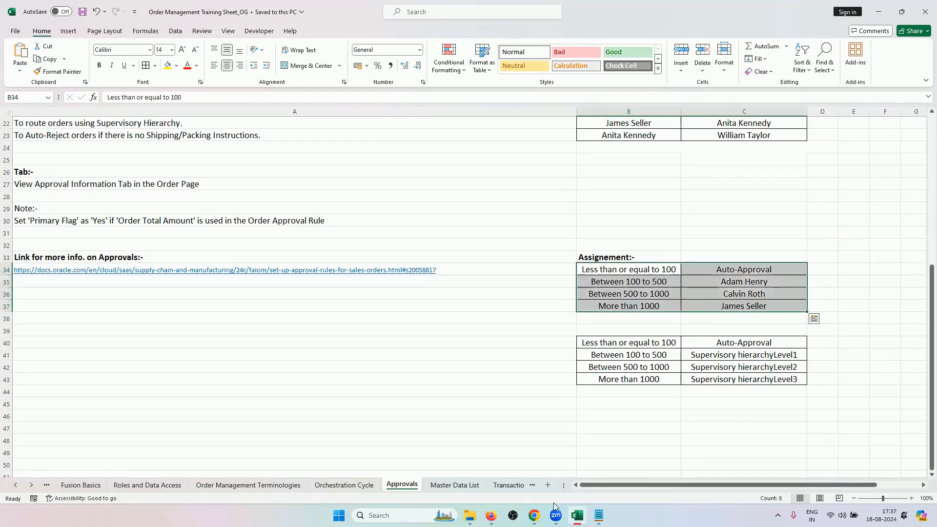
Switch to the Order Management setup page in Firefox and look through the Orders task list.
left_click(534, 515)
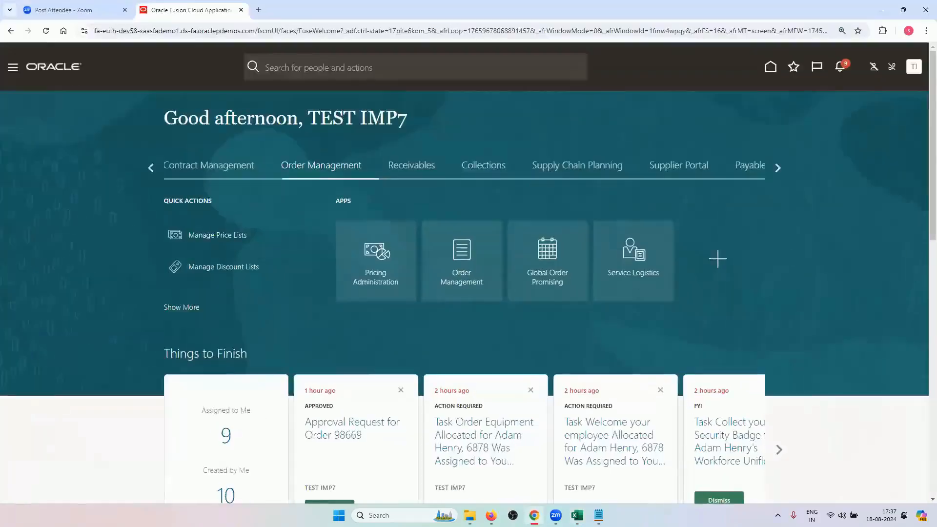
left_click(534, 516)
left_click(491, 515)
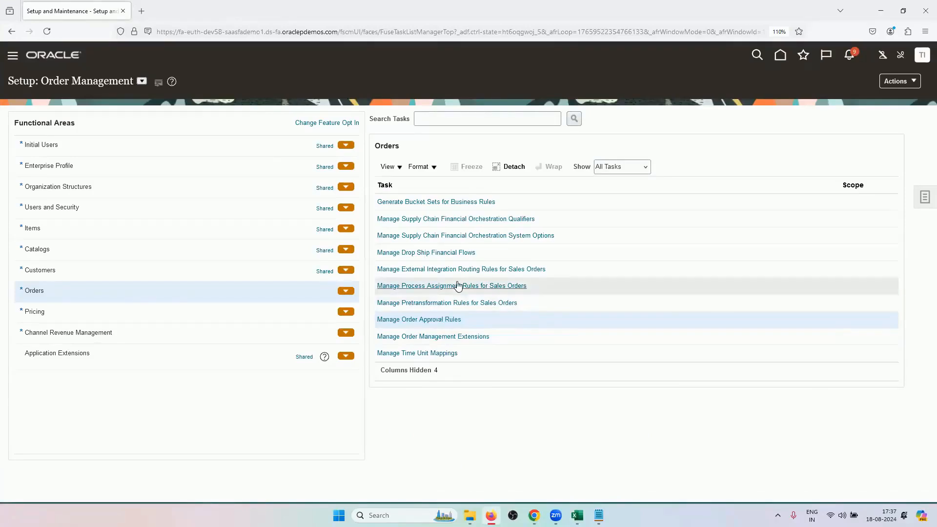
left_click(536, 276)
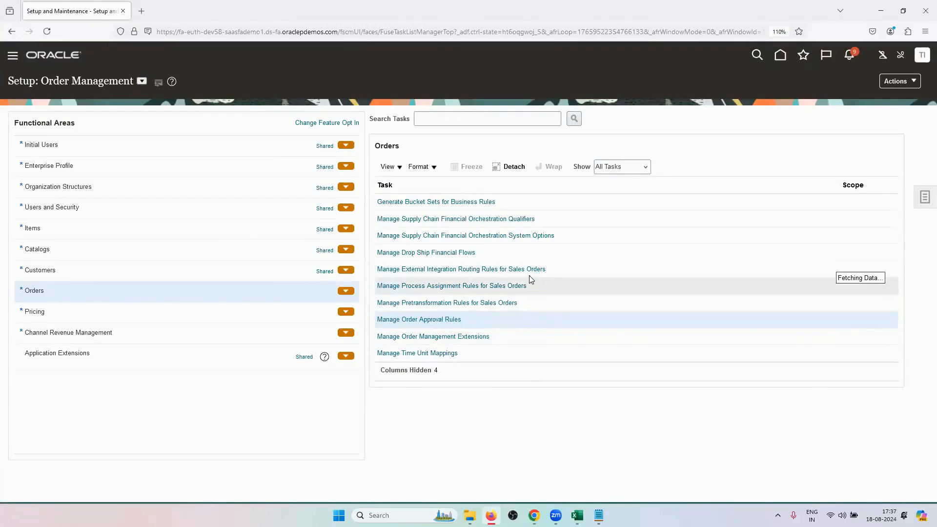
scroll(487, 292, "up", 2)
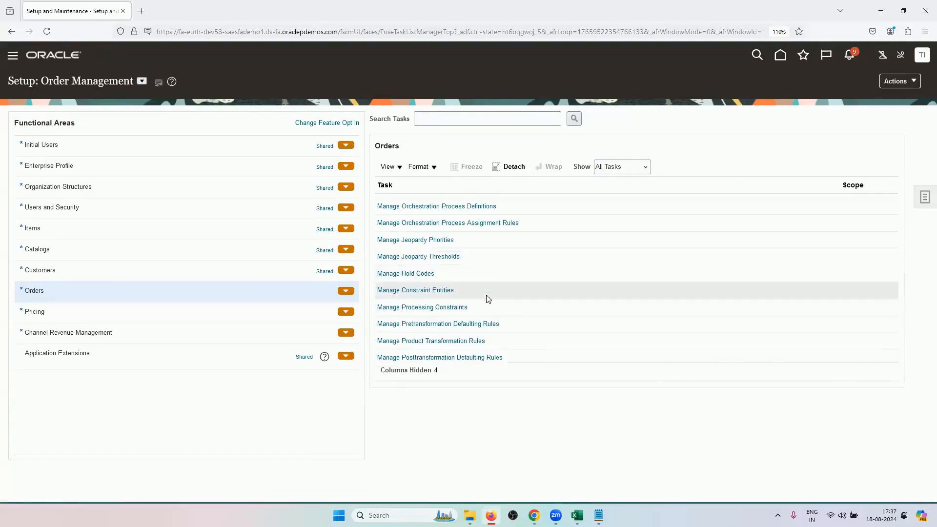
scroll(487, 298, "up", 4)
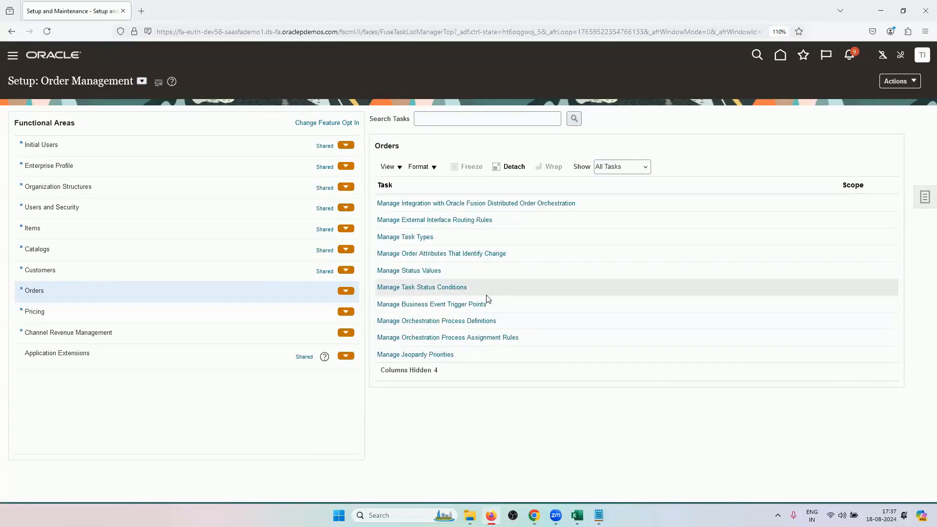
scroll(488, 299, "up", 5)
scroll(507, 285, "up", 2)
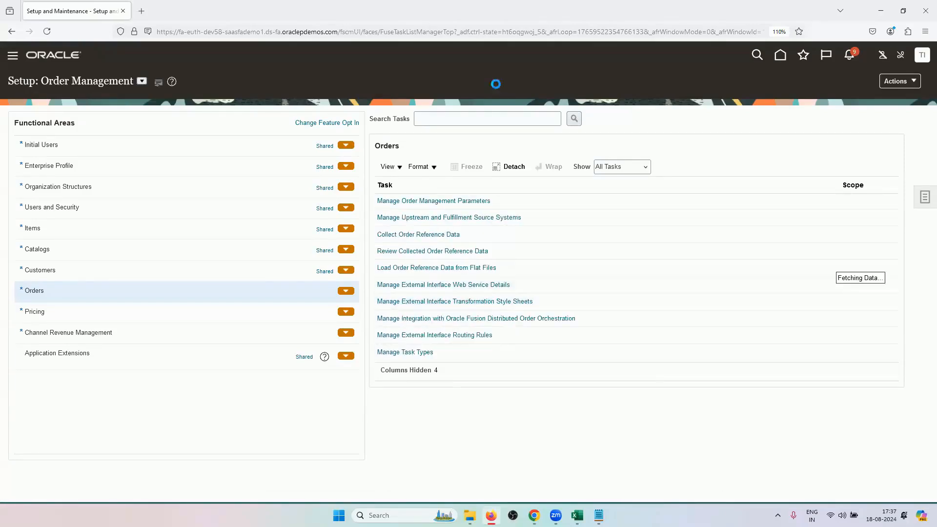
Search the setup tasks for "parameter" and open Manage Order Management Parameters.
left_click(487, 120)
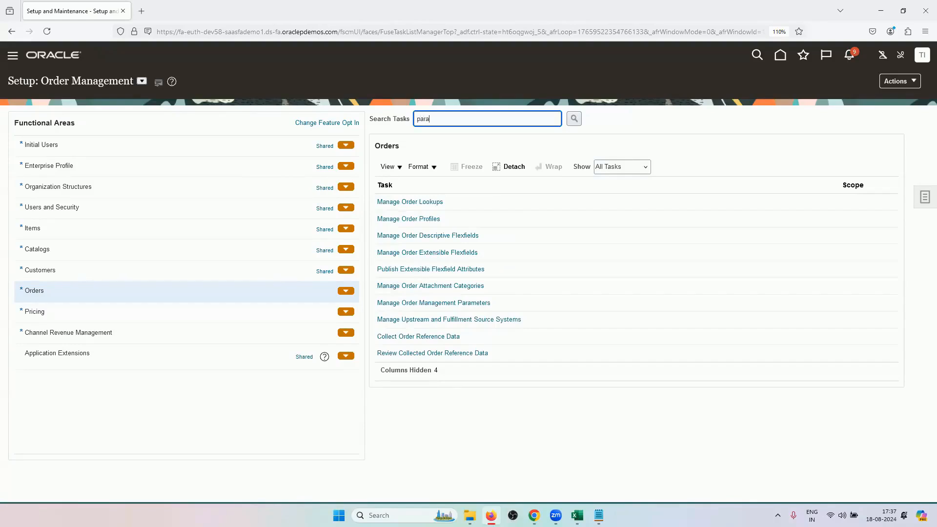
type("parameter")
key("Return")
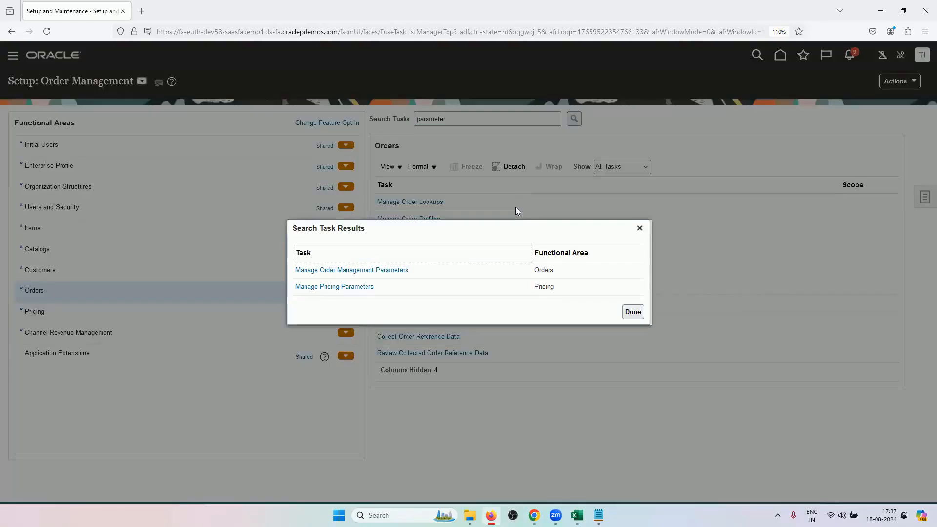
left_click(349, 271)
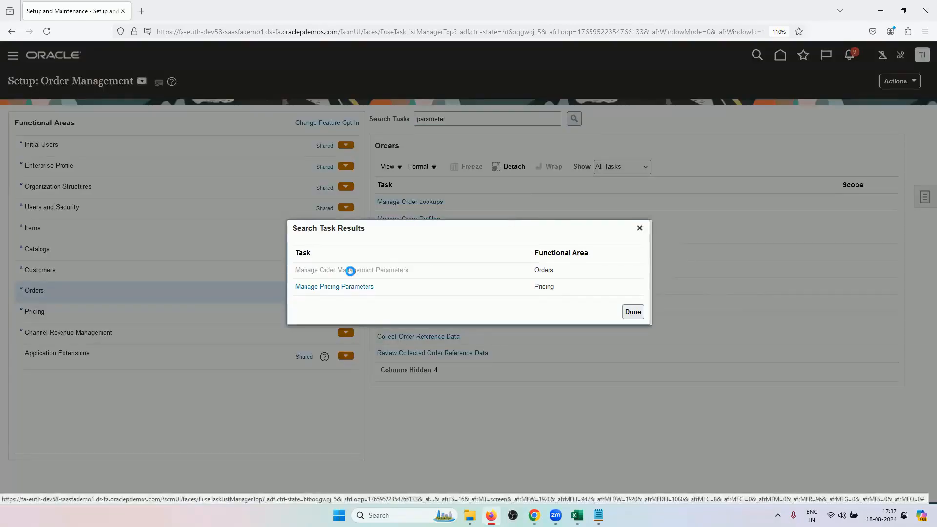
left_click(429, 202)
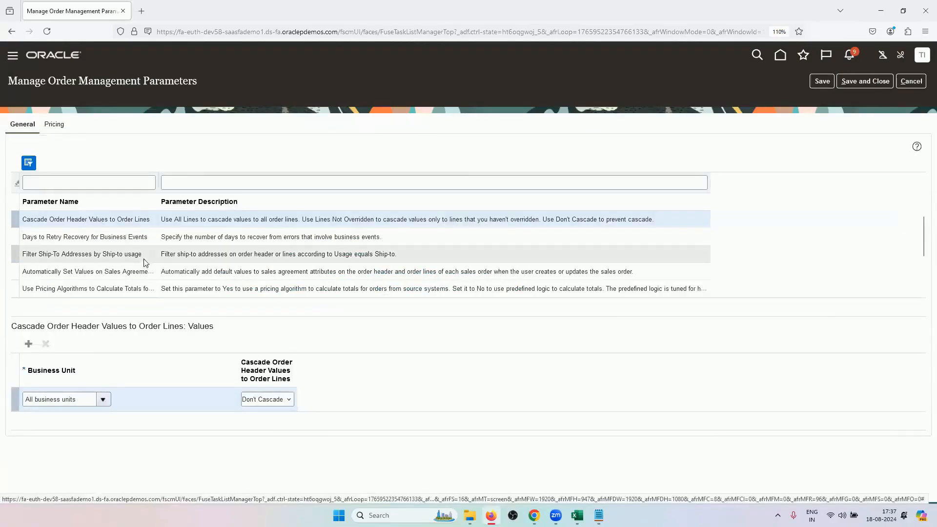
Filter the parameter names by "start", check Start Approval Process for Sales Orders, and leave the page without saving.
left_click(132, 180)
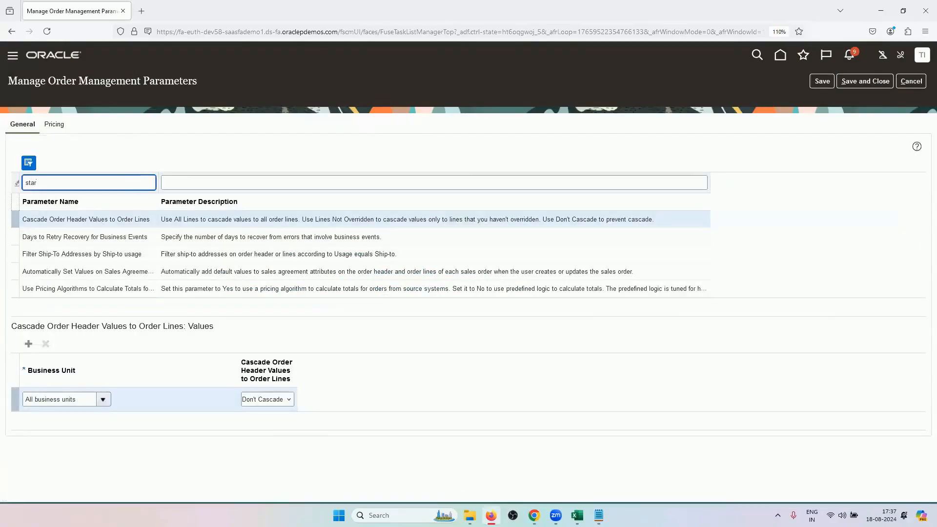
key("Return")
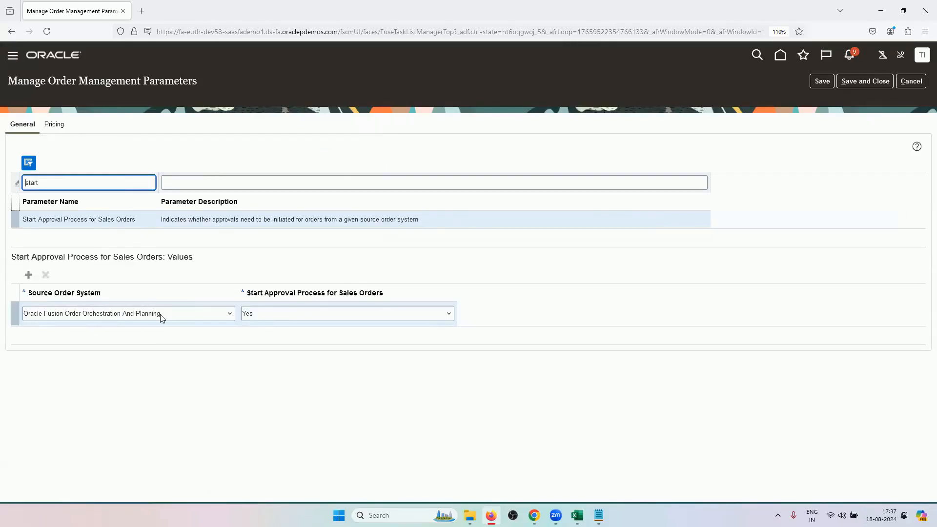
left_click(910, 81)
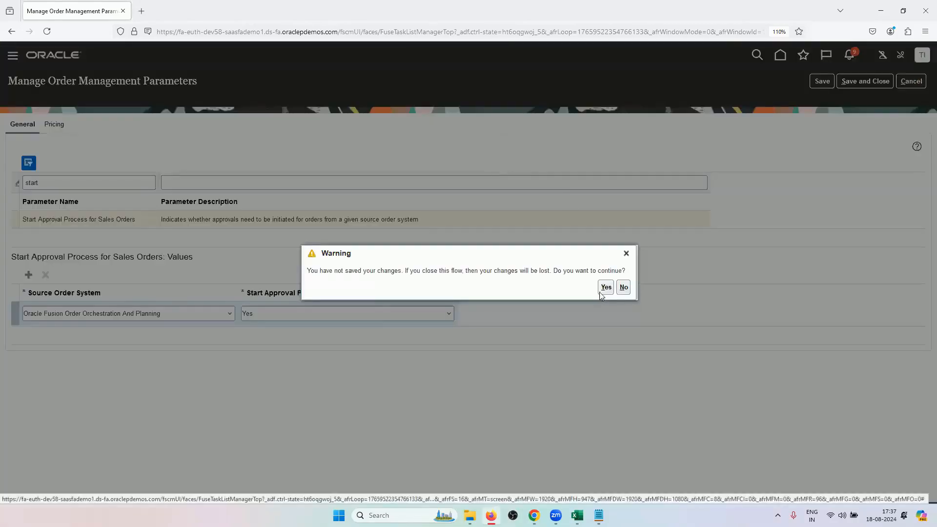
left_click(605, 287)
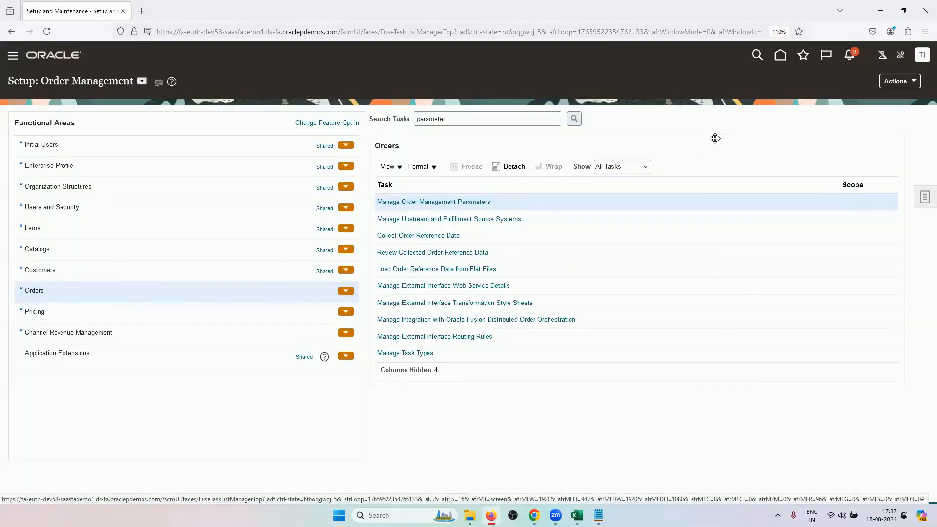
Open the Manage Order Approval Rules task from the Orders functional area.
scroll(504, 336, "down", 5)
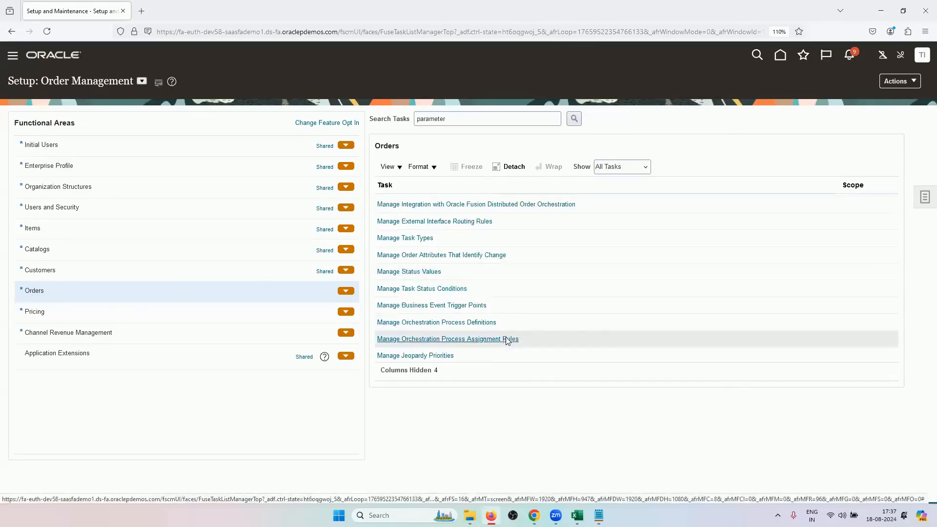
scroll(496, 329, "down", 7)
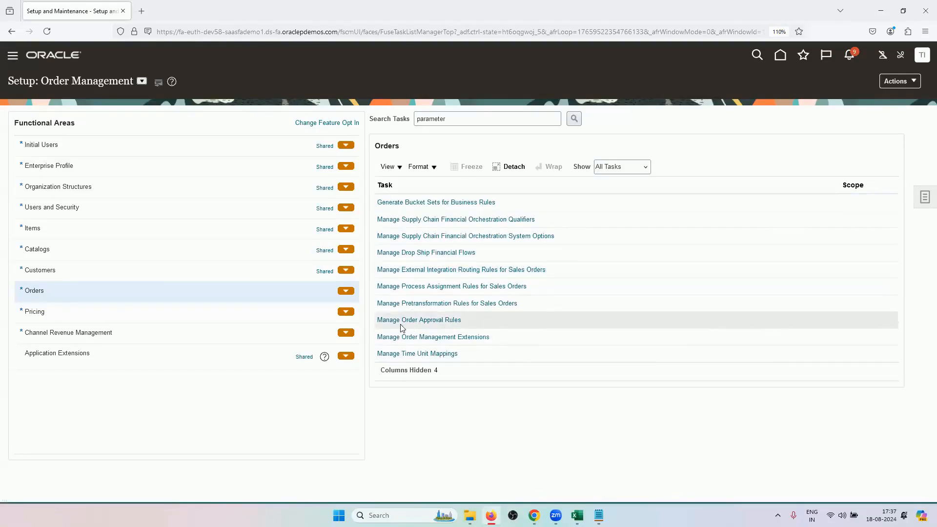
left_click(432, 321)
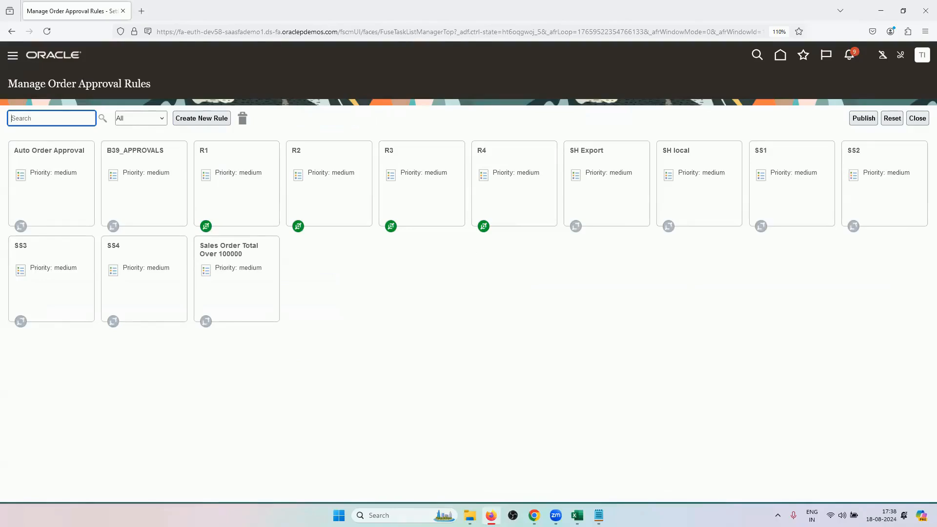
Switch to the Excel training sheet and recheck the first assignment table's amount ranges and approvers.
left_click(577, 515)
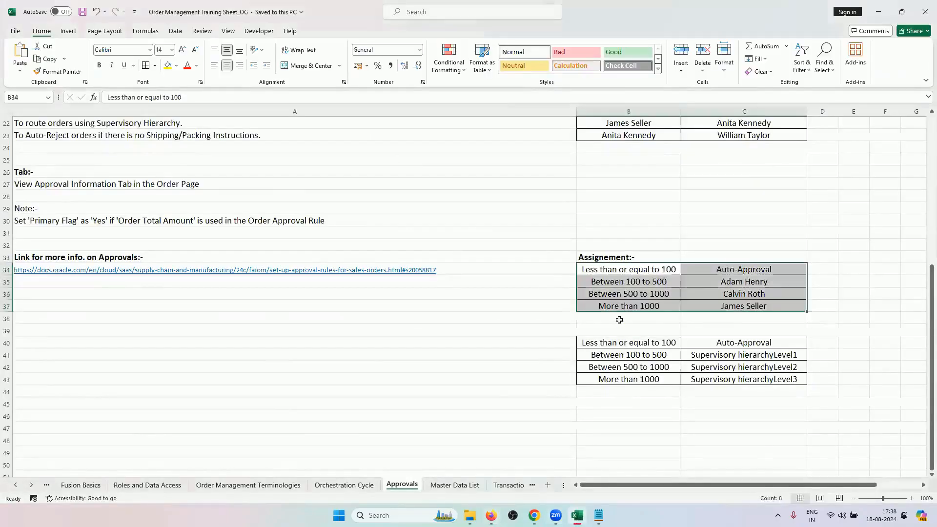
left_click(619, 319)
left_click_drag(620, 269, 700, 308)
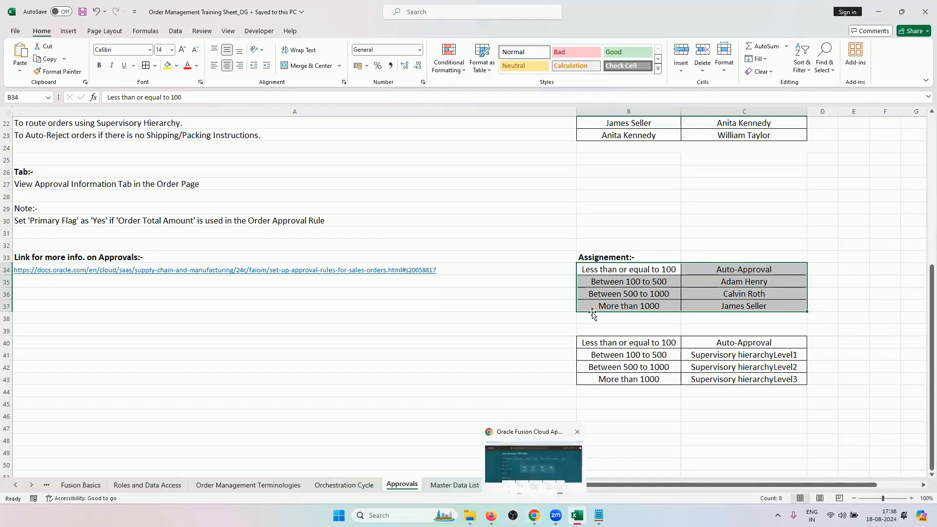
left_click(633, 295)
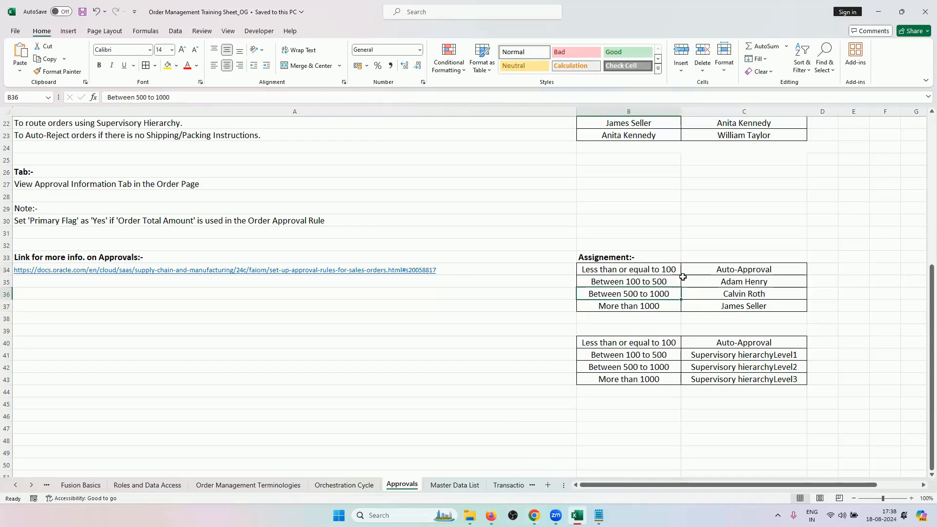
Switch back to the order approval rules page in Firefox and open rule R1.
left_click(534, 515)
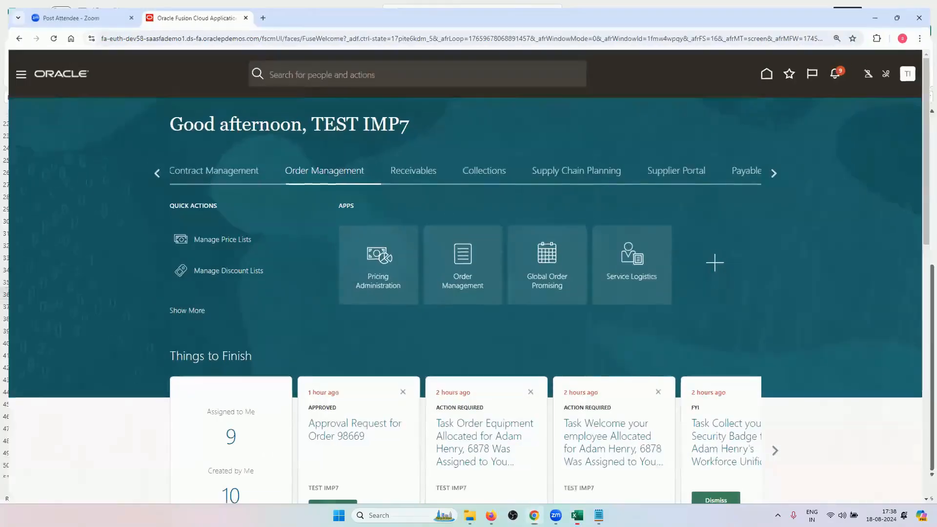
left_click(490, 515)
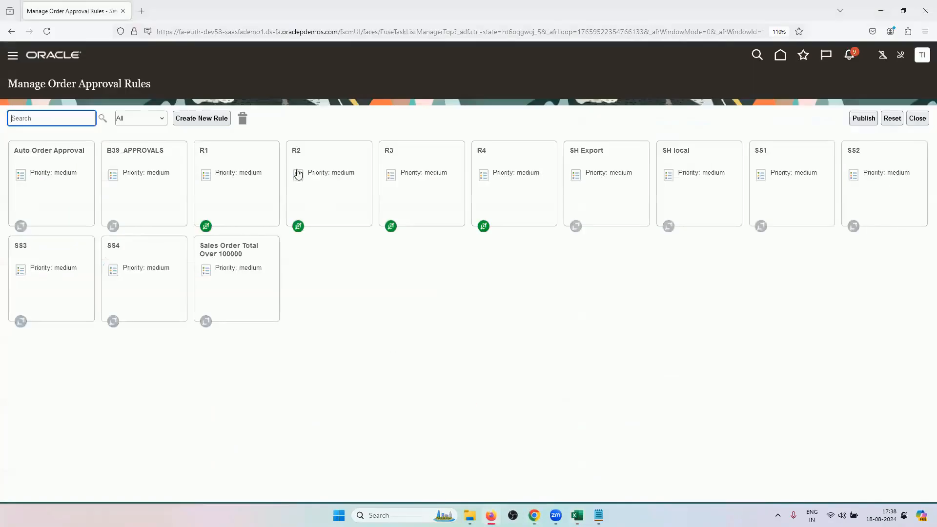
left_click(245, 193)
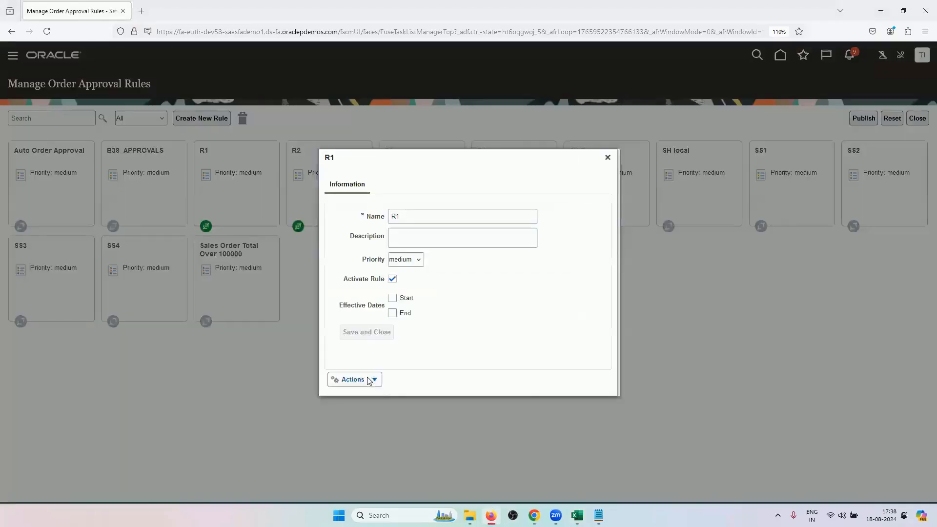
Open the definition of rule R1, examine its conditions and Auto Approve action, and close it.
left_click(372, 379)
left_click(367, 397)
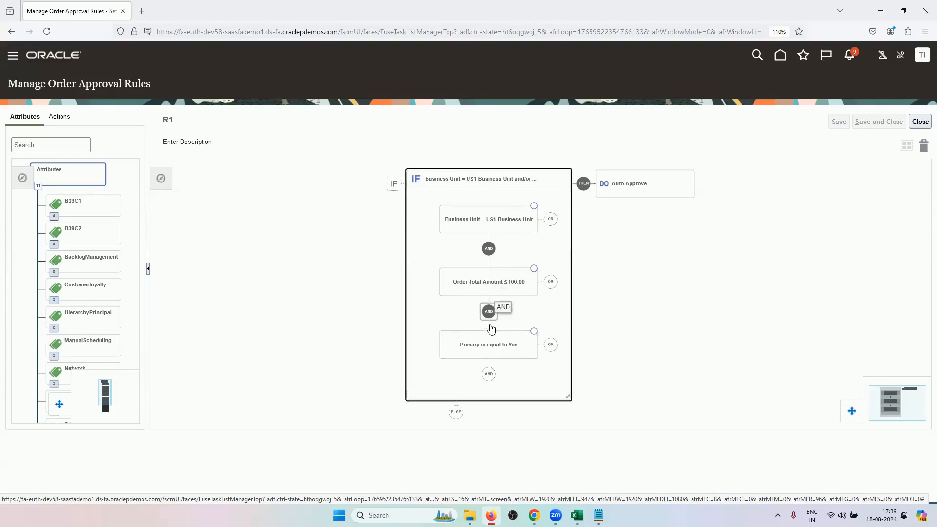
left_click(622, 189)
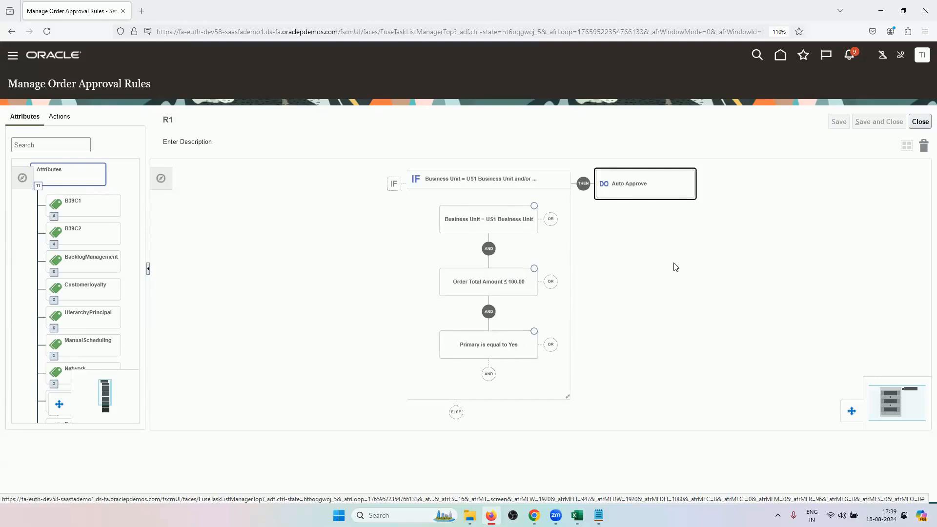
left_click(648, 197)
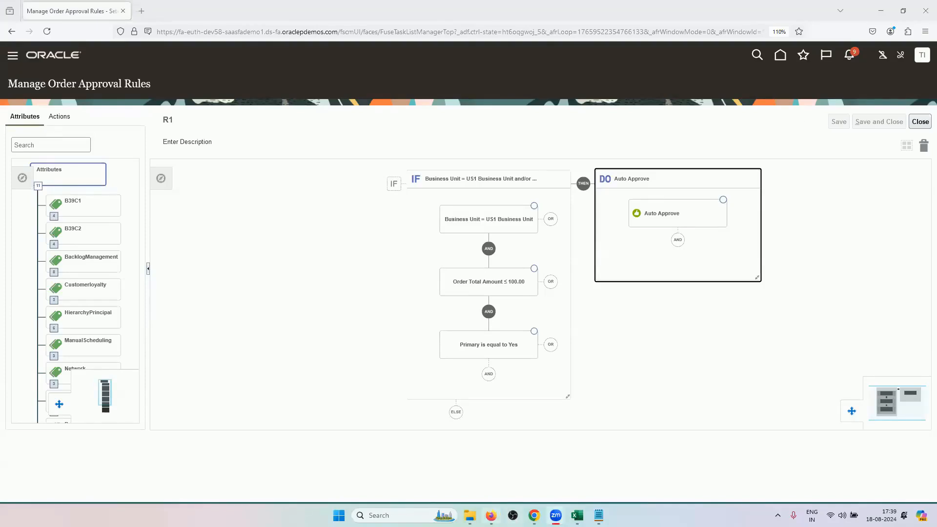
left_click(920, 122)
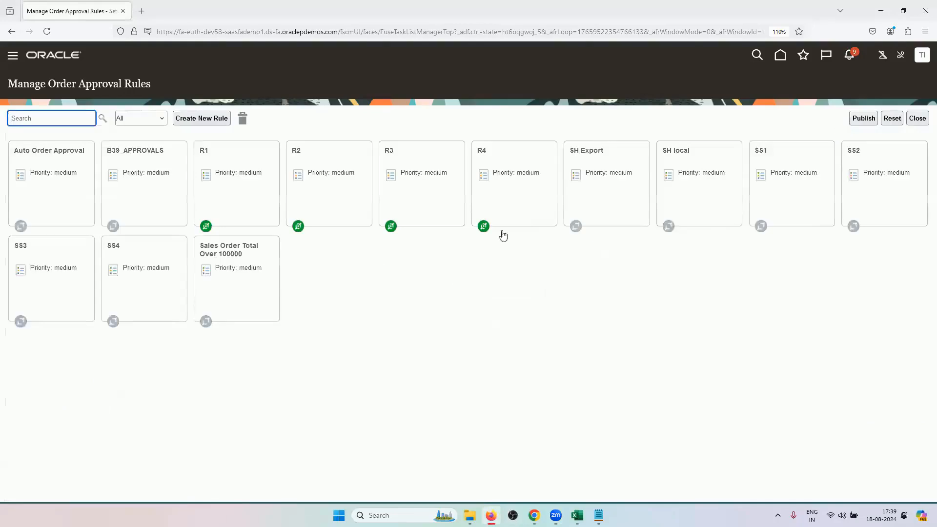
Switch to the Excel training sheet, check the Between 100 to 500 row of the first assignment table, and return to Firefox.
left_click(577, 515)
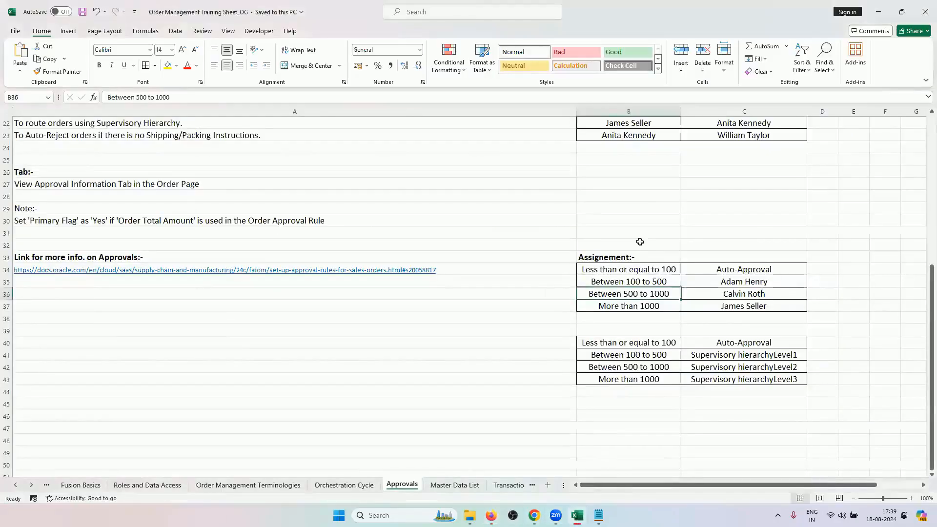
left_click(645, 282)
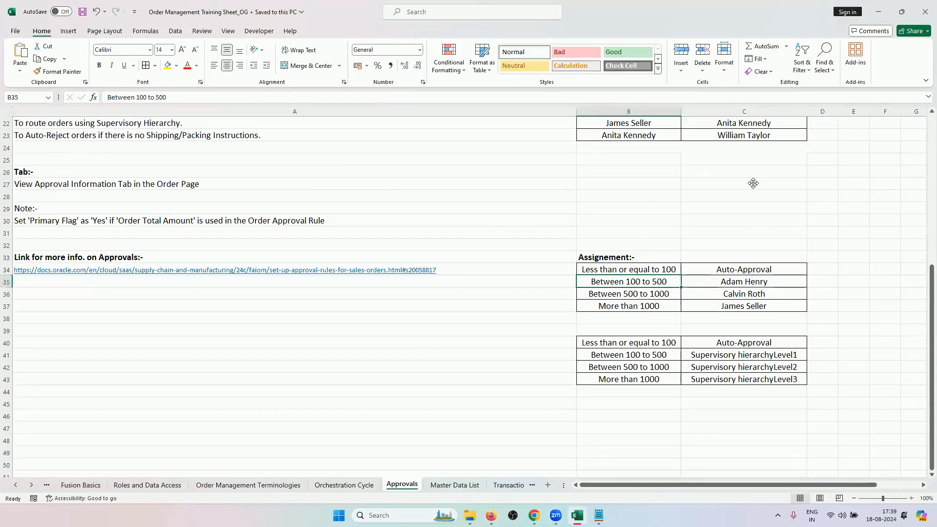
left_click_drag(491, 515, 579, 515)
left_click(577, 515)
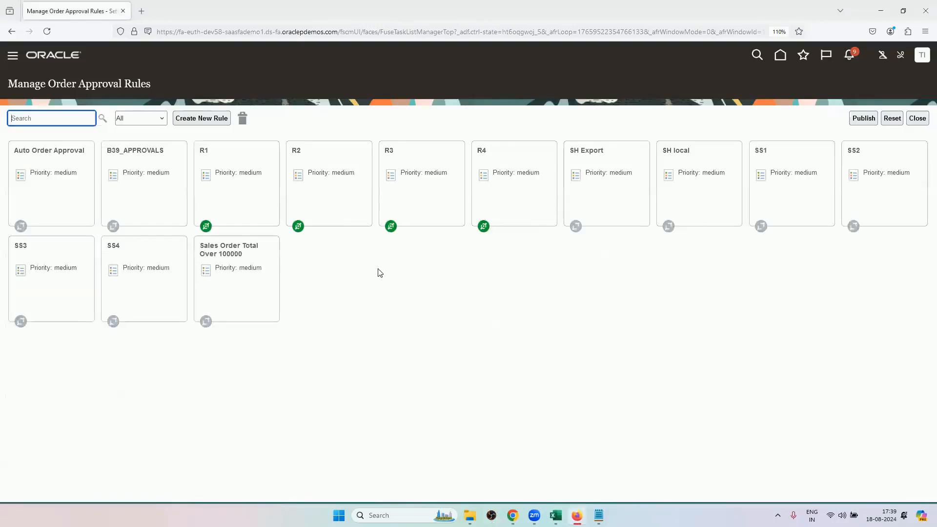
Open the definition of rule R2 and examine its business unit, order total amount and primary conditions.
left_click(339, 205)
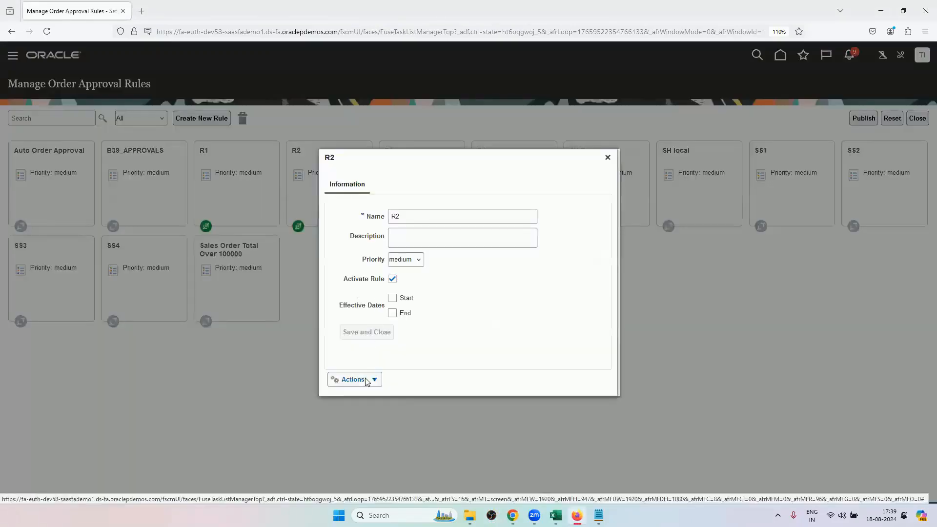
left_click(353, 379)
left_click(367, 400)
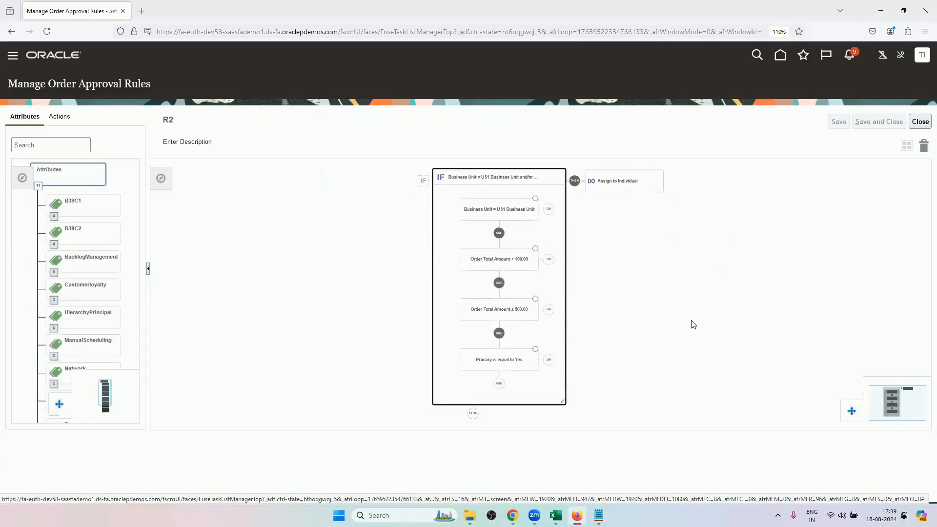
key("ctrl+plus")
key("ctrl+plus")
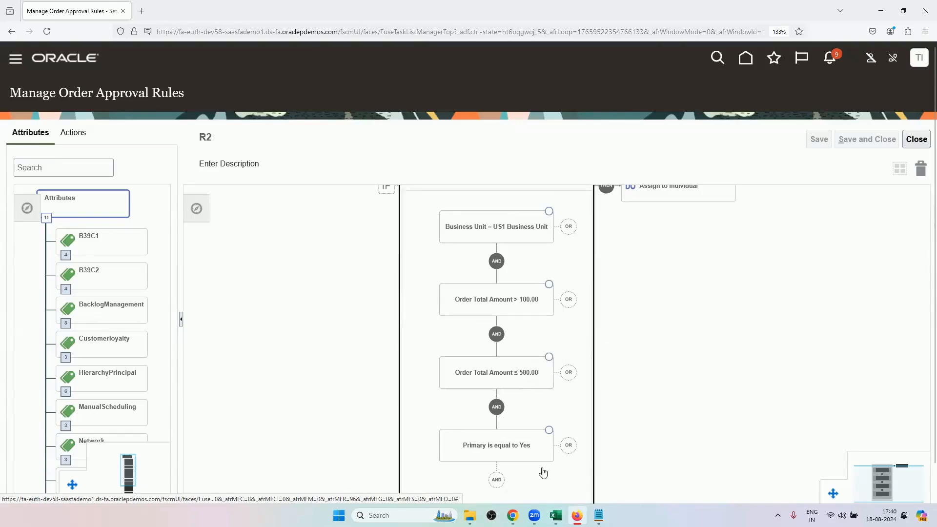
Compare rule R2's amount conditions and assigned approver with the Between 100 to 500 row in the Excel sheet.
left_click(556, 515)
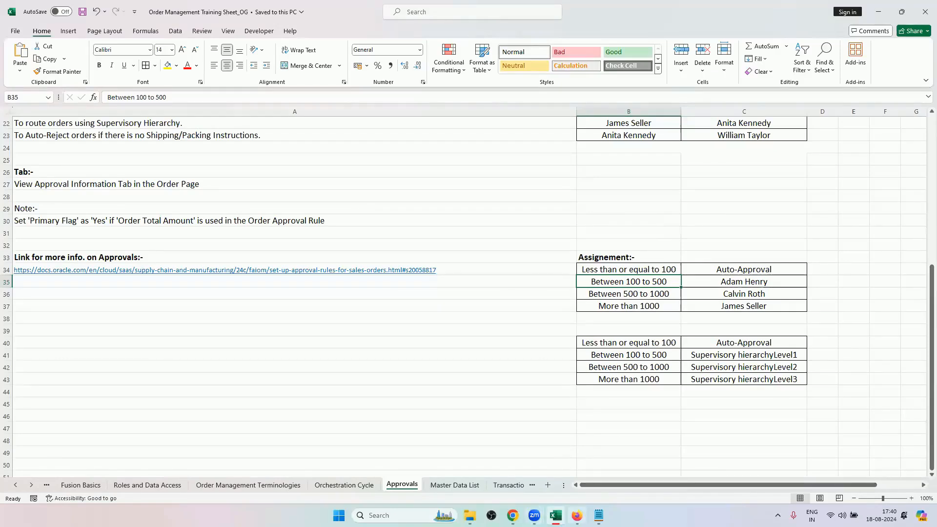
mouse_move(576, 515)
left_click(576, 468)
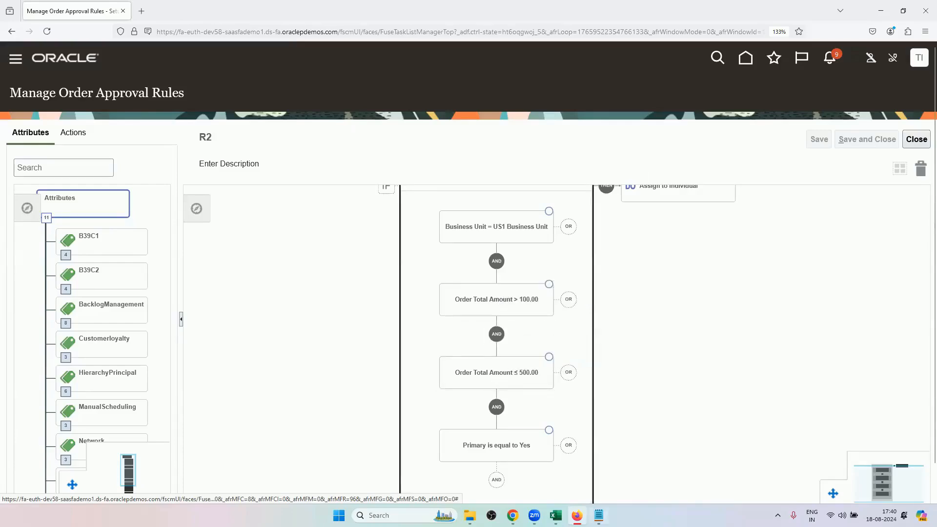
left_click(555, 515)
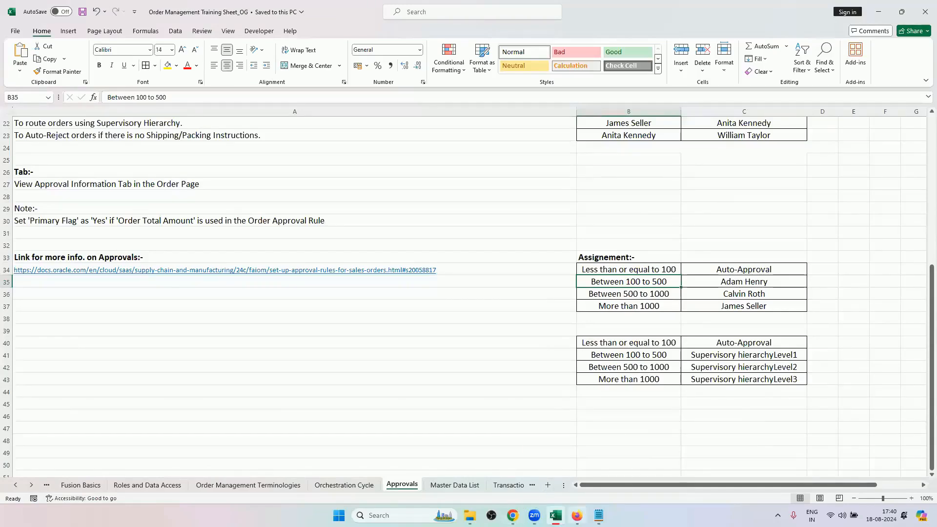
left_click(576, 515)
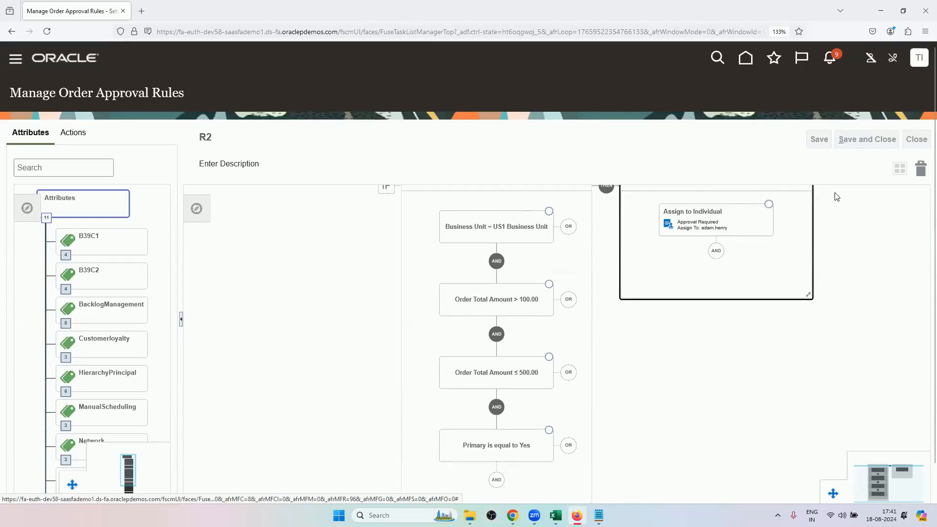
Switch to Excel, check the Between 500 to 1000 row of the first assignment table, and return to Firefox.
key("alt+Tab")
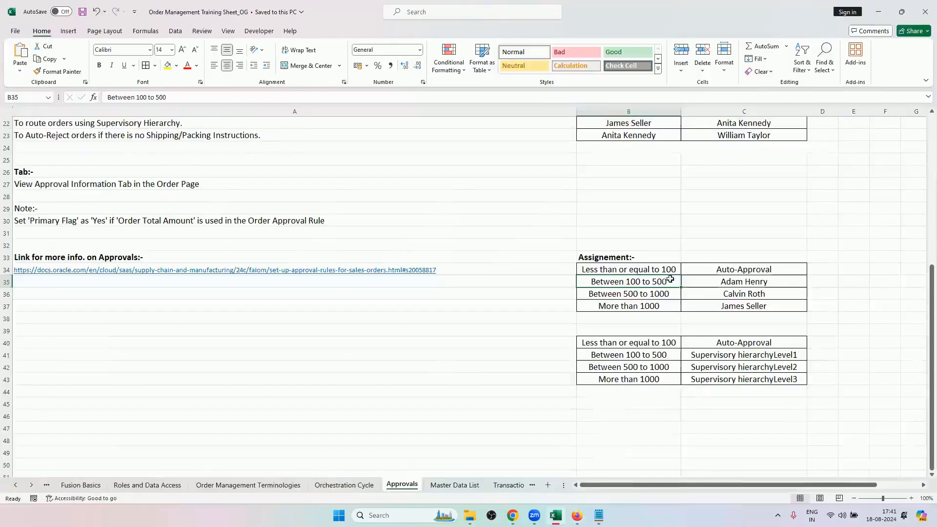
left_click(672, 290)
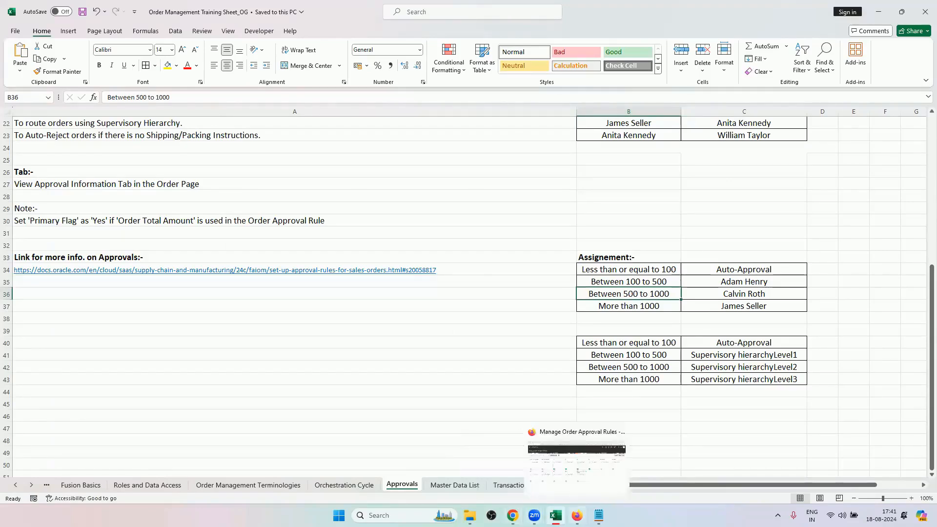
left_click(576, 515)
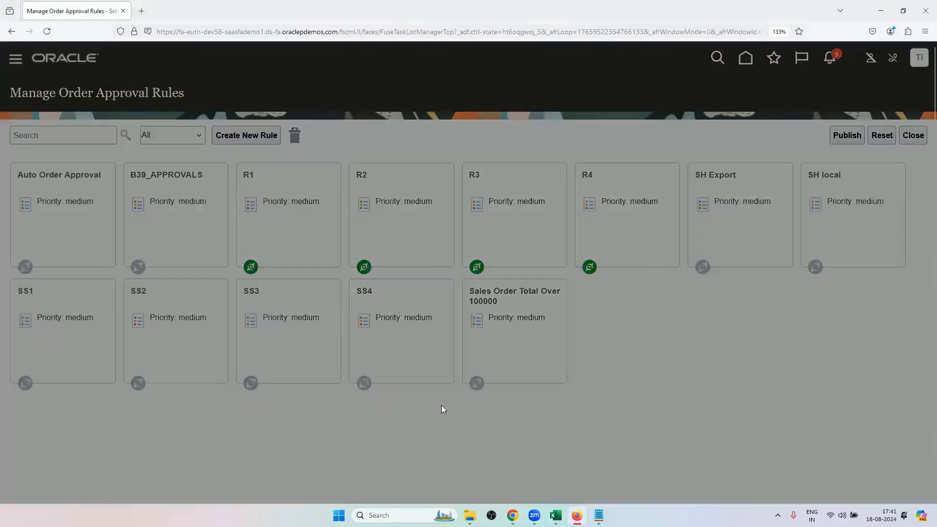
Open the definition of rule R3 and examine its amount conditions and Assign to Individual action.
left_click(336, 405)
left_click(338, 427)
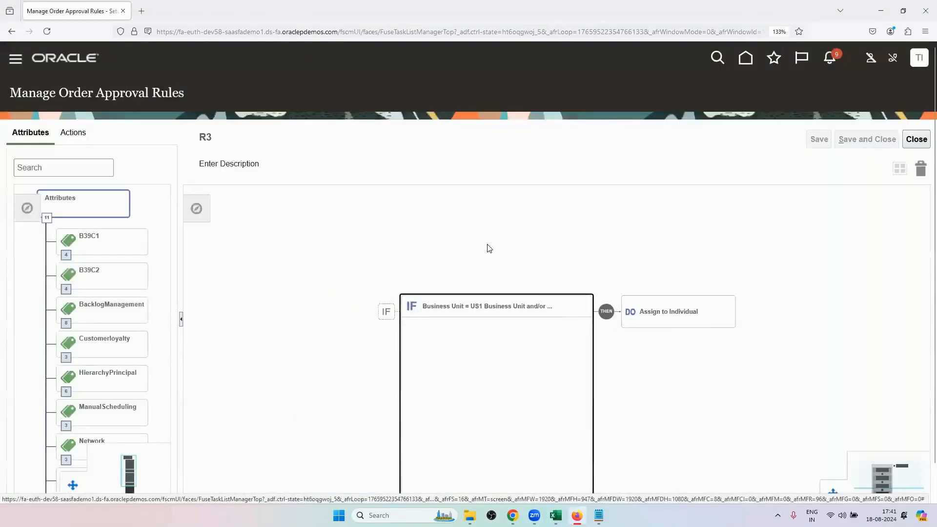
left_click_drag(474, 323, 471, 259)
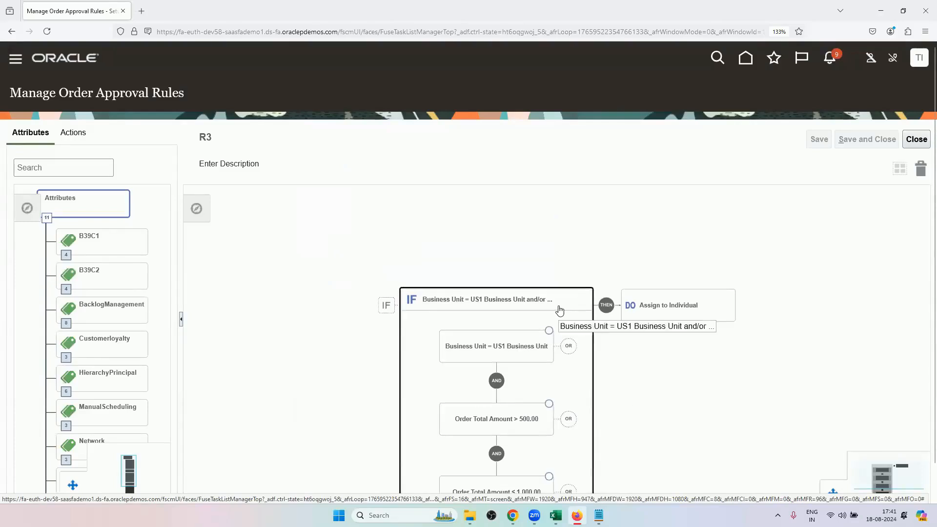
scroll(561, 306, "down", 4)
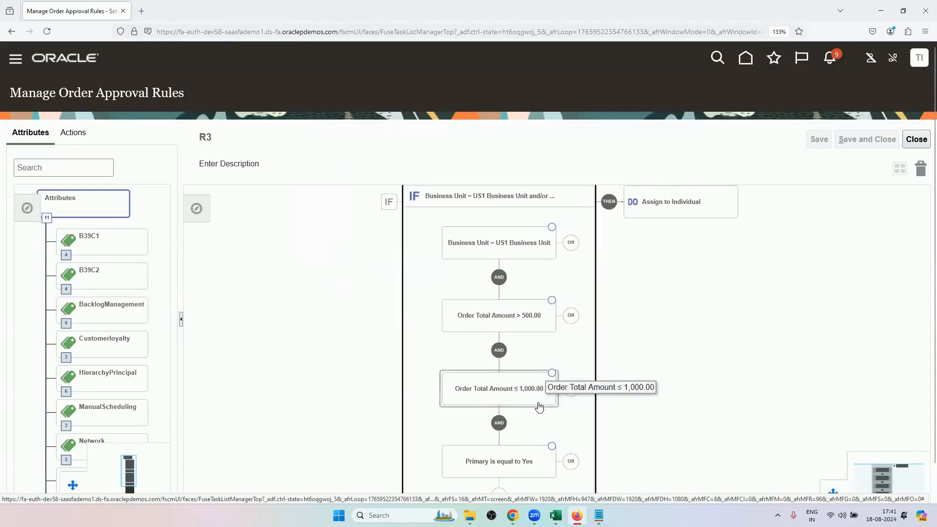
left_click(679, 215)
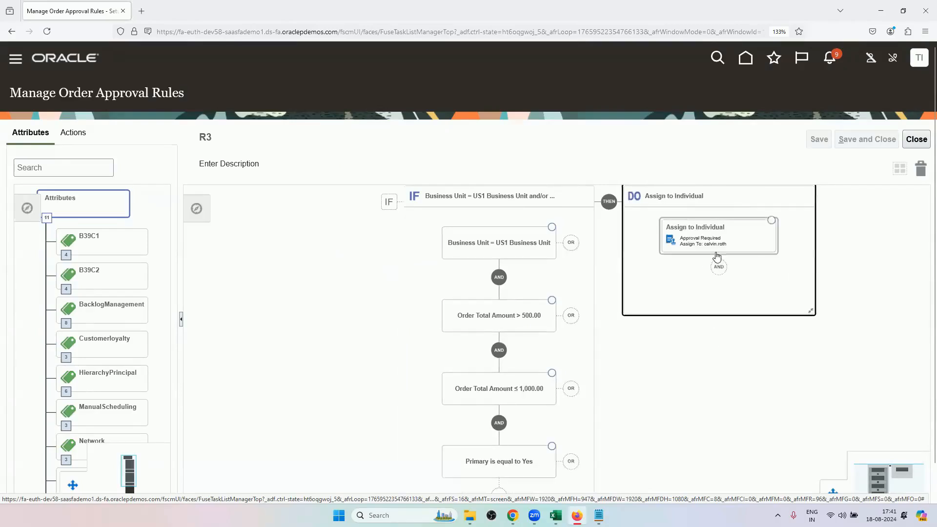
Switch to Excel, check the More than 1000 row of the first assignment table, and return to the approval rules page.
left_click(556, 515)
left_click_drag(652, 292, 708, 303)
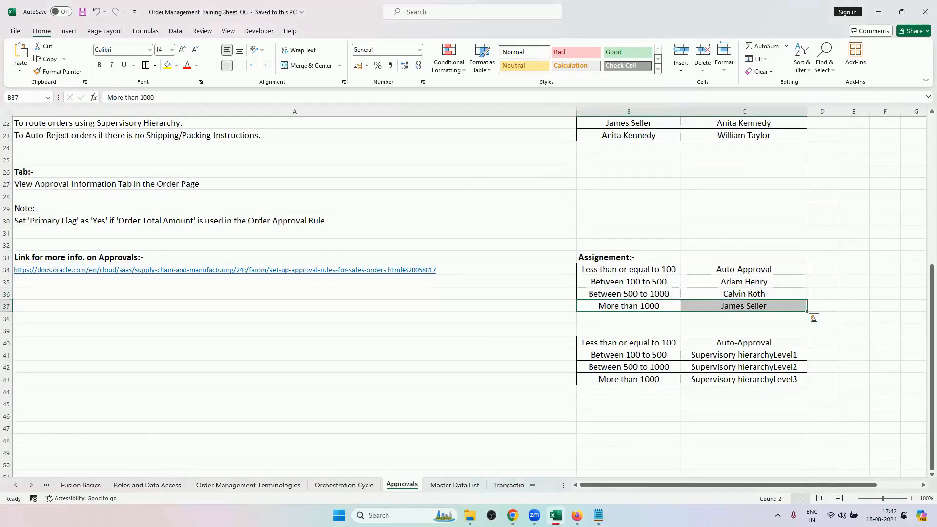
left_click(512, 515)
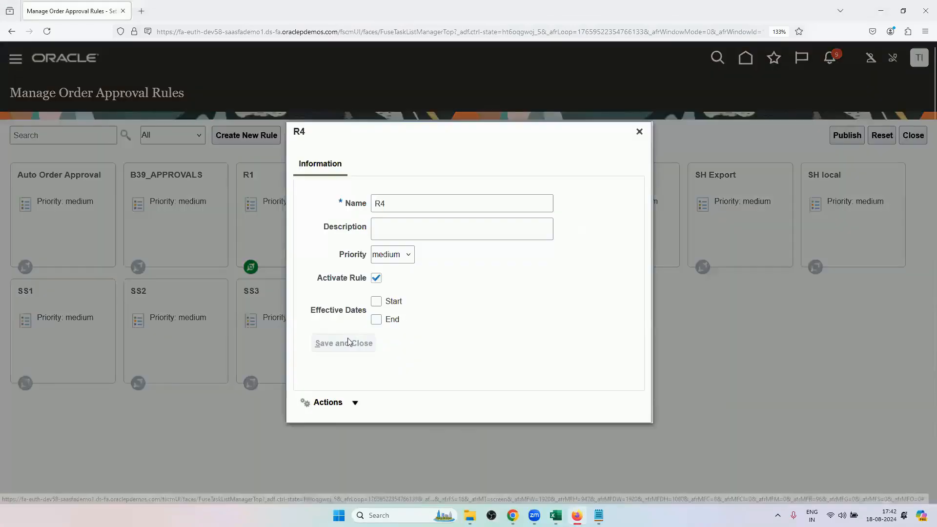
Open the definition of rule R4 and examine its conditions and Assign to Individual action.
left_click(338, 404)
left_click(338, 429)
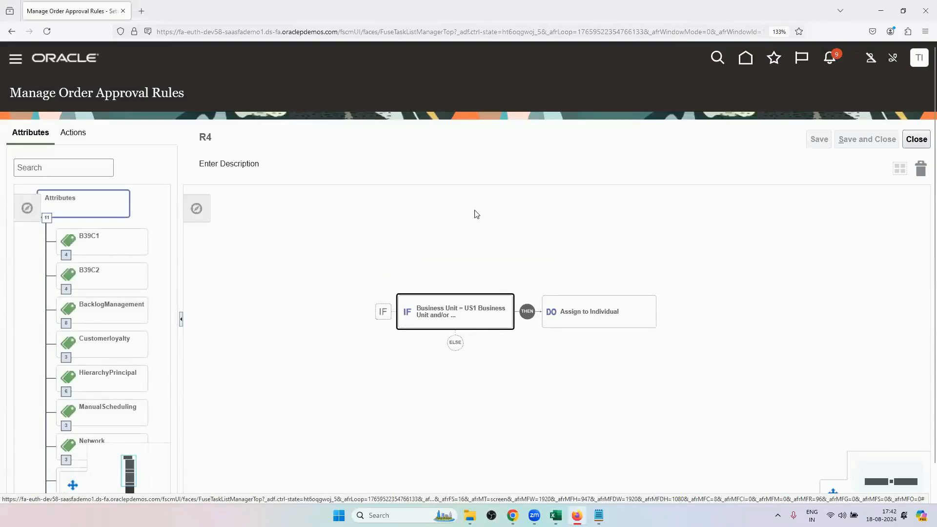
left_click(449, 330)
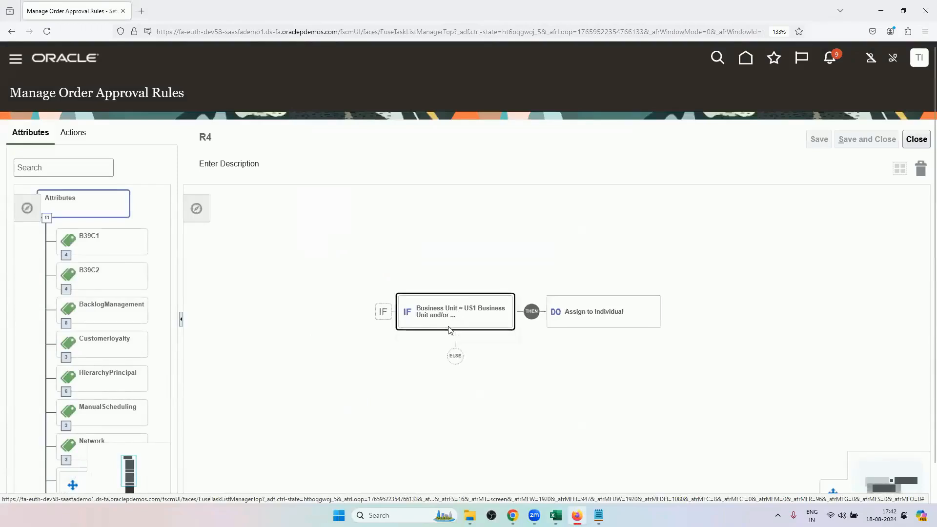
left_click_drag(421, 335, 419, 306)
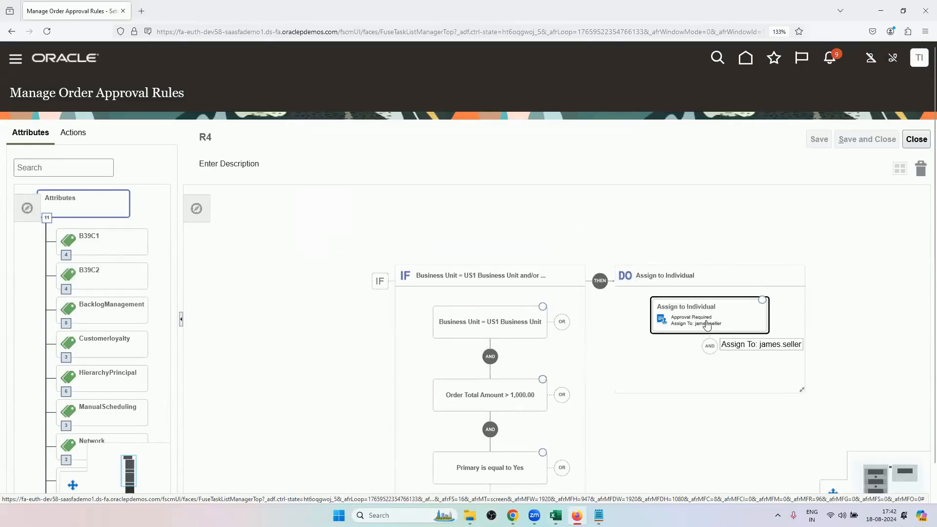
double_click(721, 326)
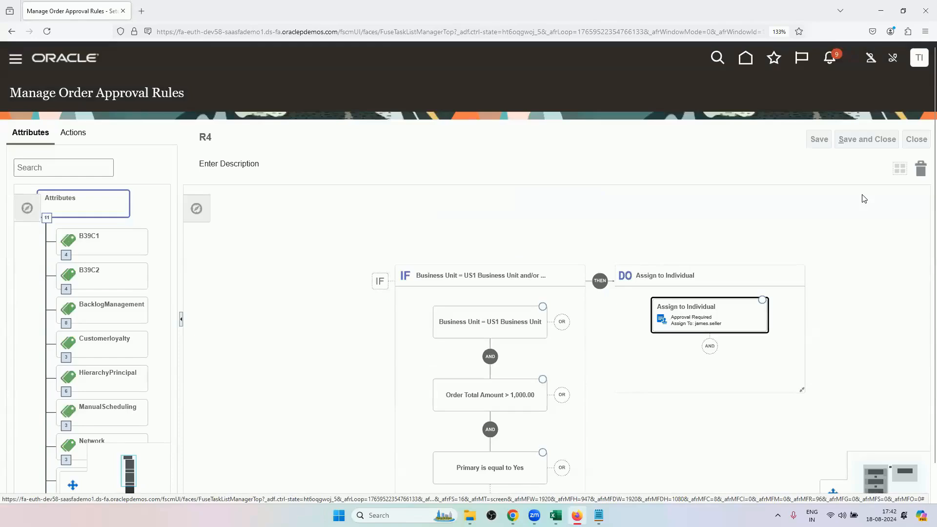
Switch to the Excel training sheet and select all four rows of the first assignment table for review.
left_click(555, 516)
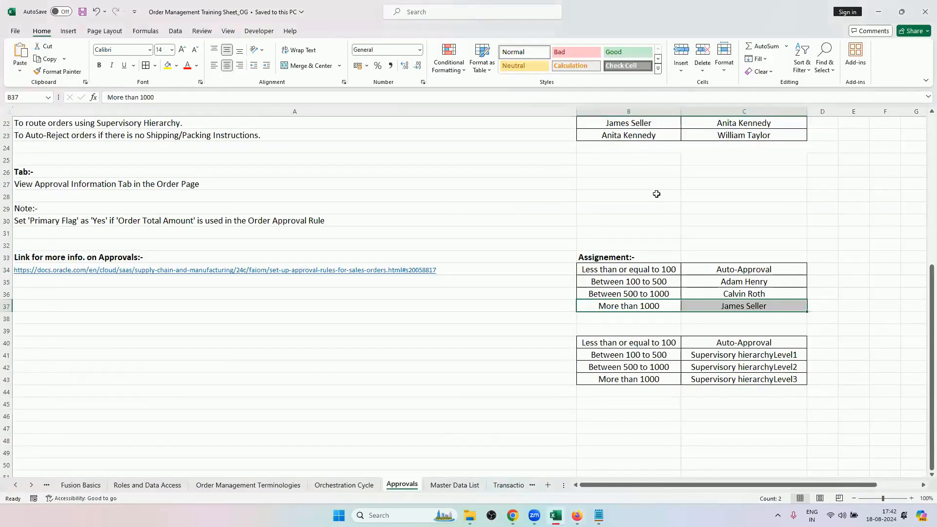
left_click_drag(634, 269, 719, 302)
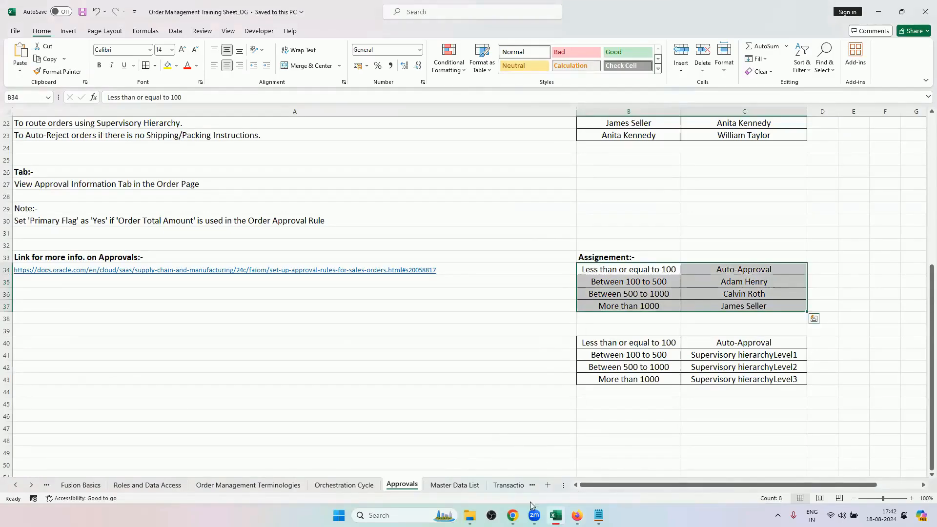
Switch to Oracle Fusion in Chrome, open Order Management, and start creating a new order.
left_click(513, 515)
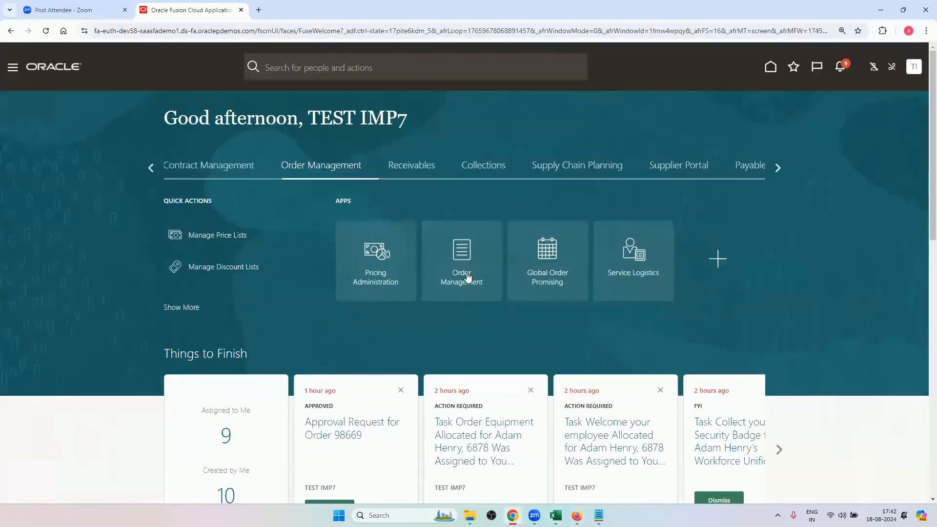
left_click(467, 277)
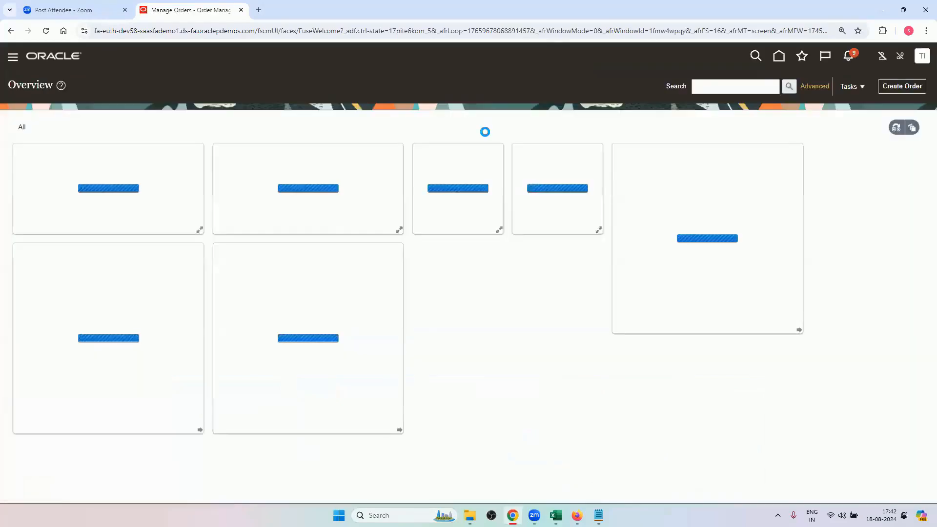
left_click(901, 85)
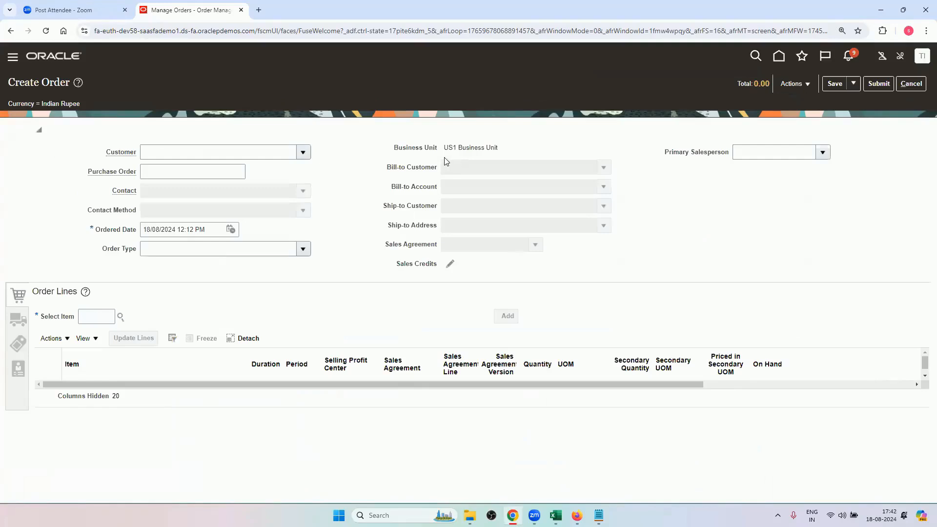
Set the new order's customer to Computer Service and Rentals.
left_click(303, 152)
type("c")
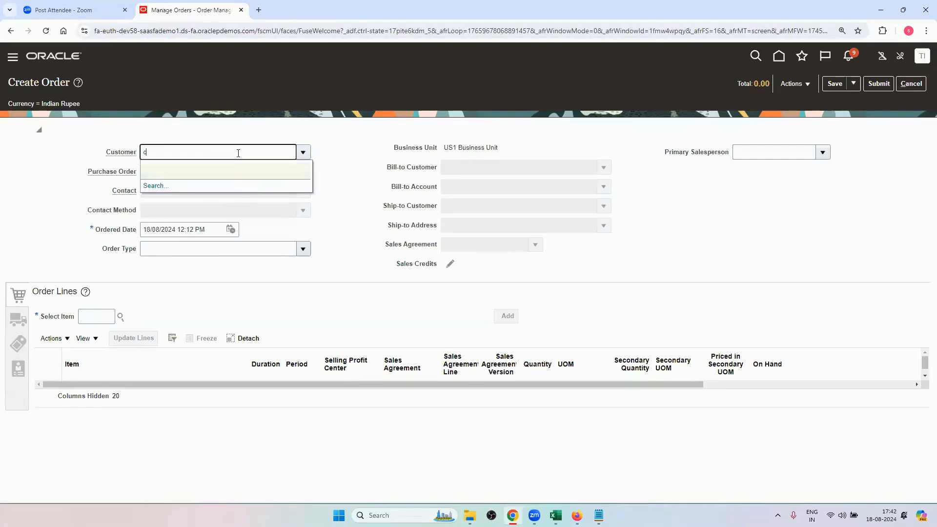
type("ompu")
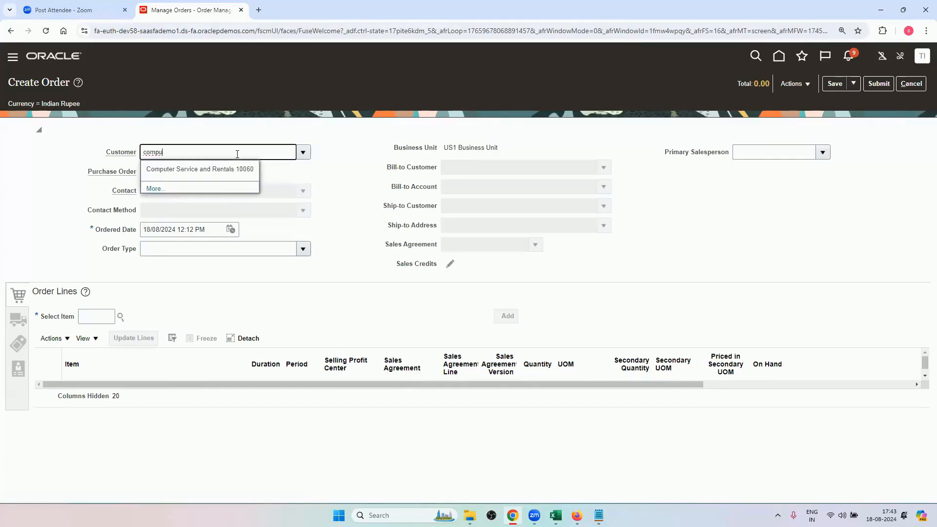
left_click(235, 171)
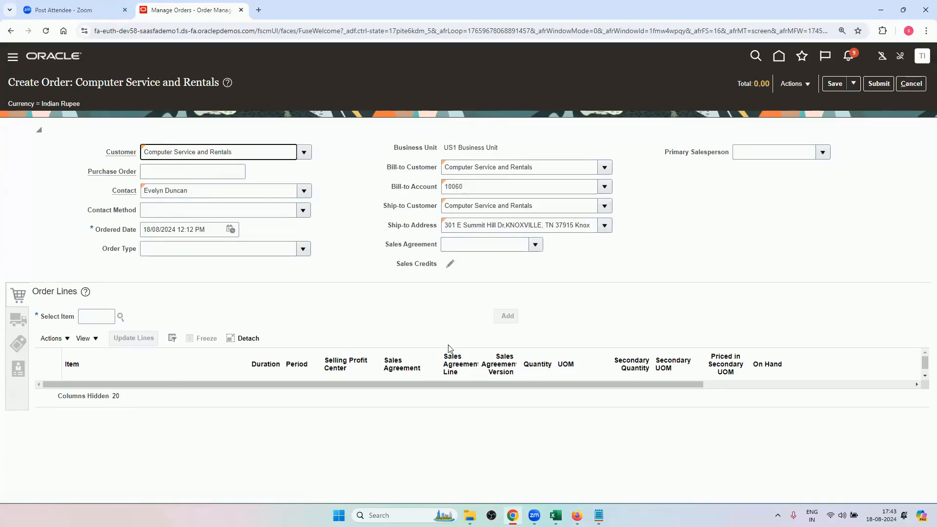
Switch to the approval rules in Firefox, examine the conditions of rule R1, and close its definition.
left_click(576, 515)
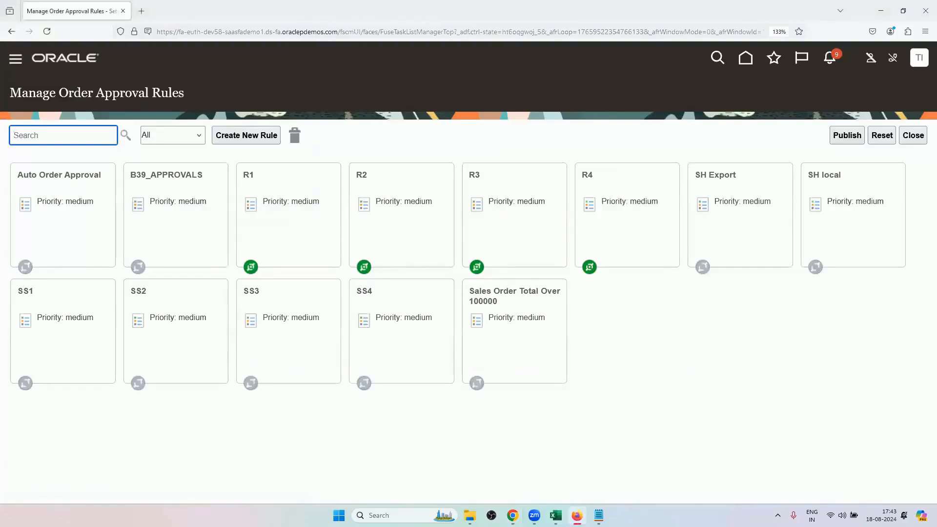
left_click(289, 217)
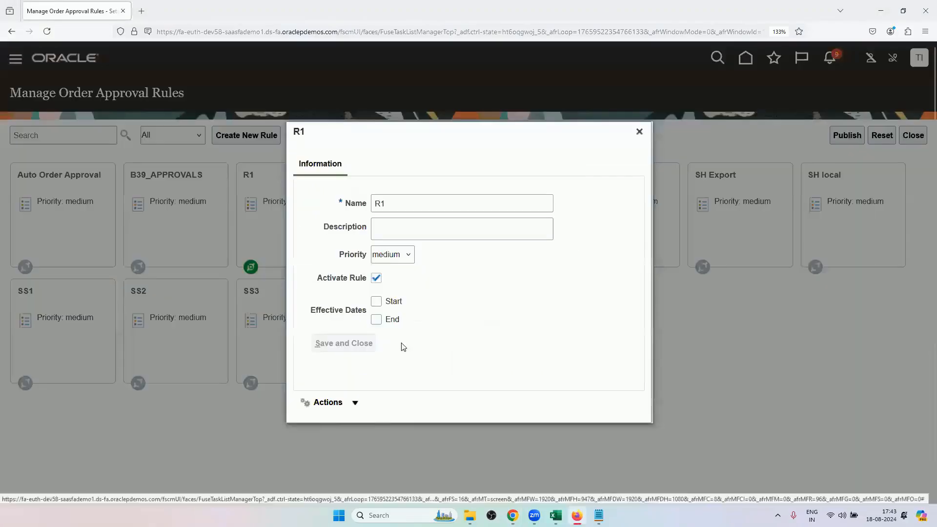
left_click(330, 405)
left_click(332, 426)
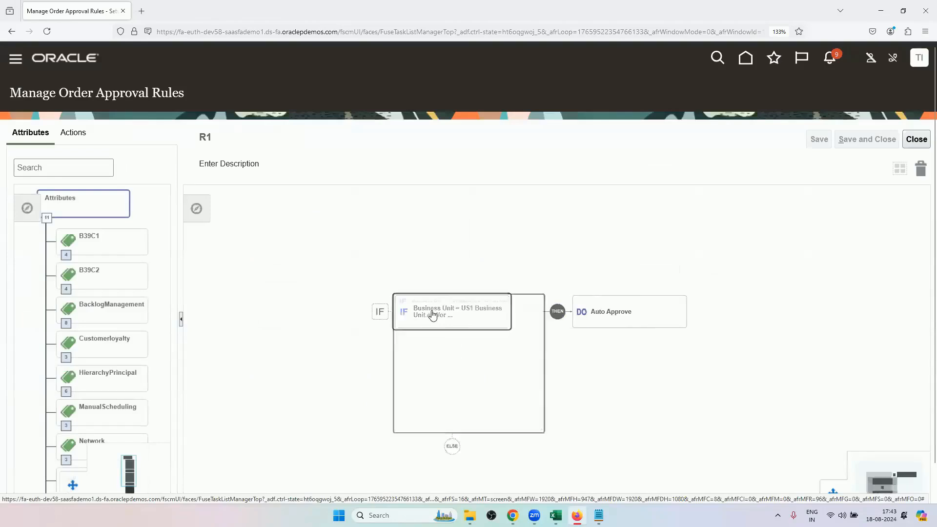
left_click(432, 314)
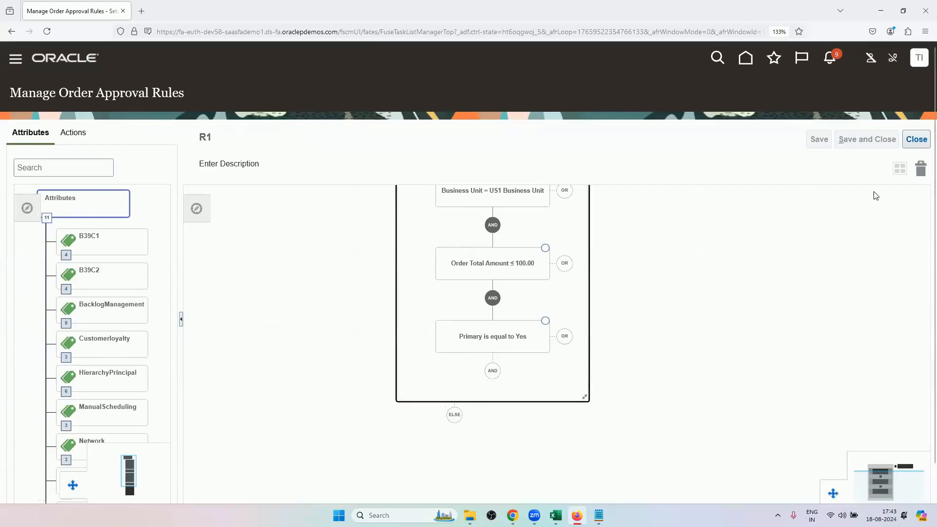
left_click(916, 140)
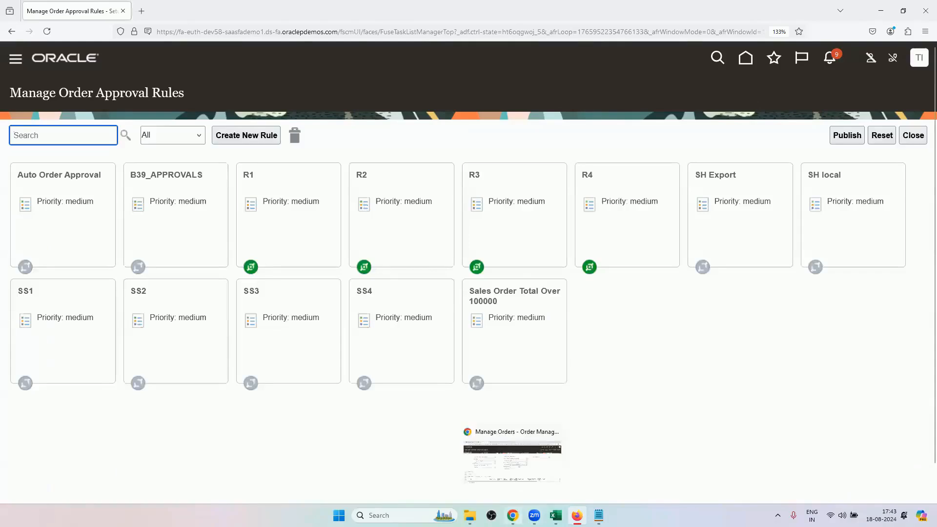
Copy item AS6647331 from the Master Data List sheet in Excel and add it to the Chrome order as a line with quantity 1.
left_click(512, 515)
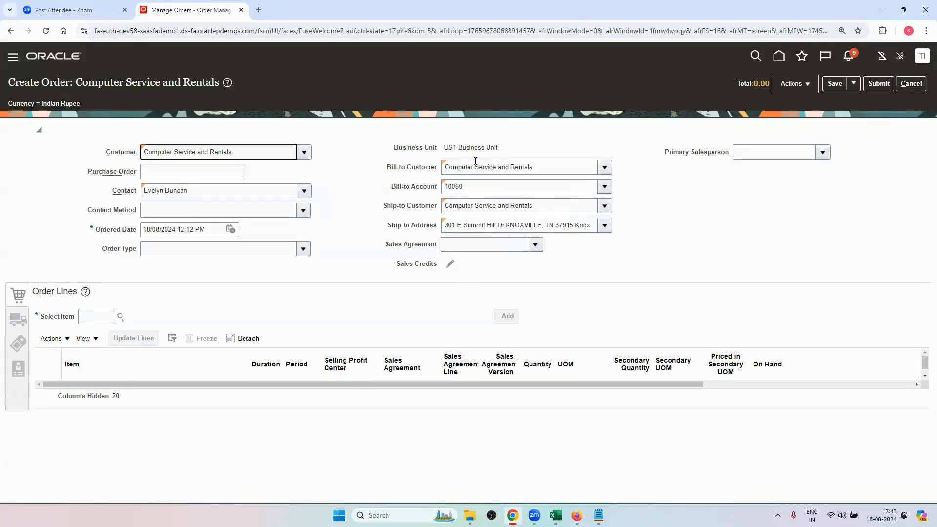
left_click(555, 515)
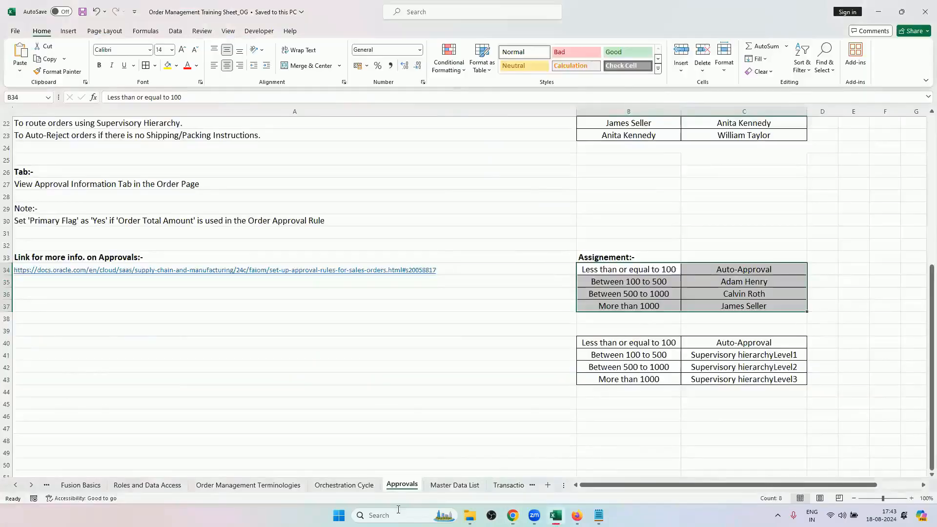
left_click(455, 485)
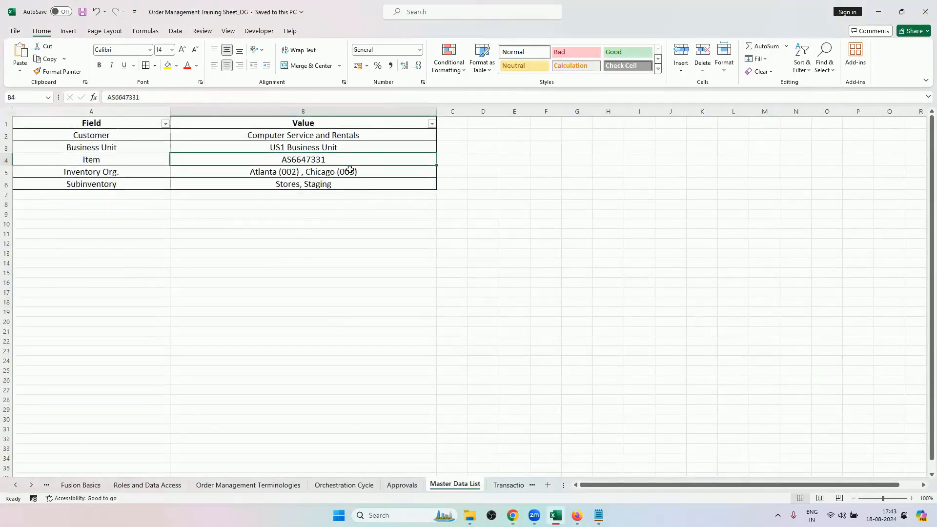
key("ctrl+c")
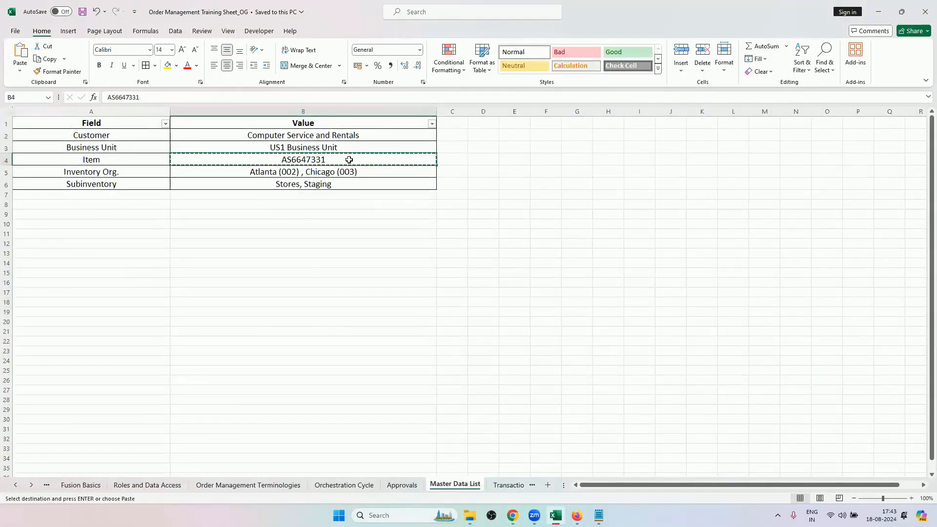
key("alt+Tab")
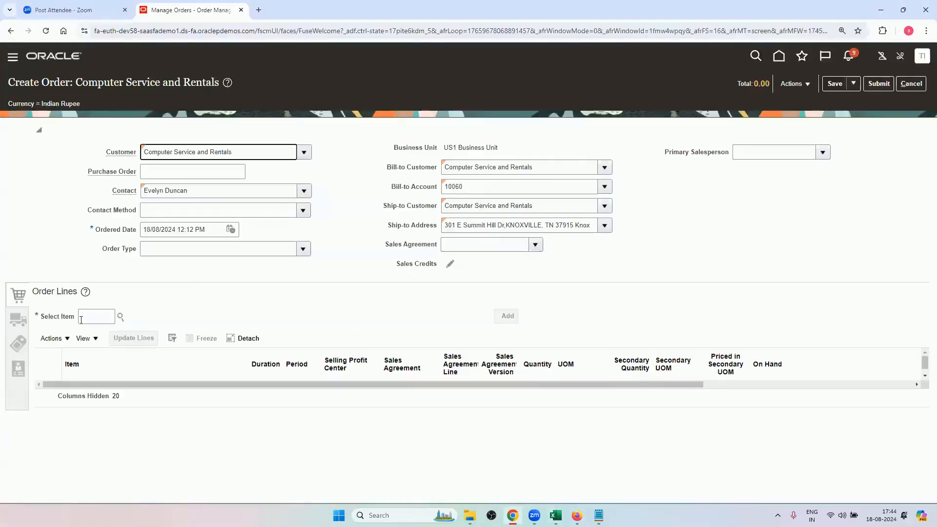
left_click(82, 318)
key("ctrl+v")
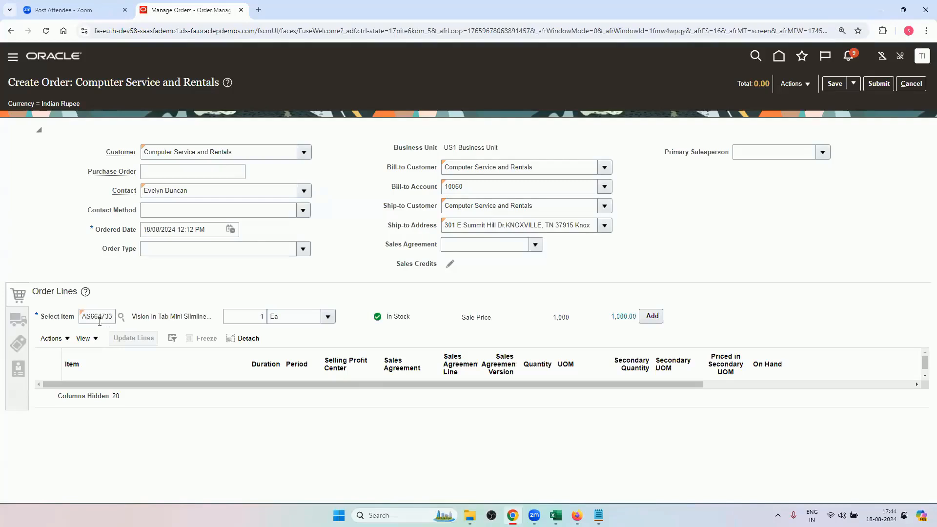
left_click(652, 316)
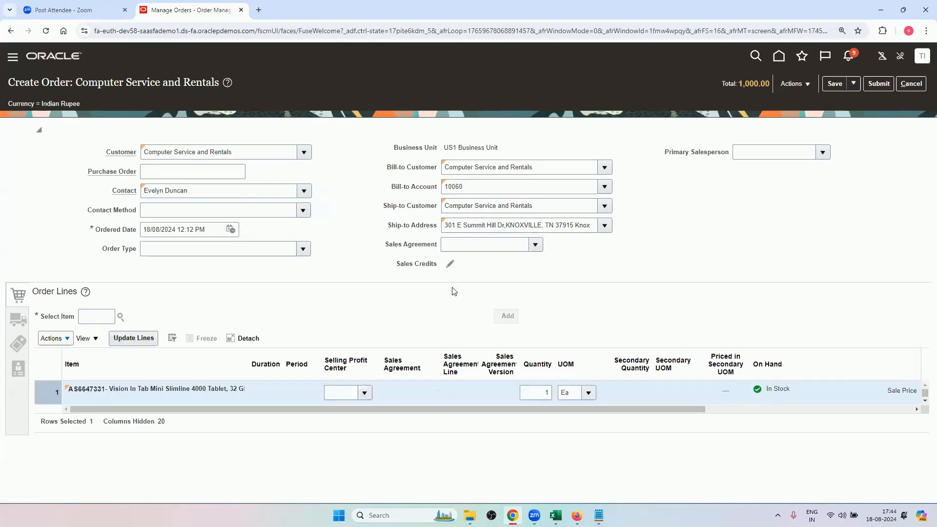
Review the new order's supply, shipping, general shipment, and billing details, plus the order line's price and amount.
left_click_drag(522, 410, 490, 432)
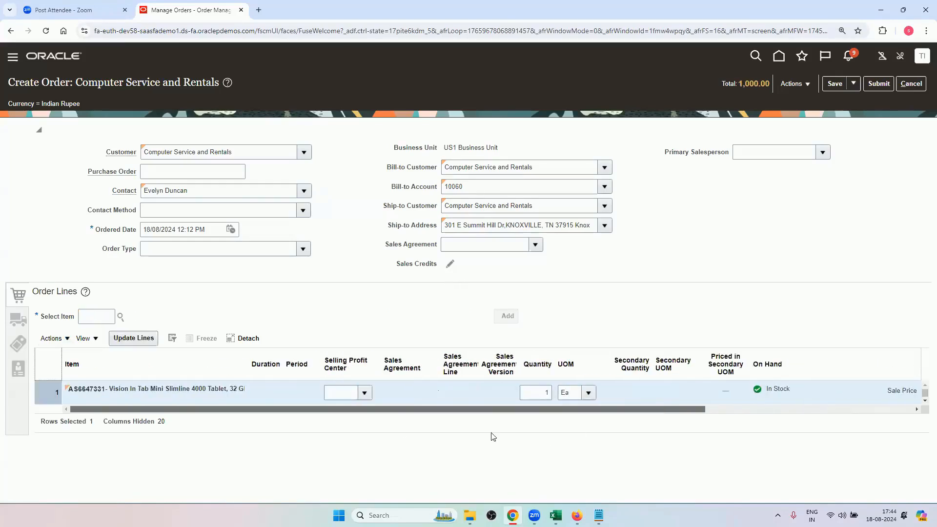
left_click(19, 319)
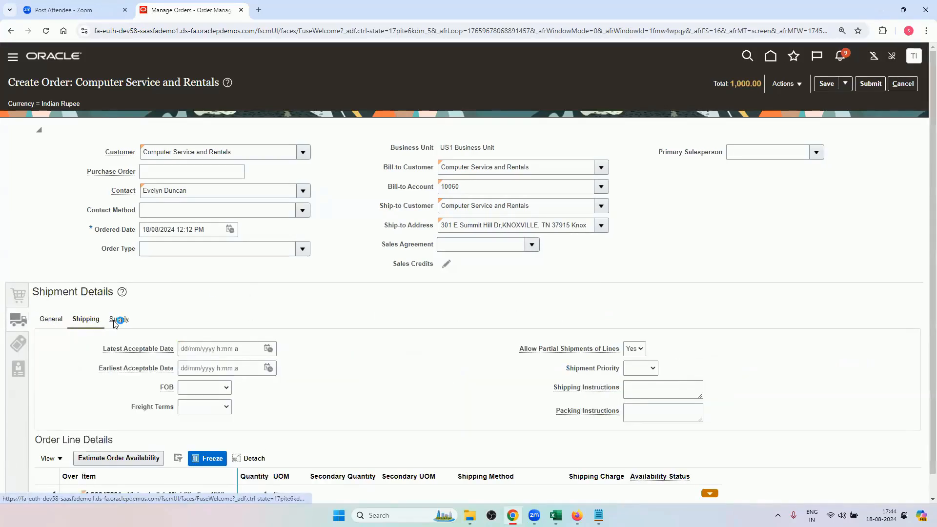
left_click(117, 319)
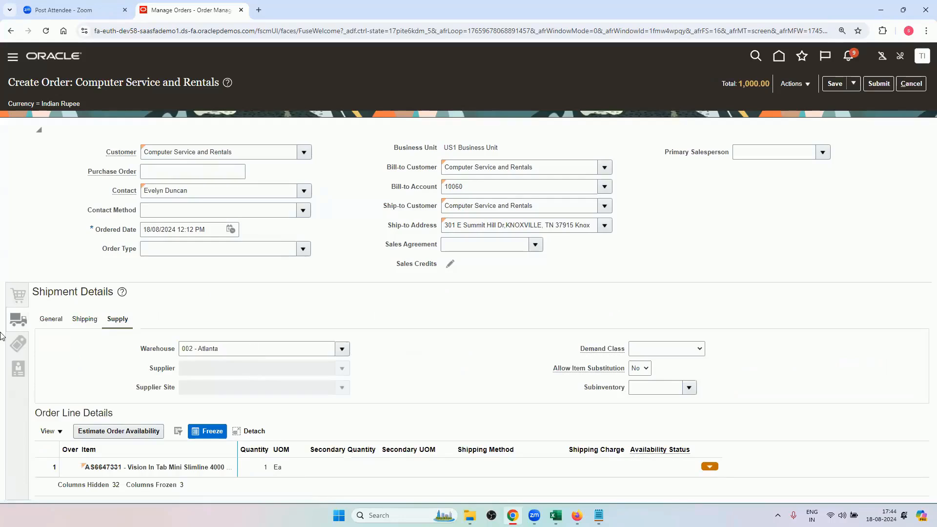
left_click(90, 325)
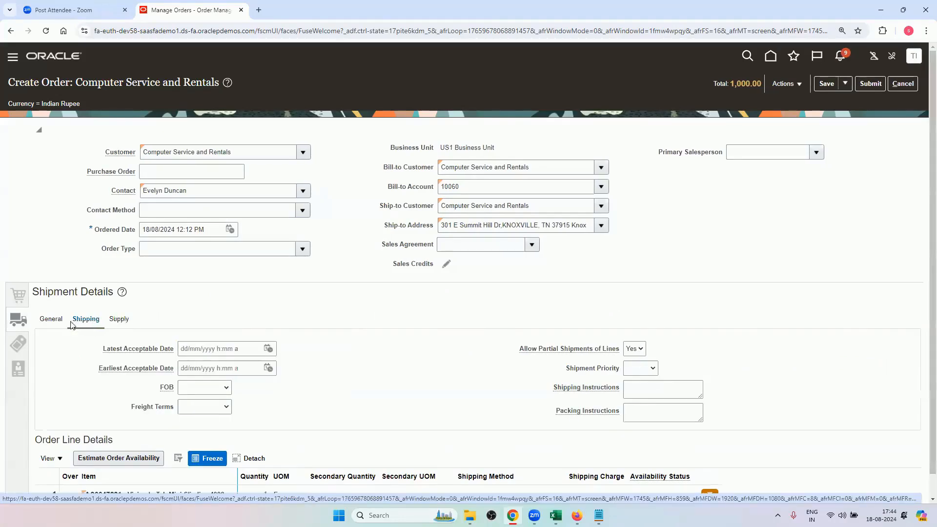
left_click(52, 320)
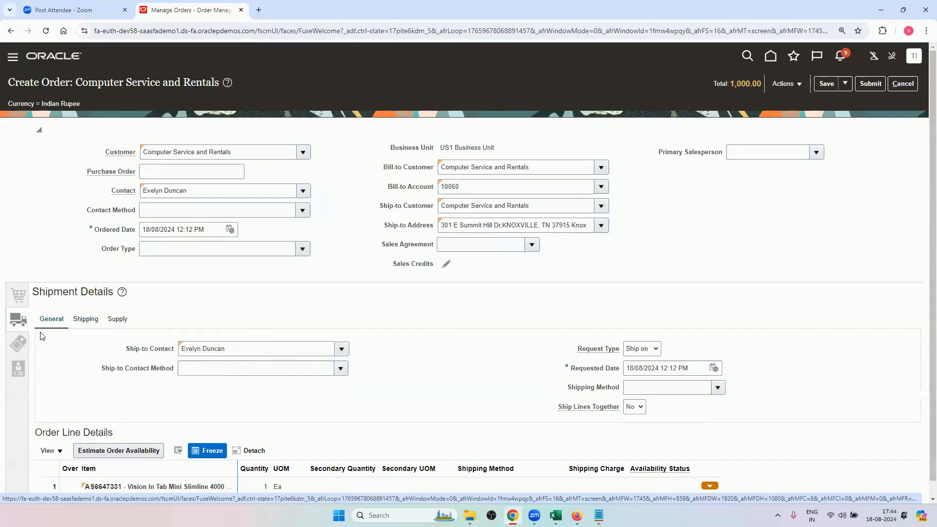
left_click(20, 345)
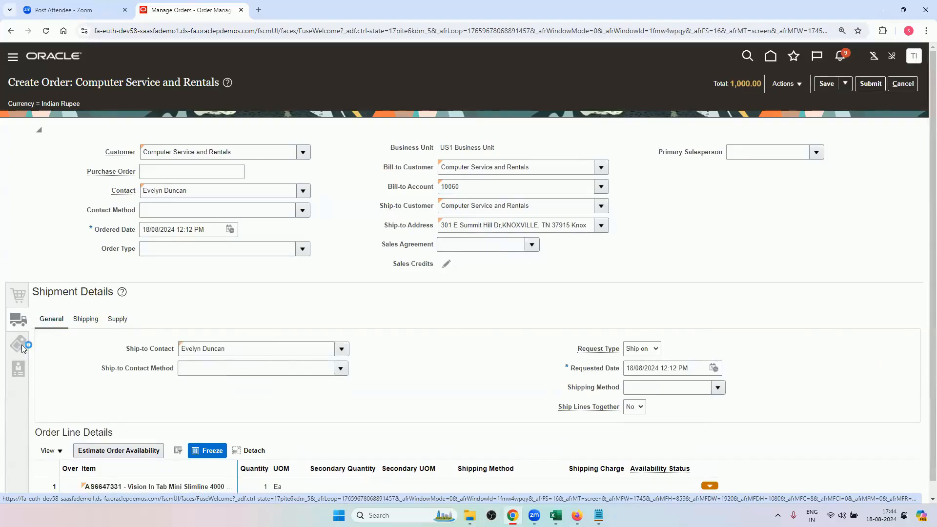
left_click(19, 369)
left_click(16, 300)
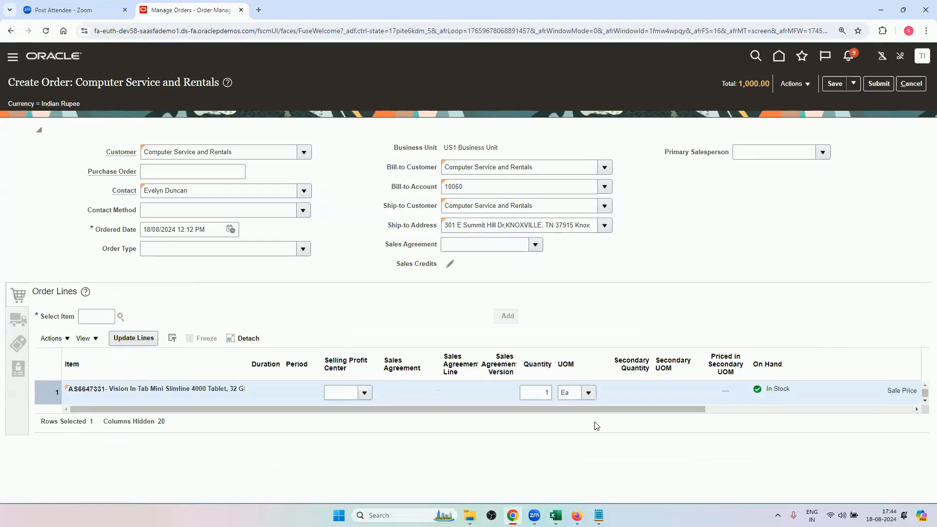
left_click_drag(393, 409, 553, 427)
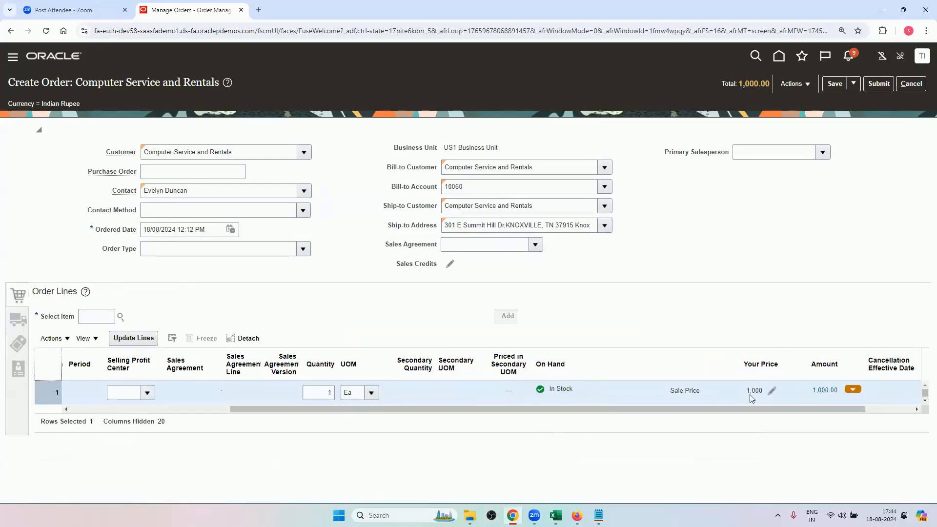
Check the More than 1000 row of the first assignment table on Excel's Approvals sheet, and view the approval rules in Firefox.
left_click(556, 516)
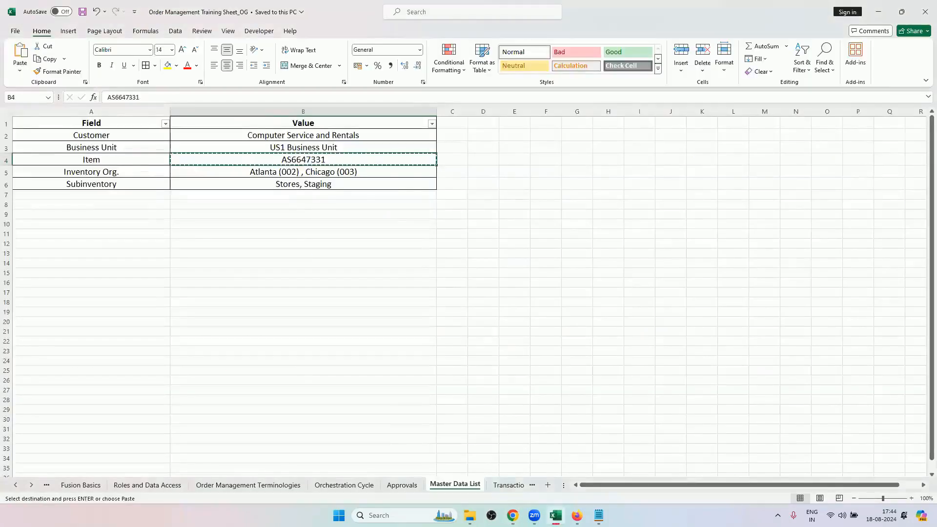
left_click(397, 488)
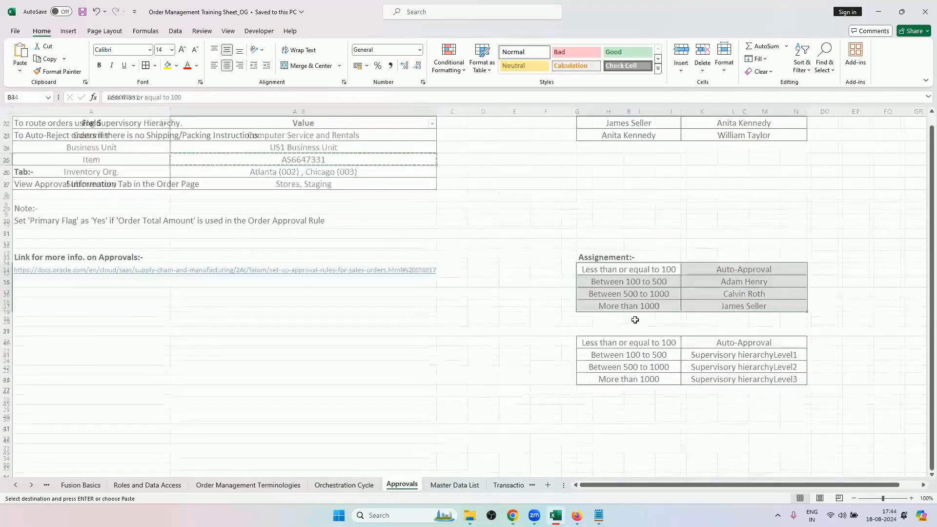
left_click_drag(643, 306, 713, 307)
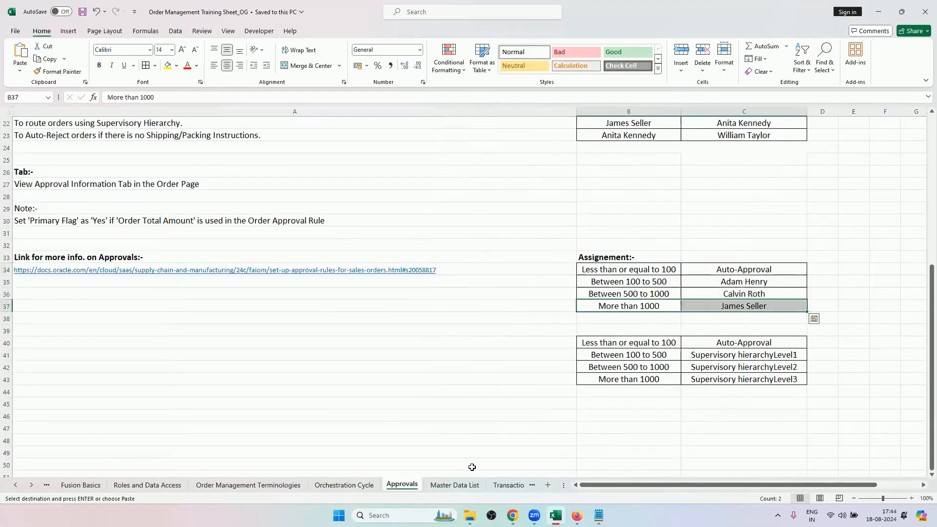
left_click(577, 515)
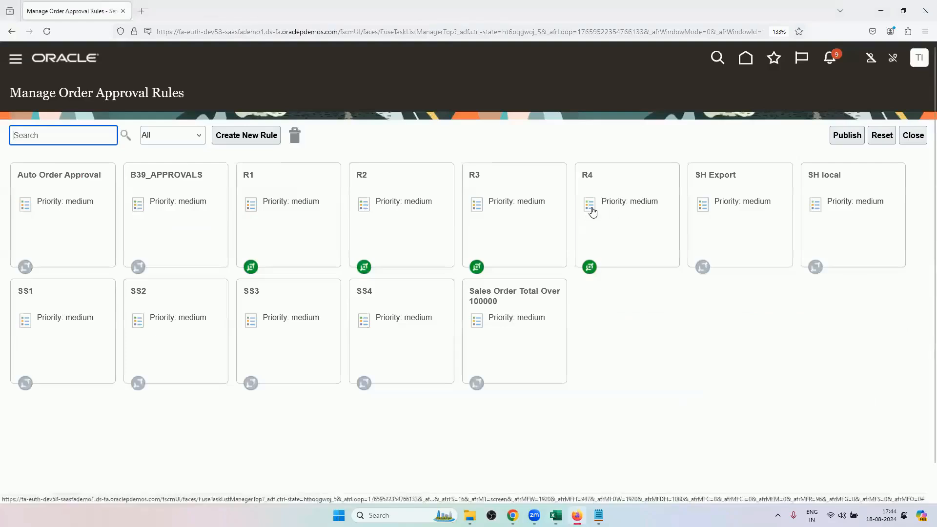
Return to the order in Chrome, submit it, and dismiss the confirmation.
left_click(513, 515)
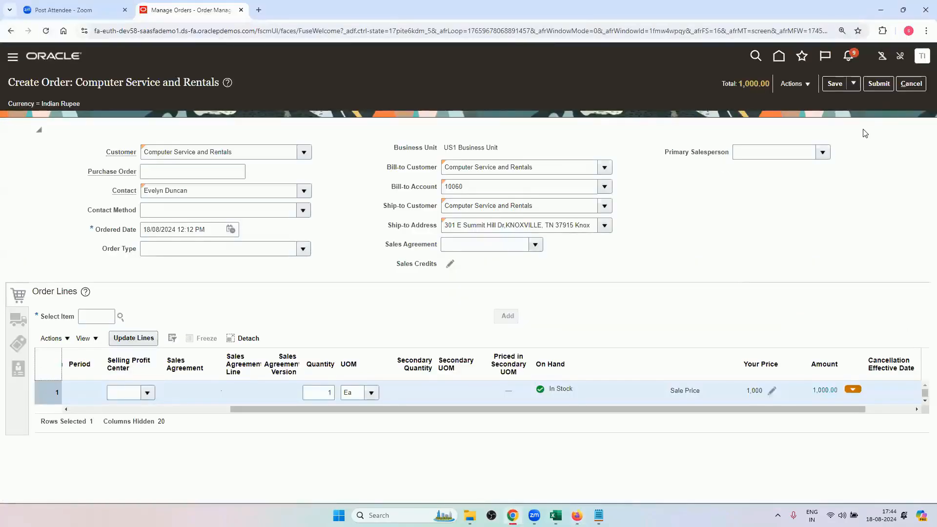
left_click(877, 87)
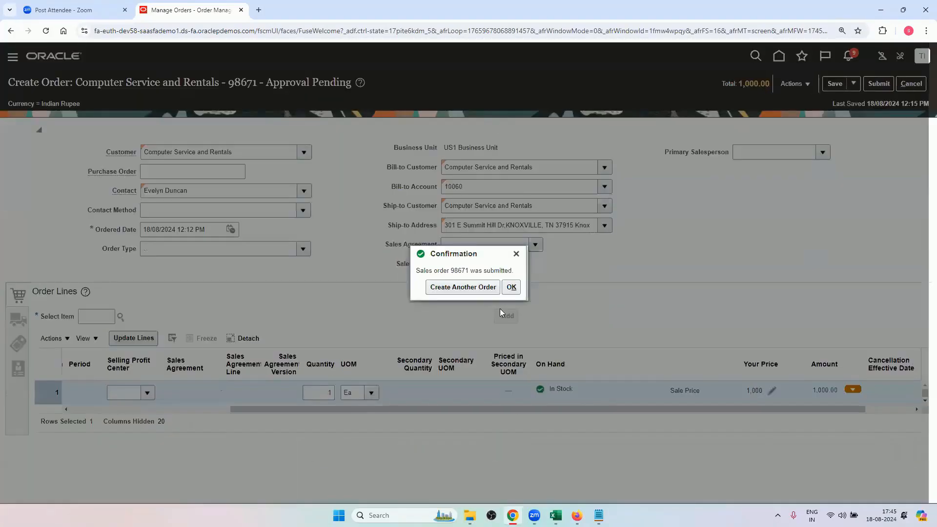
left_click(511, 287)
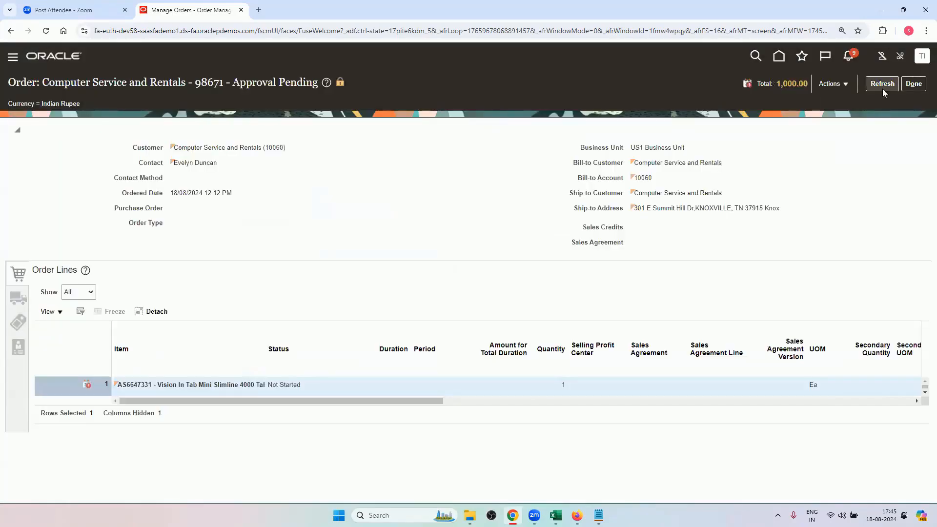
Refresh the submitted order and check its status, shipment details, and order lines.
left_click(882, 91)
left_click(878, 88)
left_click(877, 87)
left_click(20, 298)
left_click(17, 279)
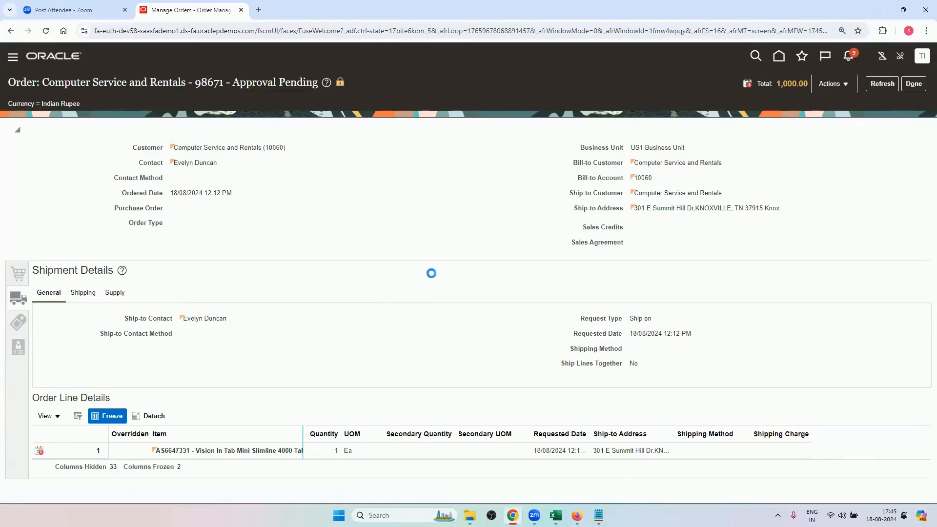
left_click(882, 83)
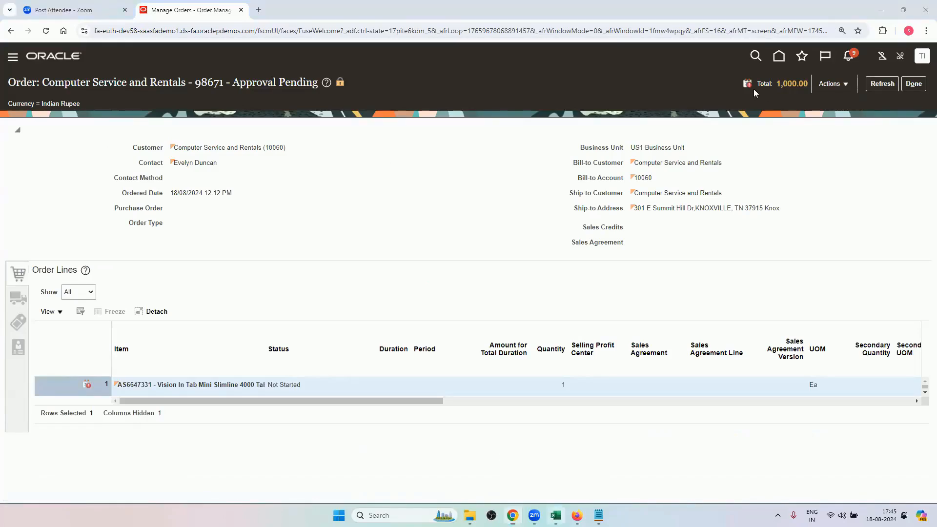
Review the second assignment table with the supervisory hierarchy levels in the Excel sheet, and return to the submitted order in Chrome.
key("alt+Tab")
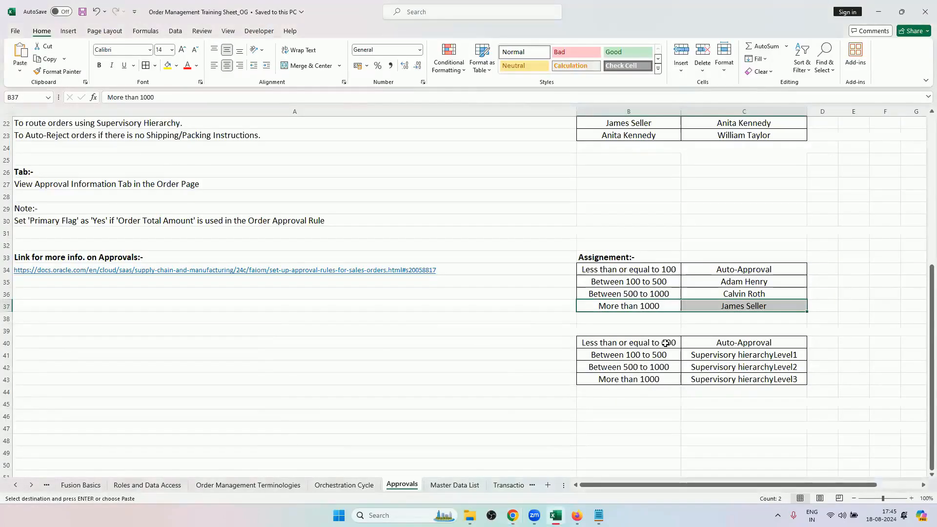
left_click(647, 343)
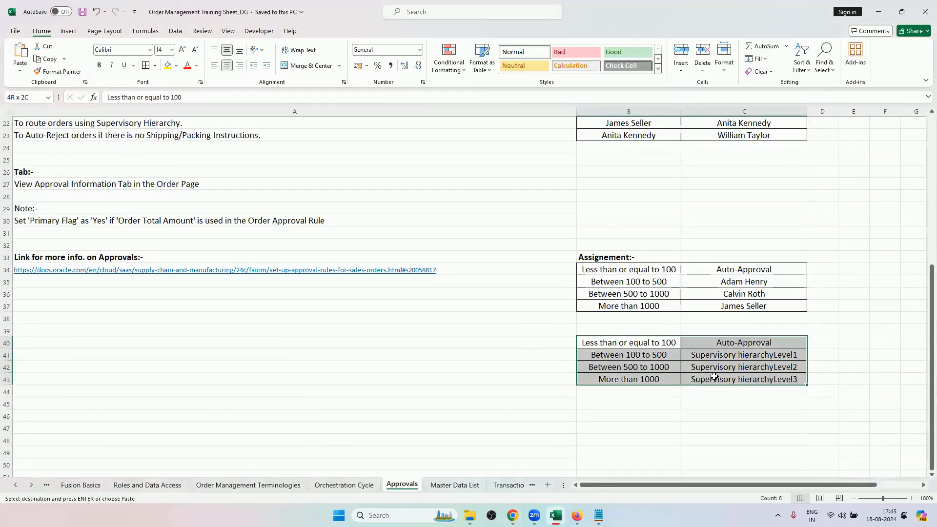
key("ctrl+v")
left_click(738, 344)
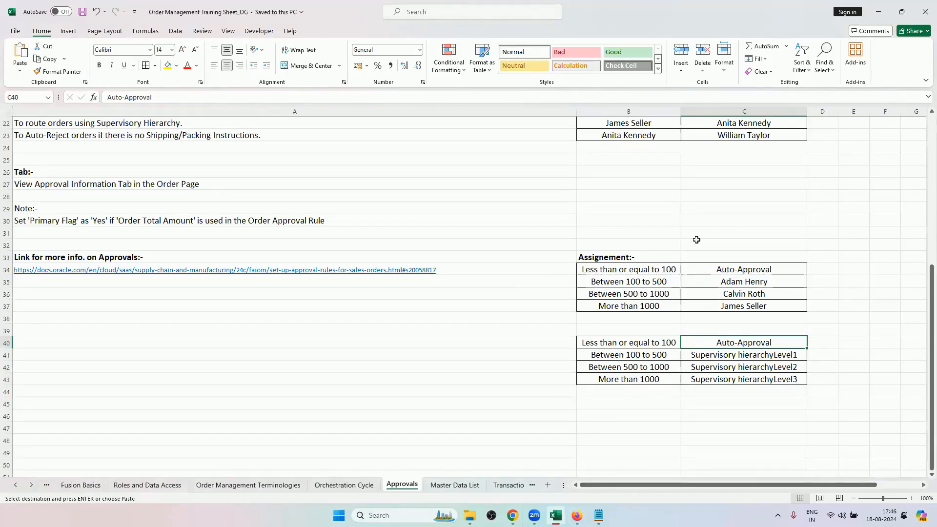
key("alt+Tab")
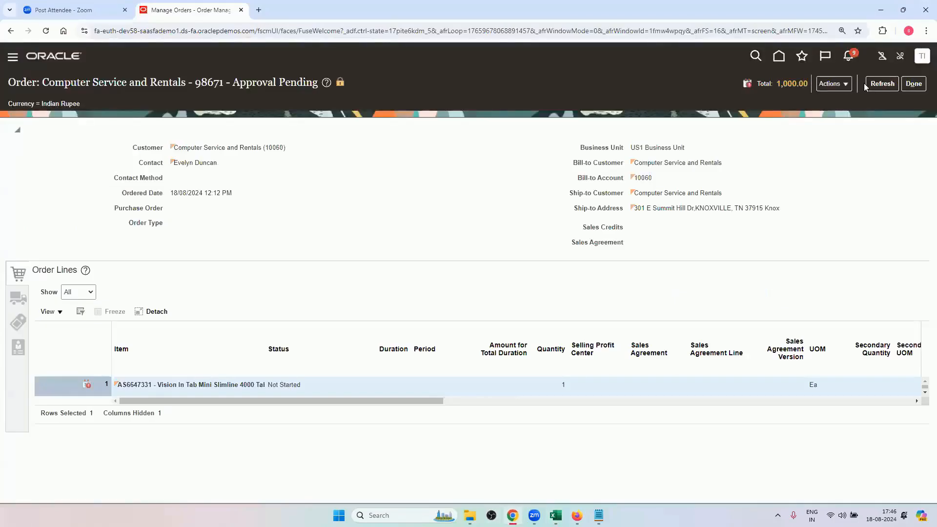
Refresh the submitted order, and check the More than 1000 and Between 500 to 1000 rows of the first assignment table in Excel.
left_click(867, 85)
left_click(883, 86)
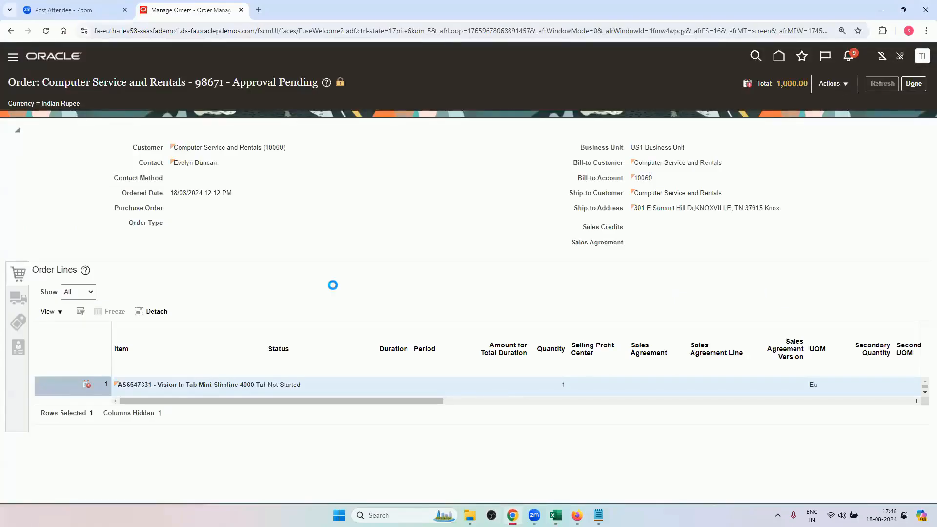
left_click(556, 515)
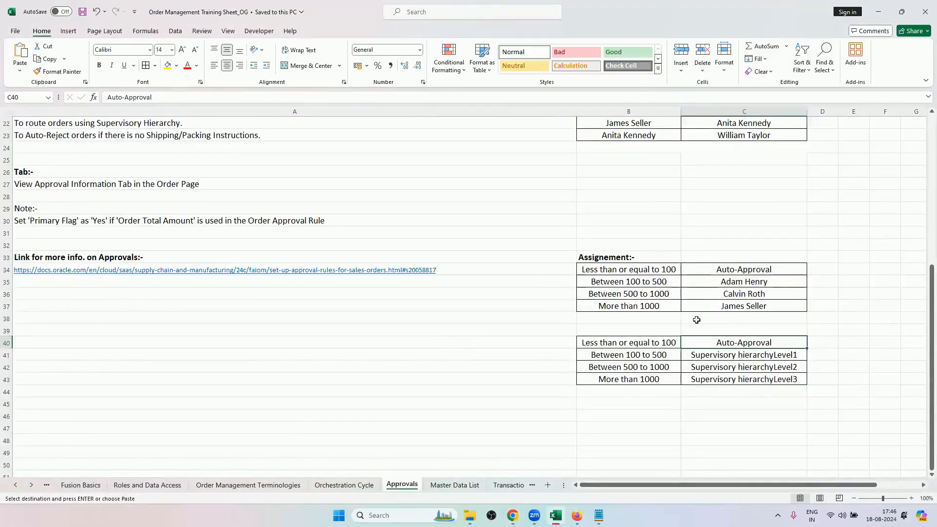
left_click(719, 305)
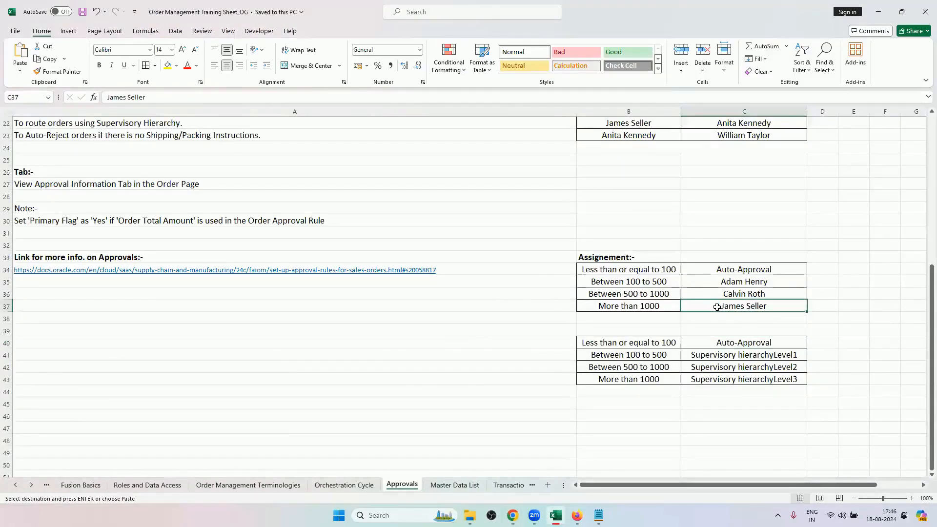
left_click(669, 294)
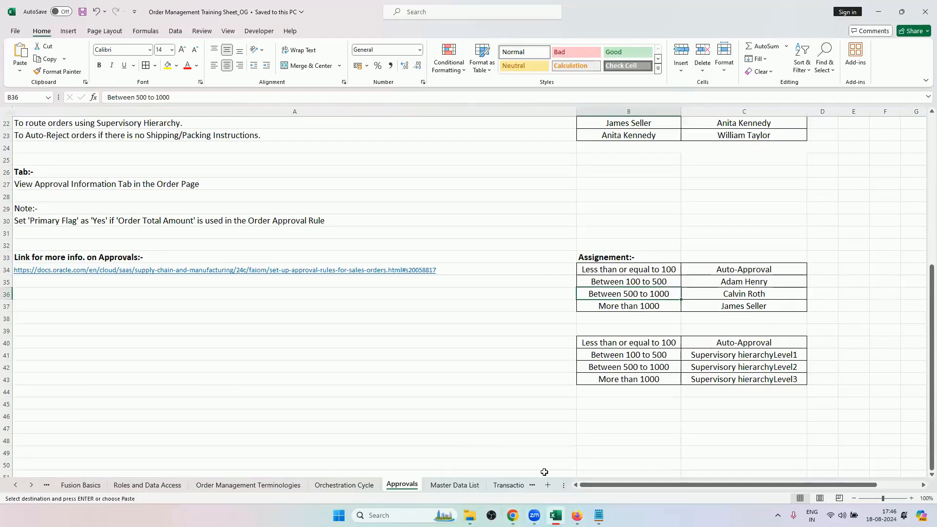
Return to the order in Chrome, check the order line's amount, and view the refreshed order's approval information.
left_click(515, 512)
left_click_drag(441, 407, 644, 409)
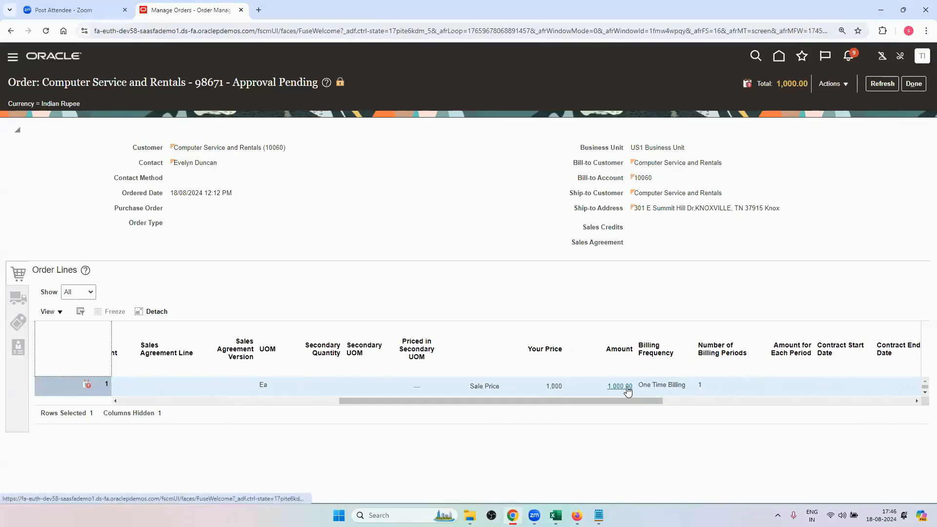
left_click(881, 83)
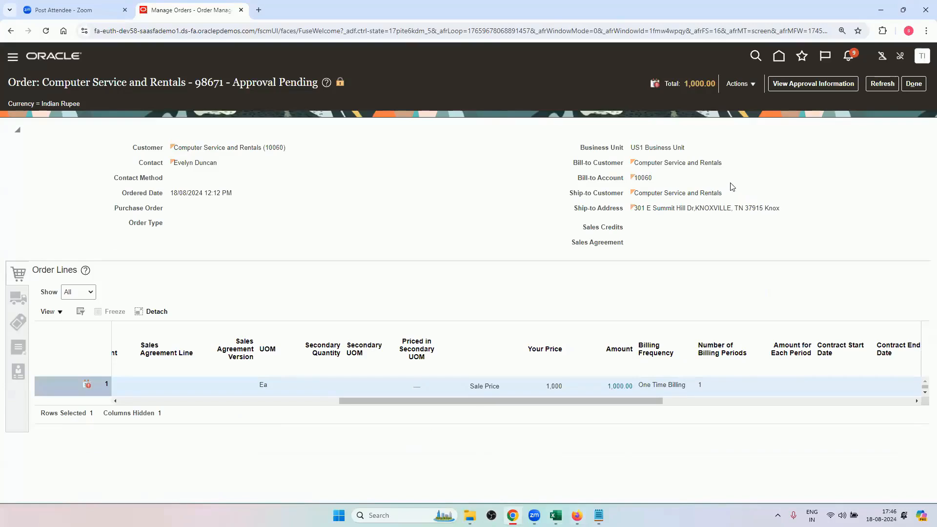
left_click(791, 86)
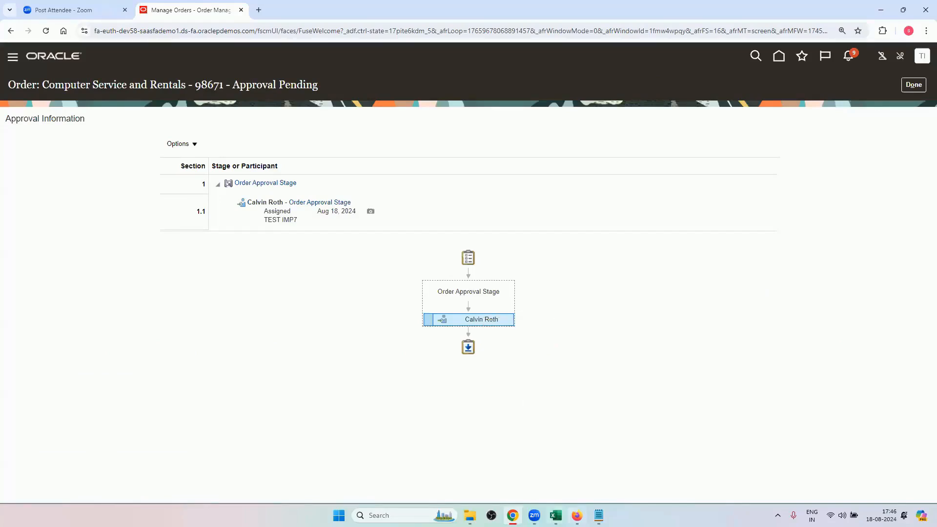
Review the conditions of approval rule R3 in Firefox and close the rule.
left_click(576, 515)
left_click(537, 239)
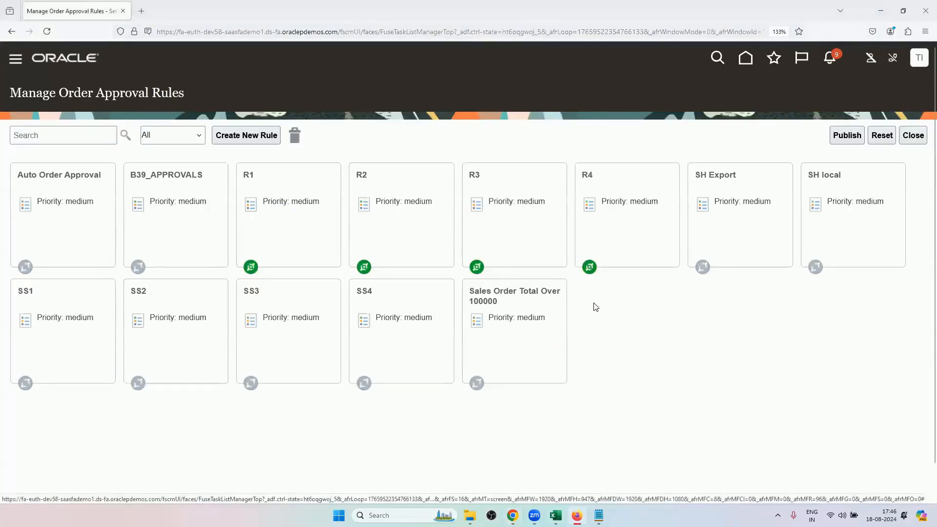
left_click(340, 407)
left_click(324, 429)
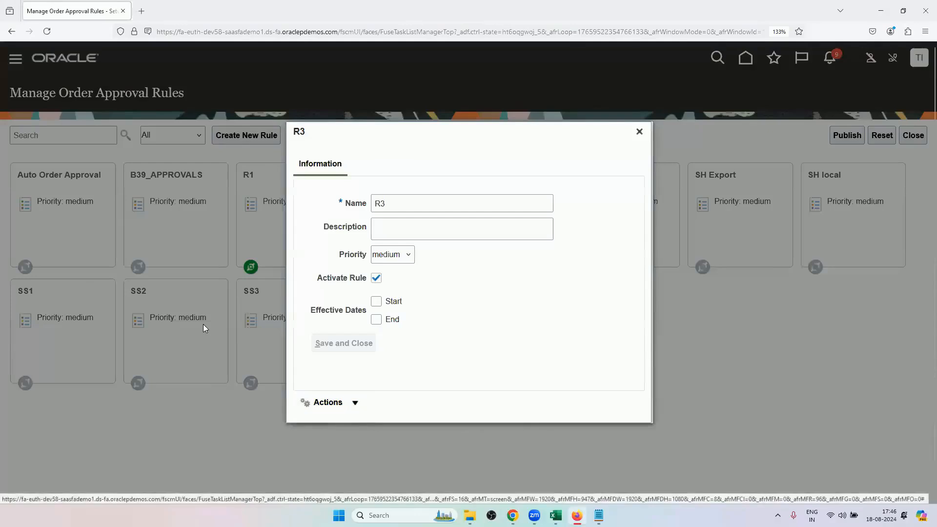
left_click(467, 302)
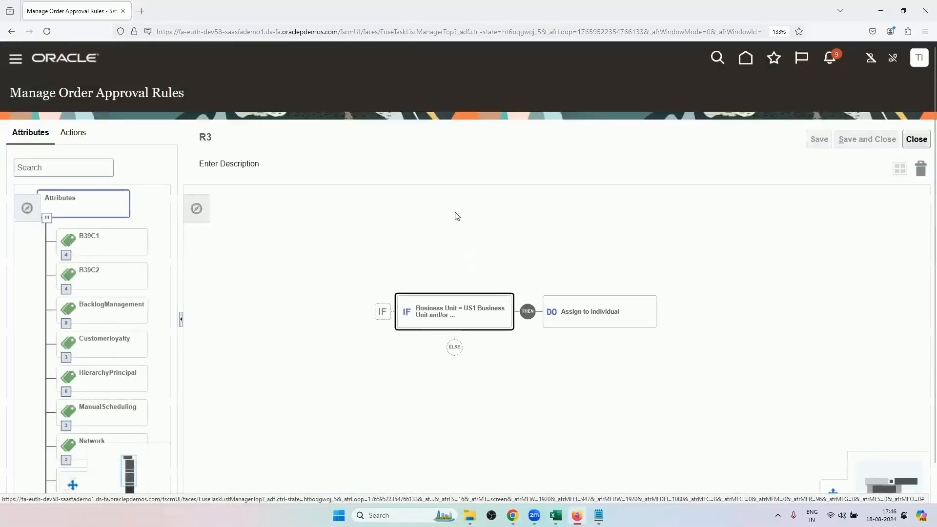
left_click_drag(436, 360, 446, 231)
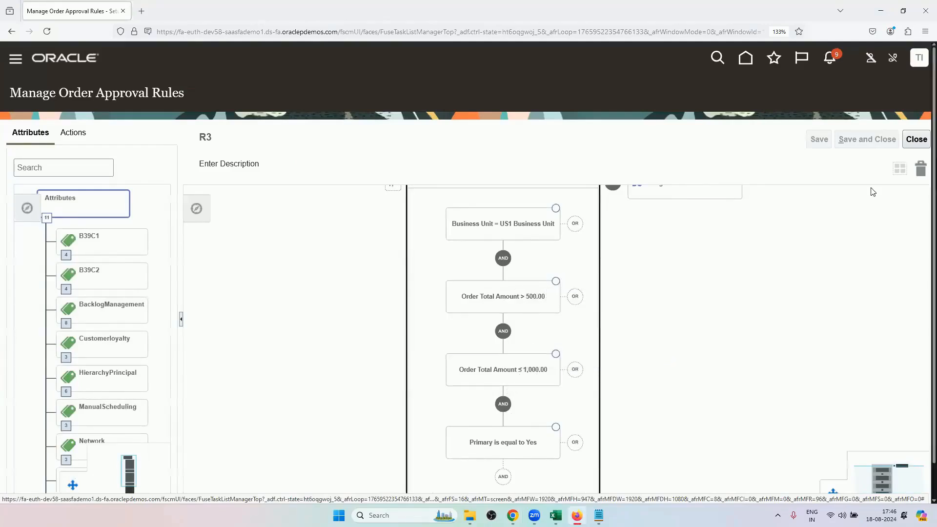
left_click(916, 140)
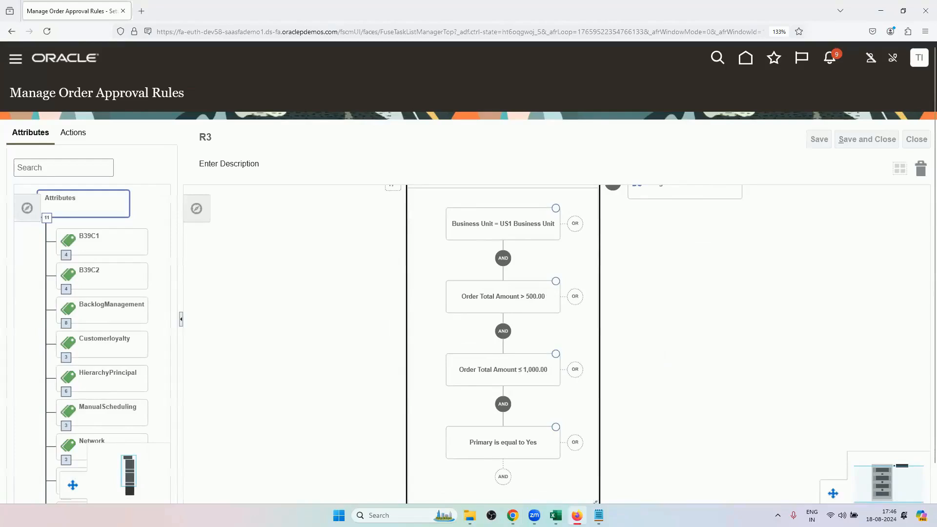
Return to Chrome, leave the approval information, revert the order to draft, and open it for editing.
mouse_move(555, 516)
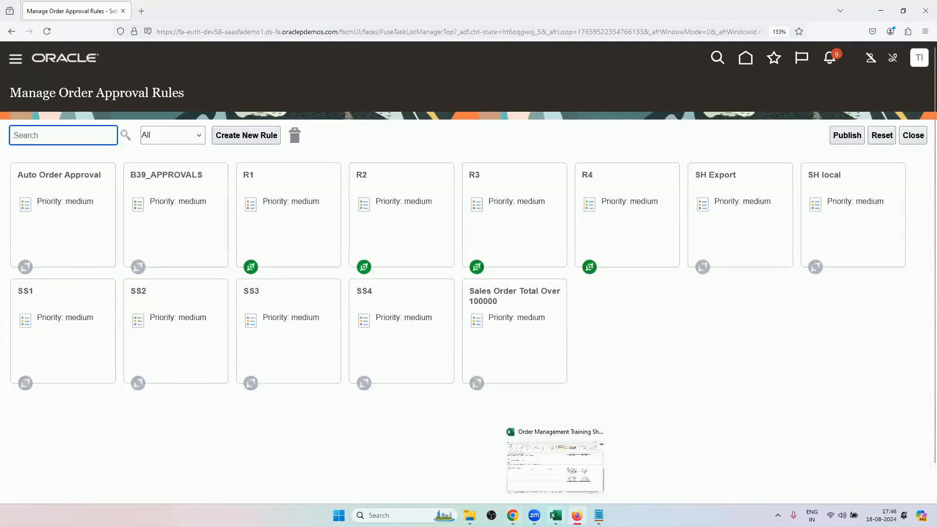
left_click(513, 515)
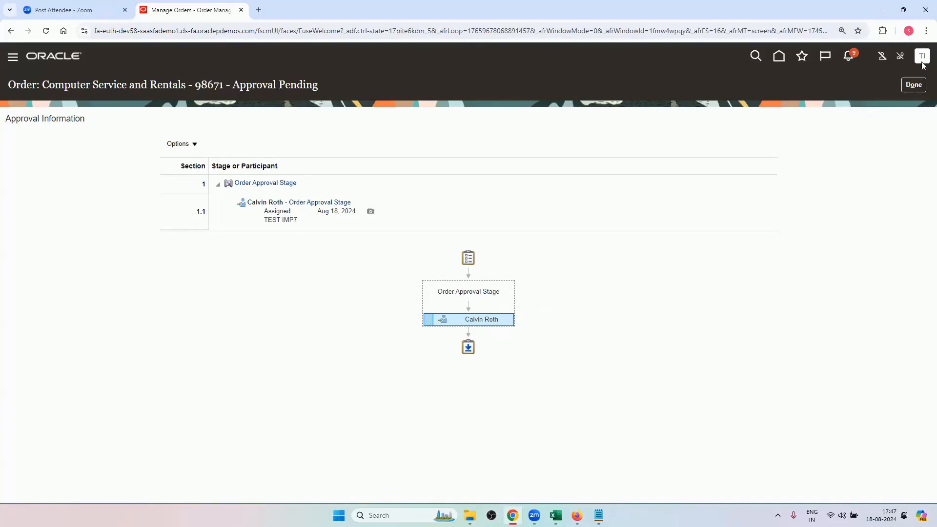
left_click(912, 84)
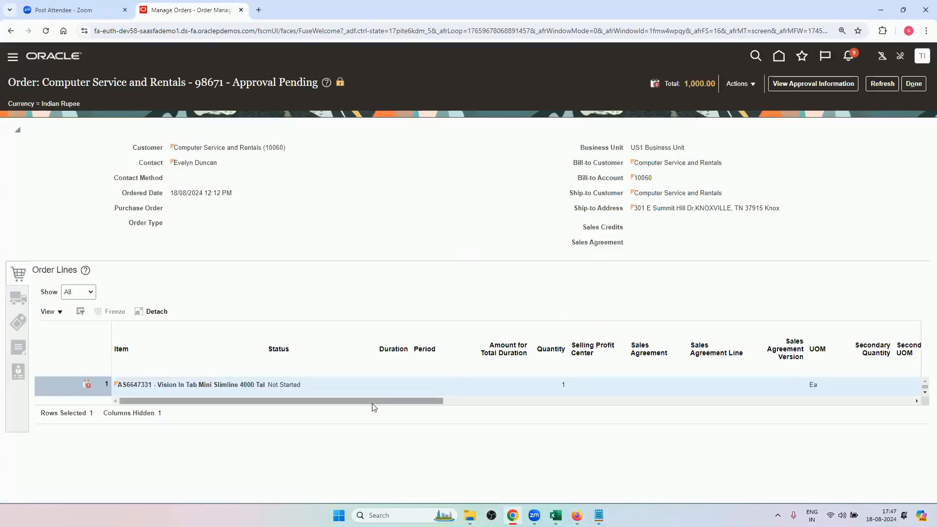
left_click(735, 84)
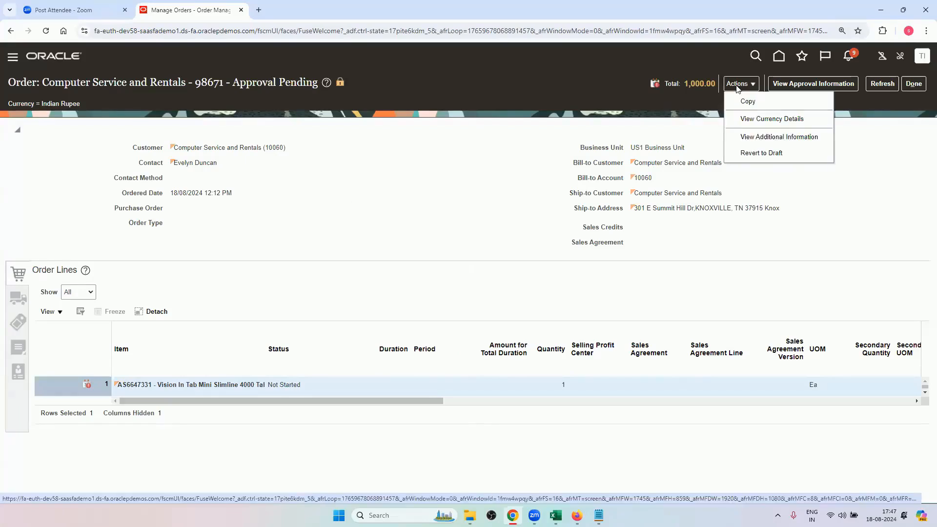
left_click(750, 134)
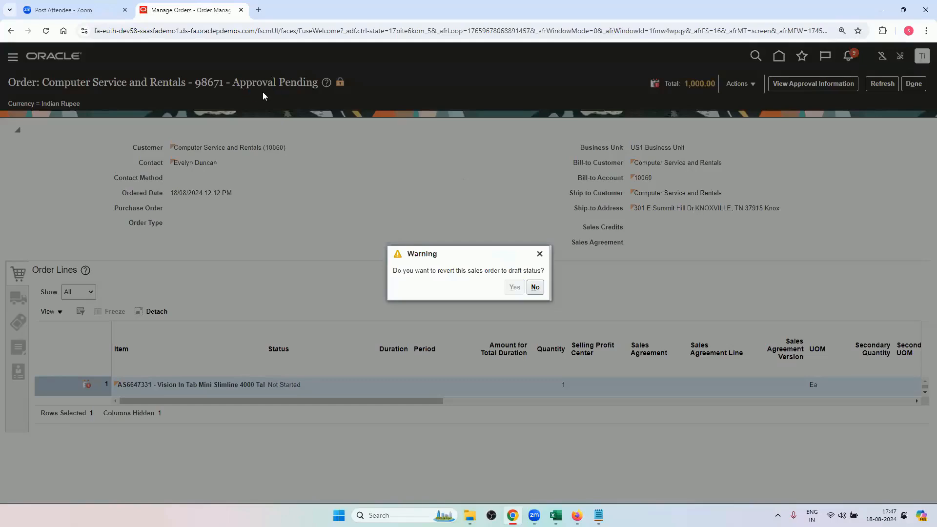
left_click(545, 287)
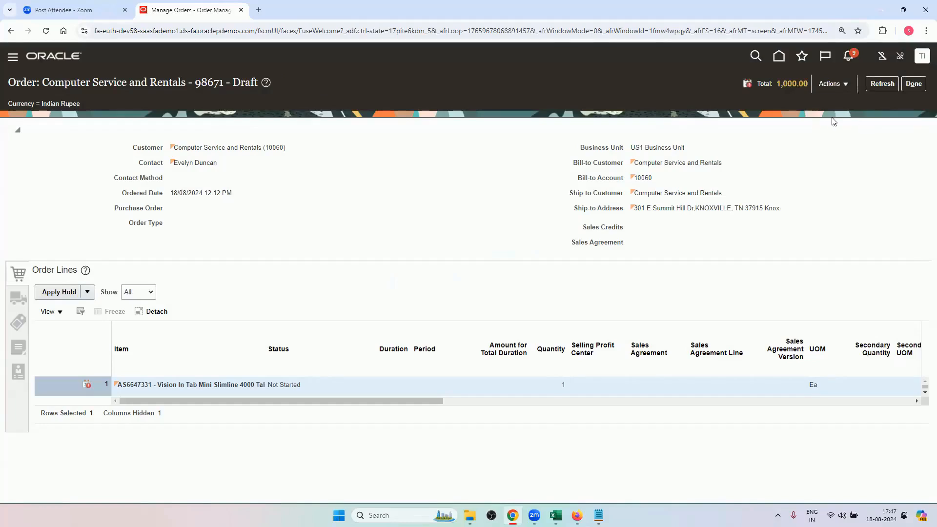
left_click(838, 83)
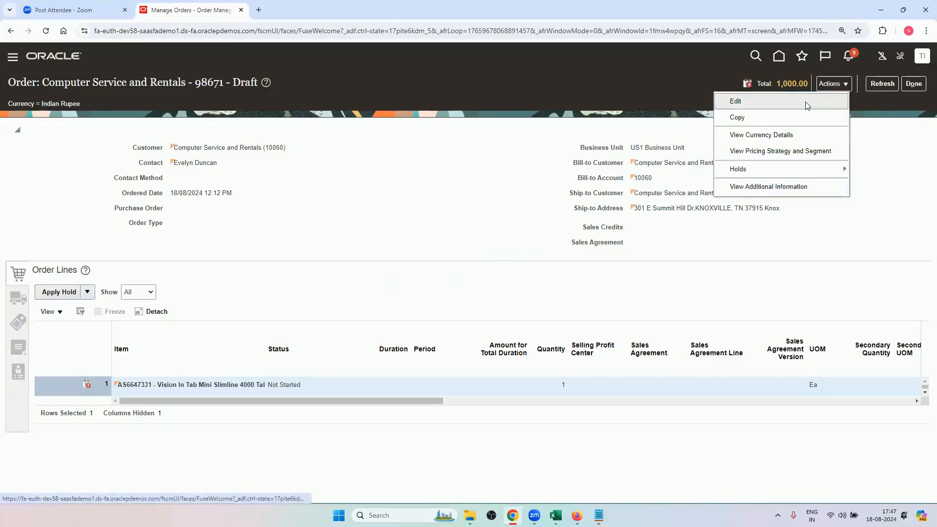
left_click(805, 102)
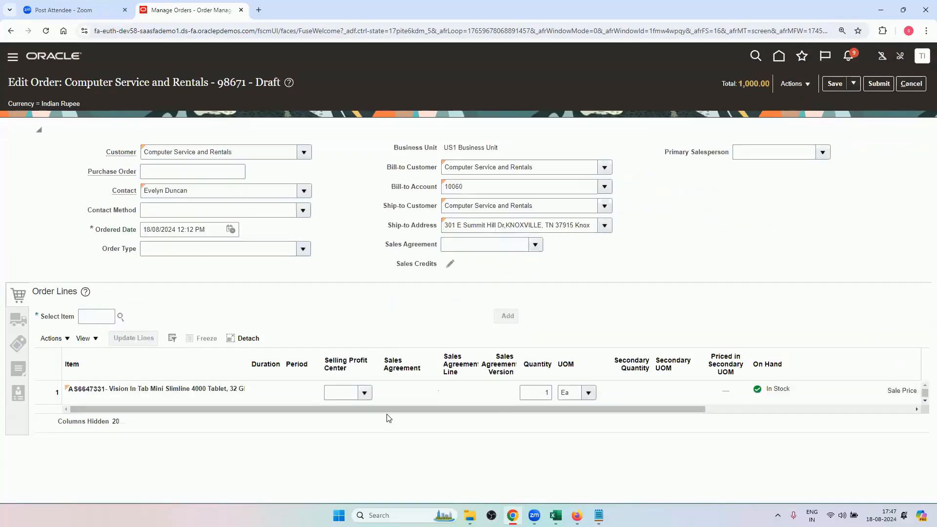
Adjust line 1's sale price with a Price Override of 1001 and the reason Sales negotiation, and save the adjustment.
left_click_drag(503, 411, 714, 397)
left_click(713, 398)
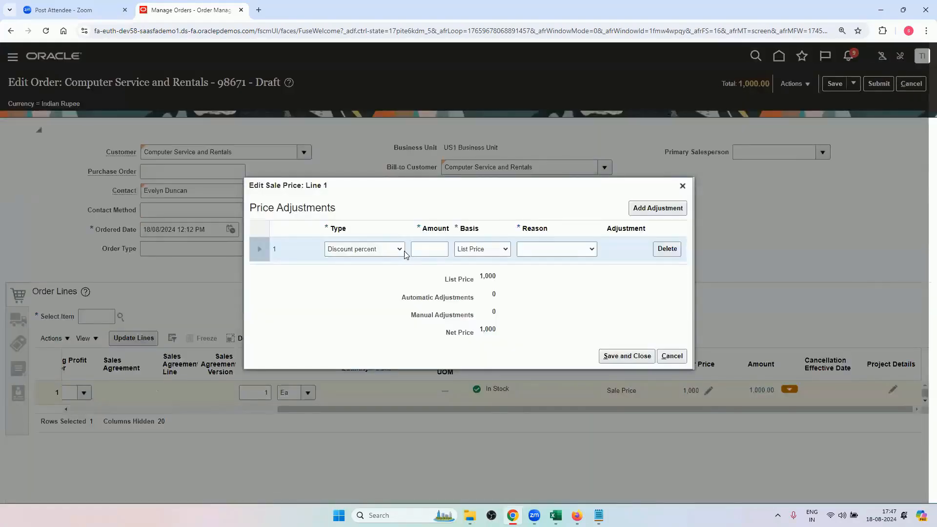
left_click(404, 254)
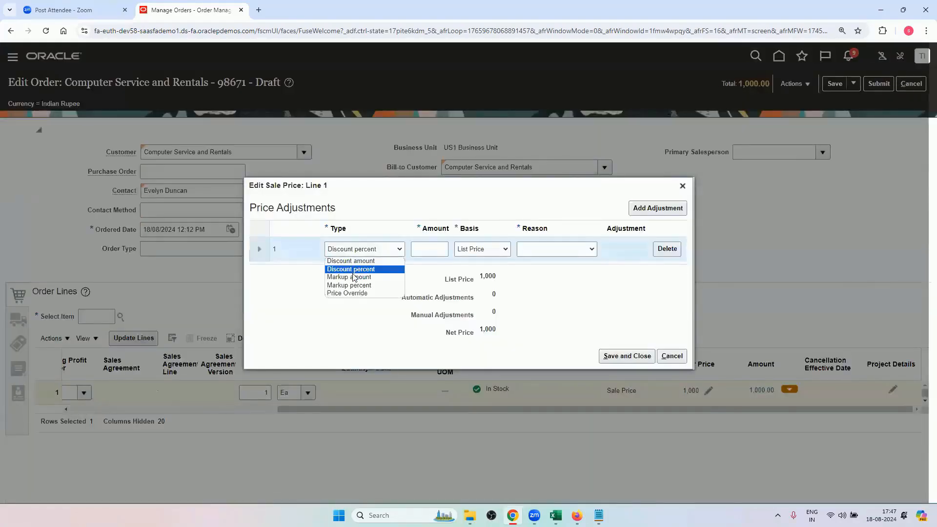
left_click(360, 292)
left_click(429, 250)
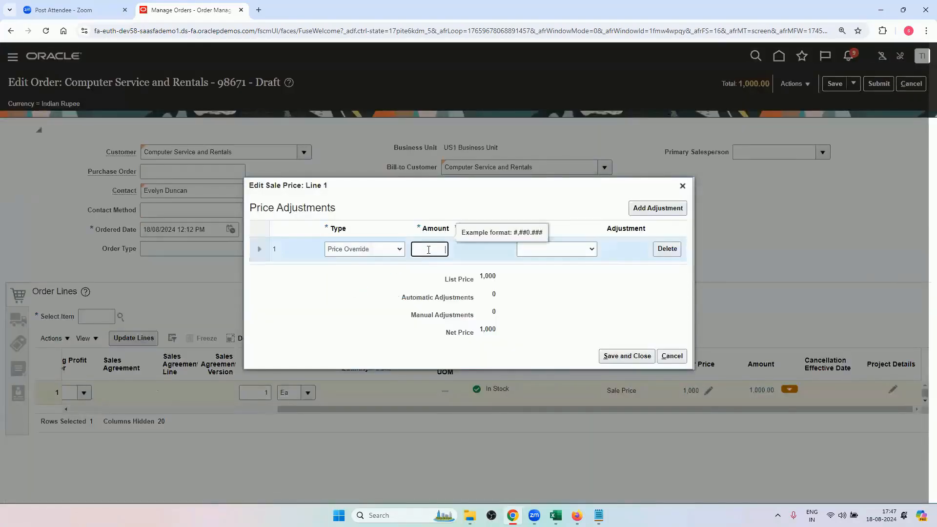
left_click(555, 515)
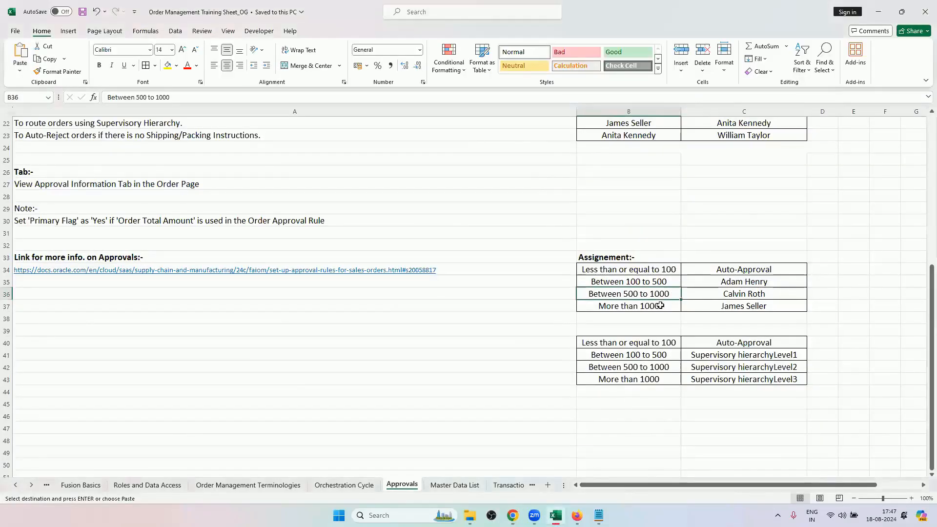
left_click(512, 515)
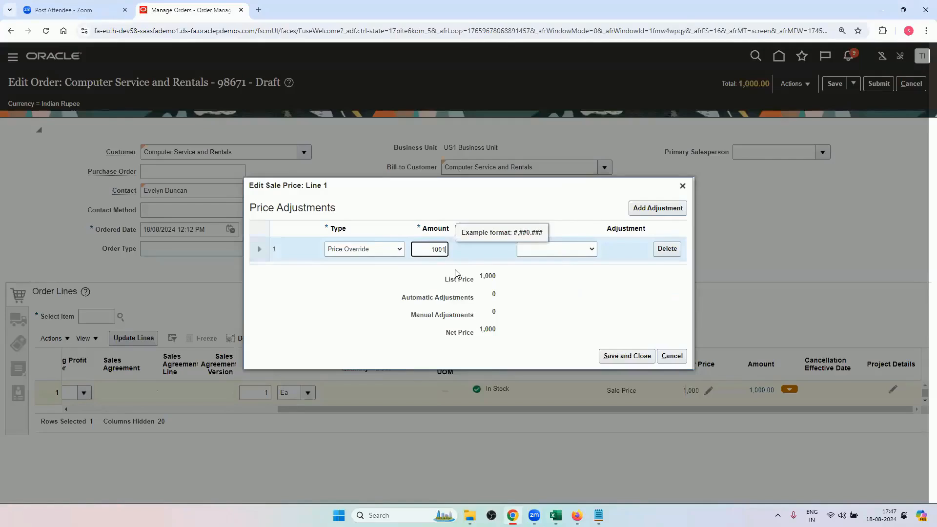
left_click(558, 299)
left_click(570, 248)
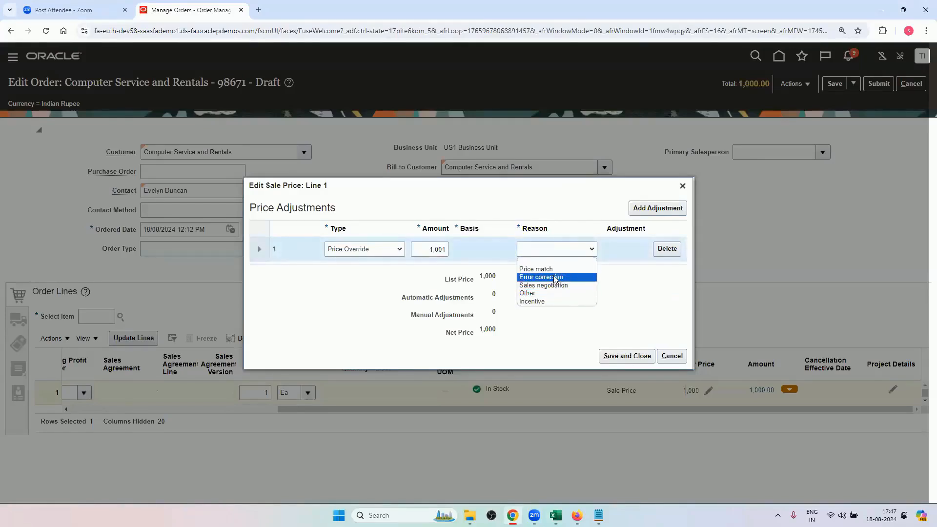
left_click(554, 285)
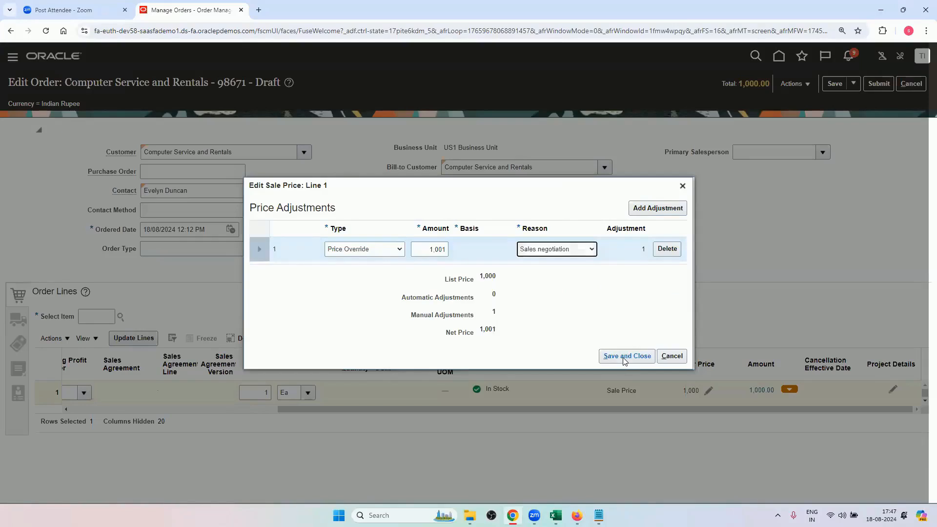
left_click(625, 356)
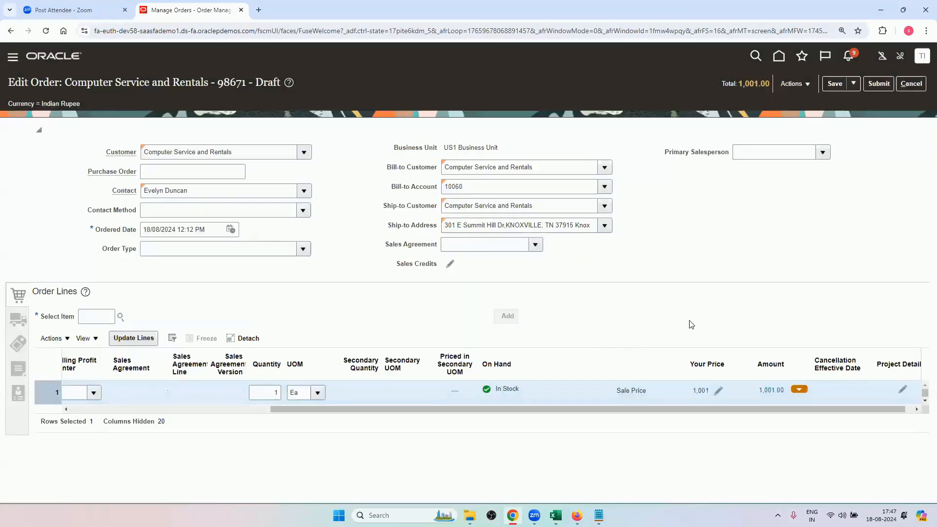
Save the edited order, submit it, and dismiss the confirmation.
left_click(834, 84)
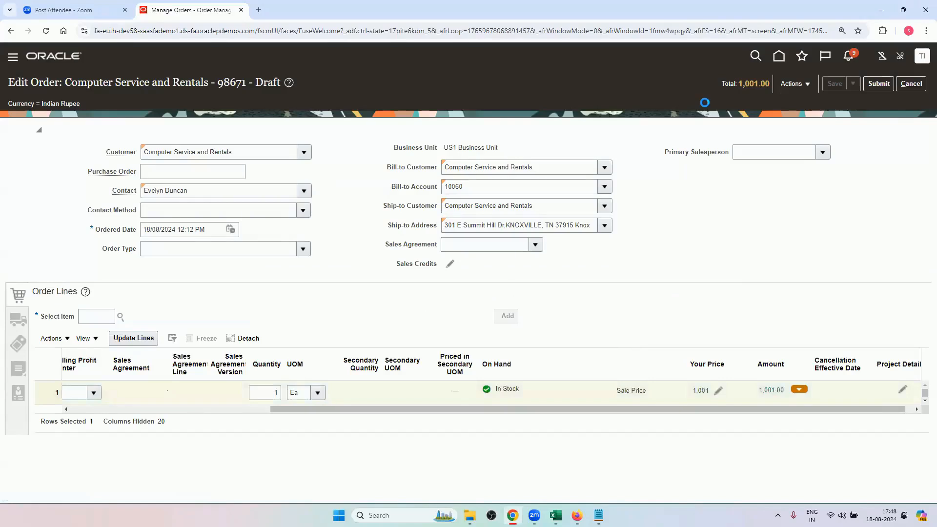
left_click(879, 84)
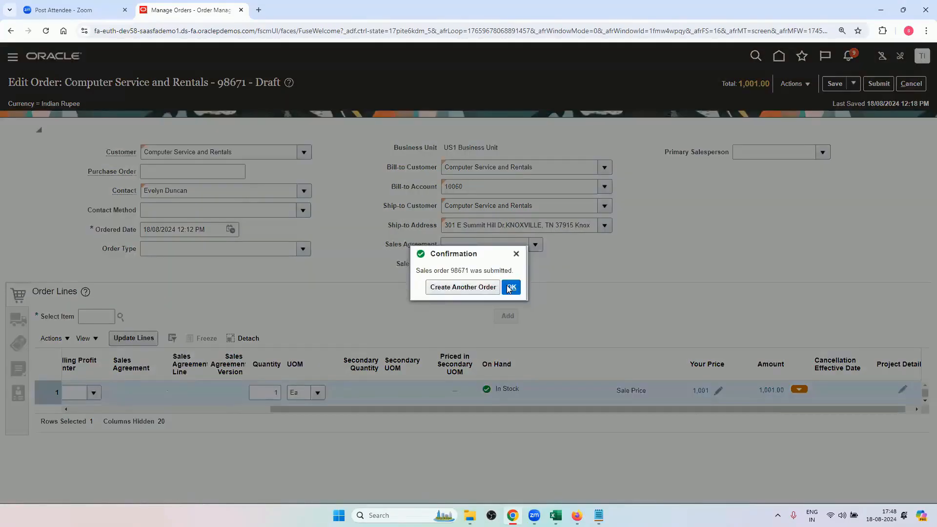
left_click(508, 289)
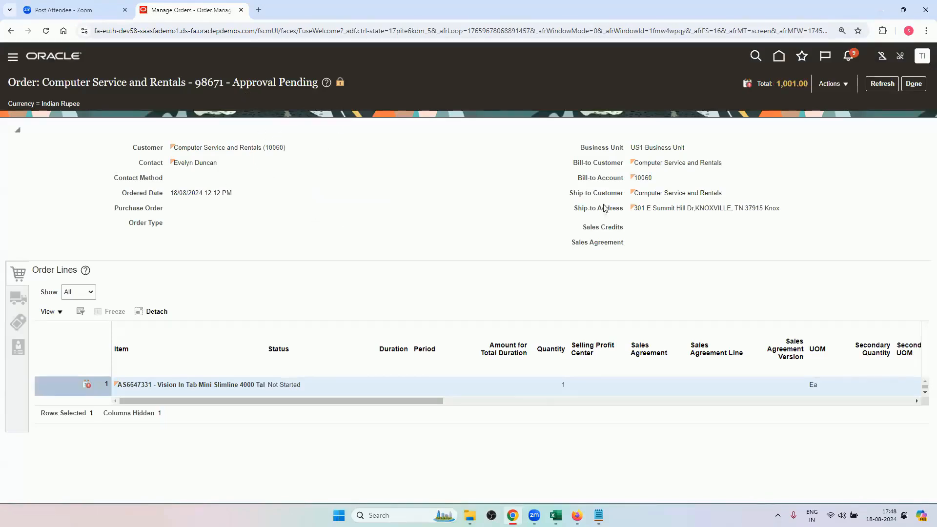
Refresh the resubmitted order, check the assignee and triggering rule in its approval information, and return to the order.
left_click(883, 85)
left_click(879, 85)
mouse_move(555, 515)
left_click(539, 500)
key("alt+Tab")
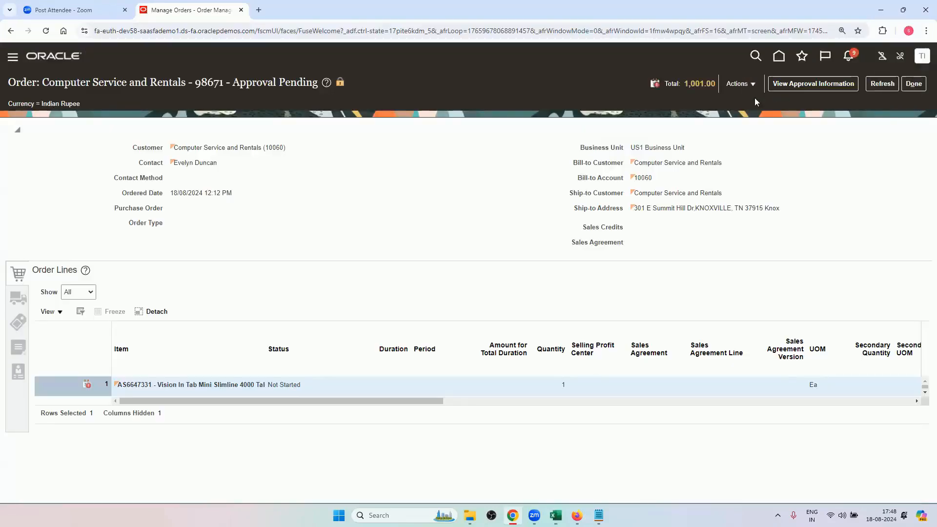
left_click(791, 88)
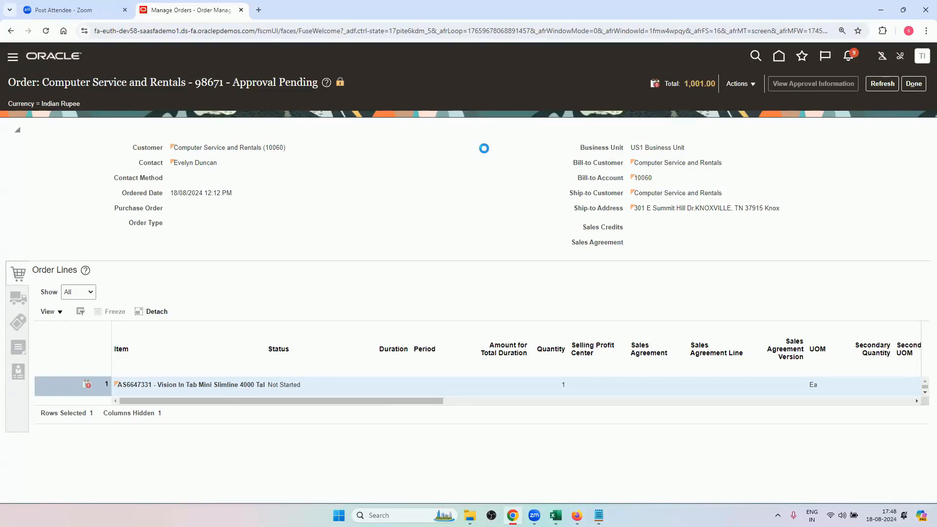
mouse_move(488, 328)
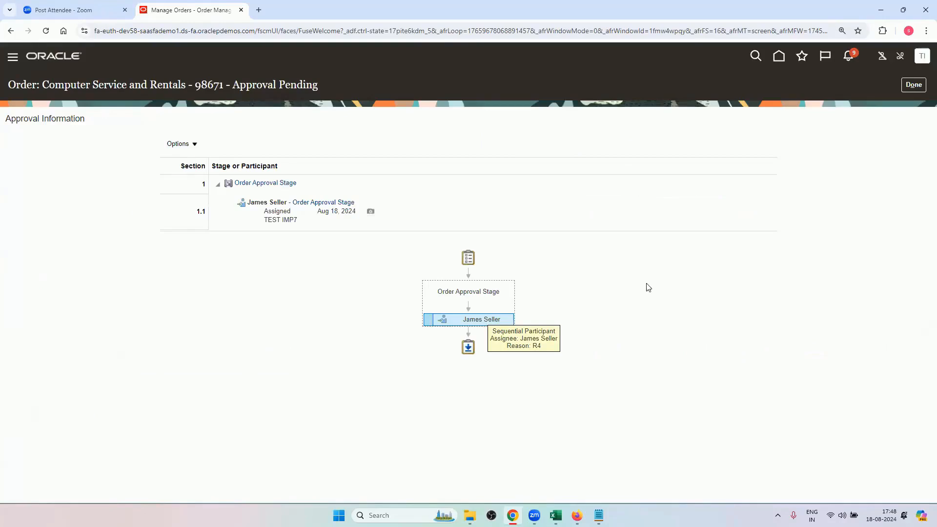
left_click(914, 84)
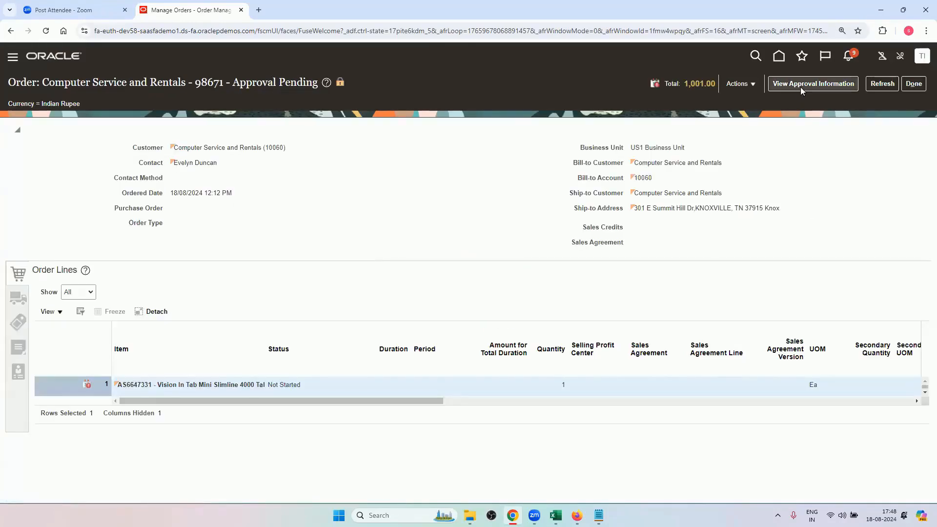
Revert the sales order to draft, dismiss the confirmation, and open the order for editing.
left_click(738, 90)
left_click(752, 130)
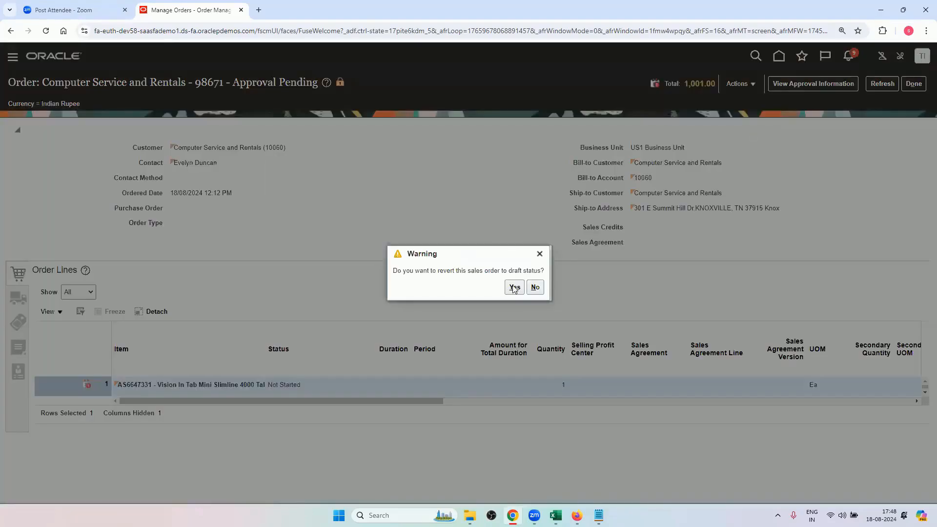
left_click(514, 286)
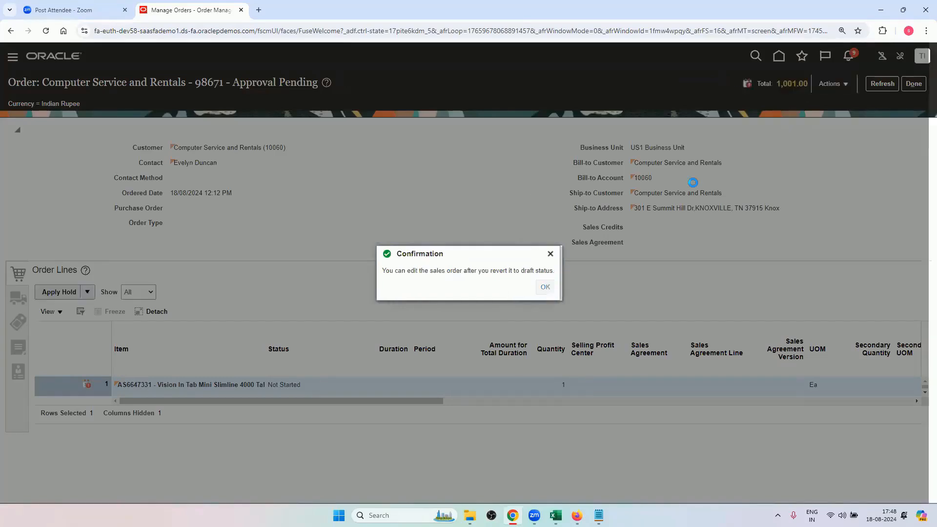
key("Return")
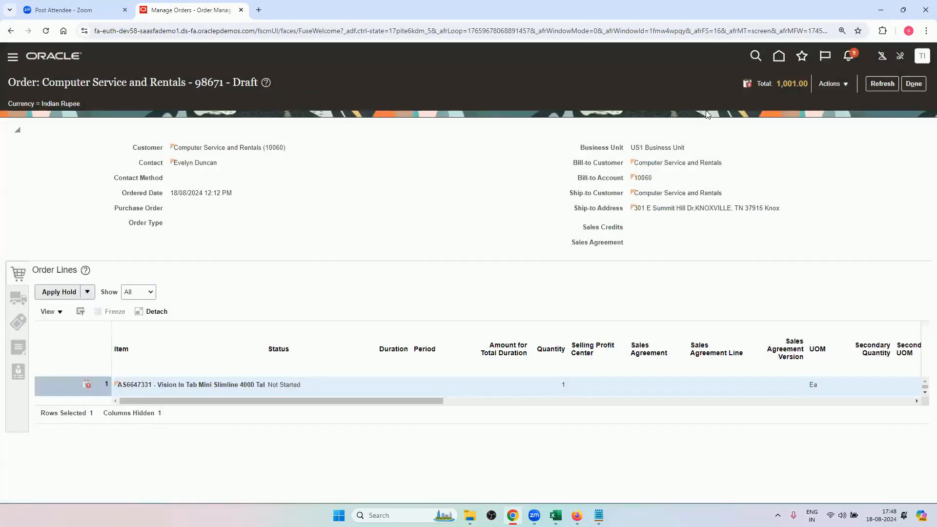
left_click(852, 85)
left_click(808, 100)
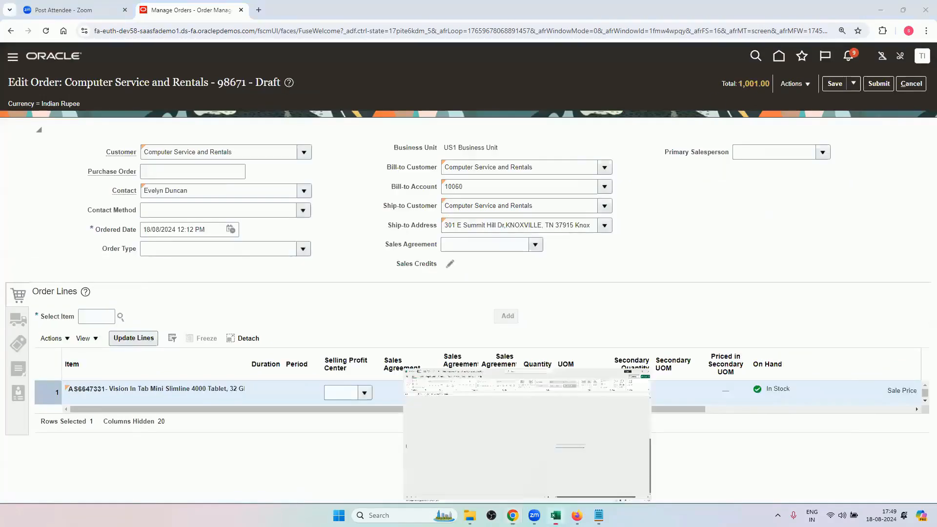
Switch to Excel to review the order total ranges in the assignment table, and return to Chrome.
left_click(556, 515)
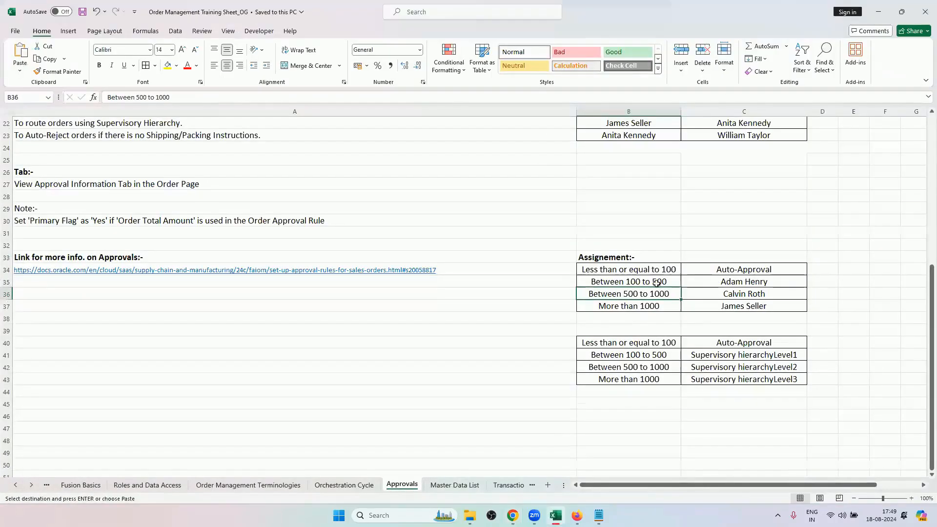
left_click(648, 270)
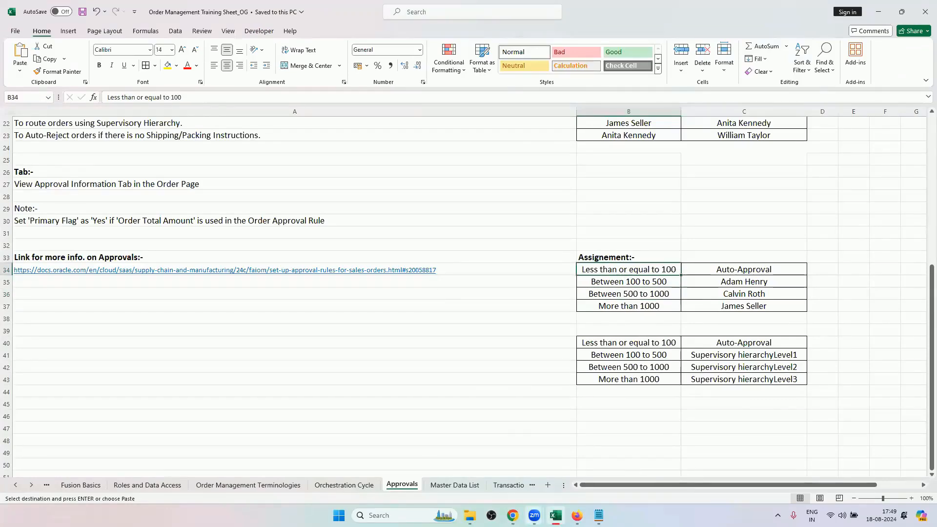
left_click(512, 475)
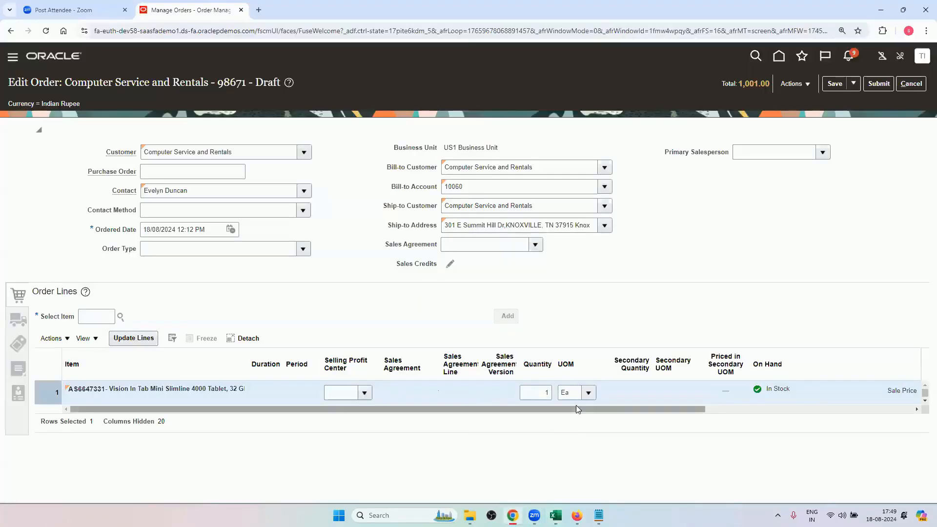
Set line 1's Price Override amount to 250, keeping the reason Sales negotiation, and save the adjustment.
left_click_drag(580, 409, 736, 409)
left_click(780, 391)
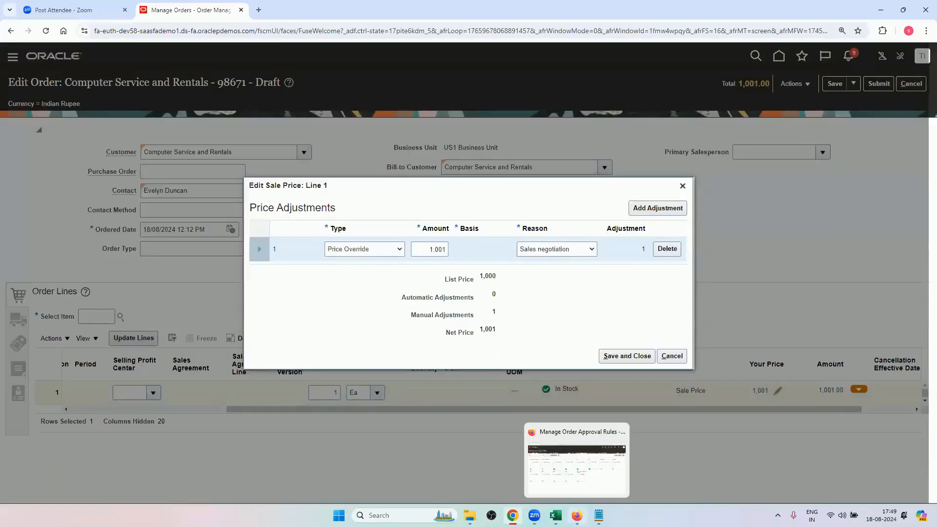
left_click(561, 514)
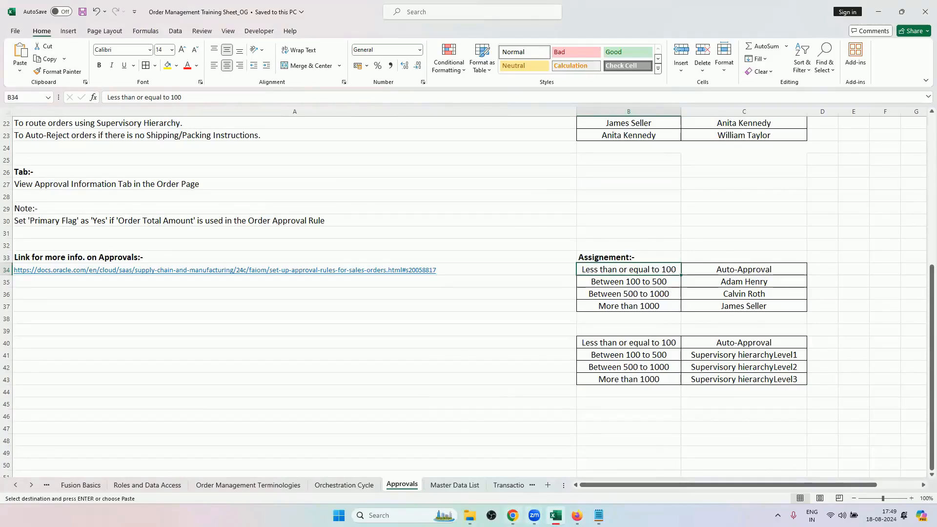
left_click(512, 515)
double_click(437, 250)
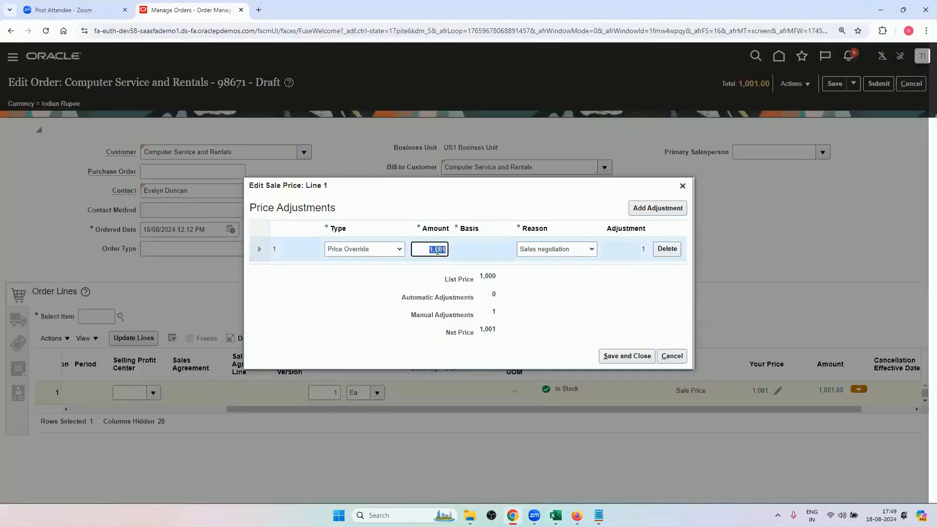
key("BackSpace")
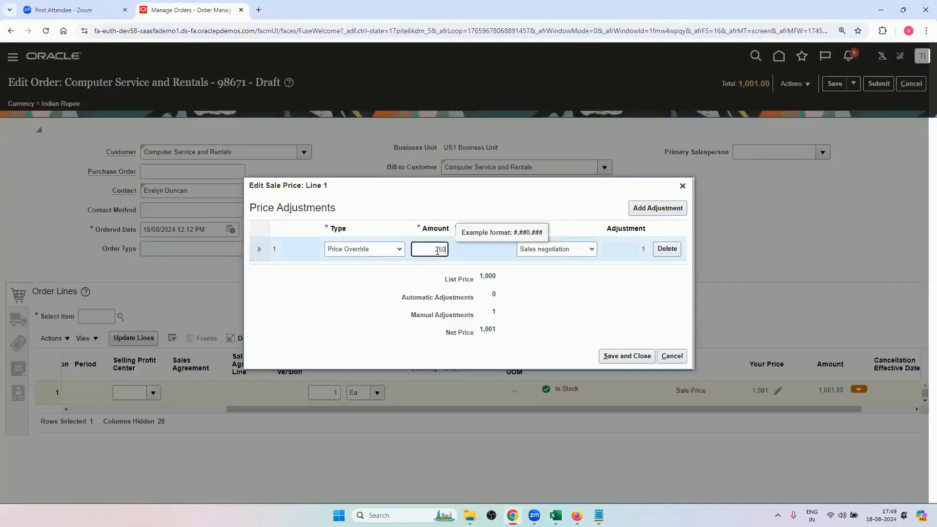
left_click(585, 306)
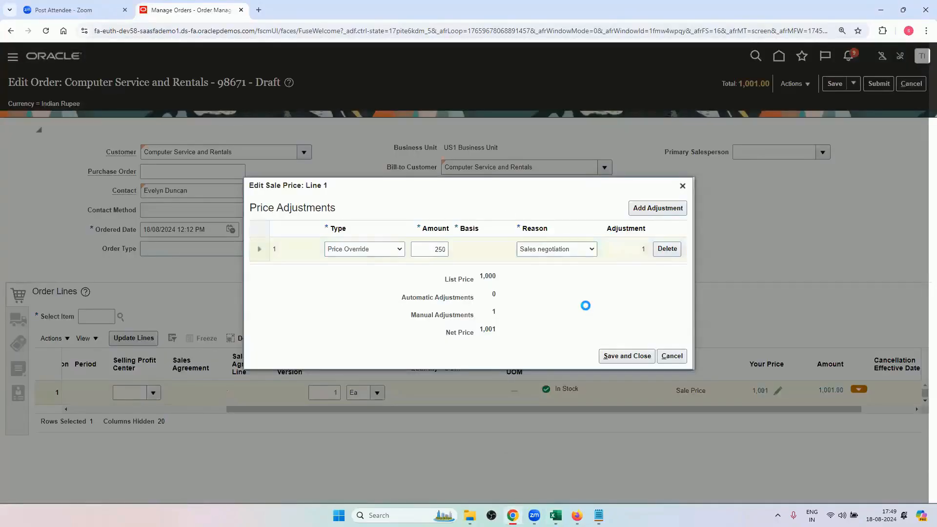
left_click(618, 357)
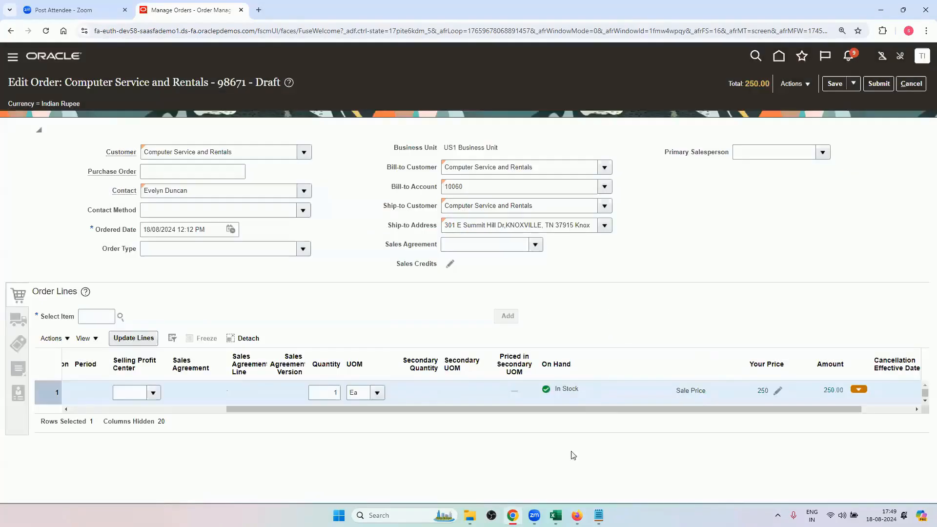
Check the Between 100 to 500 range in Excel, return to Chrome, and save and submit the order.
left_click(555, 515)
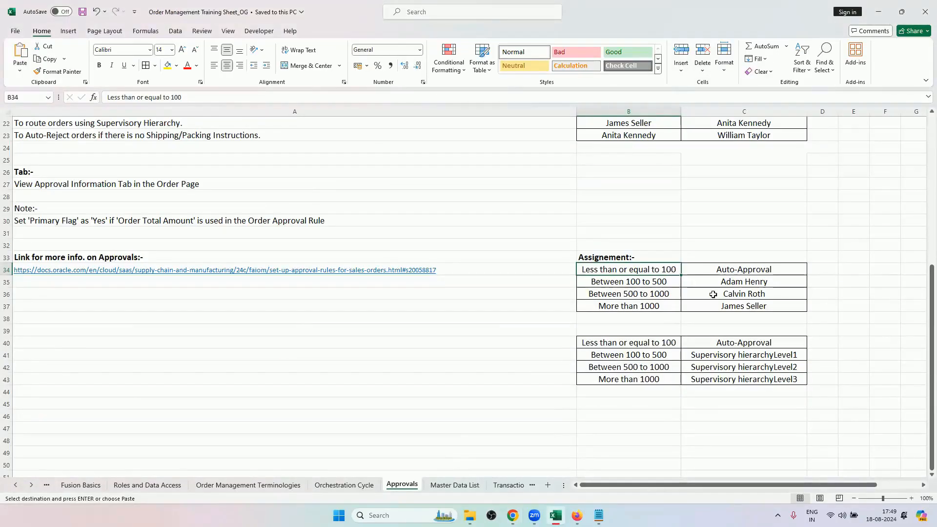
left_click(664, 279)
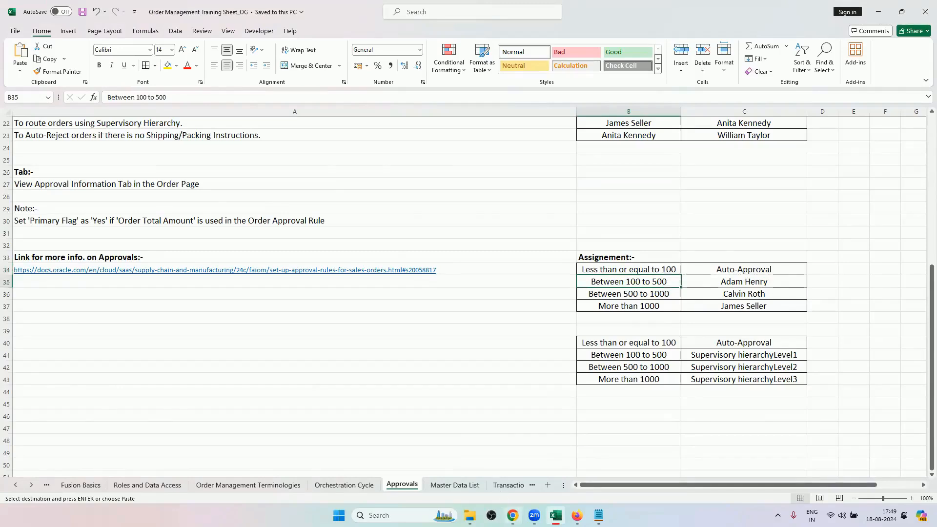
left_click(512, 515)
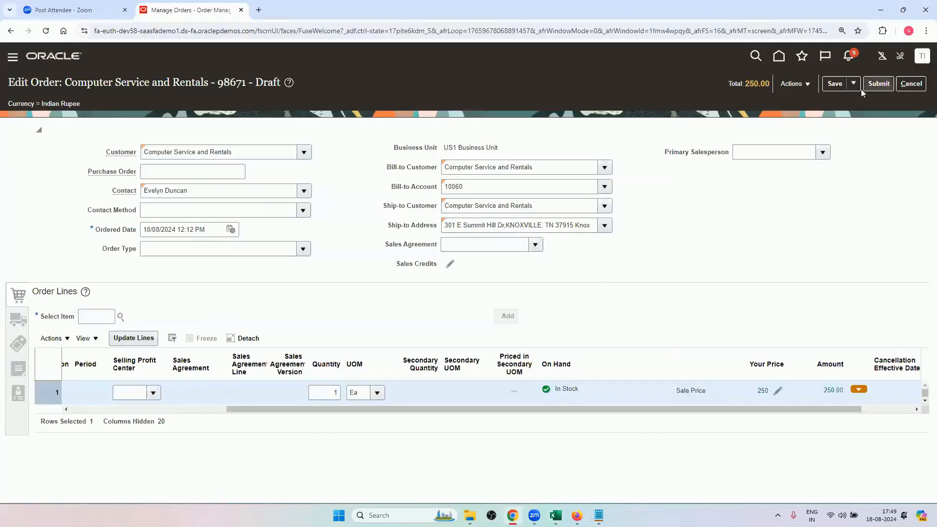
left_click(834, 84)
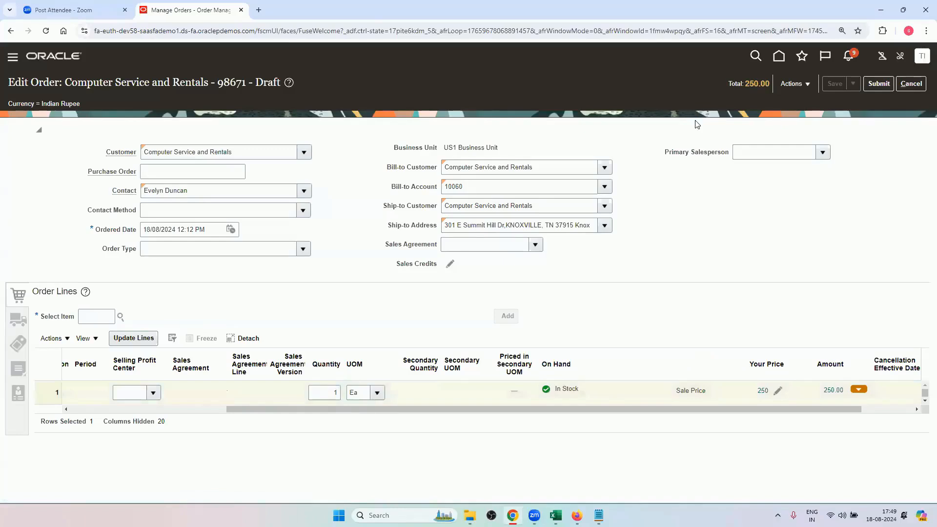
left_click(877, 84)
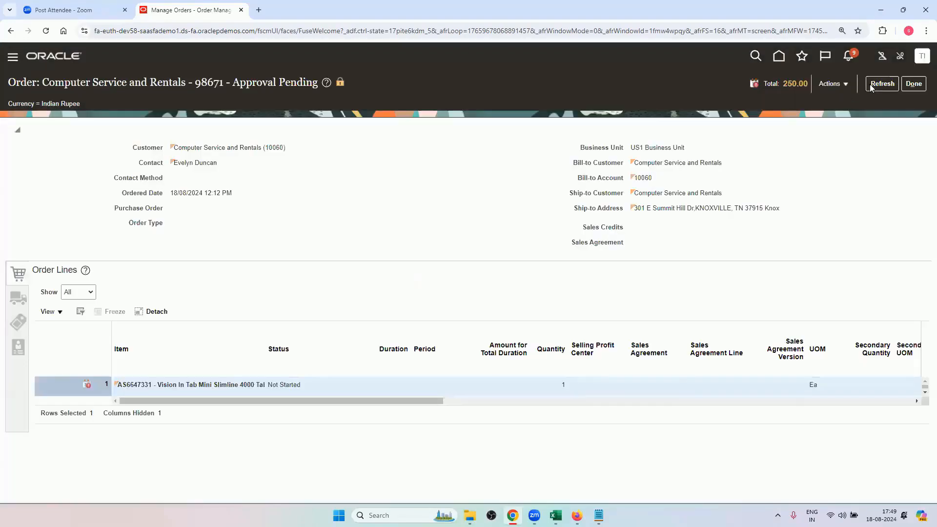
Refresh the submitted order and check the assignee and triggering rule in its approval information.
left_click(870, 85)
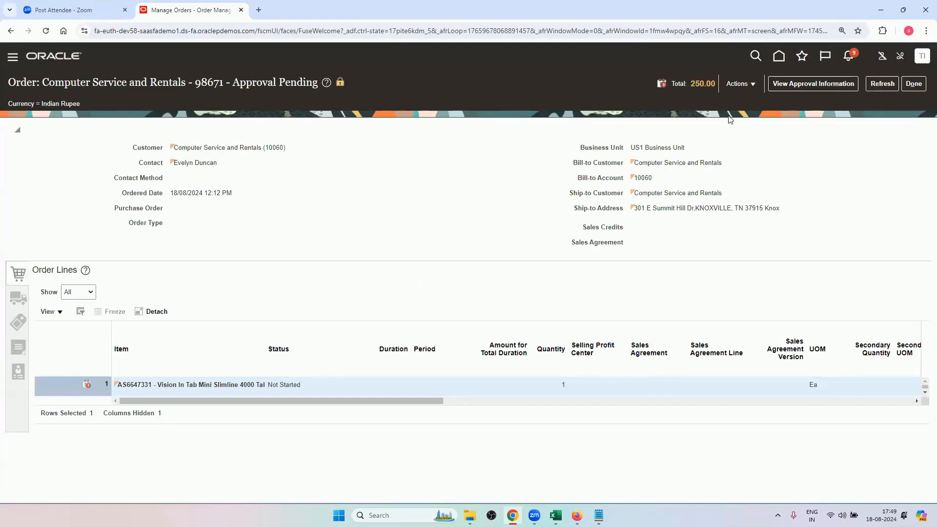
left_click(807, 83)
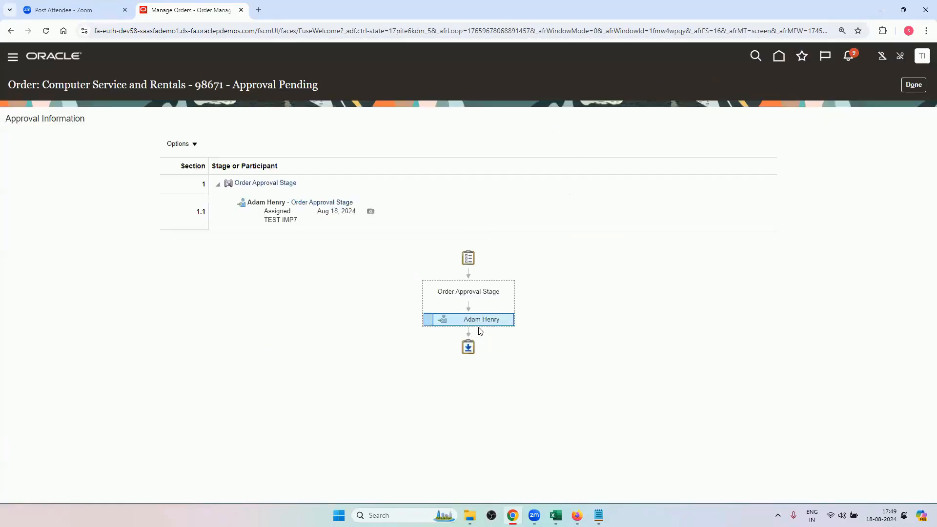
mouse_move(482, 318)
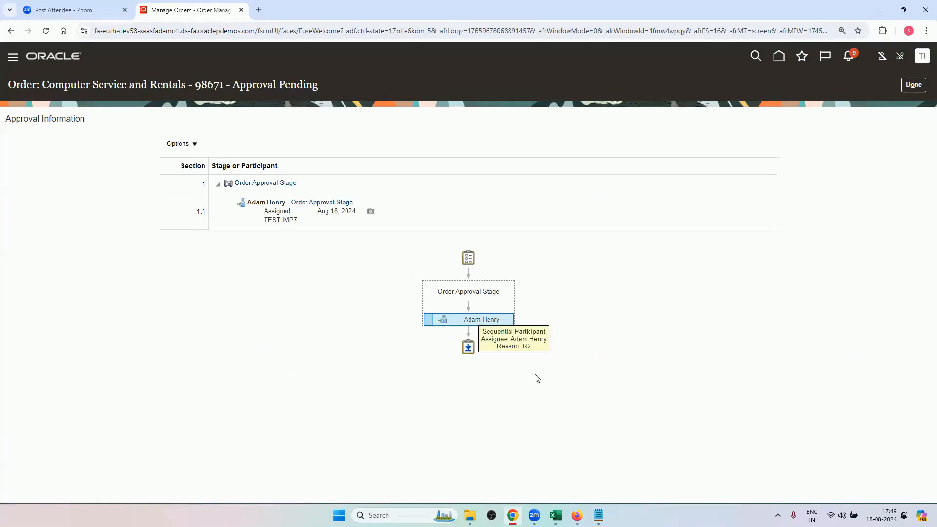
Switch to Excel and compare the routing with the Between 100 to 500 row, and check the Less than or equal to 100 row.
left_click(556, 515)
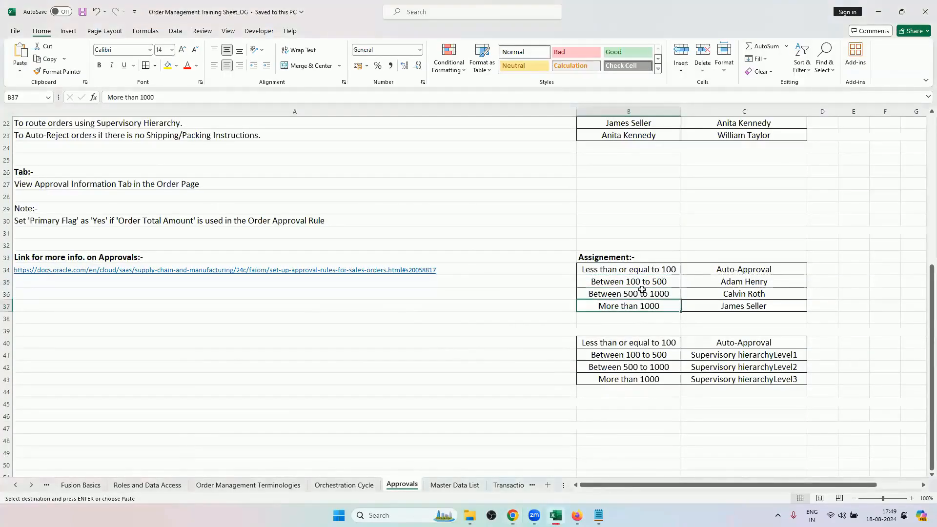
left_click(641, 290)
left_click(642, 282)
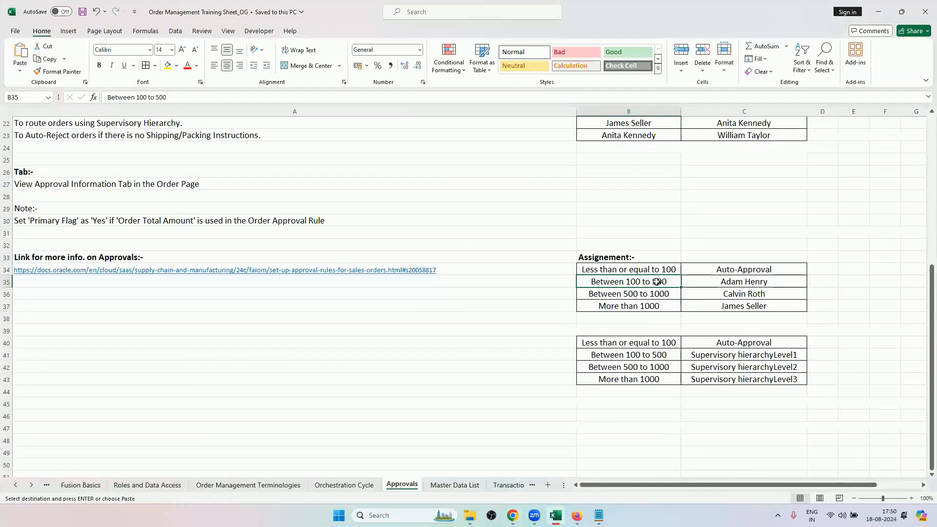
left_click(659, 269)
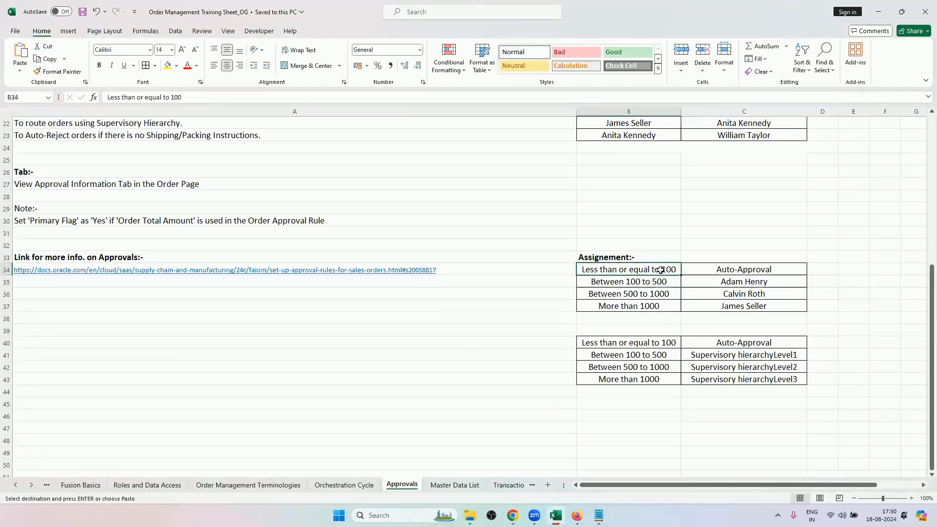
Return to Chrome, leave the approval information, revert the order to draft, and open it for editing.
key("alt+Tab")
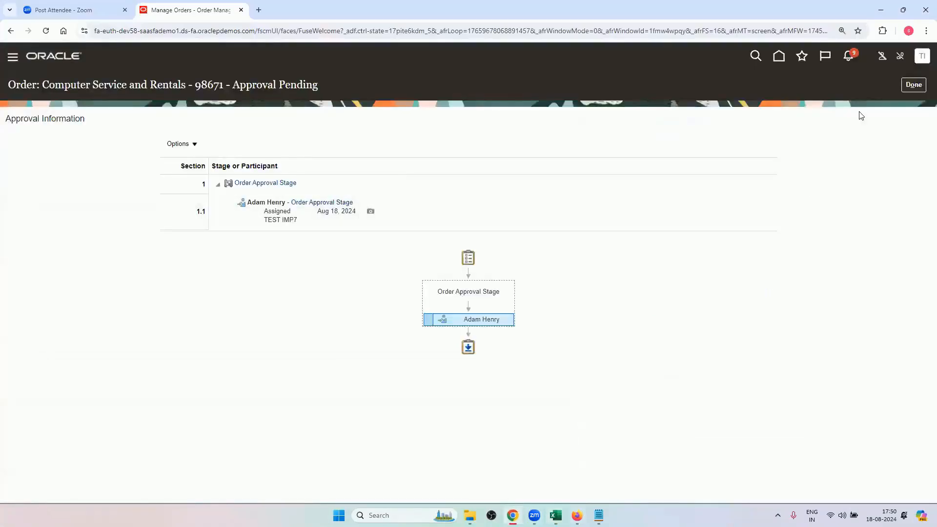
left_click(913, 84)
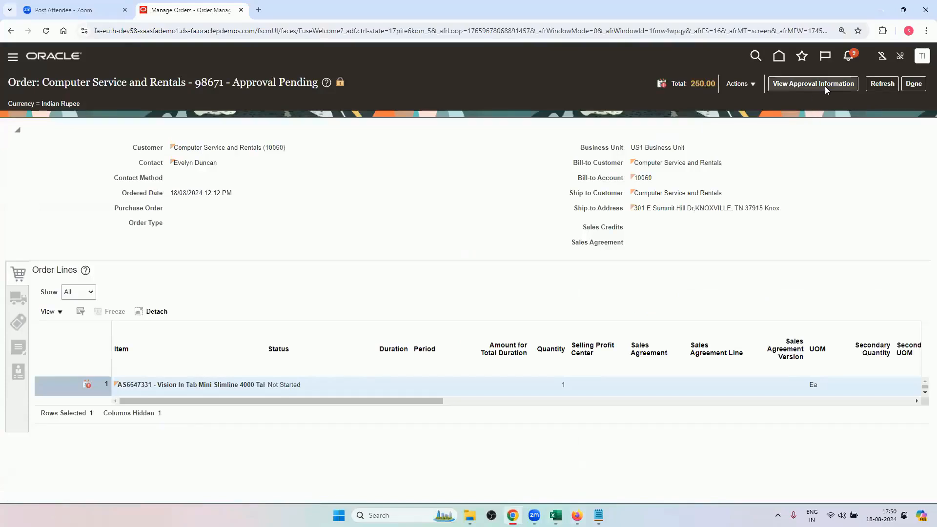
left_click(747, 84)
left_click(751, 136)
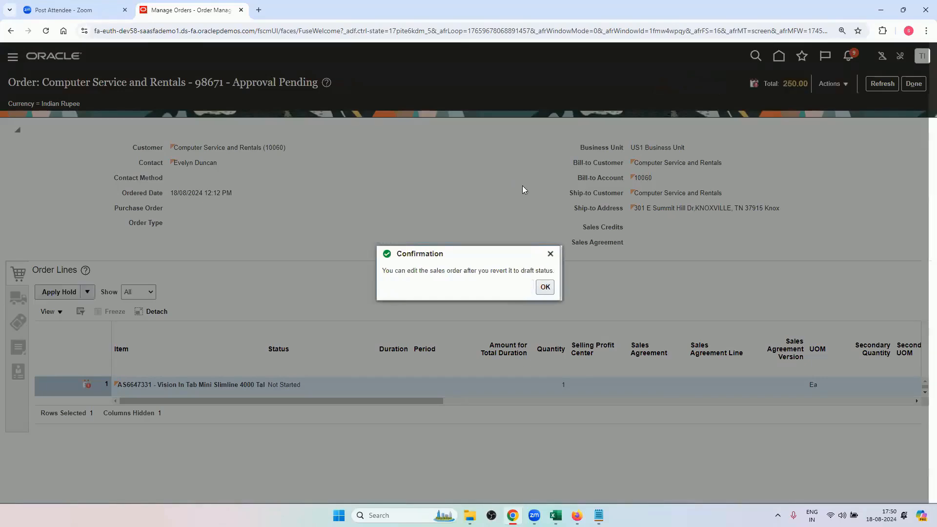
left_click(545, 287)
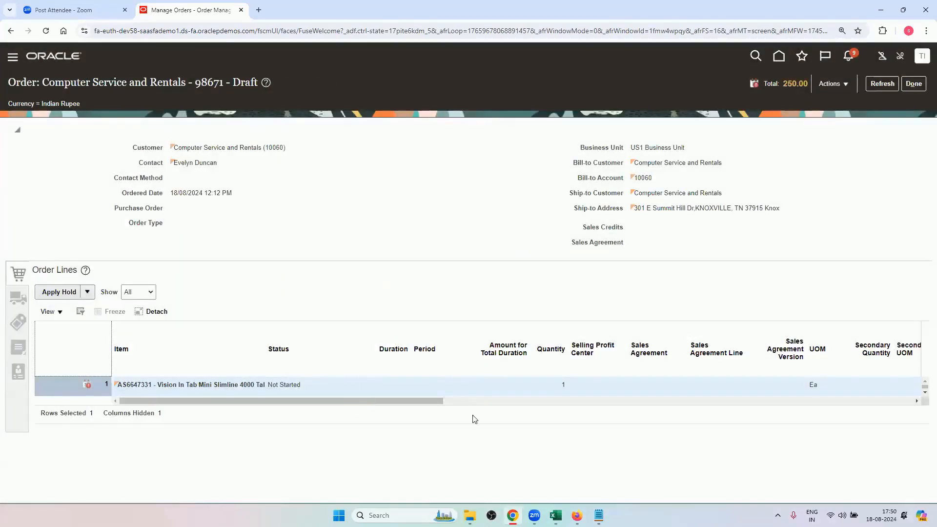
left_click_drag(439, 405, 671, 427)
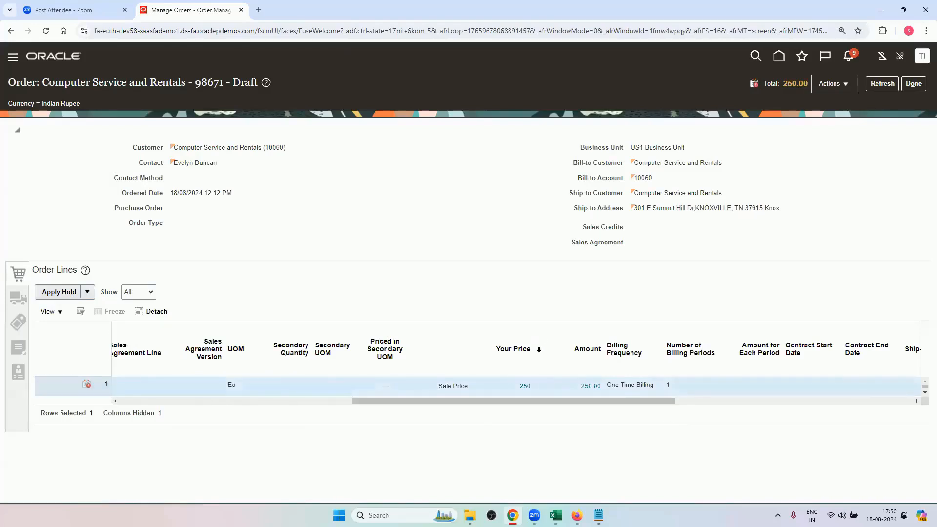
left_click(831, 84)
left_click(810, 99)
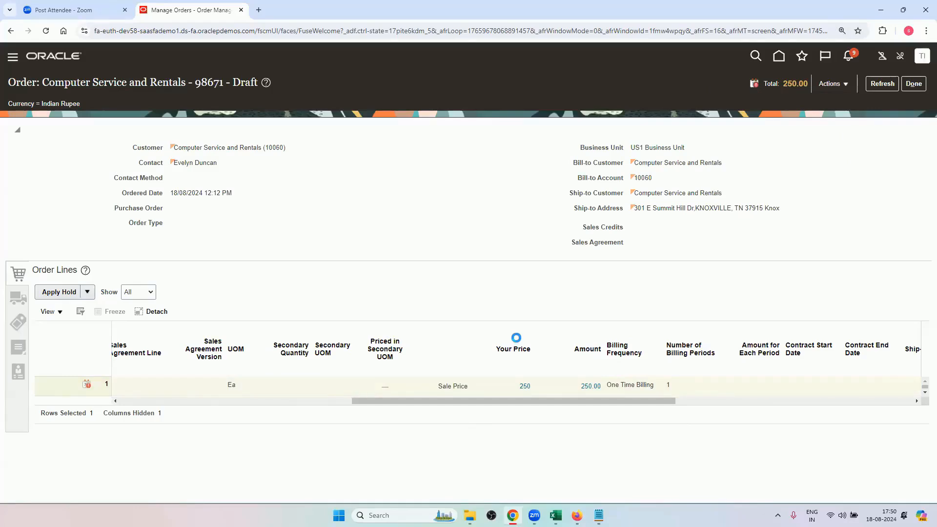
Set line 1's Price Override amount to 95 and save the adjustment.
left_click_drag(531, 409, 742, 406)
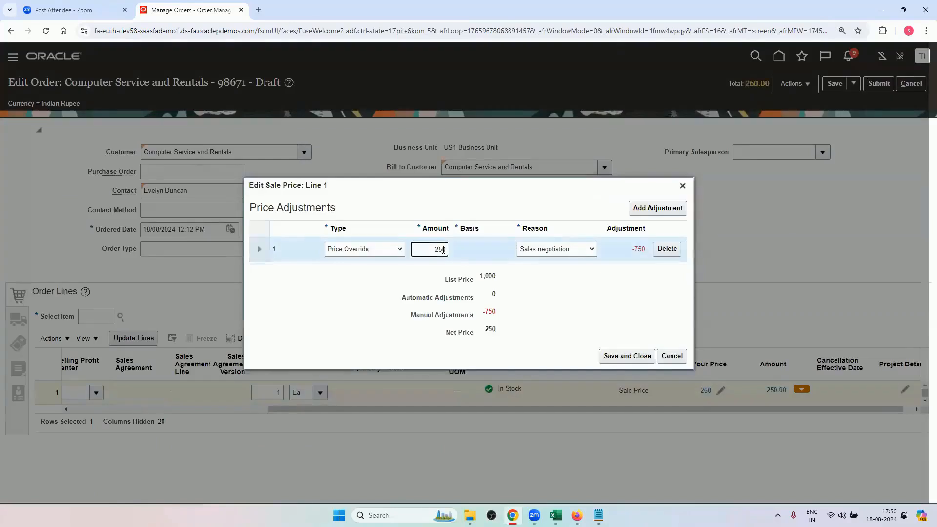
double_click(441, 250)
key("BackSpace")
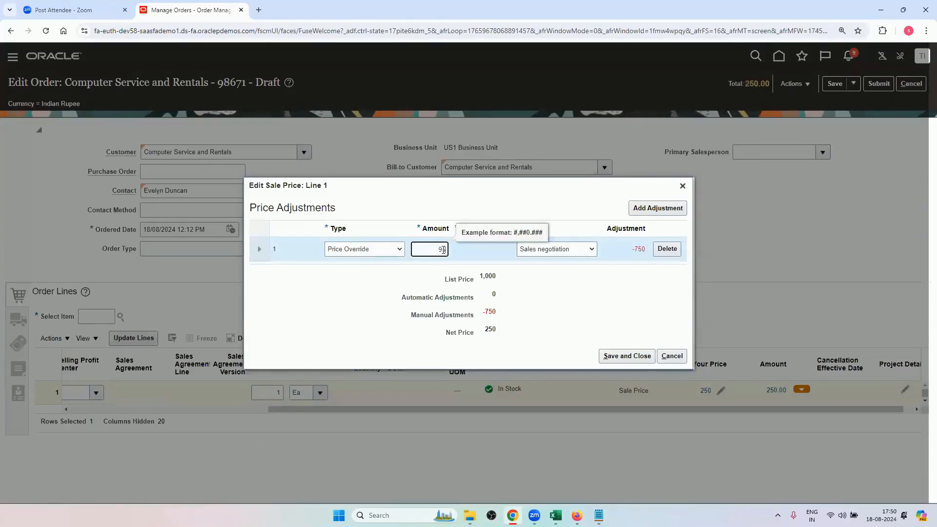
type("95")
left_click(616, 355)
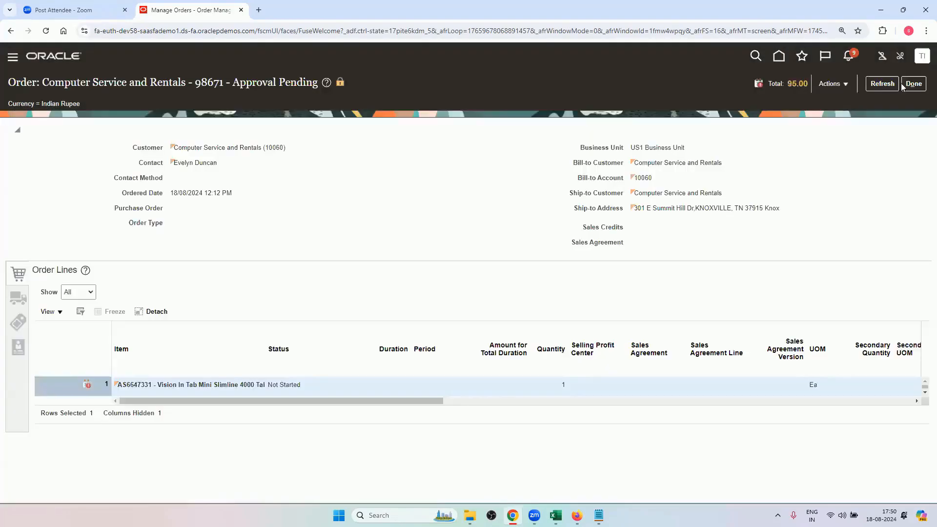
Submit the order with the 95.00 total and refresh it until its approval information can be viewed.
left_click(883, 86)
left_click(874, 86)
left_click(882, 83)
left_click(882, 83)
left_click(865, 84)
left_click(874, 89)
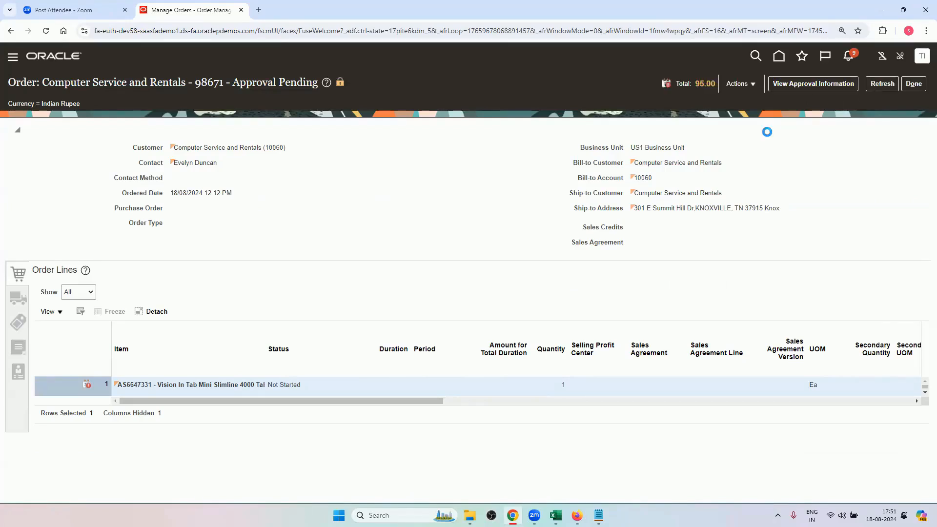
View the order's approval information, check the rule reason behind the completed approval, then return to the order and check its status.
left_click(781, 84)
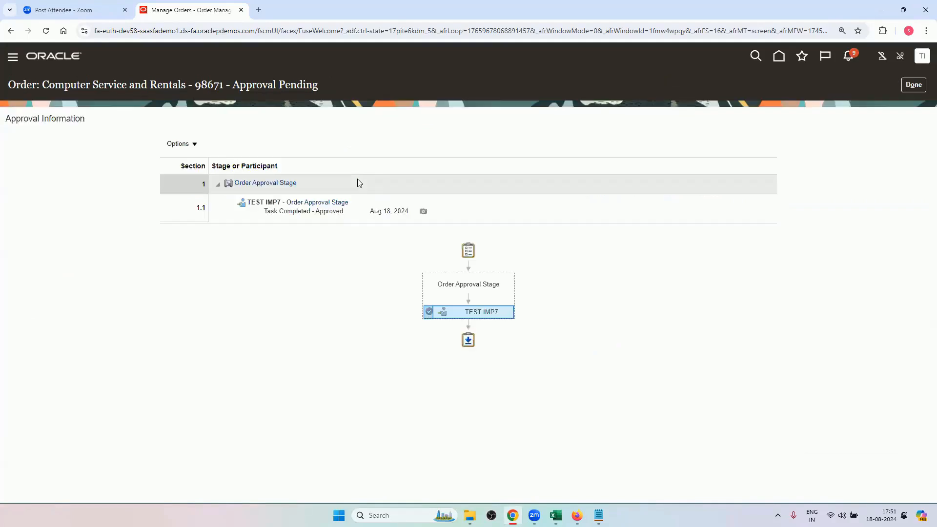
mouse_move(459, 310)
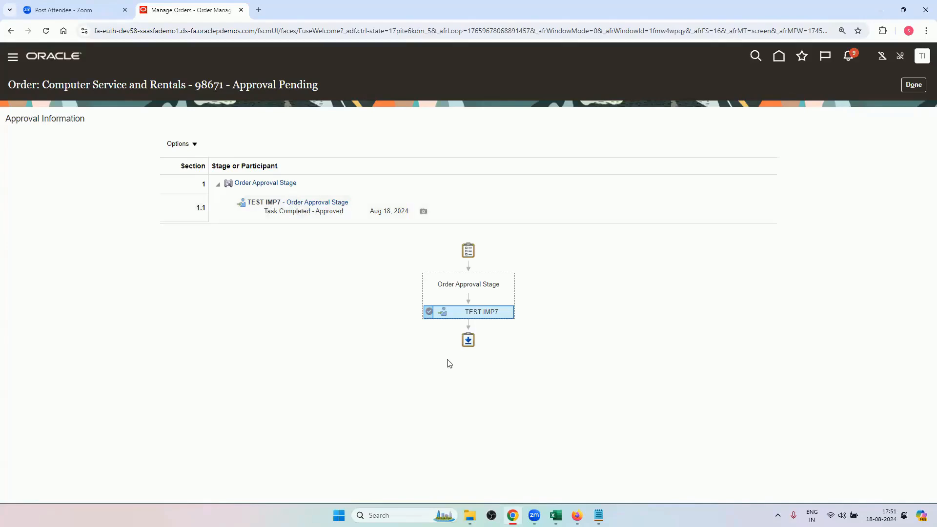
mouse_move(429, 311)
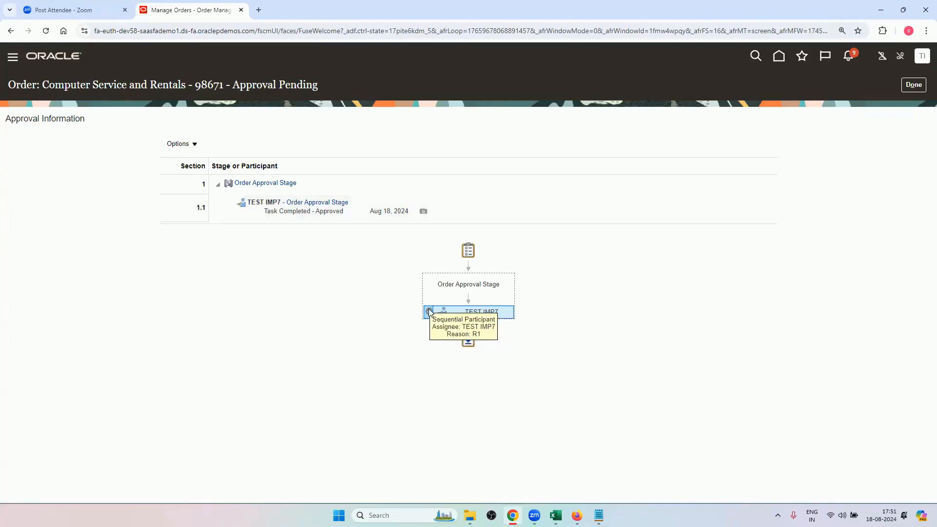
left_click(913, 85)
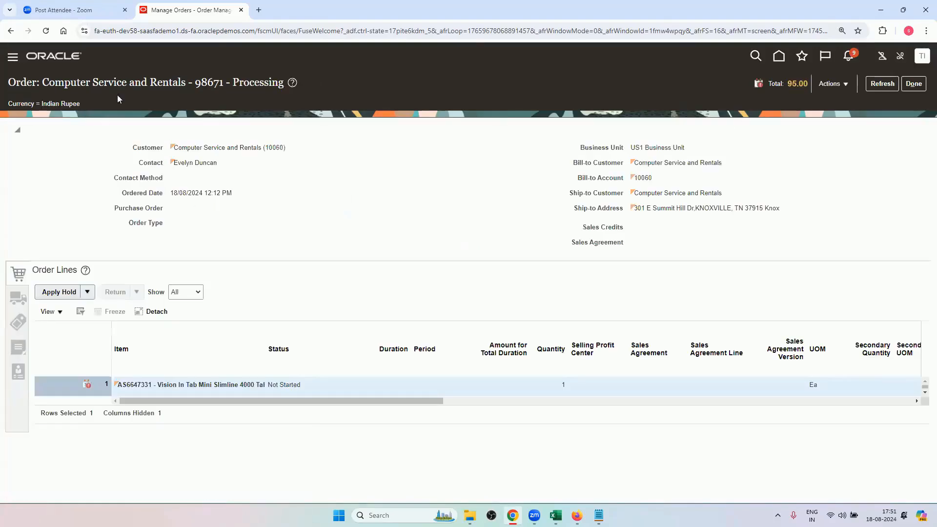
left_click_drag(233, 84, 281, 84)
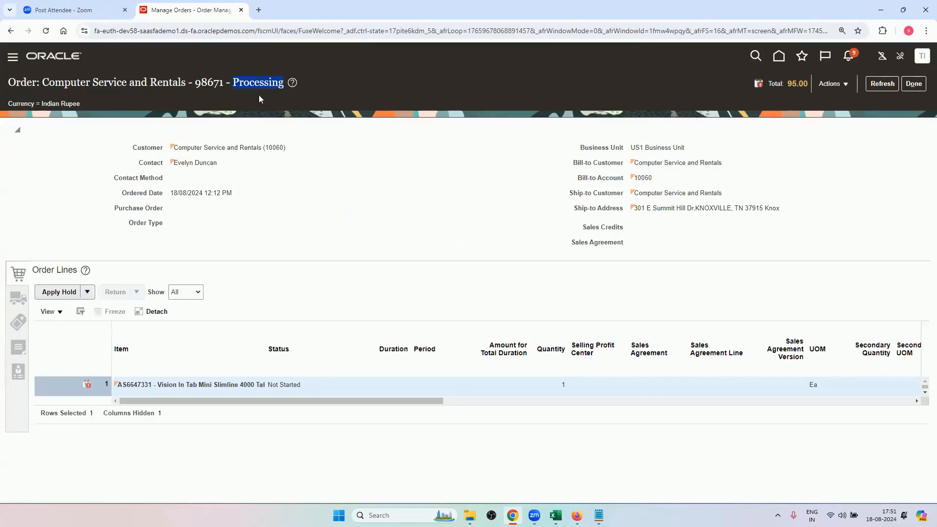
Switch to Excel and review the first assignment table's amount ranges and approvers, including the More than 1000 row.
left_click(555, 515)
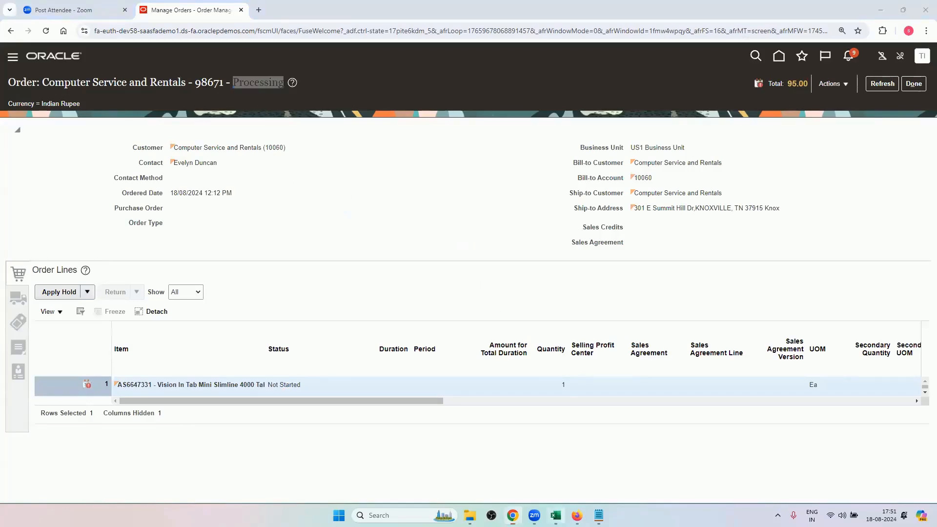
left_click_drag(634, 270, 725, 303)
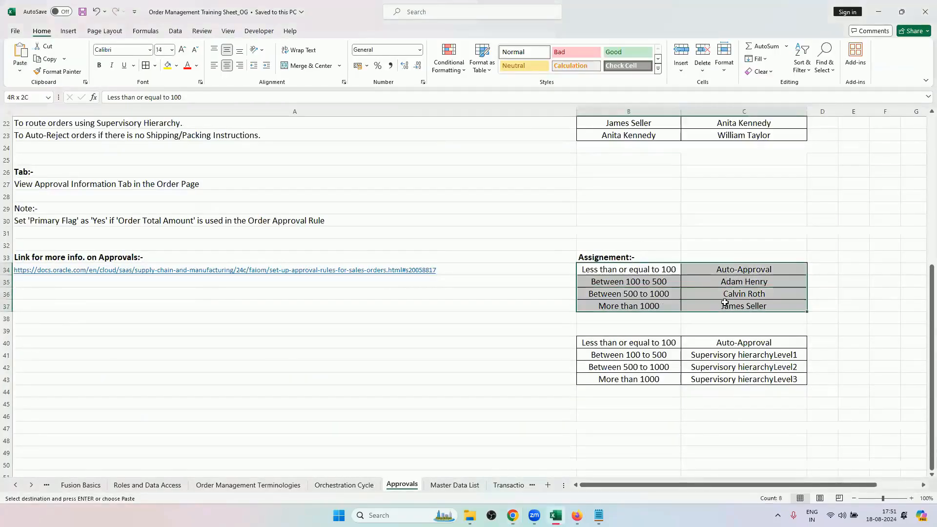
key("ctrl+v")
left_click_drag(646, 269, 648, 305)
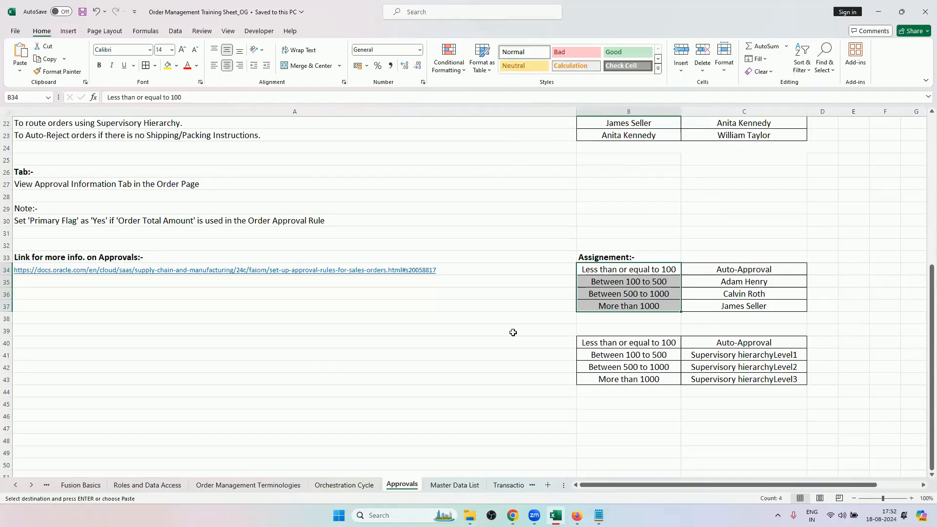
key("ctrl+v")
scroll(650, 337, "down", 1)
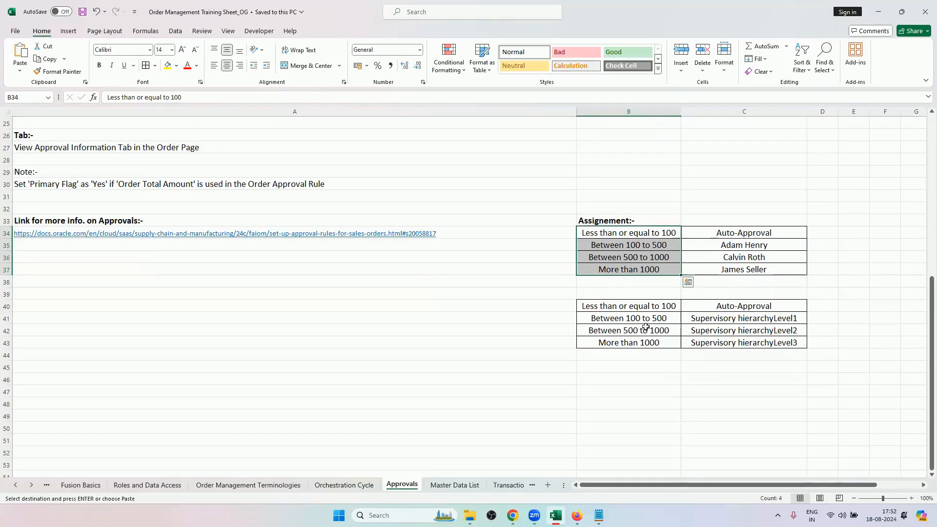
left_click(640, 268)
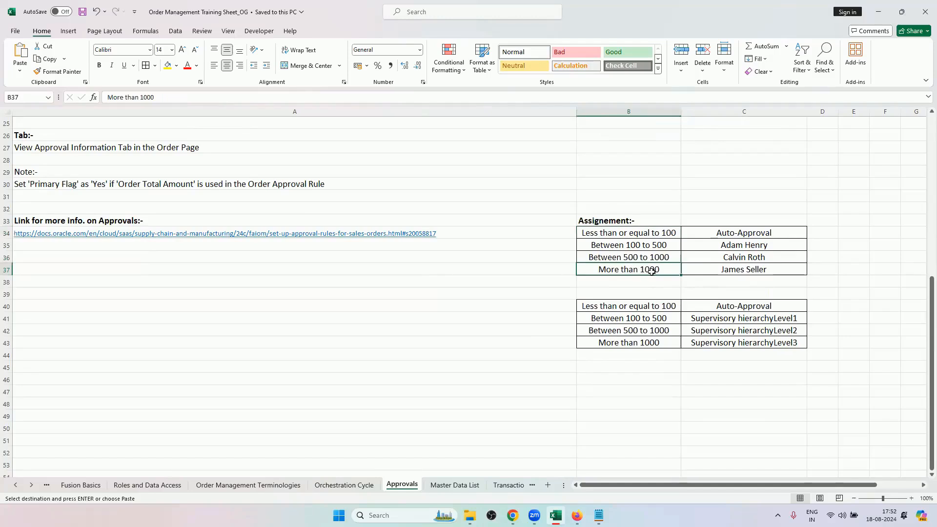
left_click(718, 268)
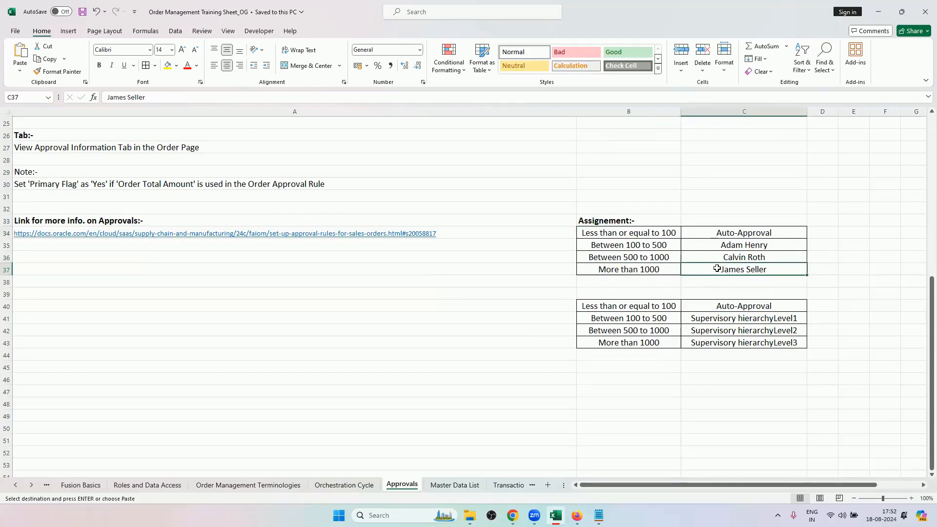
Review the second assignment table's supervisory levels against the Supervisory Hierarchy table, with the sheet zoomed out to 90%.
left_click_drag(644, 312, 683, 343)
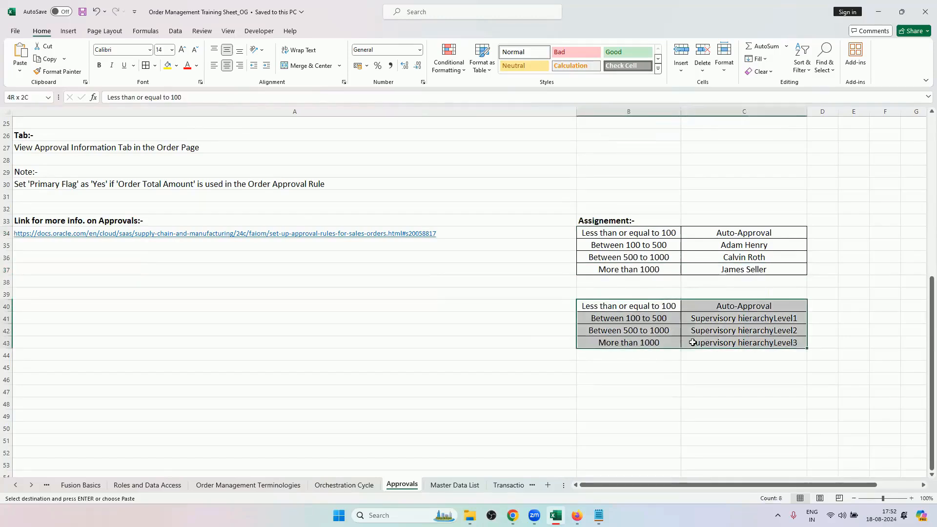
left_click(657, 344)
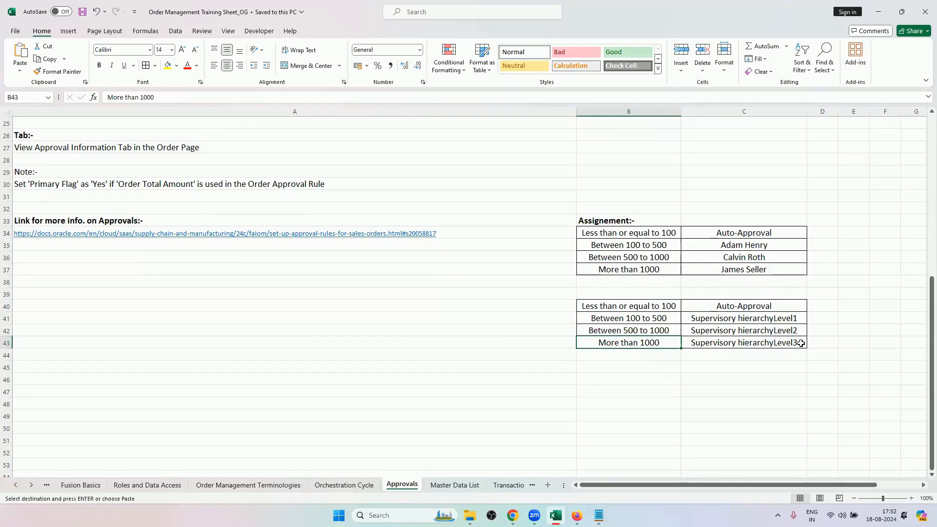
scroll(801, 343, "up", 5)
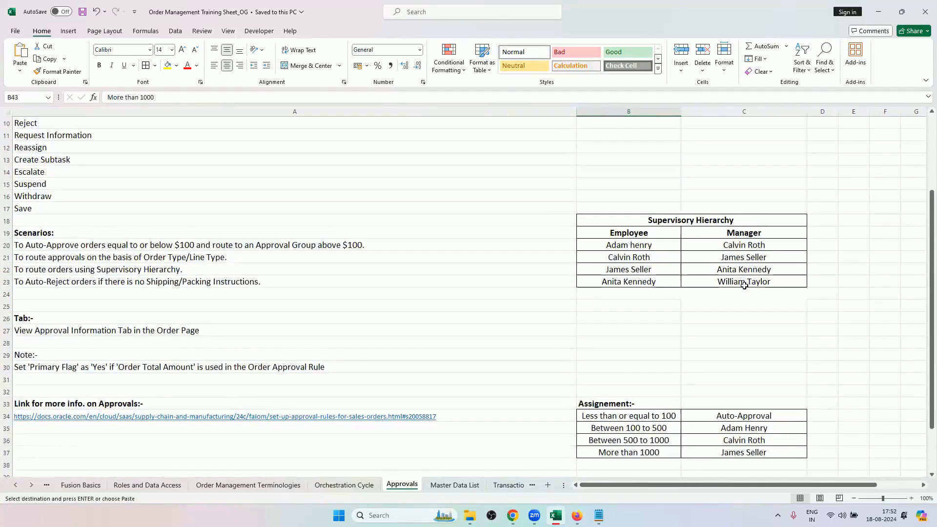
scroll(749, 352, "down", 3)
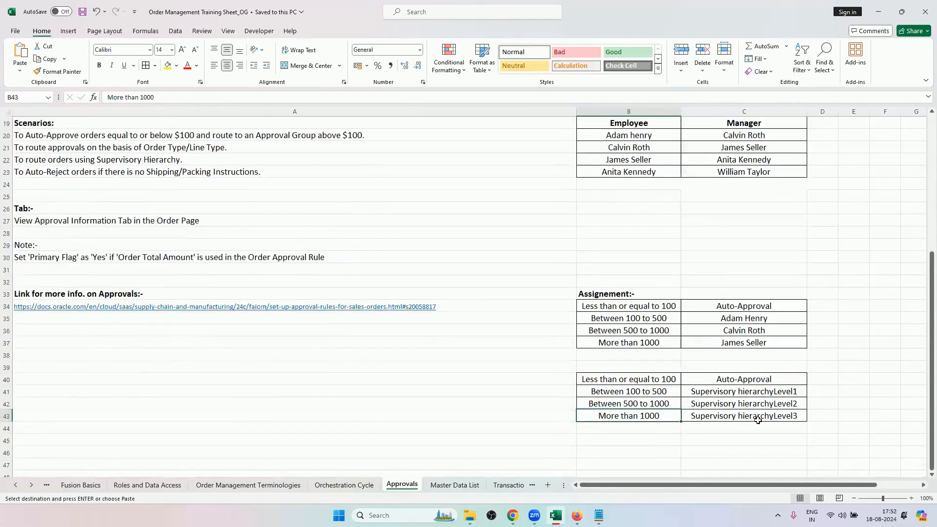
scroll(828, 368, "up", 2)
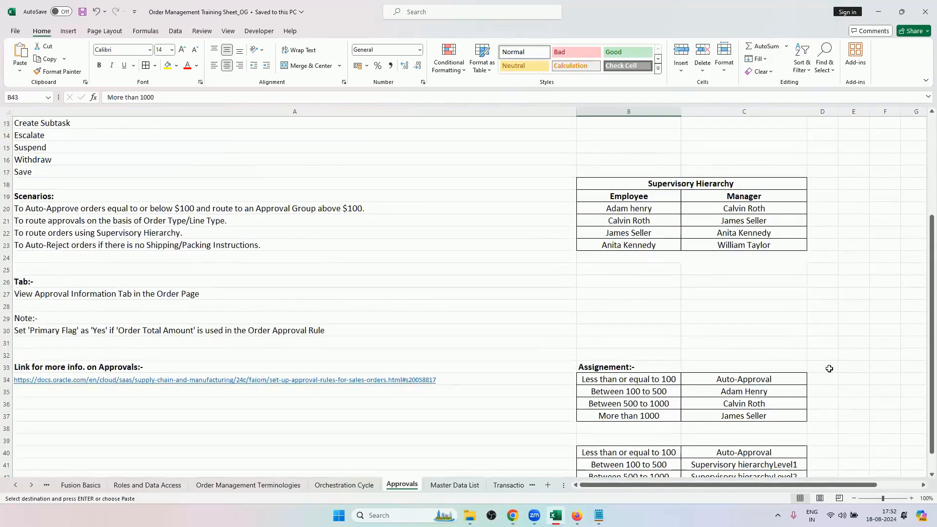
left_click(854, 498)
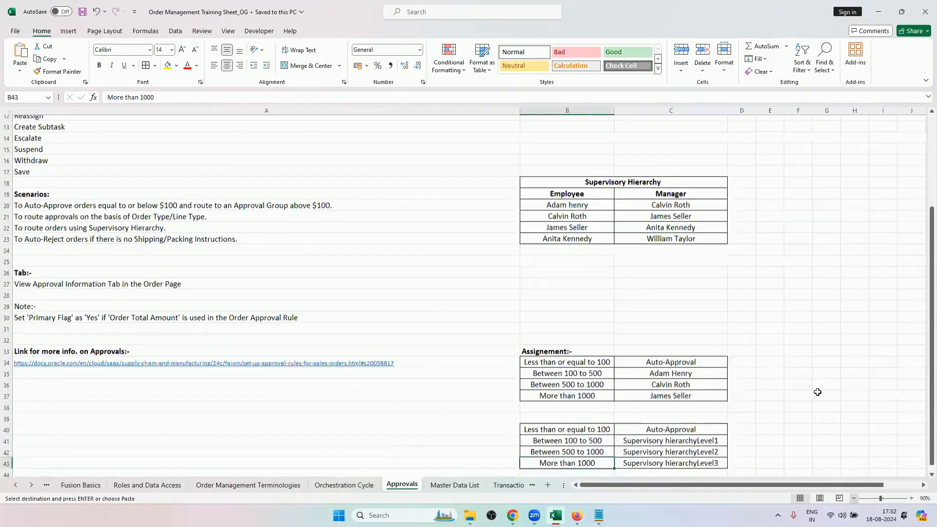
scroll(817, 392, "up", 1)
scroll(817, 391, "down", 1)
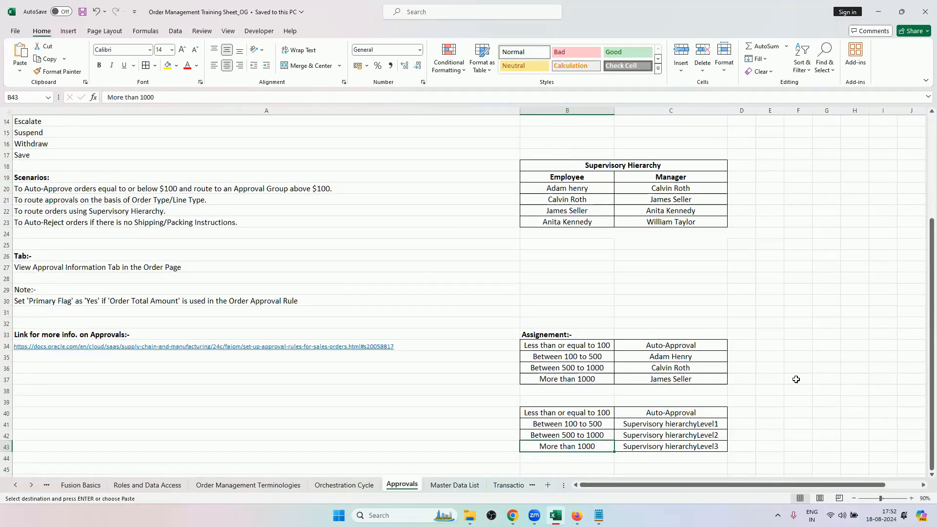
scroll(795, 379, "down", 2)
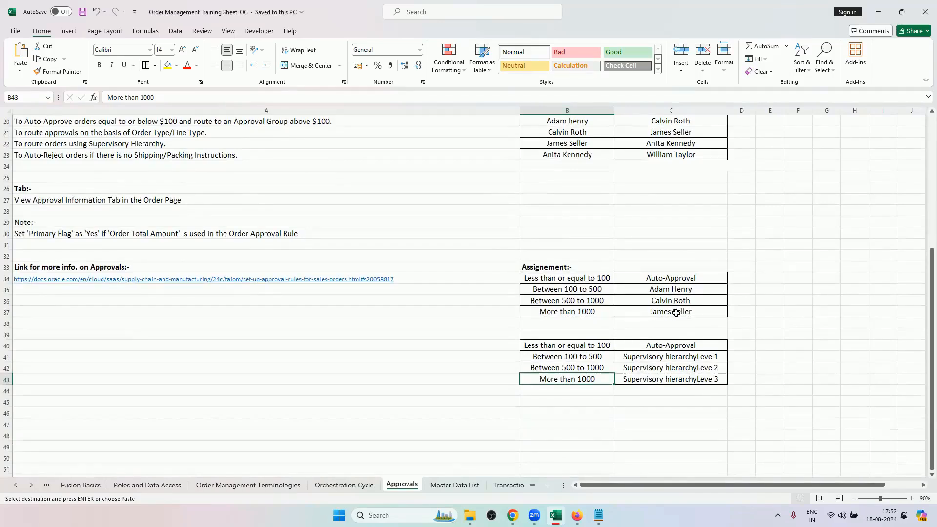
Compare the Supervisory hierarchy Level1 to Level3 rows with the named approvers in the first assignment table.
left_click(670, 379)
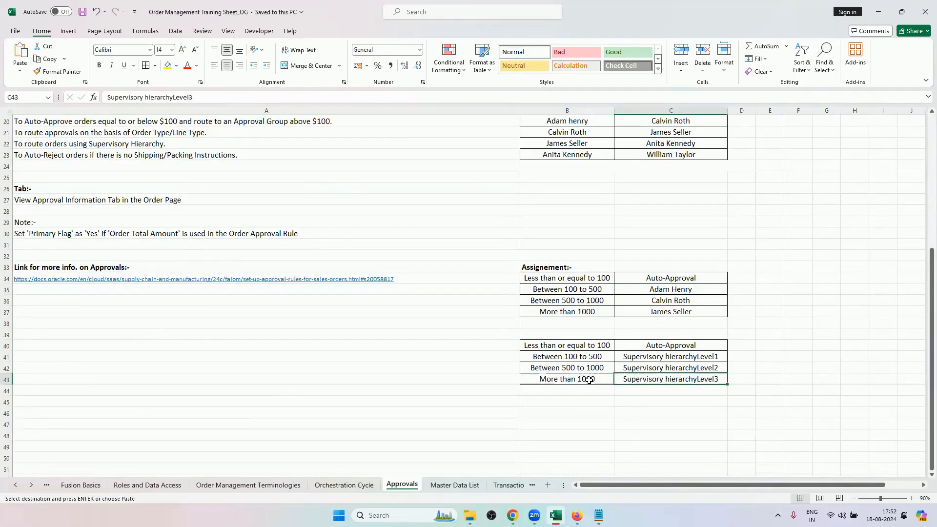
left_click_drag(588, 343, 656, 377)
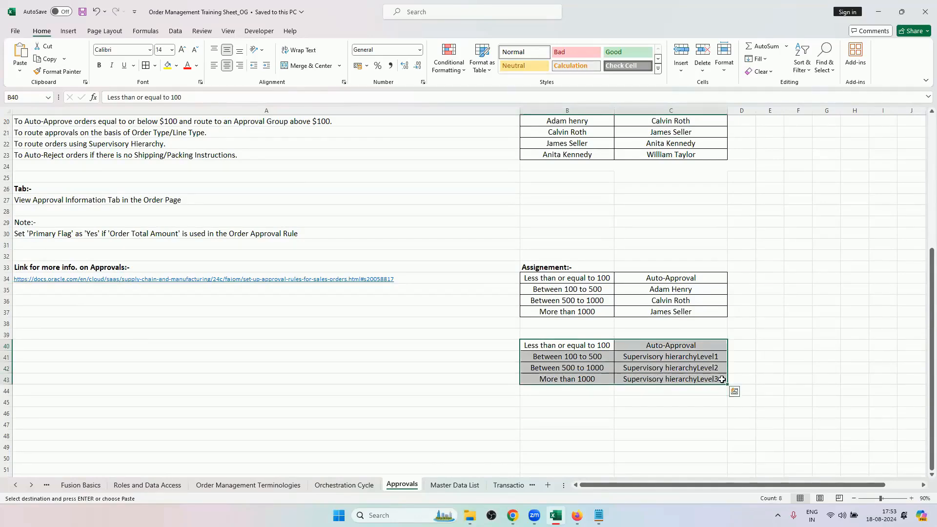
left_click(692, 288)
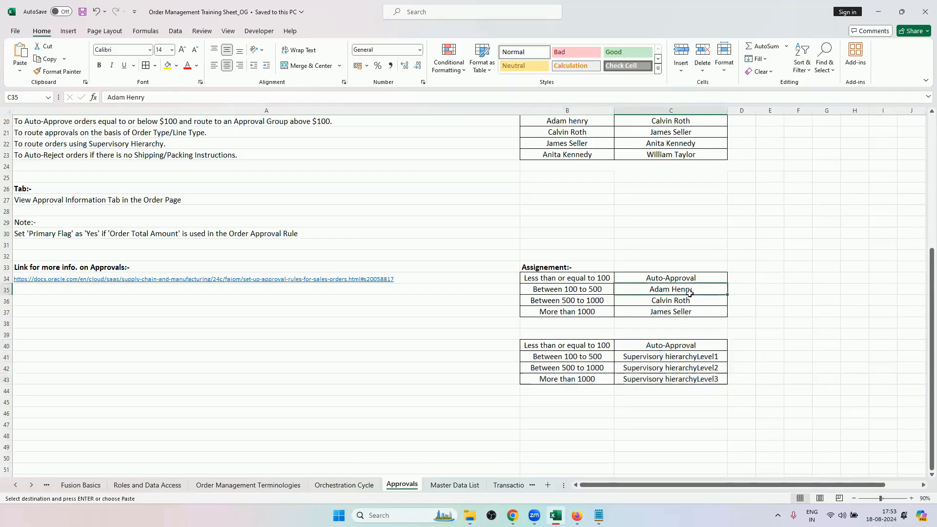
left_click(692, 368)
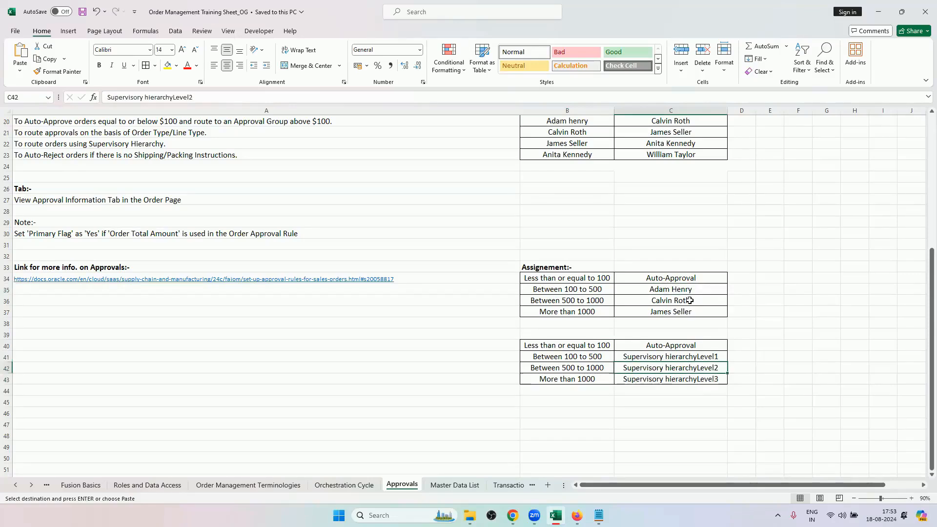
left_click(698, 357)
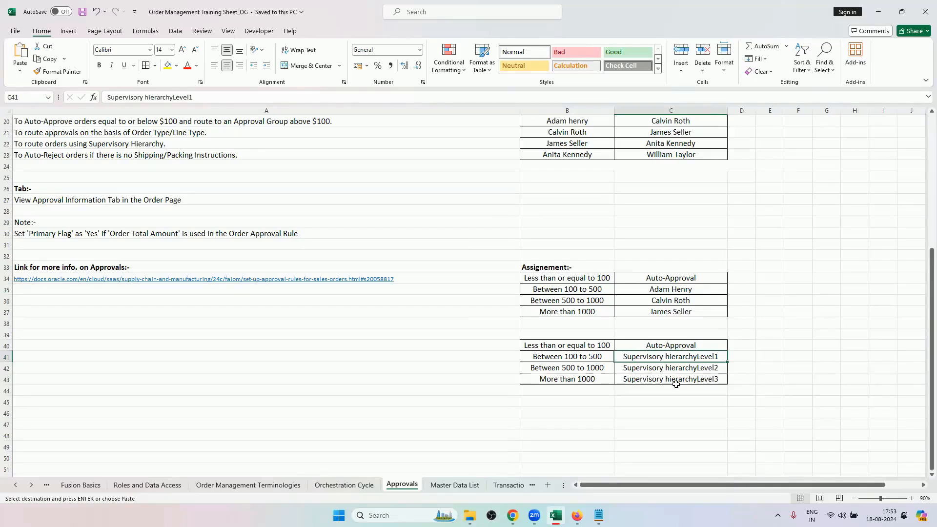
Switch to Firefox and open the SS4 order approval rule for editing.
left_click(512, 515)
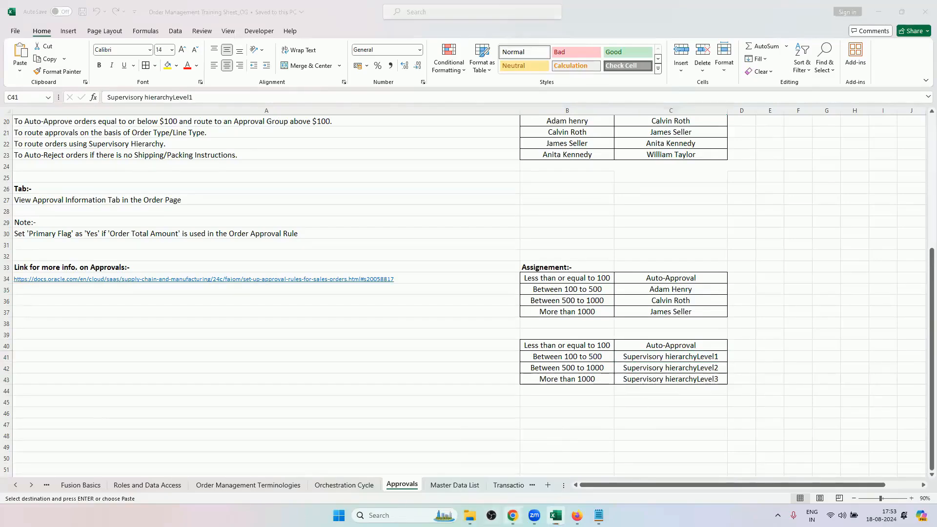
left_click(512, 515)
left_click(575, 515)
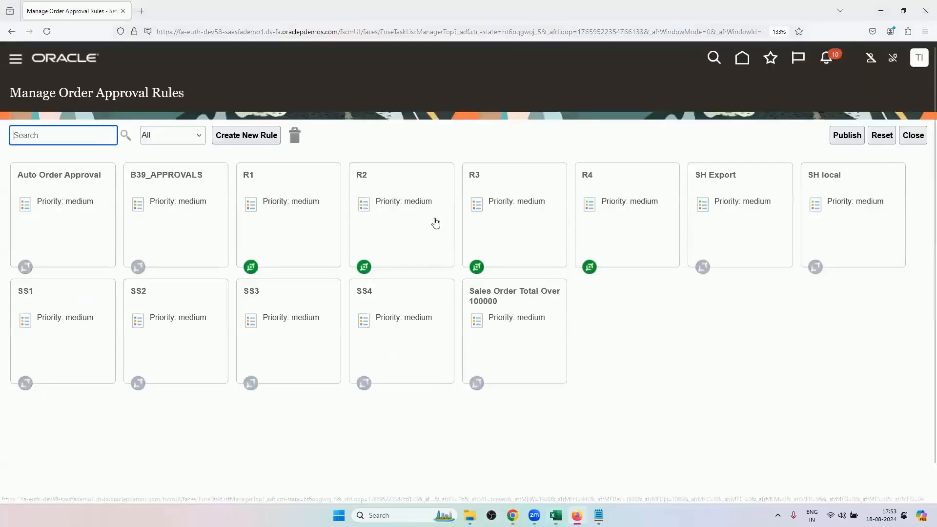
scroll(653, 323, "down", 1)
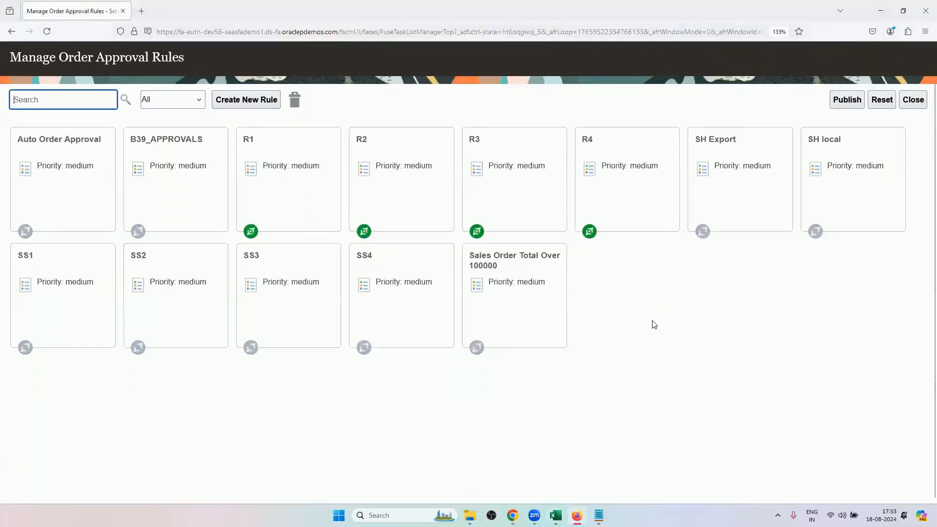
scroll(704, 311, "up", 1)
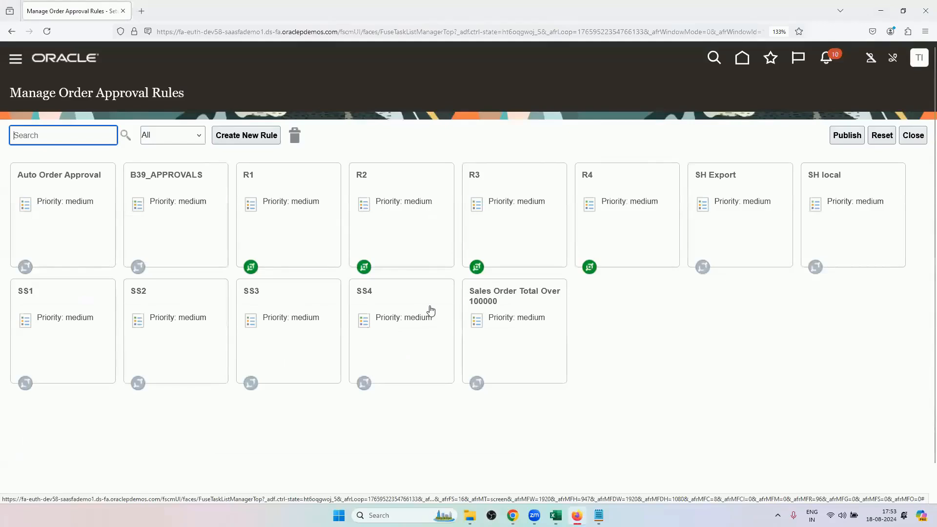
left_click(442, 363)
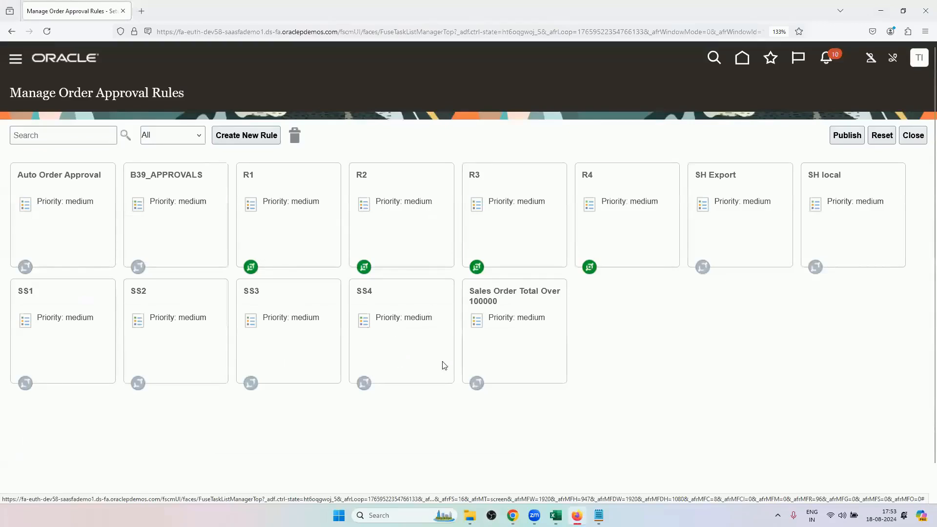
left_click(377, 384)
left_click(329, 402)
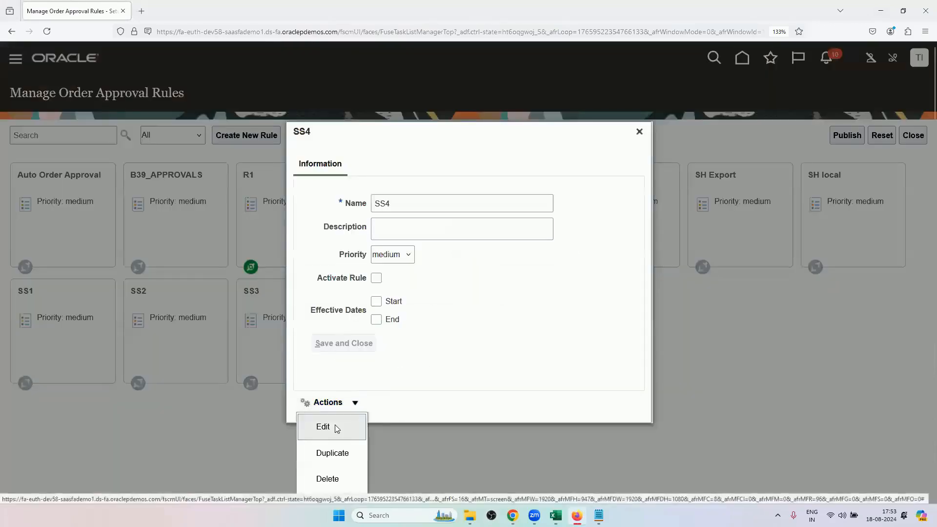
left_click(334, 427)
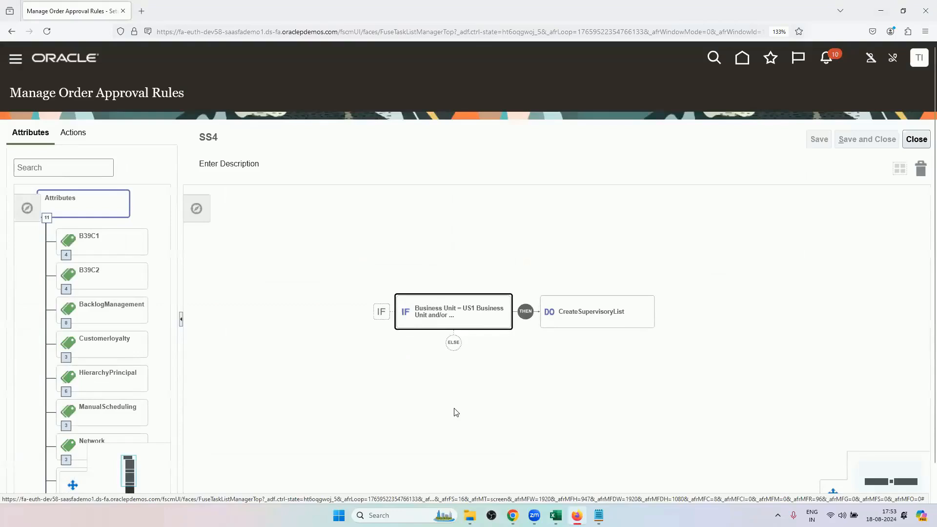
Expand SS4's IF conditions and CreateSupervisoryList action, and examine the Assign to Supervisors approval chain and approver level settings.
left_click(421, 322)
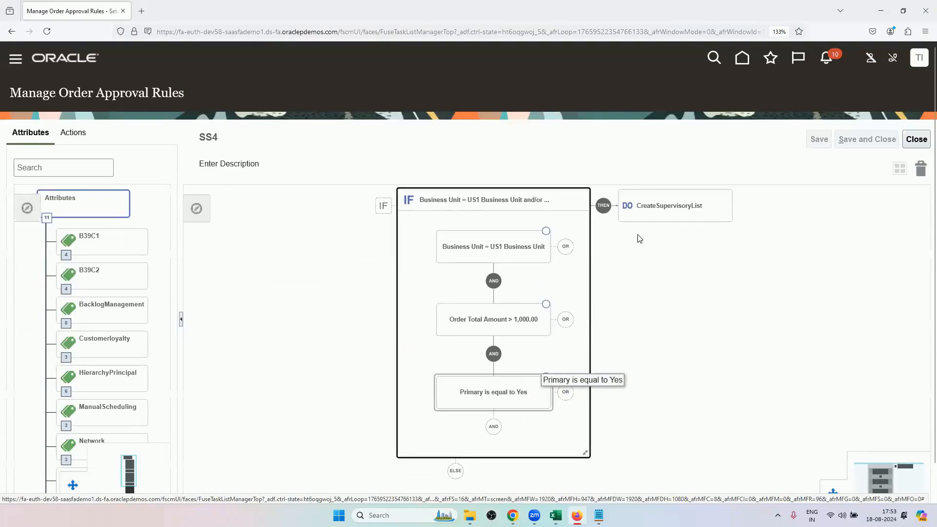
left_click(657, 210)
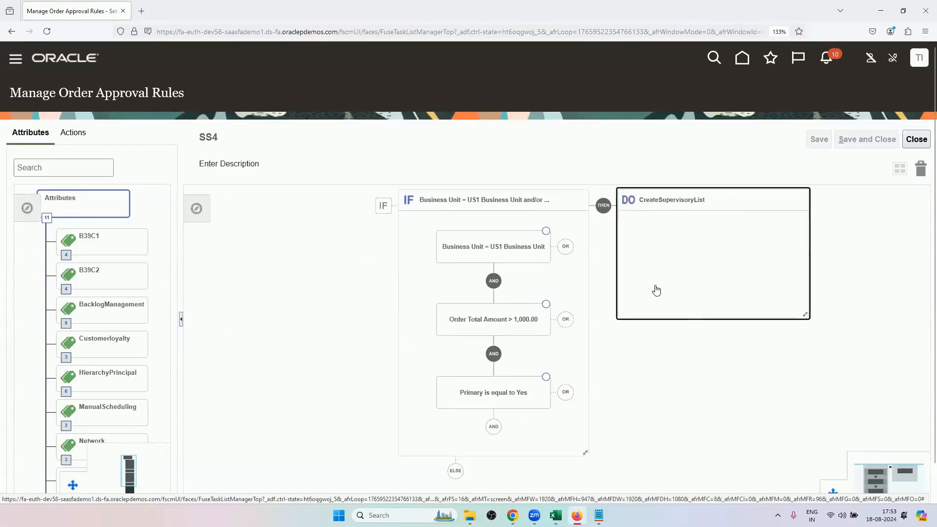
double_click(691, 239)
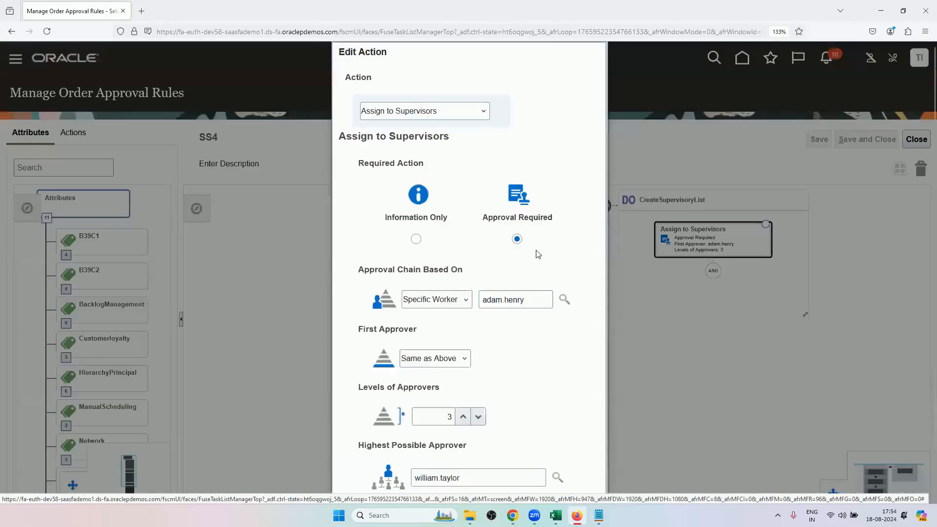
scroll(486, 279, "down", 1)
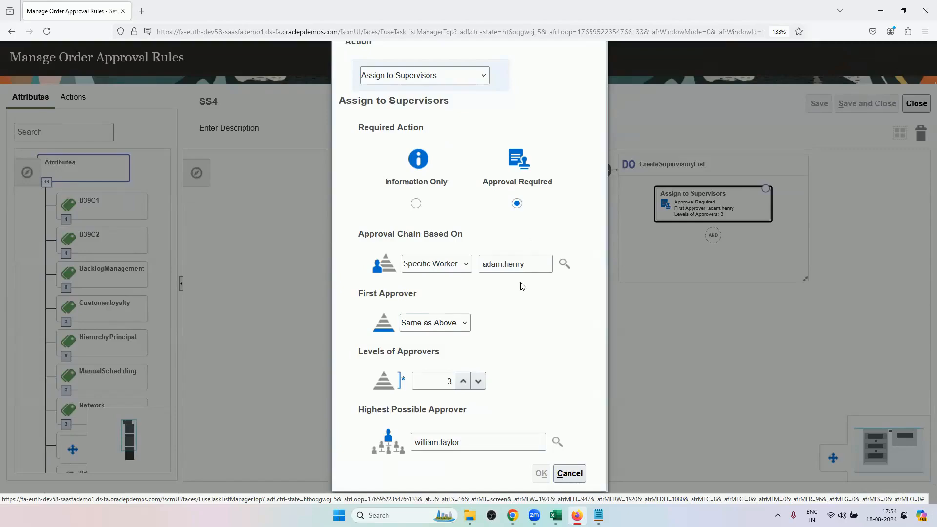
Switch to Excel and trace the first three employees in the Supervisory Hierarchy table.
left_click(555, 515)
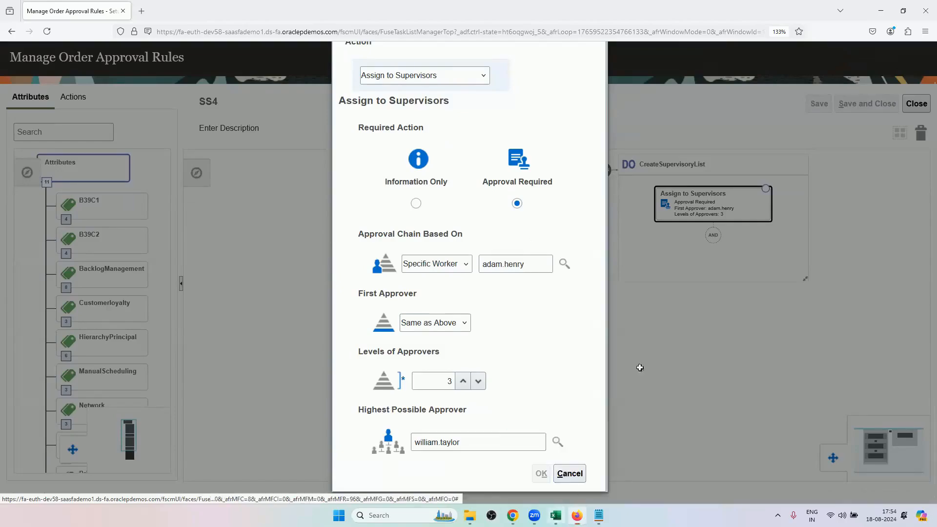
scroll(684, 291, "up", 3)
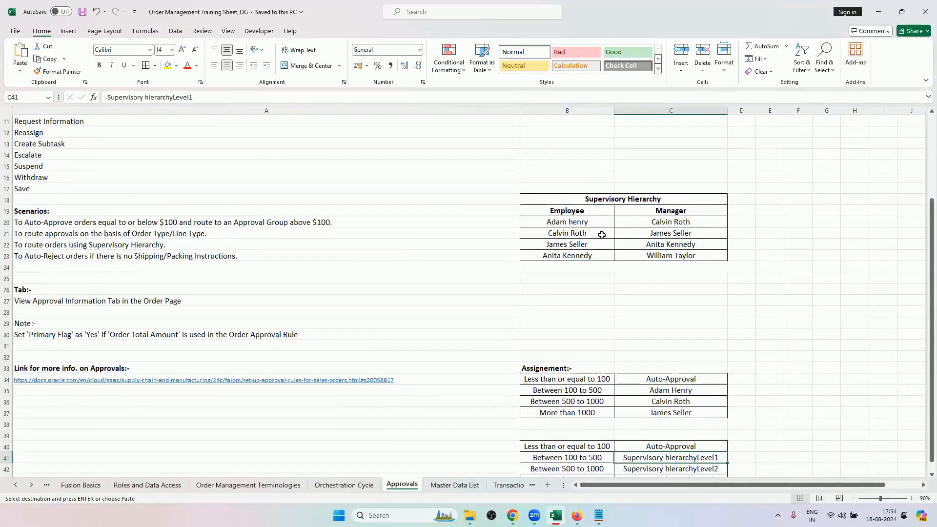
left_click(596, 224)
left_click(593, 233)
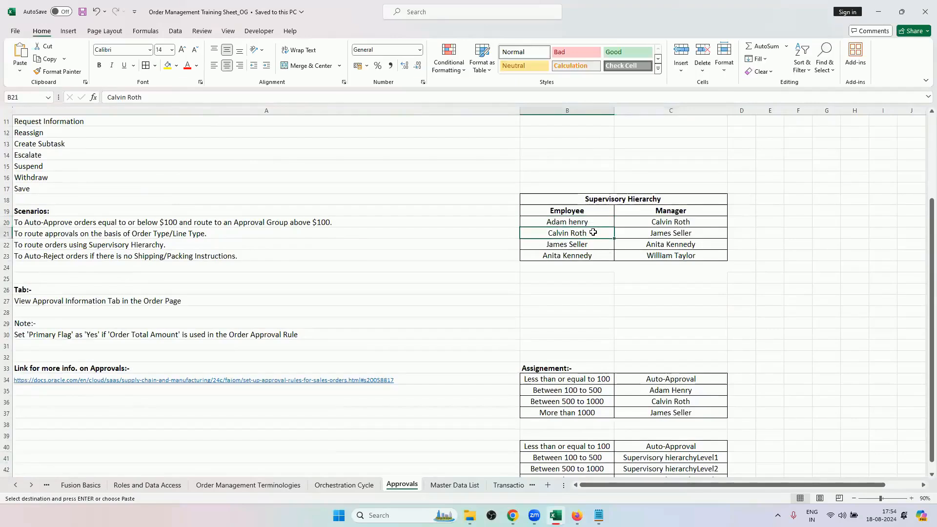
left_click(593, 242)
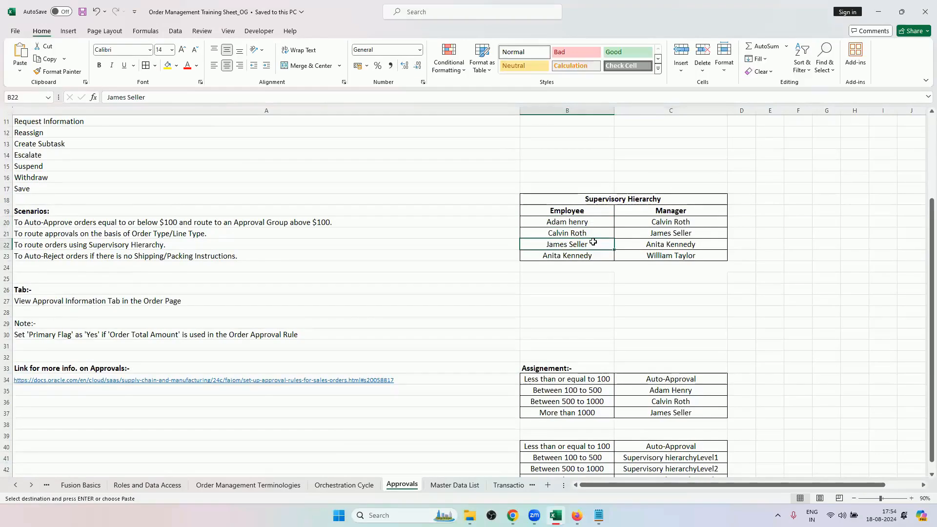
left_click_drag(592, 223, 592, 242)
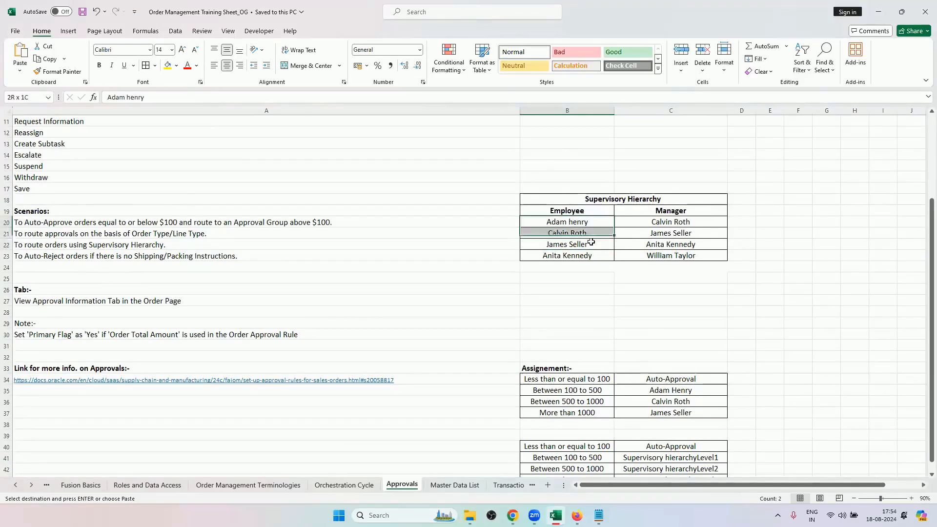
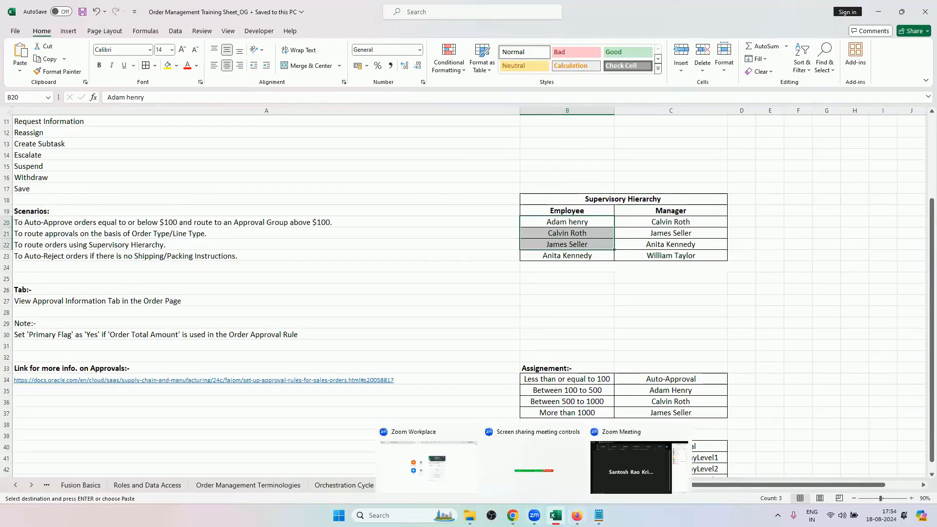
Compare SS4's Assign to Supervisors settings in Firefox with the first two employees of the Supervisory Hierarchy table in Excel.
left_click(577, 516)
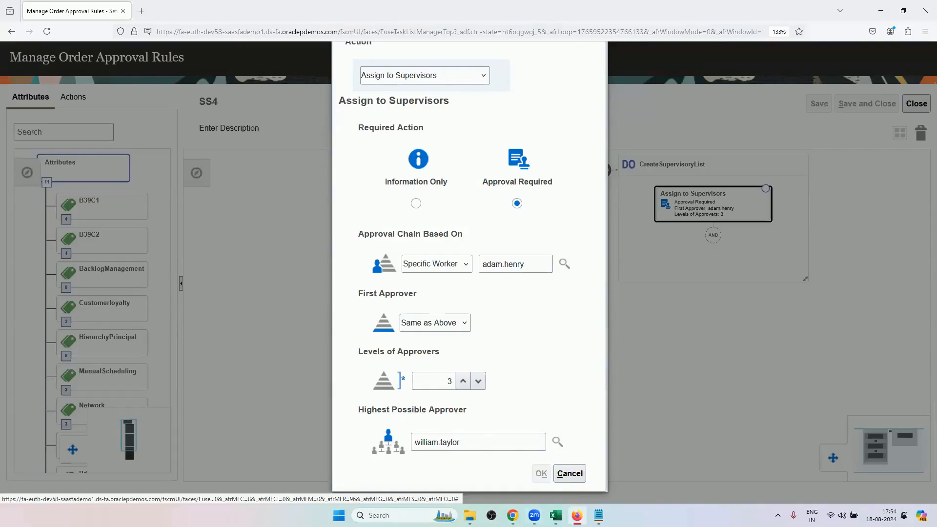
mouse_move(598, 515)
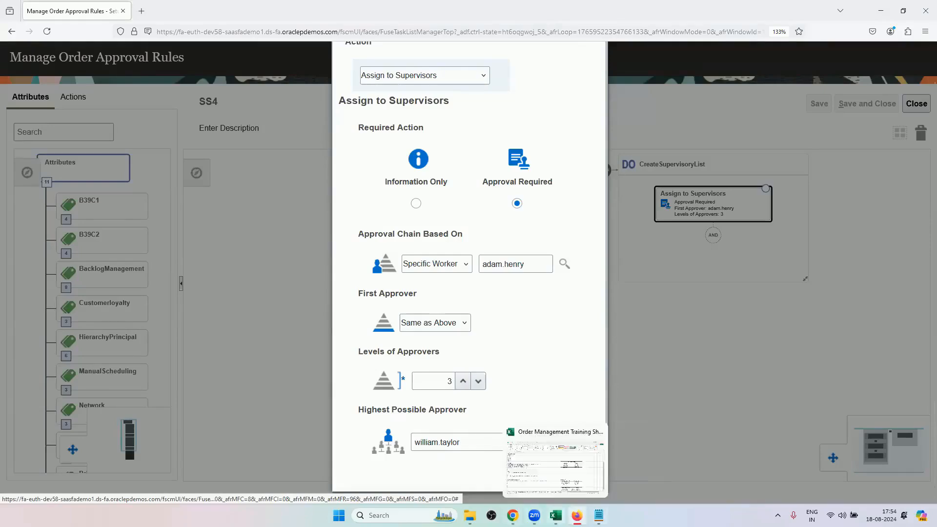
left_click(555, 515)
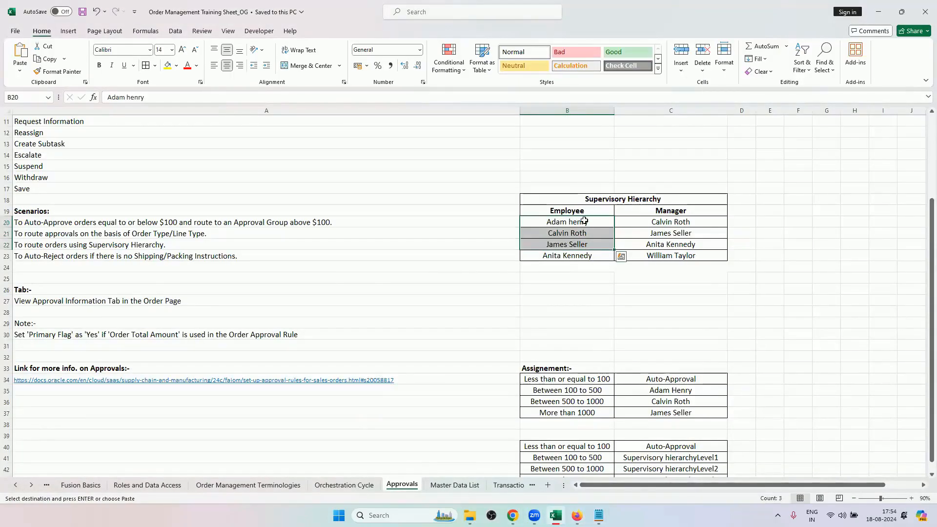
left_click_drag(583, 224, 579, 234)
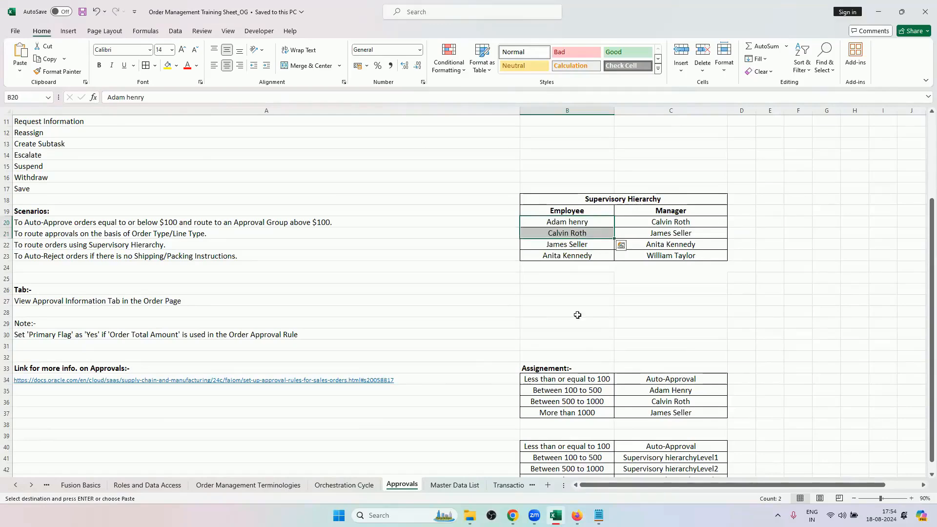
left_click(577, 515)
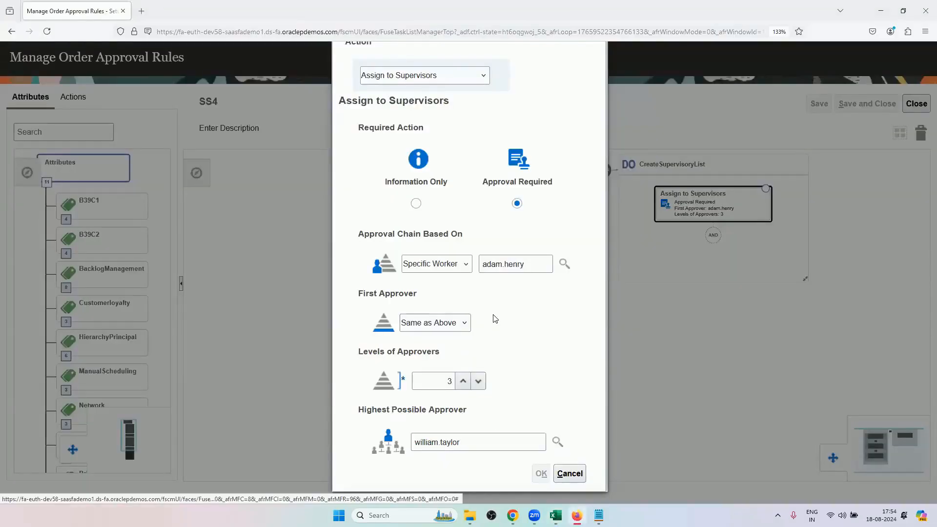
Check SS4's First Approver options against the hierarchy sheet and close the action and rule without changes.
left_click(440, 328)
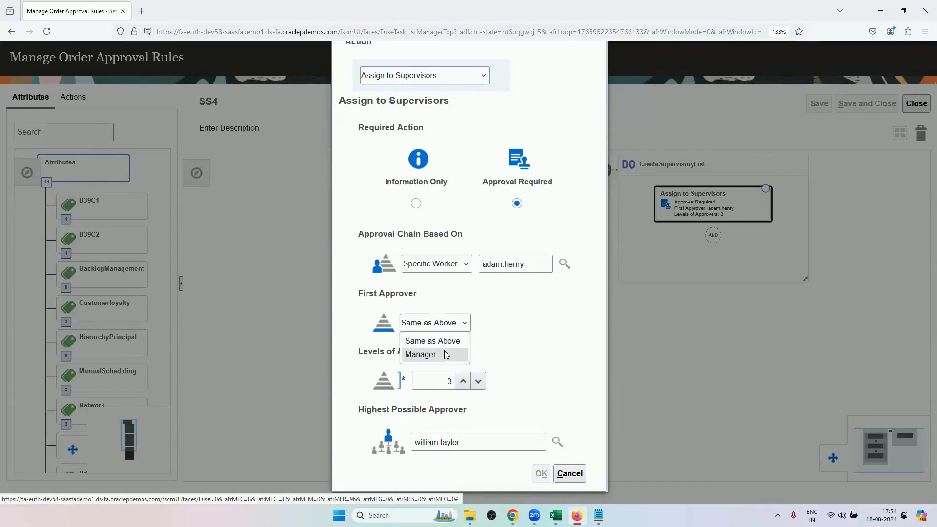
left_click(537, 310)
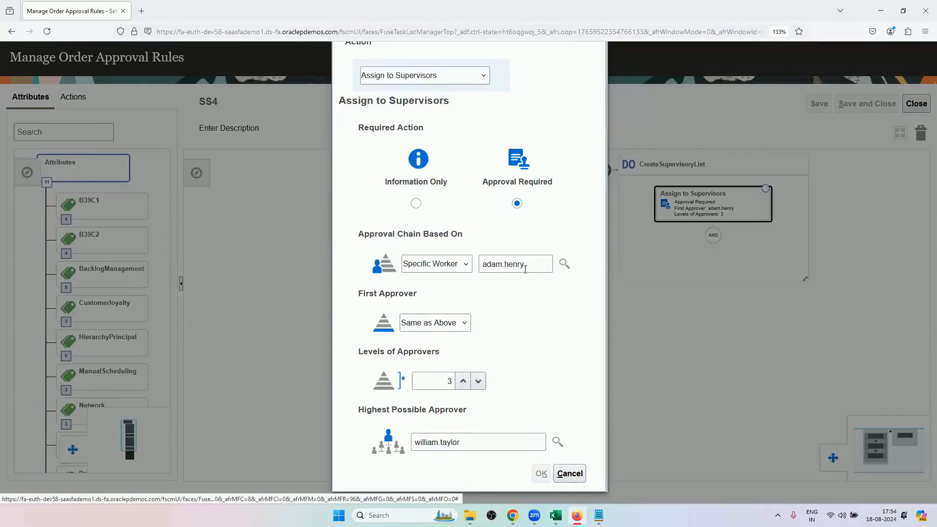
left_click(555, 515)
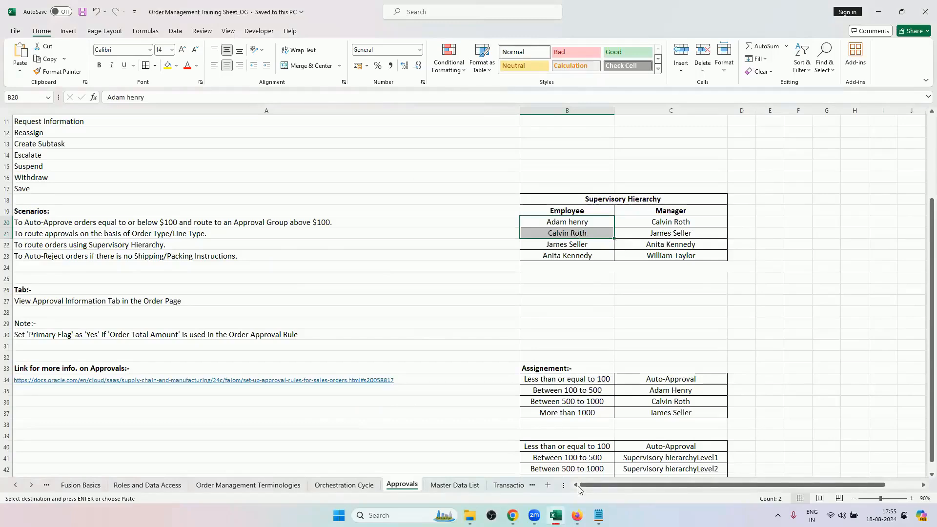
left_click(577, 515)
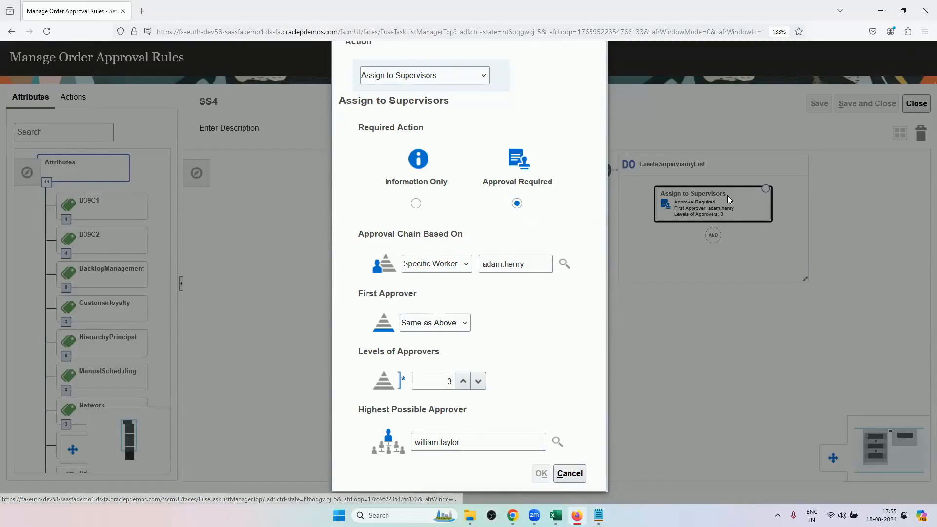
left_click(567, 474)
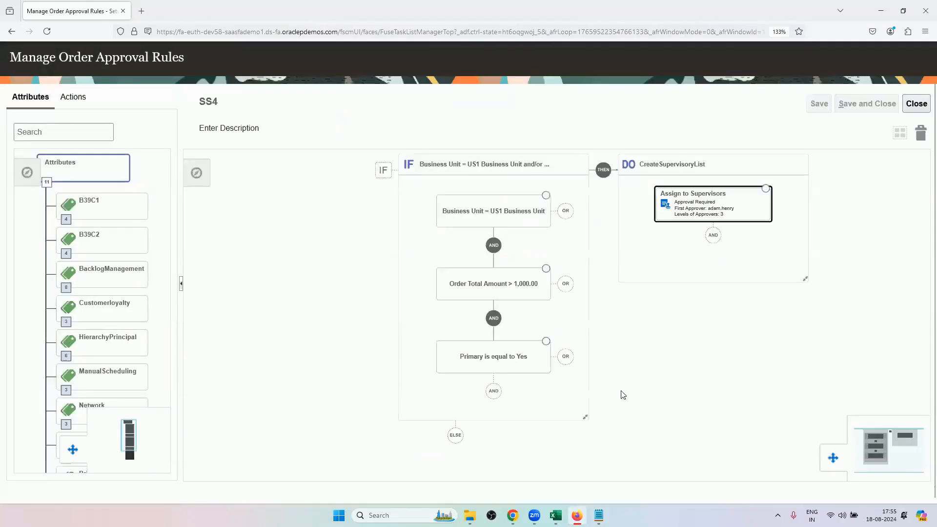
left_click(909, 103)
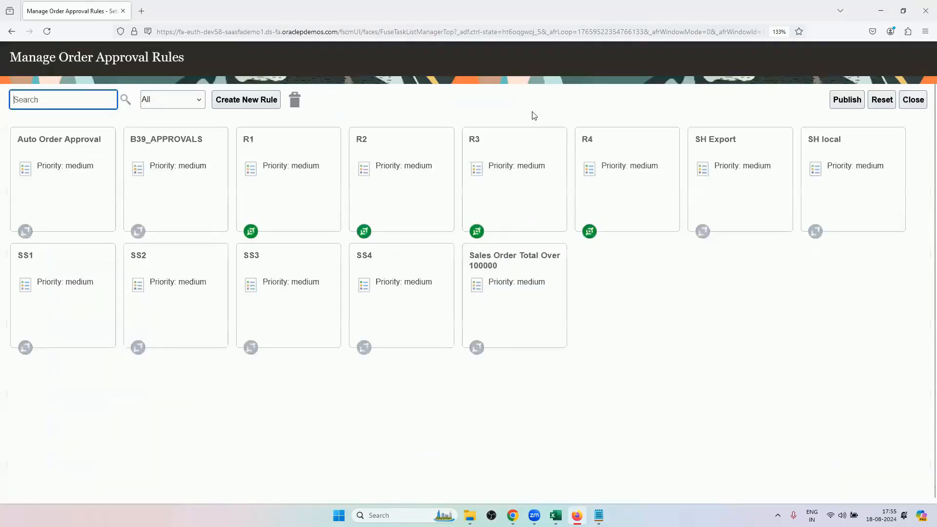
Deactivate order approval rule R4 and activate rule SS4.
left_click(608, 205)
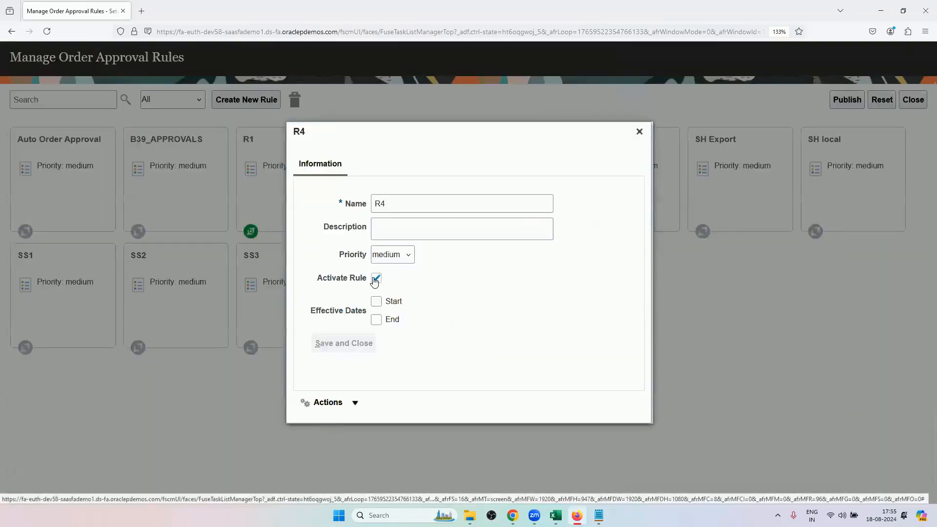
left_click(376, 277)
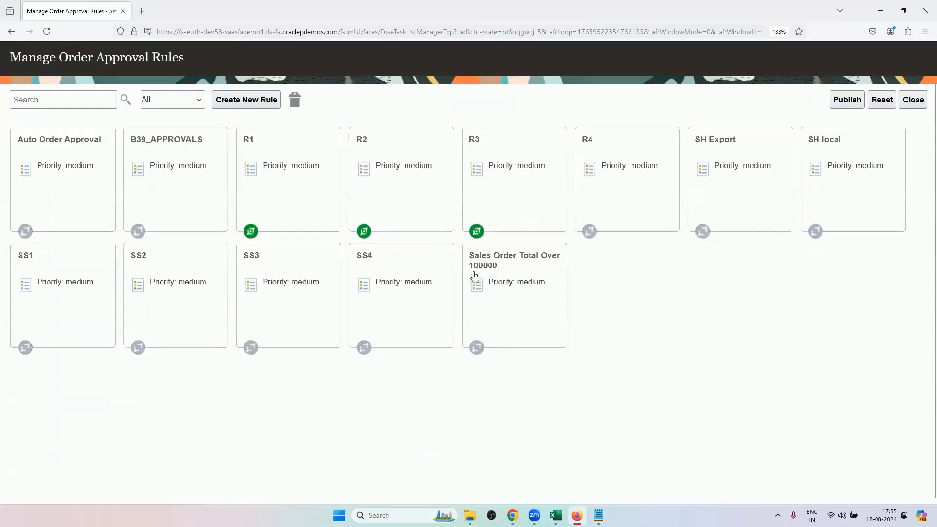
left_click(408, 268)
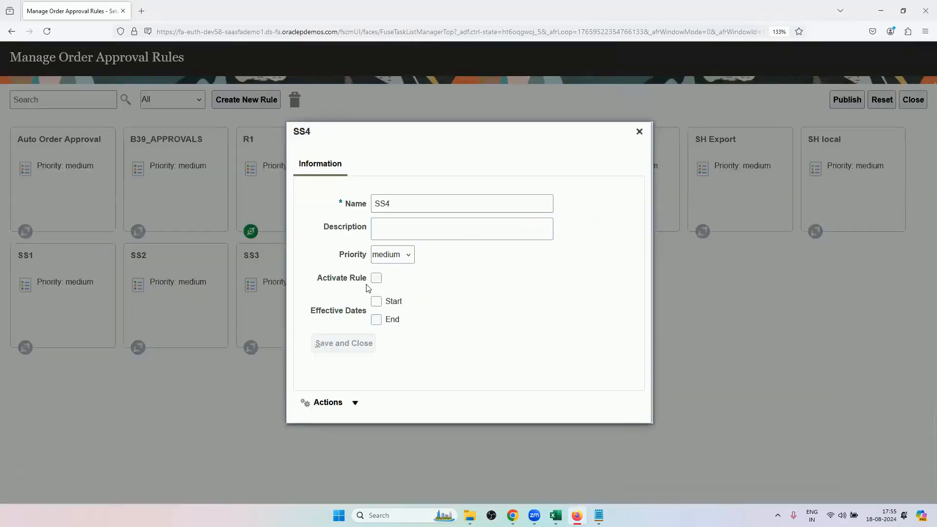
left_click(376, 279)
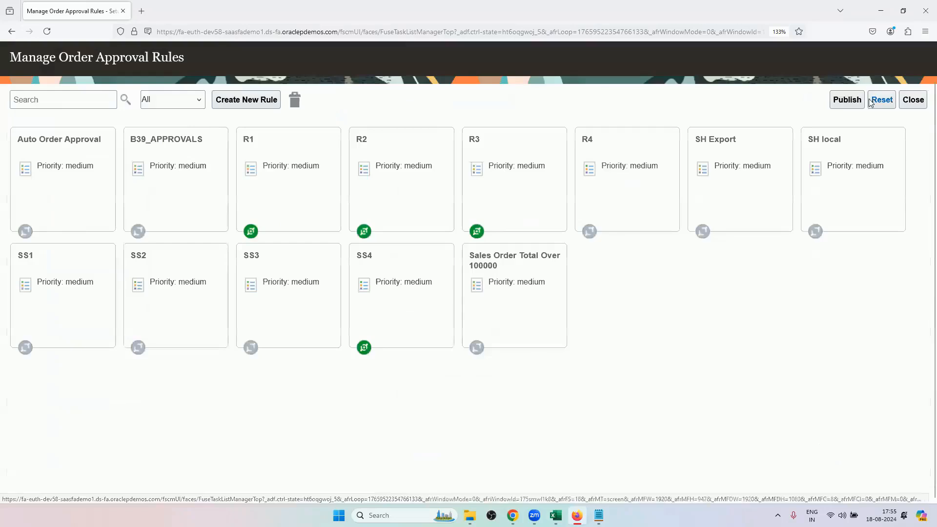
Publish the changed order approval rules and dismiss the confirmation.
left_click(847, 99)
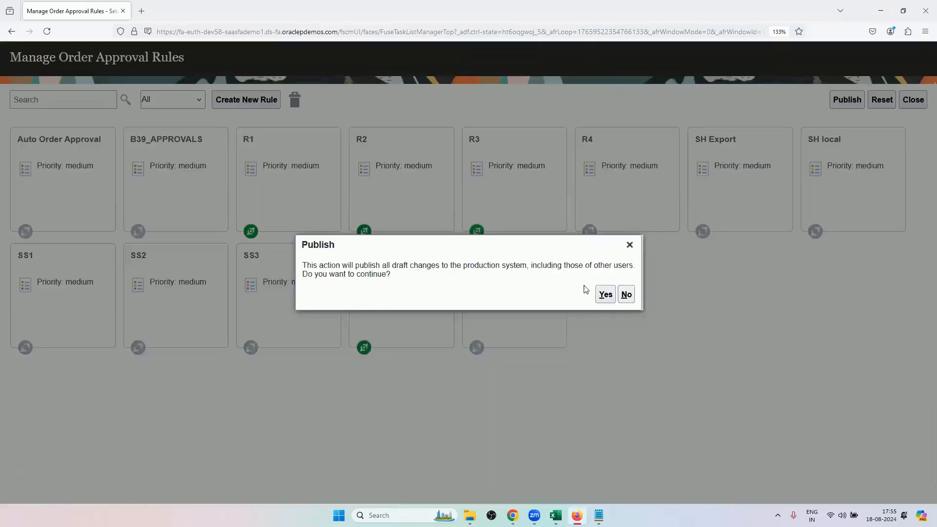
left_click(601, 295)
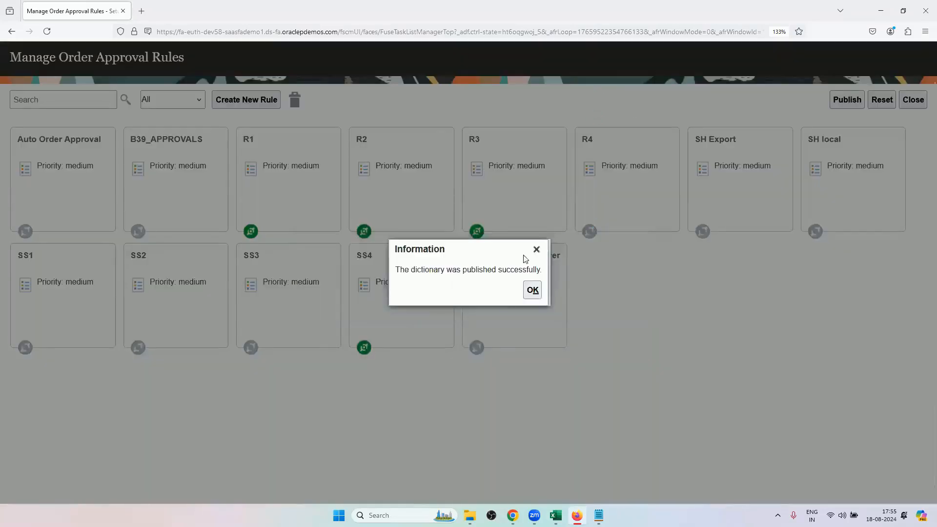
left_click(536, 249)
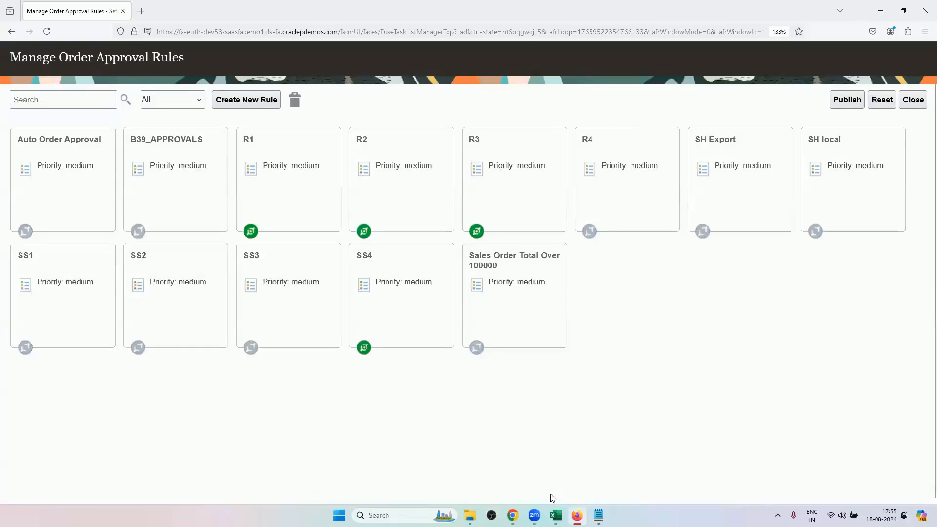
Switch to Excel and compare the More than 1000 rows of the two assignment tables.
left_click(555, 515)
scroll(659, 307, "down", 3)
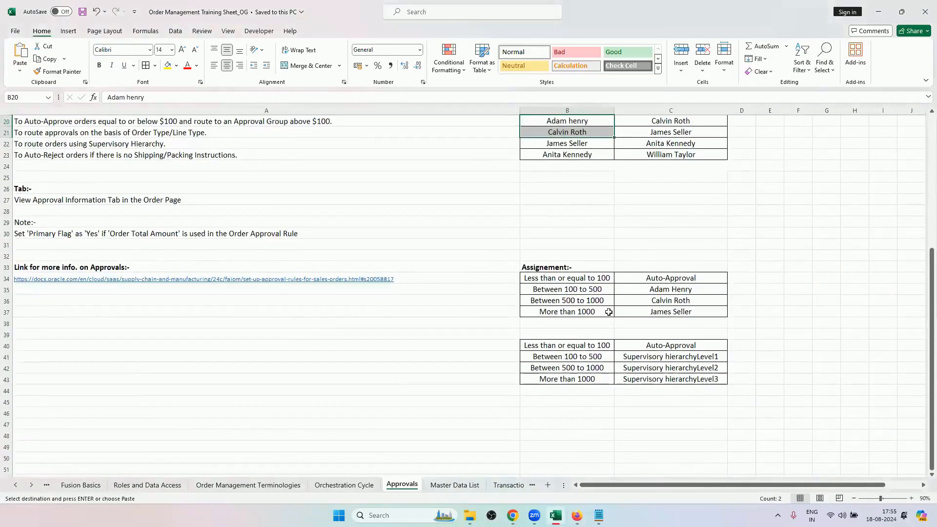
left_click(568, 312)
left_click(675, 314)
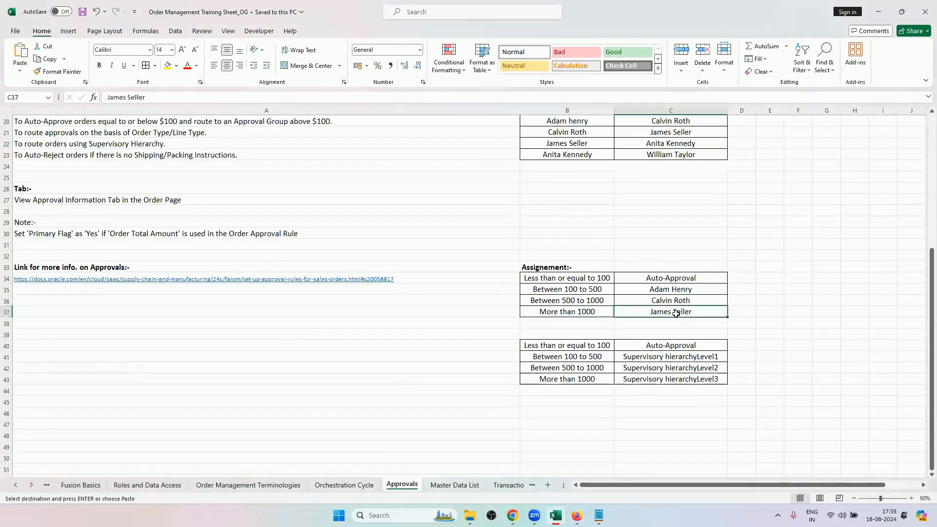
left_click(566, 356)
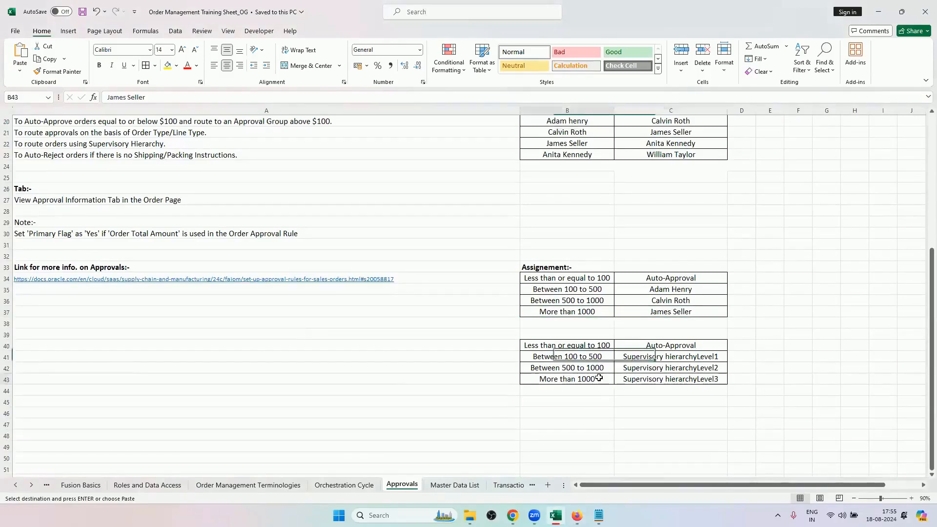
left_click(599, 378)
Switch to Chrome, leave the open order and create a new order for customer Computer Service and Rentals.
left_click(577, 515)
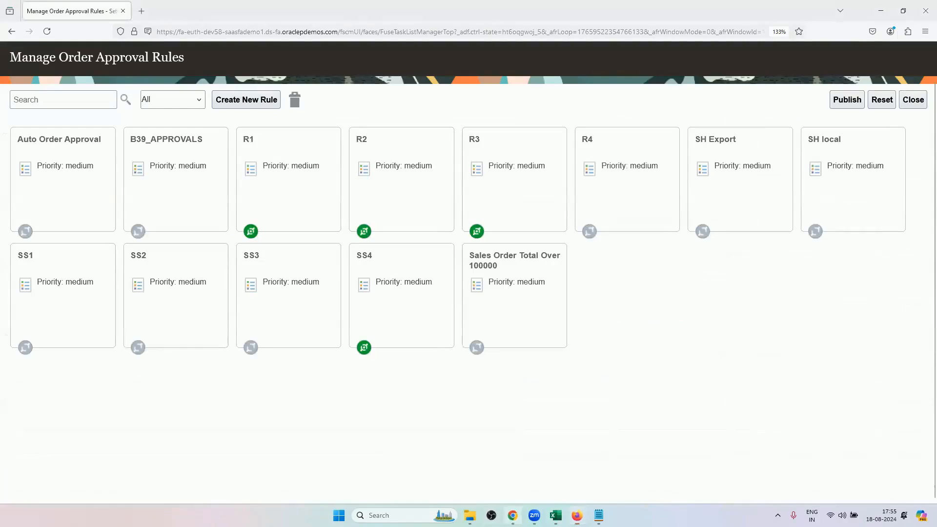
left_click(512, 515)
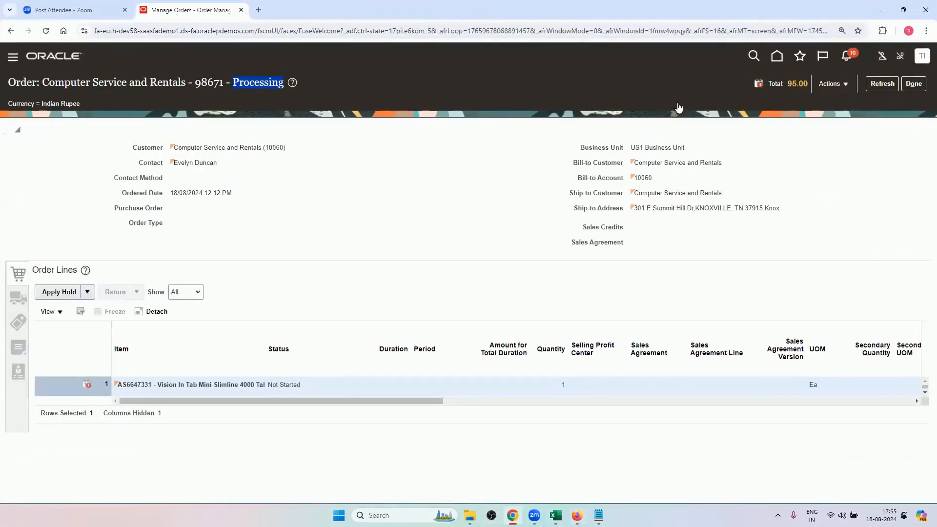
left_click(914, 84)
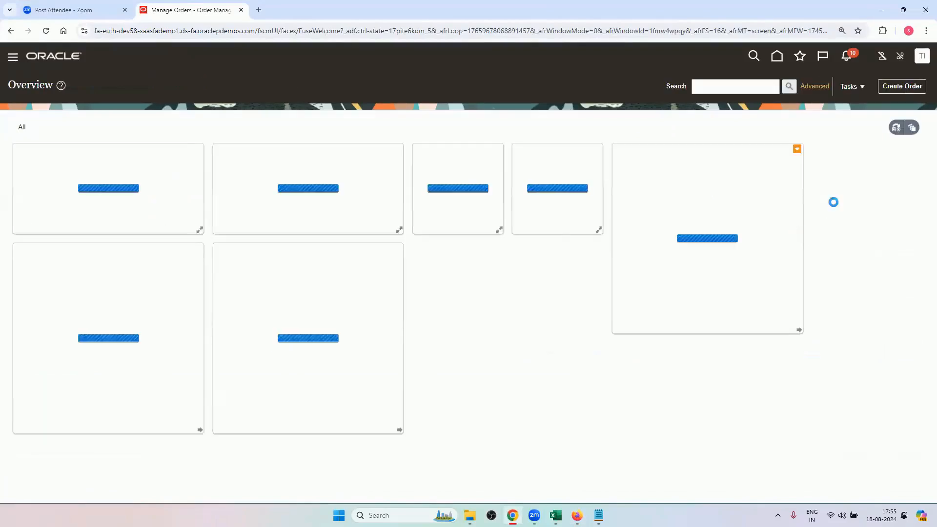
left_click(908, 86)
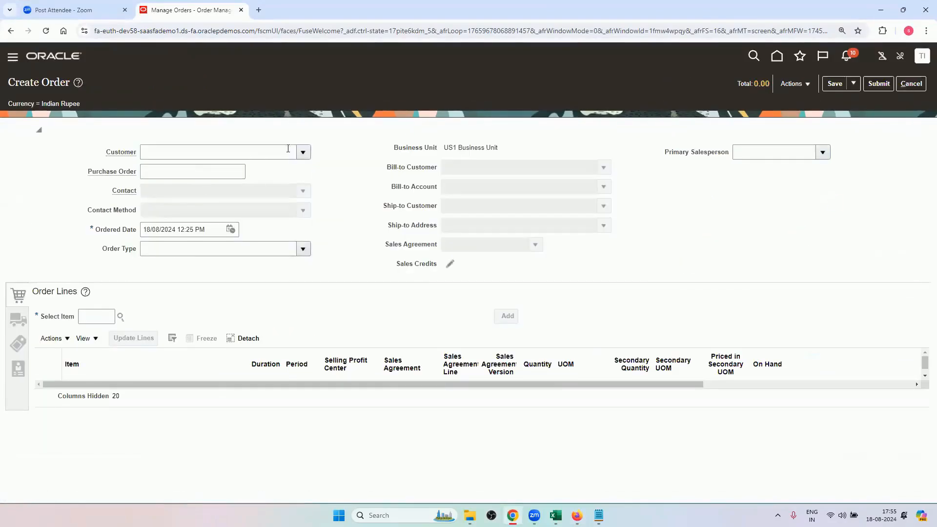
left_click(283, 152)
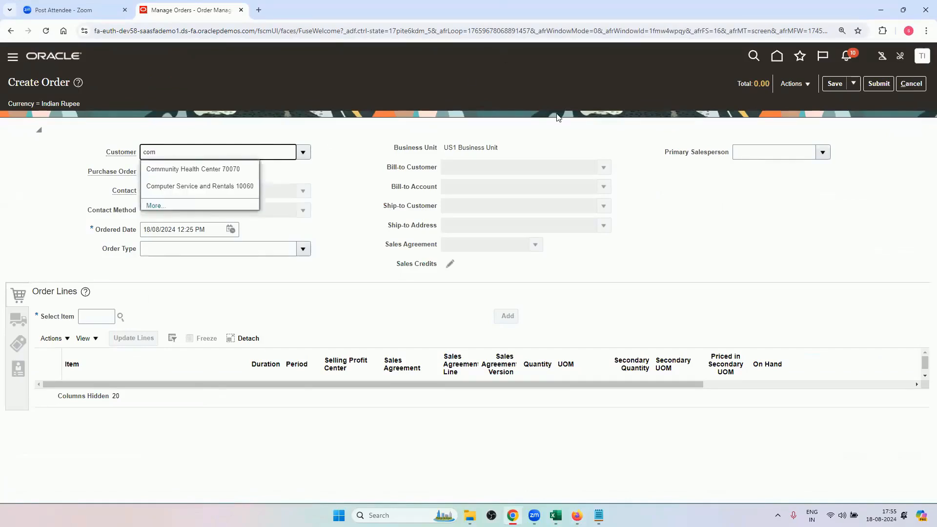
left_click(217, 189)
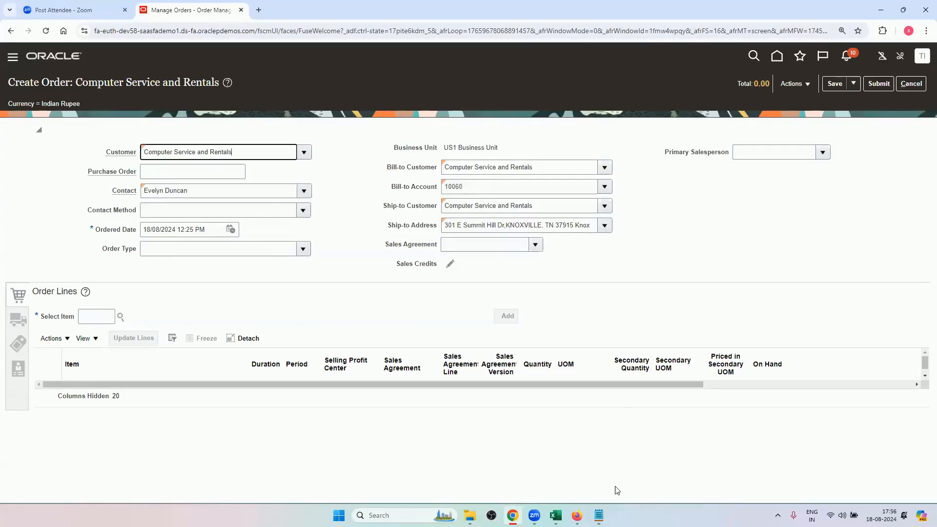
Copy item AS6647331 from the Master Data List sheet in Excel and return to the new order in Chrome.
left_click(555, 515)
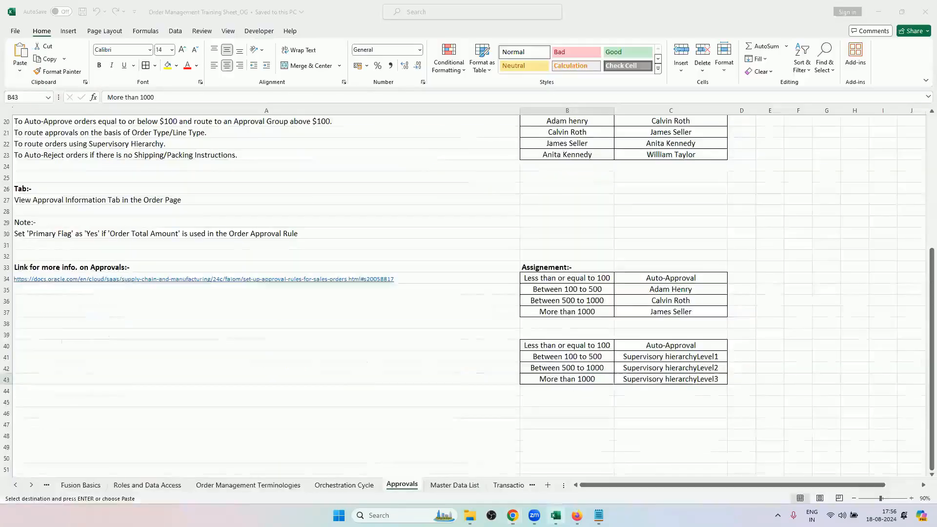
left_click(458, 485)
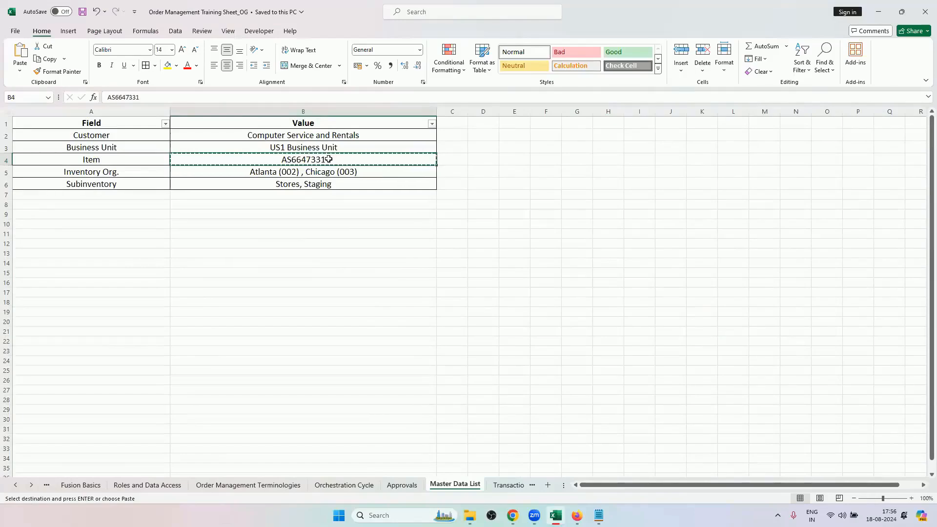
key("alt+Tab")
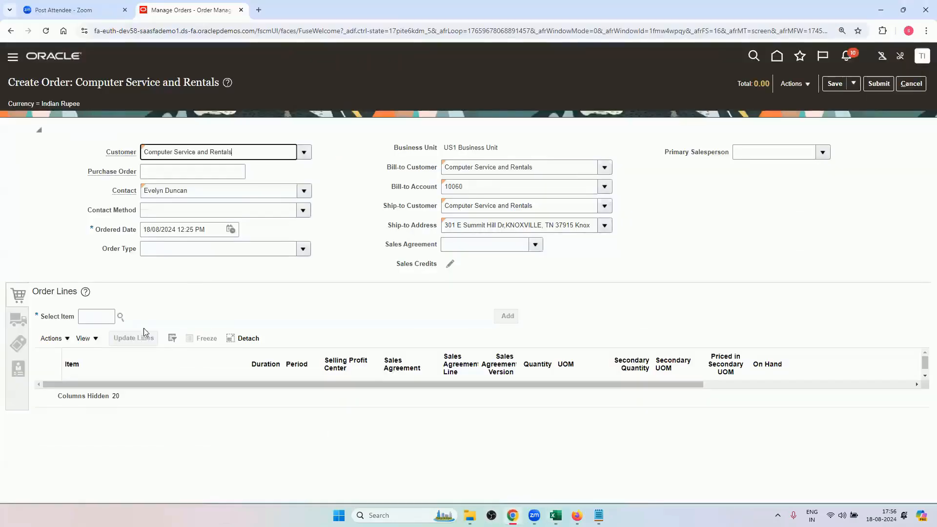
Add item AS6647331 to the order lines of the new order with quantity 1.
left_click(95, 317)
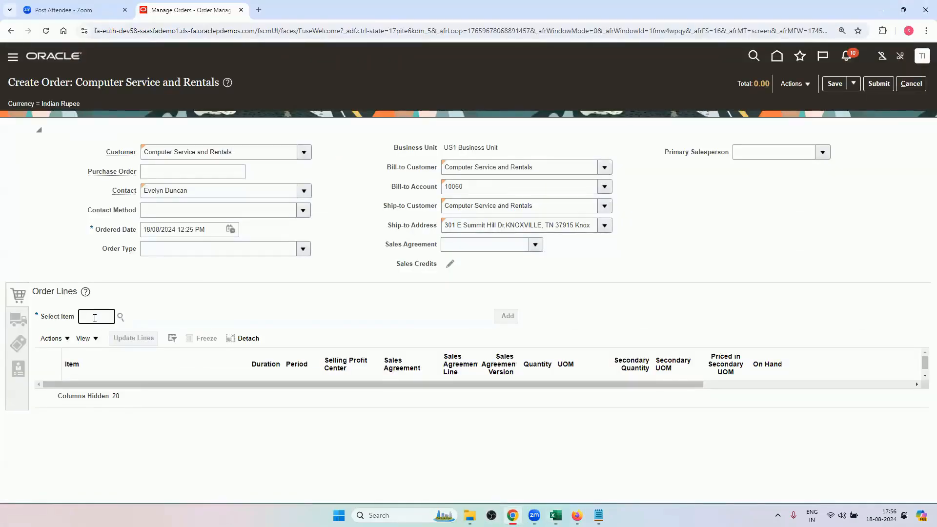
type("AS6647331")
left_click(241, 300)
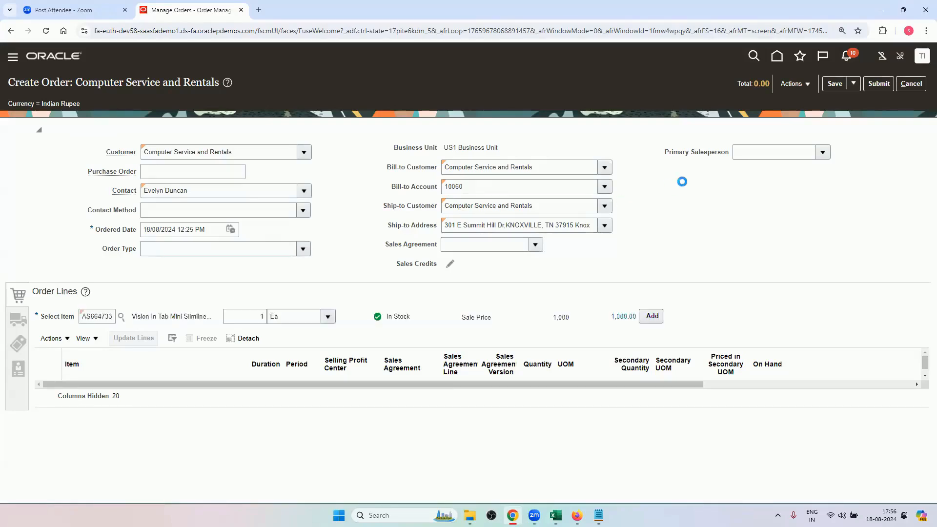
left_click(645, 313)
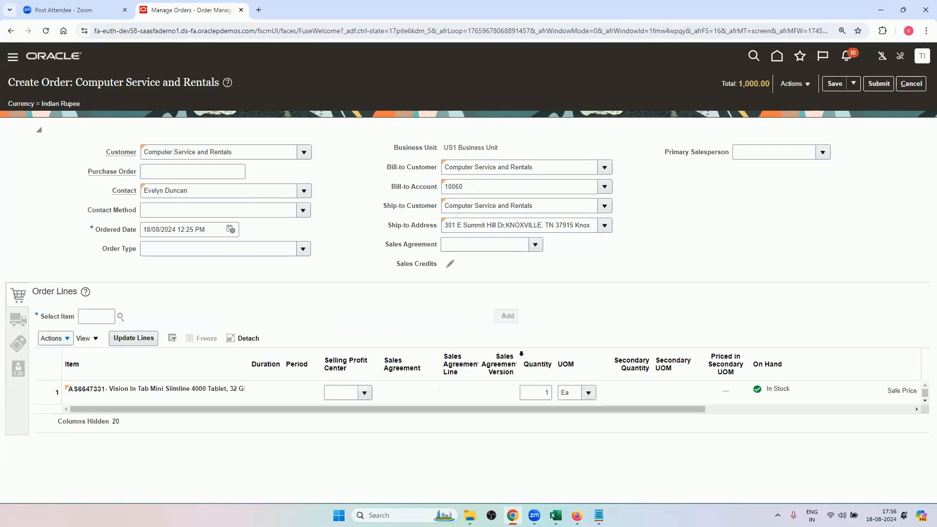
Override line 1's sale price with an amount of 1,002 for the reason Sales negotiation and save the adjustment.
left_click_drag(229, 409, 437, 410)
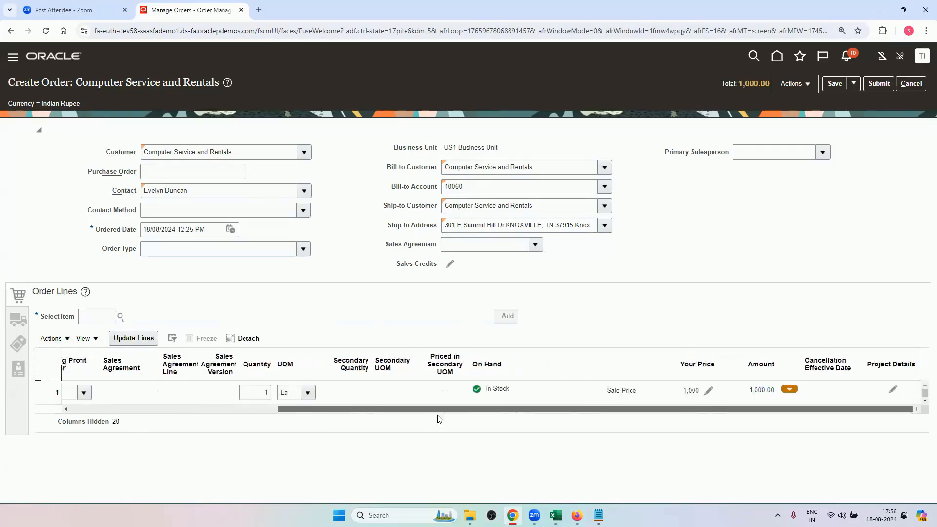
left_click(709, 391)
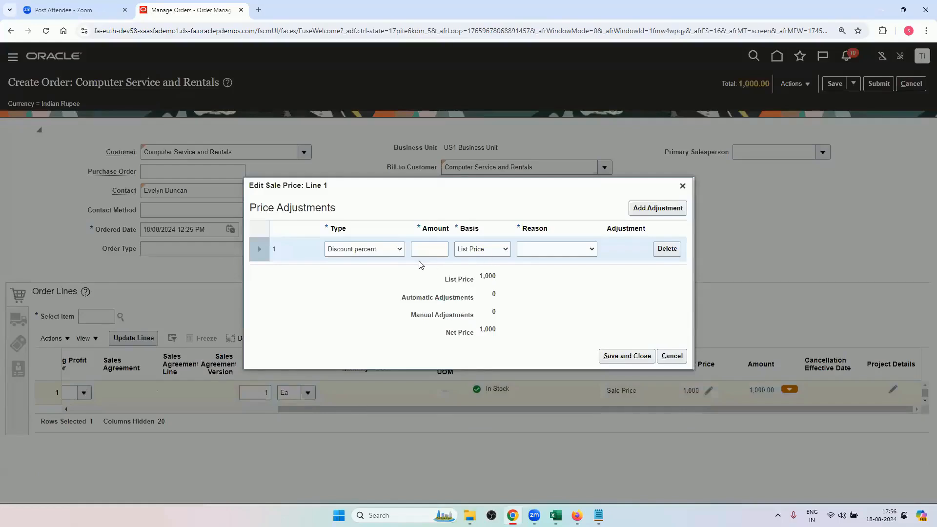
left_click(398, 251)
left_click(386, 293)
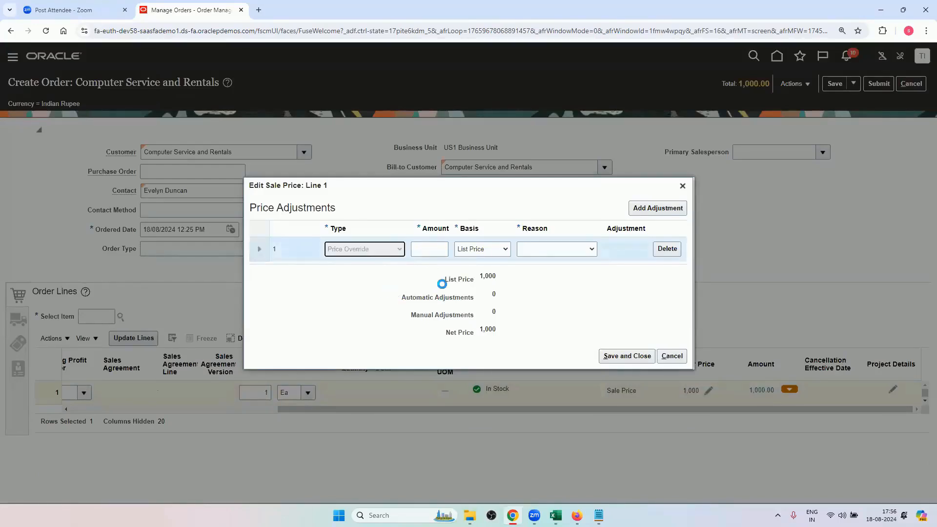
left_click(441, 249)
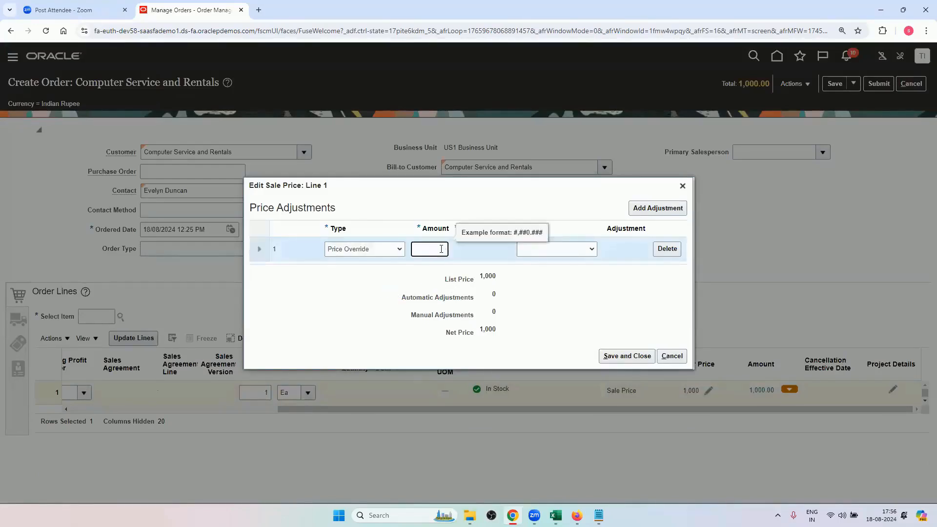
left_click(560, 310)
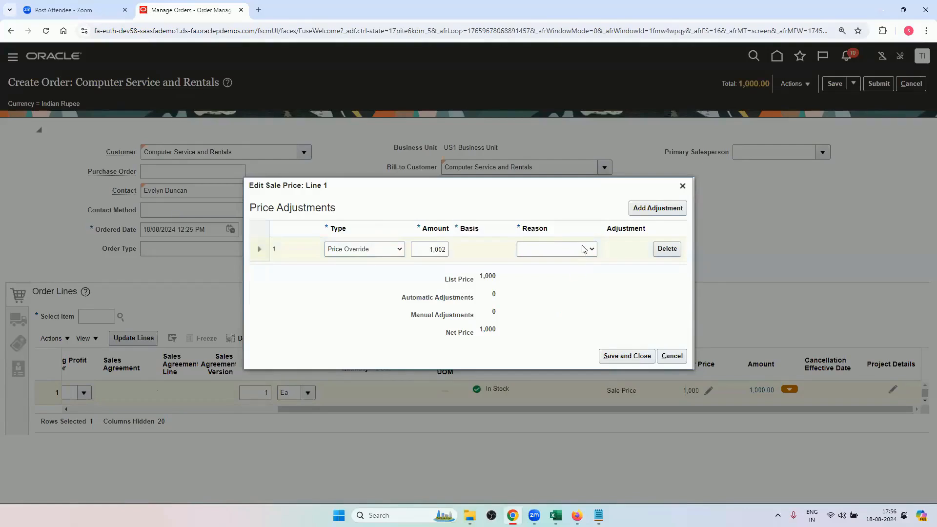
left_click(584, 249)
left_click(568, 286)
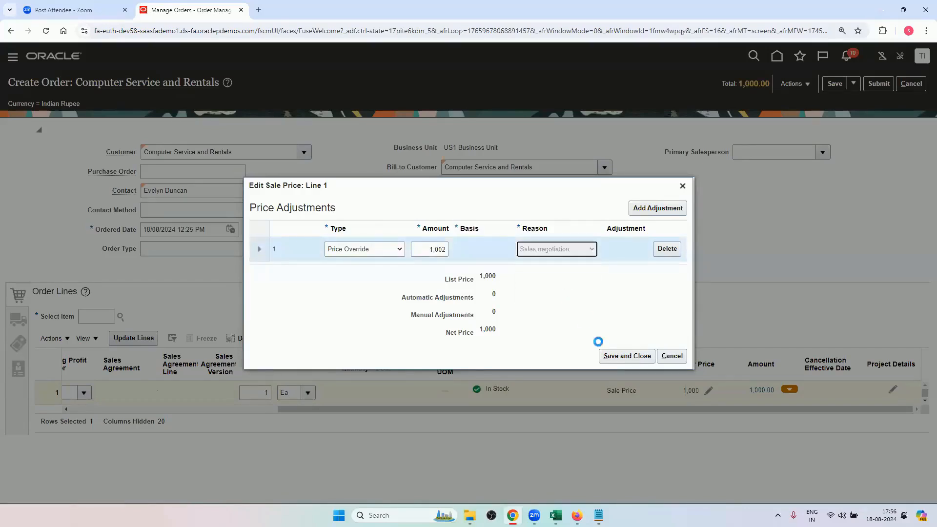
left_click(606, 356)
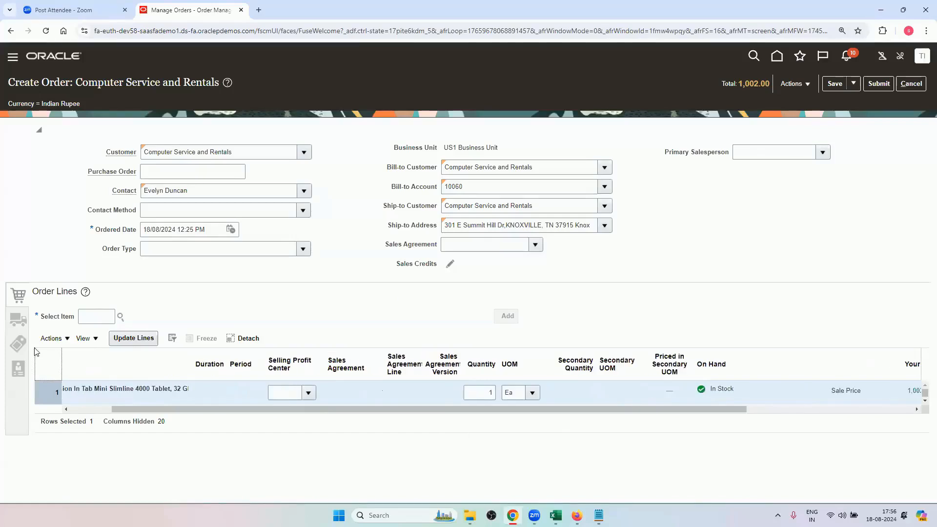
Look through the order's shipment details and other sections, return to the order lines, and submit the order.
left_click(16, 331)
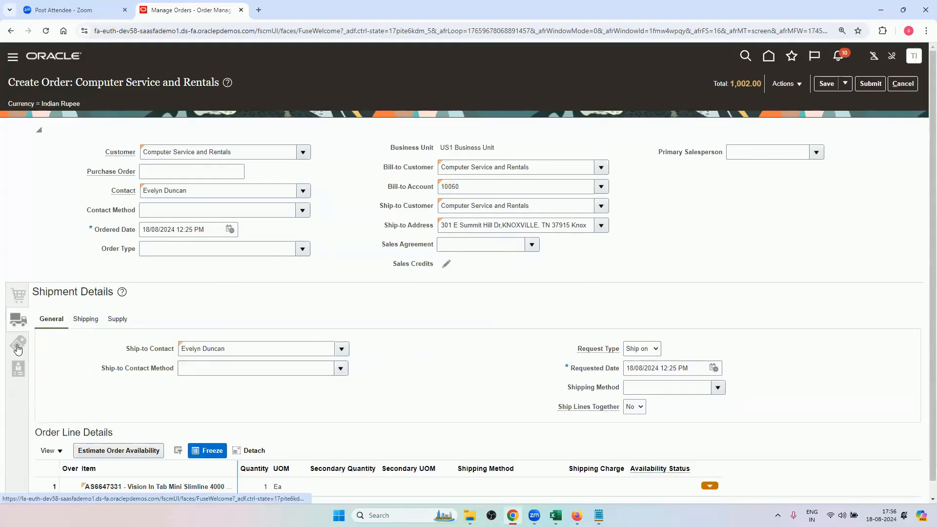
left_click(16, 372)
left_click(18, 292)
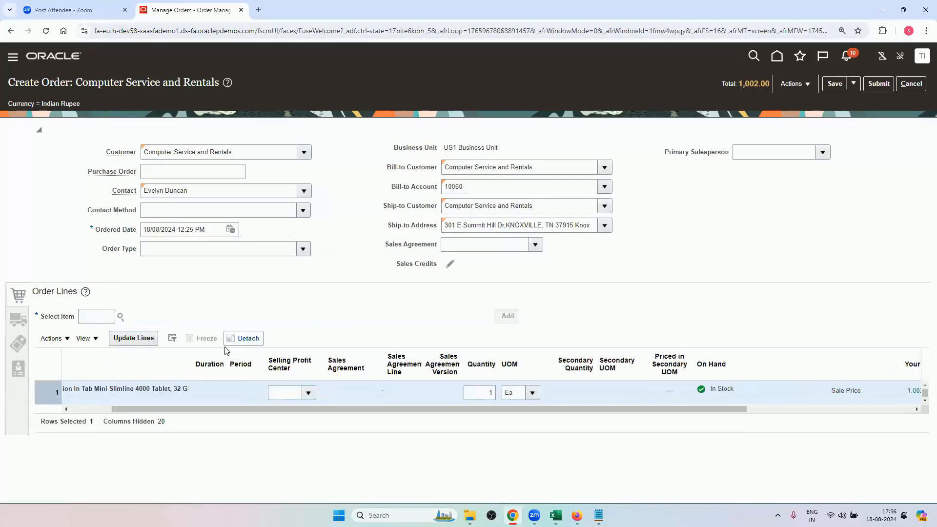
left_click_drag(646, 407, 760, 426)
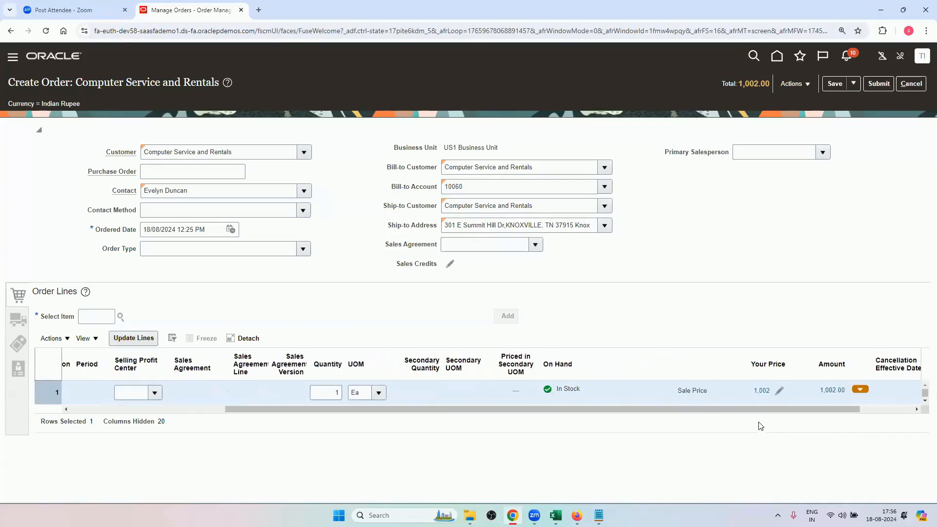
left_click(879, 83)
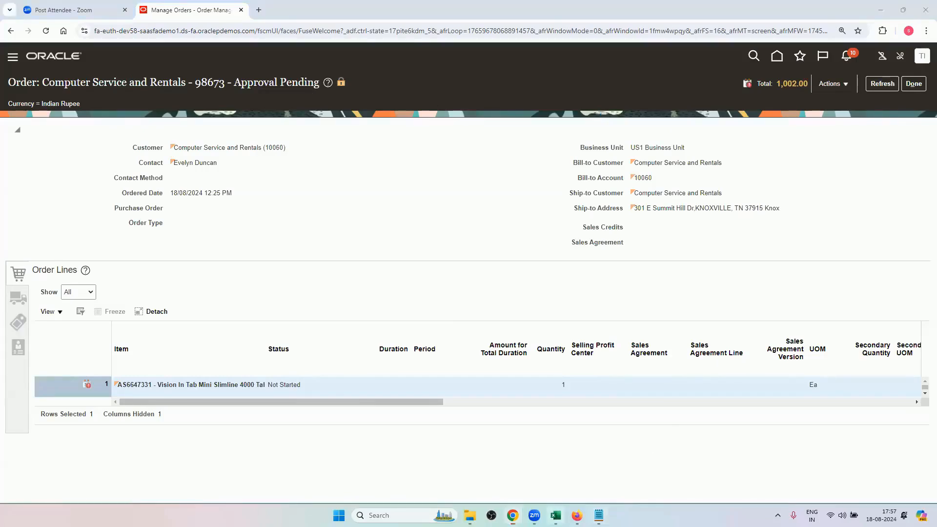
Switch to Excel and review the supervisory hierarchy assignment table on the Approvals sheet.
left_click(555, 515)
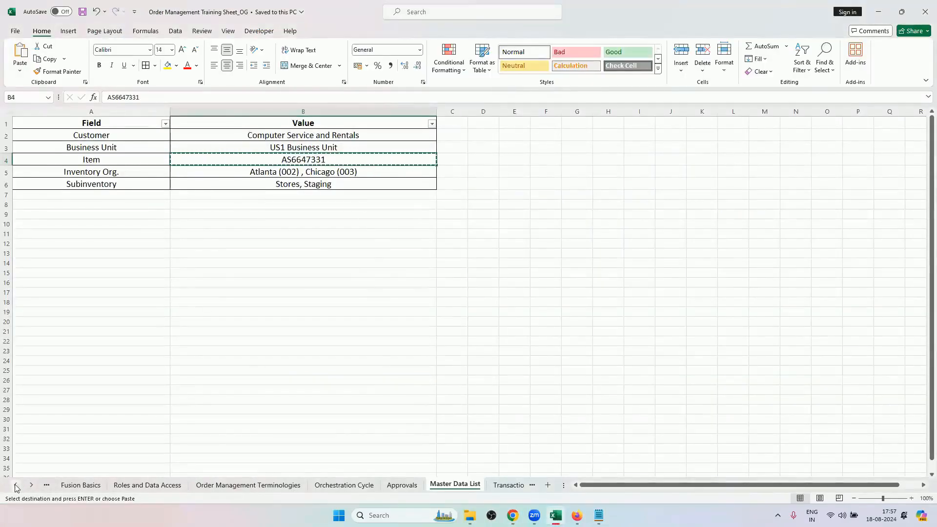
left_click(386, 487)
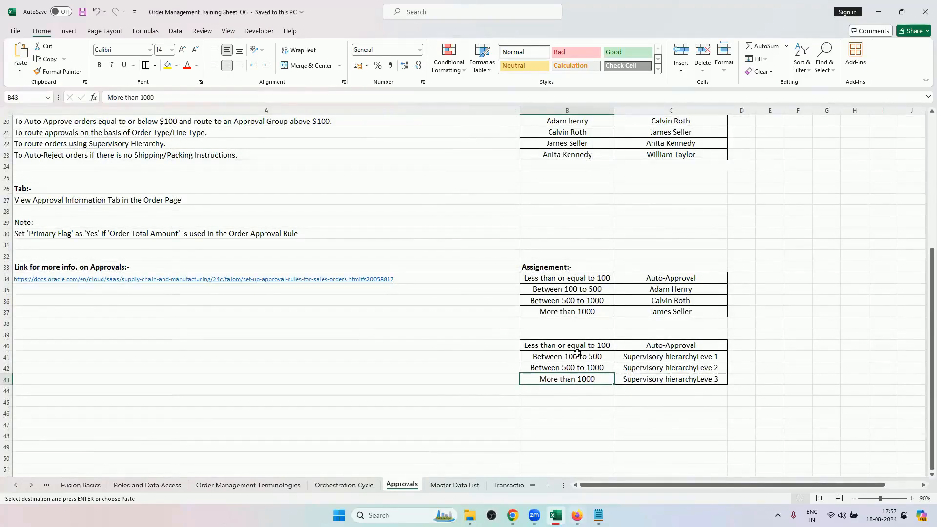
left_click_drag(575, 346, 627, 379)
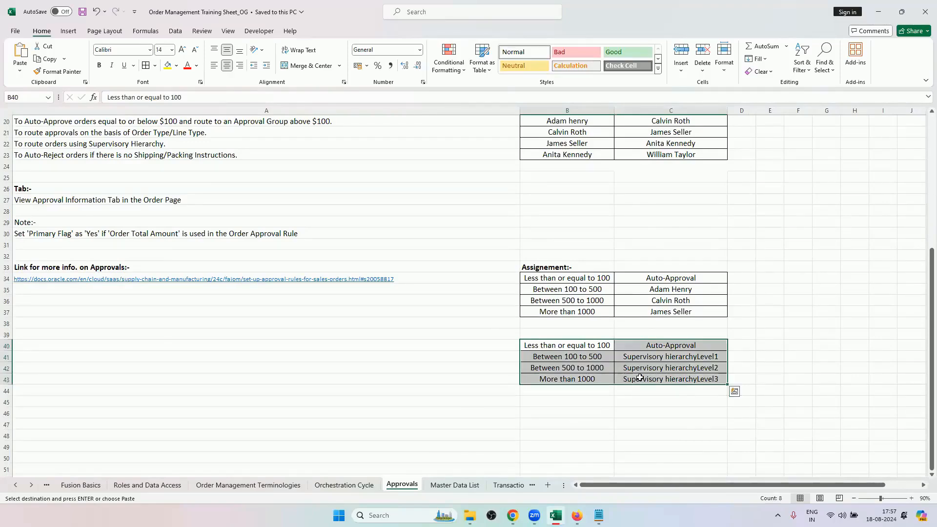
Switch to Chrome to refresh the submitted order, and check the active approval rules in Firefox.
left_click(512, 515)
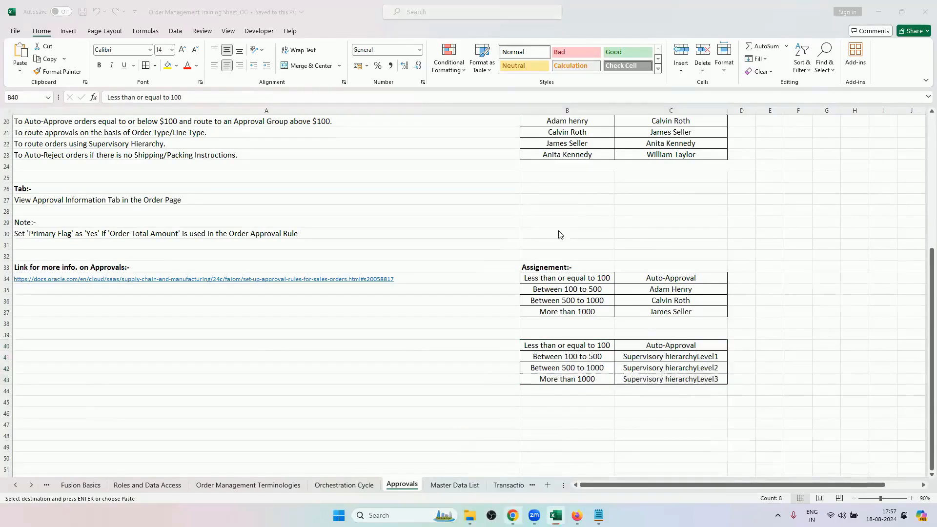
left_click(878, 84)
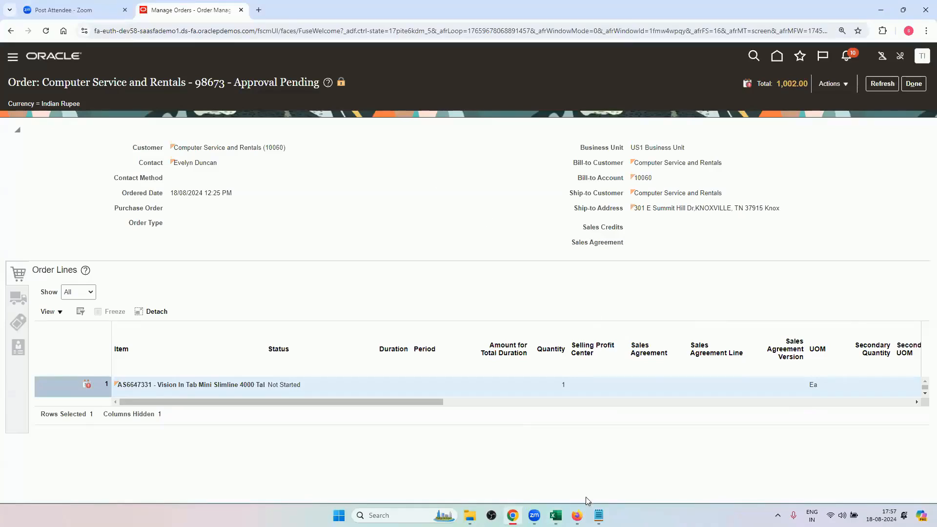
left_click(577, 515)
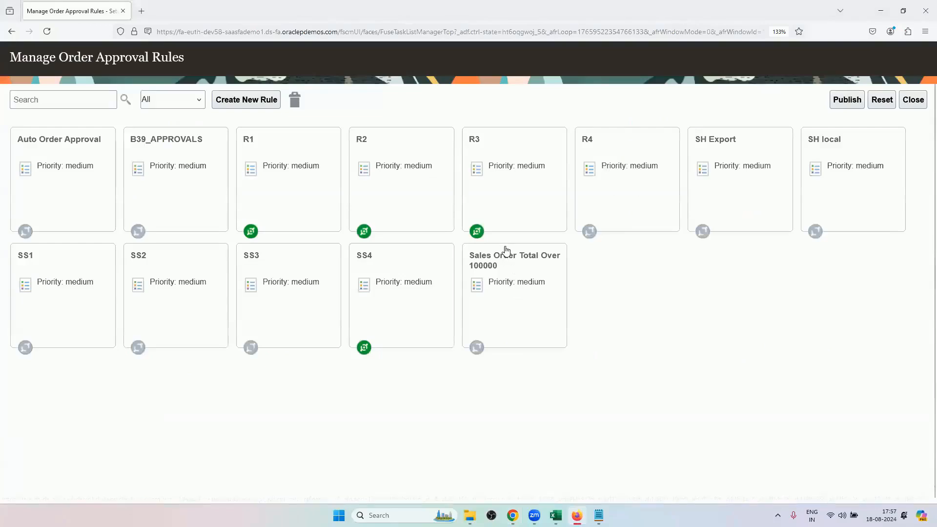
Return to the submitted order in Chrome and refresh it until its approval information can be viewed.
left_click(513, 515)
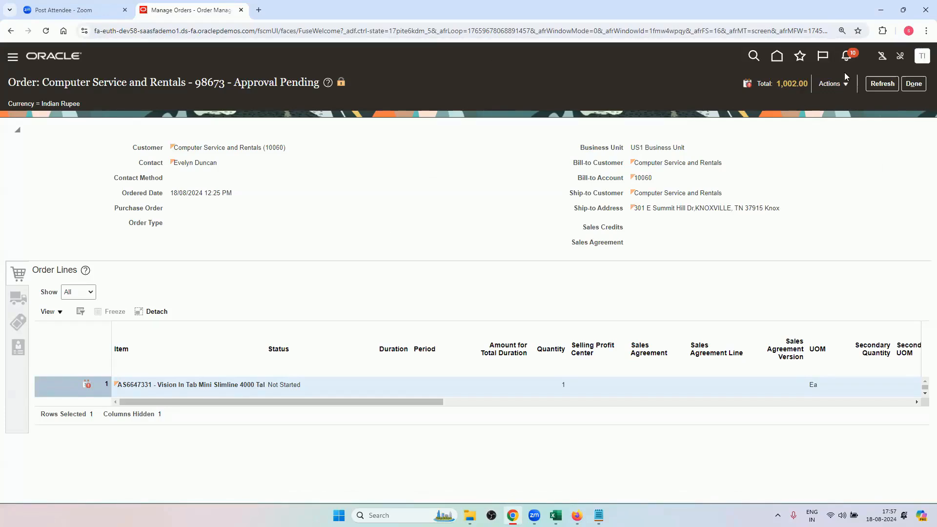
left_click(881, 84)
left_click(874, 84)
left_click(882, 83)
left_click(882, 84)
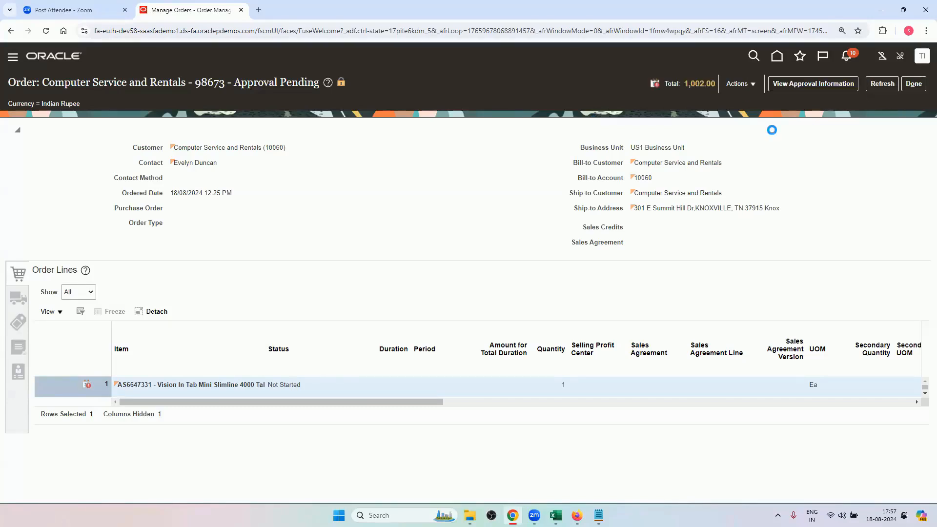
Open the order's approval information and examine the assignment reason for each participant in the Order Approval Stage.
left_click(794, 86)
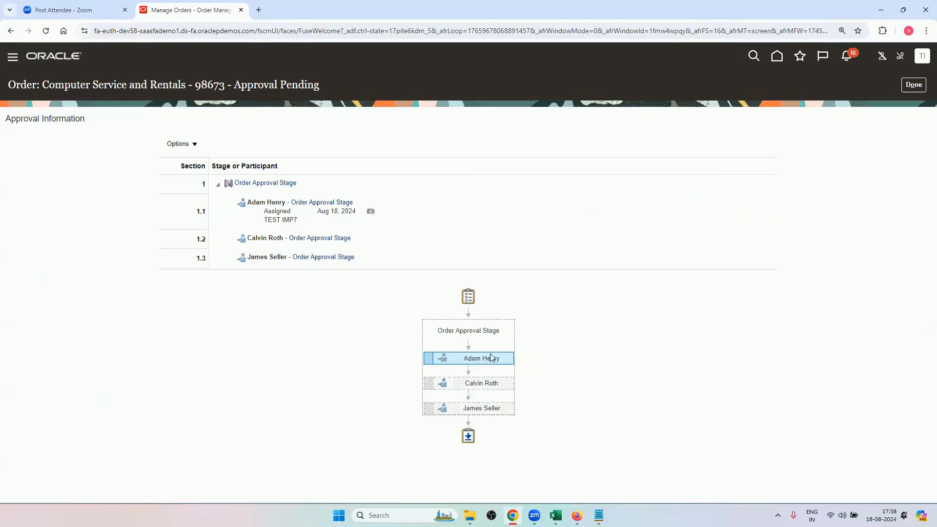
mouse_move(496, 355)
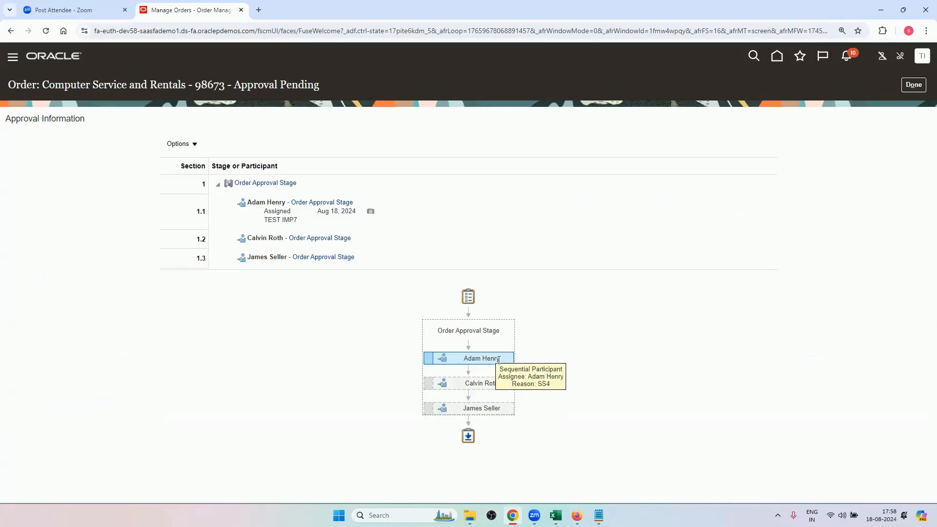
mouse_move(499, 384)
mouse_move(496, 415)
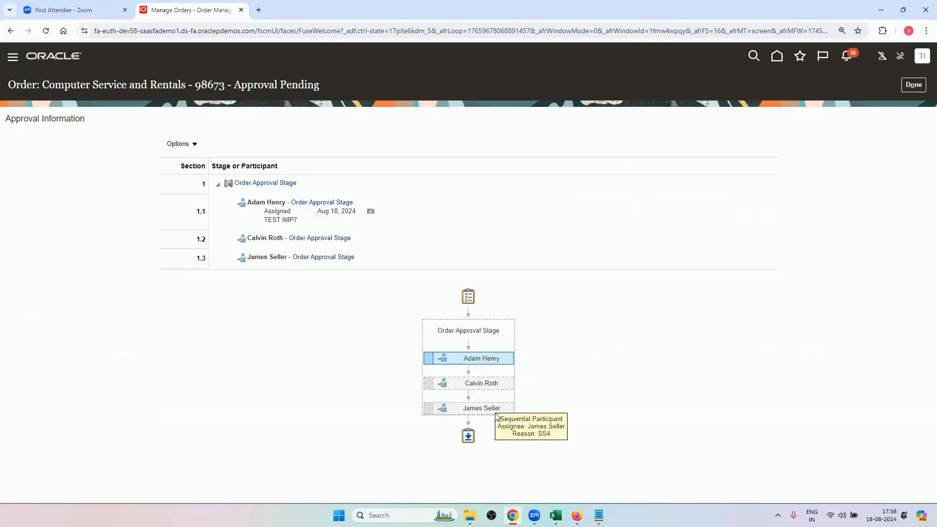
Switch to Excel and compare the individual approvers of the first assignment table with the More than 1000 supervisory hierarchy level.
left_click(555, 515)
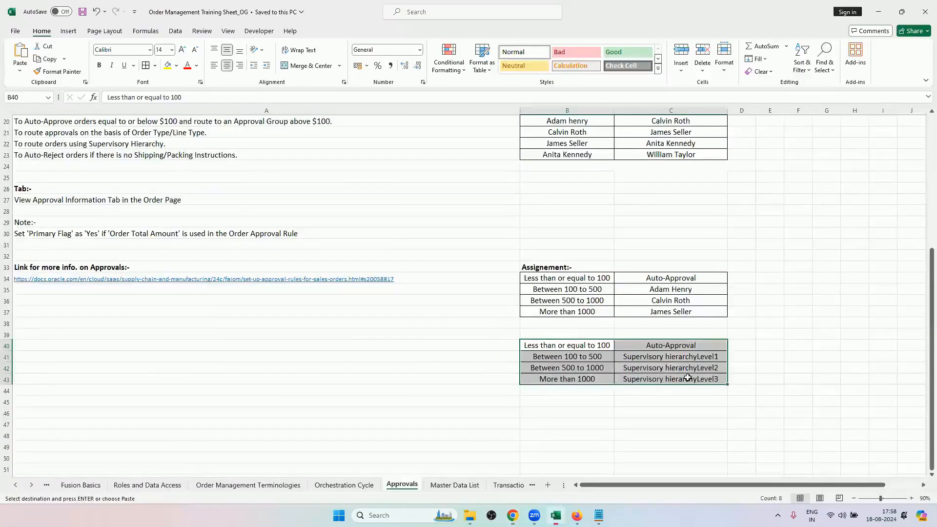
left_click(687, 378)
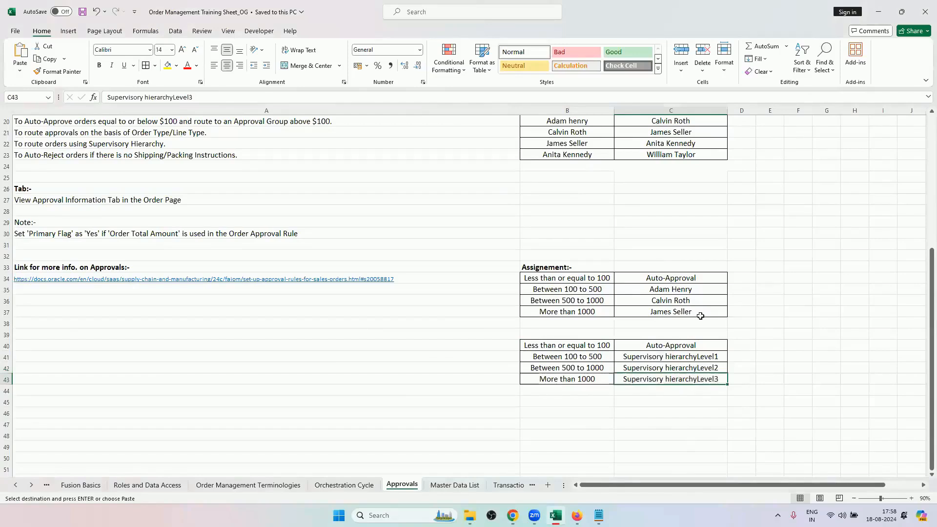
left_click(685, 290)
left_click_drag(684, 308, 683, 311)
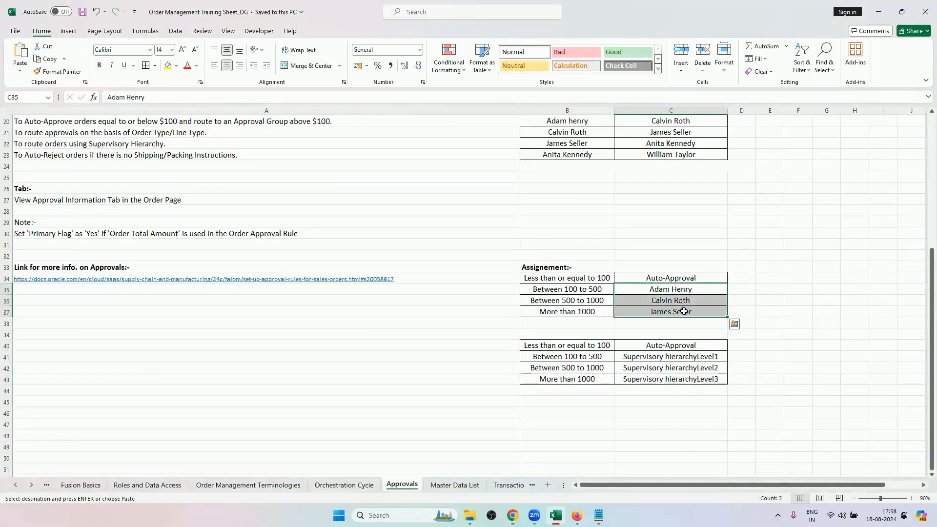
left_click(684, 311)
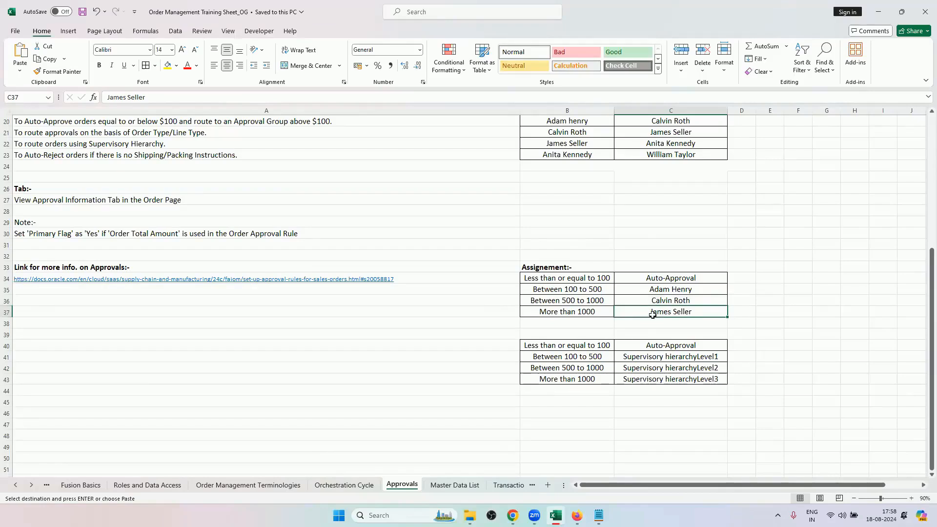
left_click(649, 378)
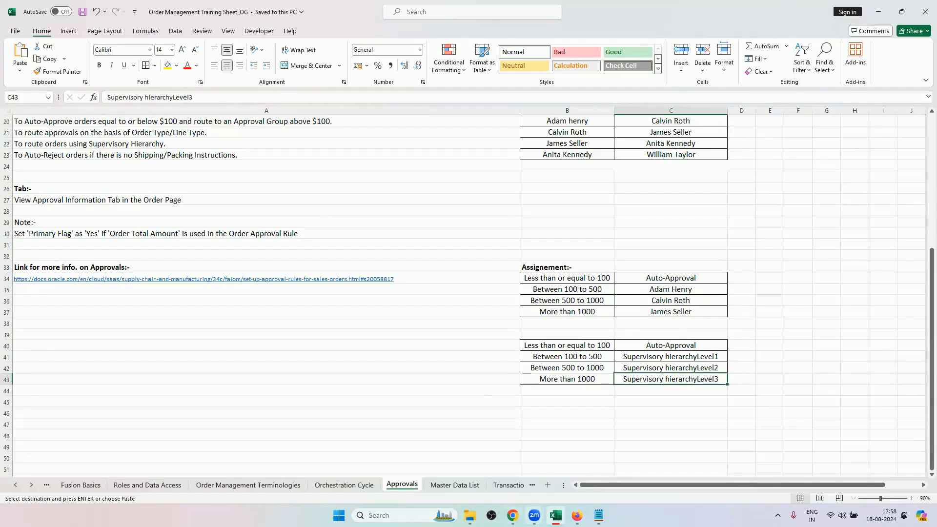
Return to Chrome and recheck the second and third participants in the order's approval chain.
left_click(512, 515)
mouse_move(477, 383)
mouse_move(477, 407)
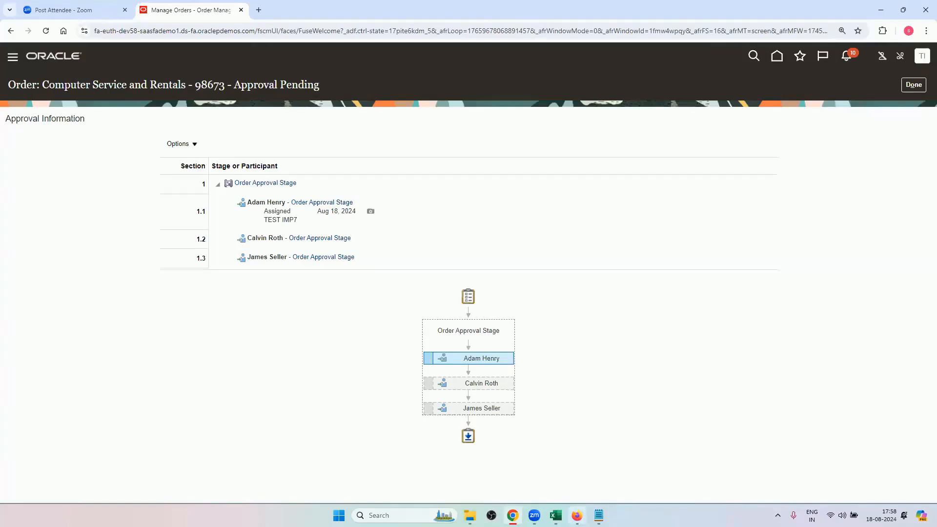
Switch to Firefox, open rule SS4 for editing, and open its Assign to Supervisors action to review the settings.
left_click(577, 515)
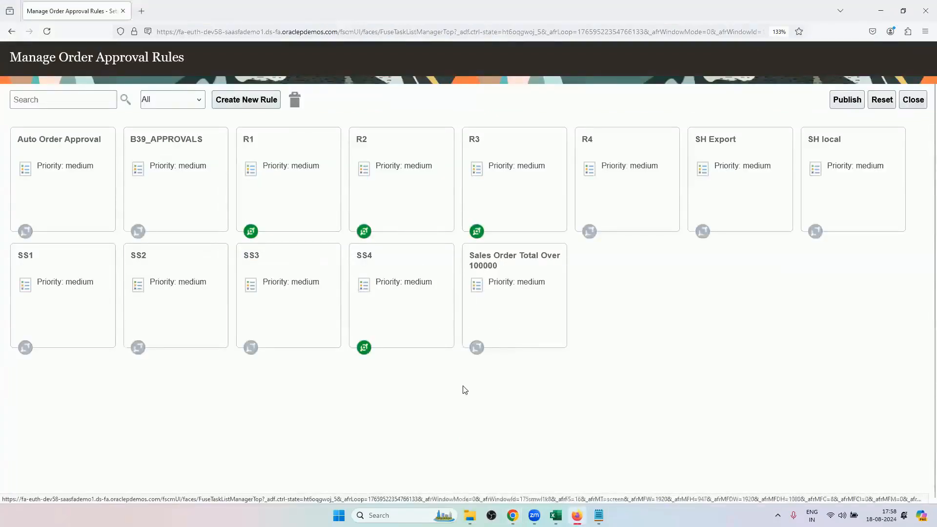
left_click(393, 323)
left_click(354, 405)
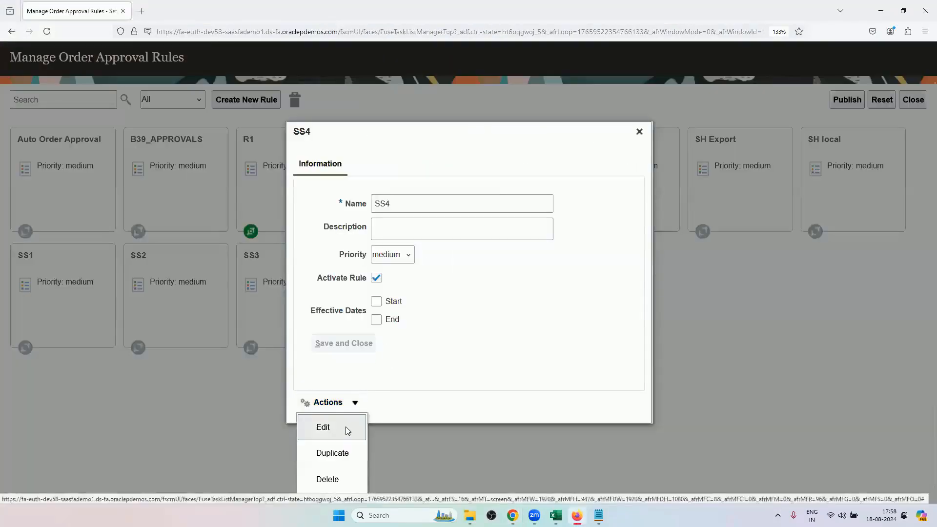
left_click(345, 427)
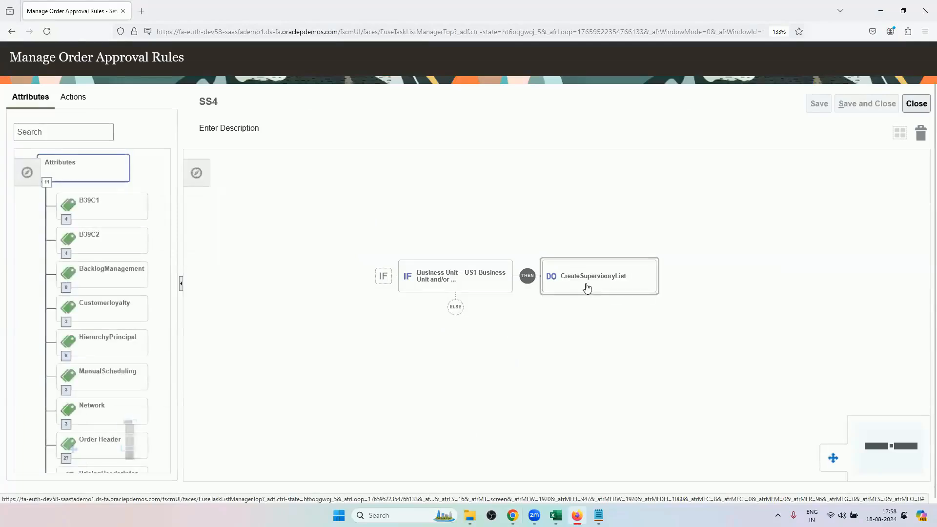
left_click(576, 286)
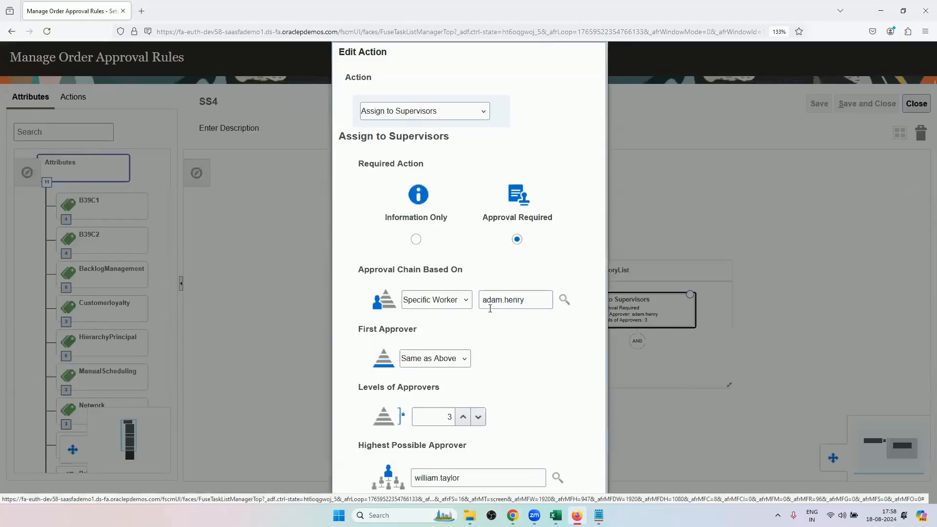
Review the approval chain, levels and highest possible approver of the Assign to Supervisors action, and close rule SS4 without changes.
scroll(535, 368, "down", 1)
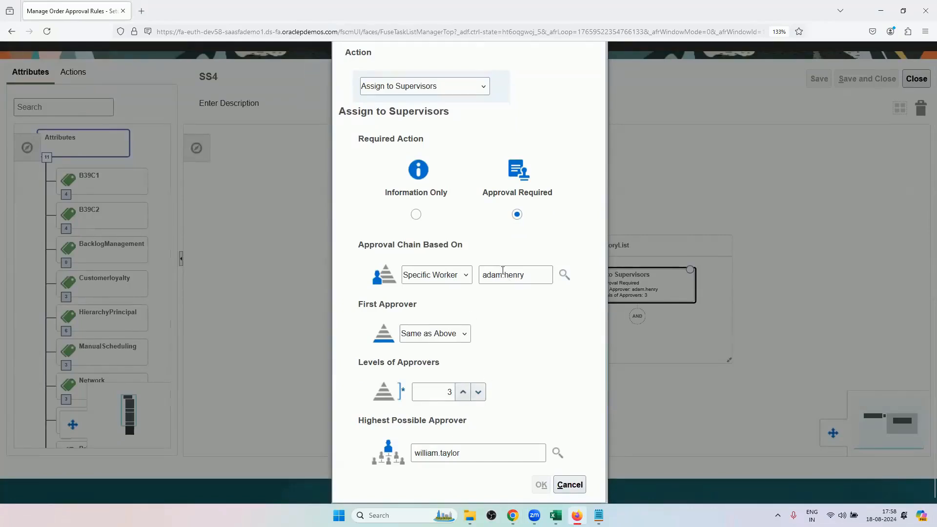
scroll(536, 450, "up", 2)
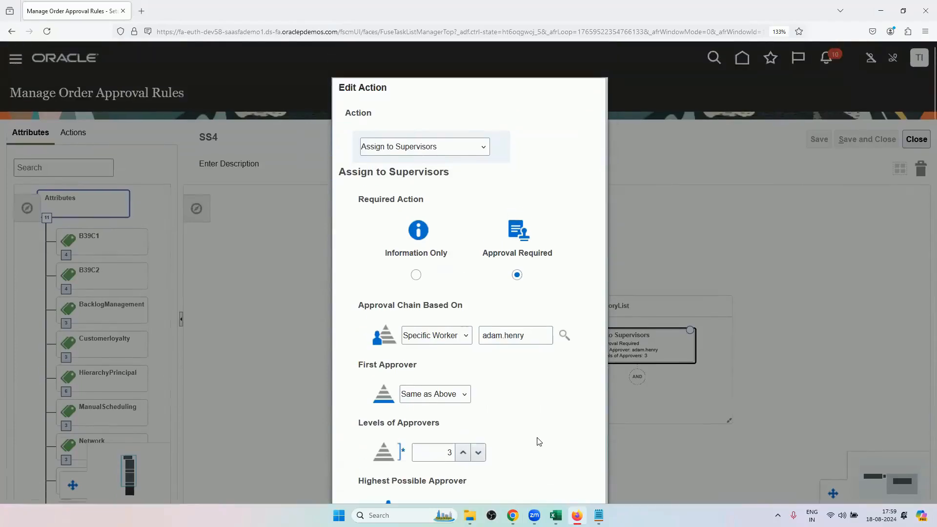
scroll(537, 442, "down", 2)
left_click(582, 486)
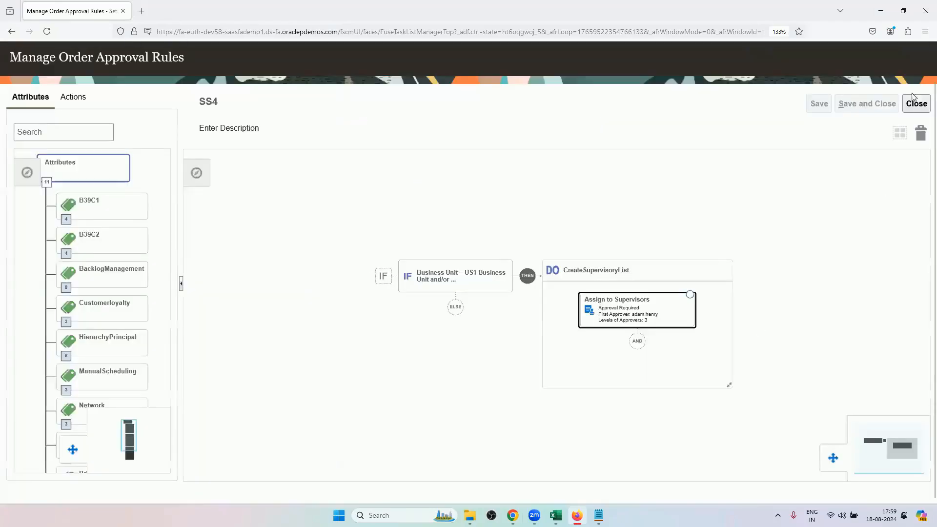
left_click(915, 103)
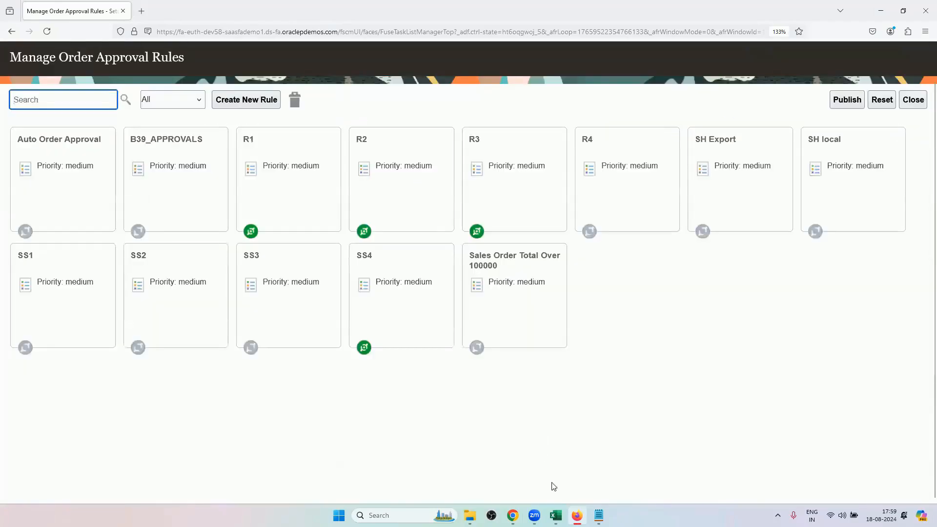
Switch to Excel and compare the individual and supervisory assignment tables for each order amount range with the Supervisory Hierarchy table.
left_click(557, 480)
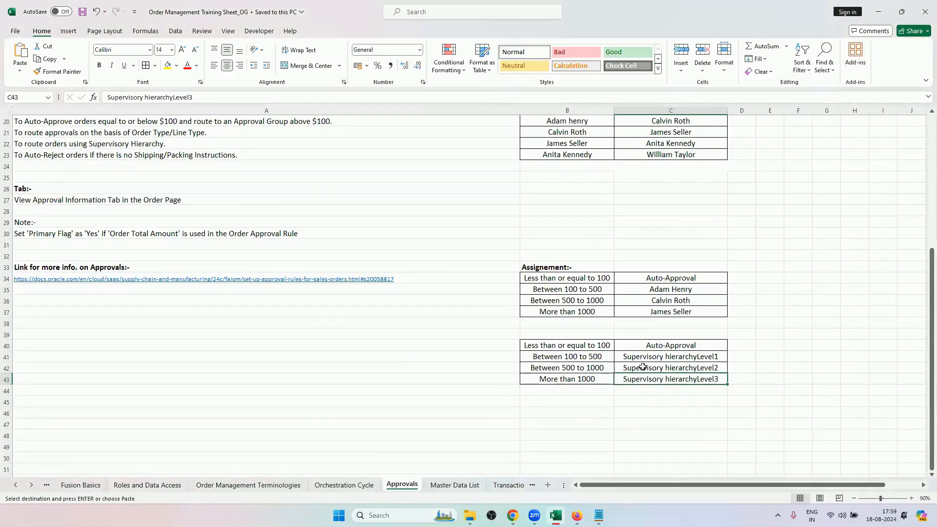
left_click_drag(590, 276, 664, 384)
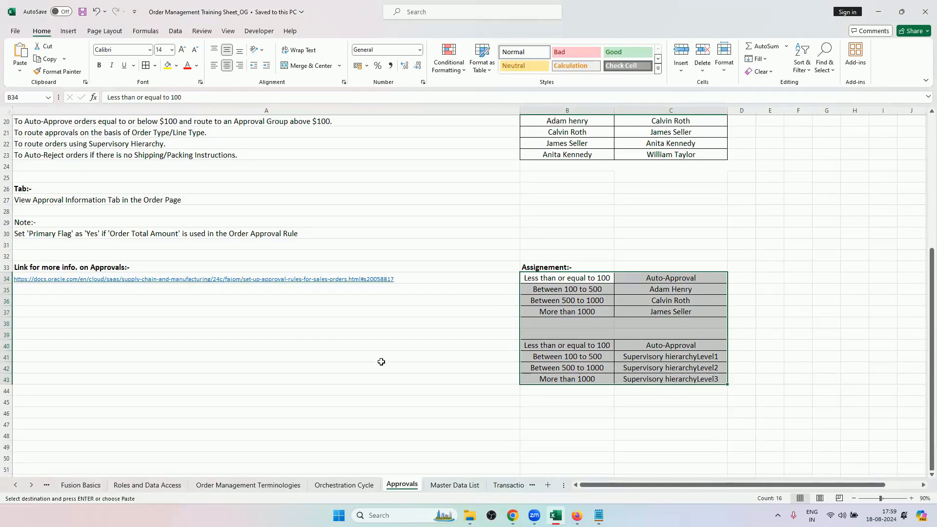
scroll(386, 361, "up", 2)
scroll(399, 341, "up", 2)
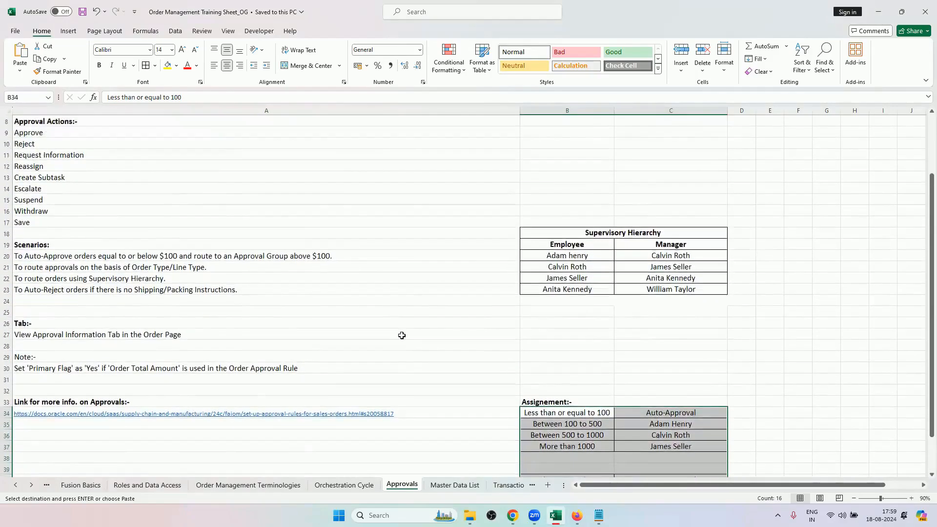
scroll(402, 336, "down", 4)
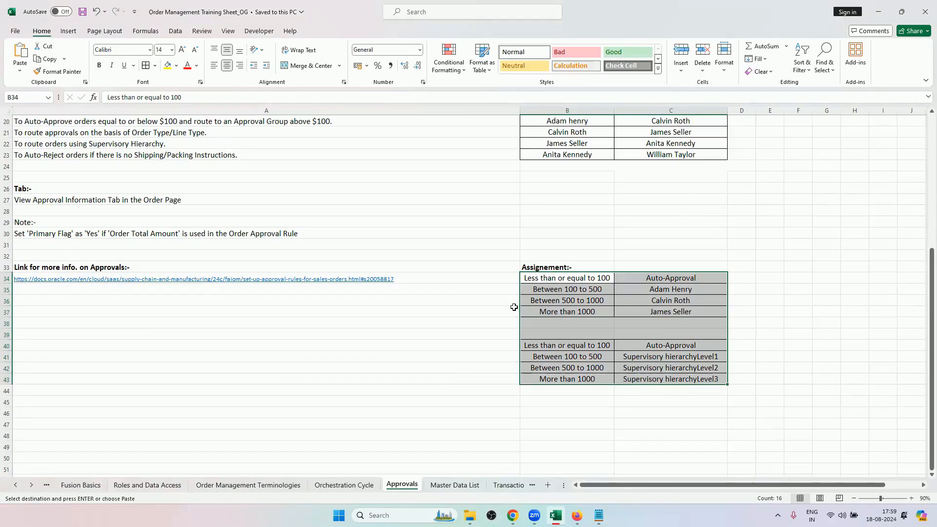
left_click(592, 356)
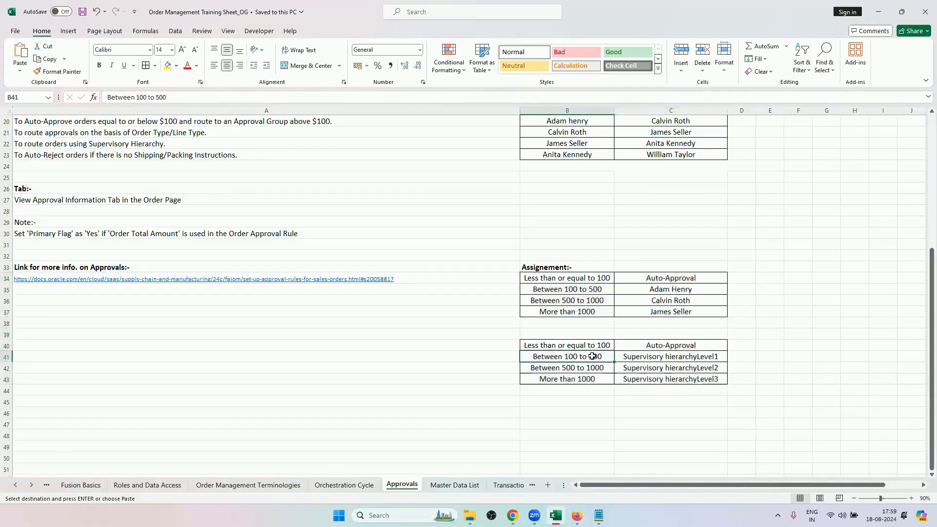
left_click(630, 345)
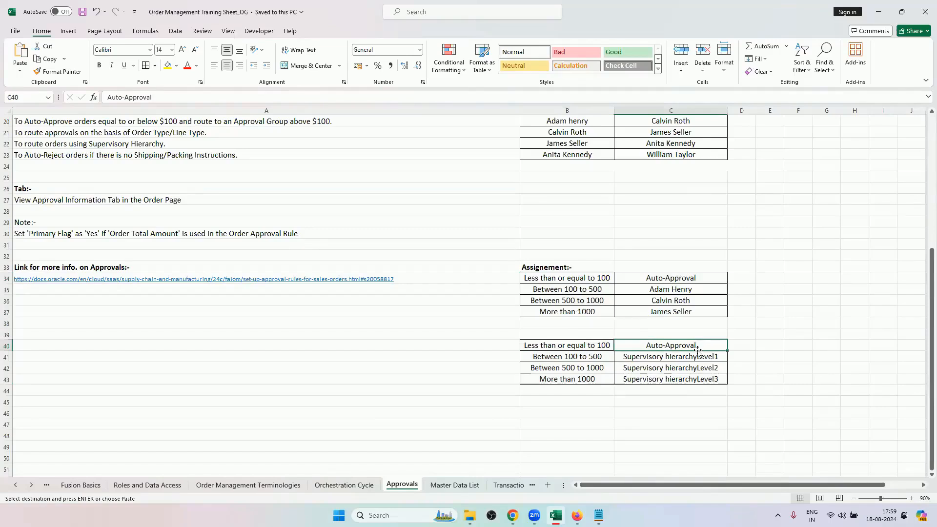
left_click_drag(678, 278, 674, 313)
Switch to Firefox, open rule R3 for editing, and expand its Assign to Individual block to view the assignee.
mouse_move(577, 515)
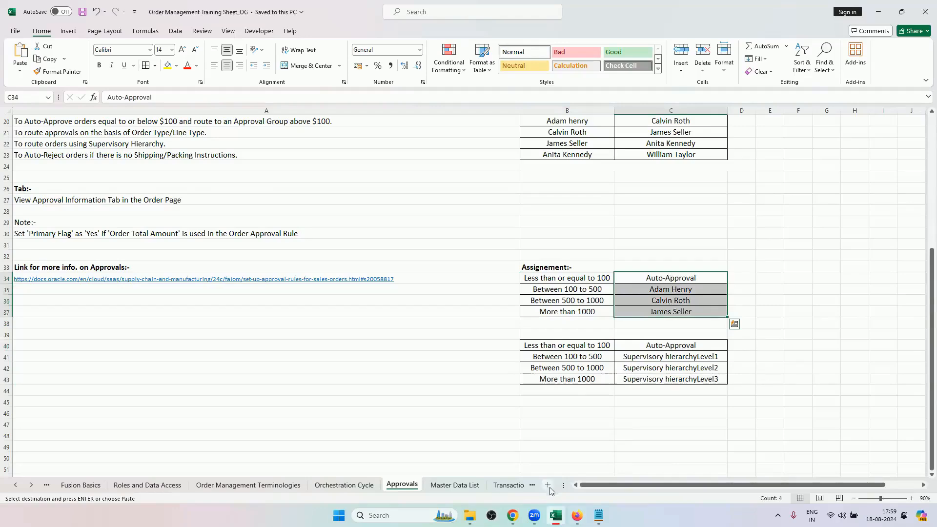
left_click(575, 429)
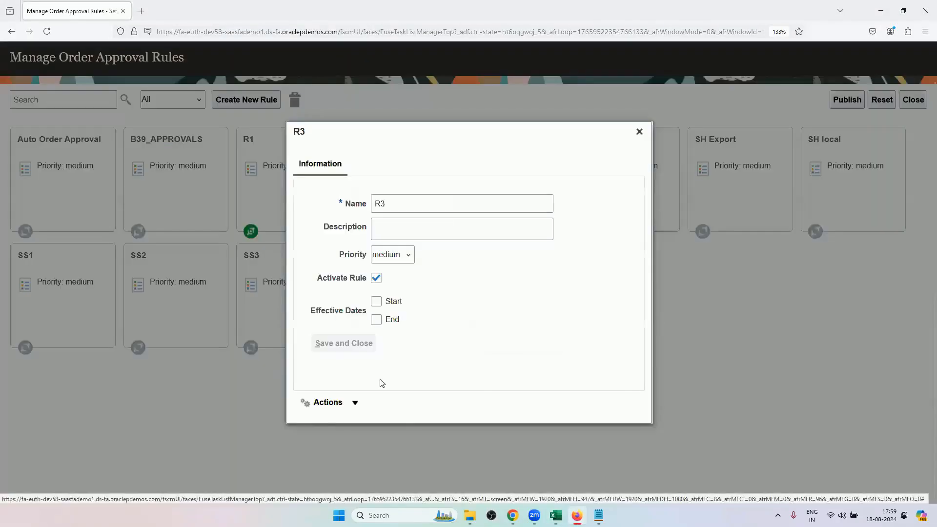
left_click(355, 404)
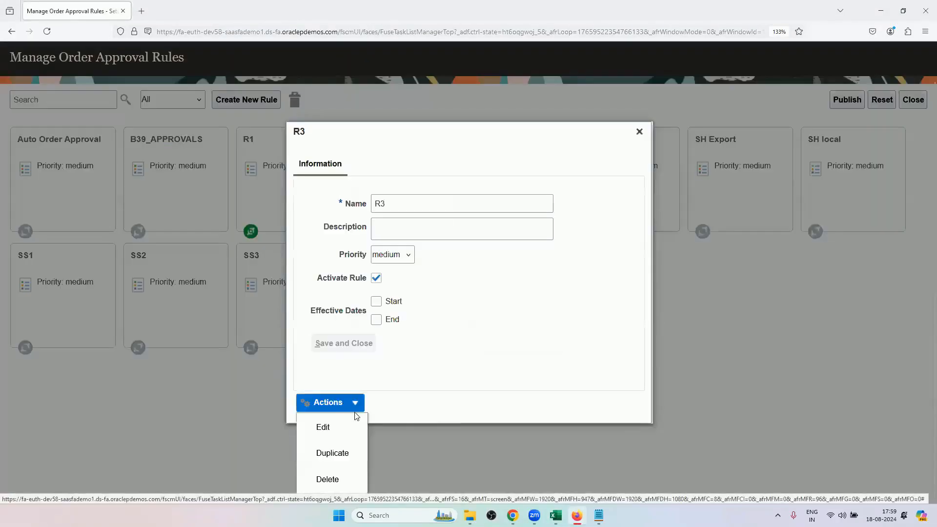
left_click(349, 436)
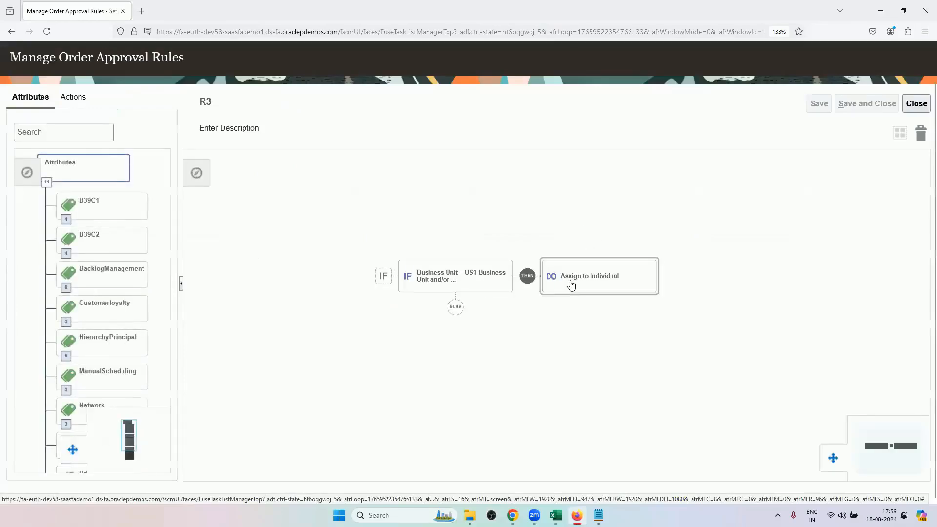
left_click(572, 283)
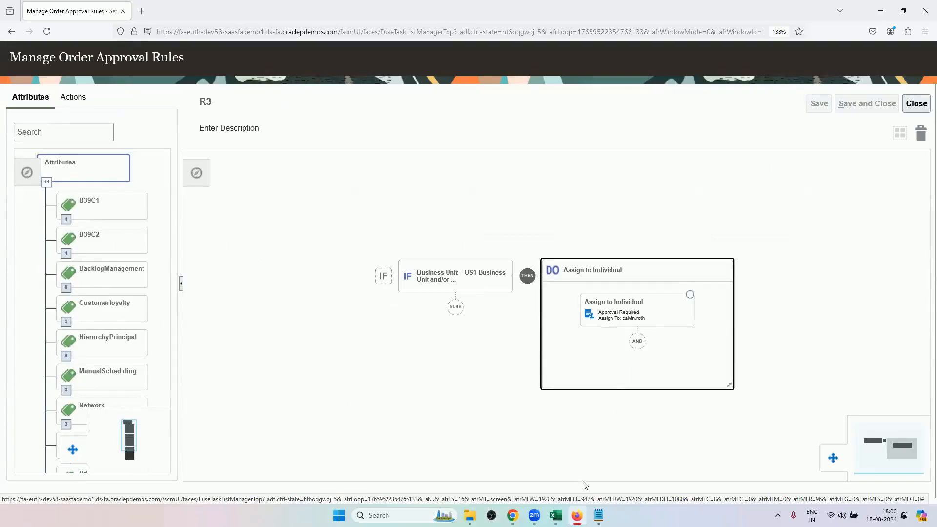
Switch to Excel and compare the individual approvers for the 500 to 1000 and More than 1000 ranges with Supervisory hierarchyLevel3.
left_click(556, 516)
left_click(574, 292)
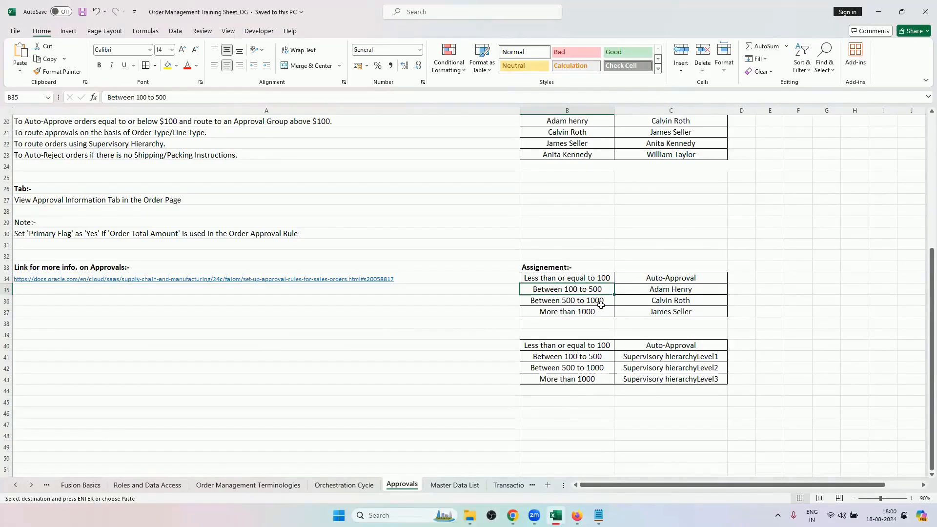
left_click(652, 301)
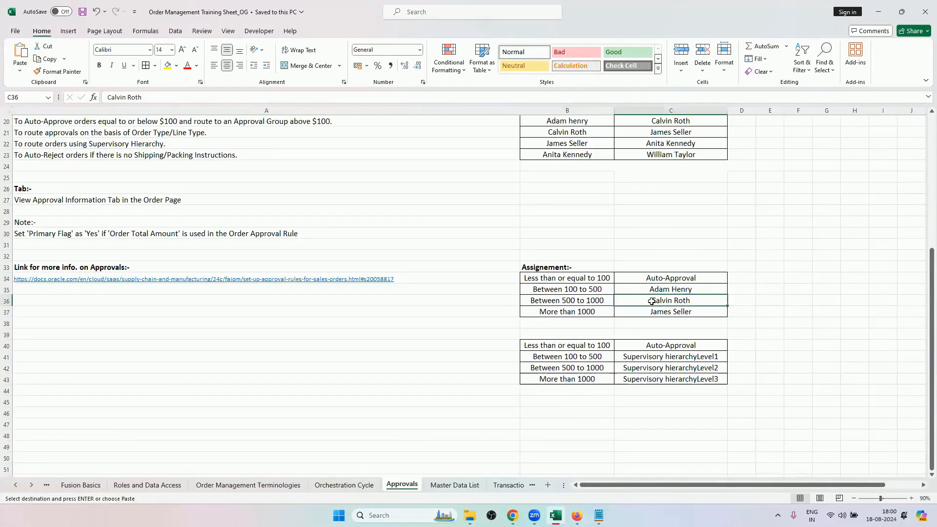
left_click(597, 311)
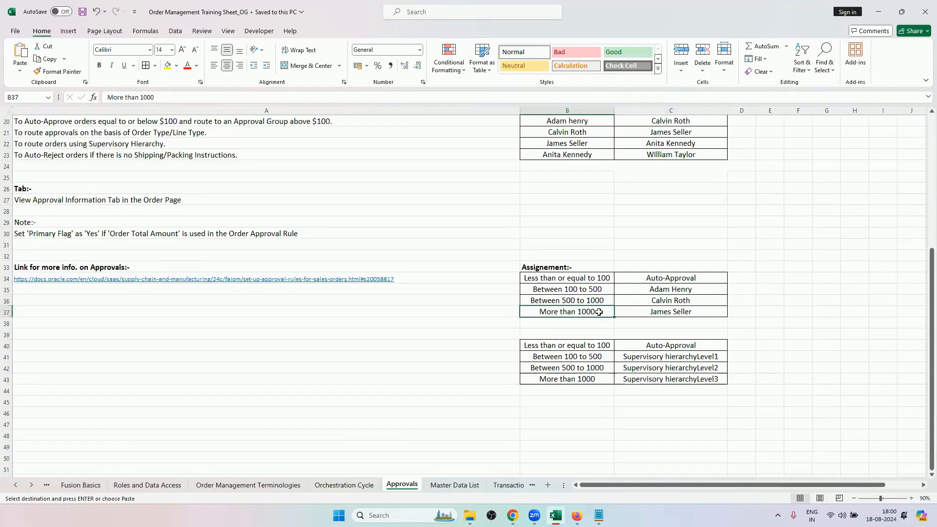
left_click(645, 311)
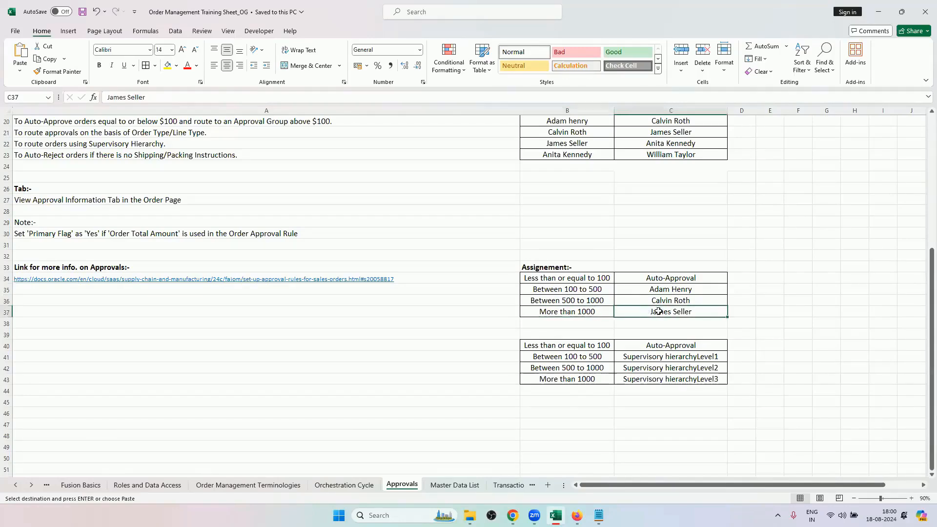
left_click(650, 379)
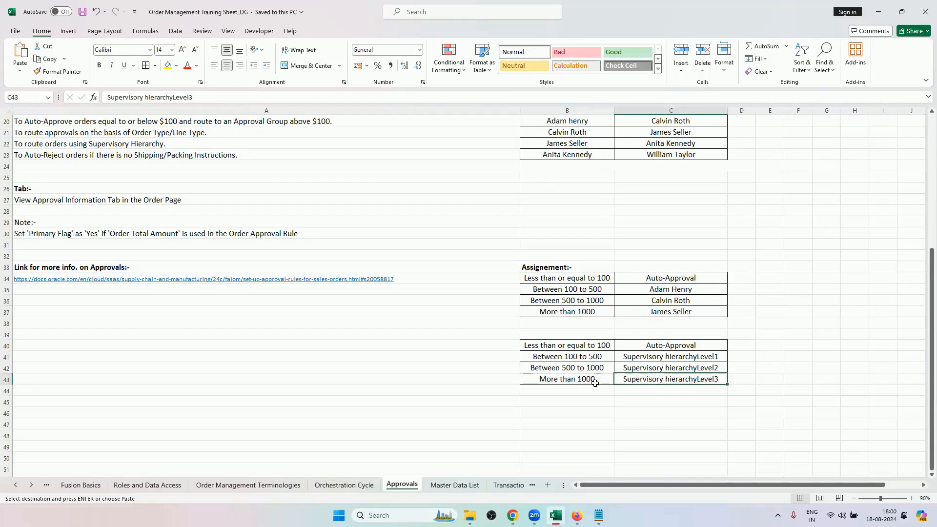
Switch to Chrome and check the assignment reason of the participants in the order's approval chain.
mouse_move(513, 515)
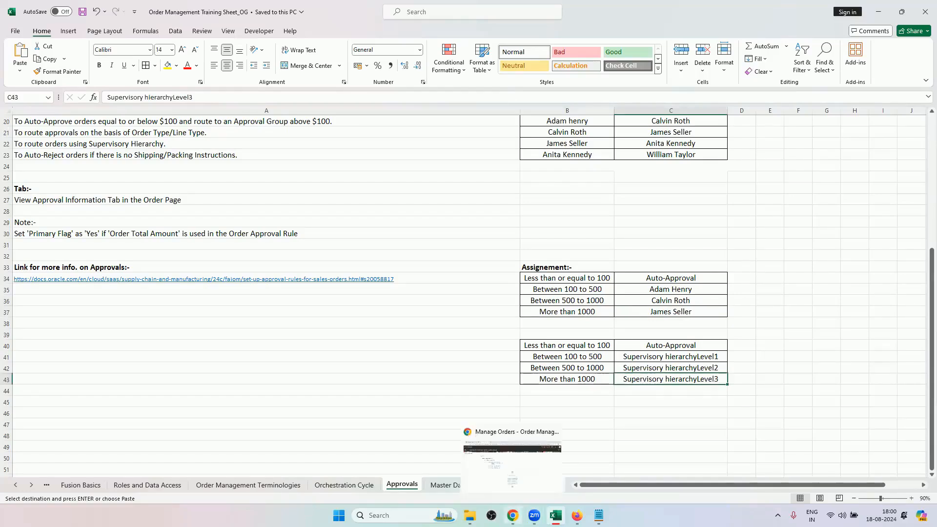
left_click(511, 463)
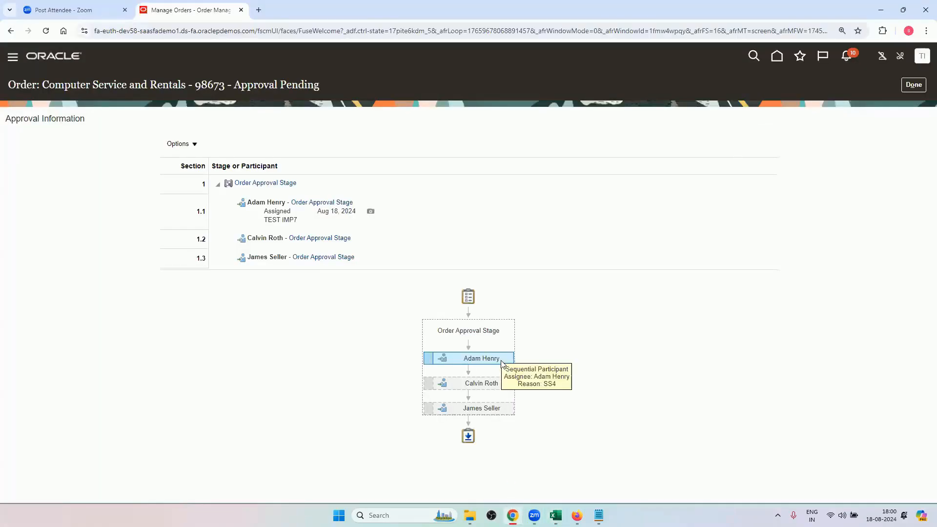
mouse_move(502, 386)
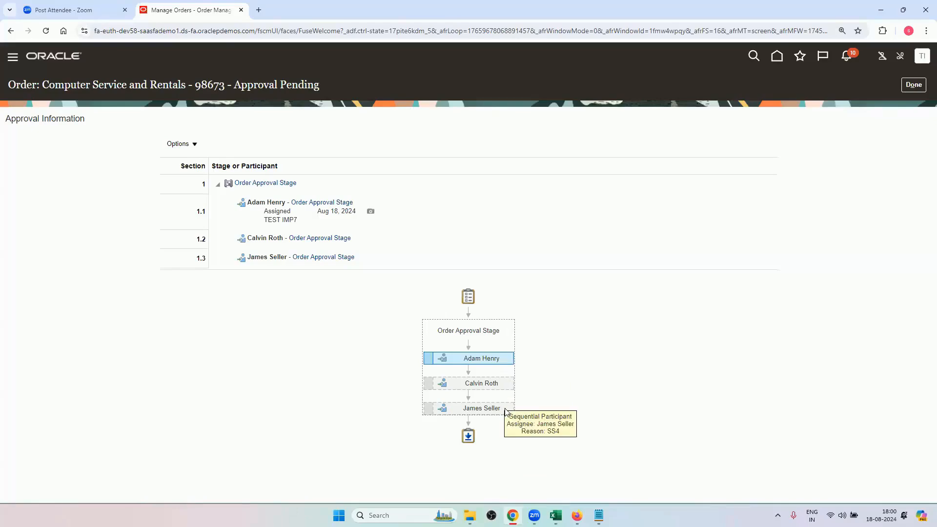
Switch to Firefox, close rule R3, and view the information and available actions of rule SS4 before dismissing it.
left_click(577, 515)
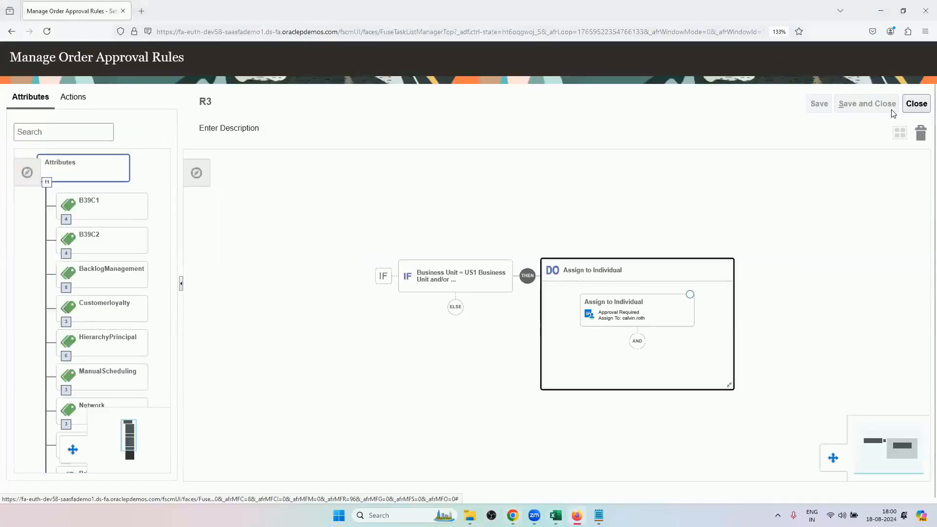
left_click(915, 103)
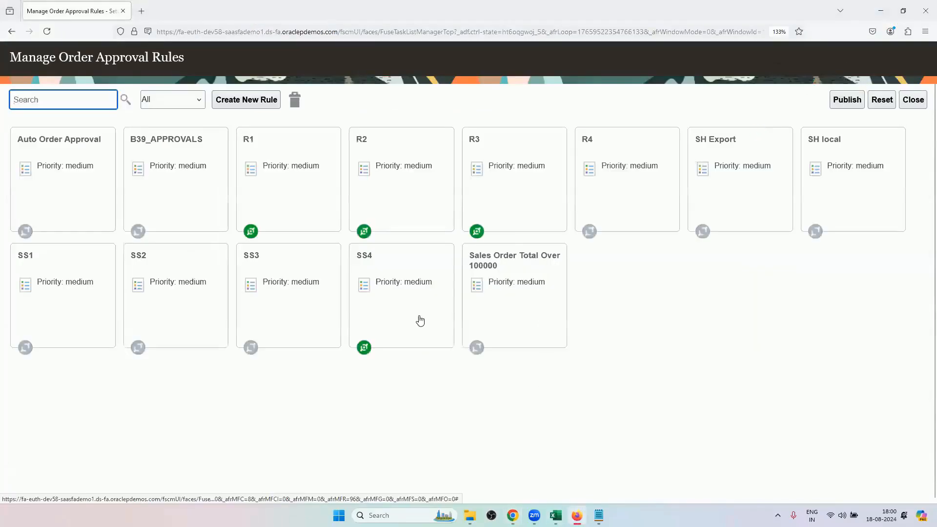
left_click(408, 303)
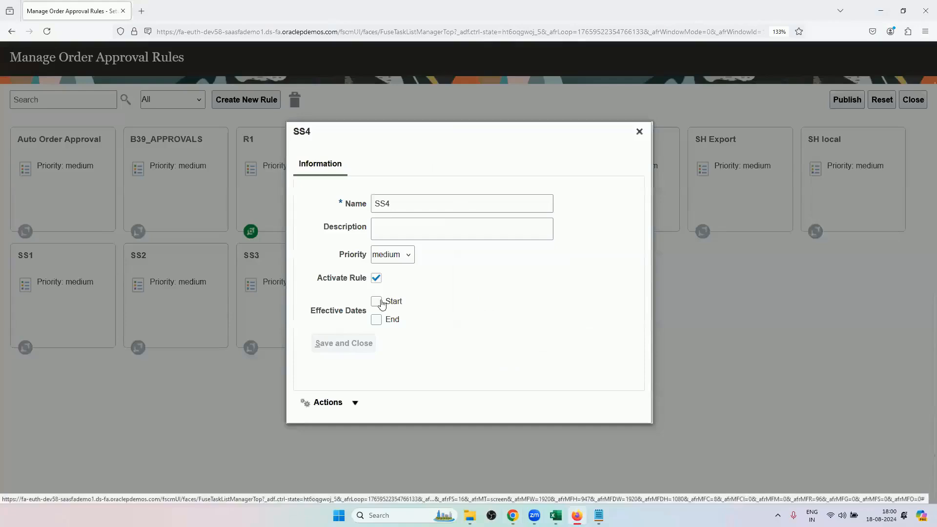
left_click(342, 400)
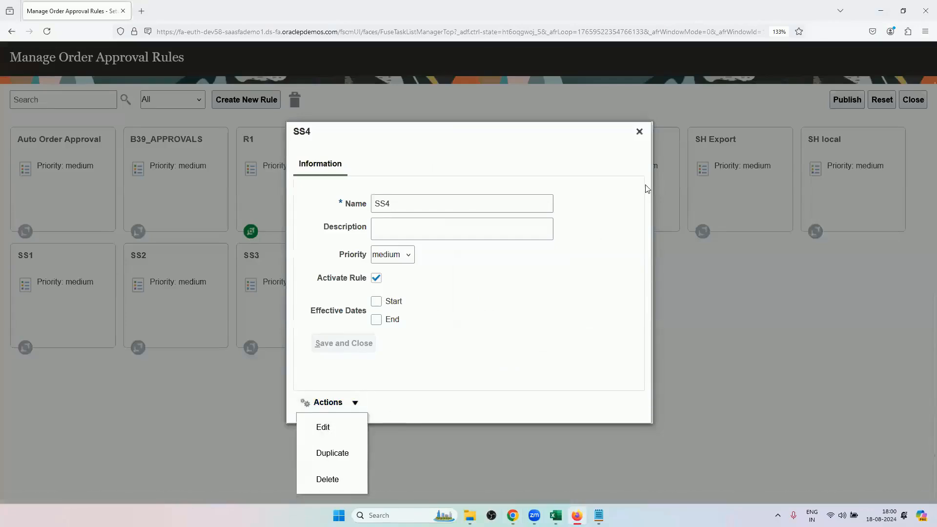
left_click(641, 132)
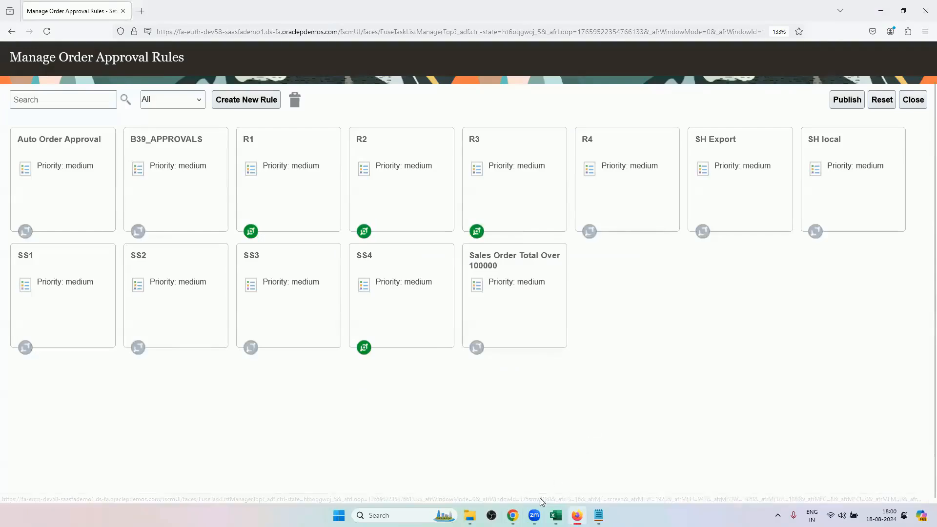
Recheck the assignment tables in Excel, return to Firefox, and show the action types available for rule R3's Assign to Individual action.
left_click(555, 516)
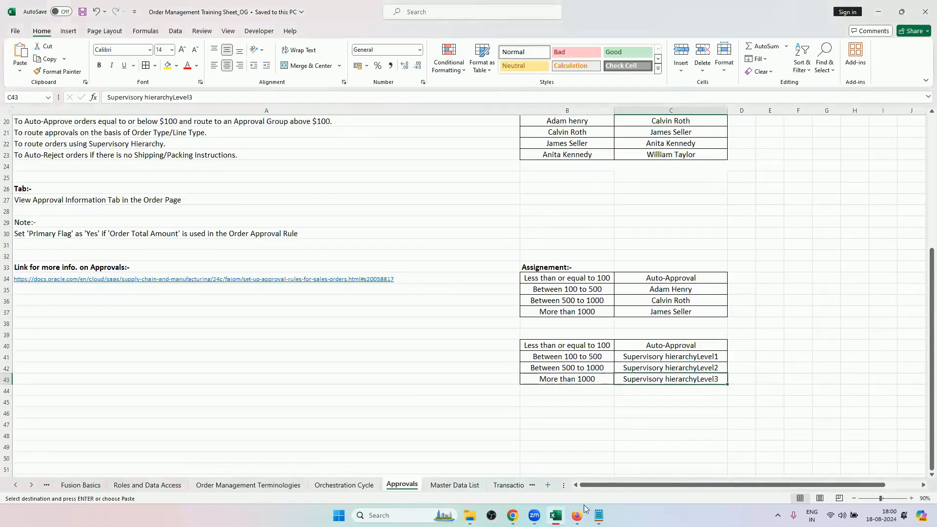
mouse_move(577, 515)
left_click(576, 515)
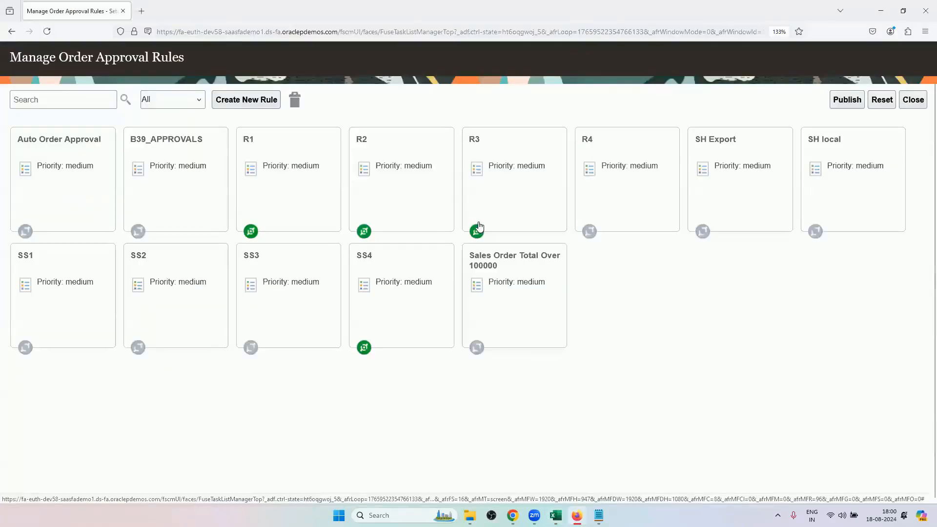
left_click(504, 214)
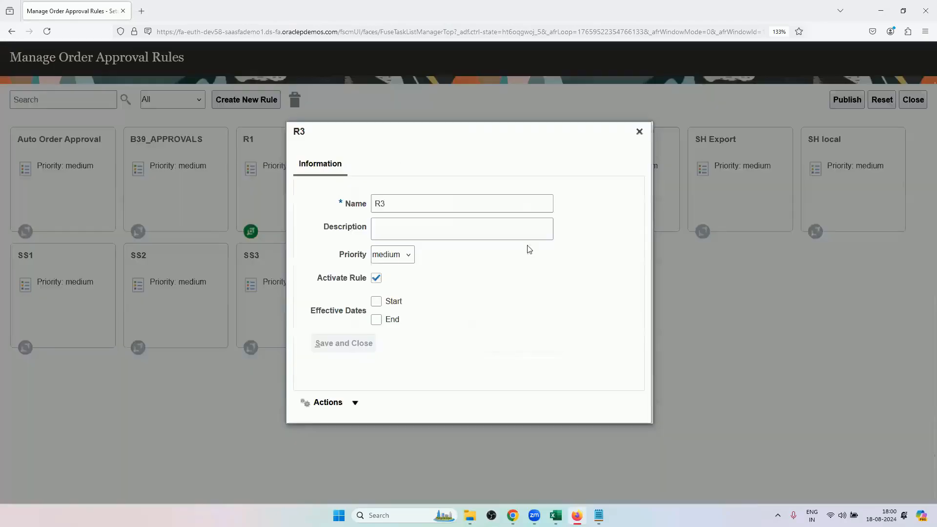
left_click(354, 402)
left_click(319, 429)
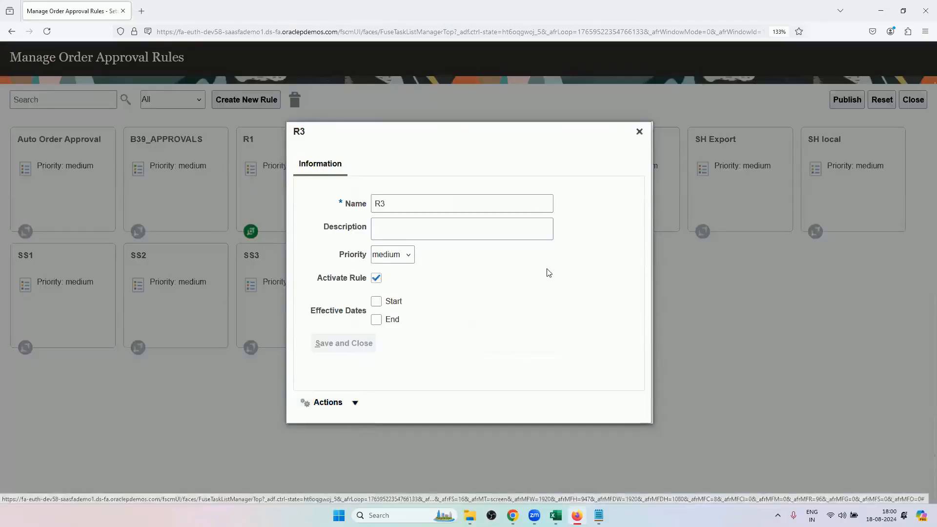
left_click(575, 290)
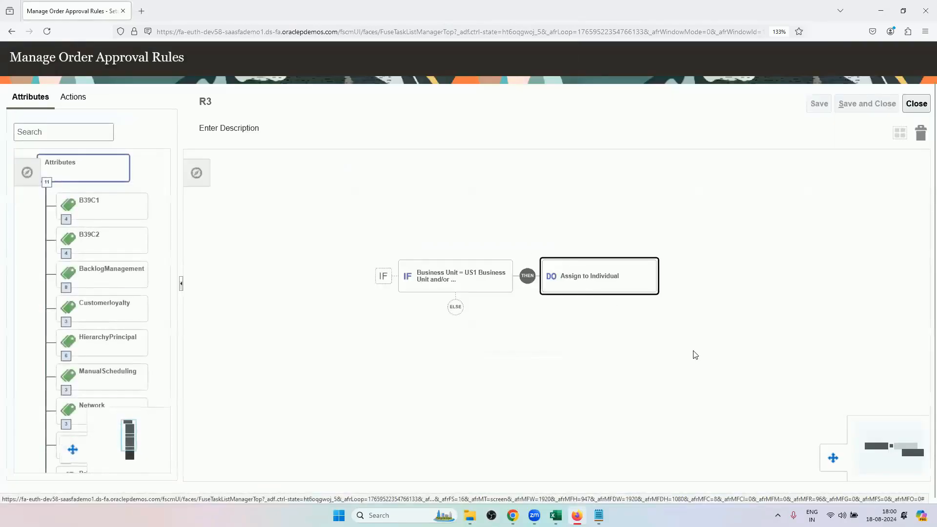
double_click(639, 318)
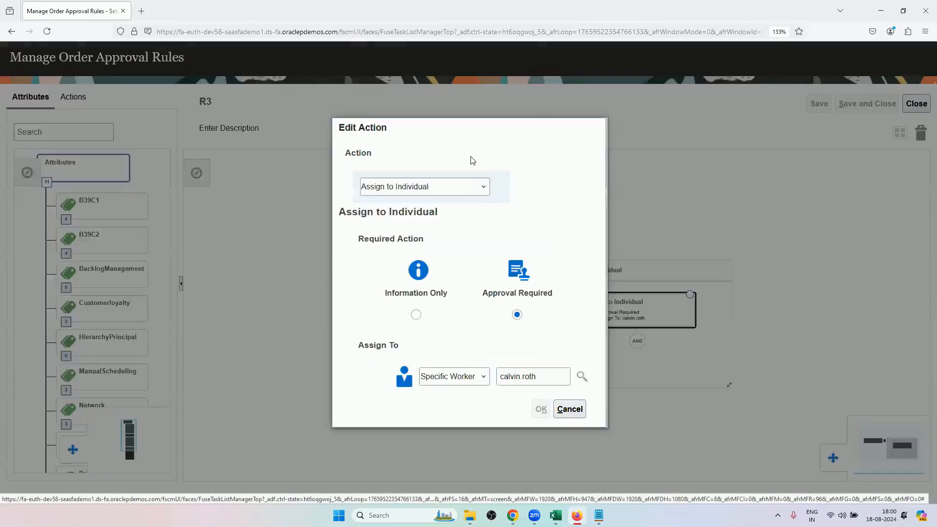
left_click(382, 186)
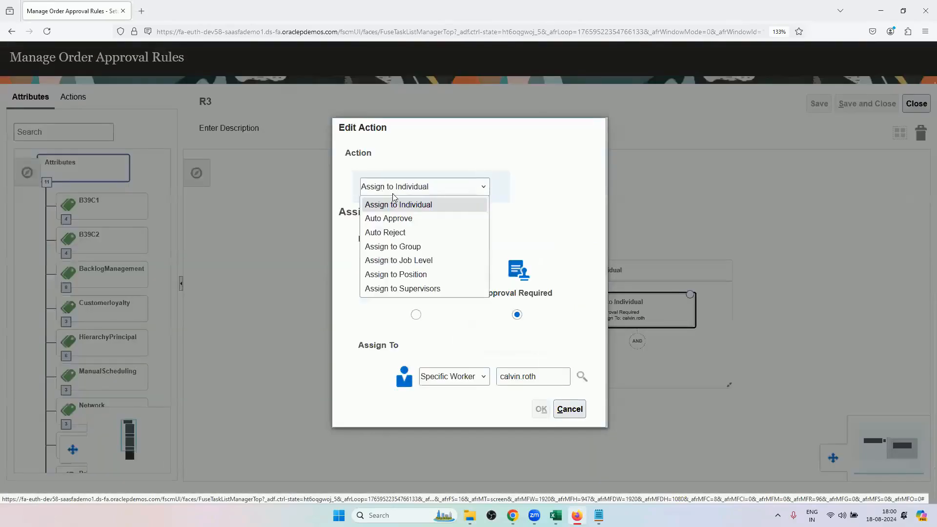
Leave rule R3's action unchanged, open rule SS4 for editing, and review the settings of its Assign to Supervisors action.
left_click(440, 210)
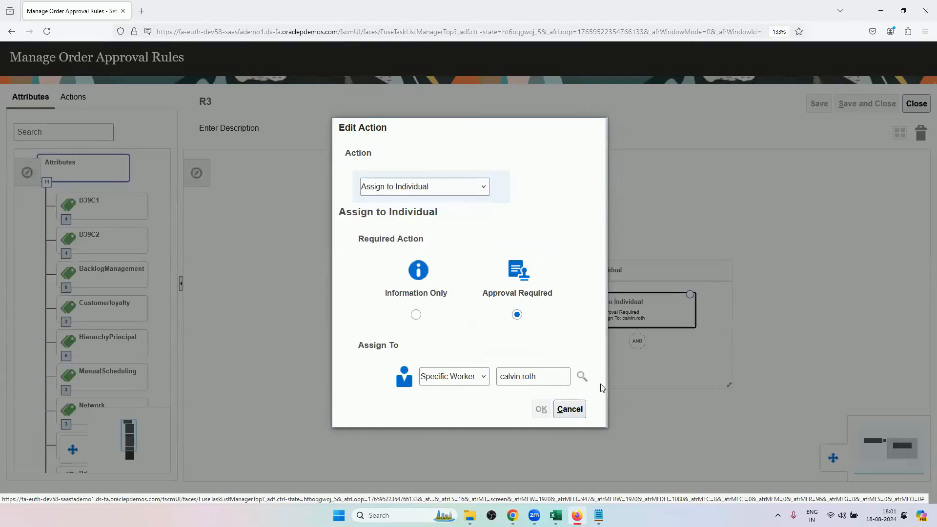
left_click(583, 412)
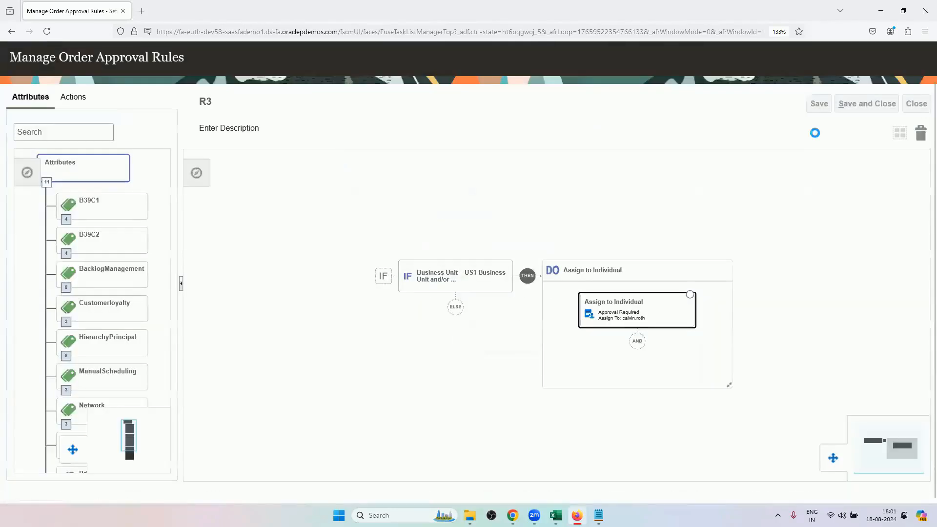
left_click(395, 311)
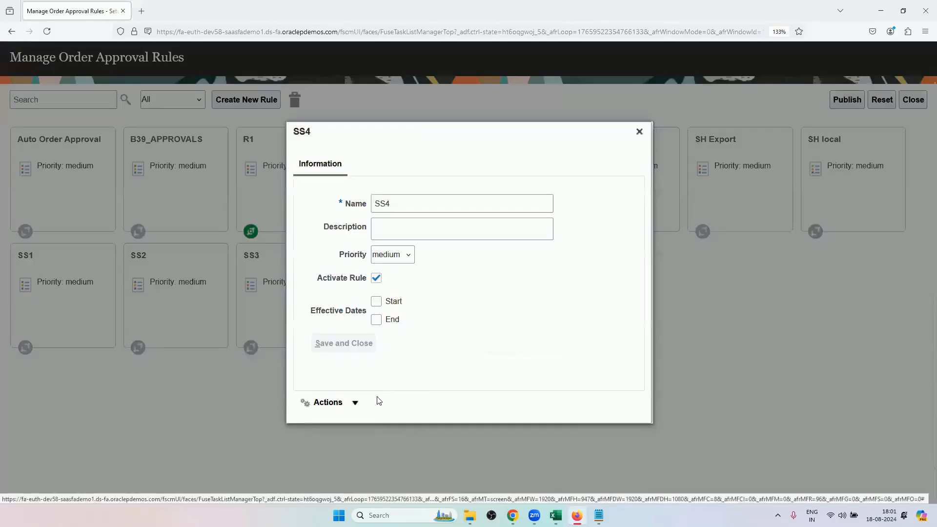
left_click(344, 403)
left_click(344, 426)
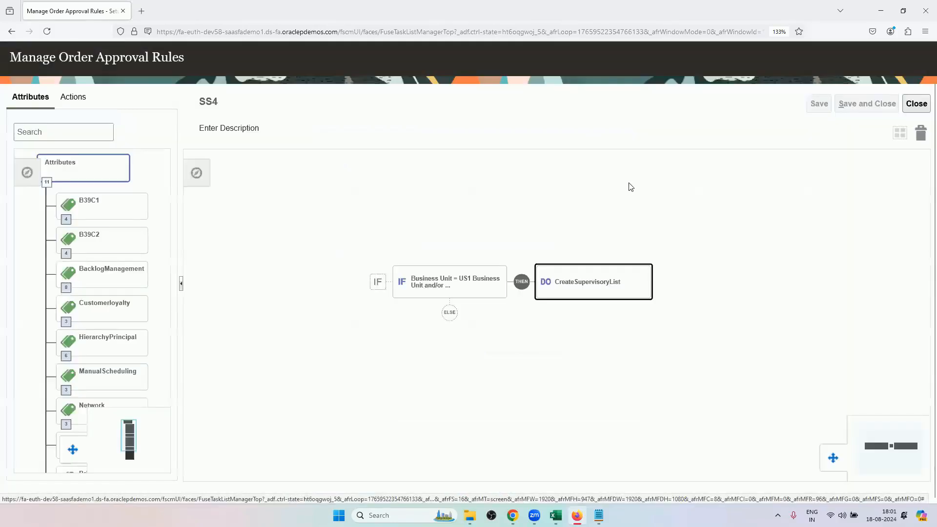
left_click_drag(609, 279, 582, 294)
left_click(549, 291)
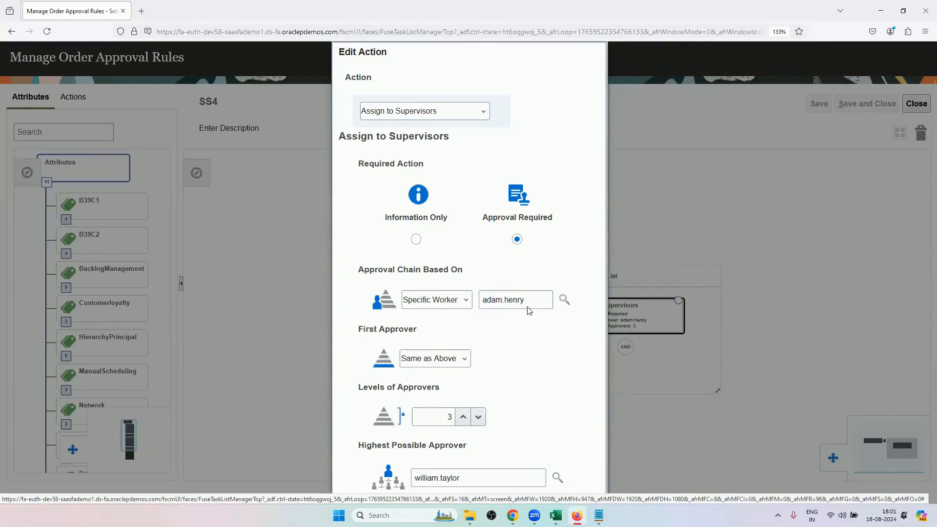
scroll(516, 359, "down", 1)
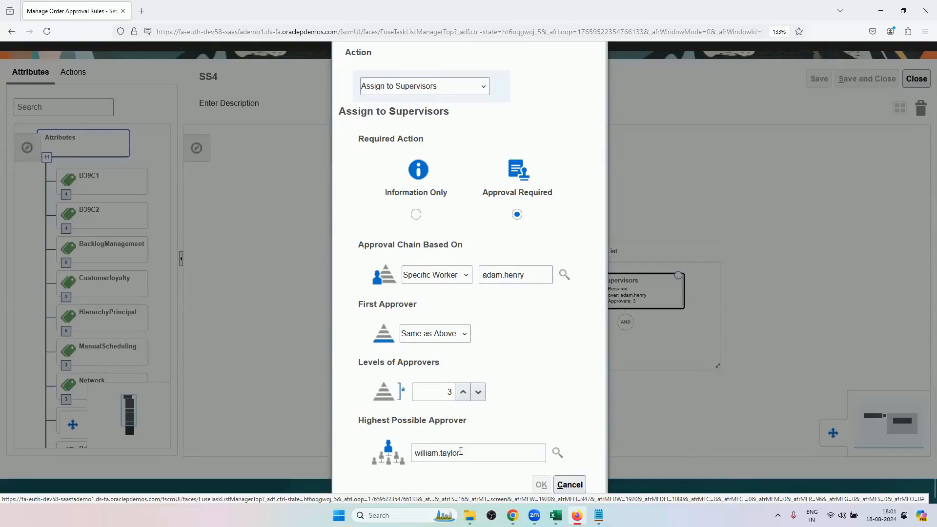
Switch to Chrome and check the sequence of approvers in the order's approval stage.
mouse_move(555, 515)
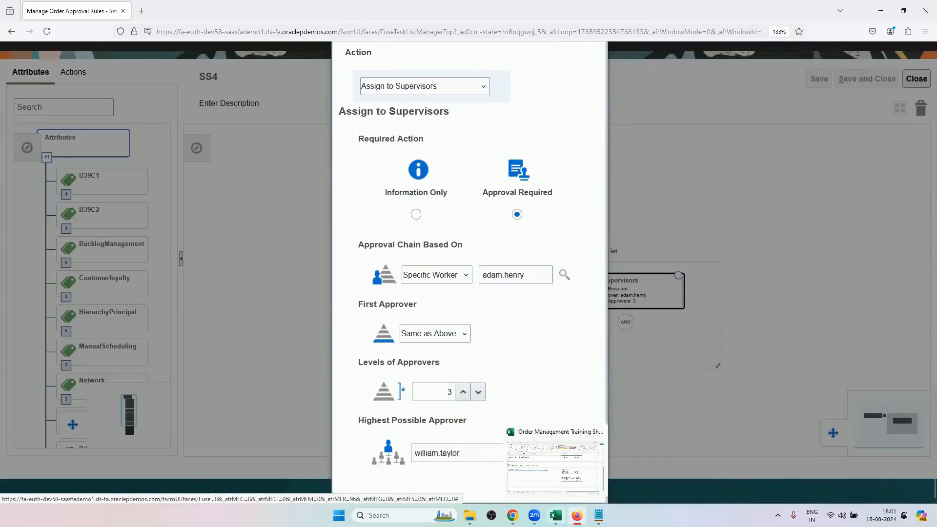
left_click(513, 515)
mouse_move(505, 360)
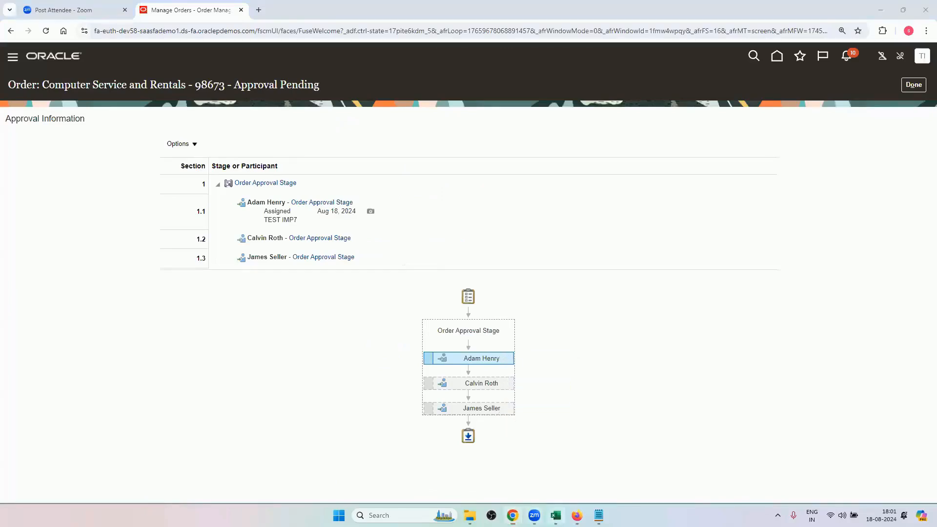
Switch to Excel and trace the employees and the last employee's manager in the Supervisory Hierarchy table.
key("alt+Tab")
scroll(617, 273, "up", 4)
left_click_drag(600, 255, 592, 283)
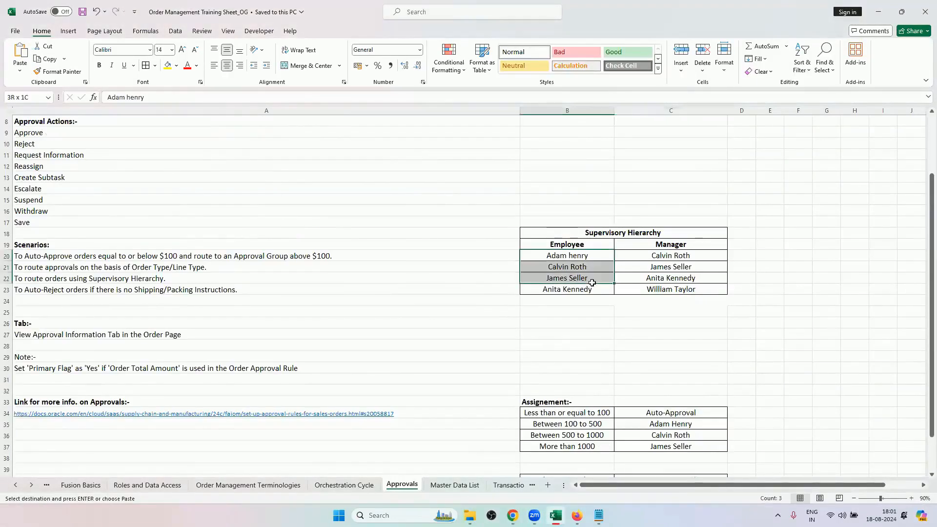
scroll(589, 352, "down", 1)
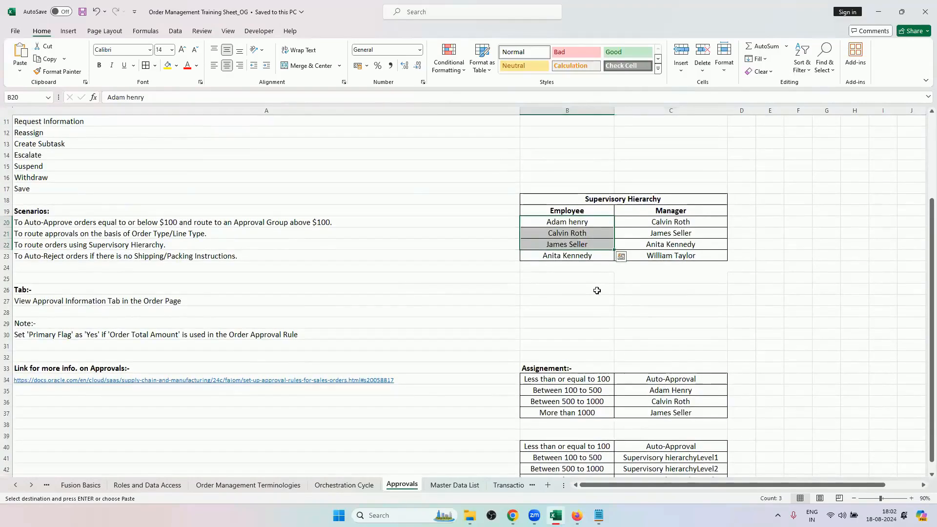
left_click(596, 290)
left_click_drag(597, 221, 591, 253)
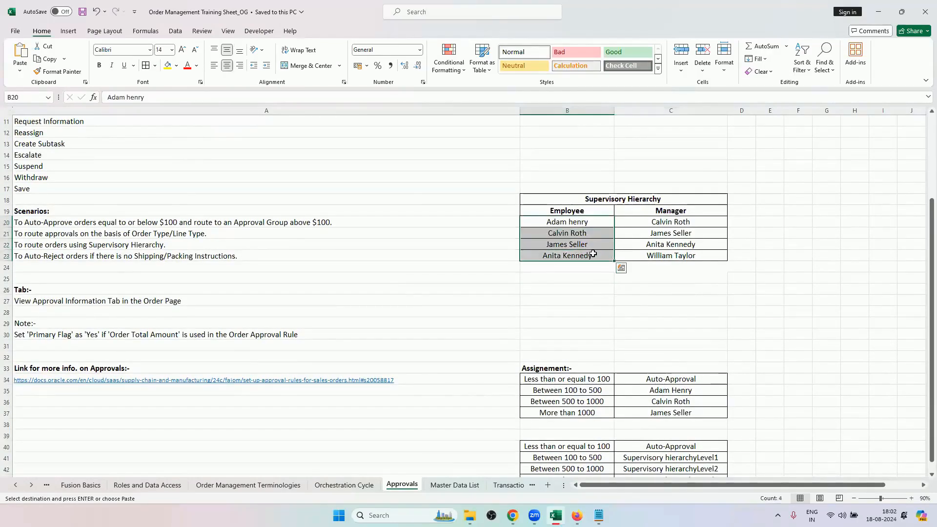
left_click(664, 255)
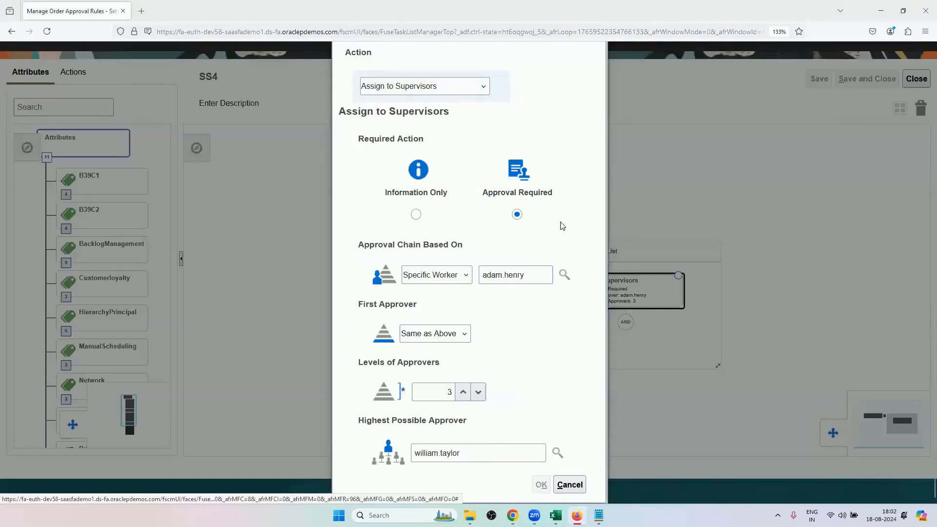
Return to Firefox, cancel editing SS4's Assign to Supervisors action, and close the rule.
scroll(558, 224, "up", 2)
scroll(587, 391, "down", 2)
left_click(573, 484)
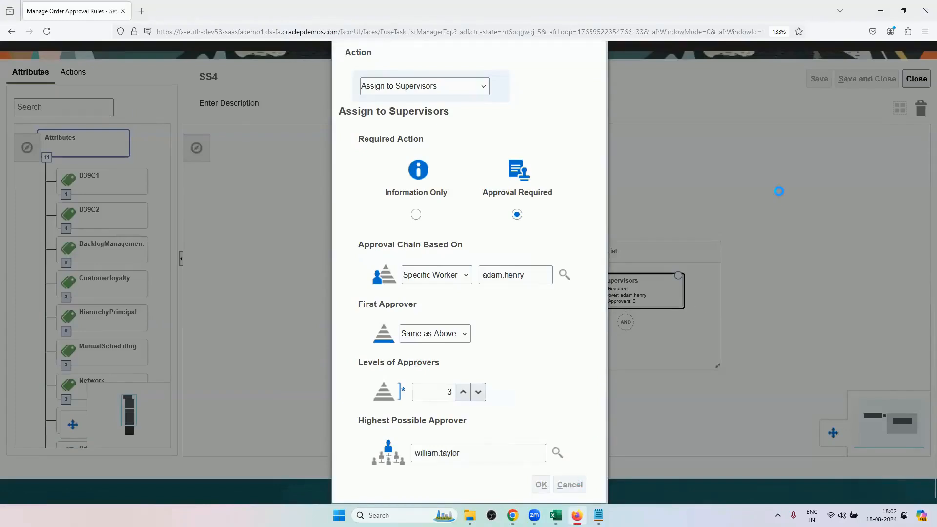
left_click(911, 104)
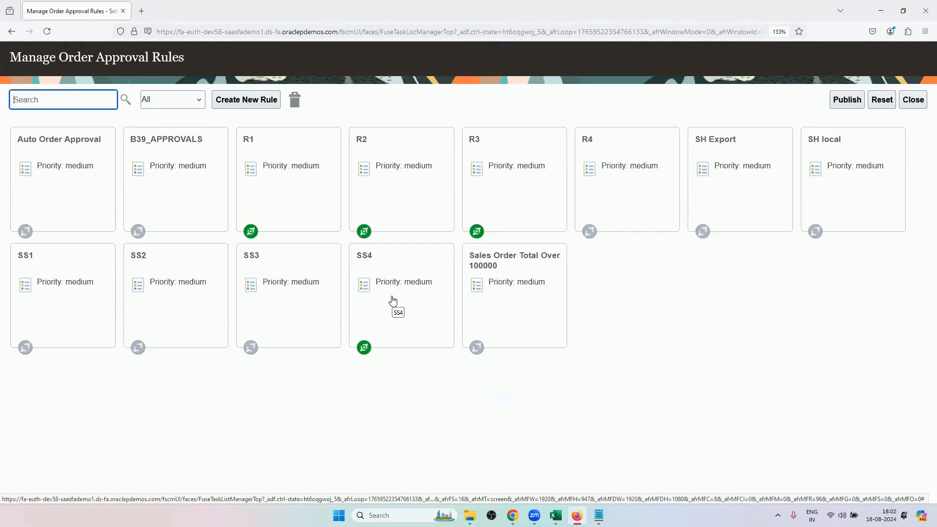
Examine the assignment tables in Excel and compare them with the order's approval chain in Chrome.
left_click(555, 515)
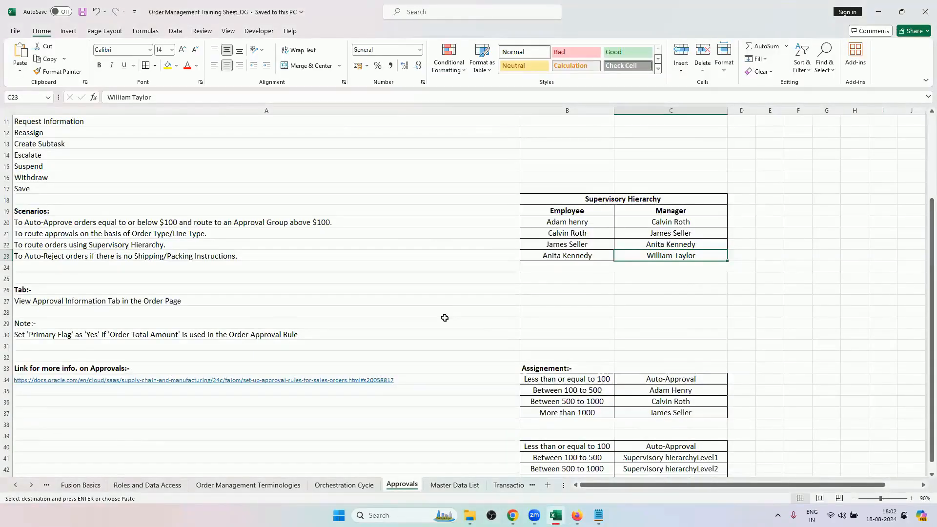
scroll(444, 317, "down", 1)
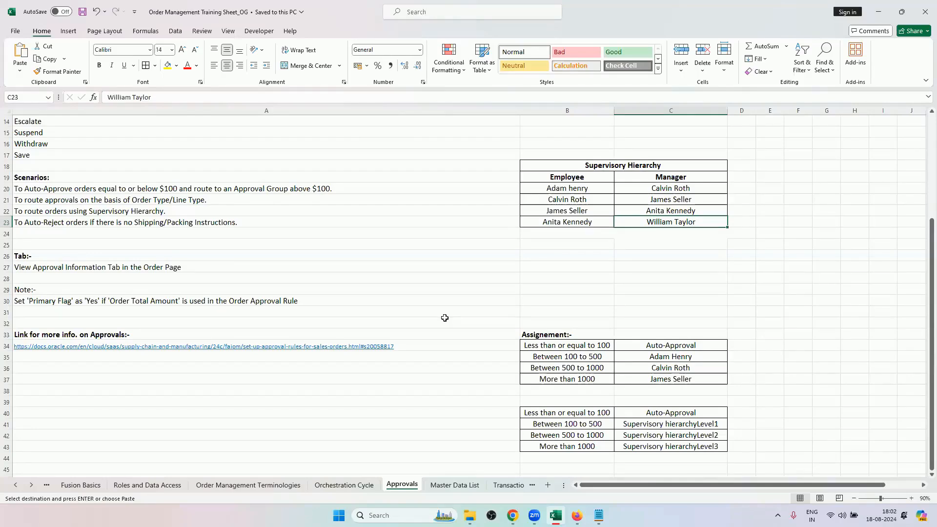
left_click(512, 515)
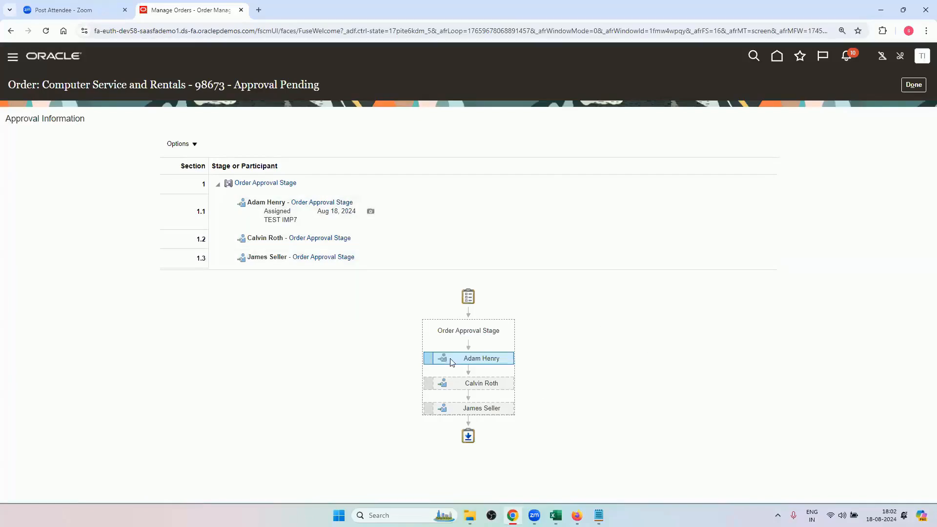
mouse_move(498, 407)
Compare the individual assignment table and the supervisory More than 1000 range in Excel with the approval chain in Chrome.
left_click(555, 514)
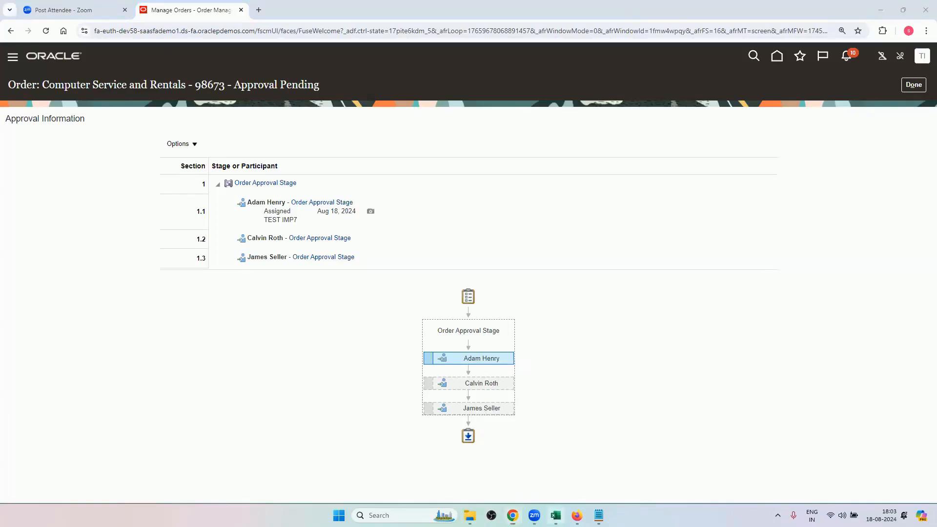
left_click_drag(570, 345, 656, 378)
scroll(567, 407, "down", 1)
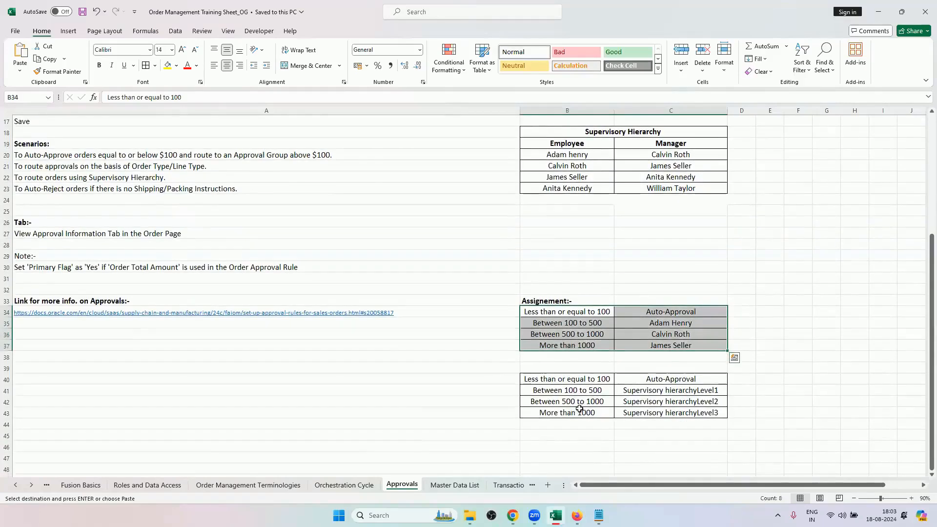
left_click(588, 414)
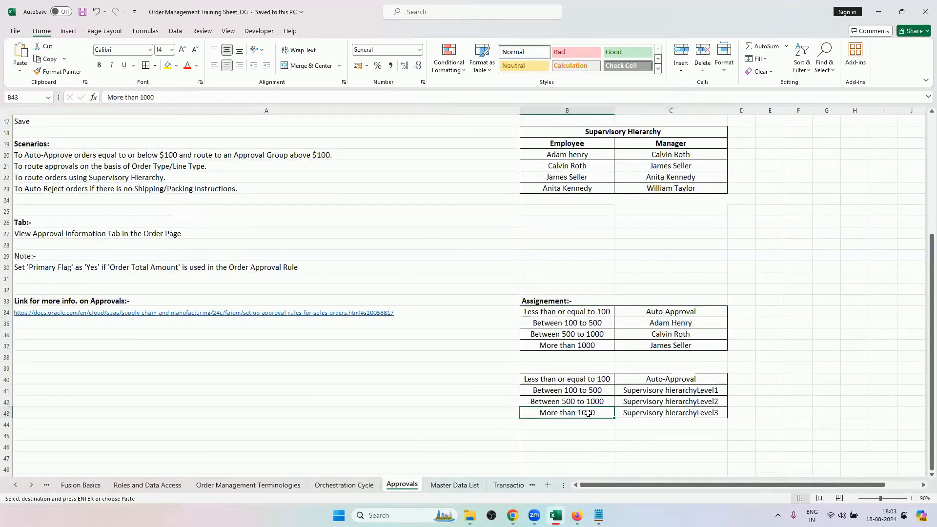
left_click(513, 516)
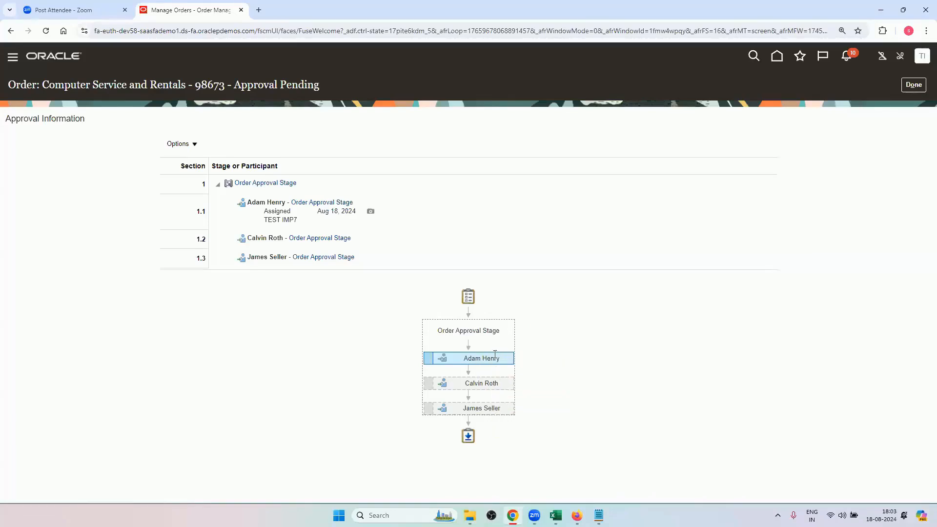
mouse_move(504, 385)
Switch to Excel and review the Approvals sheet's auto-approval scenario, approval actions, assignment tables and setup tasks.
left_click(556, 515)
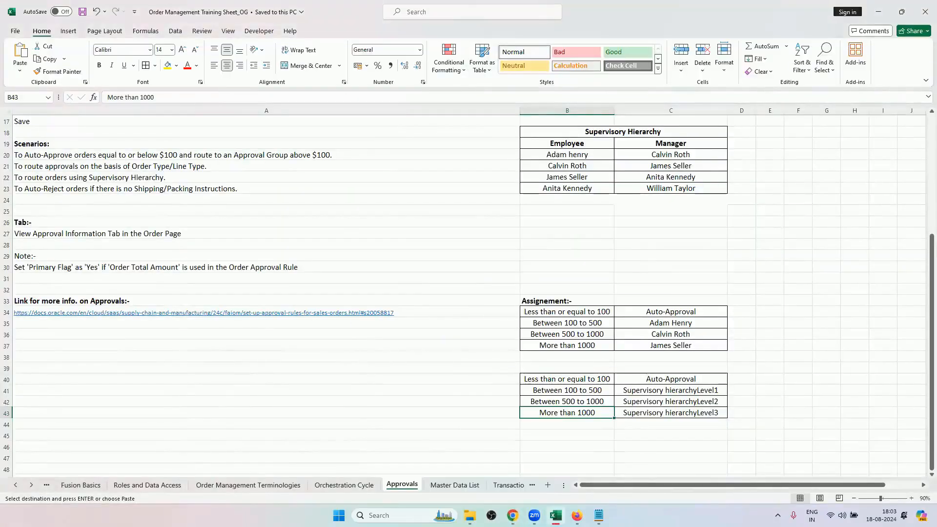
left_click(306, 155)
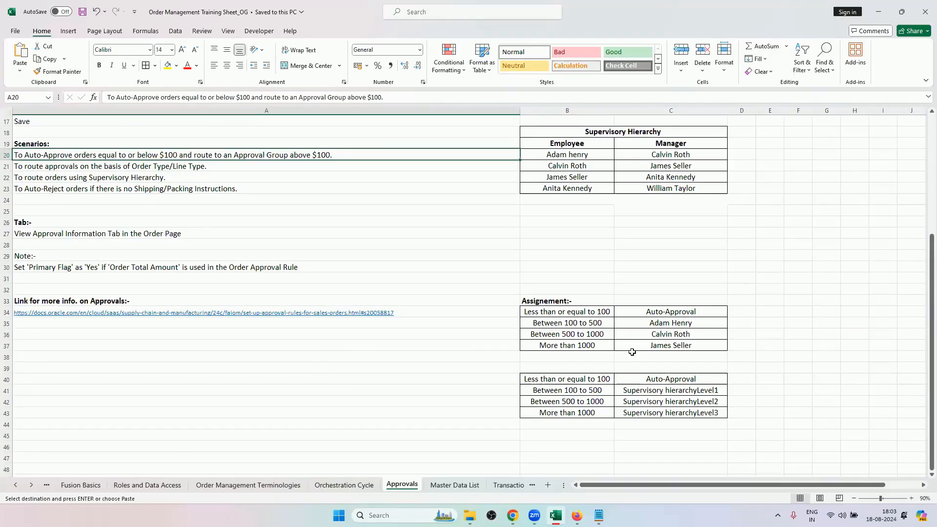
scroll(437, 403, "up", 2)
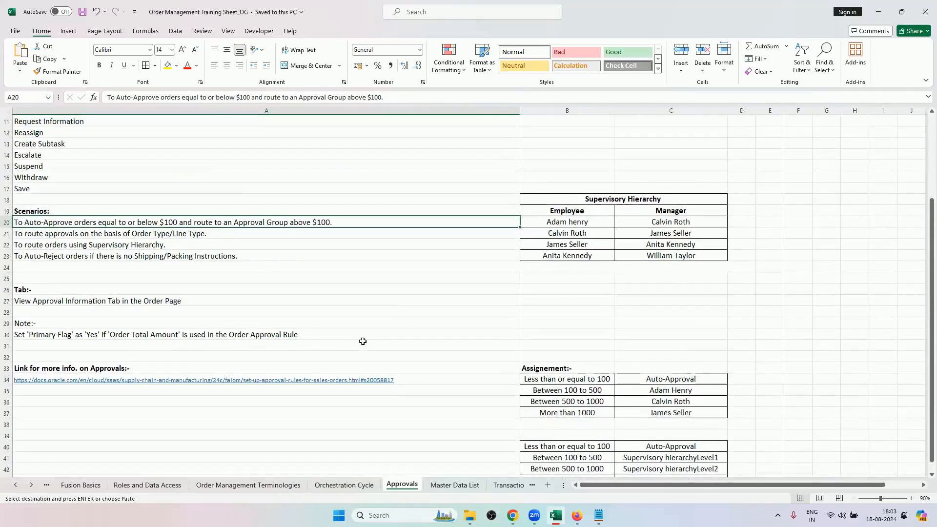
scroll(362, 339, "down", 2)
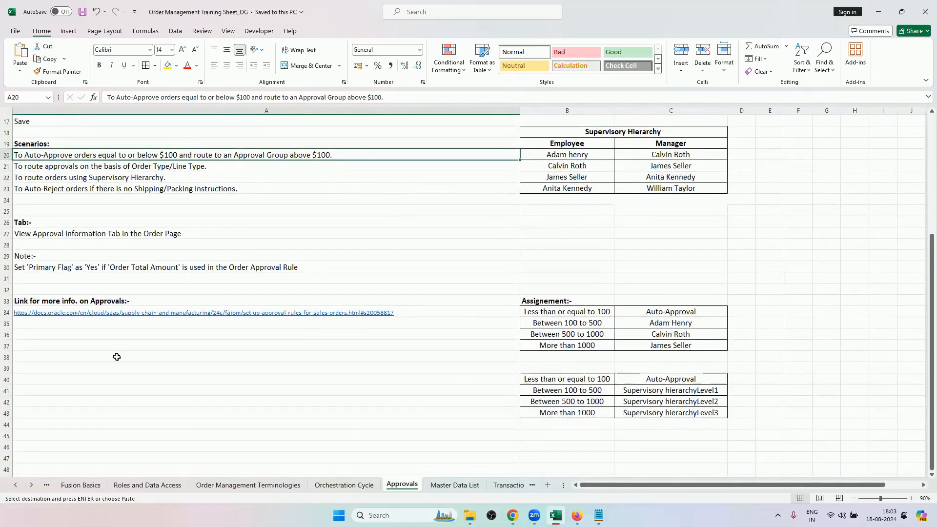
scroll(116, 358, "up", 4)
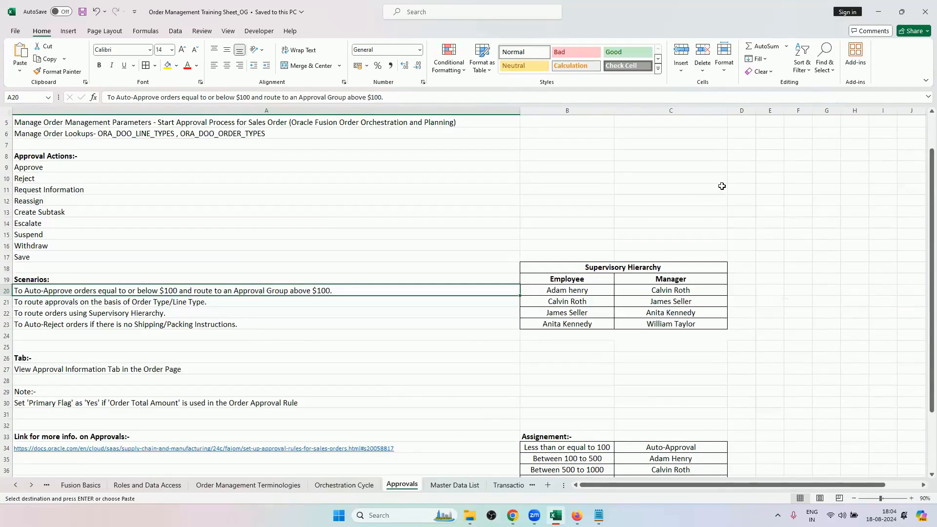
scroll(612, 338, "down", 2)
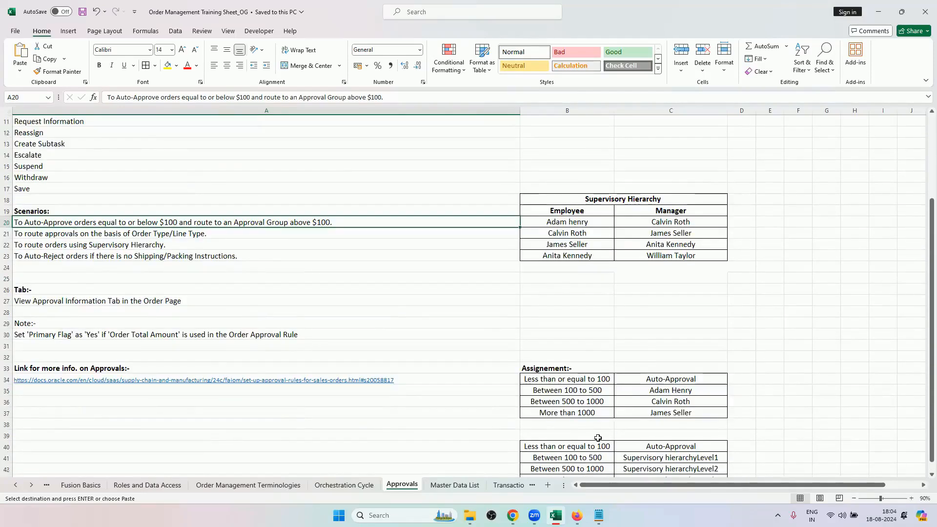
scroll(136, 340, "up", 4)
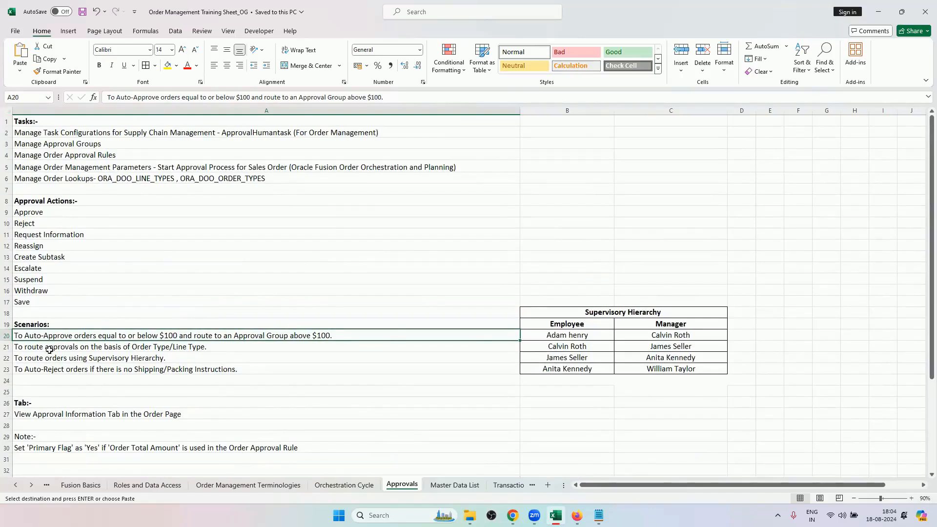
Select the task name "Manage Task Configurations for Supply Chain Management" within cell A2.
double_click(208, 132)
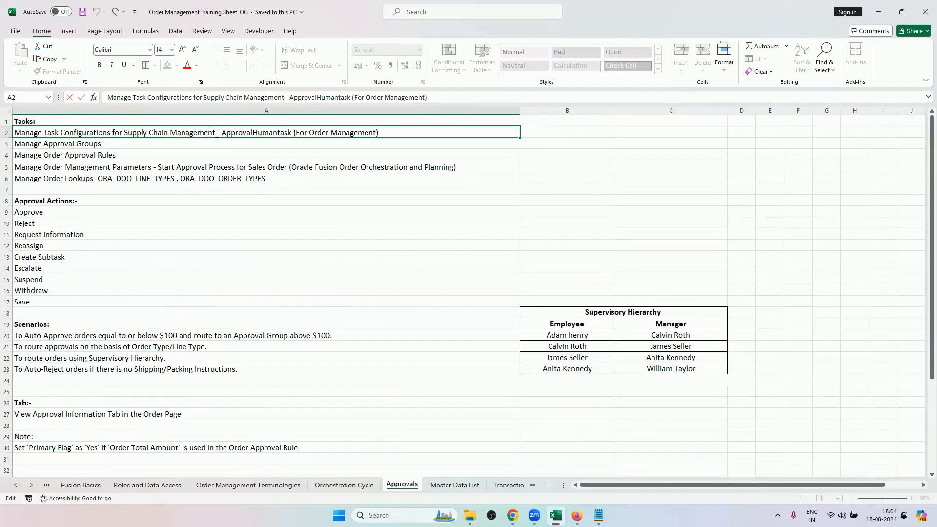
left_click_drag(216, 133, 14, 133)
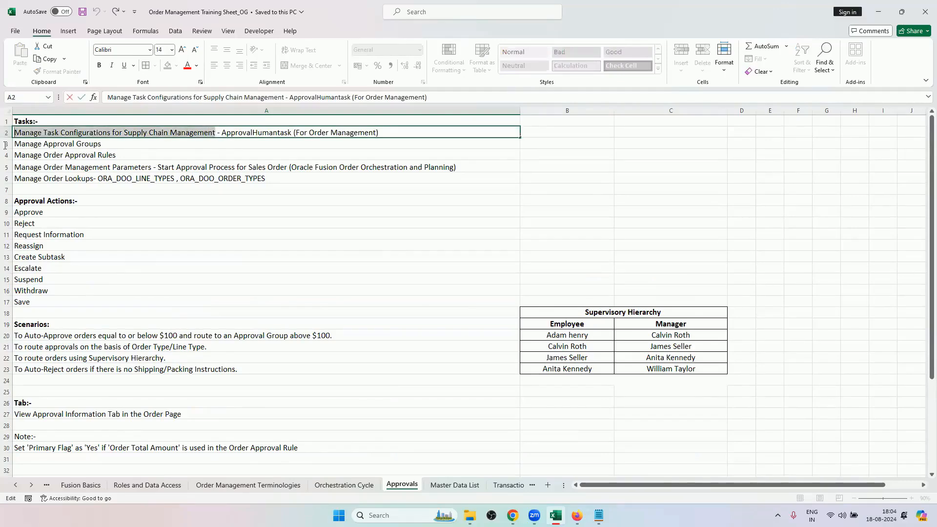
Switch to Firefox, close Manage Order Approval Rules, and select the Customers functional area in the Order Management setup.
mouse_move(512, 516)
left_click(496, 430)
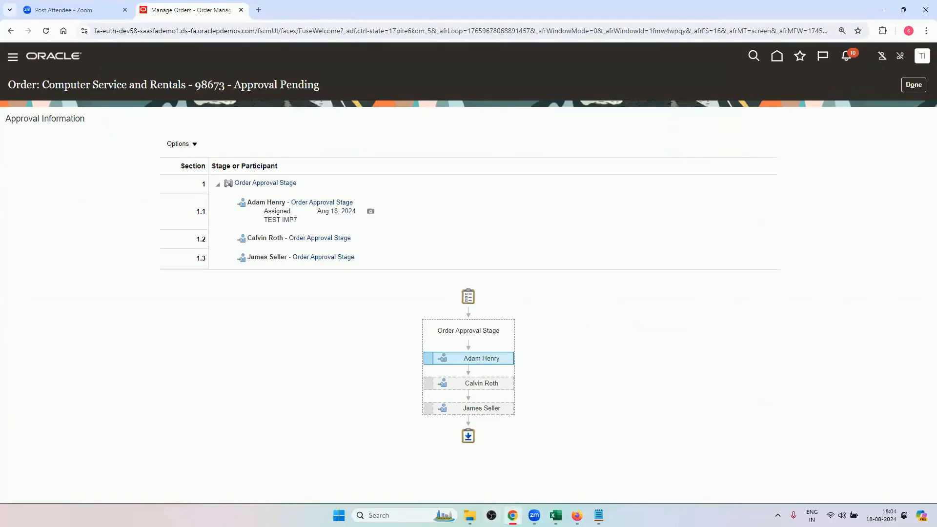
left_click(512, 515)
left_click(576, 516)
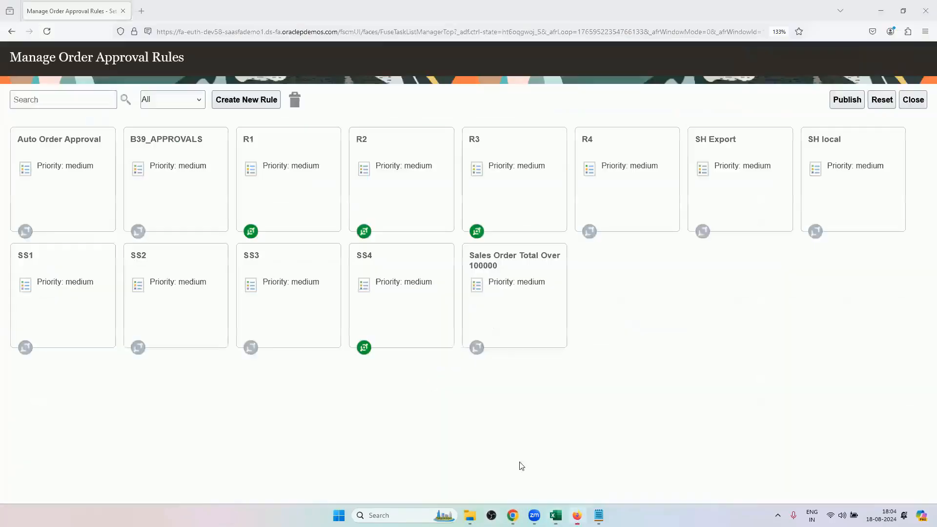
left_click(912, 99)
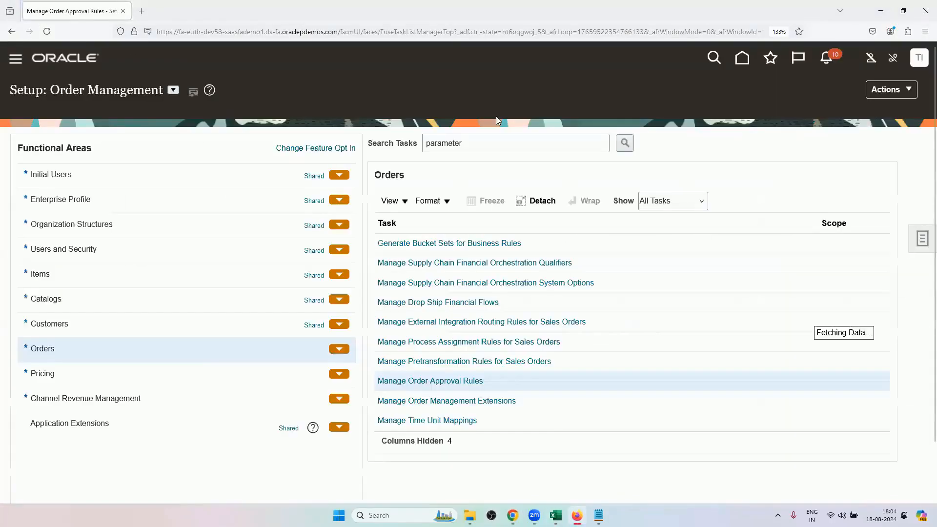
scroll(211, 362, "down", 2)
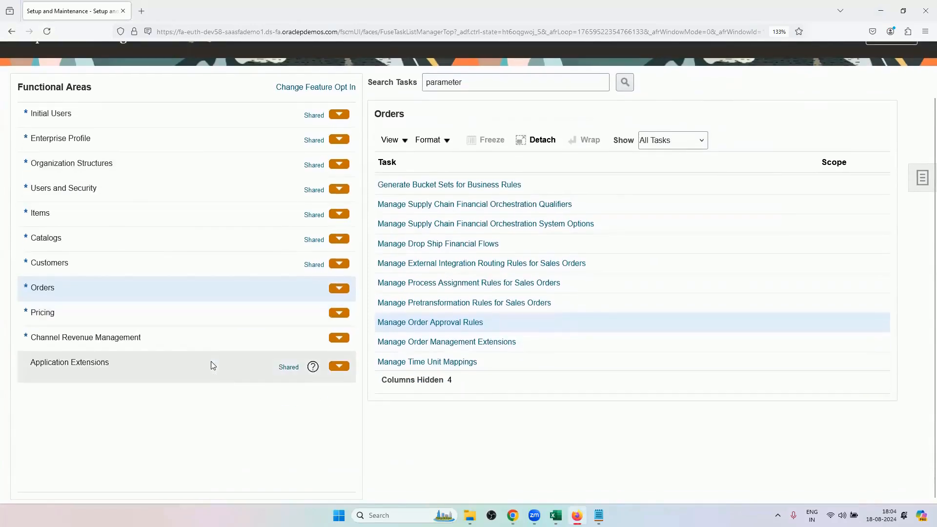
left_click(167, 271)
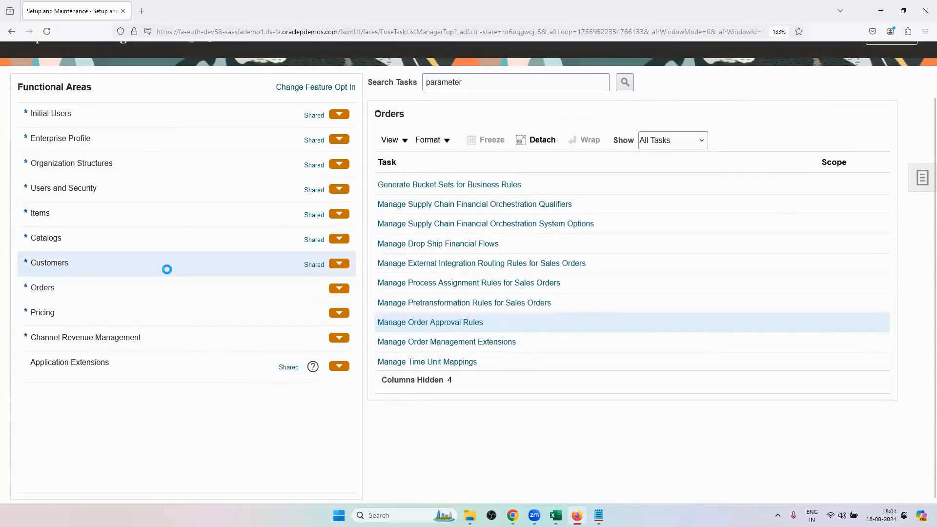
Show all tasks for the Customers functional area and open Manage Task Configurations for Supply Chain Management.
scroll(235, 446, "up", 2)
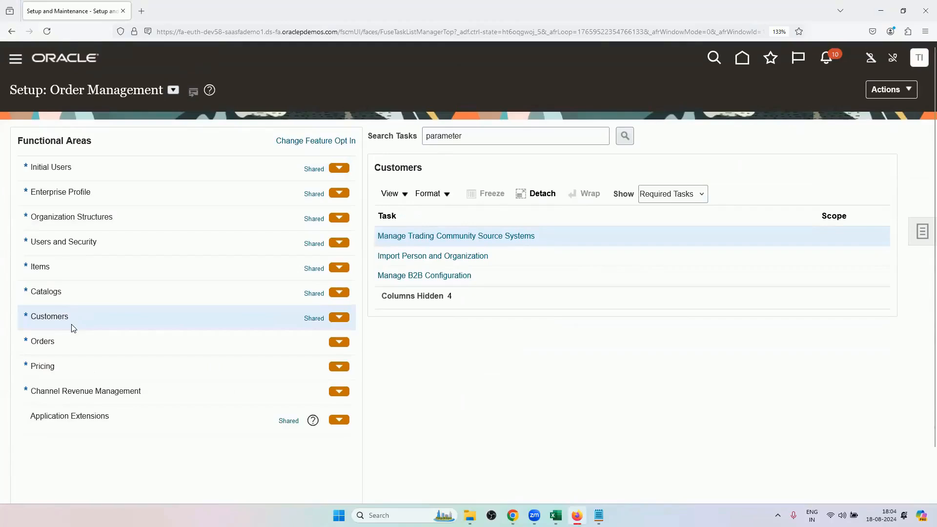
left_click(667, 198)
left_click(672, 211)
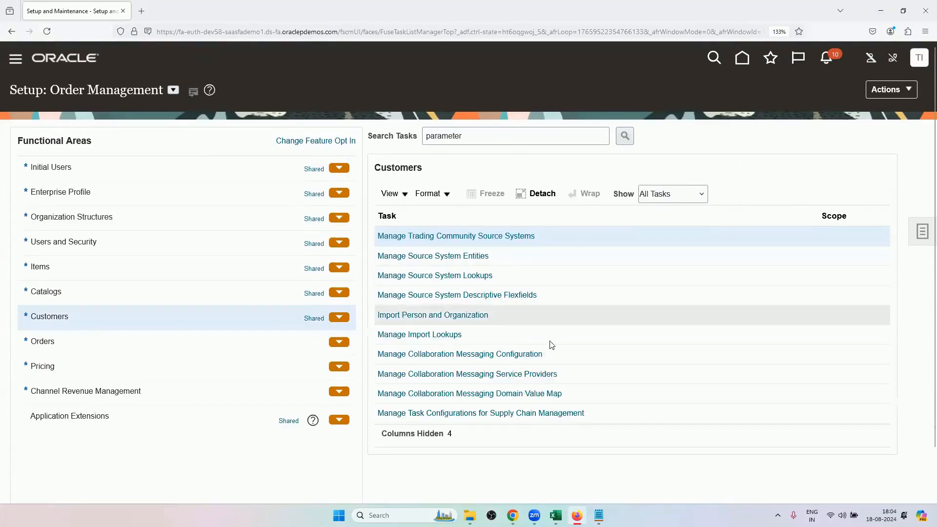
scroll(550, 347, "down", 3)
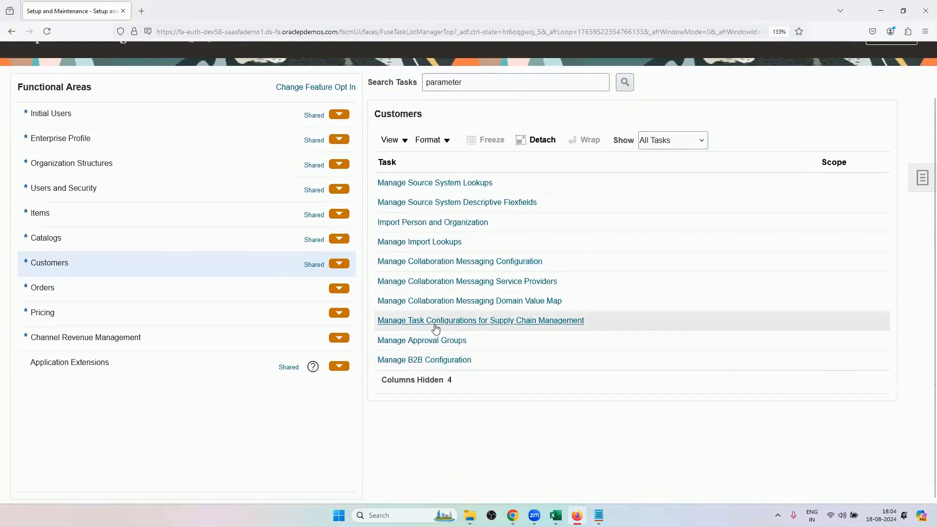
left_click(580, 324)
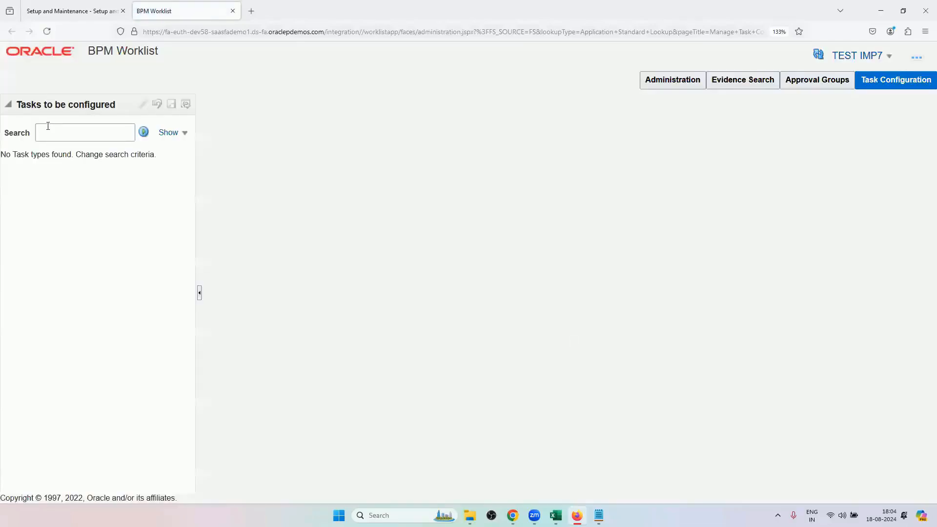
Search the tasks to be configured for "a" in BPM Worklist.
left_click(92, 133)
left_click(143, 132)
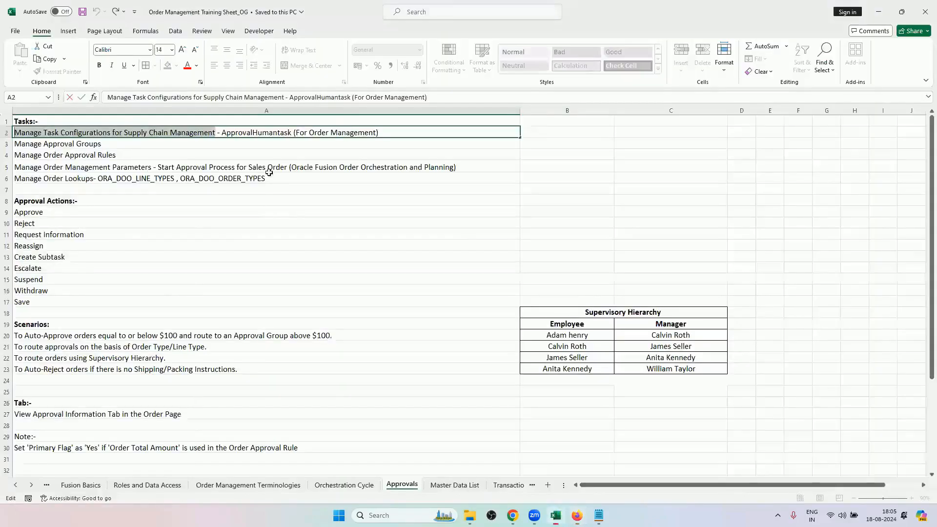
Switch to Excel and copy the task name "ApprovalHumantask" from the text in cell A2.
left_click(555, 515)
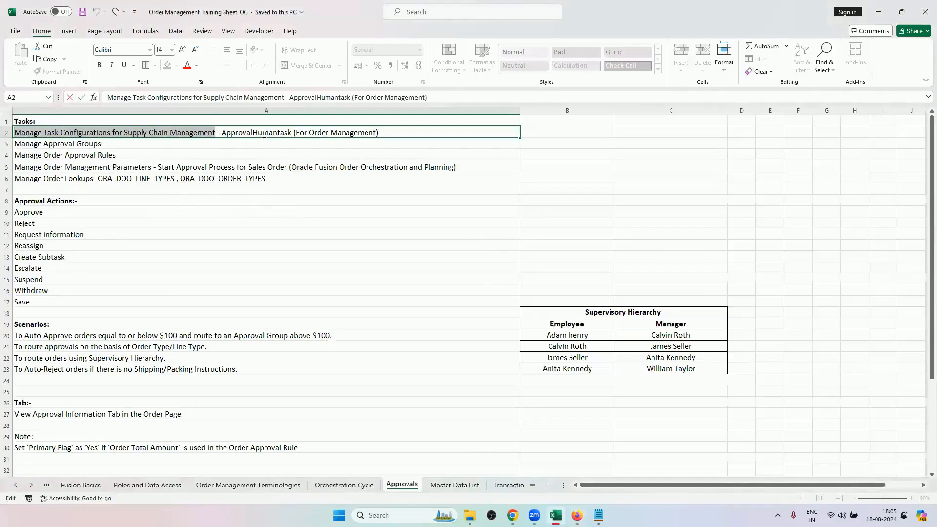
left_click(261, 133)
left_click_drag(222, 133, 293, 133)
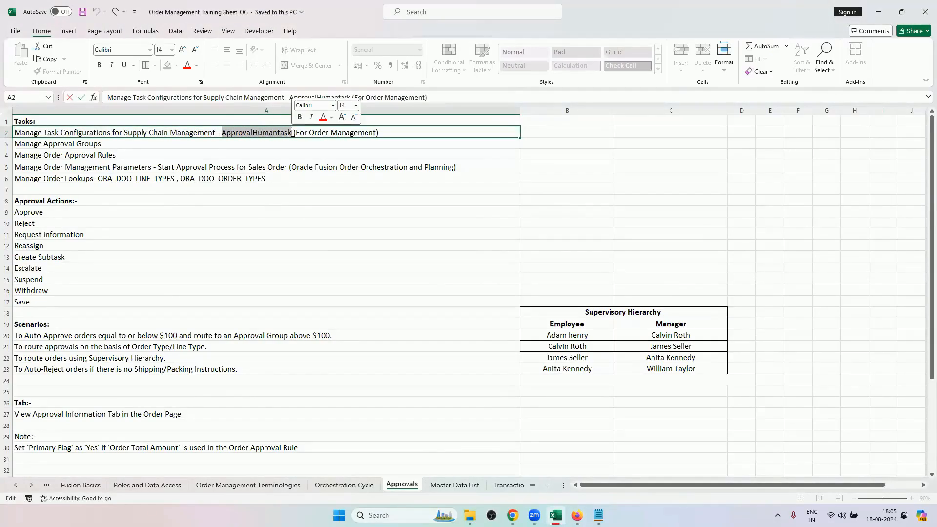
key("ctrl+c")
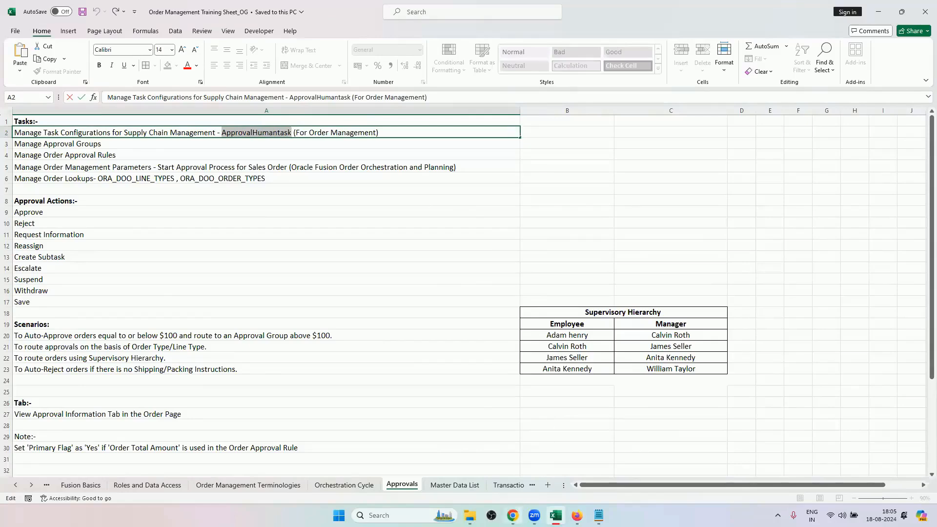
Switch to Firefox and look through the list of configurable task types in BPM Worklist.
left_click(512, 515)
left_click(512, 515)
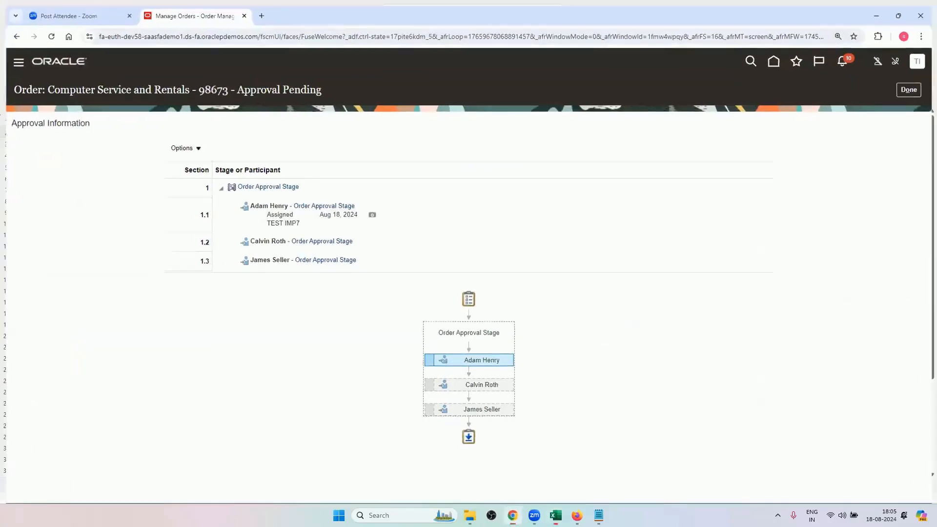
left_click(577, 516)
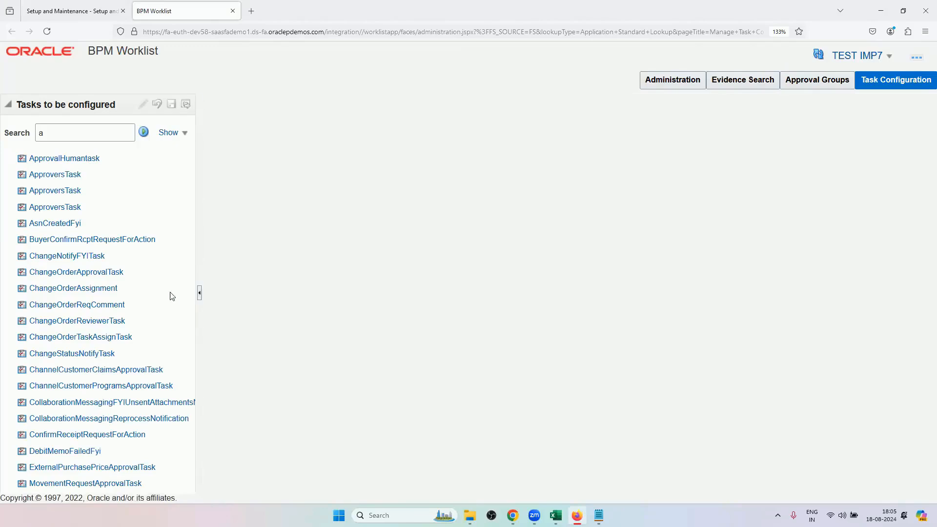
scroll(103, 374, "down", 3)
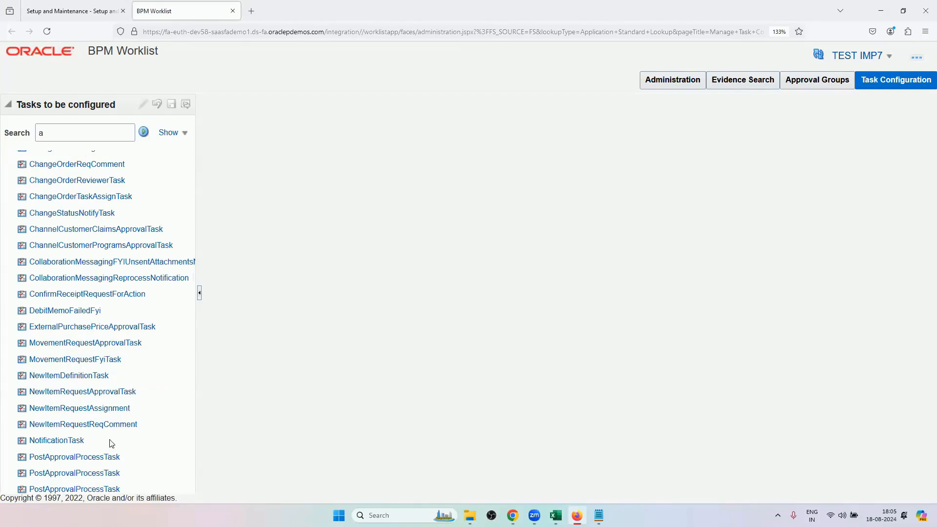
scroll(94, 443, "down", 5)
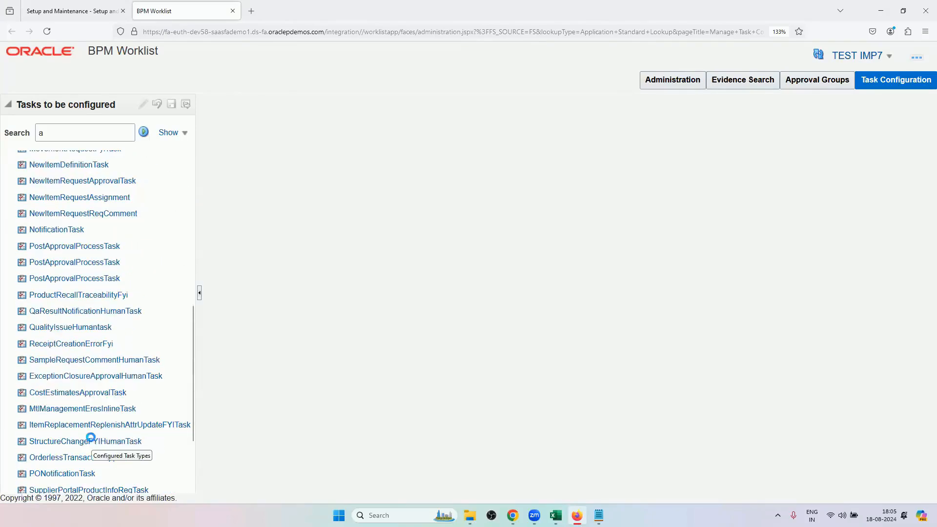
left_click(79, 459)
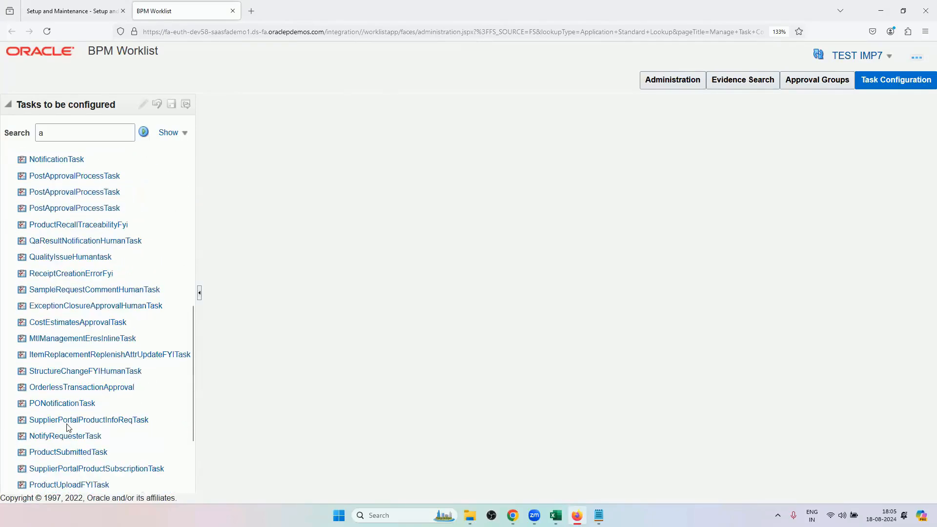
scroll(112, 356, "up", 7)
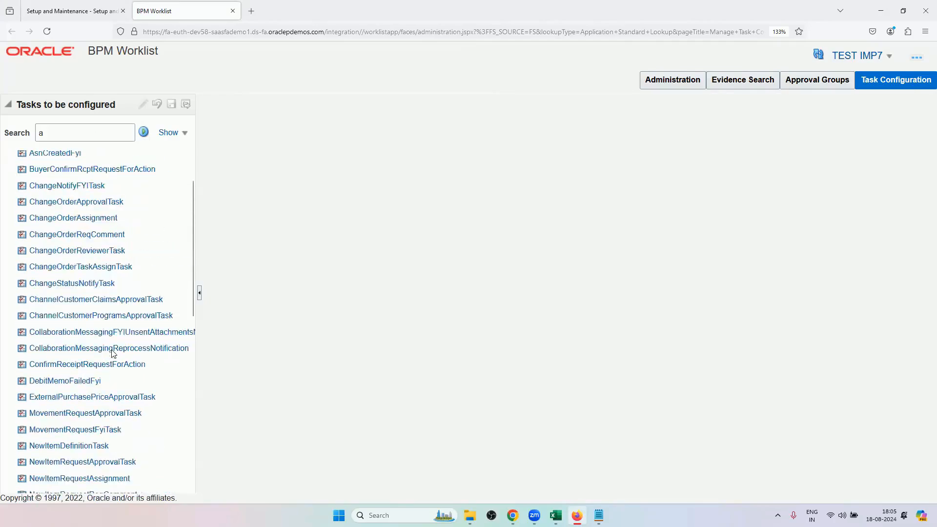
Search the tasks to be configured for the copied name ApprovalHumantask and open that task type.
left_click(67, 131)
scroll(71, 175, "up", 2)
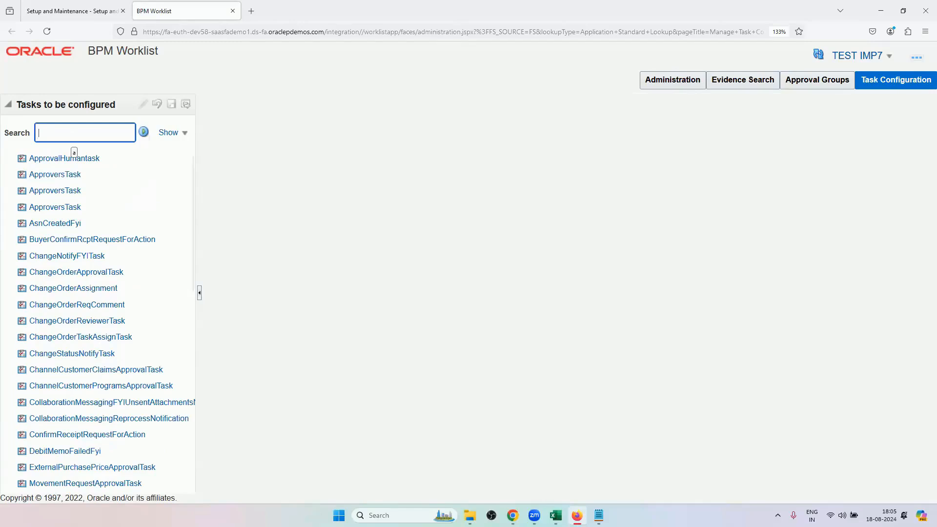
key("ctrl+v")
left_click(143, 132)
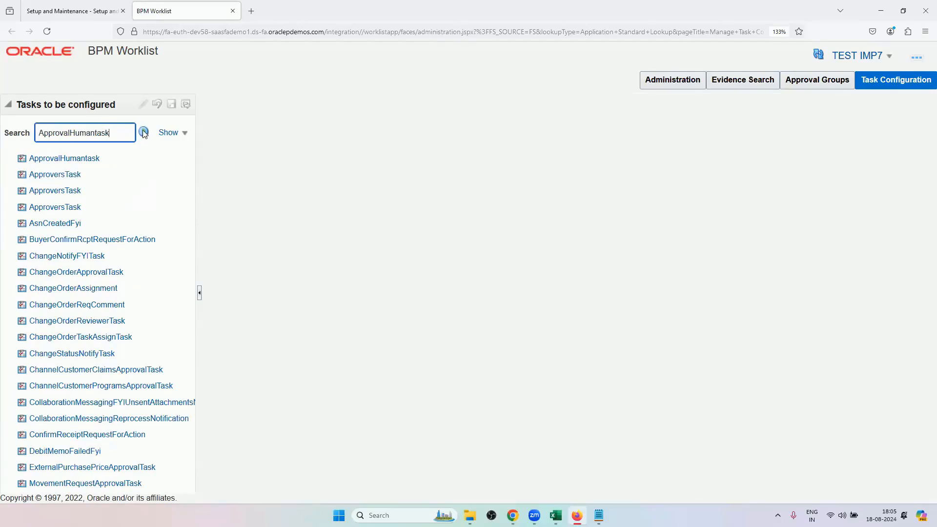
left_click(82, 160)
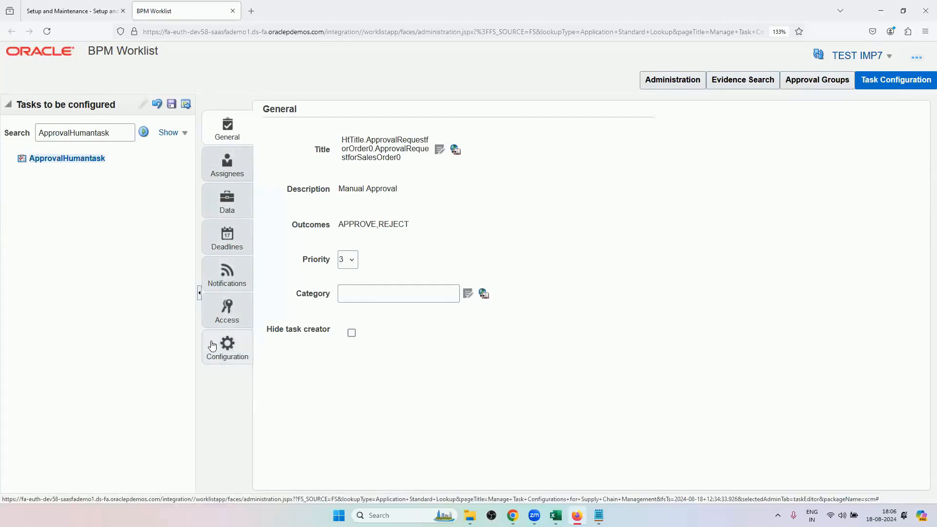
Open the Configuration settings of ApprovalHumantask and review its assignment, routing and early completion options.
left_click(227, 355)
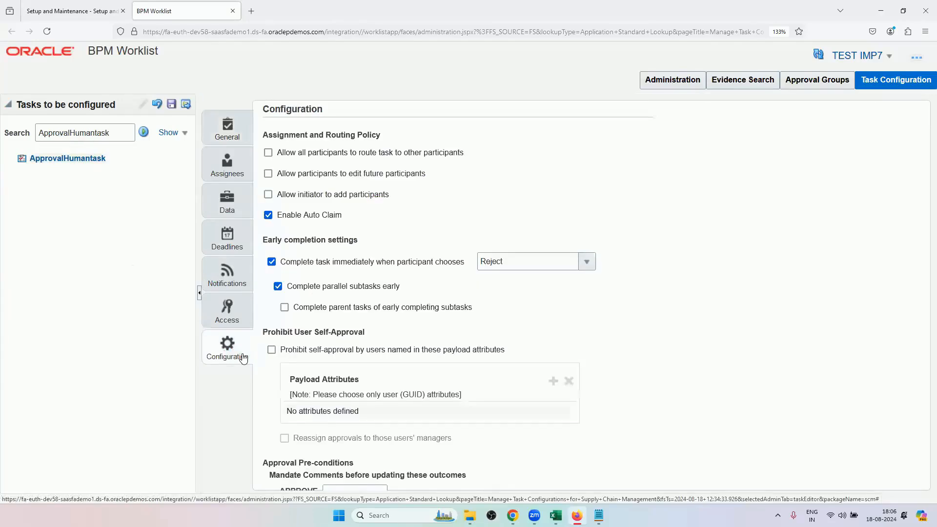
scroll(428, 347, "down", 3)
scroll(428, 347, "up", 3)
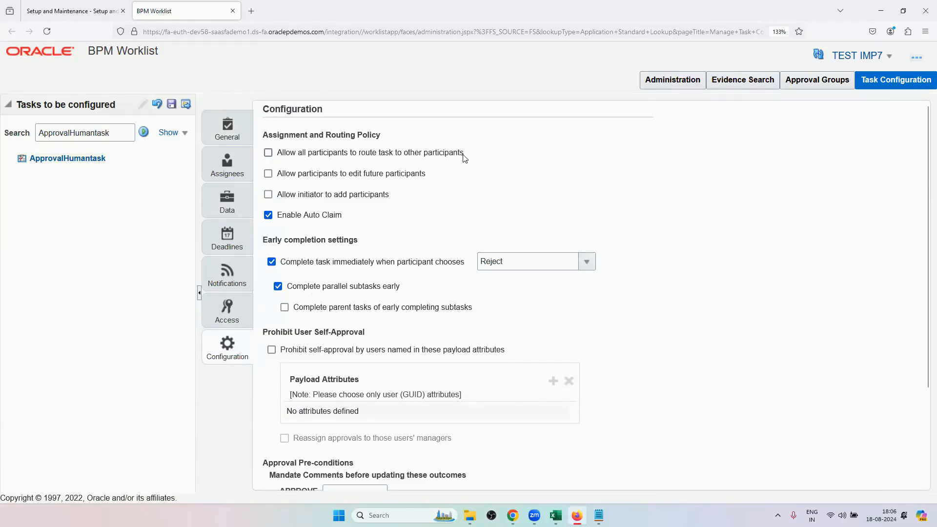
Compare the assignment and early completion settings in Firefox with the order's sequential approval chain in Chrome.
left_click(513, 516)
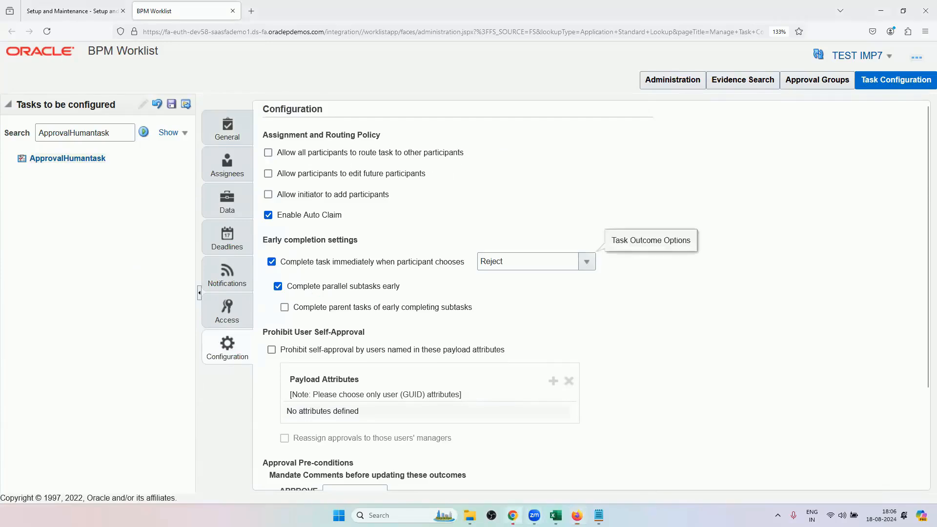
mouse_move(499, 385)
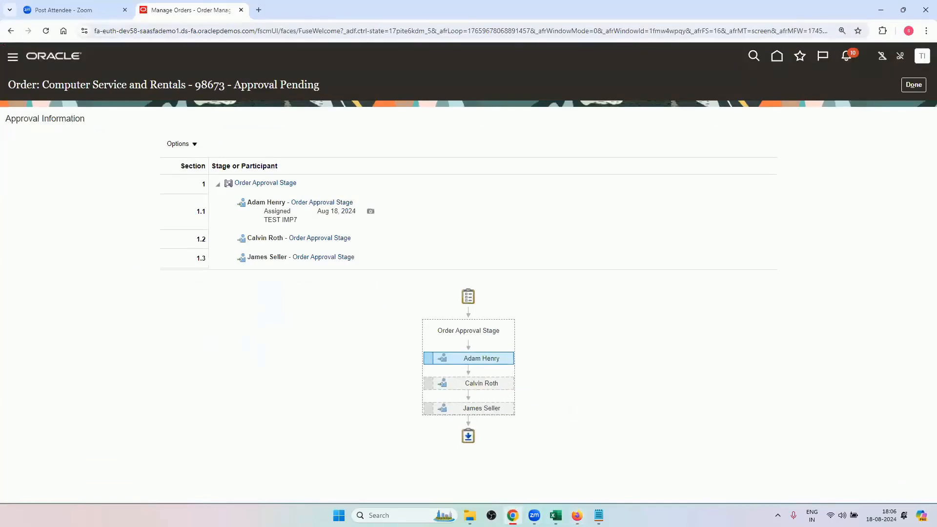
left_click(513, 516)
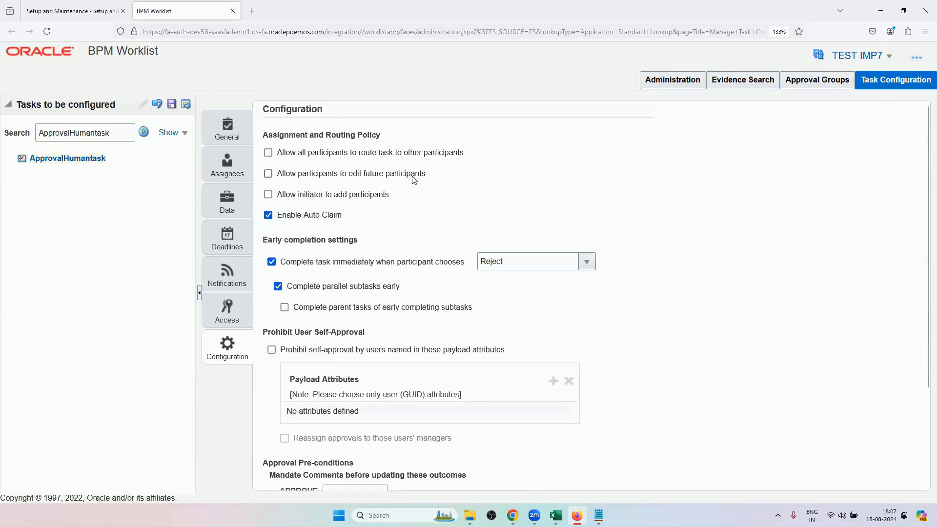
left_click(512, 515)
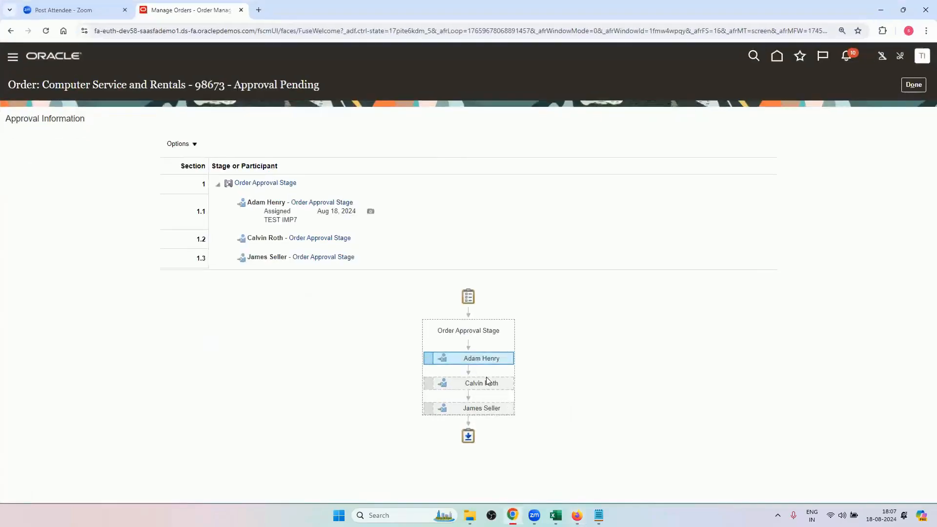
mouse_move(486, 384)
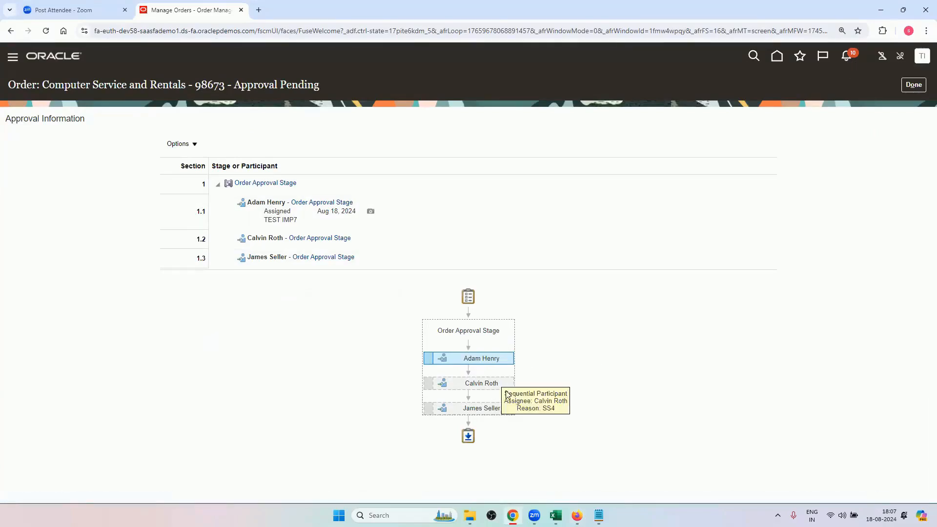
left_click(512, 515)
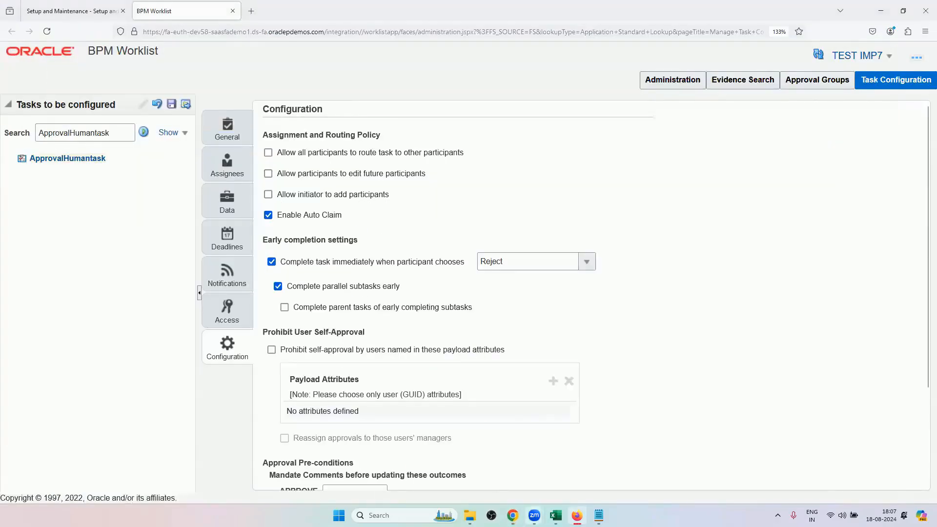
left_click(512, 515)
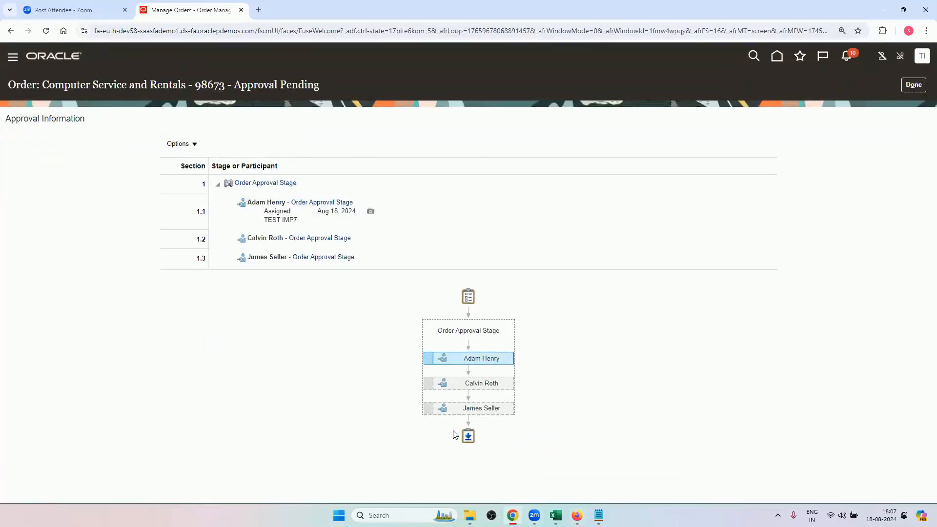
mouse_move(461, 394)
Close the order's approval information, view it again, and examine each participant in the Order Approval Stage.
left_click(913, 85)
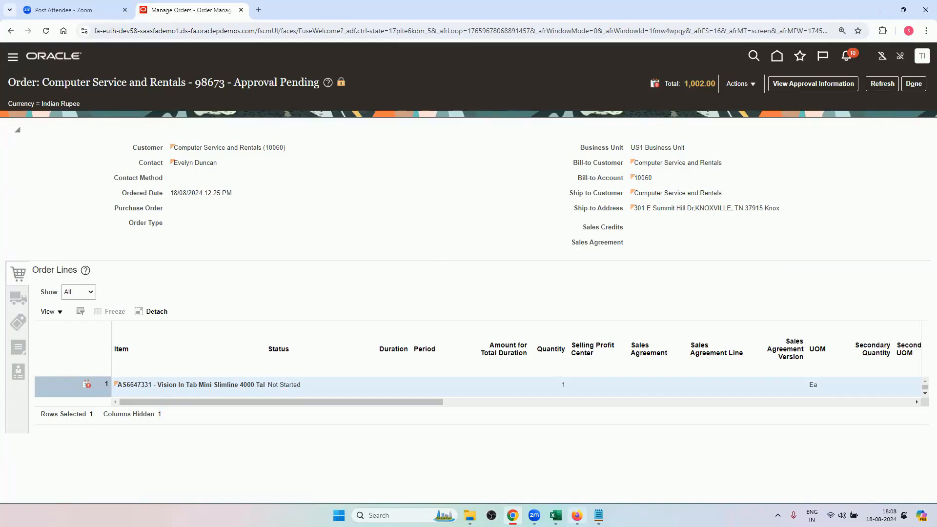
left_click(576, 515)
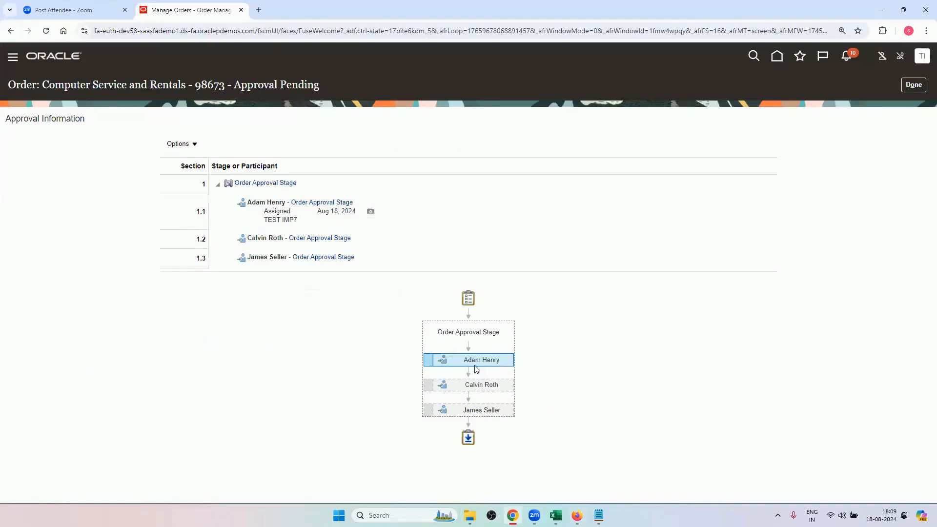
mouse_move(486, 383)
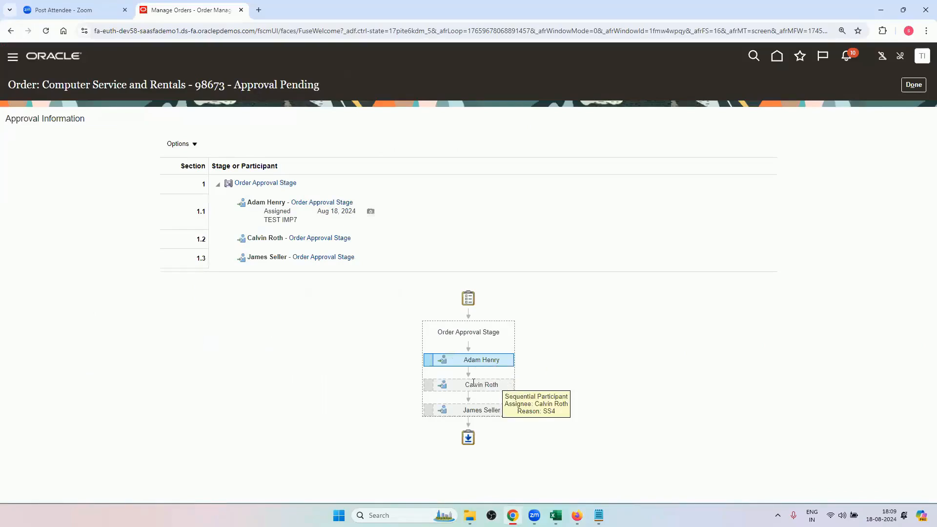
mouse_move(472, 413)
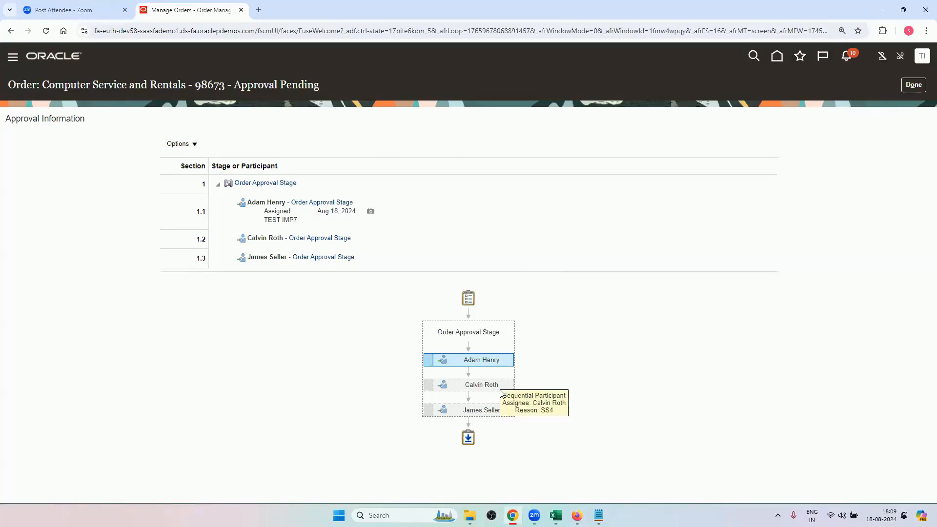
mouse_move(468, 364)
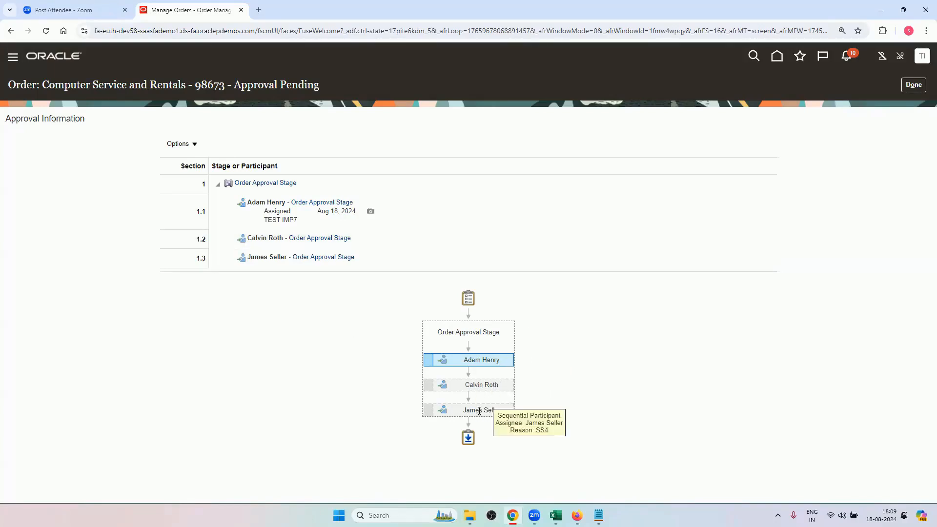
Switch to Firefox and review ApprovalHumantask's early completion, self-approval, approval pre-condition and miscellaneous settings.
left_click(576, 515)
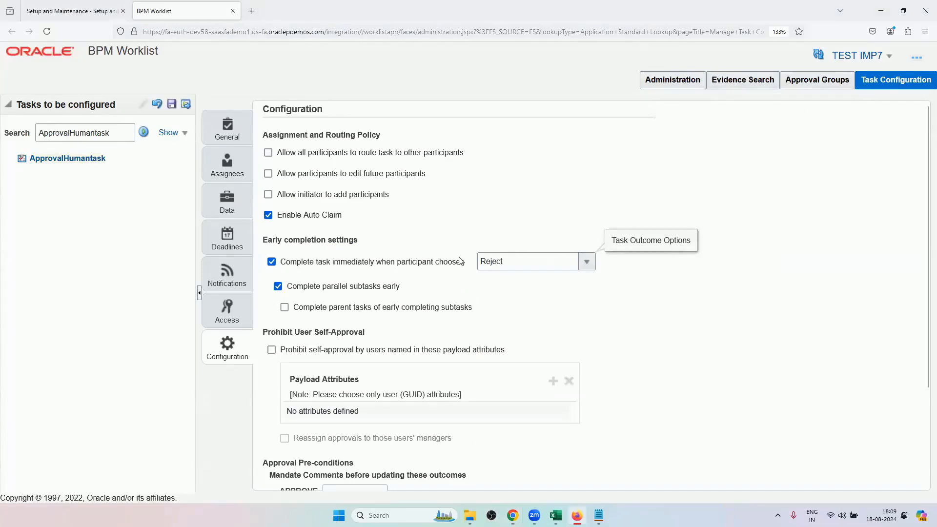
scroll(460, 346, "down", 3)
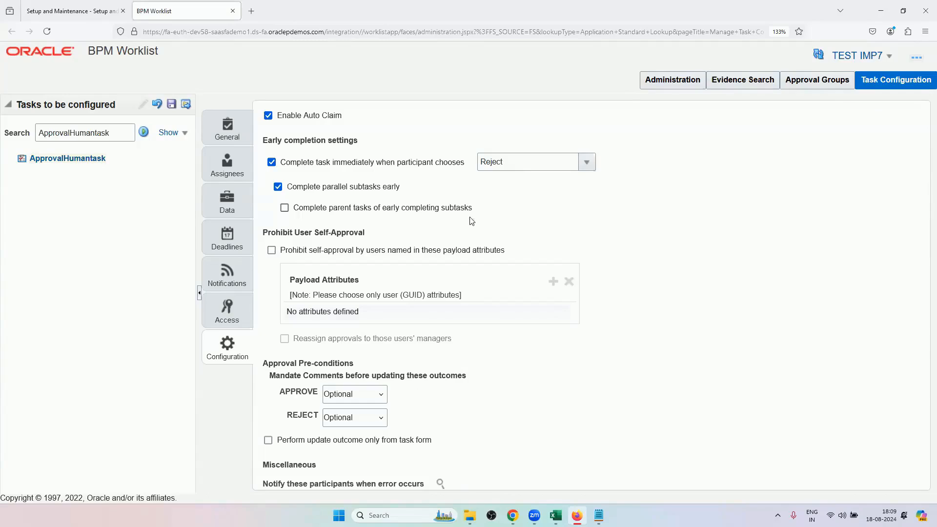
scroll(387, 292, "down", 1)
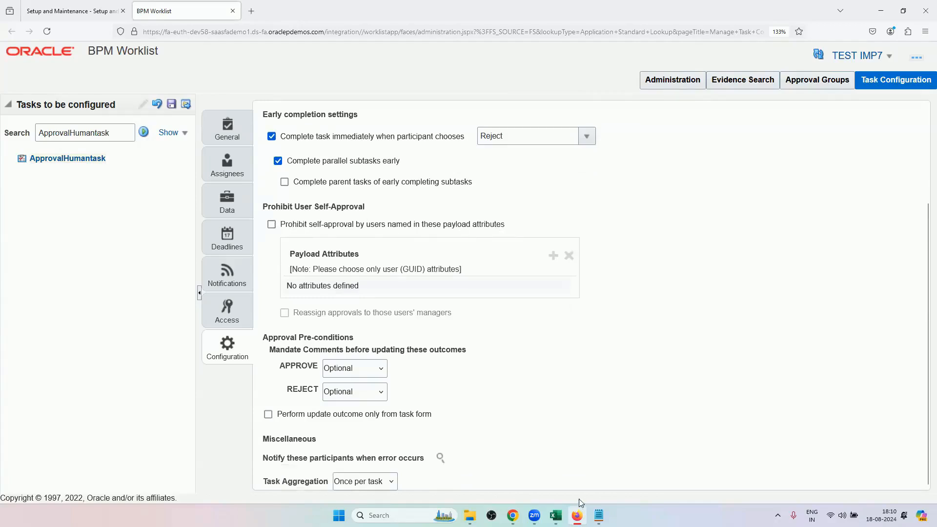
Recheck the order's approval chain in Chrome and review the comment options for the APPROVE outcome in Firefox.
left_click(512, 515)
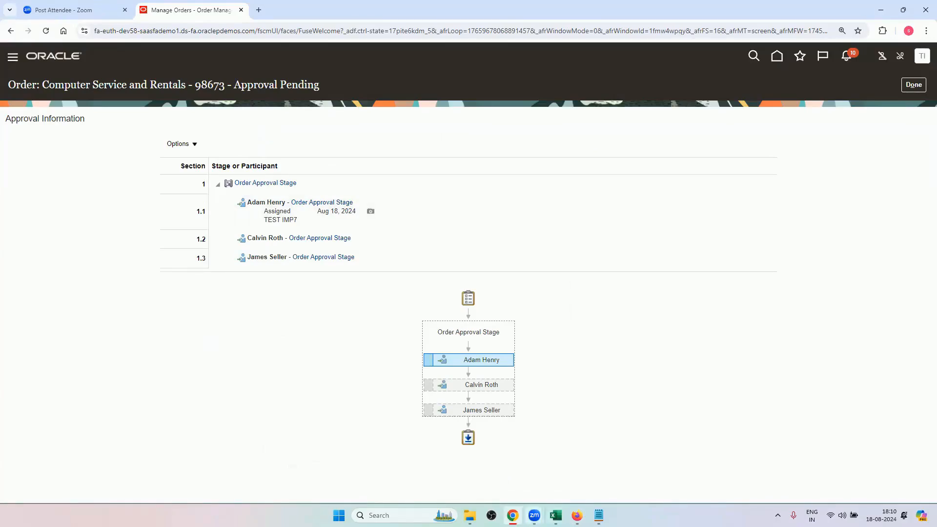
left_click(512, 515)
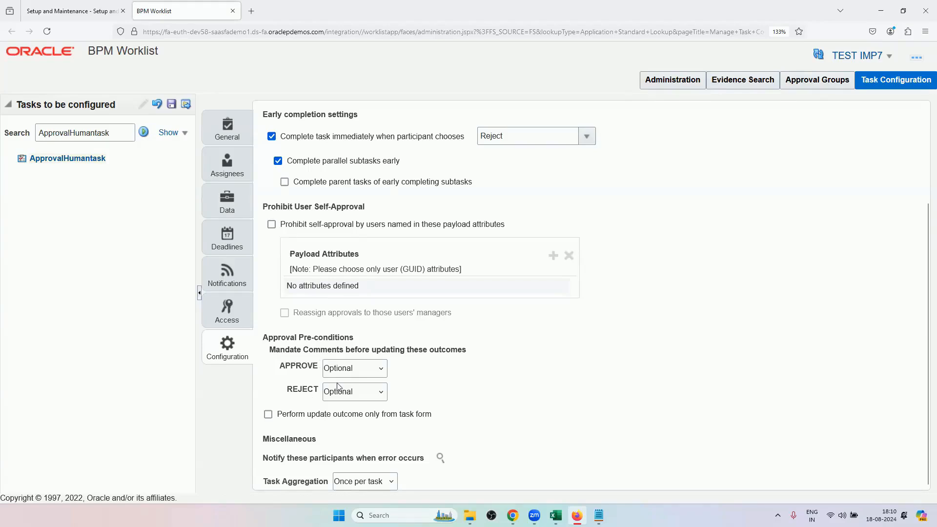
left_click(359, 369)
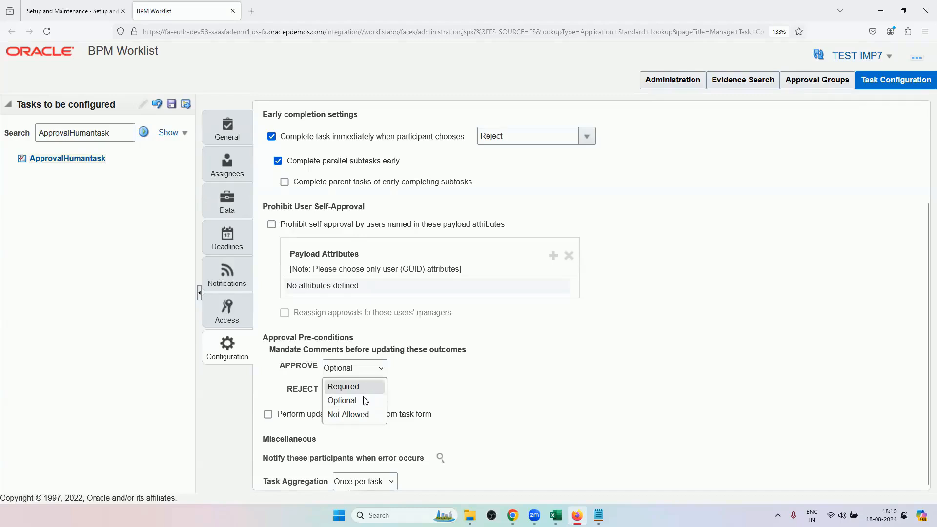
left_click(398, 385)
left_click(376, 373)
left_click(401, 393)
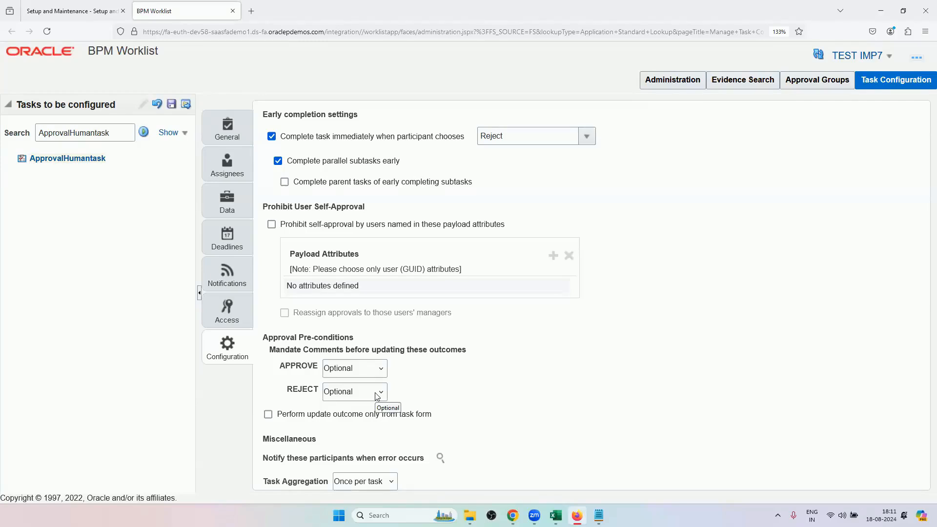
Make comments Required before the REJECT outcome in ApprovalHumantask's approval pre-conditions.
left_click(377, 396)
left_click(377, 396)
left_click(336, 396)
left_click(341, 415)
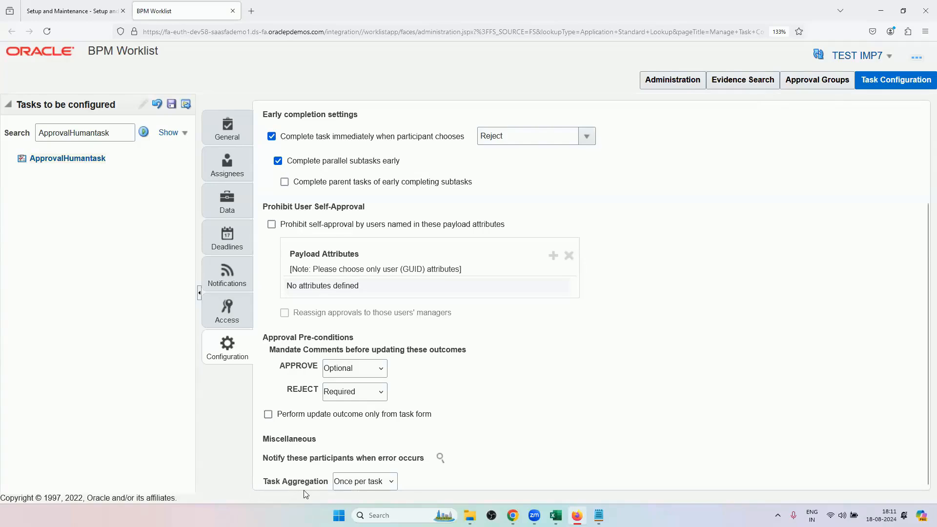
Review the Task Aggregation choices, keeping Once per task, and re-examine the task's routing, early completion and pre-condition settings.
left_click(354, 484)
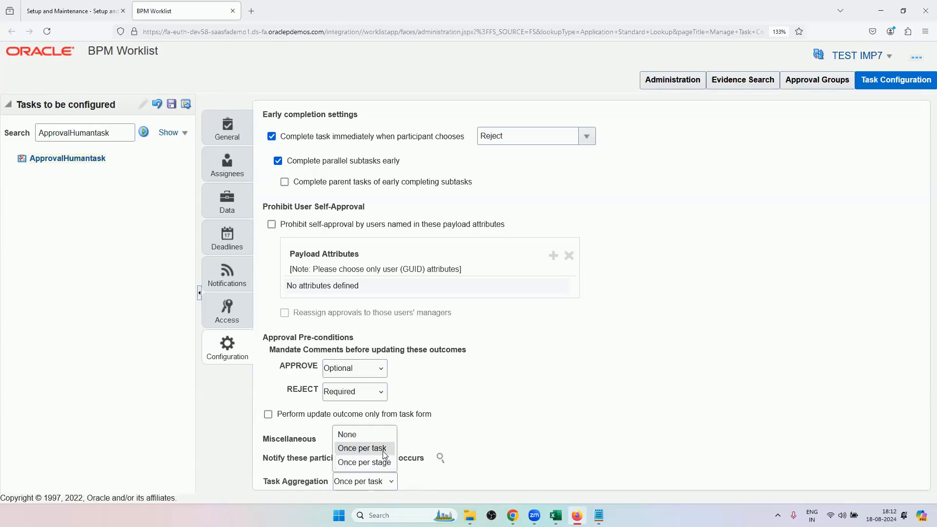
left_click(383, 454)
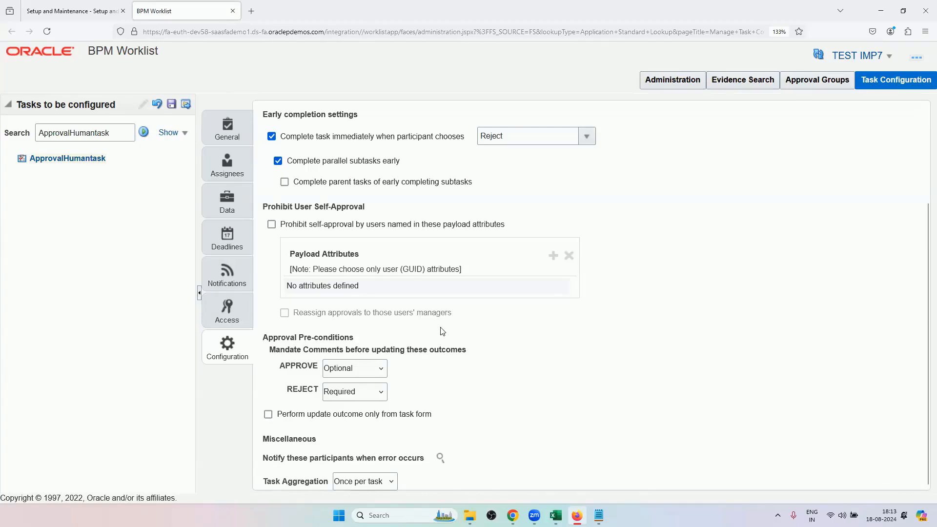
scroll(439, 328, "up", 3)
scroll(434, 382, "down", 3)
scroll(477, 326, "up", 3)
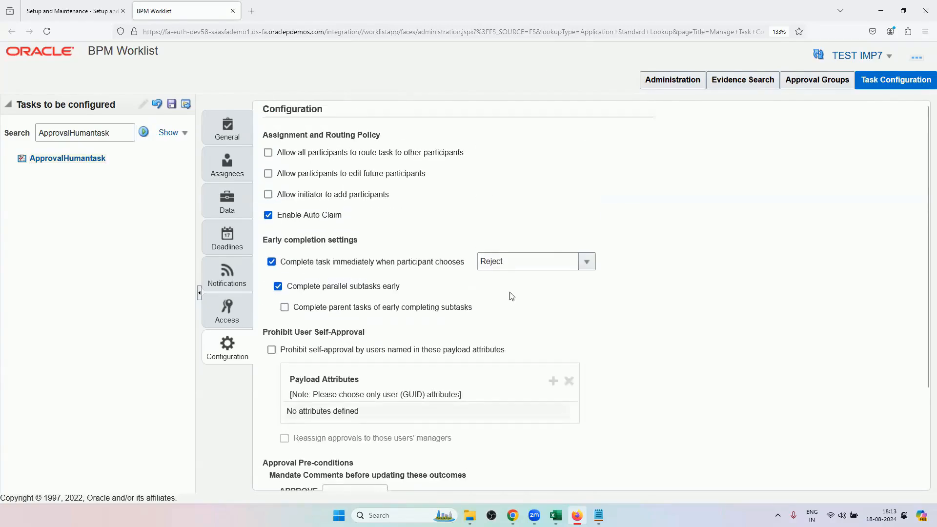
scroll(450, 294, "down", 2)
scroll(449, 294, "down", 1)
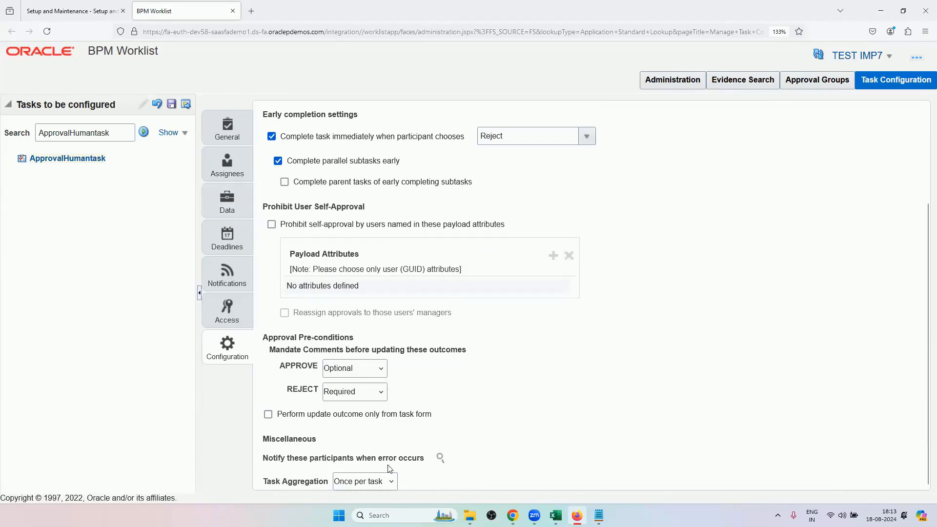
scroll(406, 376, "up", 3)
scroll(415, 346, "down", 2)
scroll(415, 344, "down", 1)
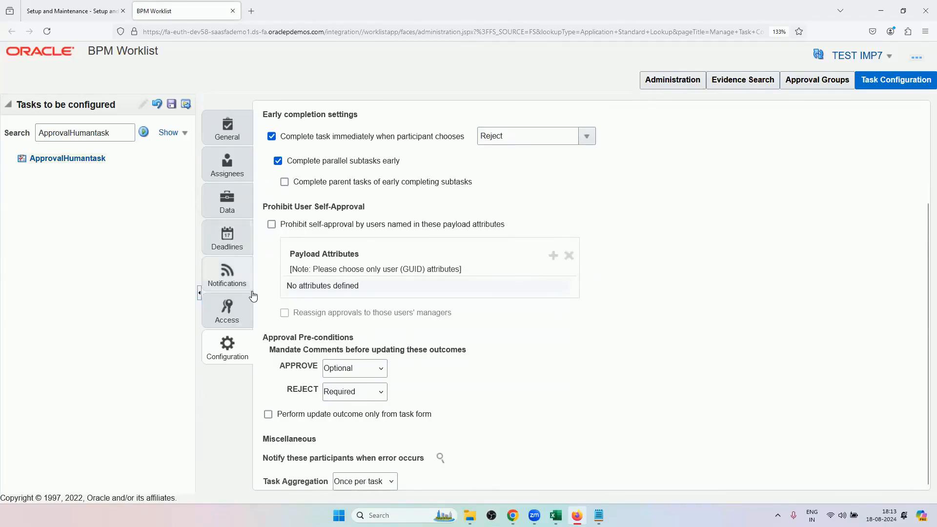
Review ApprovalHumantask's Access settings and the task status choices available for its Assign notification.
left_click(241, 320)
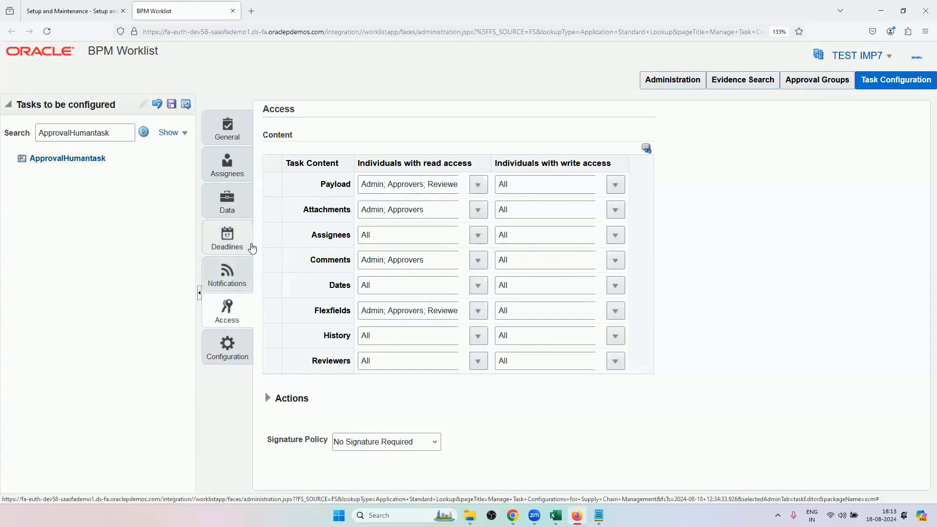
left_click(227, 271)
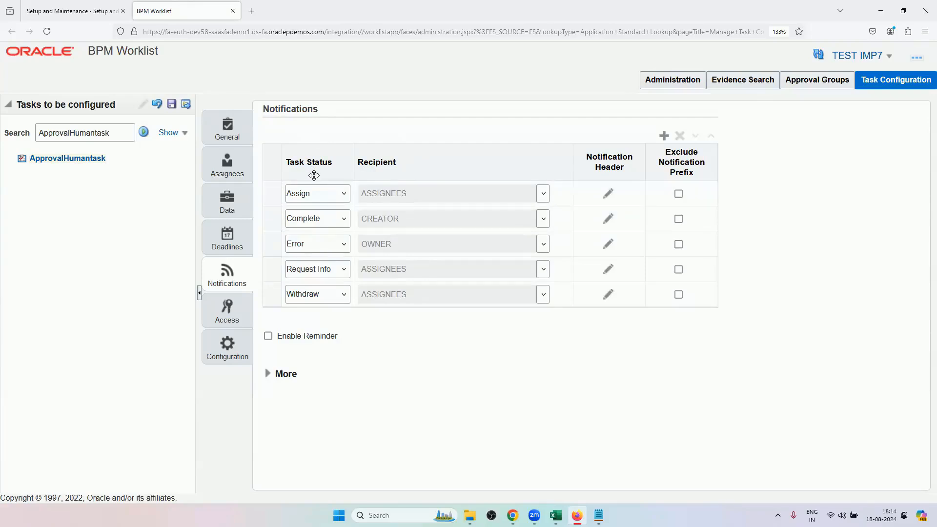
left_click(329, 193)
left_click(329, 195)
left_click(329, 194)
left_click(330, 194)
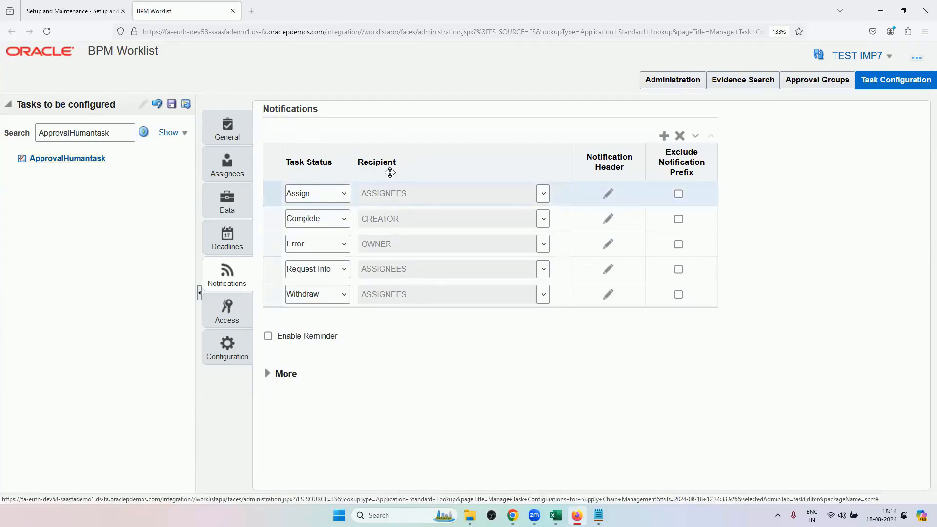
left_click(343, 195)
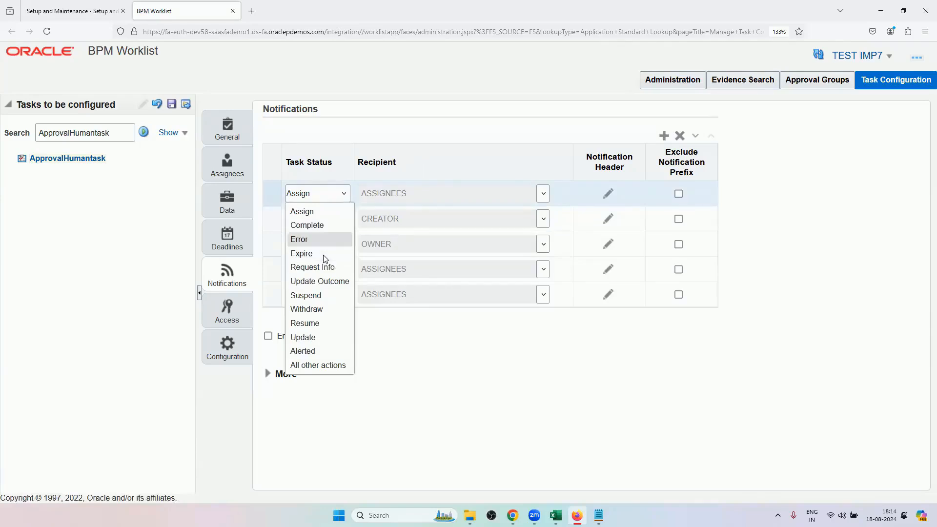
Add two notification rows and configure the first new one for the Expire status with Initiator as recipient.
left_click(664, 135)
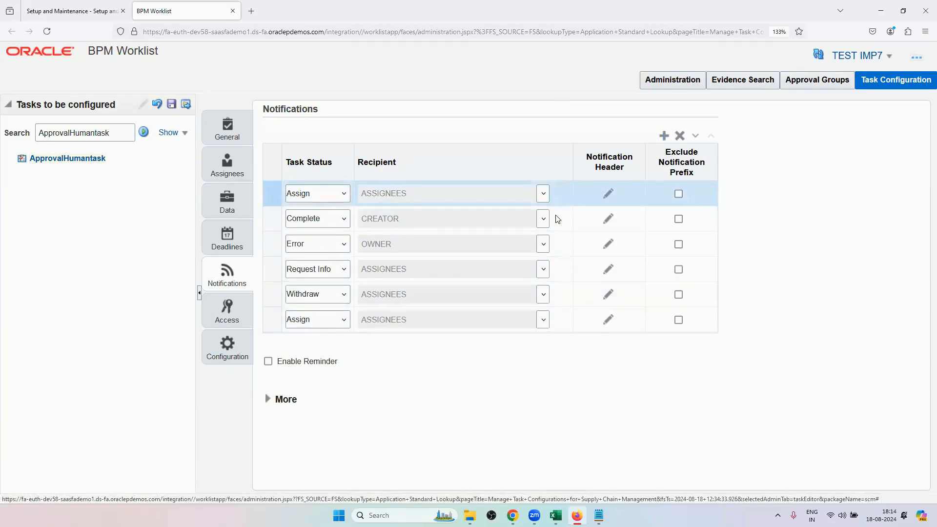
left_click(664, 135)
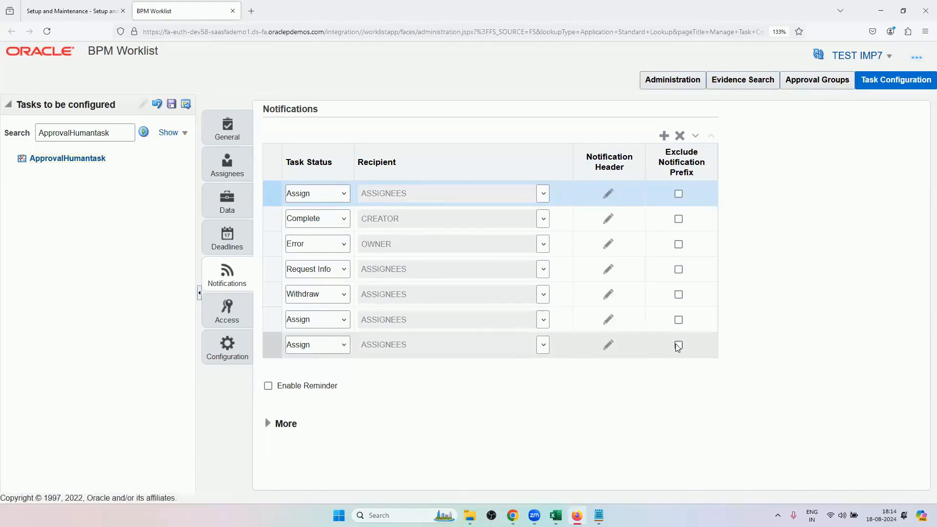
left_click(318, 320)
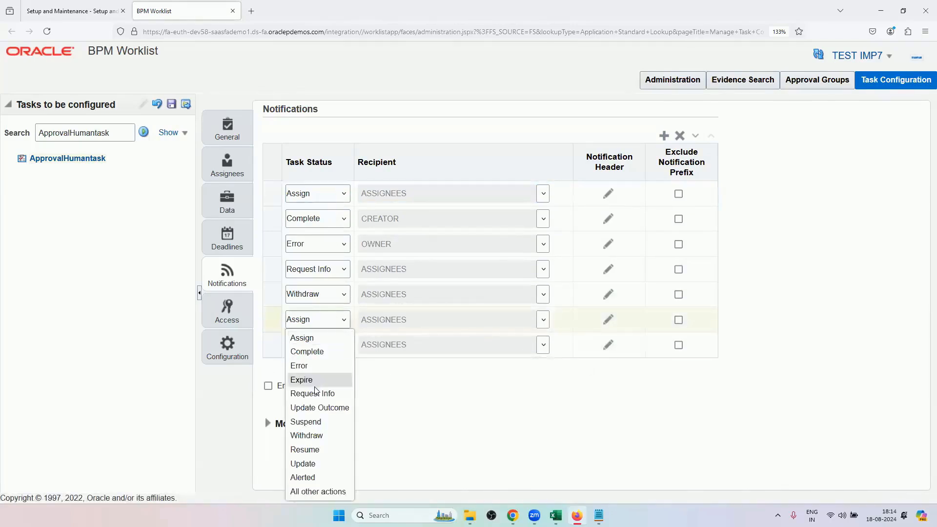
left_click(329, 339)
left_click(334, 318)
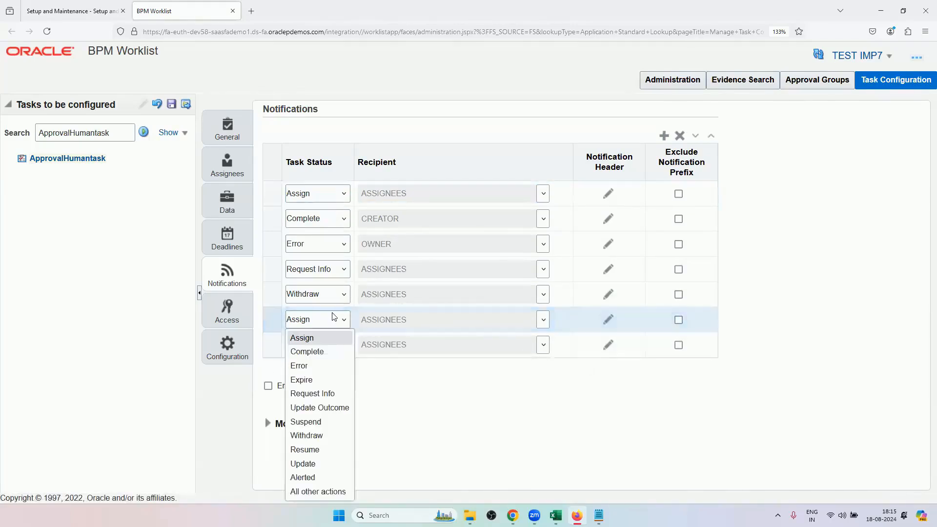
left_click(324, 380)
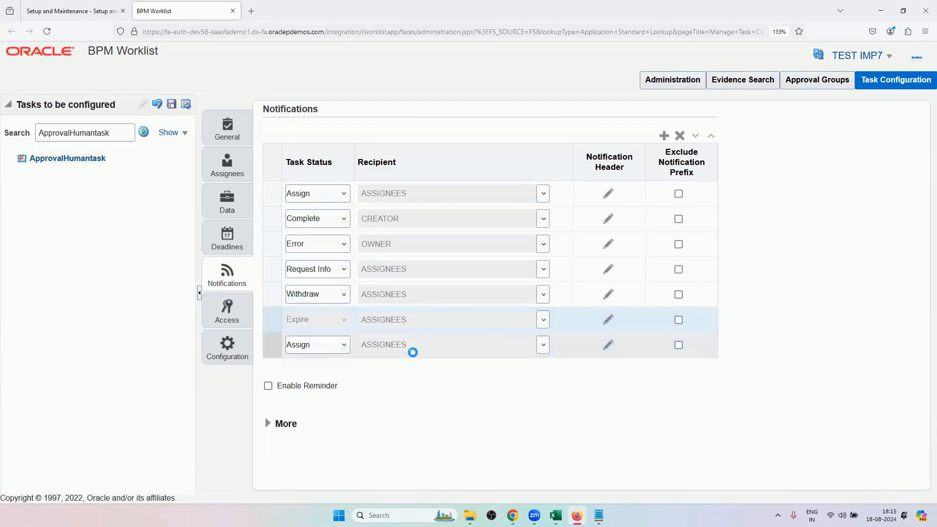
left_click(543, 319)
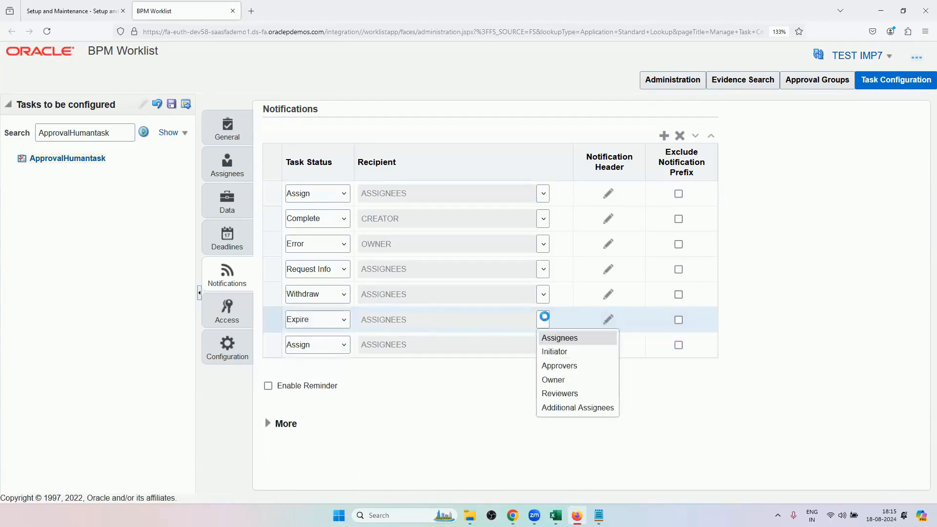
left_click(564, 352)
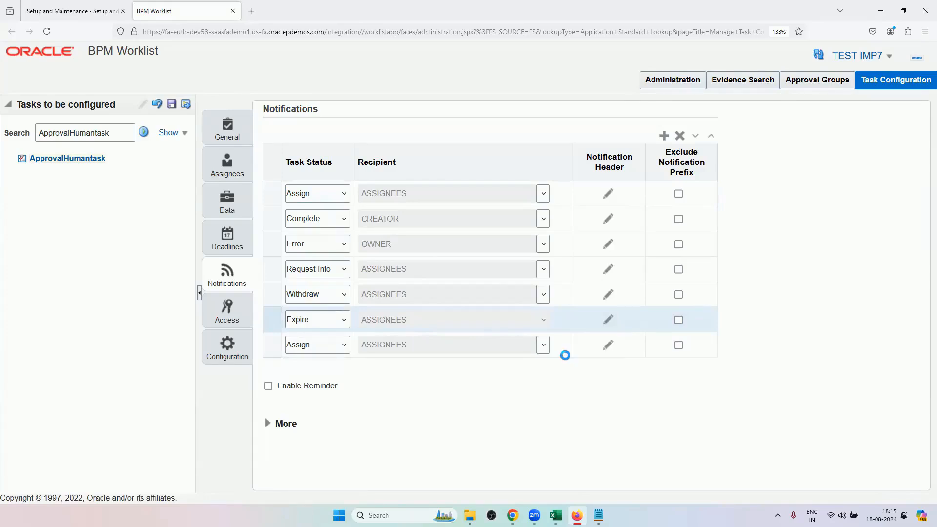
Configure the last notification row for the Update Outcome status with Initiator as recipient.
left_click(343, 345)
left_click(344, 346)
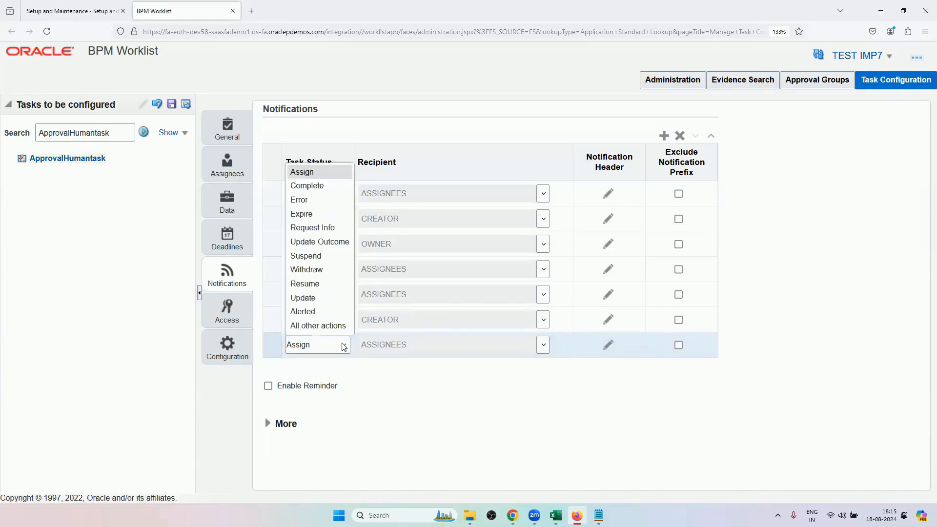
left_click(322, 243)
left_click(540, 346)
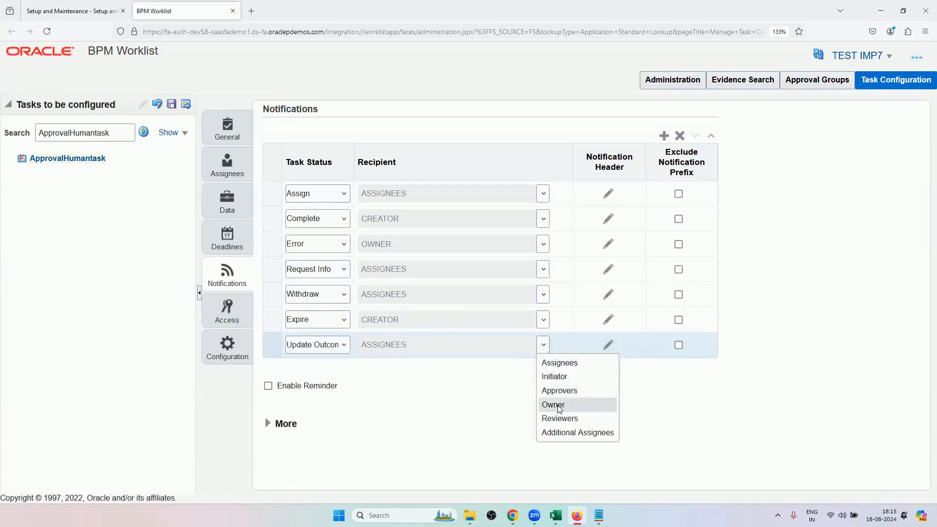
left_click(554, 376)
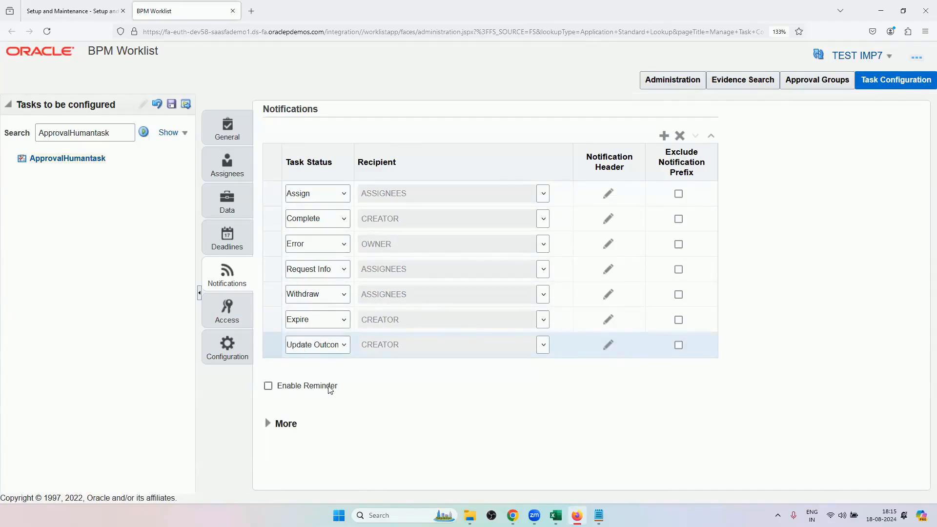
Enable the notification reminder with Repeat set to 2 and After Assignment as the initiating action.
left_click(267, 386)
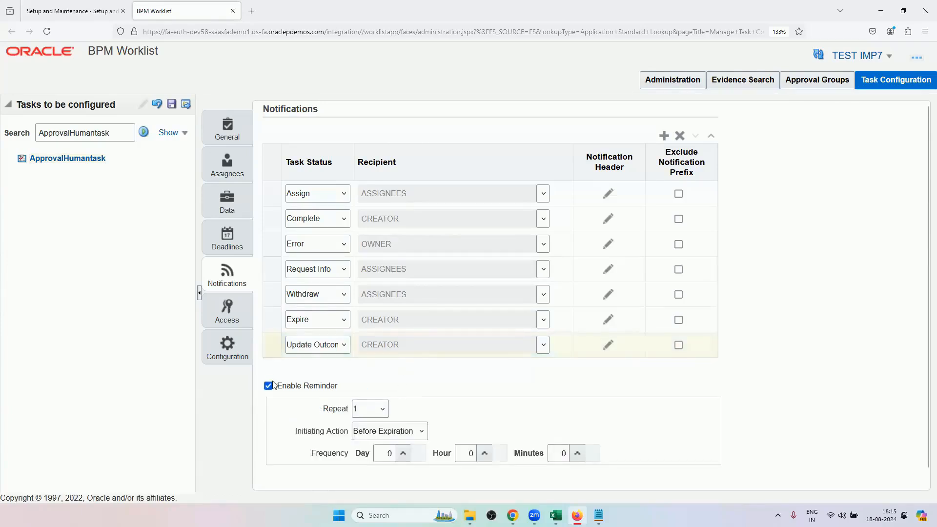
scroll(394, 385, "down", 1)
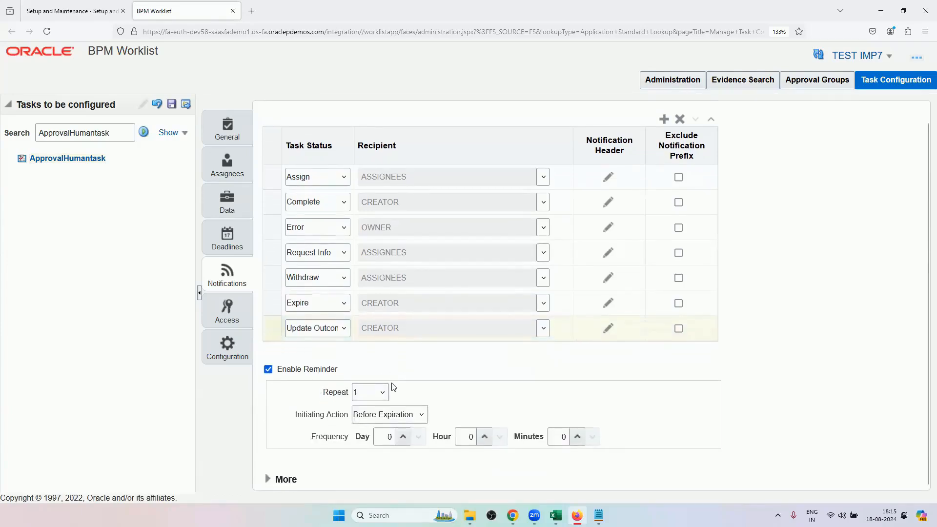
left_click(382, 399)
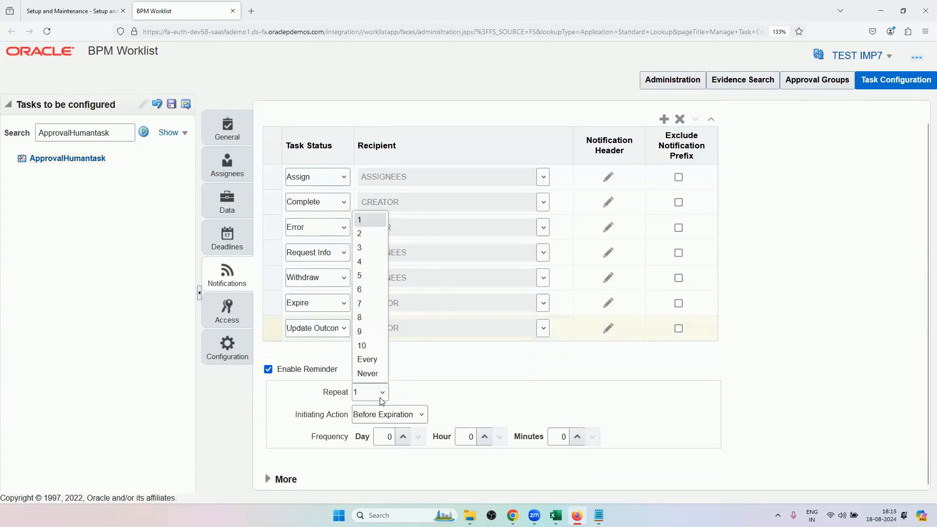
left_click(382, 400)
left_click(383, 421)
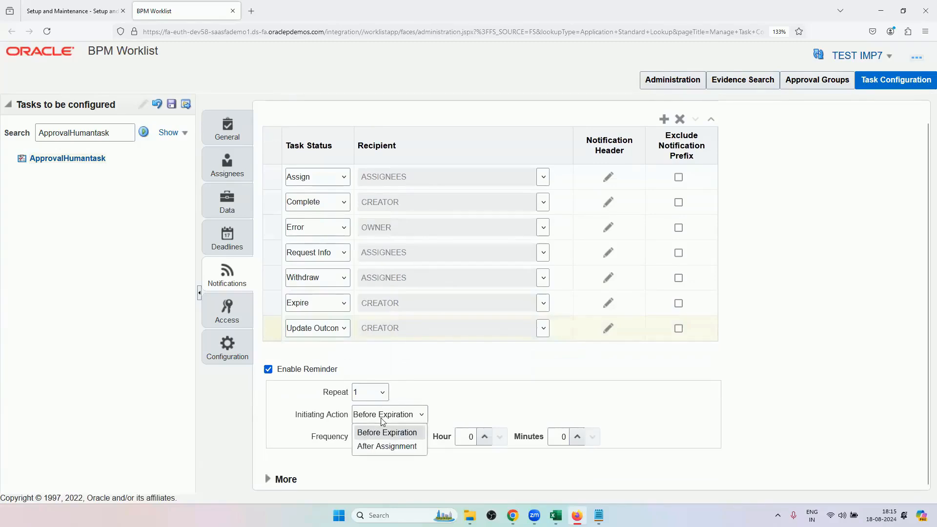
left_click(405, 382)
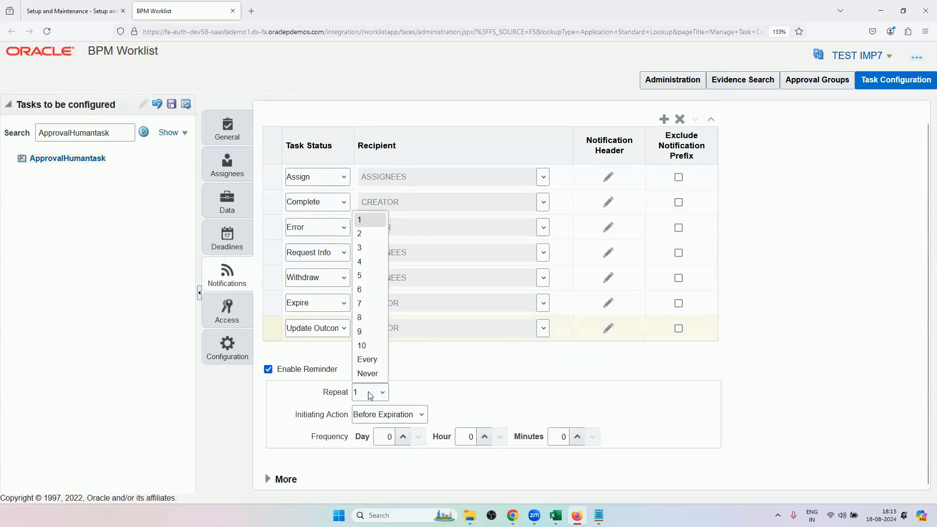
left_click(359, 234)
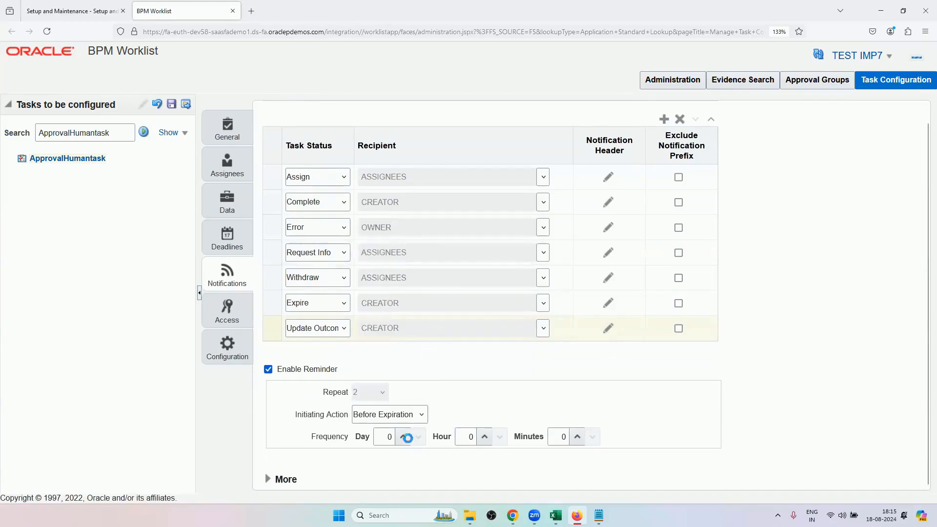
left_click(399, 414)
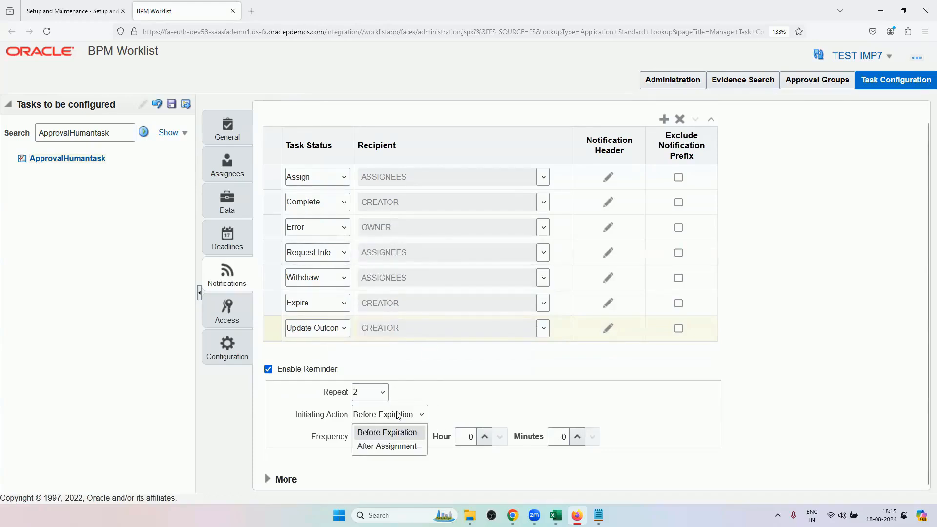
left_click(380, 447)
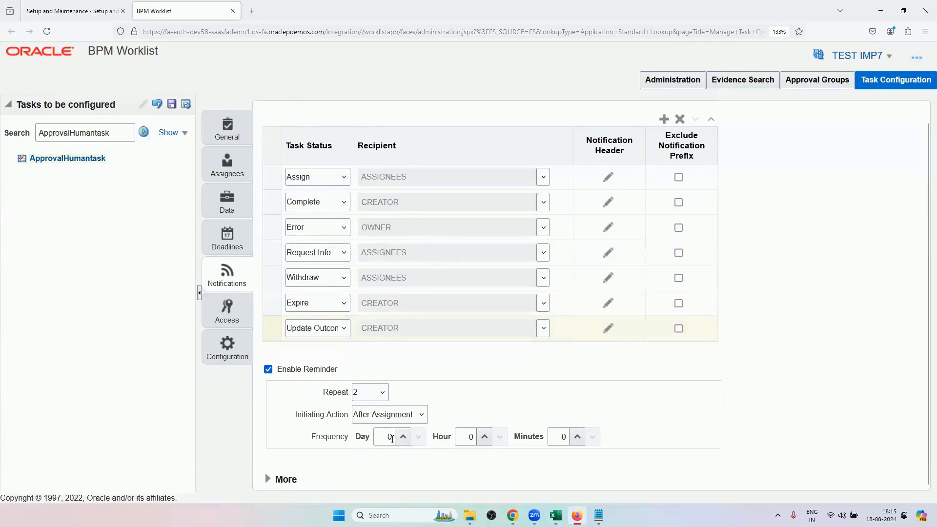
Set the reminder frequency to 4 days.
left_click(392, 438)
key("BackSpace")
type("4")
left_click(463, 402)
scroll(342, 402, "up", 2)
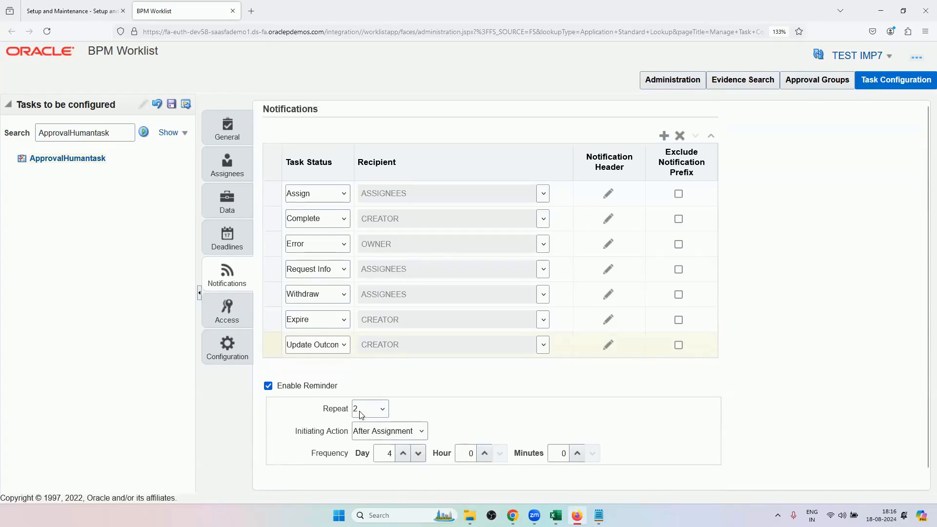
Show the task's deadlines with the expiration settings expanded and set the static due date to 10 days.
left_click(230, 249)
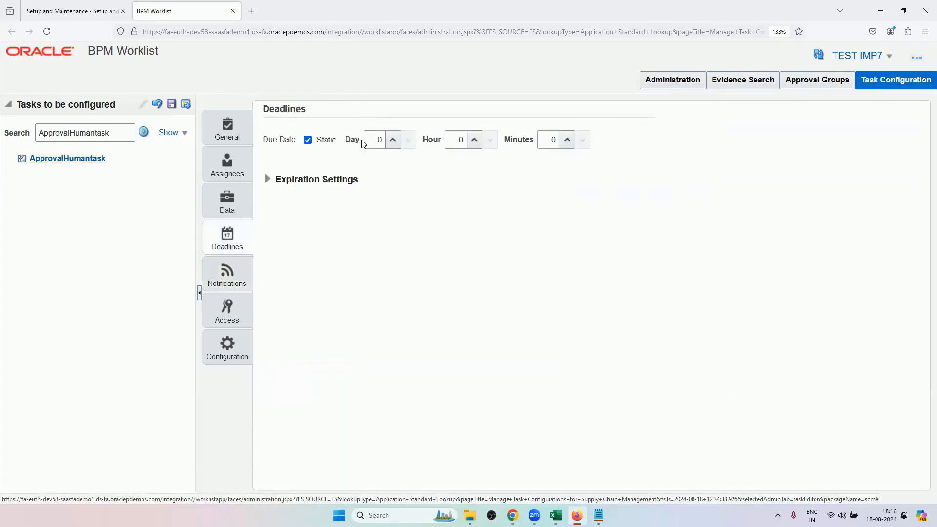
left_click(267, 179)
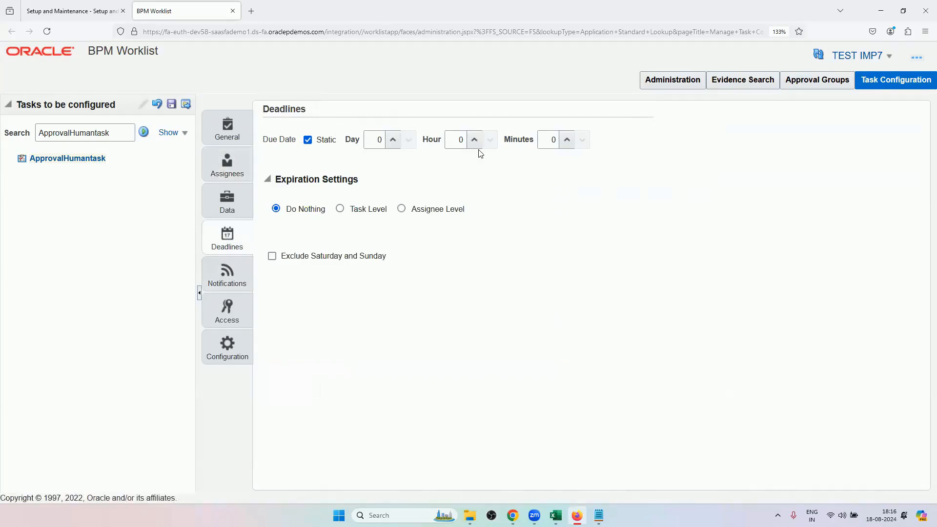
left_click(381, 145)
key("BackSpace")
left_click(376, 188)
Set the expiration to Assignee Level with a duration of 10 days.
left_click(340, 209)
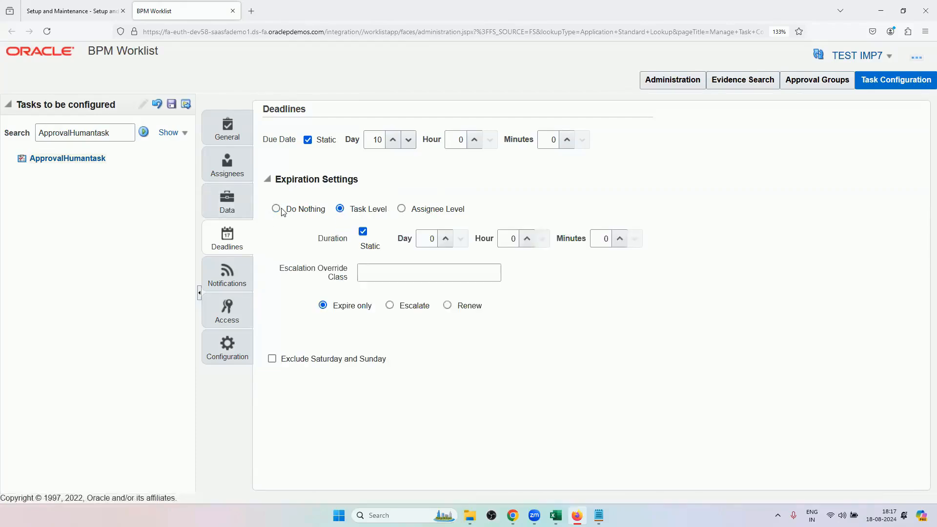
left_click(402, 209)
left_click(341, 210)
left_click(402, 209)
left_click(436, 244)
type("10")
left_click(622, 299)
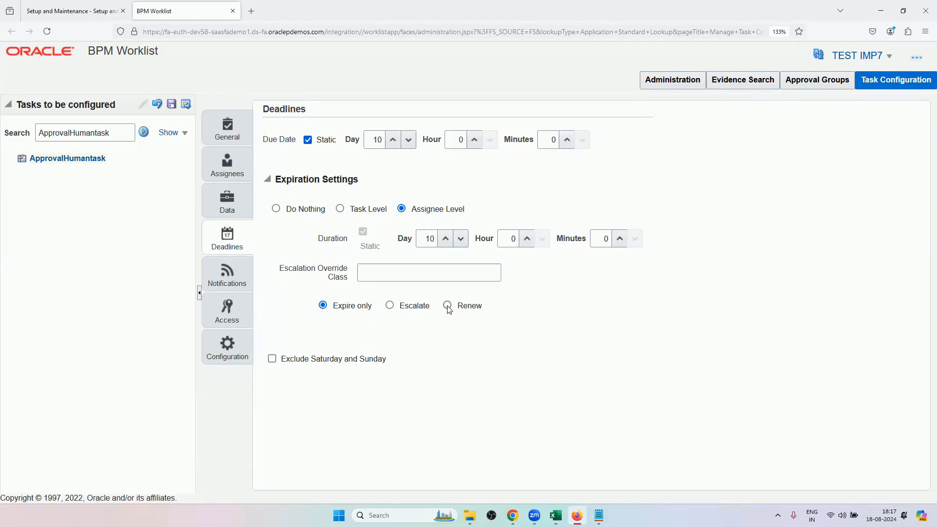
Choose Escalate as the expiration action and exclude Saturday and Sunday.
left_click(390, 306)
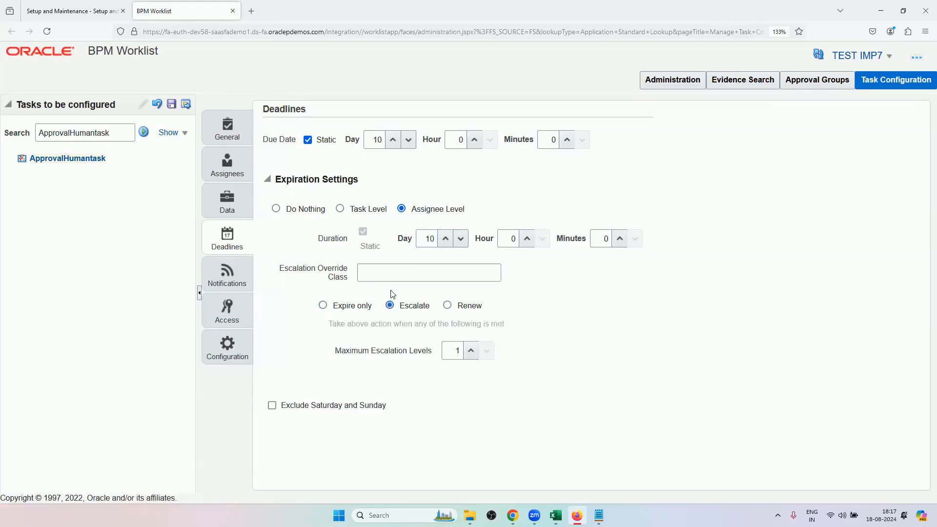
left_click(460, 351)
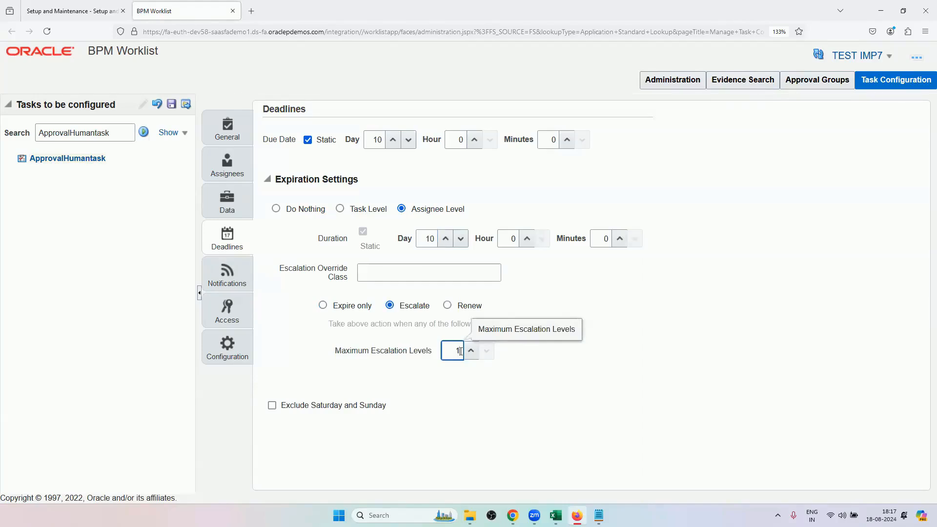
left_click(271, 405)
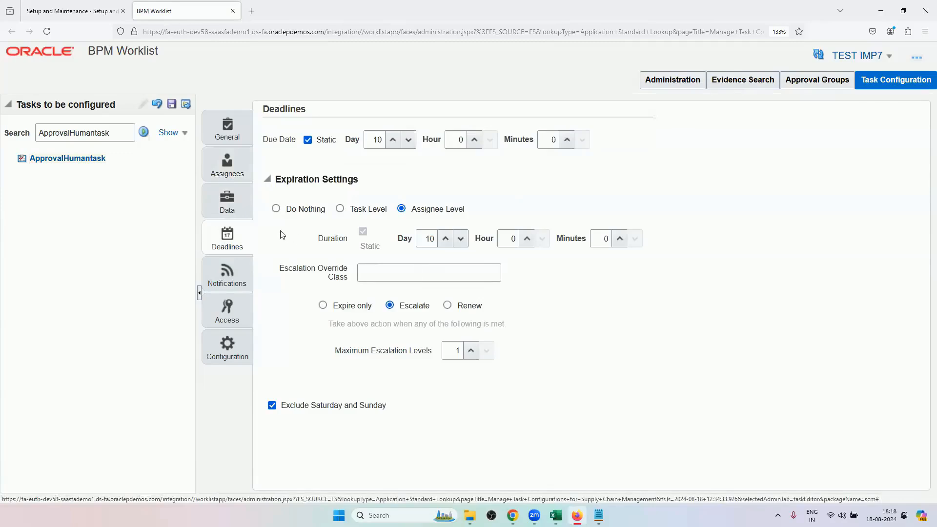
Reset the deadlines to Do Nothing with a due date of 0 days and weekends no longer excluded.
left_click(276, 209)
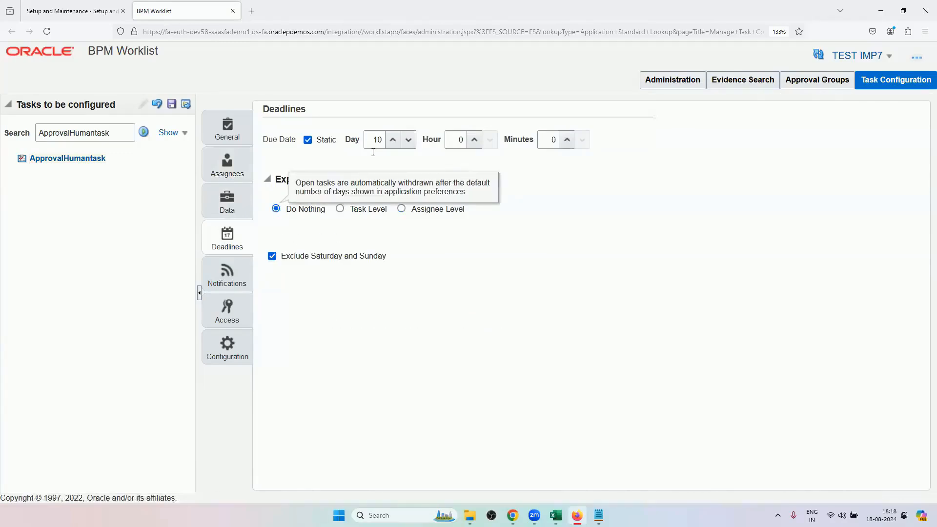
left_click(382, 140)
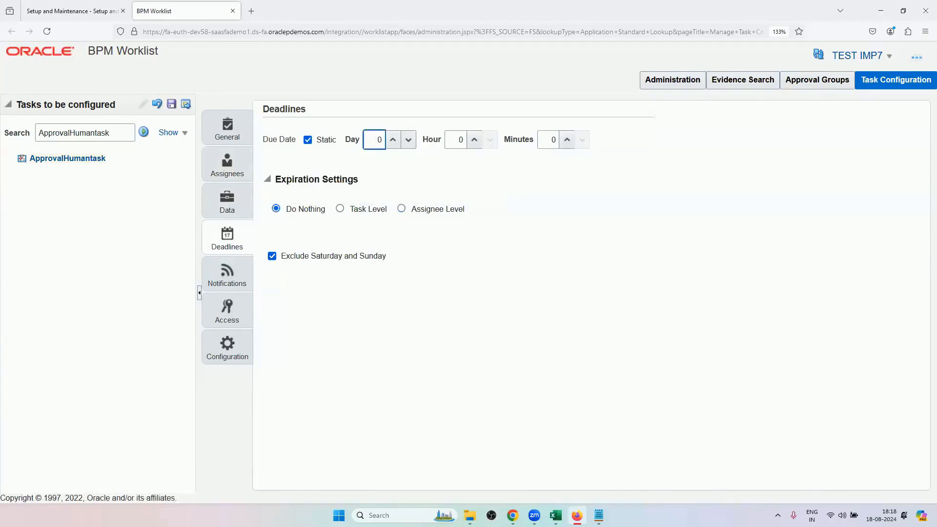
left_click(392, 168)
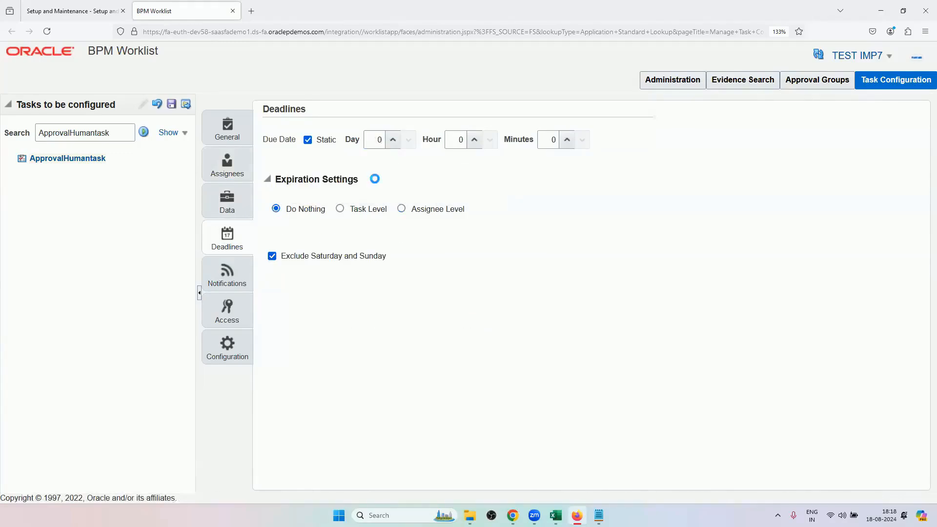
left_click(270, 258)
Examine the task's data elements and its flexfield mapping.
left_click(230, 177)
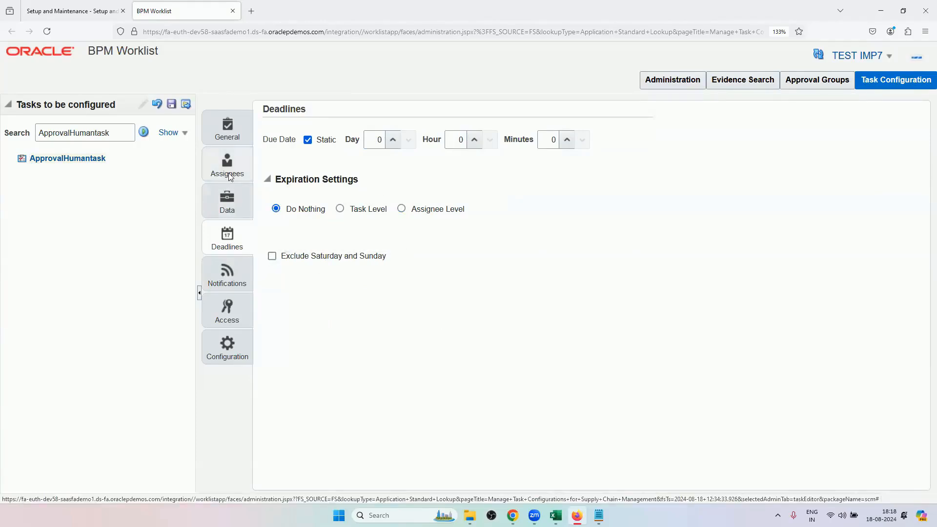
left_click(244, 211)
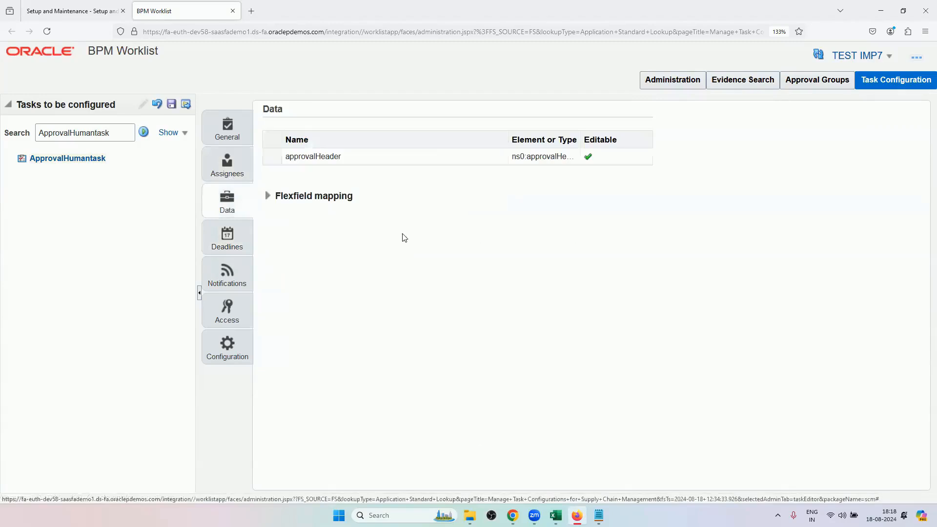
left_click(268, 196)
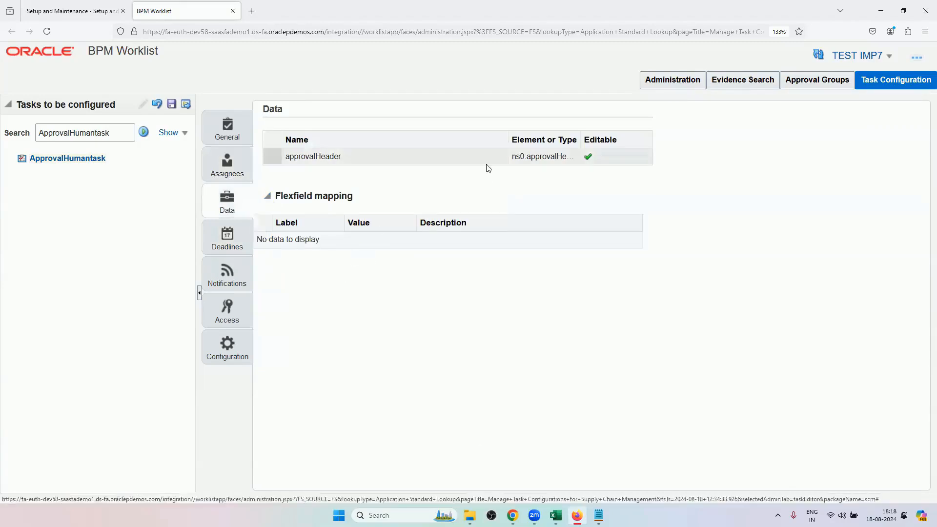
Show the assignees flow, check the pending order's approval chain in Chrome, and return to BPM Worklist.
left_click(213, 169)
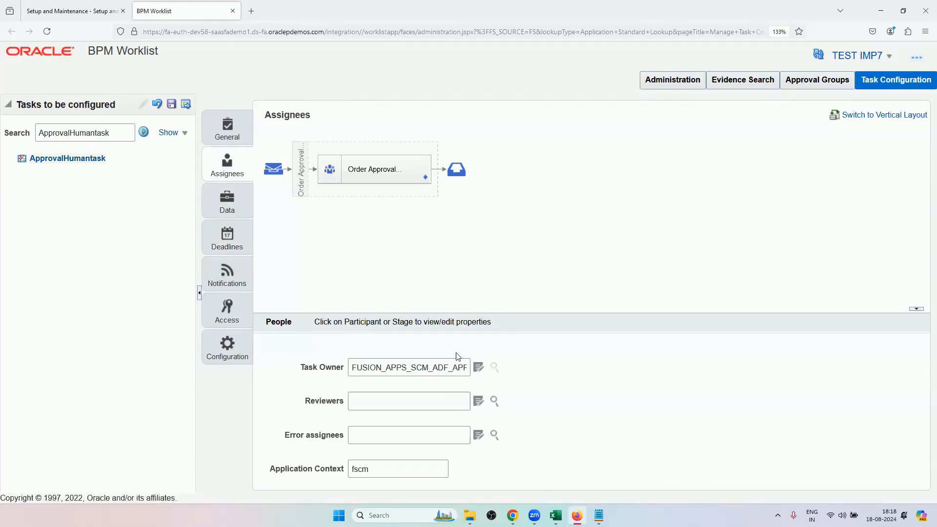
left_click(512, 516)
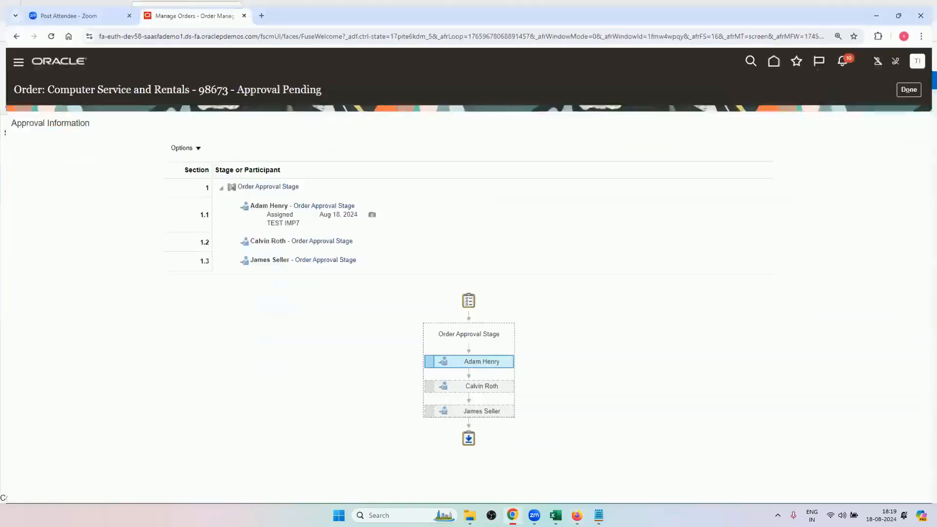
left_click(512, 515)
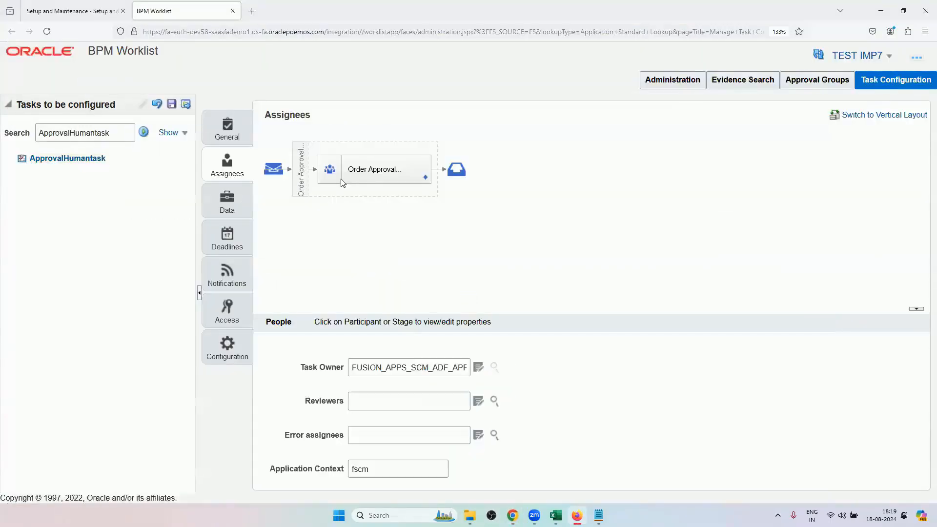
Review the Order Approval participant's rules, examining Sales Order Total Over 100000 and B39_APPROVALS, and return to the assignees flow.
left_click(425, 181)
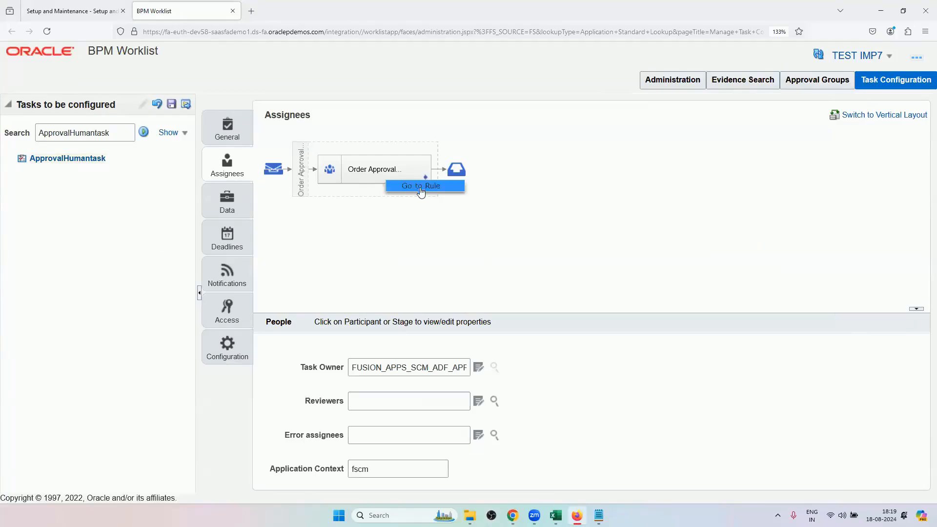
left_click(417, 189)
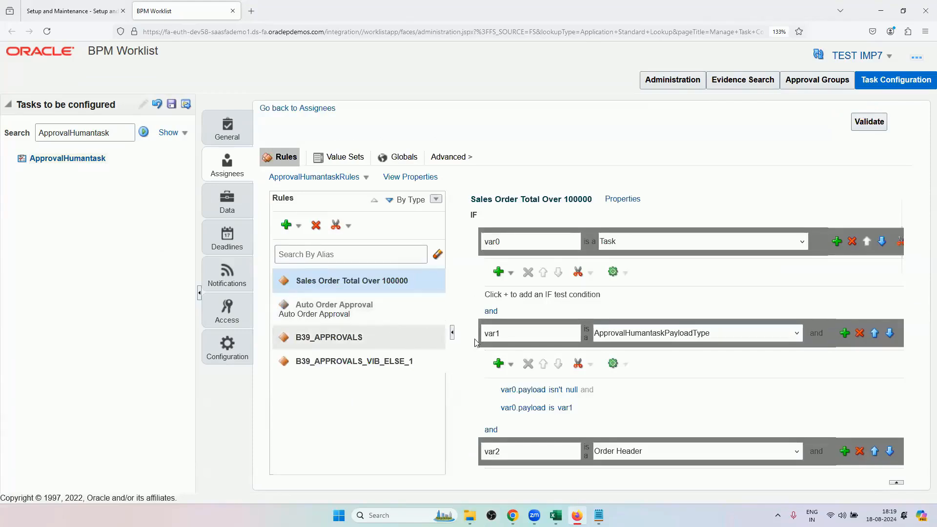
scroll(574, 410, "down", 2)
scroll(575, 410, "down", 3)
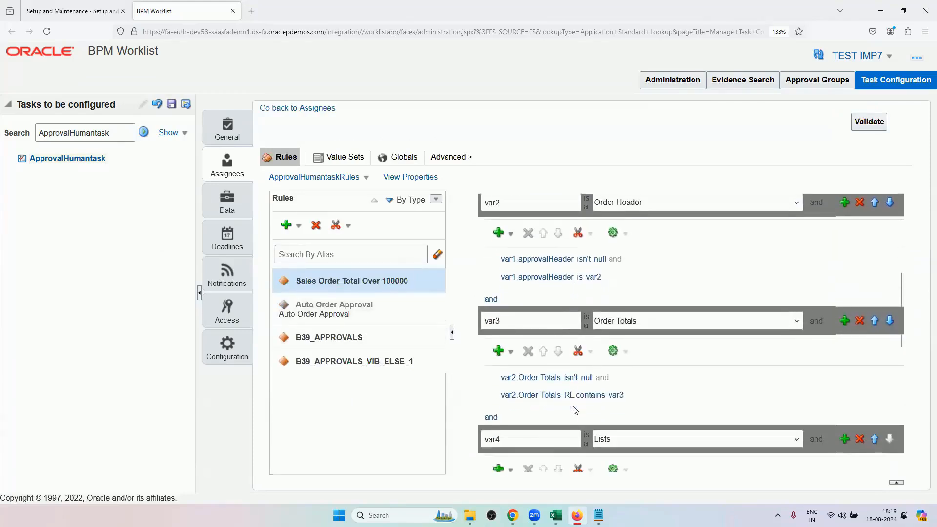
scroll(574, 410, "down", 5)
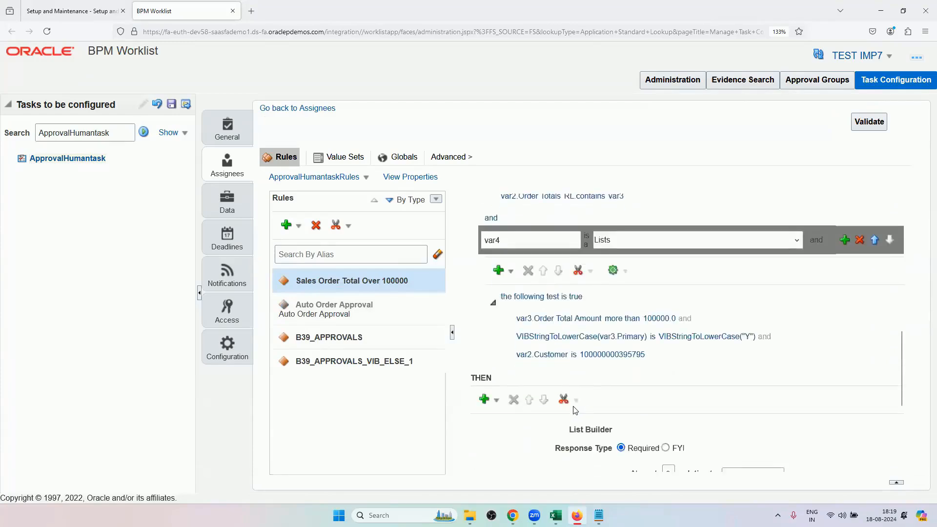
scroll(612, 397, "down", 3)
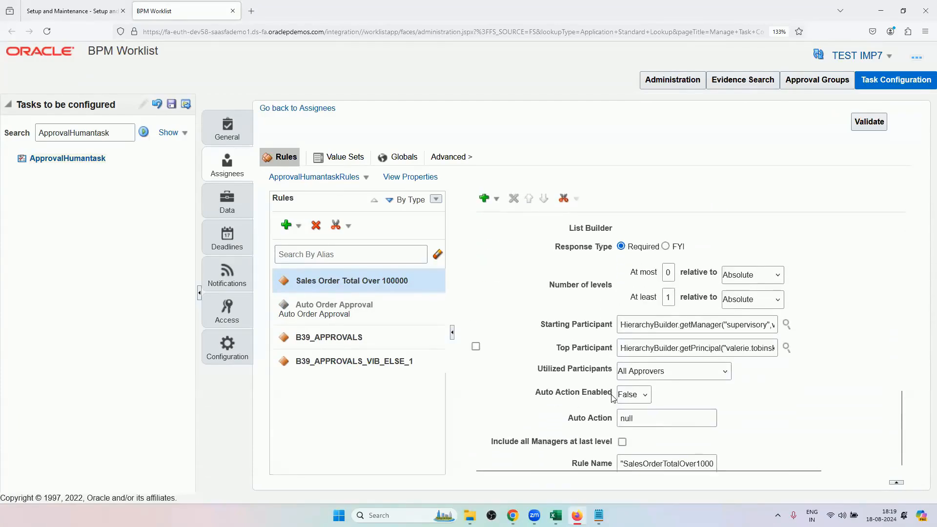
scroll(612, 397, "up", 4)
scroll(613, 397, "up", 6)
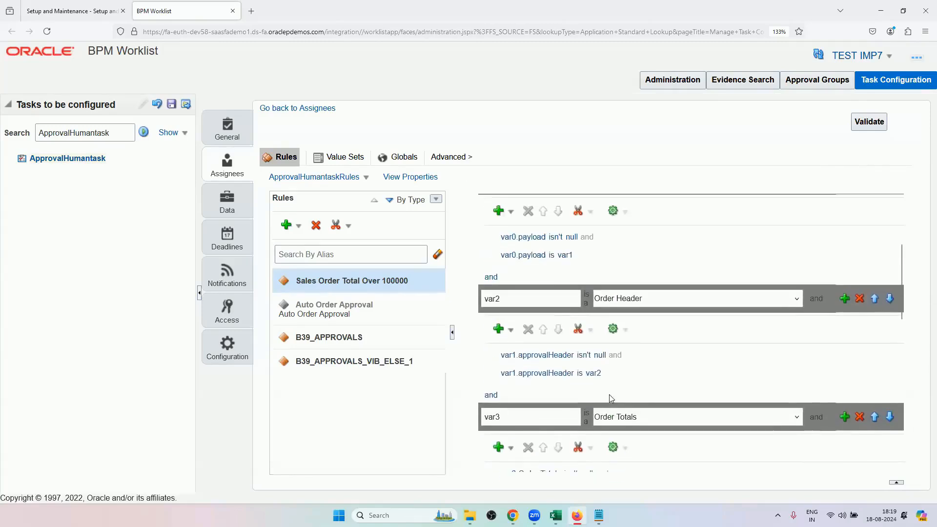
scroll(589, 337, "up", 2)
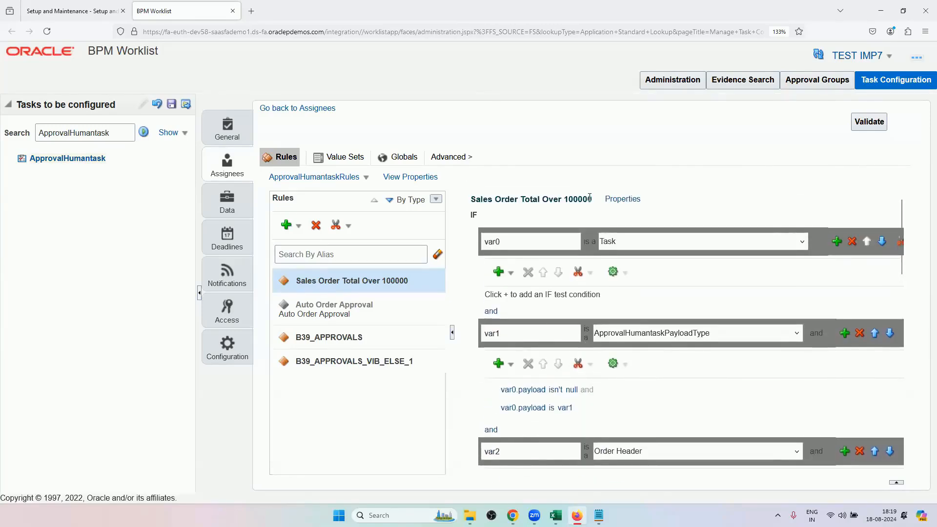
left_click(399, 334)
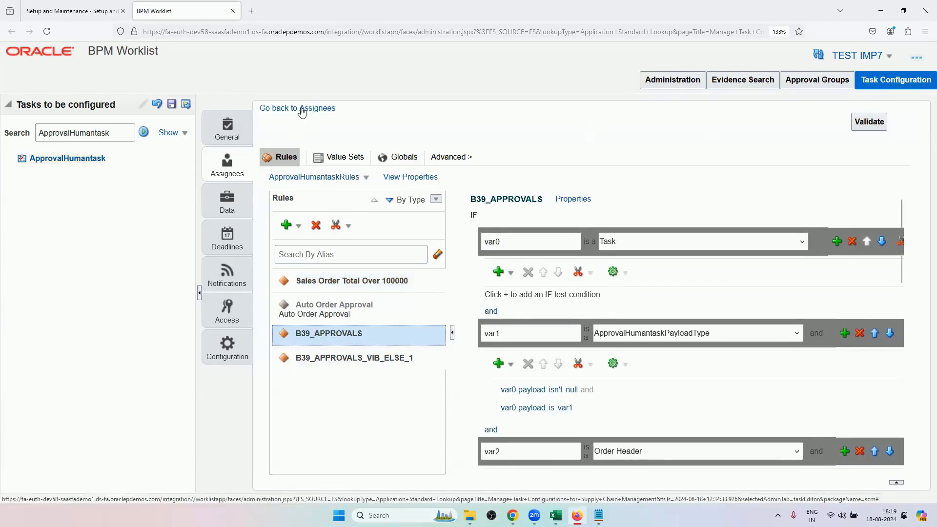
left_click(301, 110)
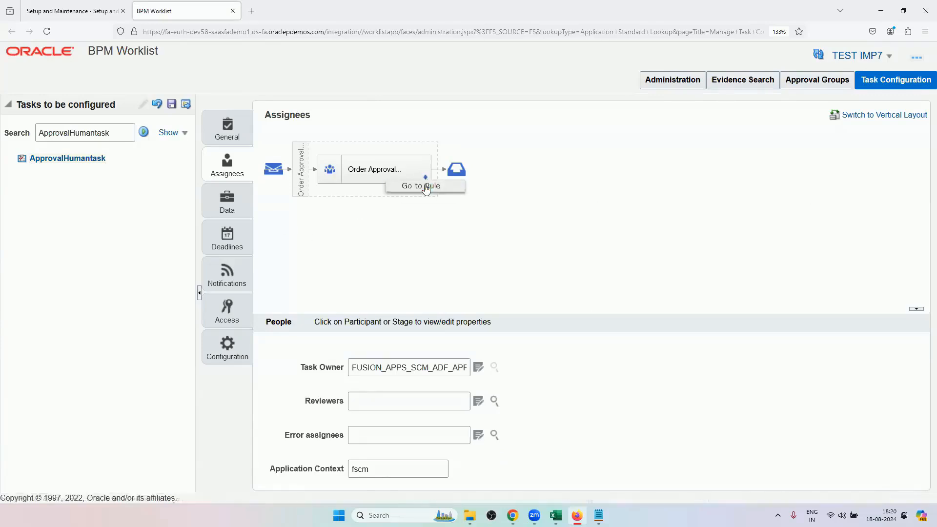
View the Order Approval participant's basic properties and its available edit options.
left_click(340, 177)
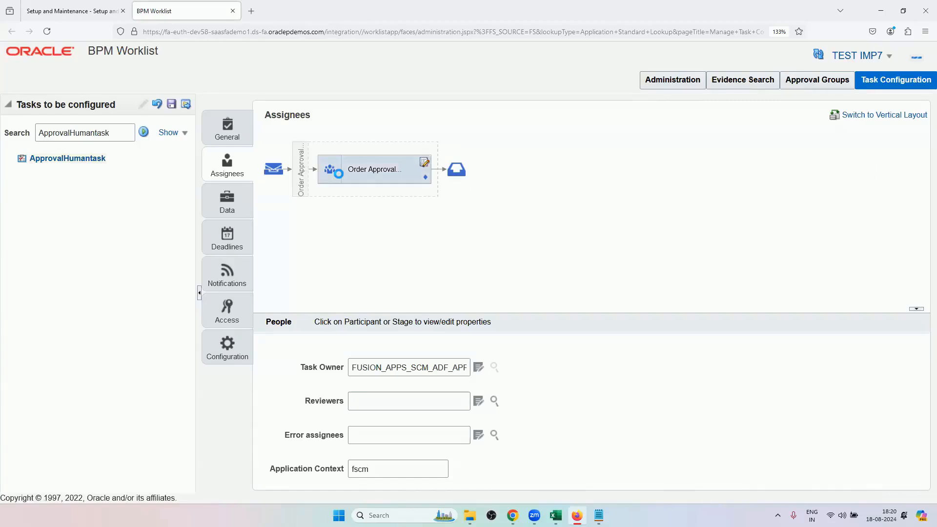
left_click(423, 167)
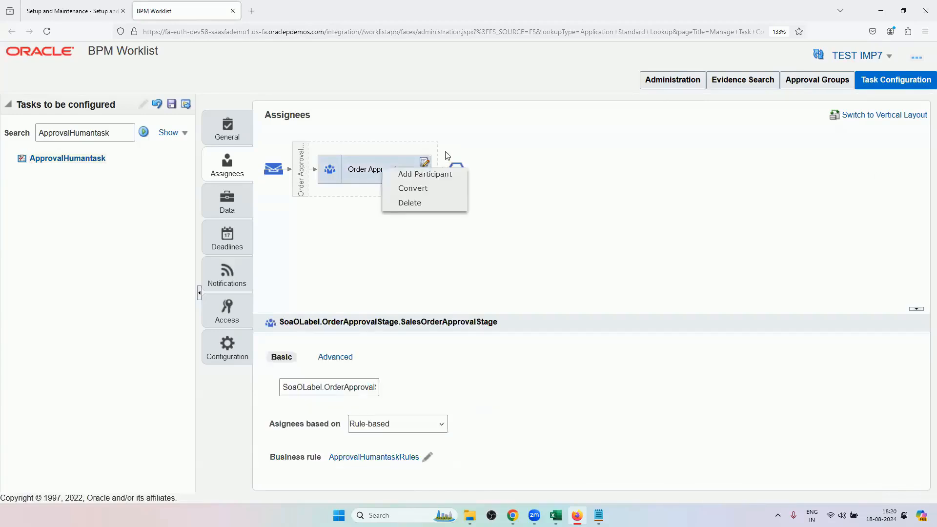
mouse_move(437, 189)
left_click(355, 263)
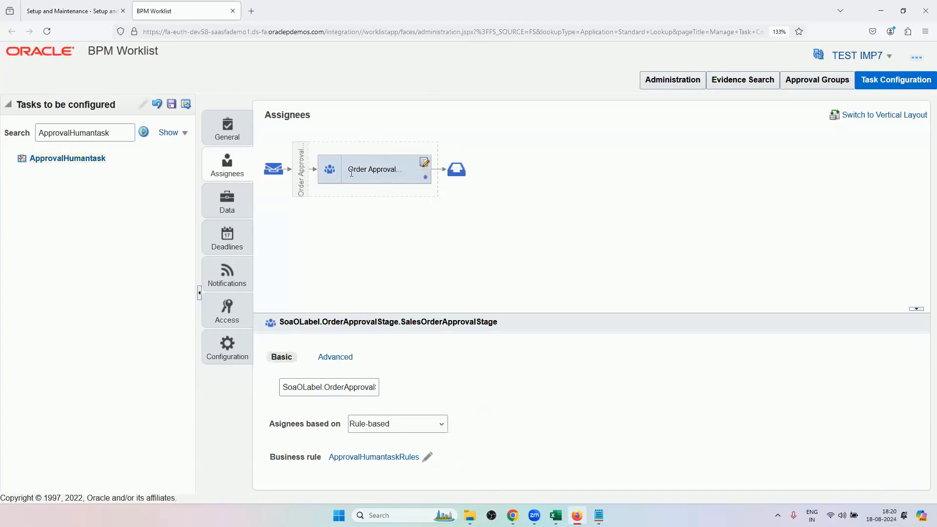
Review the task's general, configuration, notification and deadline settings before committing.
left_click(224, 128)
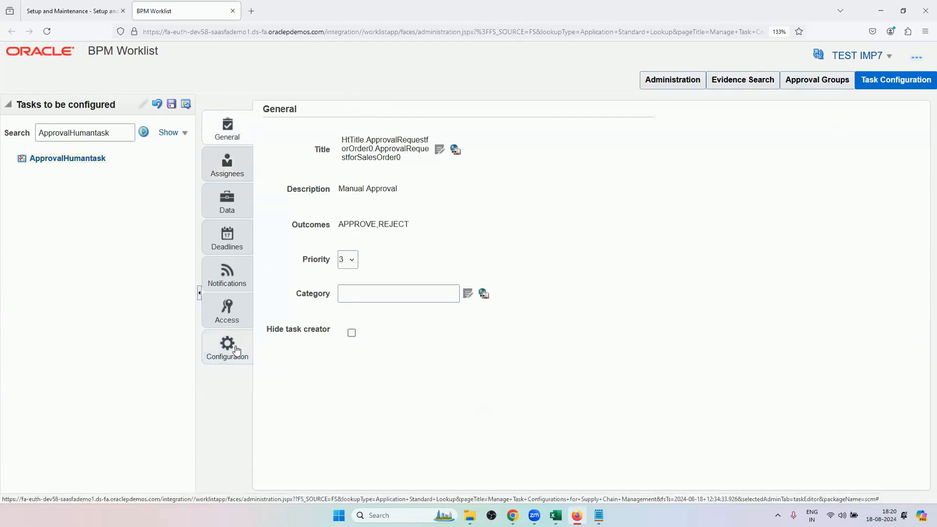
left_click(236, 349)
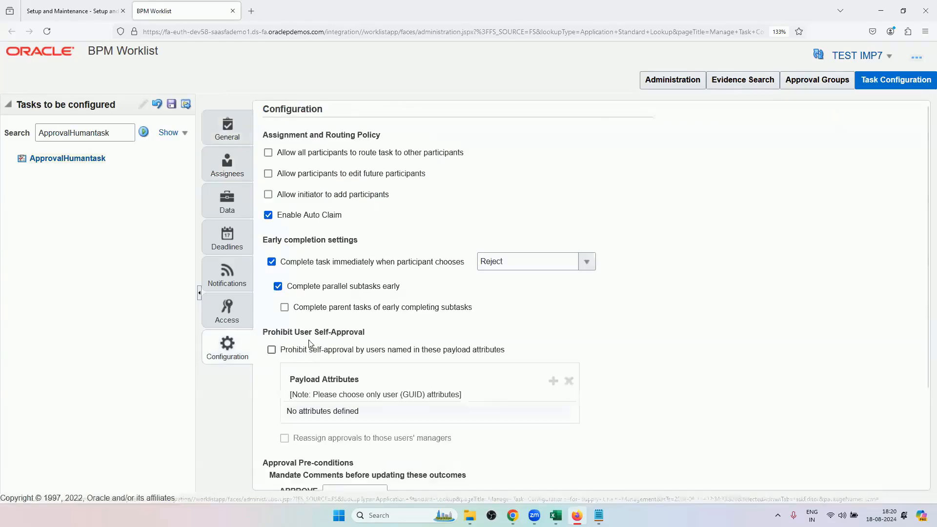
scroll(368, 315, "down", 3)
scroll(368, 309, "up", 2)
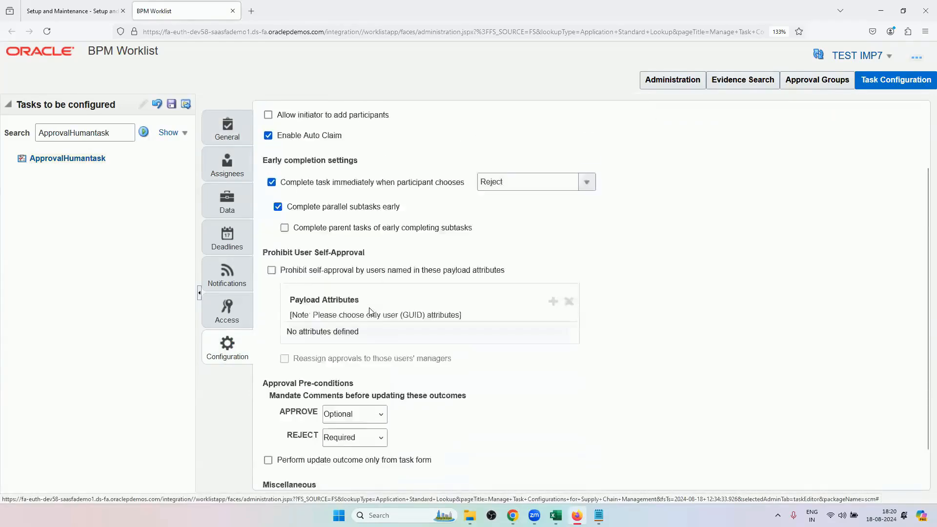
left_click(228, 286)
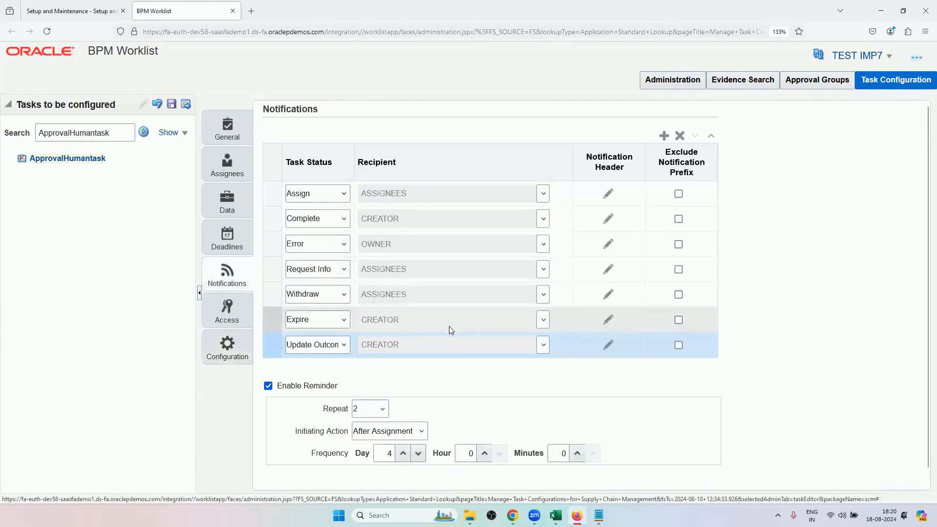
scroll(303, 352, "down", 1)
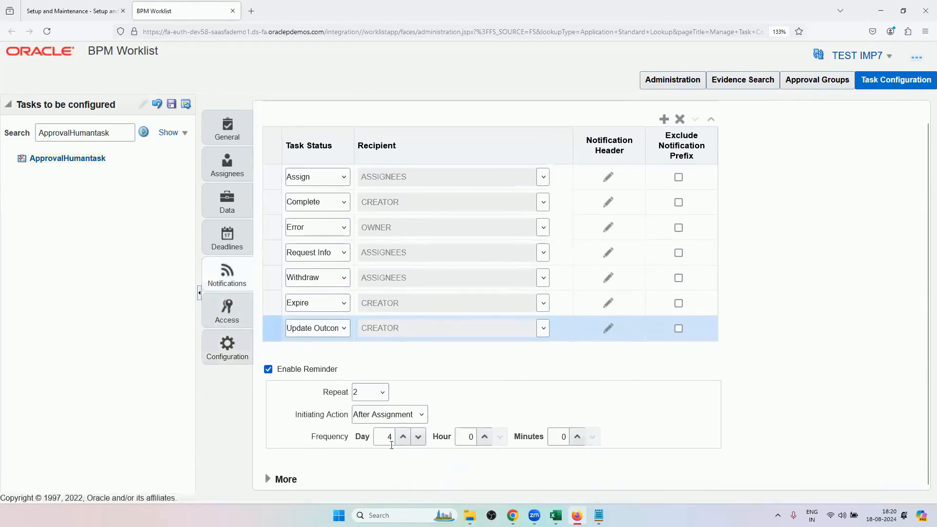
left_click(227, 237)
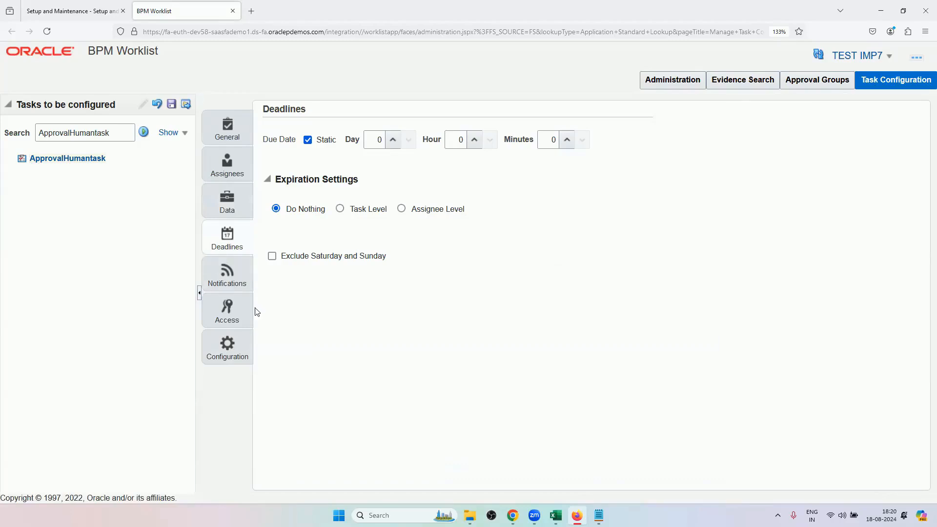
Start committing the task, cancel the comments dialog, and reset the uncommitted task changes.
left_click(187, 109)
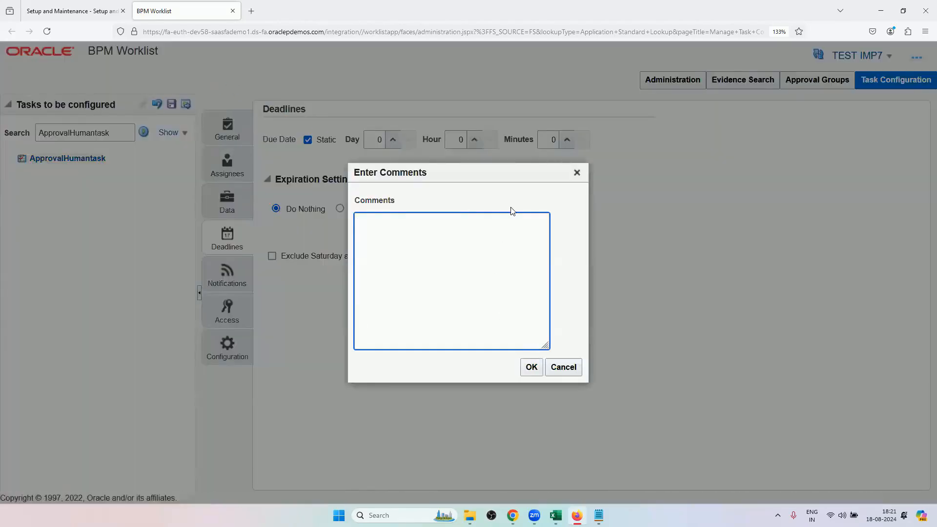
left_click(563, 366)
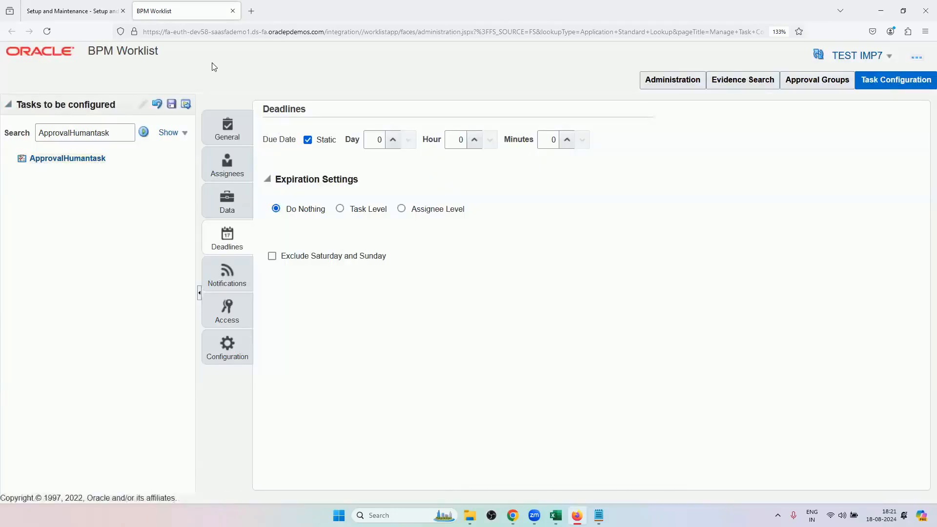
left_click(157, 104)
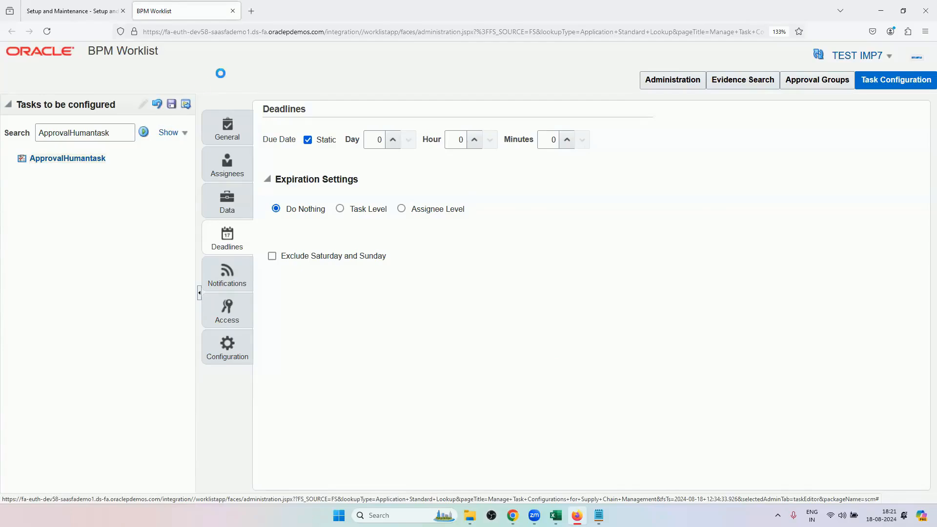
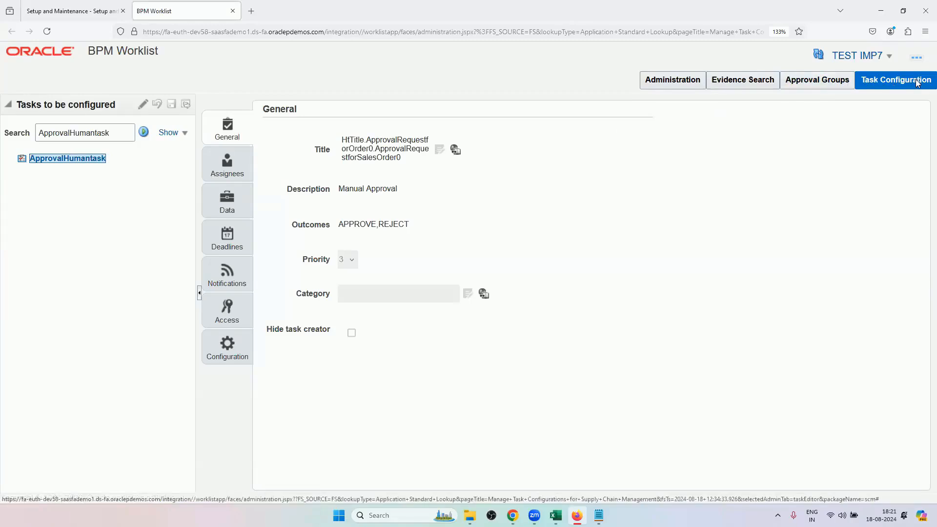
Go to the approval groups and open the Ap_approval_1 group's details.
left_click(825, 87)
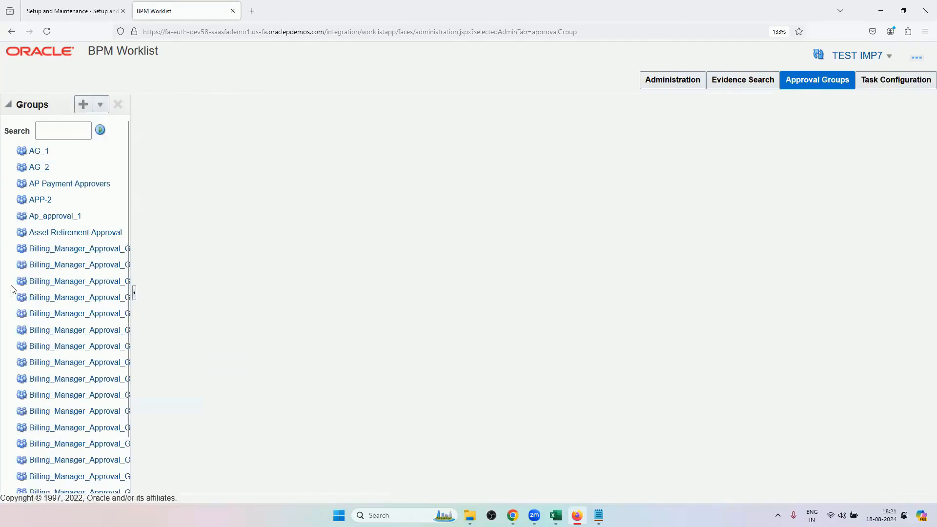
scroll(60, 292, "down", 3)
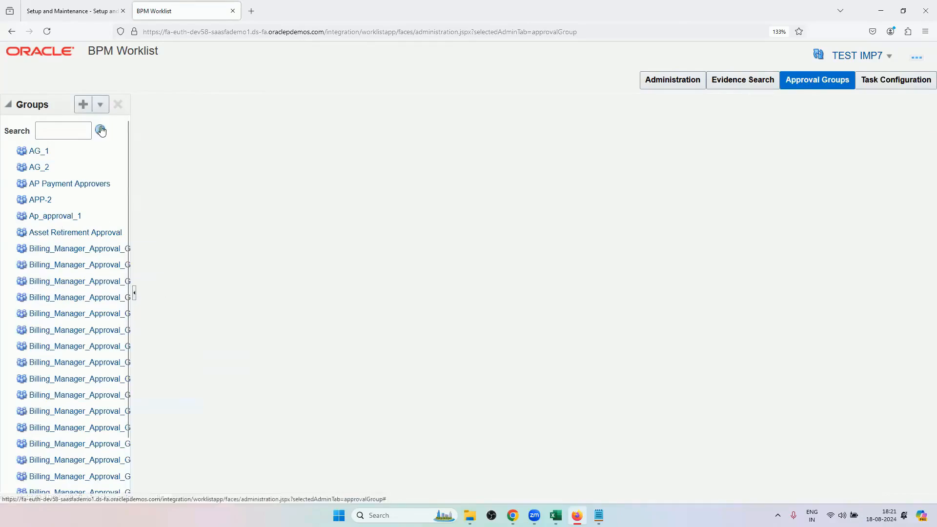
left_click(60, 218)
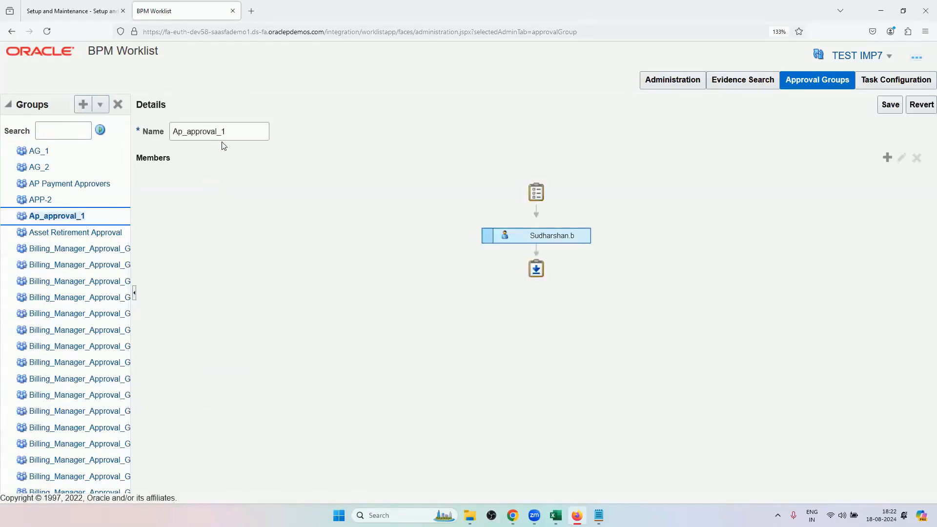
Start adding a user to Ap_approval_1, positioned below the existing member, and open the identity search.
left_click(518, 239)
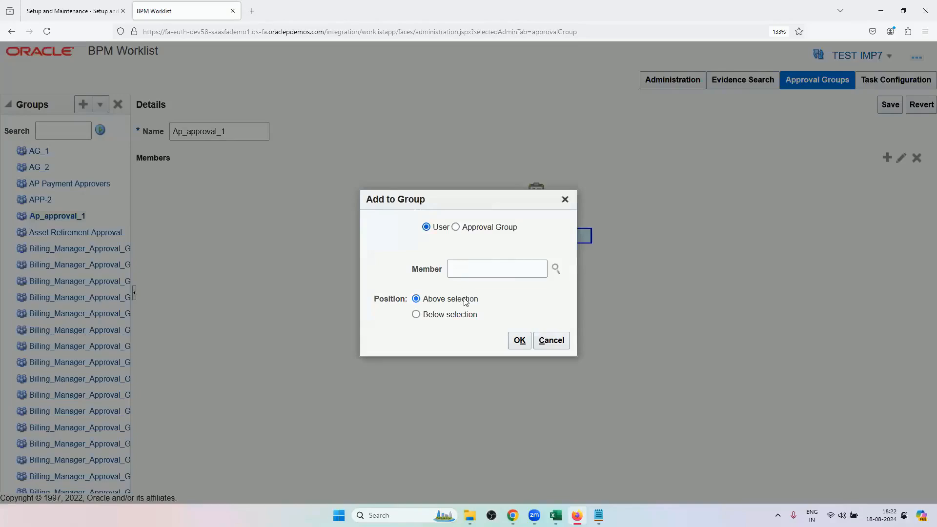
left_click(453, 316)
left_click(556, 268)
Search for the user by first and last name and add the matching account to the group.
left_click(318, 249)
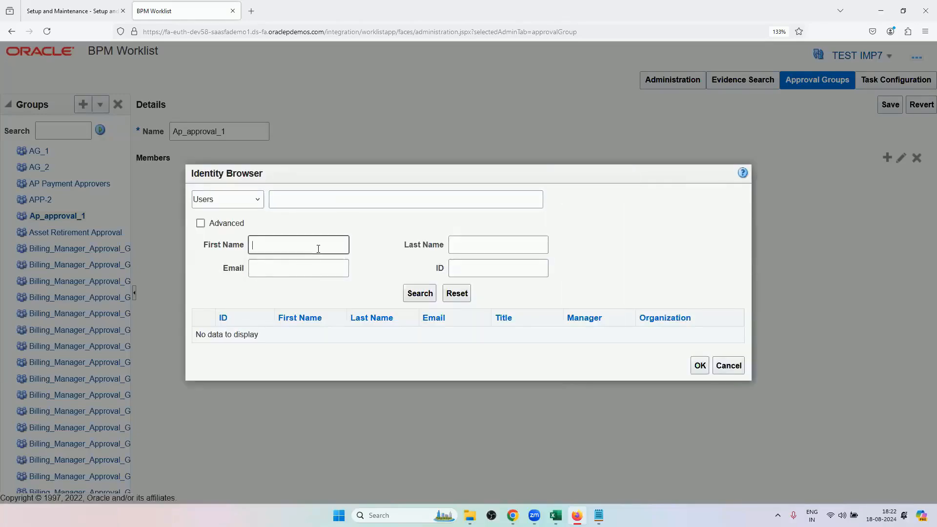
type("in")
left_click(486, 255)
left_click(489, 246)
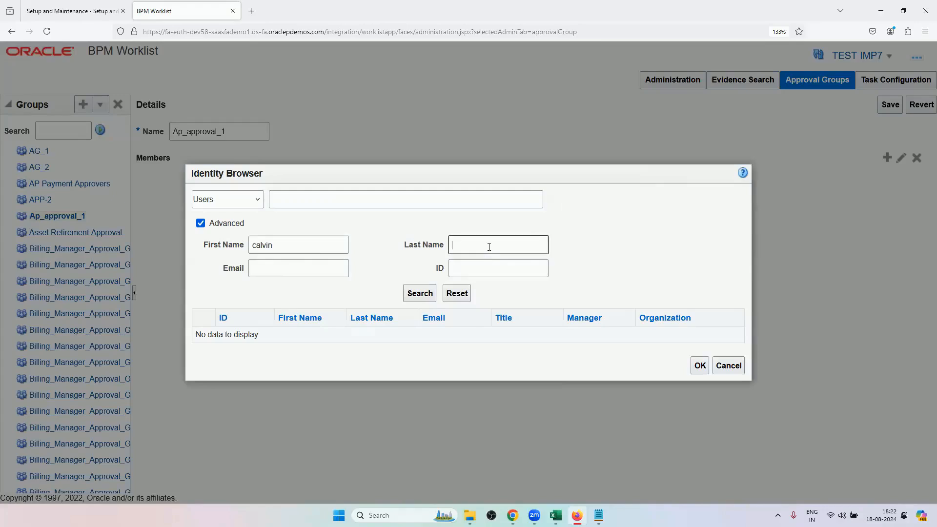
type("roth")
left_click(419, 294)
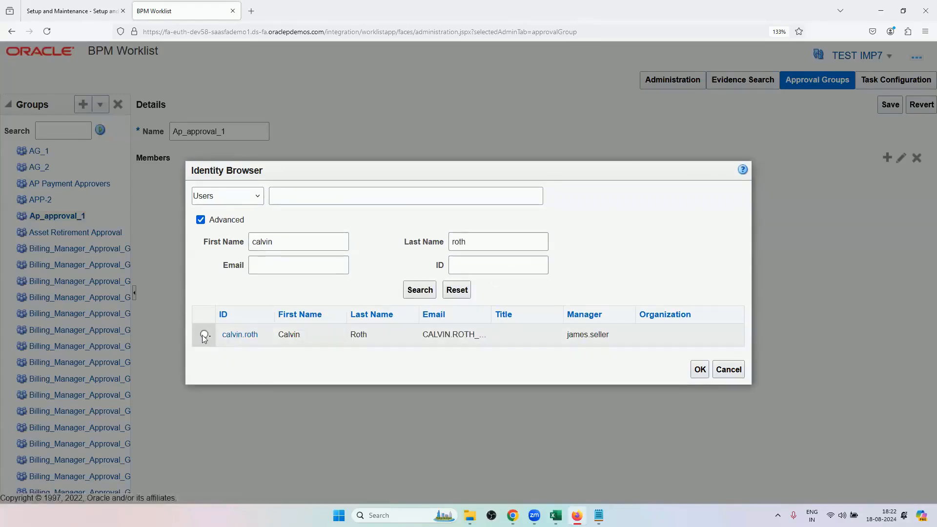
left_click(204, 334)
left_click(698, 369)
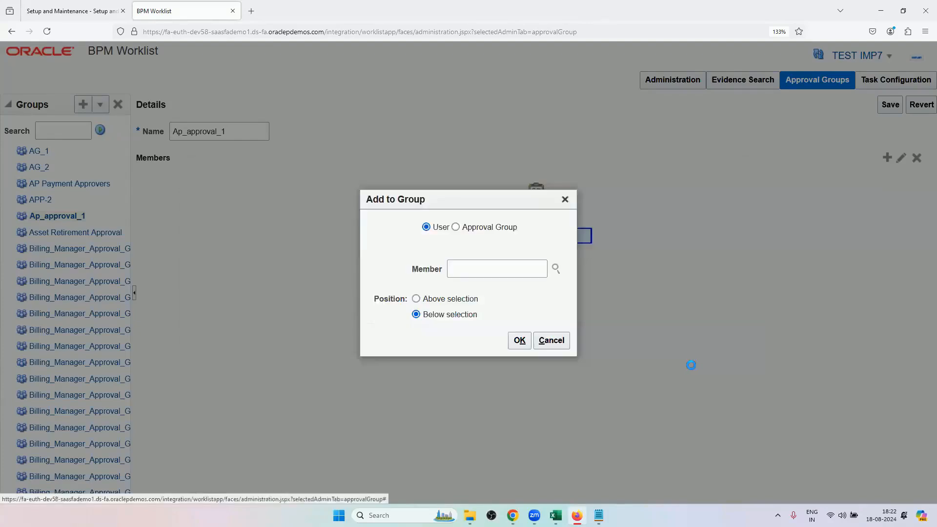
left_click(520, 339)
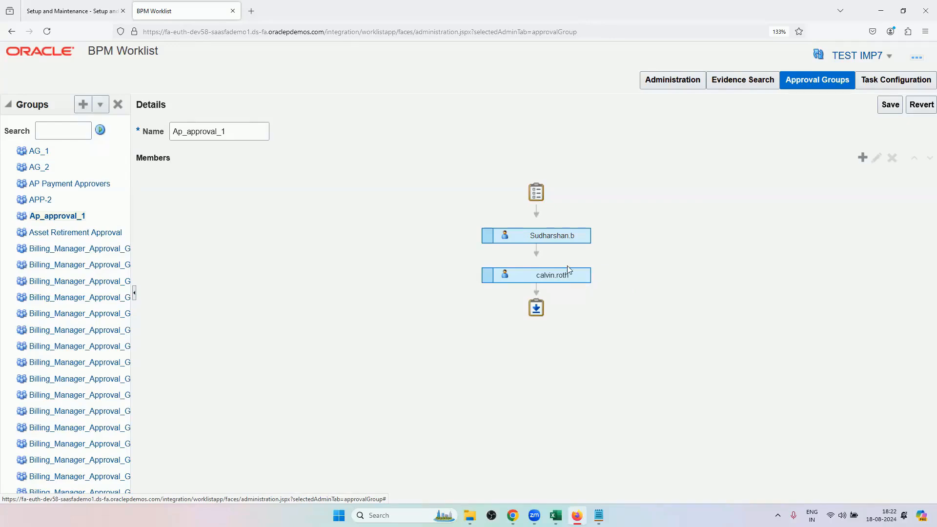
Revert the unsaved member addition in Ap_approval_1 and return to the task configuration.
left_click(552, 236)
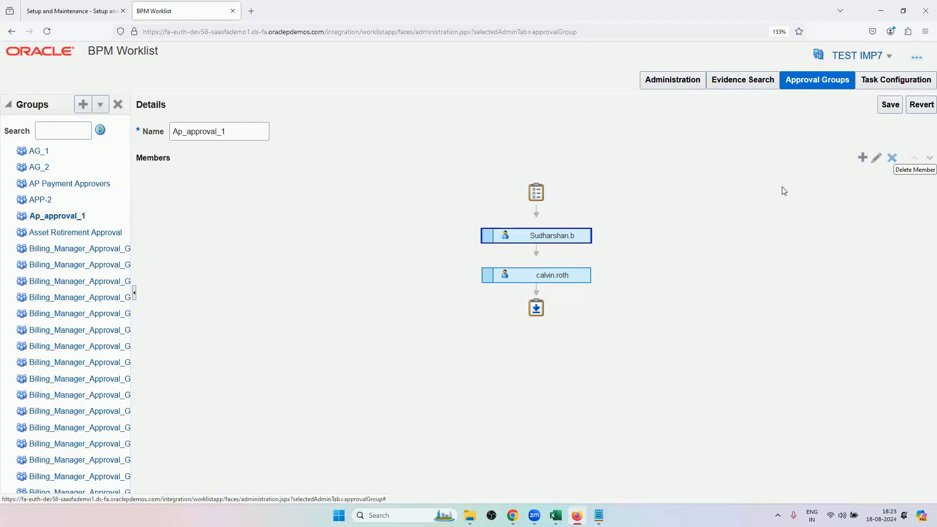
left_click(912, 108)
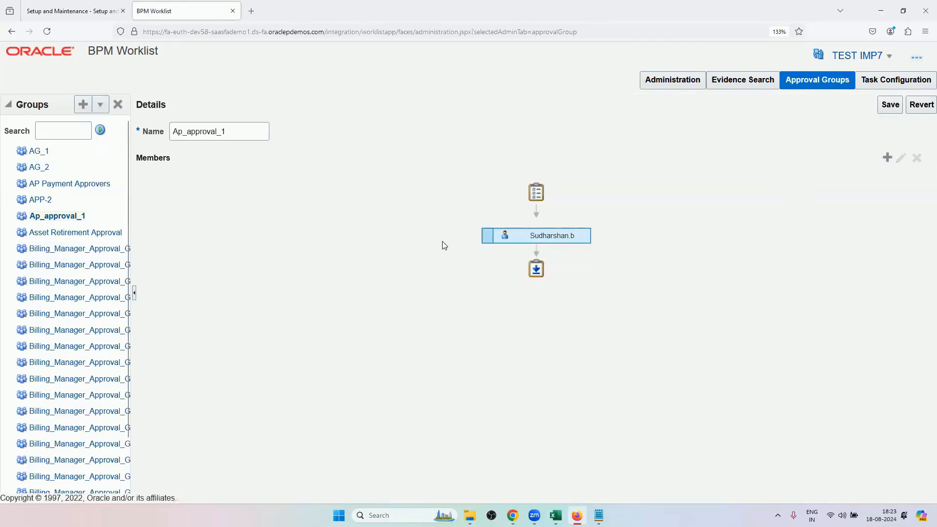
left_click(874, 82)
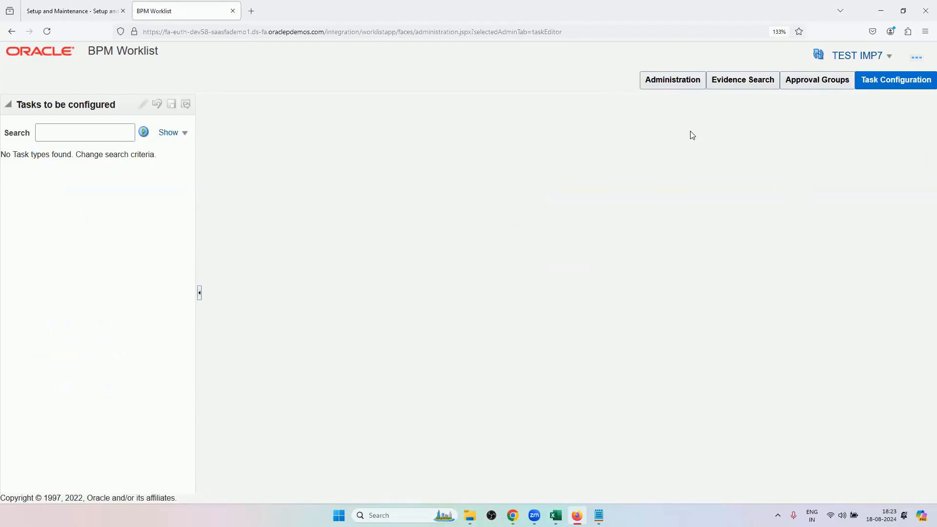
Switch to the Order Management Training Sheet in Excel and look through Approvals, Instances & Transaction Numbers and Transactions, returning to Approvals.
mouse_move(556, 516)
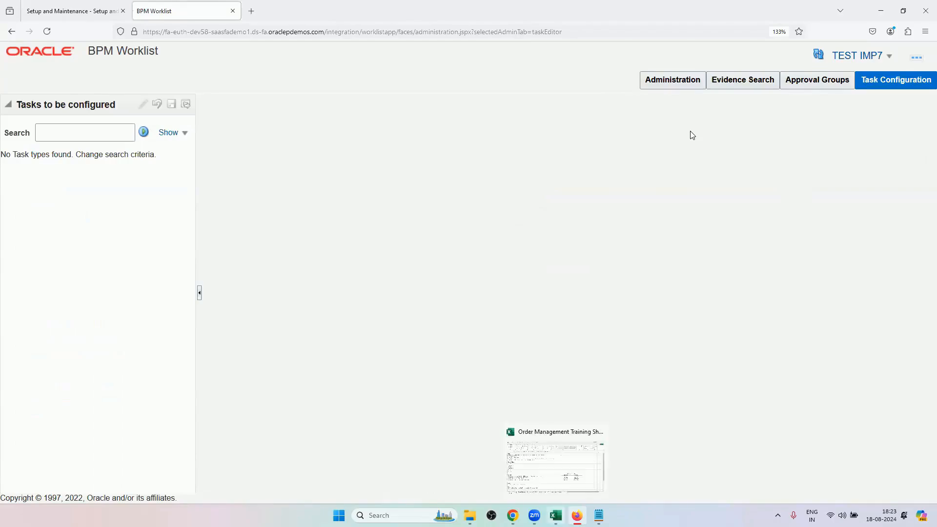
left_click(555, 461)
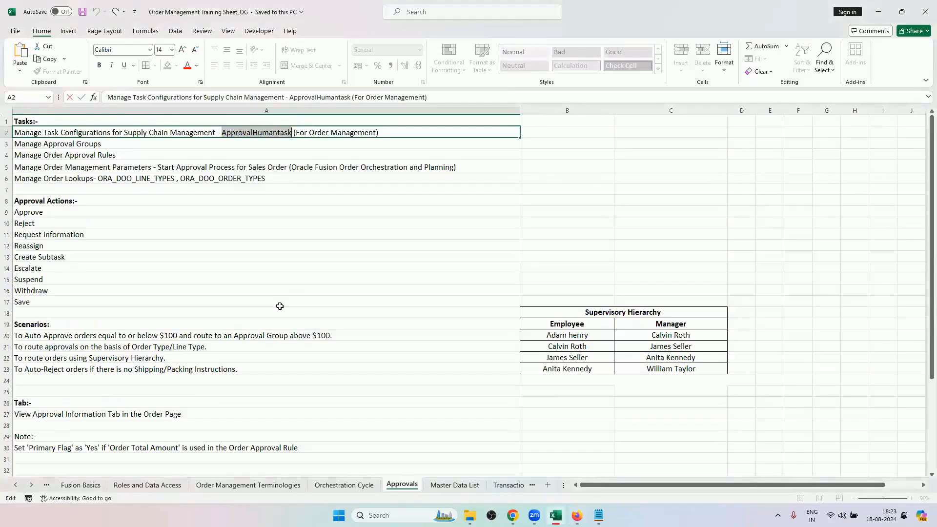
scroll(244, 307, "down", 3)
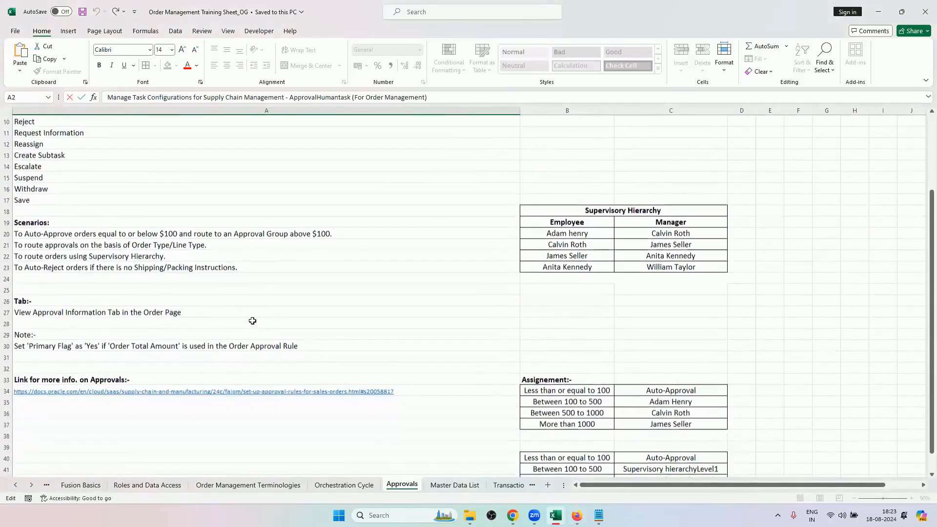
left_click(252, 321)
scroll(252, 320, "up", 3)
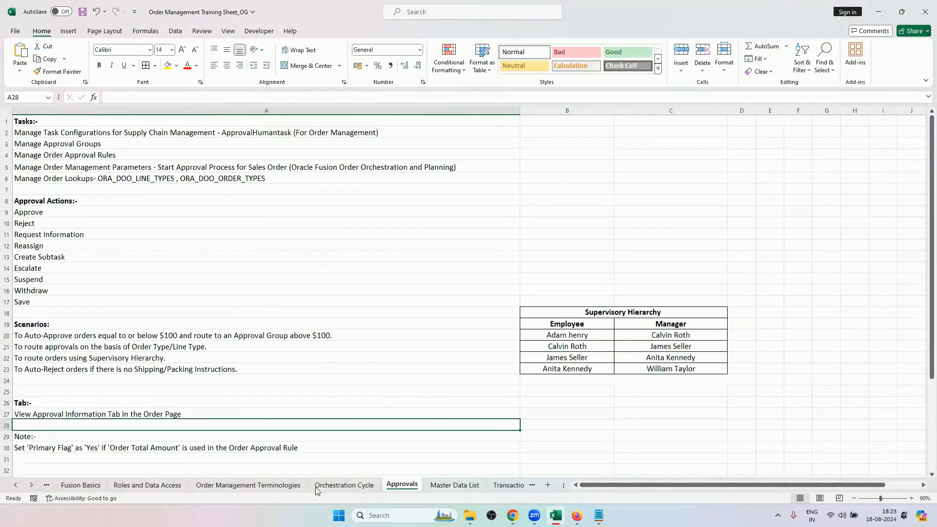
left_click(498, 484)
left_click(494, 485)
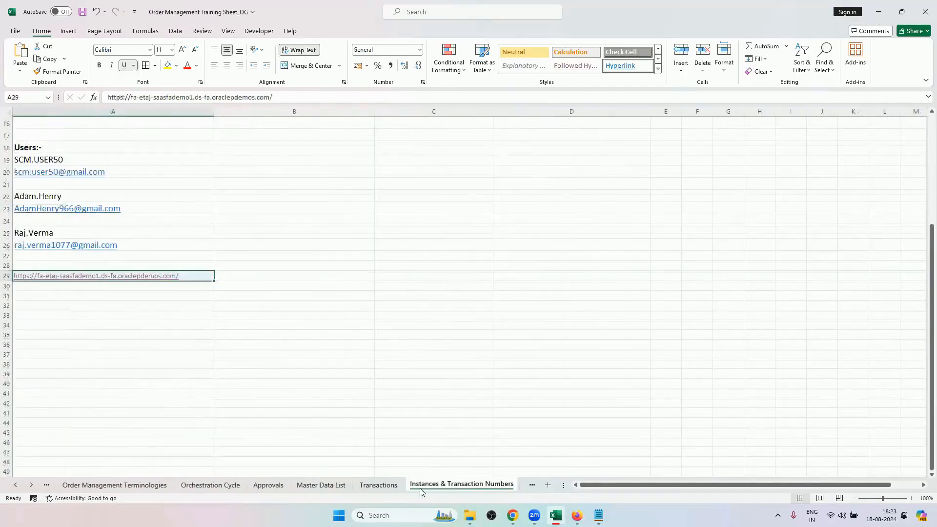
left_click(380, 486)
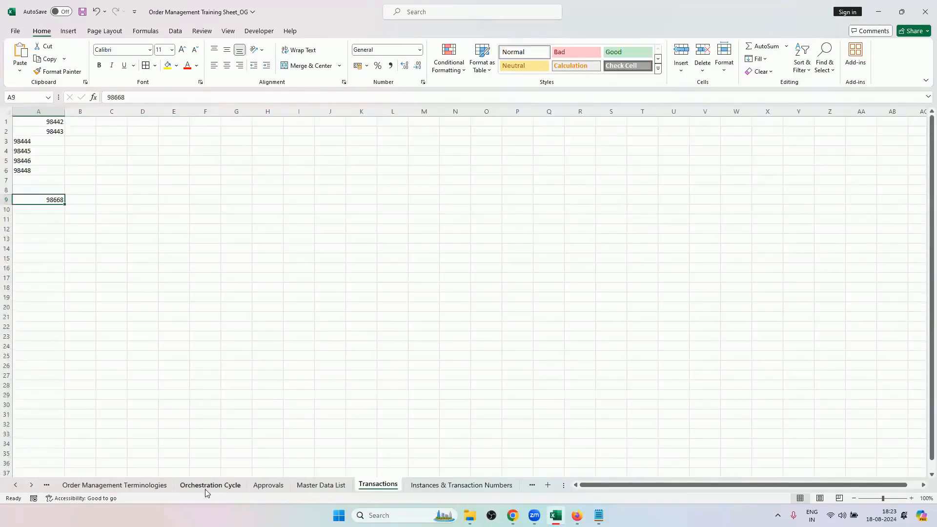
left_click(267, 484)
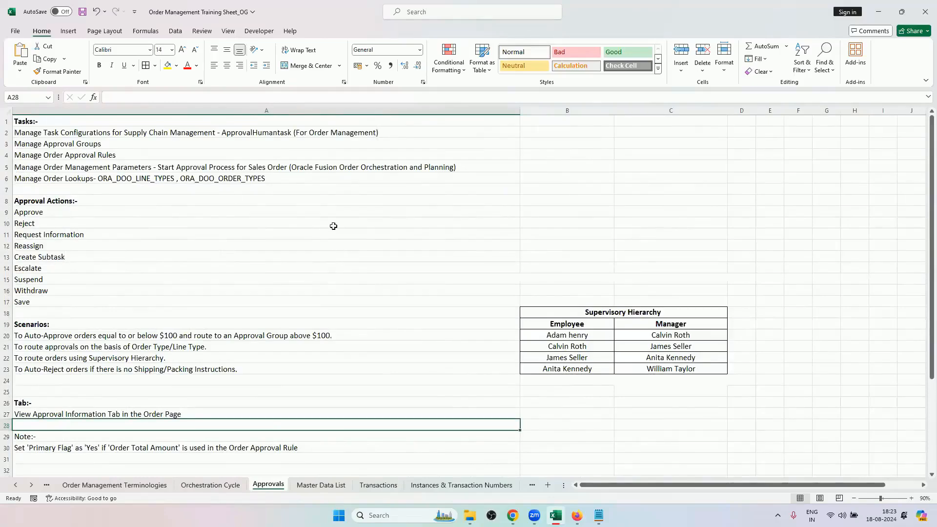
Review the approval actions, scenarios and assignment tables, and open the Oracle documentation link on approvals.
scroll(314, 251, "down", 4)
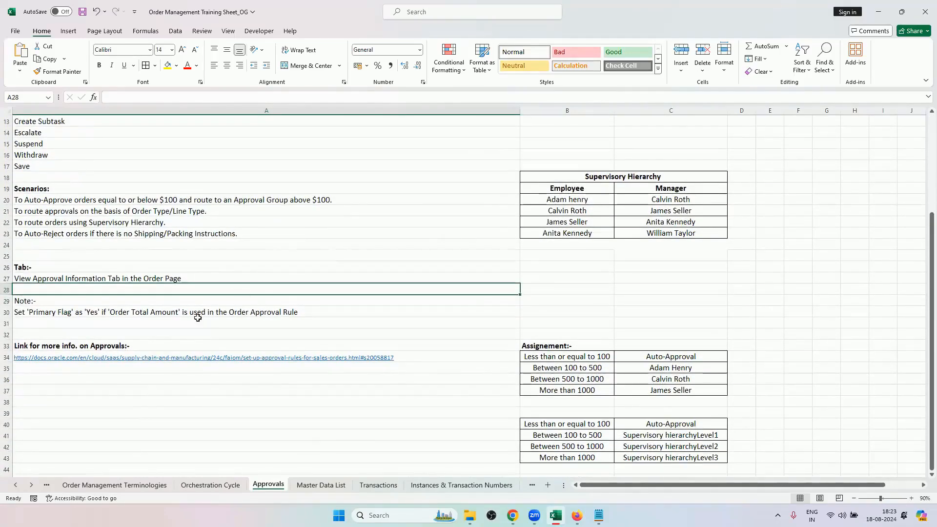
scroll(337, 240, "up", 3)
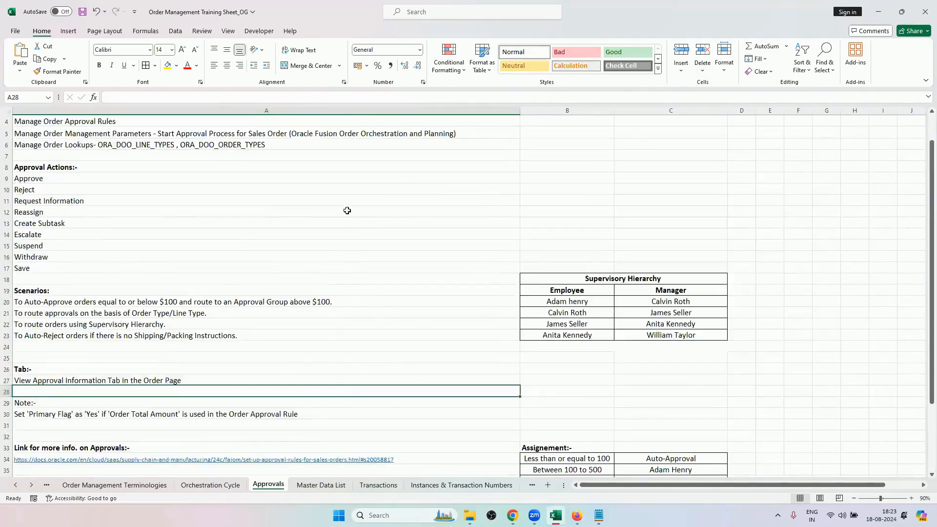
scroll(141, 296, "down", 4)
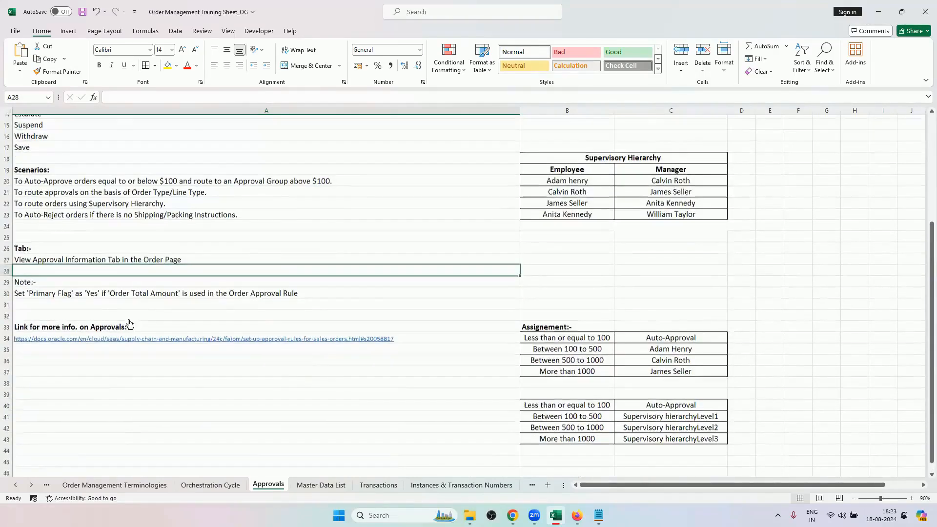
scroll(130, 324, "down", 1)
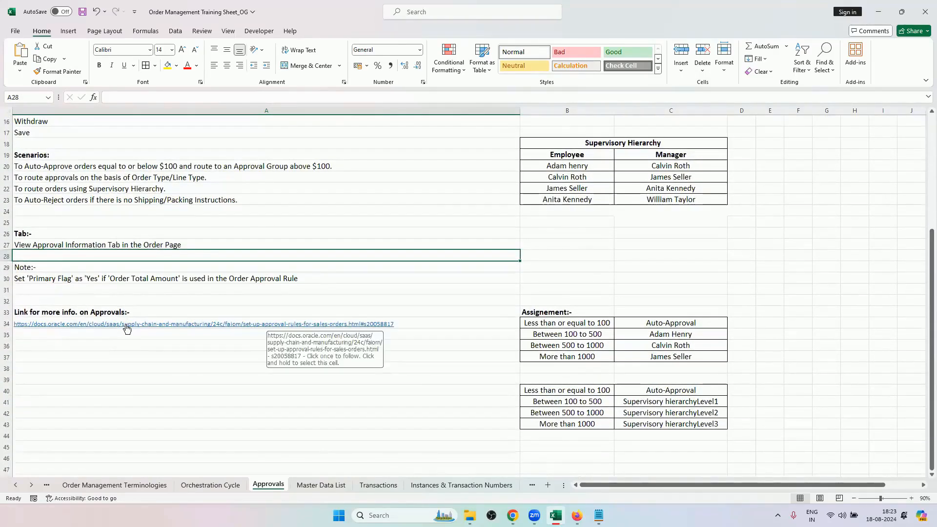
left_click(127, 325)
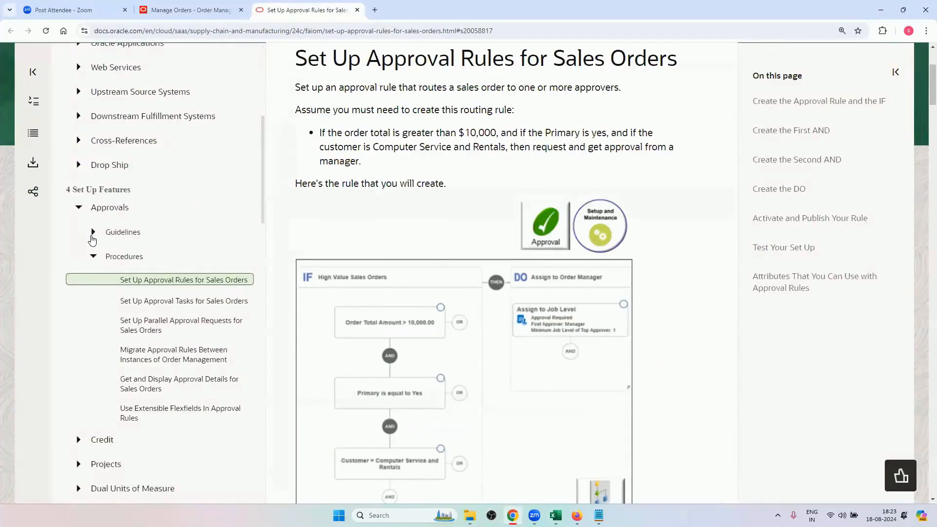
Browse the approval guidelines in the documentation, covering the approval rule, the approval task and More Guidelines for Setting Up Approval.
left_click(92, 235)
left_click(160, 278)
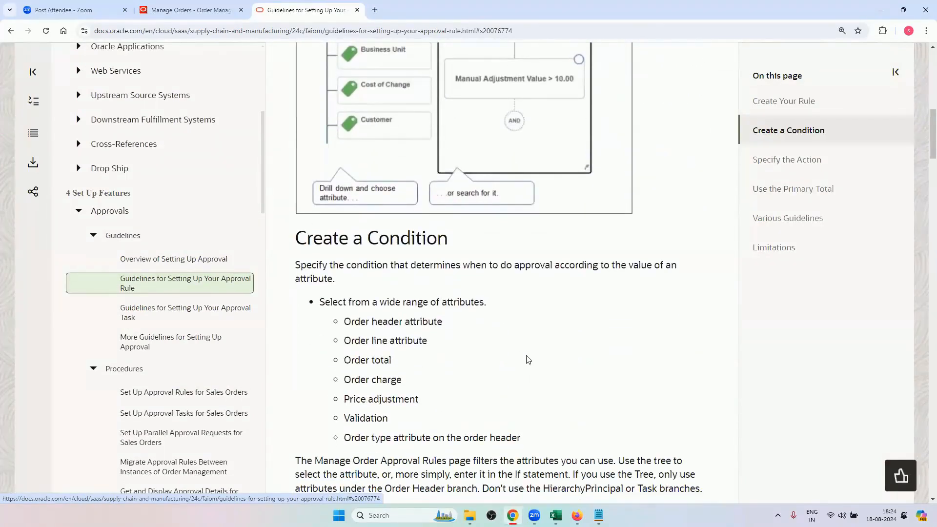
scroll(525, 360, "down", 3)
scroll(520, 347, "down", 10)
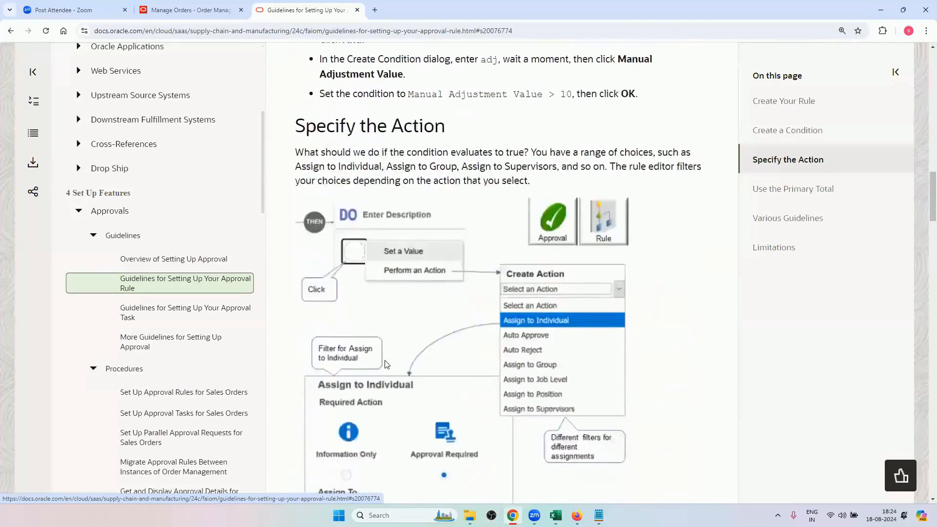
scroll(181, 330, "down", 8)
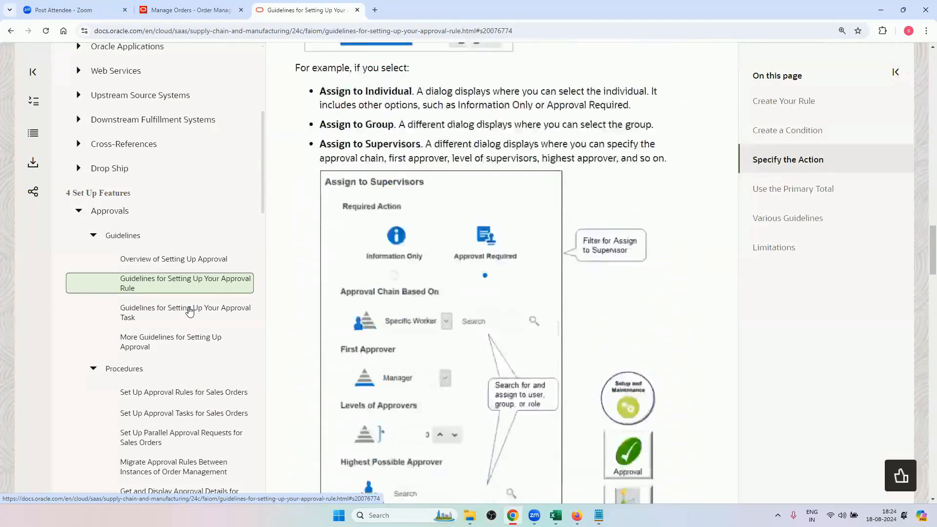
left_click(188, 312)
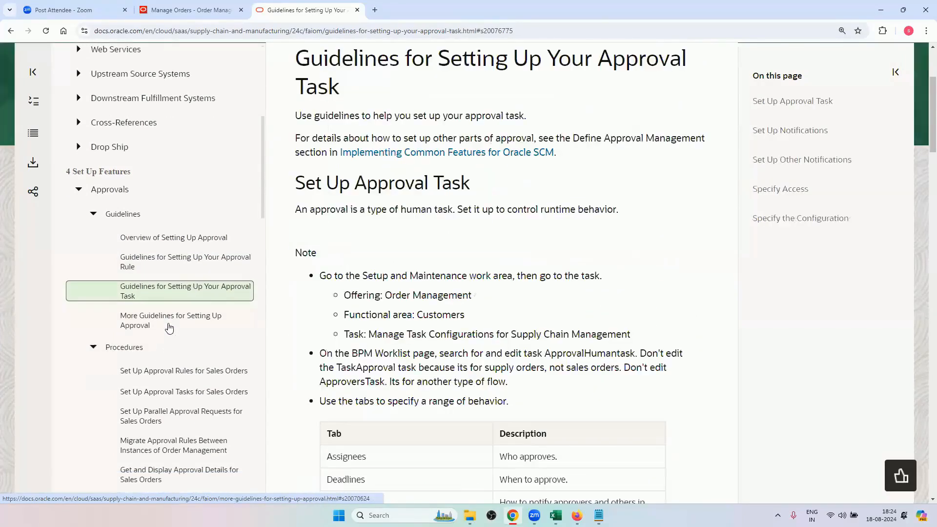
left_click(168, 319)
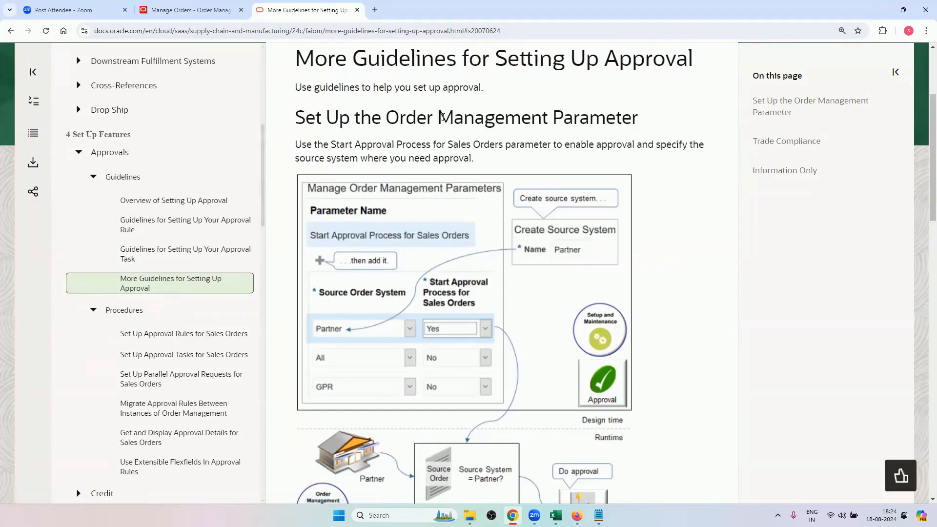
Close the documentation page and exit the pending sales order's approval information.
left_click(357, 10)
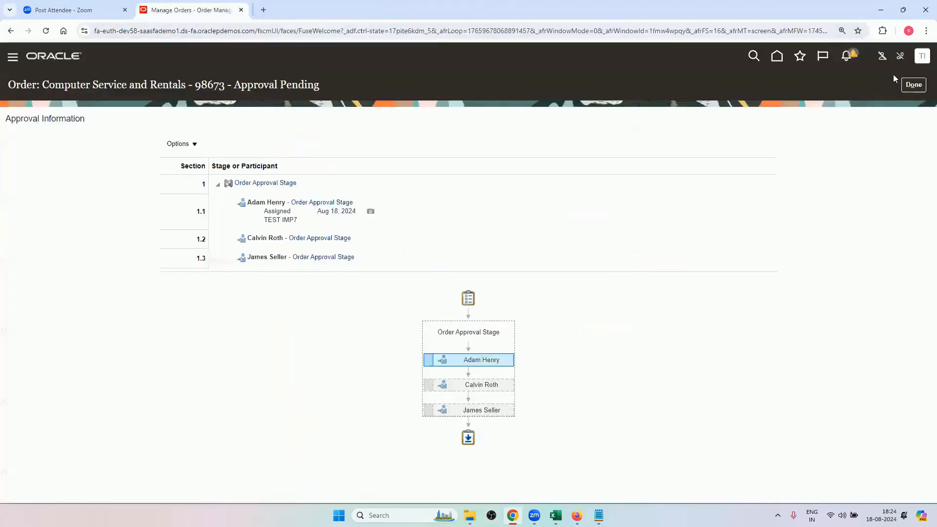
left_click(910, 85)
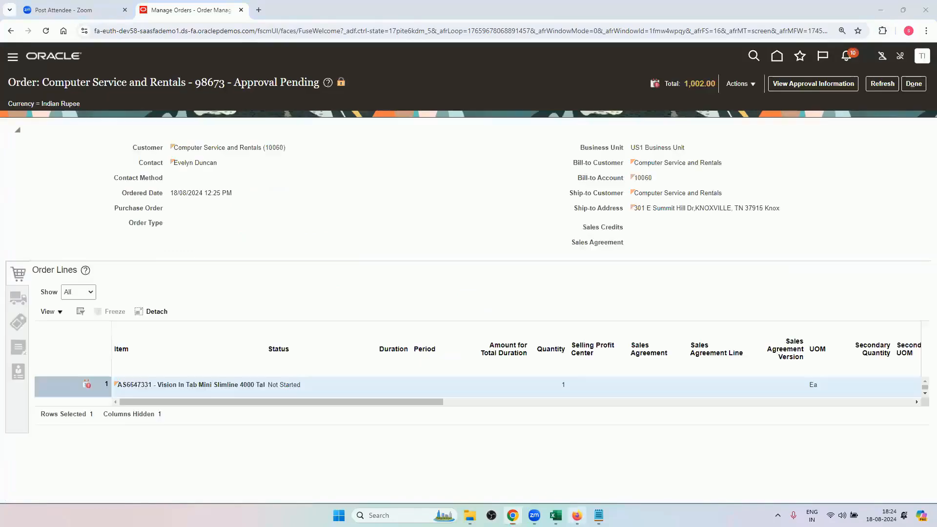
Switch to Firefox, close the BPM Worklist page, glance over the Customers setup tasks, and return to the sales order in Chrome.
left_click(576, 515)
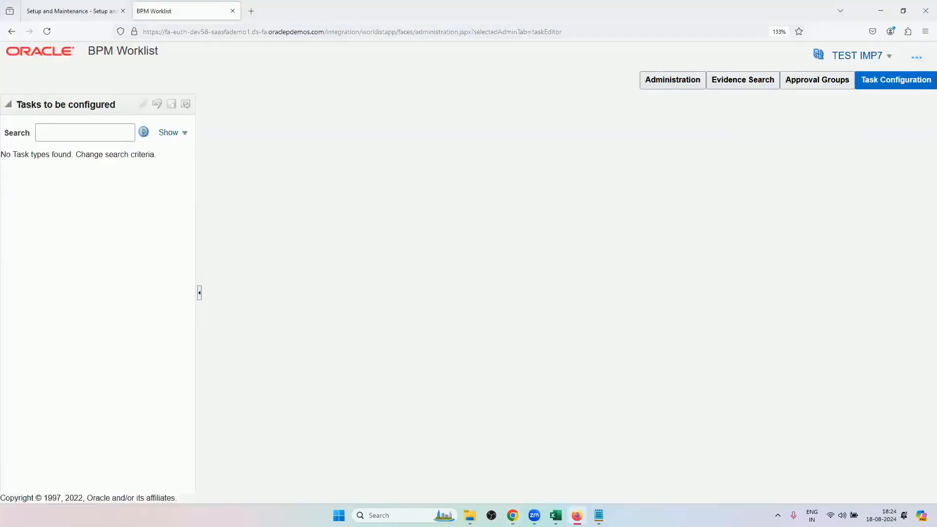
left_click(233, 12)
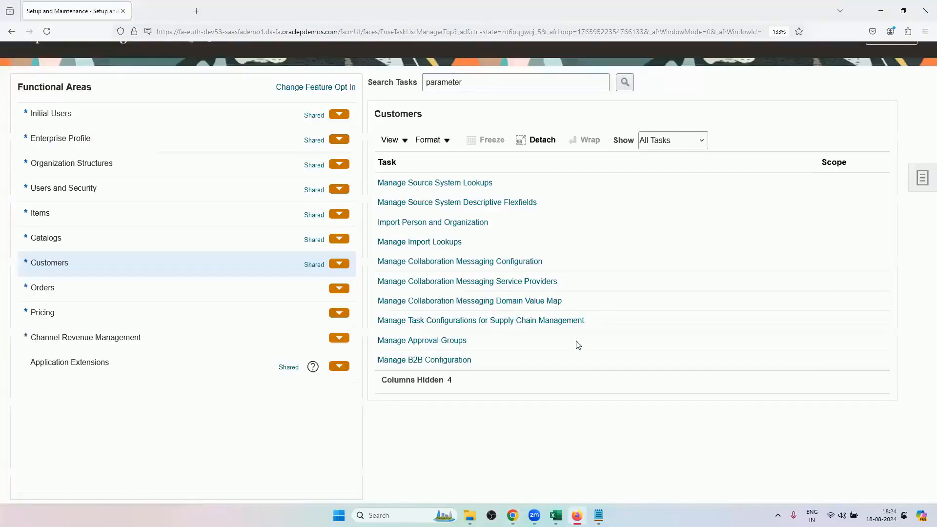
scroll(633, 235, "up", 3)
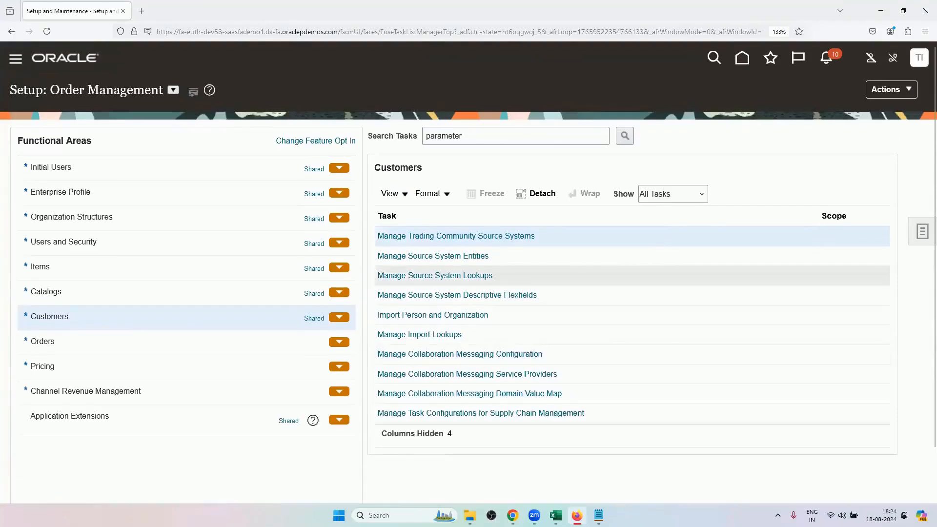
left_click(881, 10)
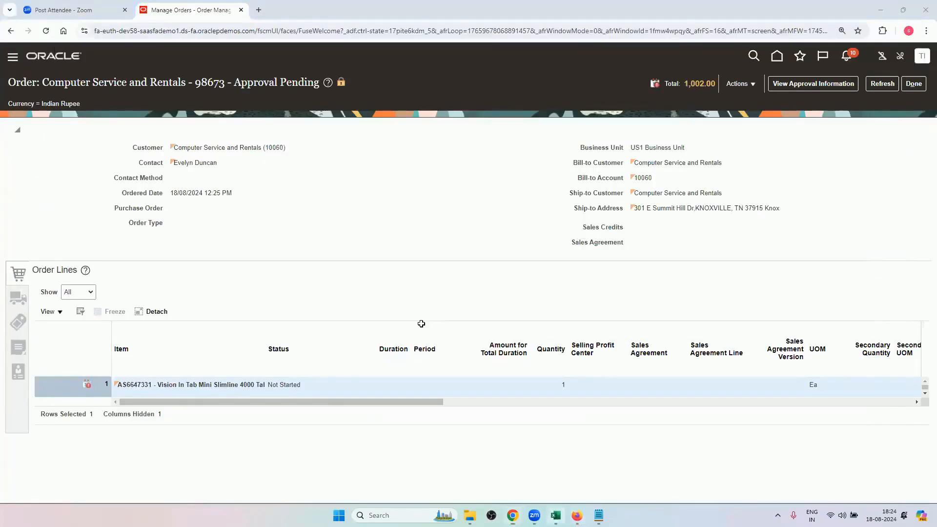
Switch to the Excel training workbook and review the Approvals sheet's actions, scenarios, notes and assignment tables.
key("alt+Tab")
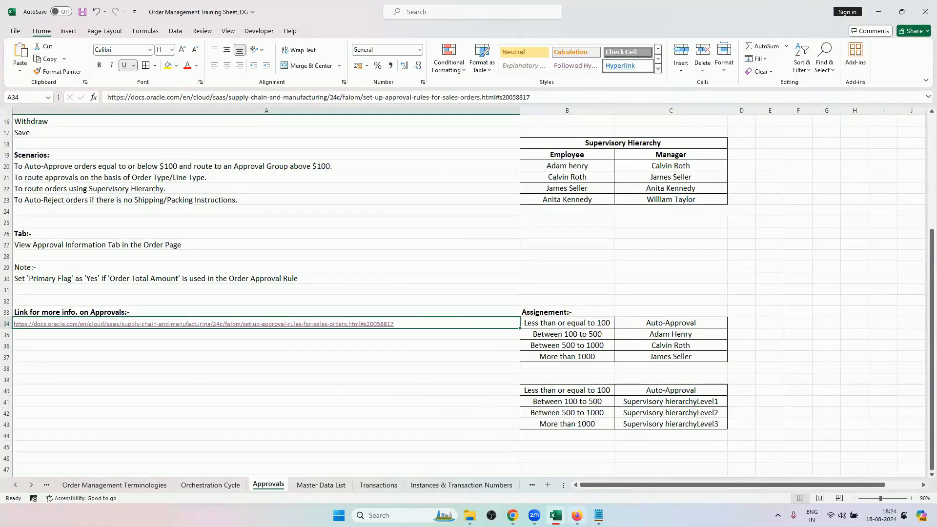
scroll(276, 337, "up", 3)
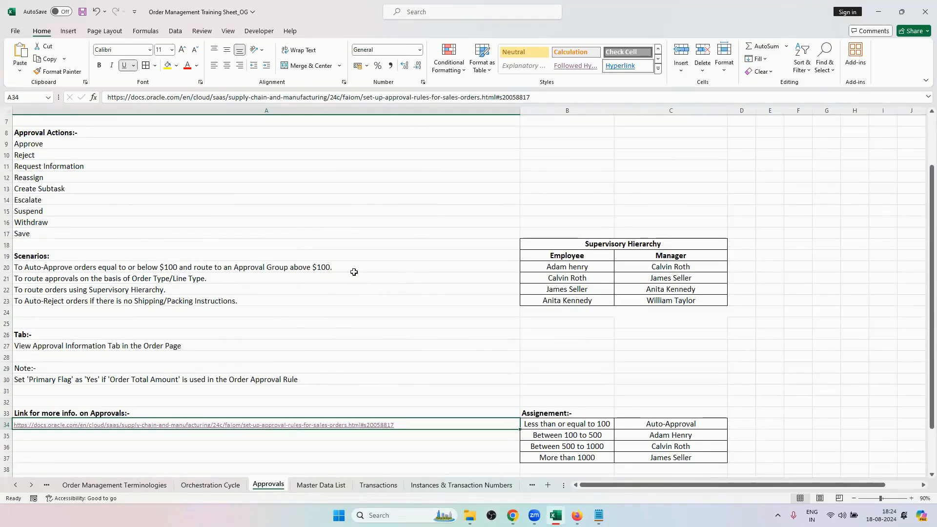
scroll(405, 273, "down", 2)
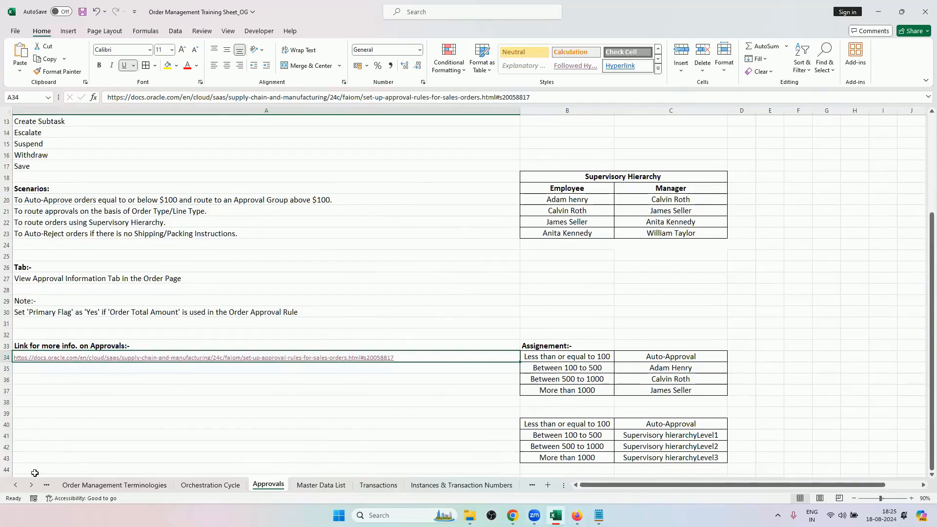
scroll(124, 412, "up", 2)
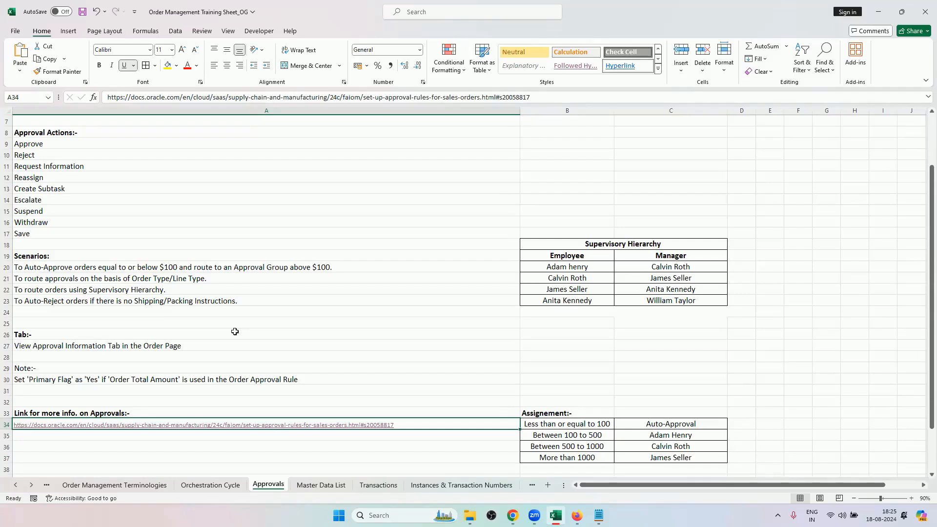
Bring the workbook's further sheets into reach and open the Transformation Rules sheet.
left_click(30, 485)
left_click(31, 486)
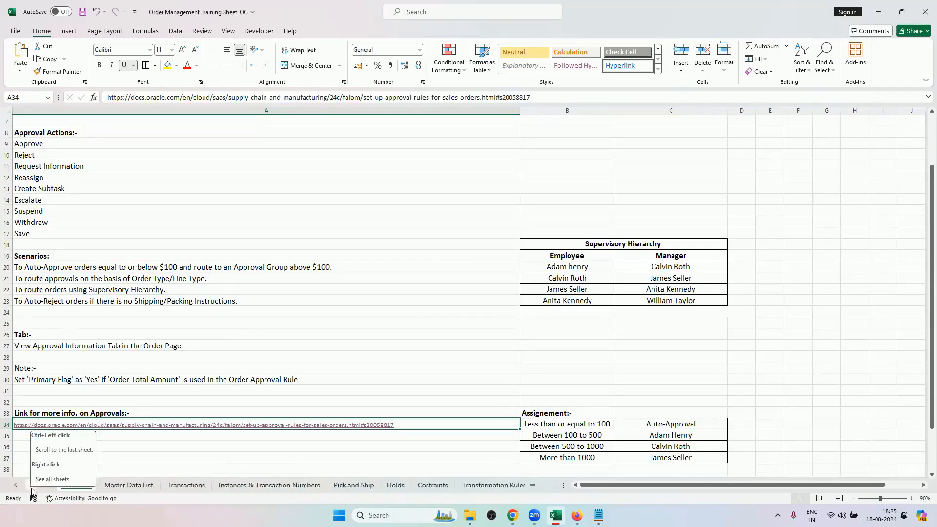
left_click(31, 488)
left_click(31, 488)
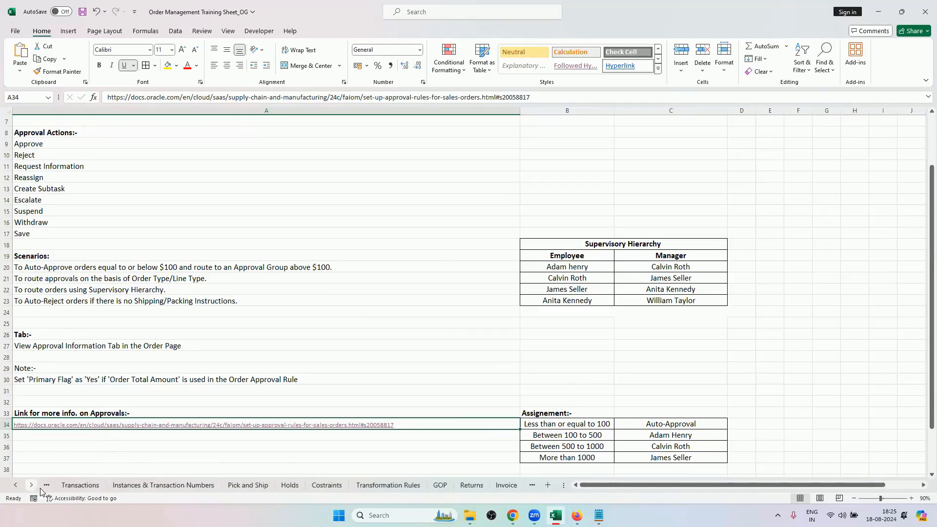
left_click(364, 490)
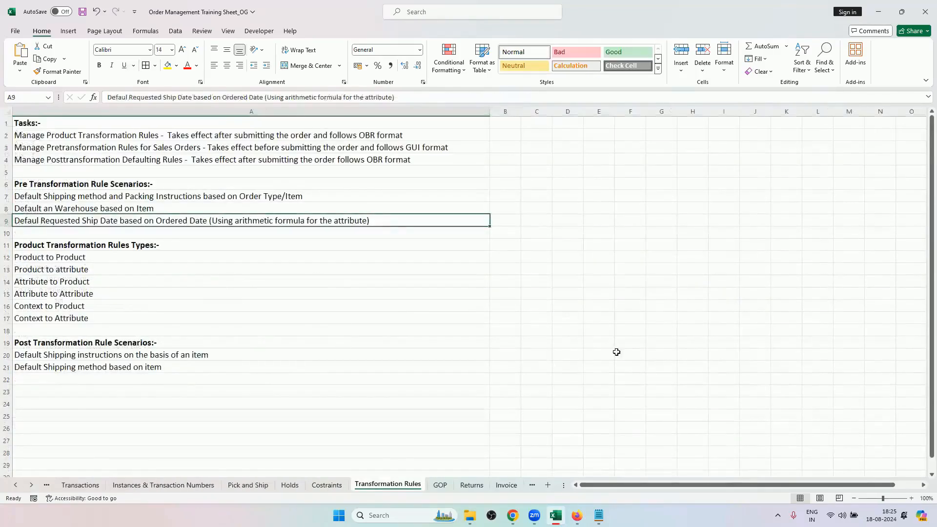
left_click(616, 355)
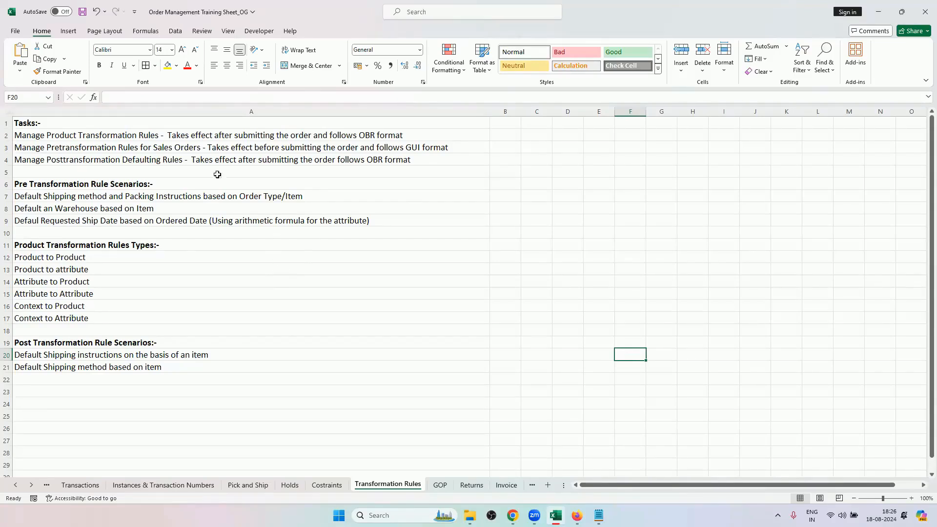
Go through the three transformation rule tasks in A2:A4, covering product, pretransformation and posttransformation defaulting rules.
left_click(157, 141)
left_click_drag(157, 141, 159, 155)
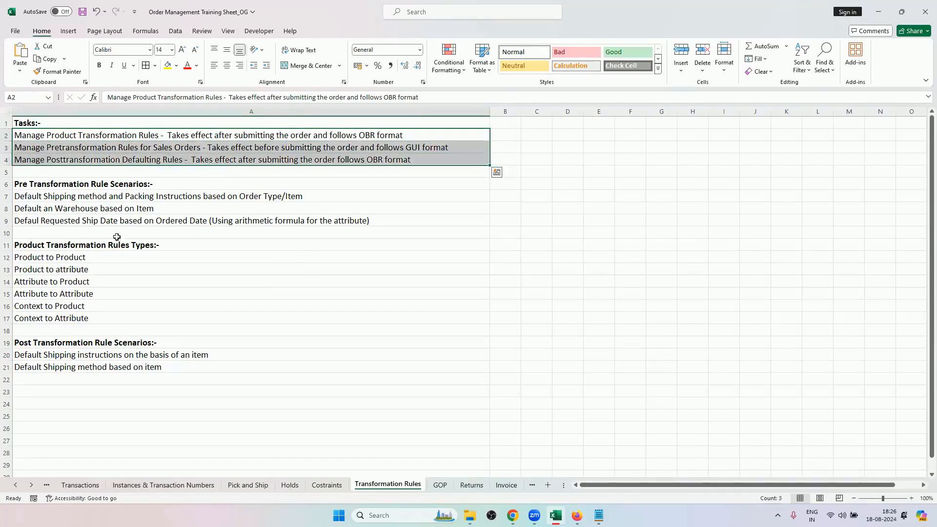
left_click(127, 151)
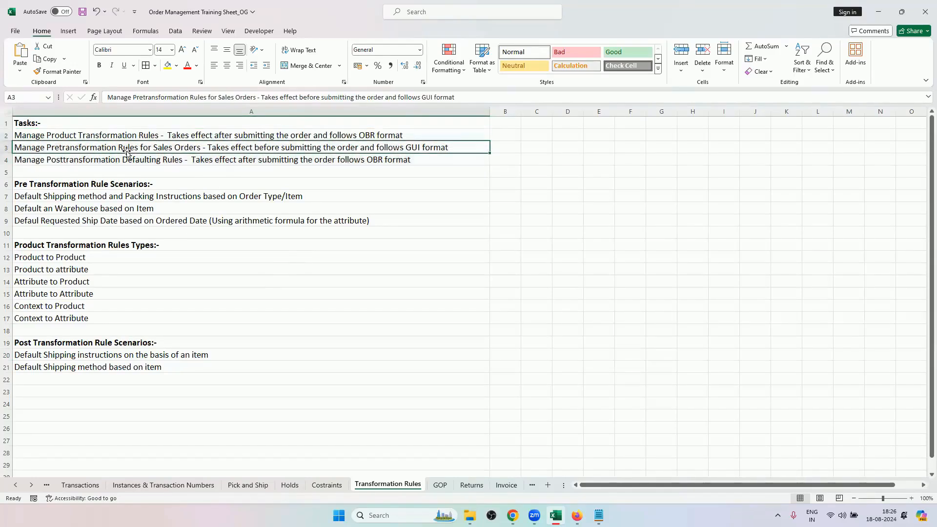
left_click(126, 156)
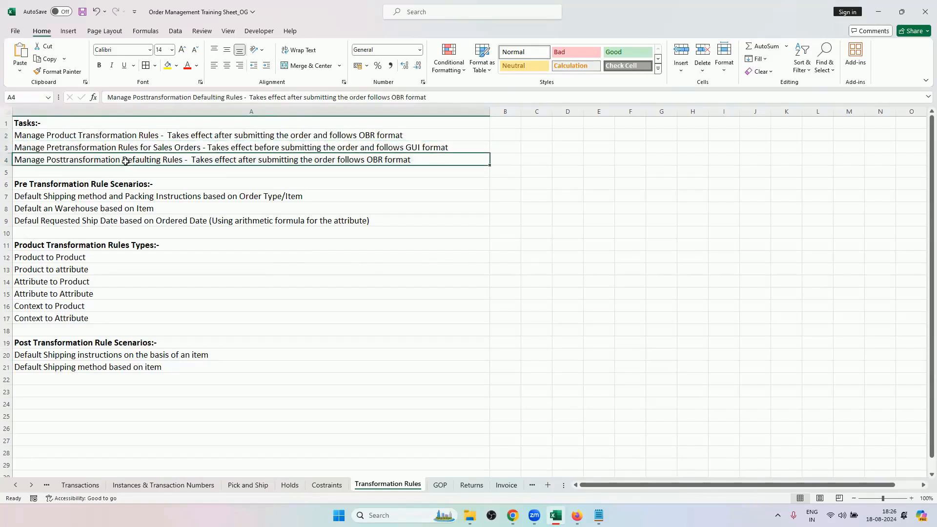
left_click(130, 136)
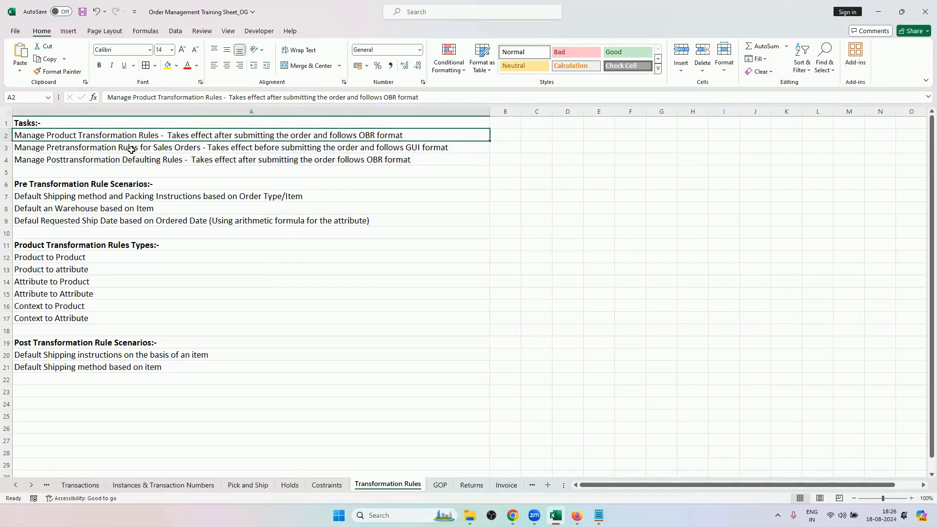
left_click(130, 150)
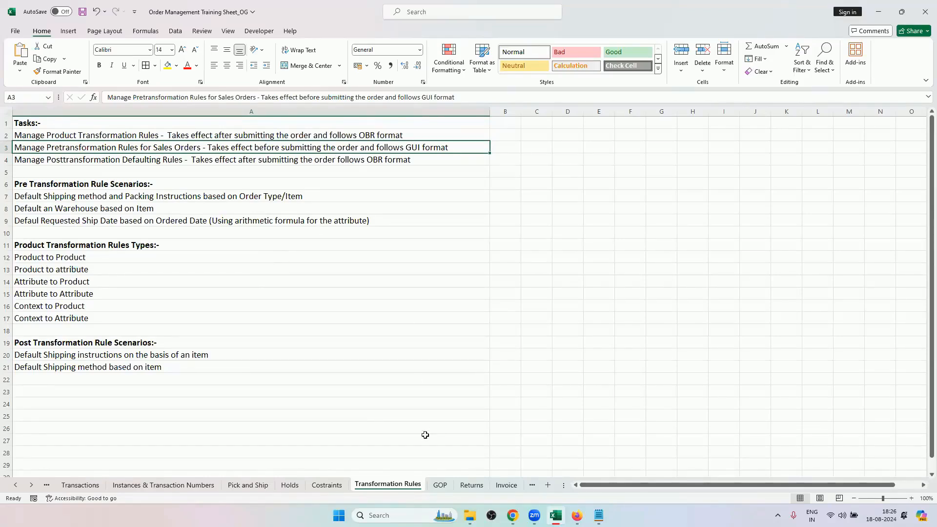
Switch to the sales order in Chrome and examine the General, Supply and Shipping sections of its shipment details.
left_click(511, 516)
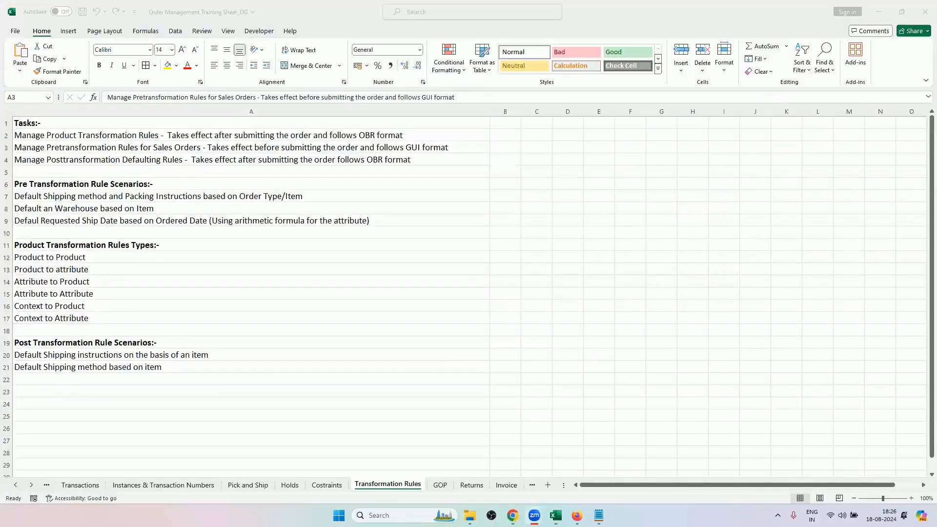
left_click(512, 515)
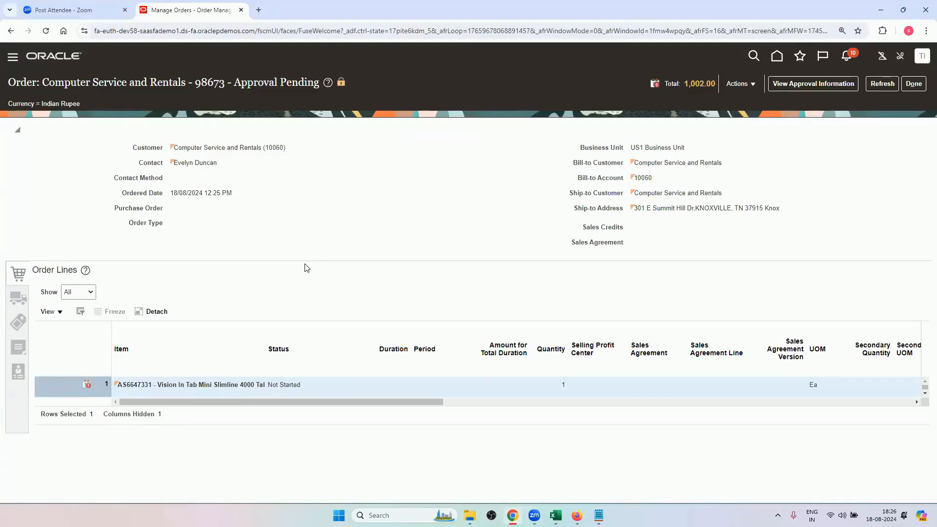
left_click(14, 301)
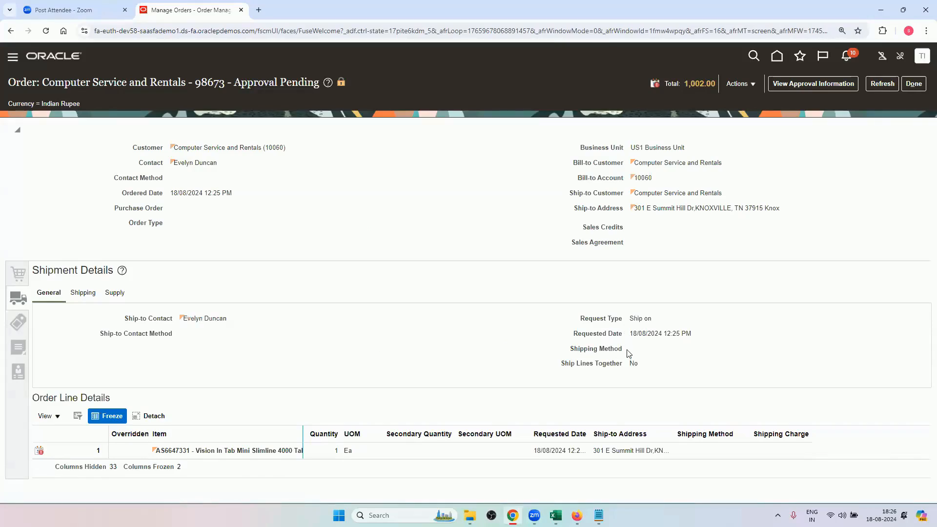
left_click(122, 292)
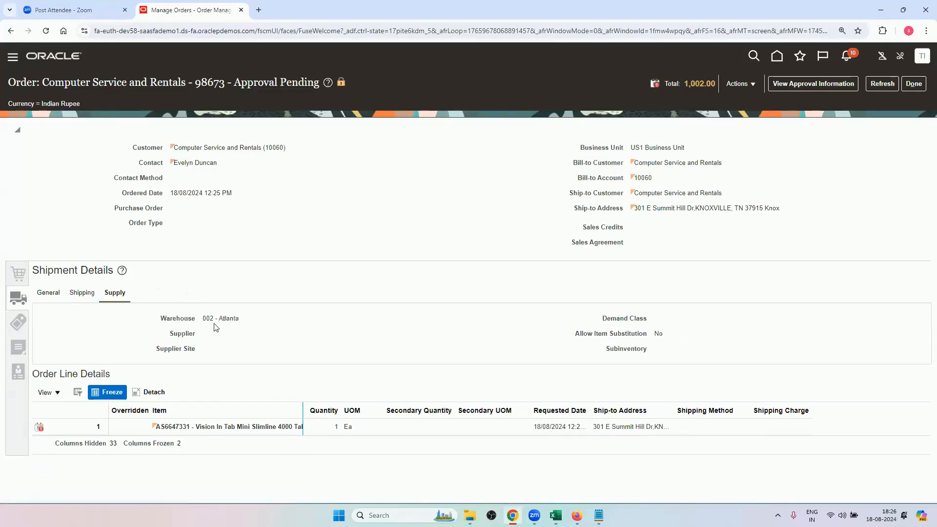
left_click(79, 294)
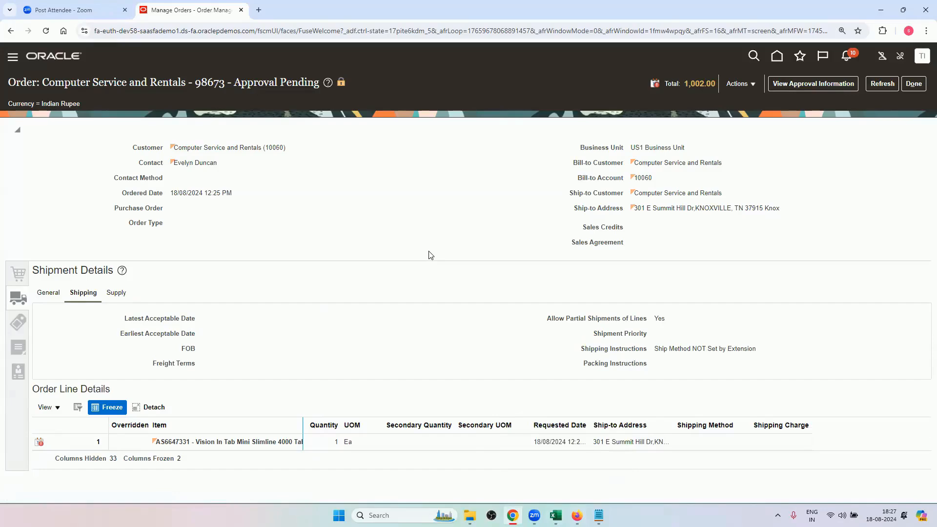
Compare the order's shipping details with the training sheet's posttransformation defaulting and product transformation rule tasks in Excel.
left_click(555, 515)
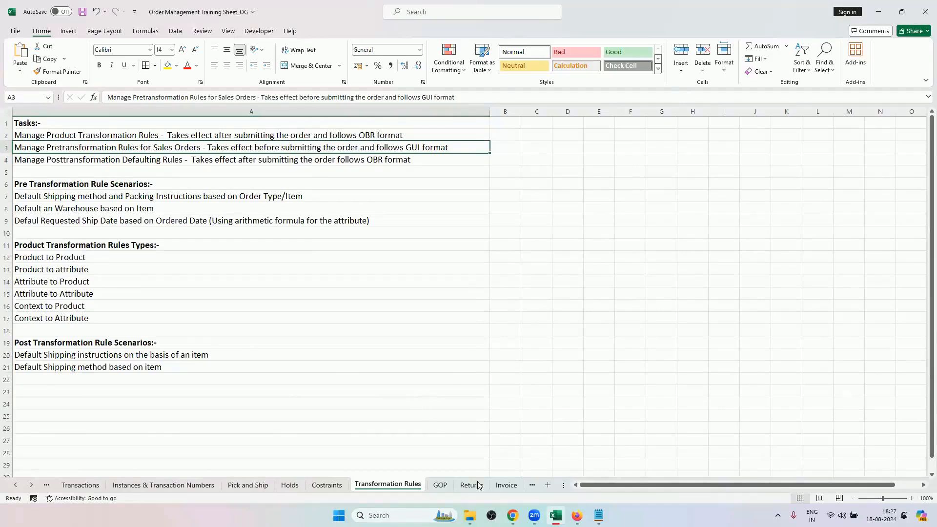
left_click(512, 515)
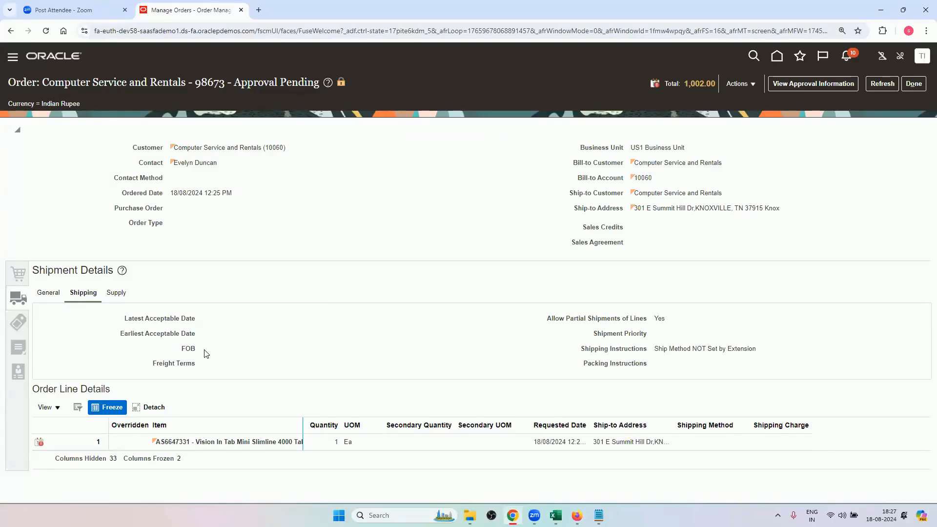
left_click(559, 512)
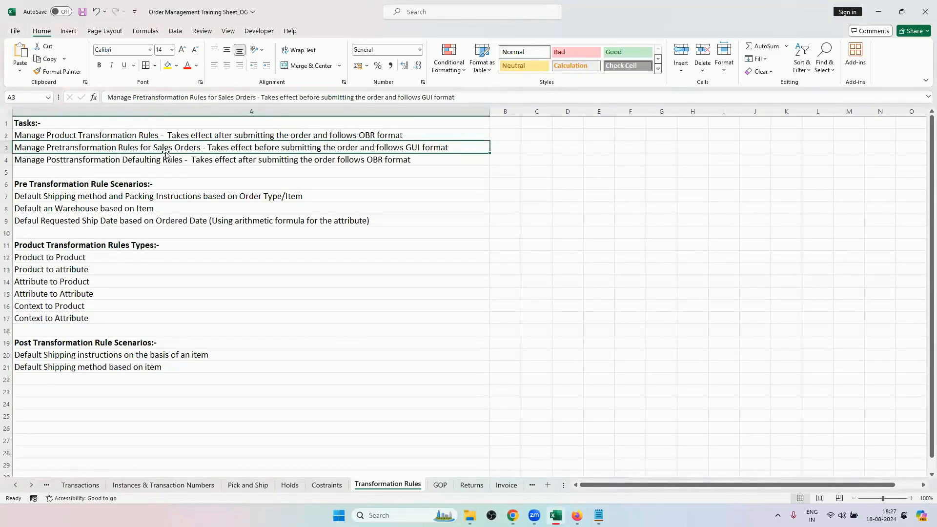
left_click(196, 160)
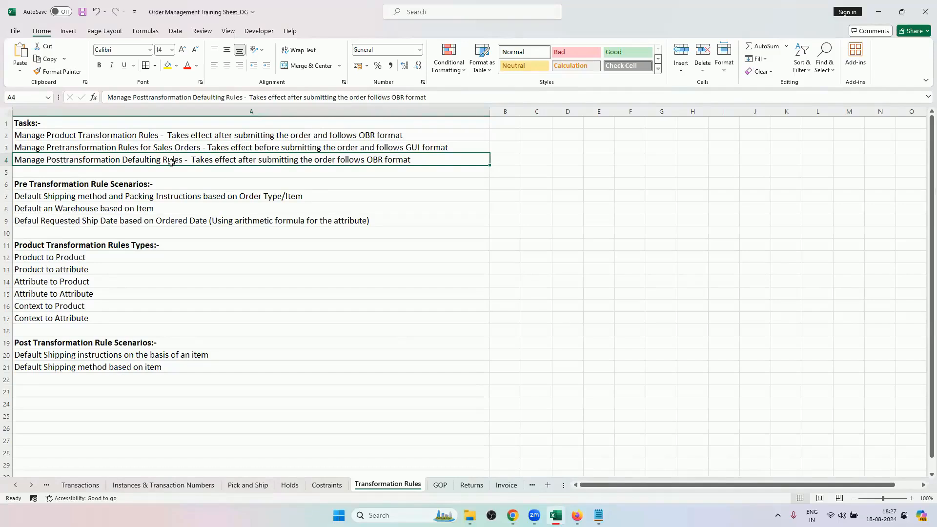
left_click(142, 135)
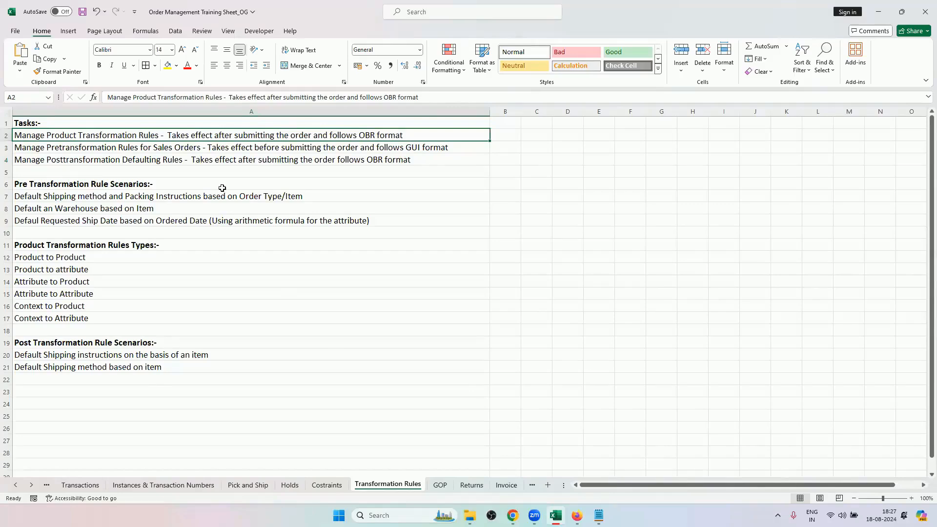
Glance at the sales order's lines in Chrome, then return to Excel and review when each rule task takes effect and its format.
left_click(512, 516)
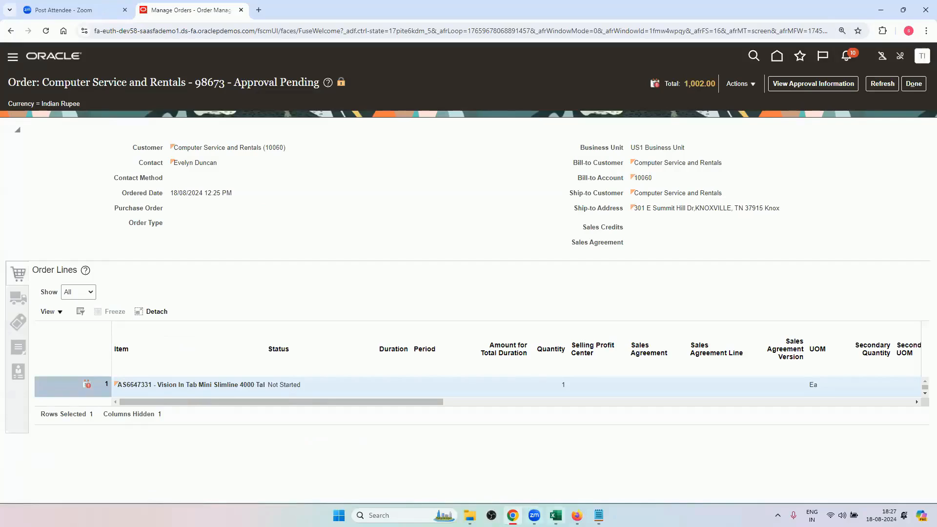
left_click(555, 515)
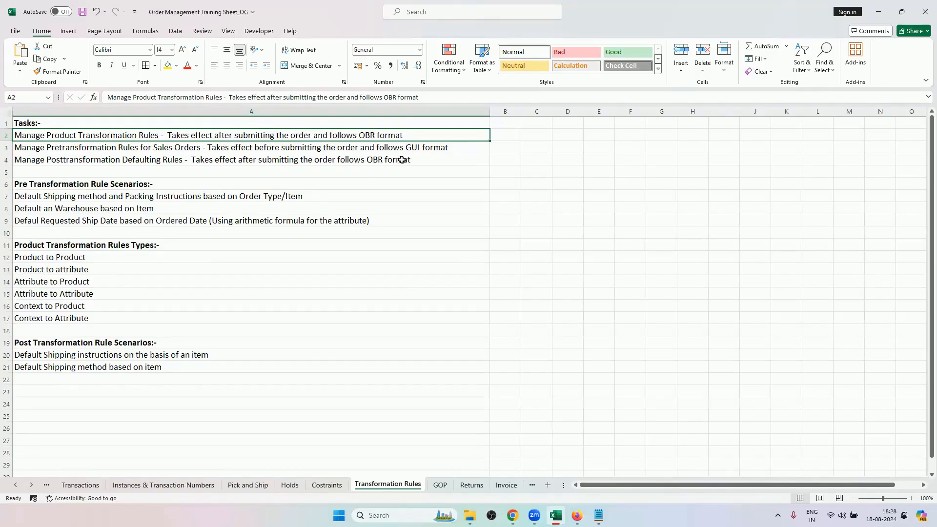
key("Down")
key("Down")
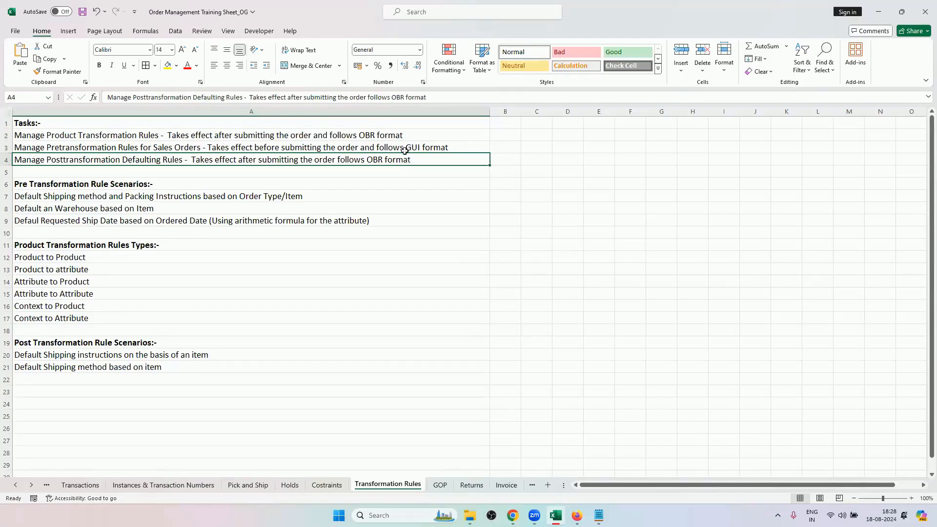
left_click(401, 149)
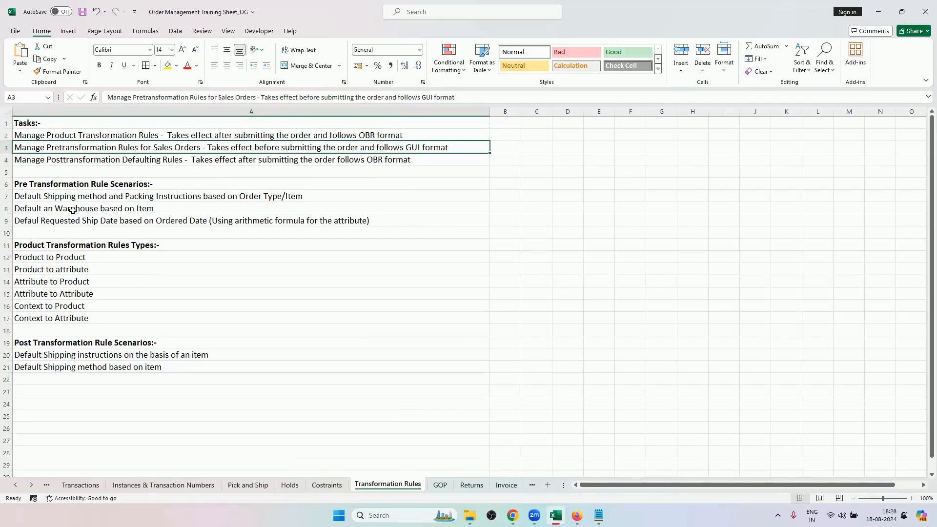
Review the pre-transformation rule scenarios in A7:A9, check the order's shipping details in Chrome, and return to Excel.
left_click_drag(92, 197, 96, 219)
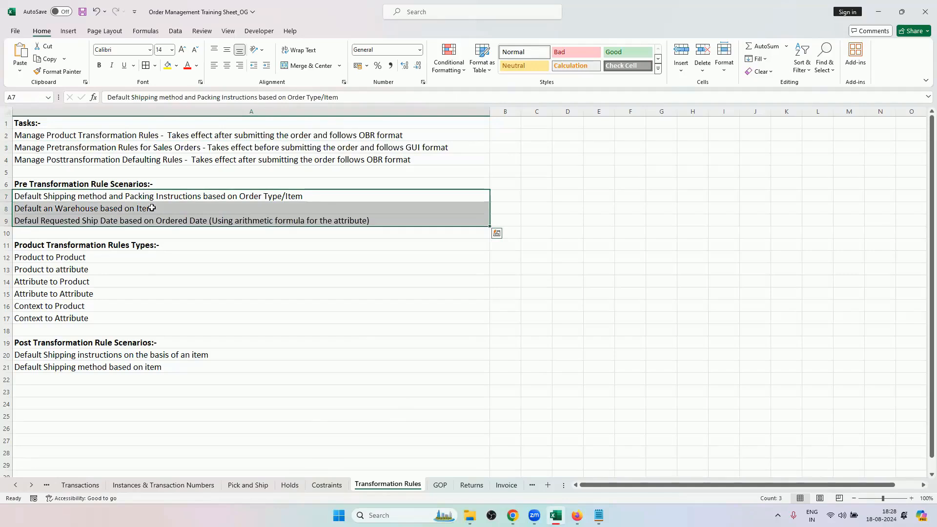
left_click(199, 200)
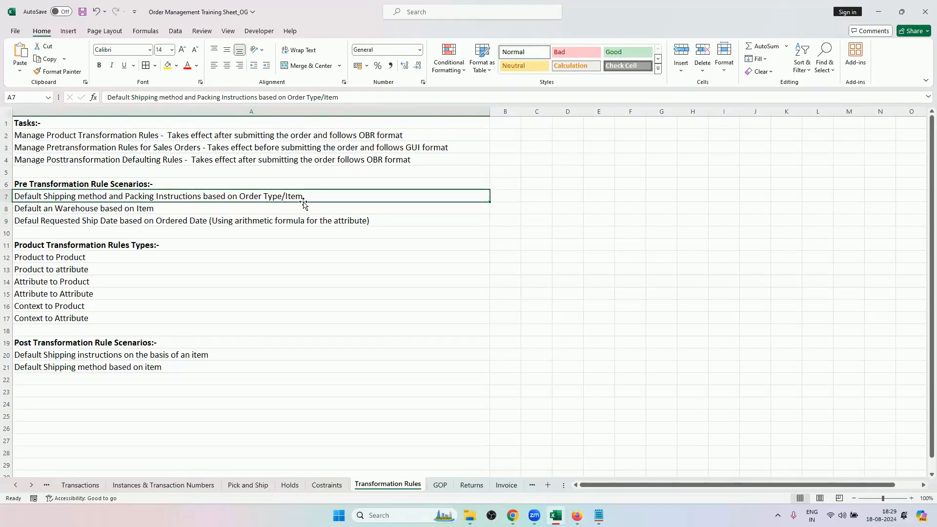
left_click(512, 515)
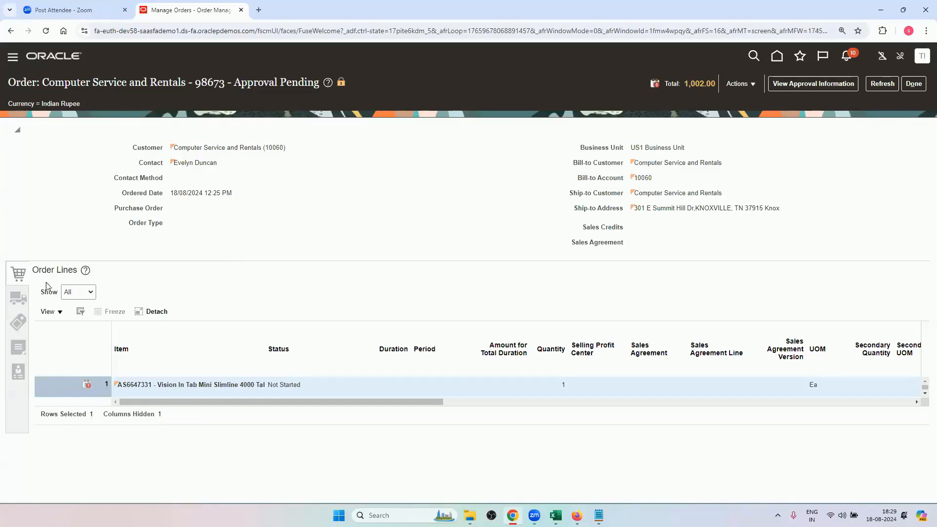
left_click(18, 298)
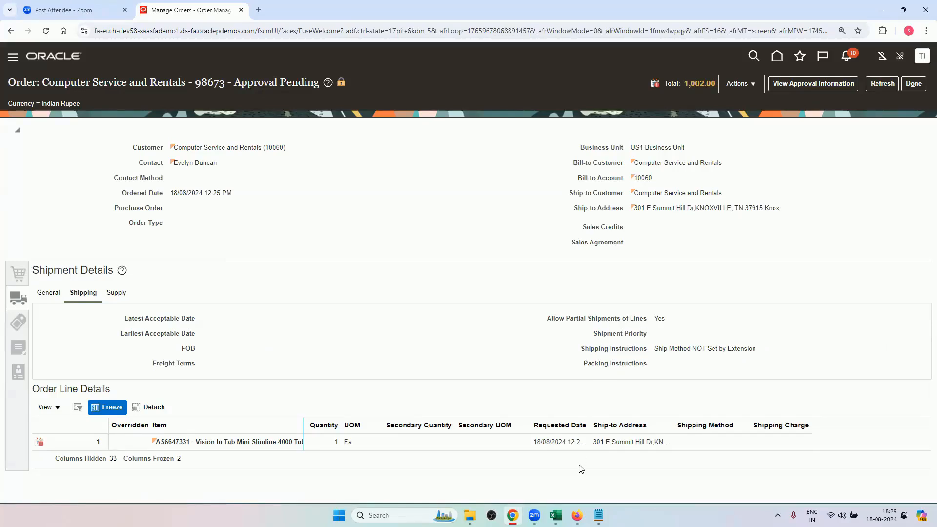
left_click(555, 515)
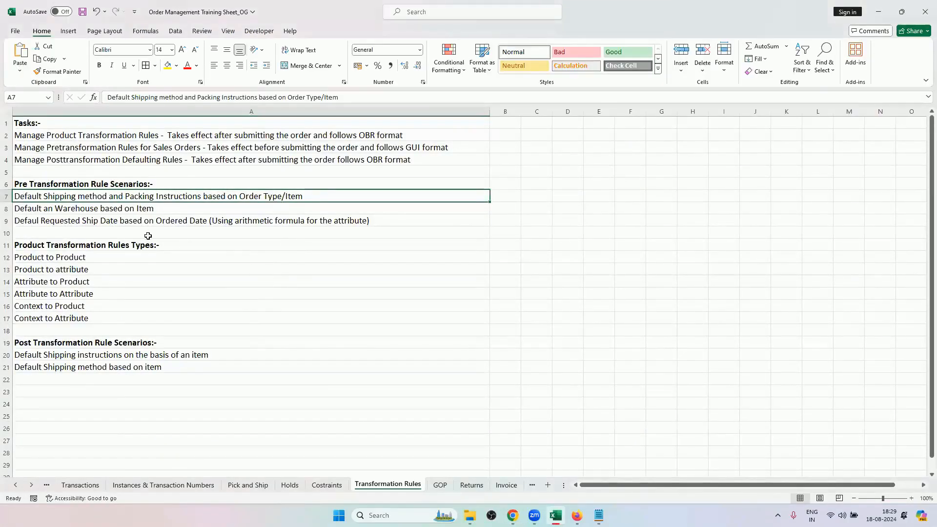
Switch to the Order Management setup in Firefox and show all tasks for the Orders functional area.
mouse_move(512, 515)
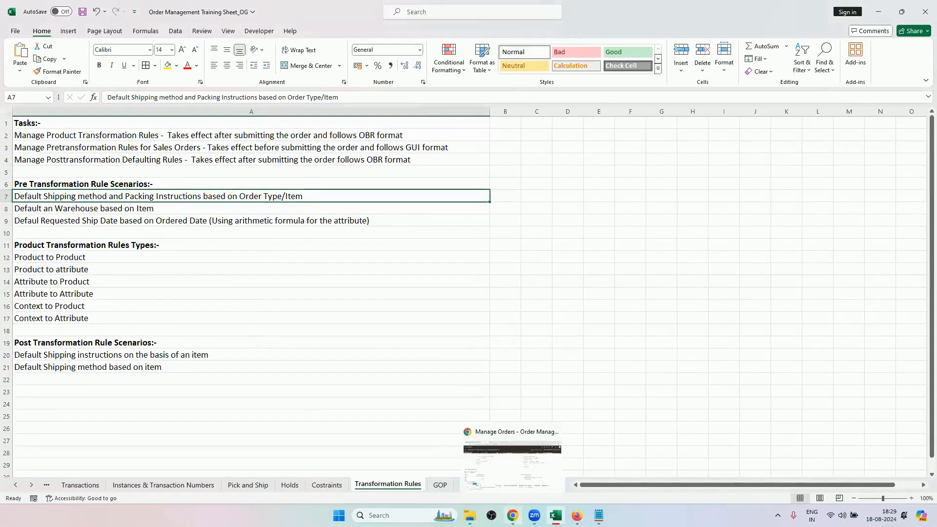
left_click(576, 516)
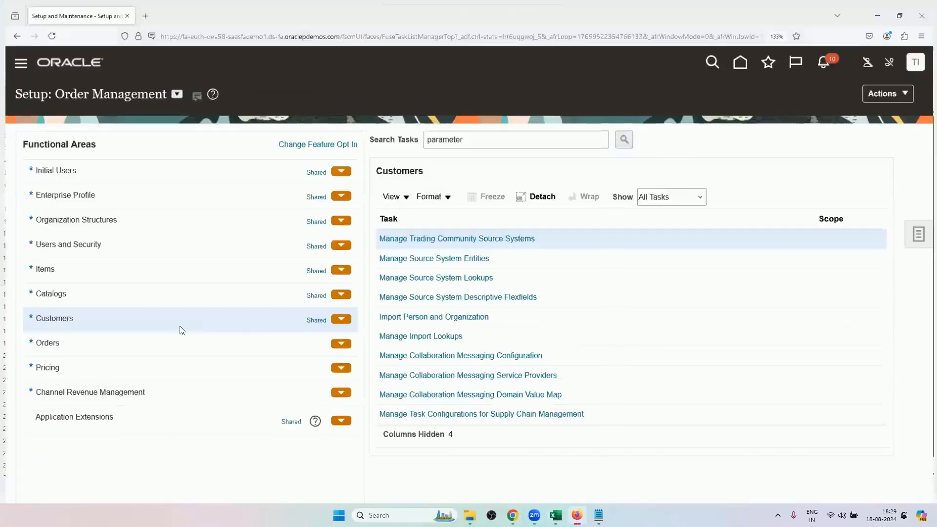
left_click(87, 340)
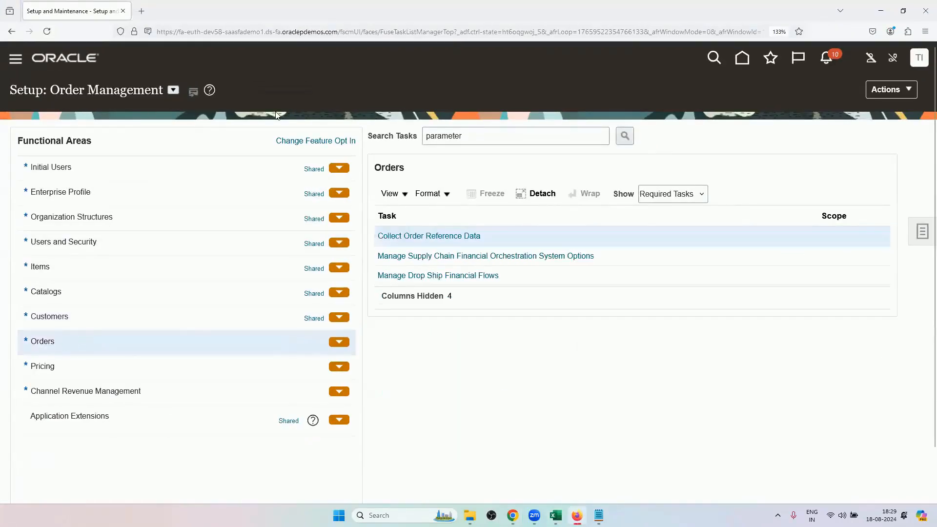
left_click(683, 194)
left_click(668, 223)
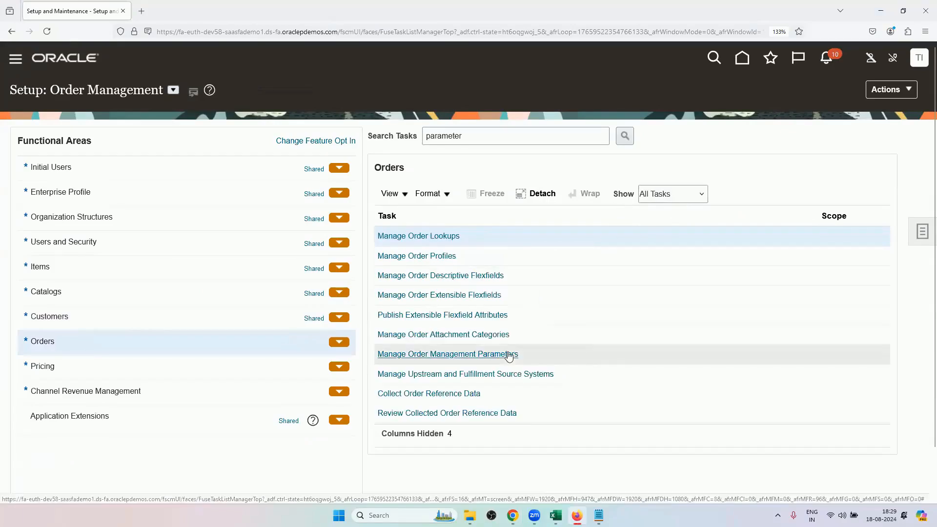
Look over the order approval rules and the pretransformation rules for sales orders among the Orders tasks, closing each page.
scroll(630, 375, "down", 3)
scroll(631, 376, "down", 10)
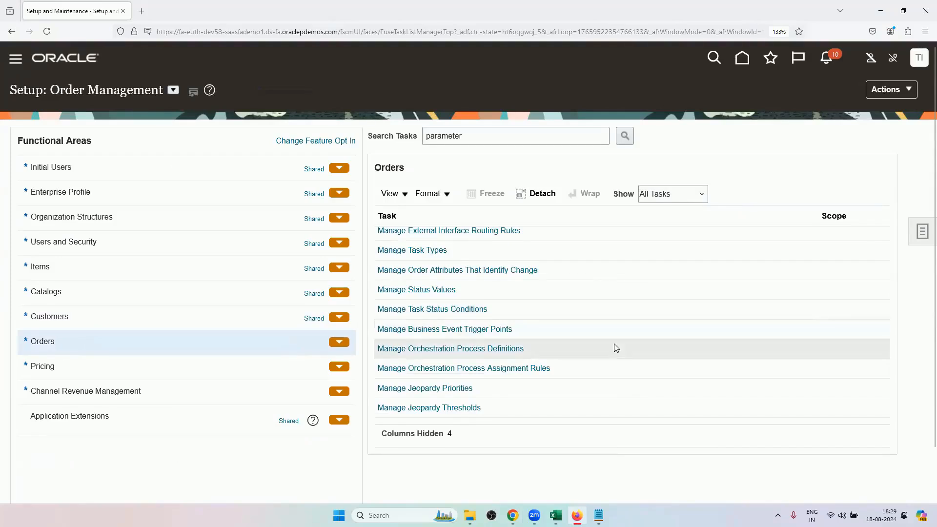
scroll(598, 356, "down", 15)
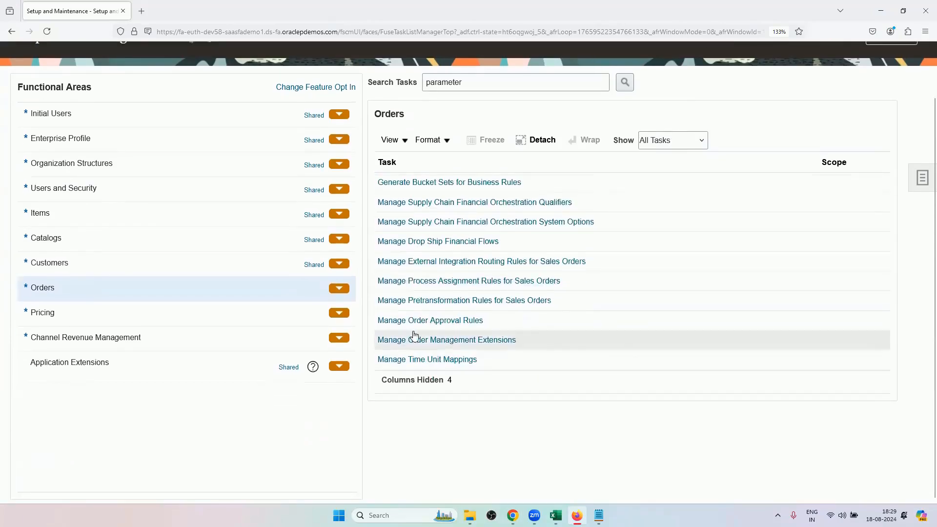
left_click(421, 322)
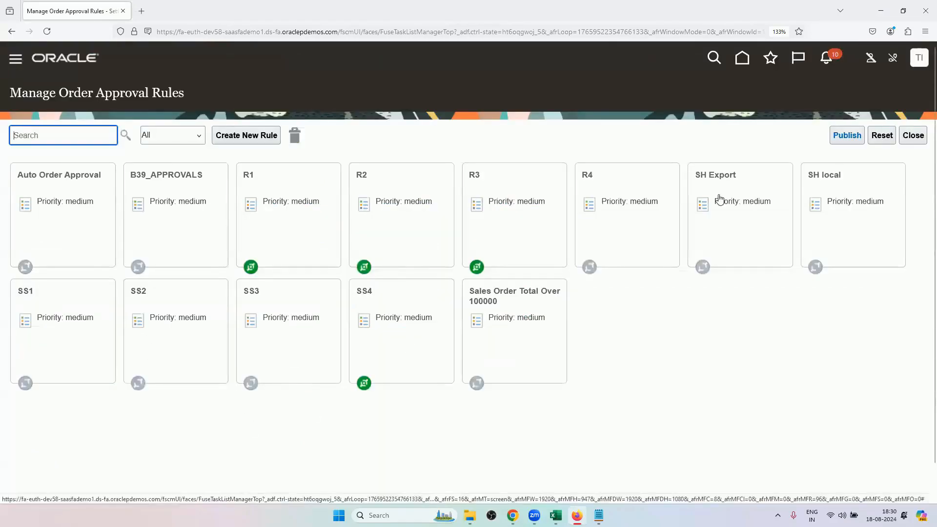
left_click(912, 135)
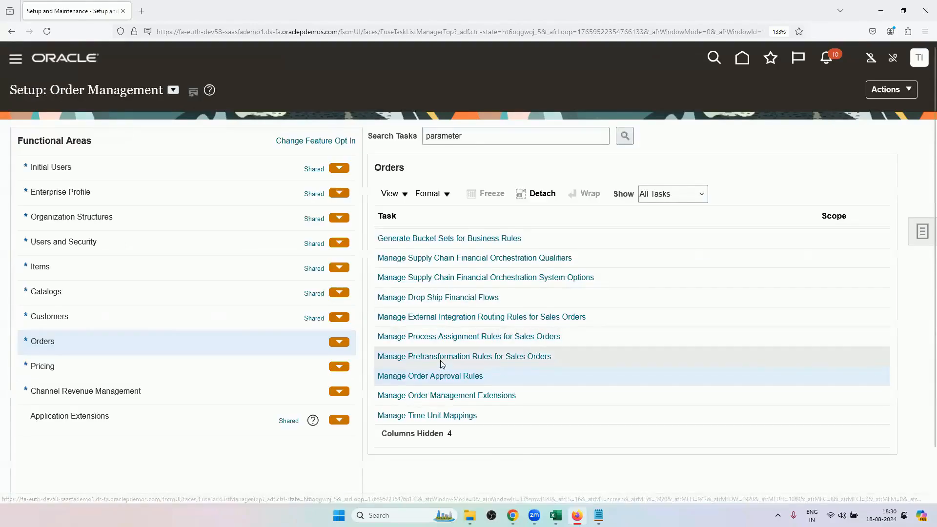
left_click(501, 360)
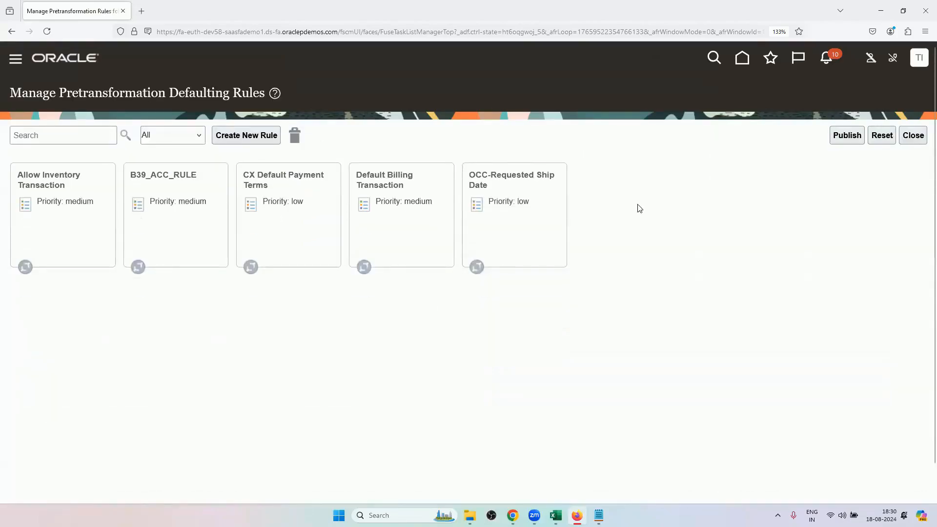
left_click(913, 135)
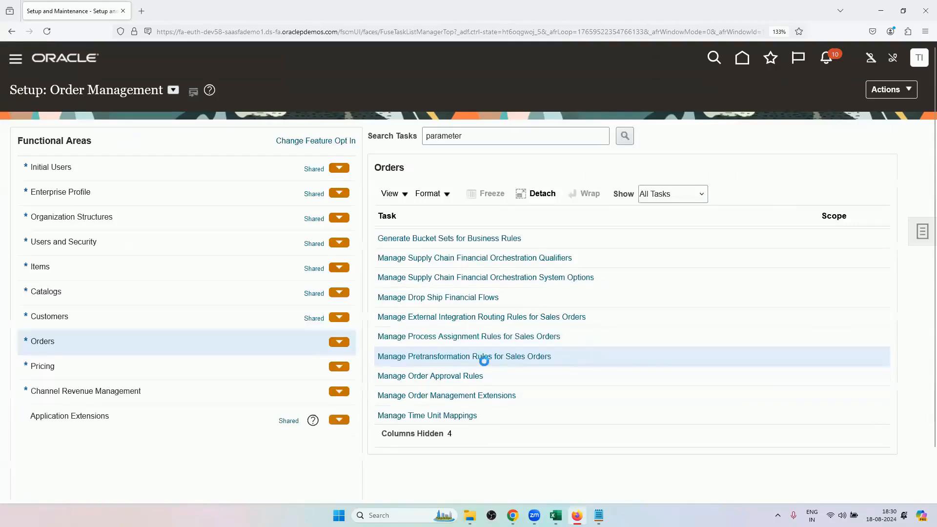
Examine Rule 1 in Manage Posttransformation Defaulting Rules, including the available action and rule types, and leave without saving.
scroll(487, 360, "down", 2)
scroll(499, 317, "up", 1)
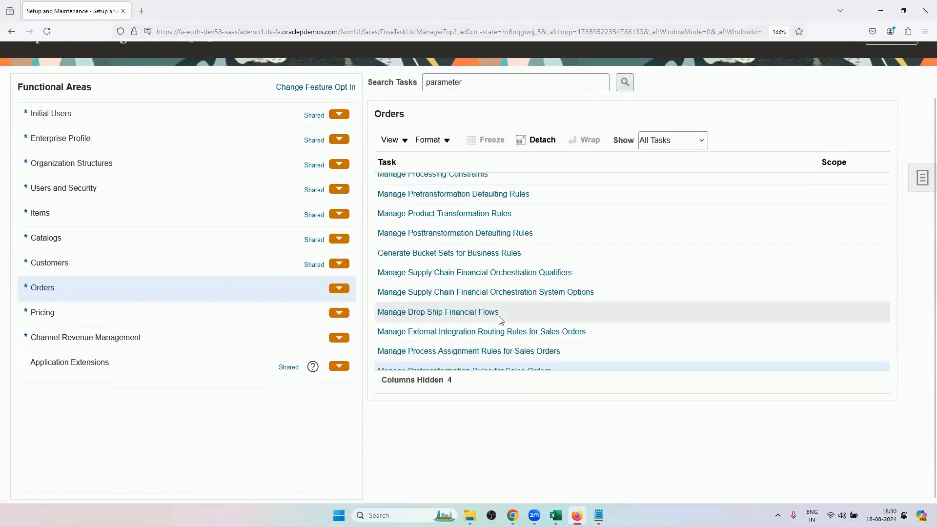
left_click(461, 234)
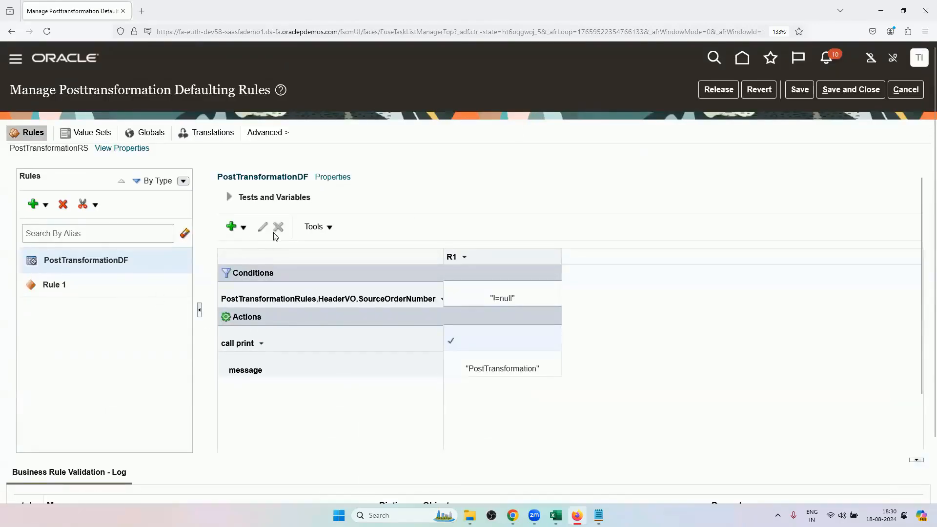
left_click(68, 286)
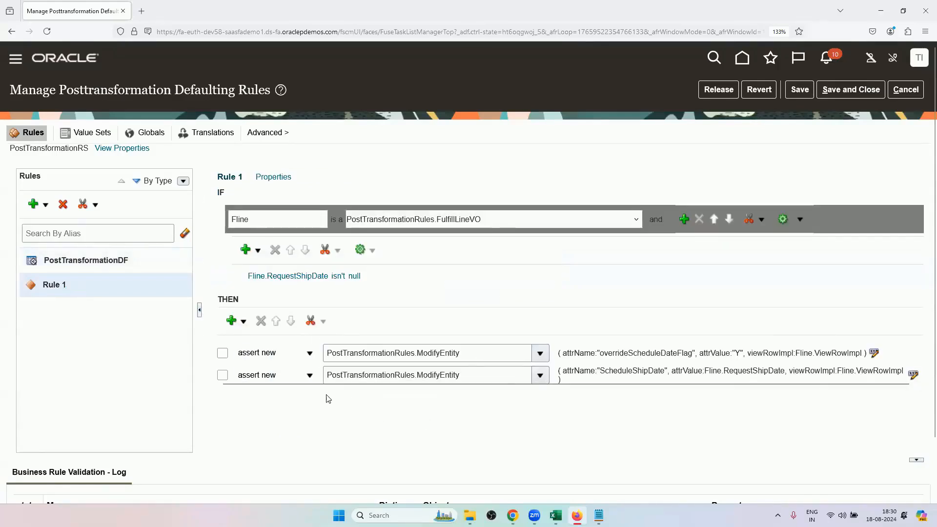
left_click(248, 324)
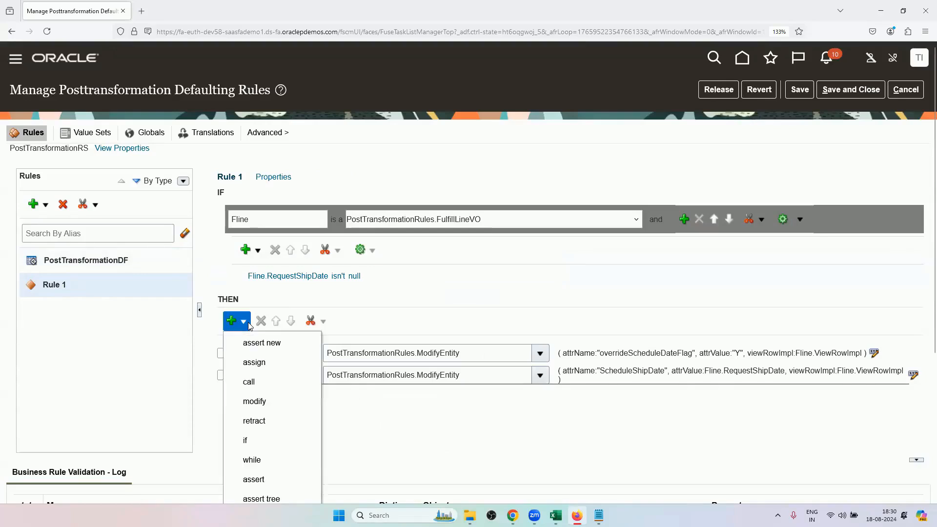
left_click(413, 292)
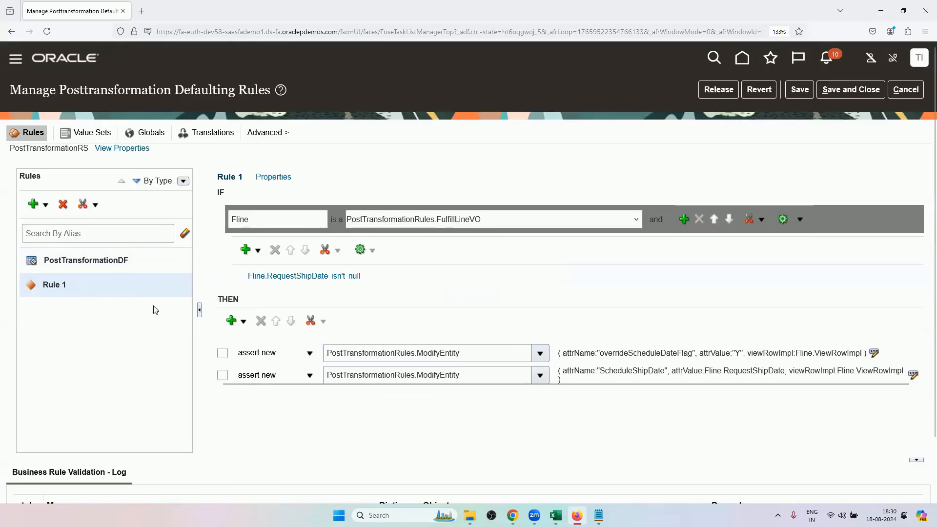
left_click(34, 204)
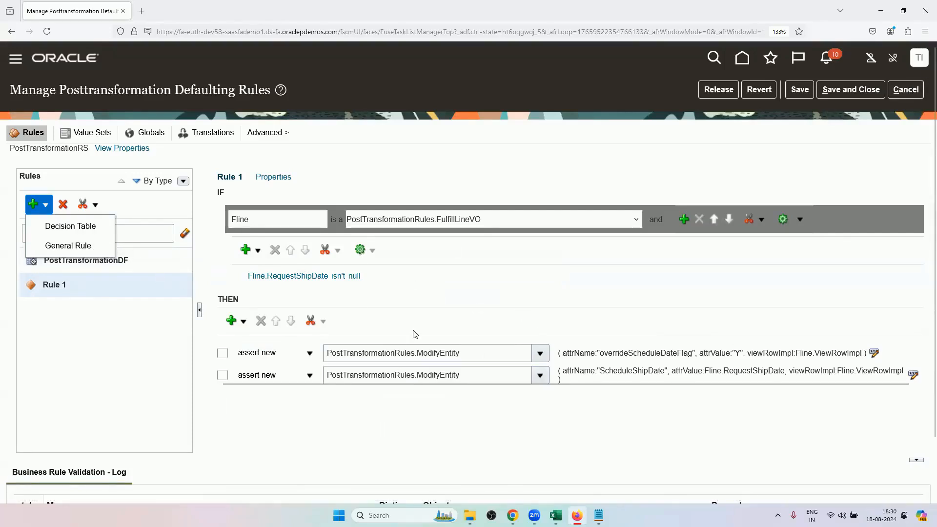
left_click(900, 89)
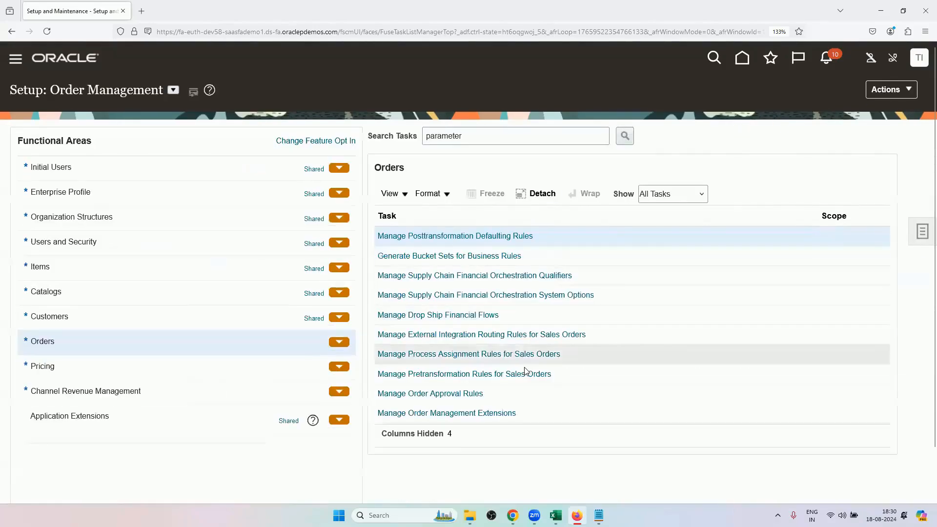
Start a new rule in Manage Pretransformation Rules for Sales Orders.
left_click(468, 374)
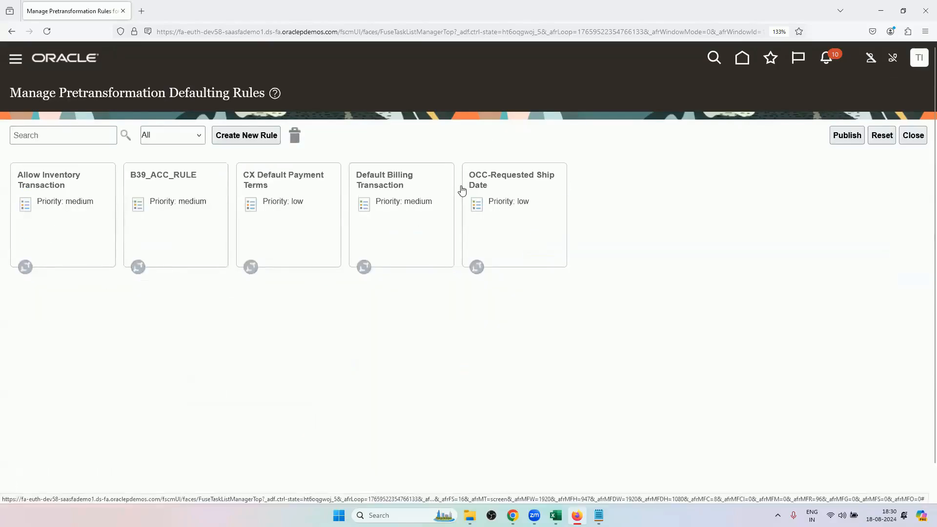
left_click(232, 141)
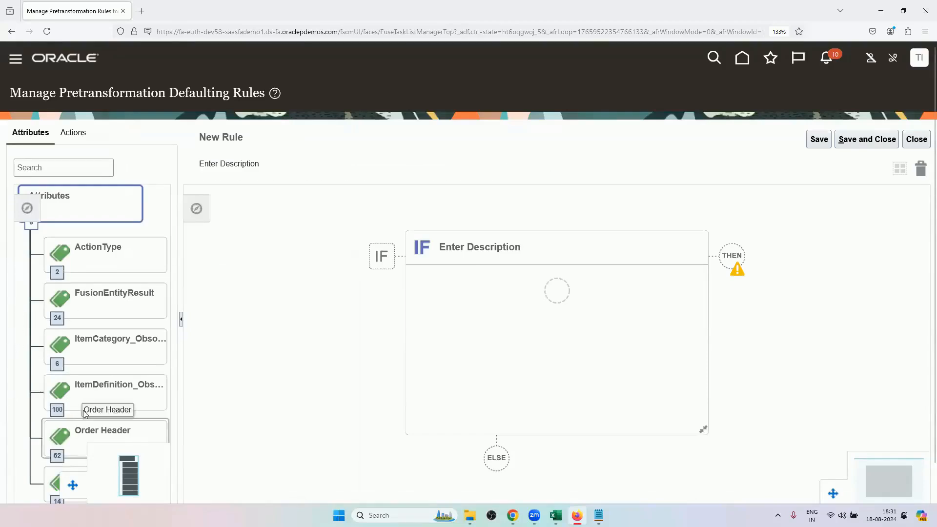
Browse the attributes available for the new rule, expanding Order Header and reading through its fields.
left_click_drag(81, 398, 21, 374)
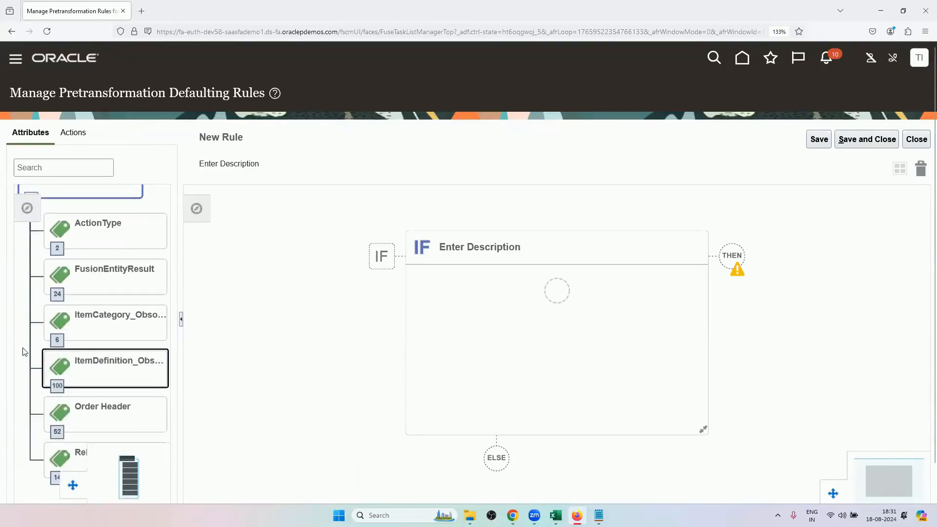
scroll(24, 313, "down", 2)
mouse_move(26, 272)
left_mouse_down()
mouse_move(21, 409)
mouse_move(42, 278)
mouse_move(35, 266)
left_mouse_up()
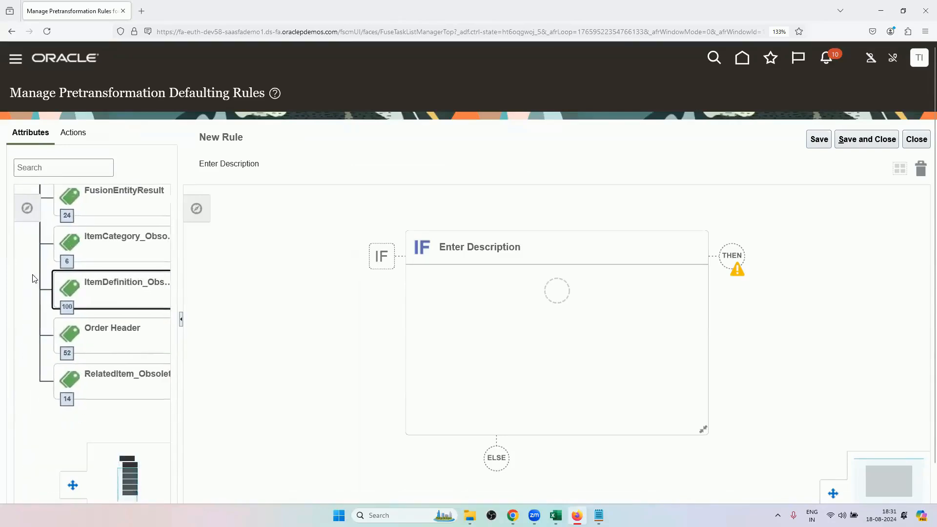
left_click(69, 355)
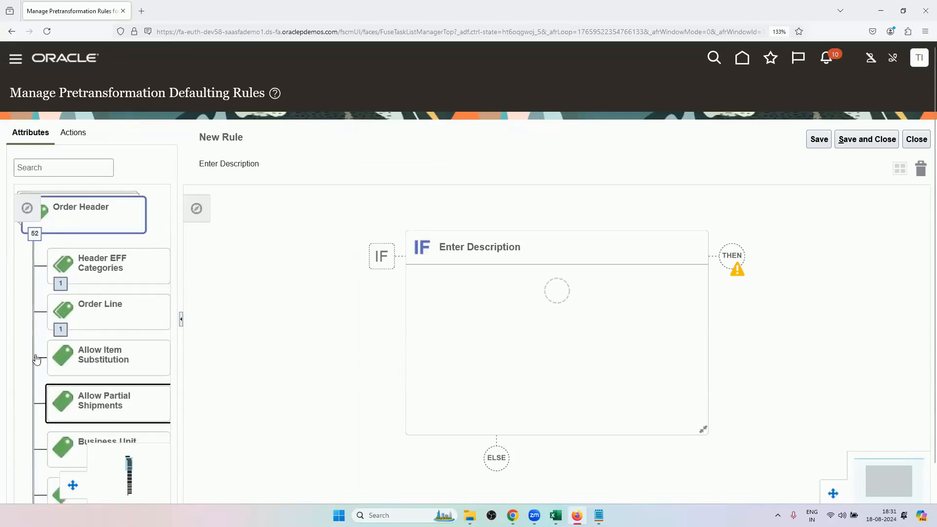
left_click_drag(21, 355, 35, 176)
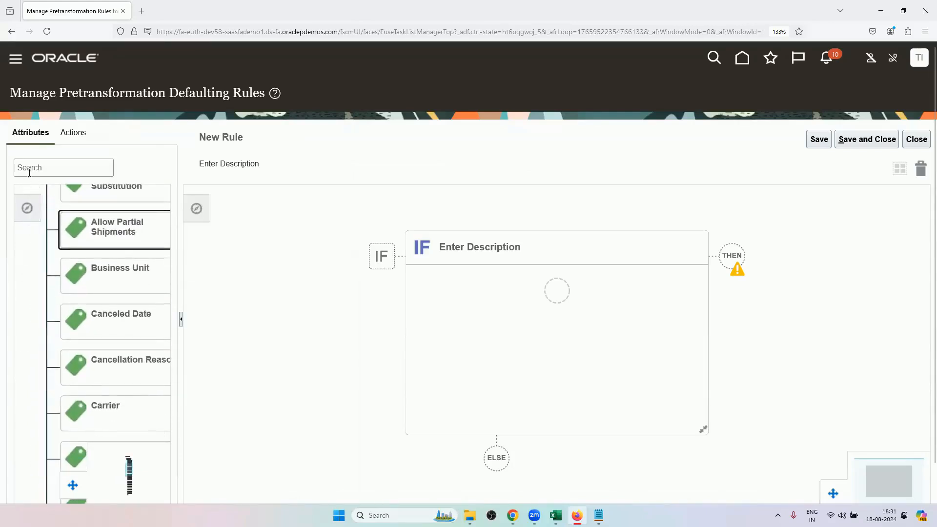
left_click_drag(34, 341, 21, 167)
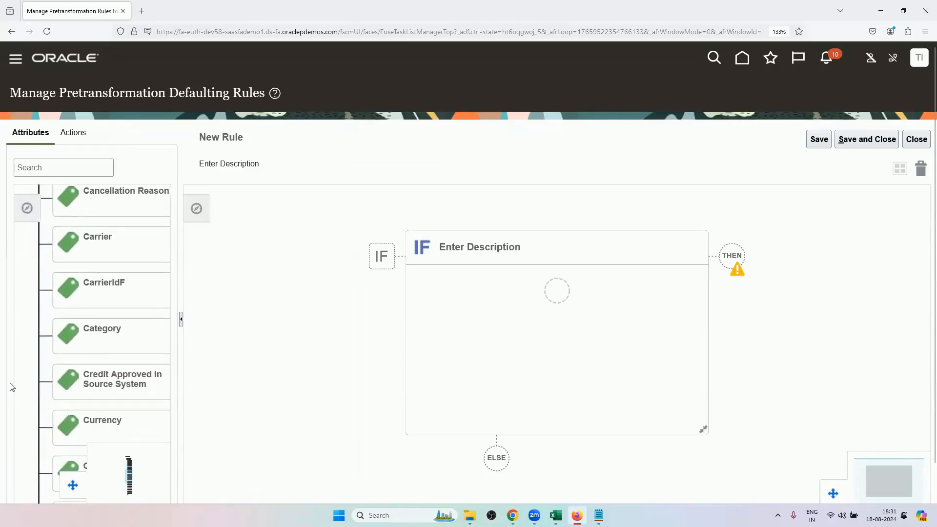
left_click_drag(22, 398, 27, 165)
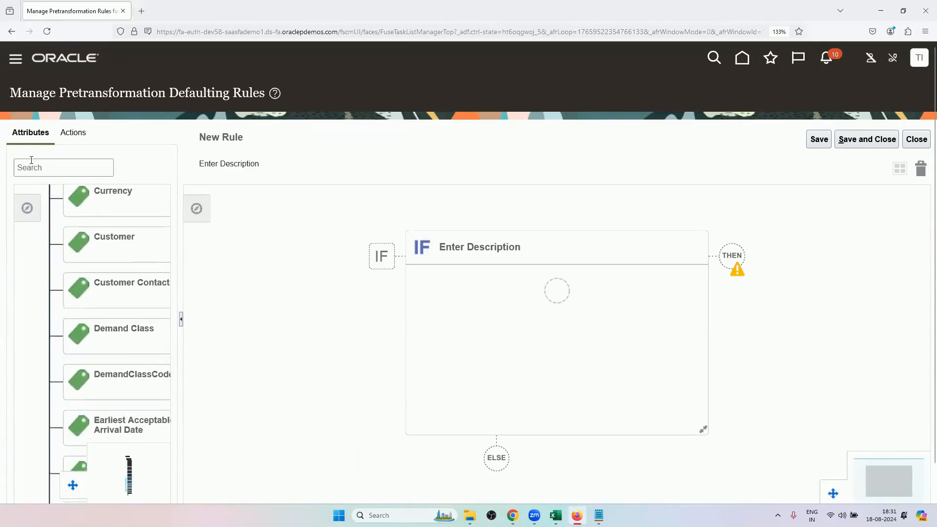
left_click_drag(30, 376, 1, 447)
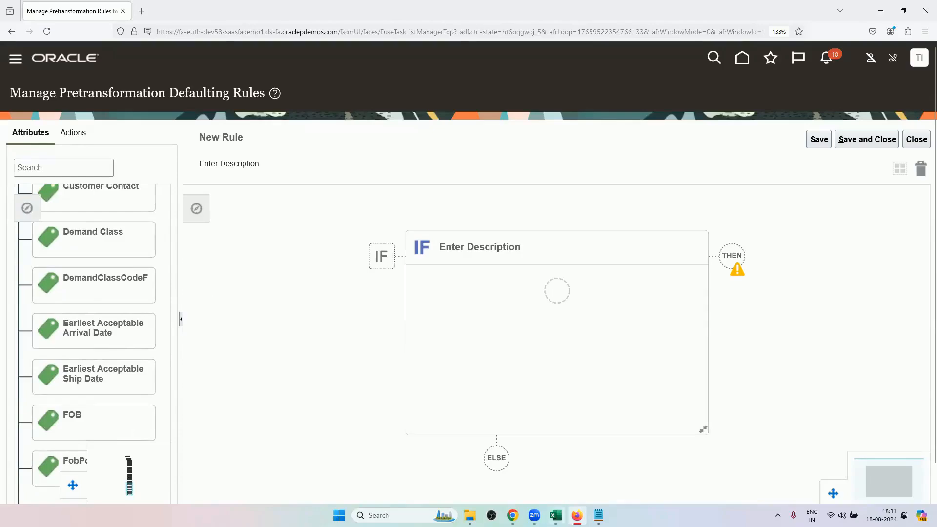
Check the pre-transformation scenarios in Excel, close the open sales order in Chrome, and return to the new rule in Firefox.
key("alt+Tab")
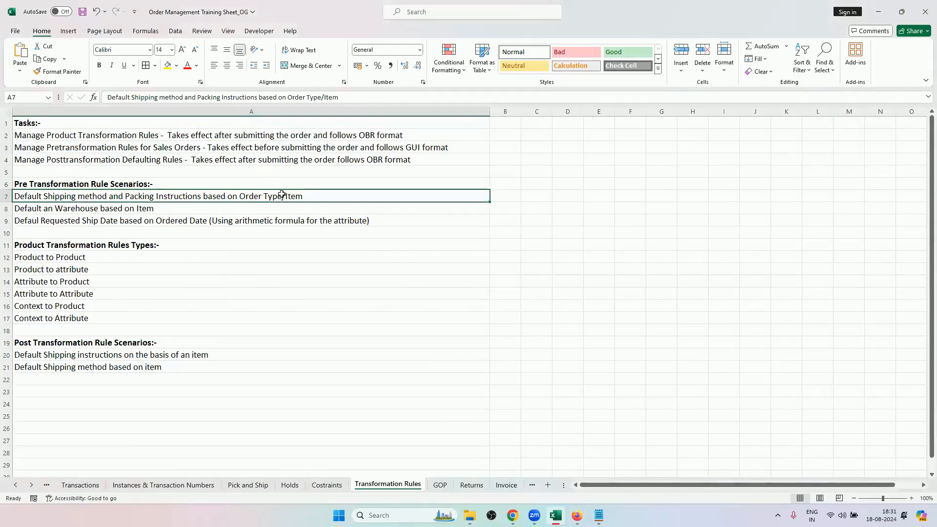
left_click(513, 515)
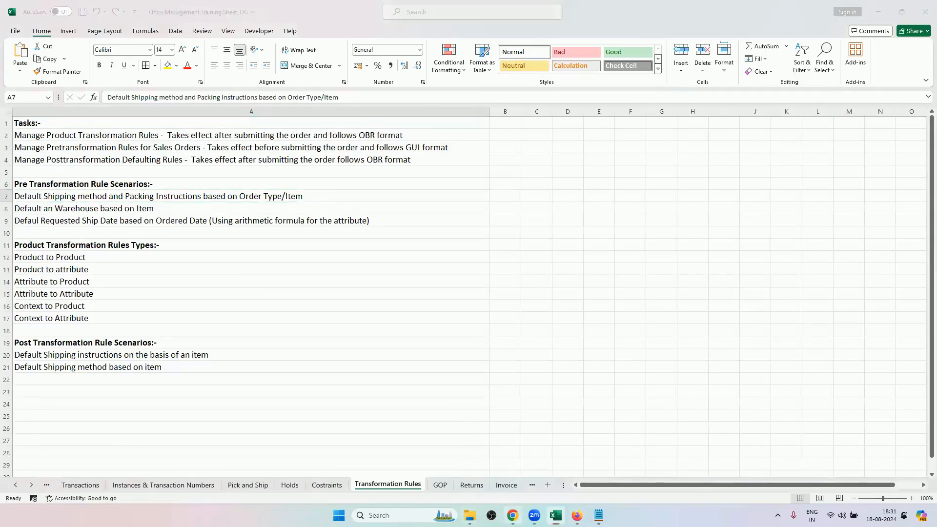
left_click(913, 83)
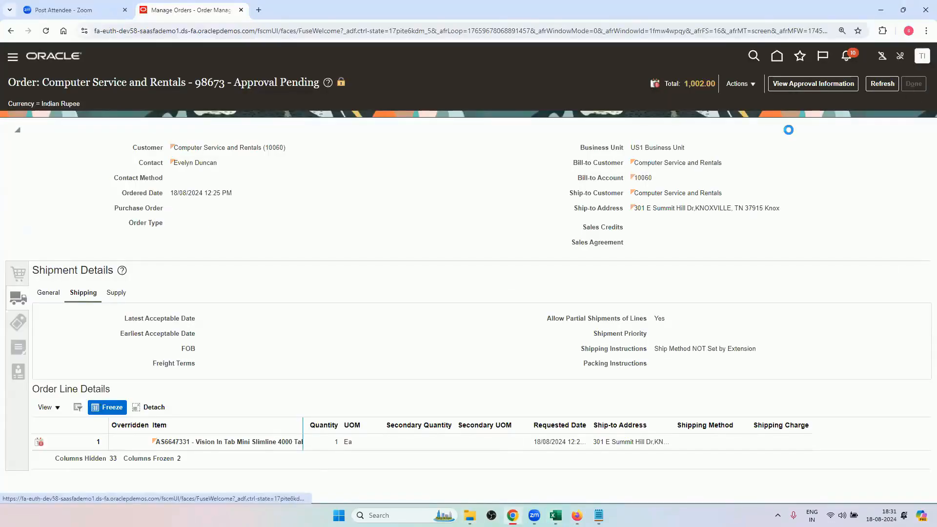
left_click(577, 515)
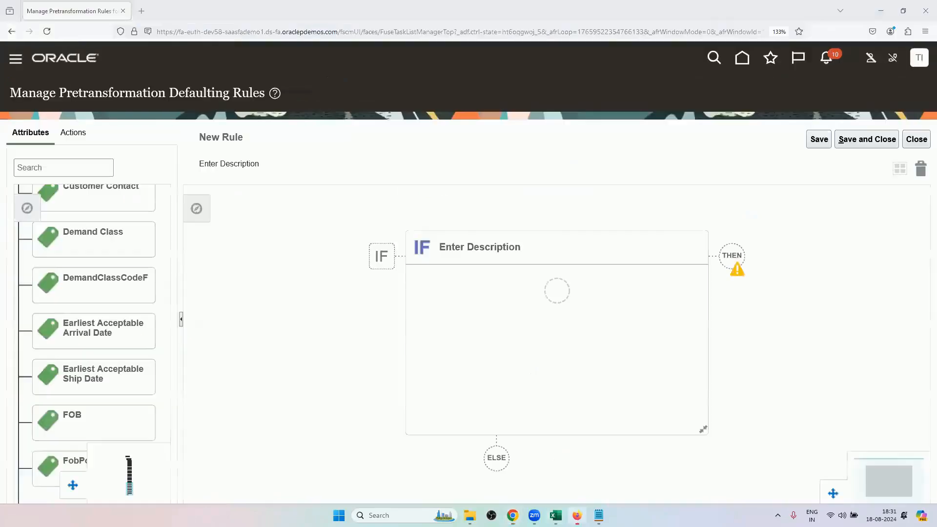
Add an IF condition to the new rule where the Order Header's Order Type is equal to RV_ORDER_TYPE.
left_click(555, 289)
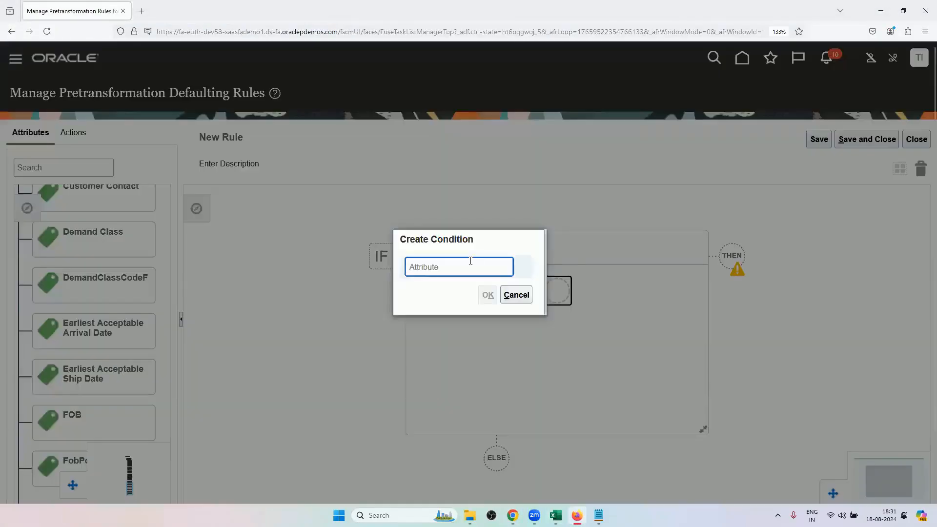
type("order")
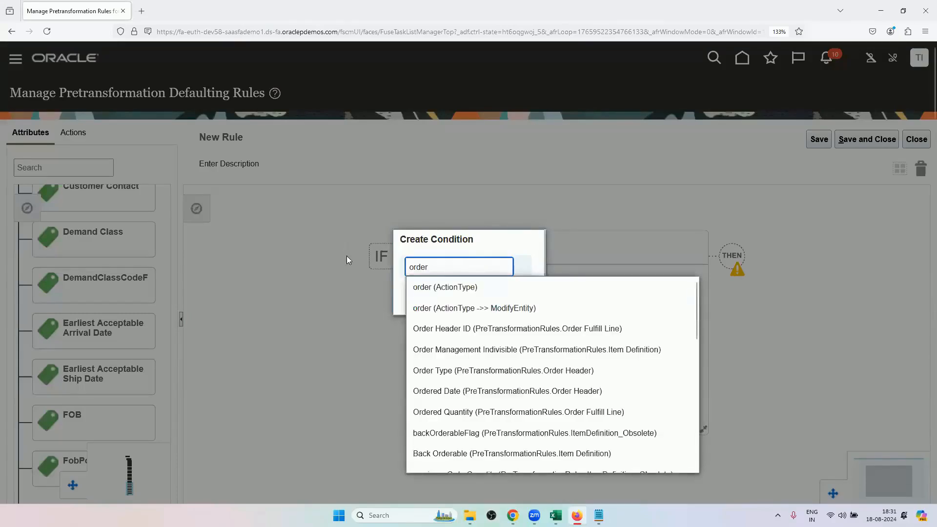
left_click(451, 373)
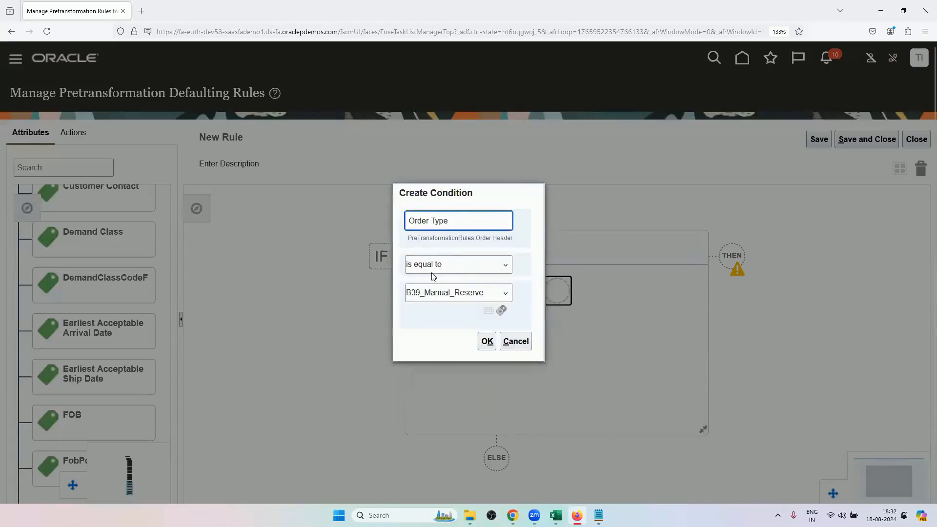
left_click(450, 295)
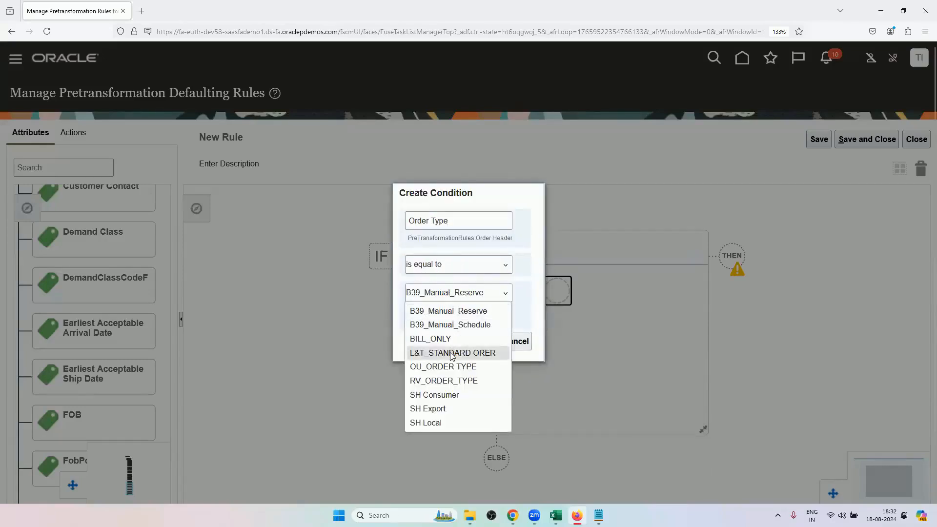
left_click(449, 381)
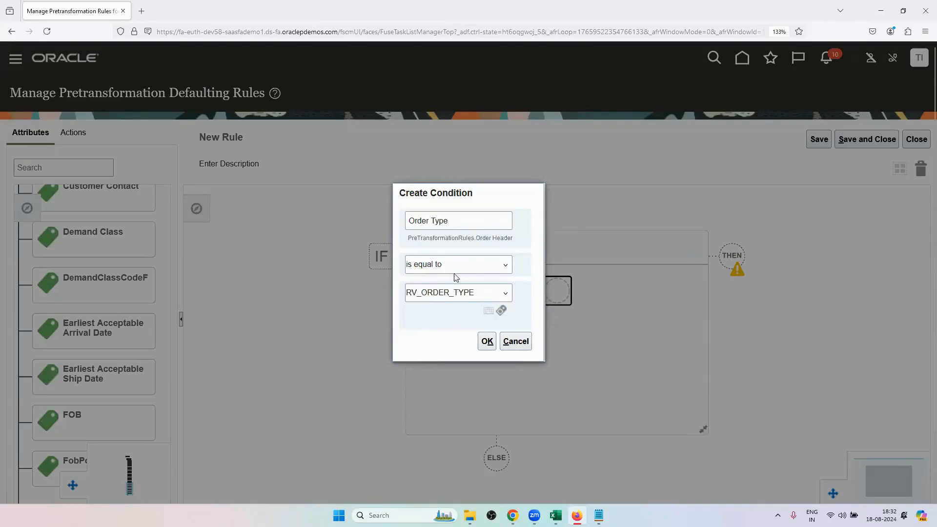
left_click(487, 341)
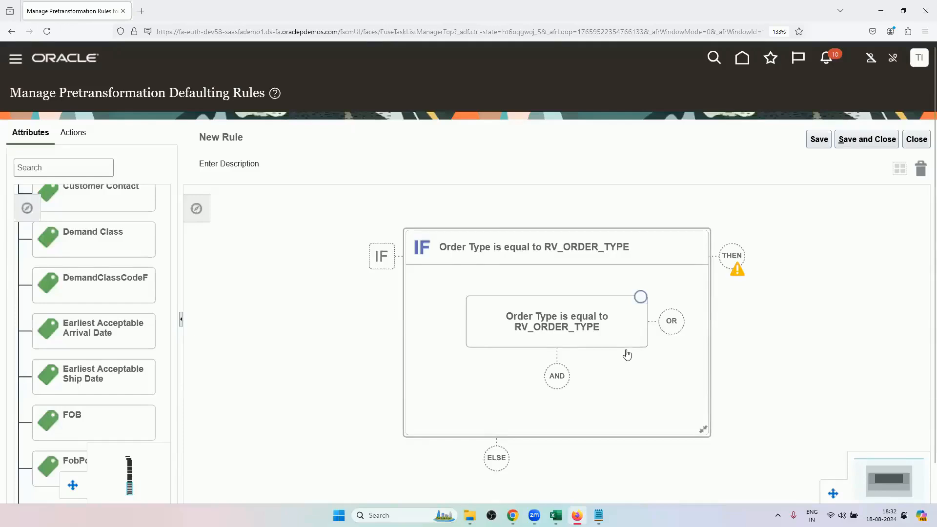
Add a THEN DO branch to the rule and start a set-value action on the Order Header's Ship Method, checking the scenario in Excel.
left_click(731, 255)
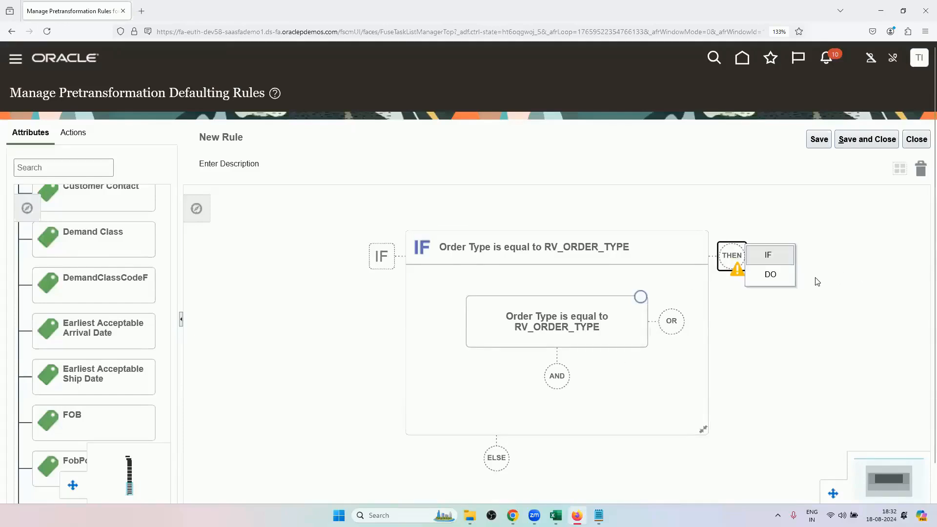
left_click(778, 275)
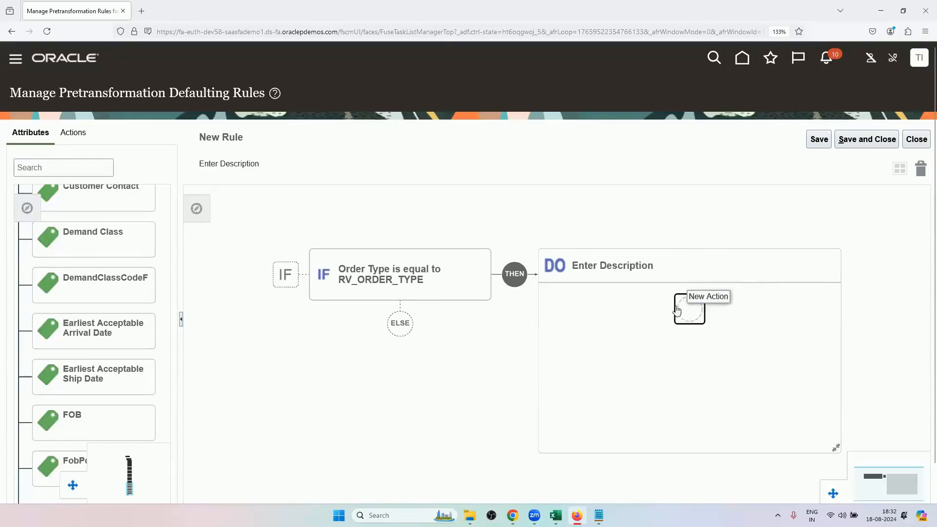
left_click(676, 310)
left_click(756, 312)
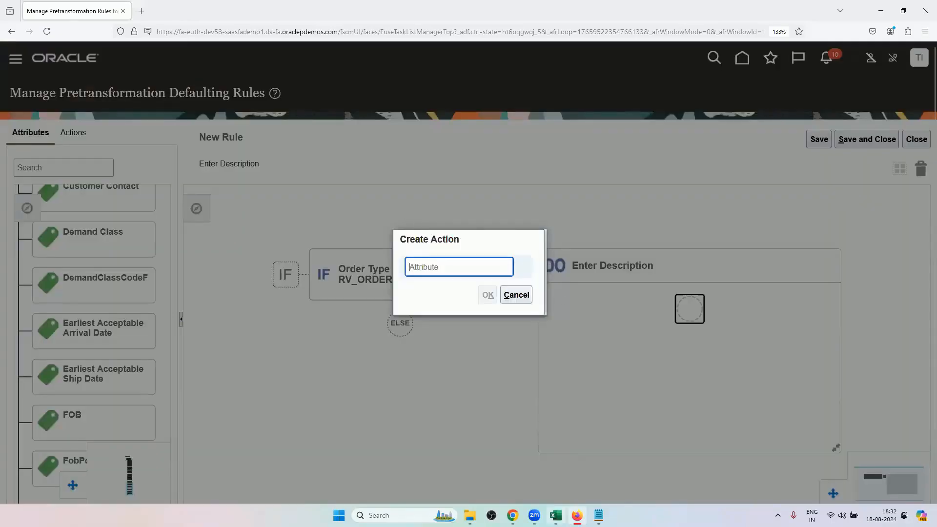
left_click(555, 515)
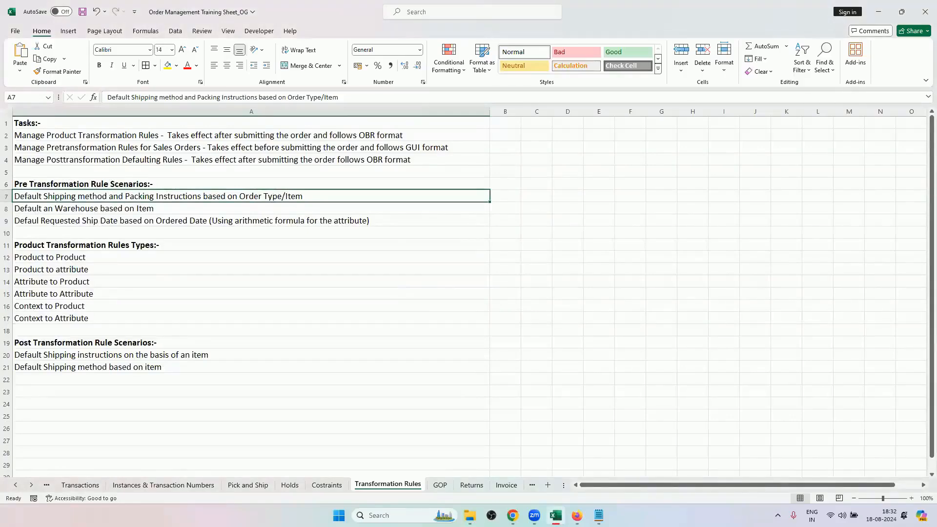
left_click(555, 515)
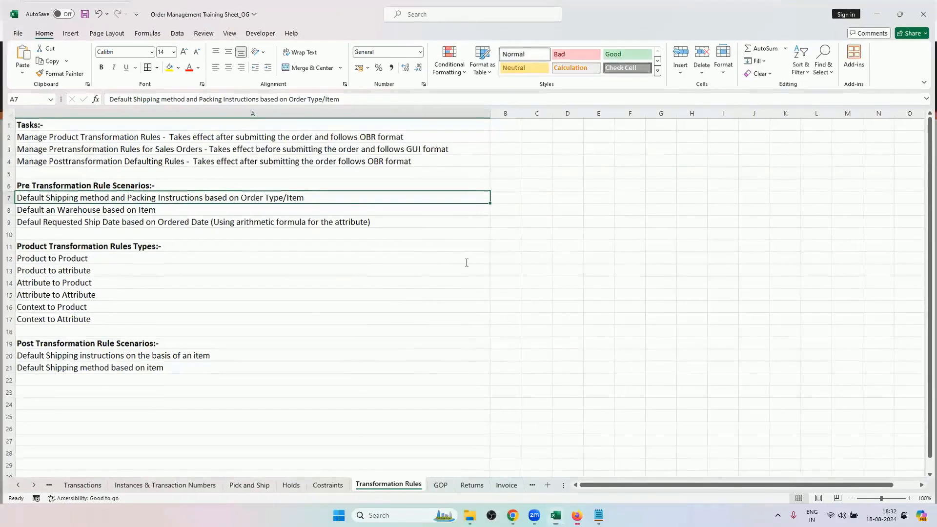
left_click(466, 264)
type("s")
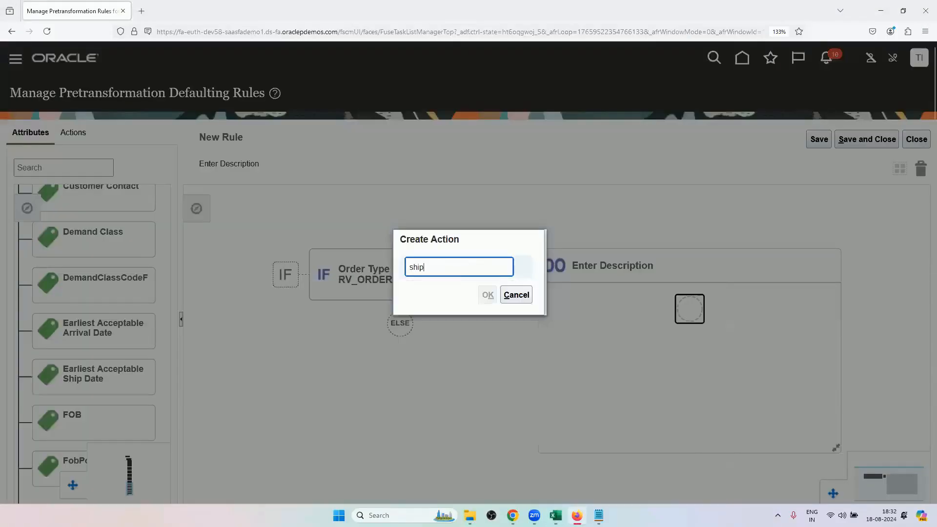
type("hip")
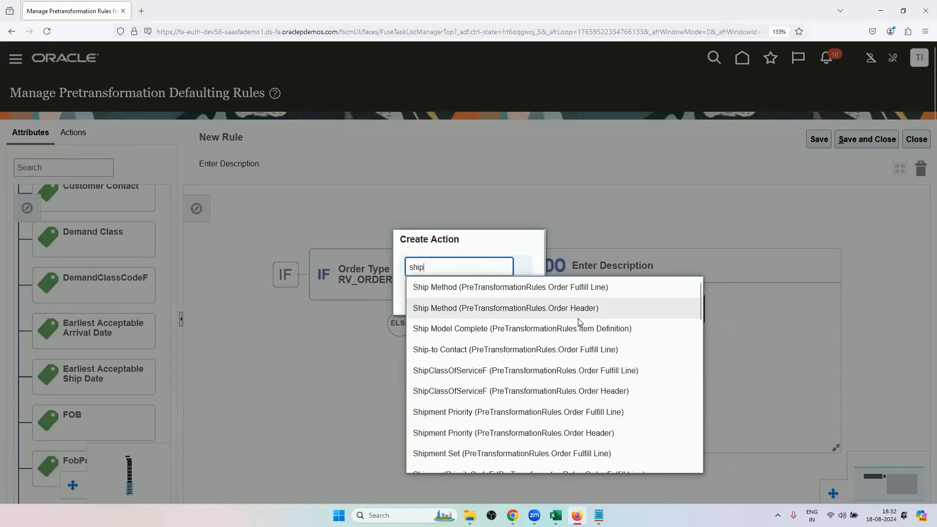
left_click(537, 314)
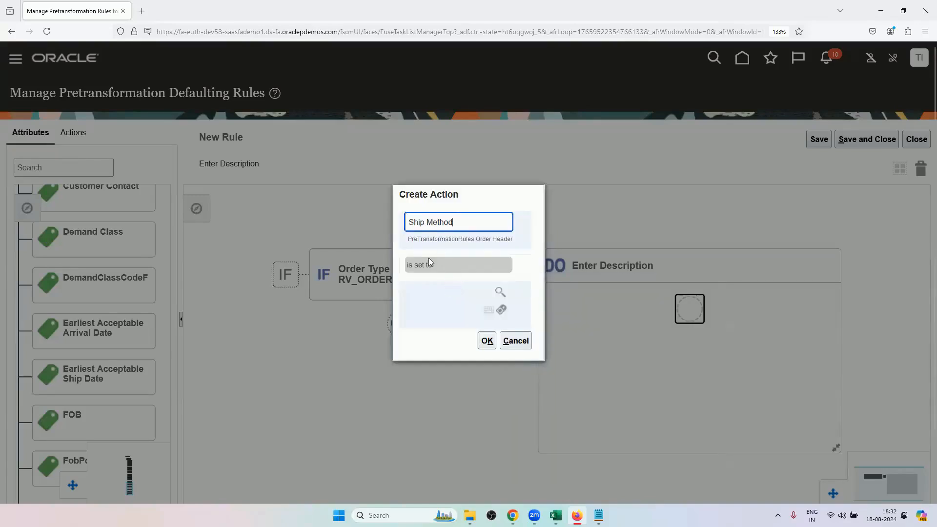
Search the shipping methods and set the Ship Method action's value to DHL Air Next day air.
left_click(500, 296)
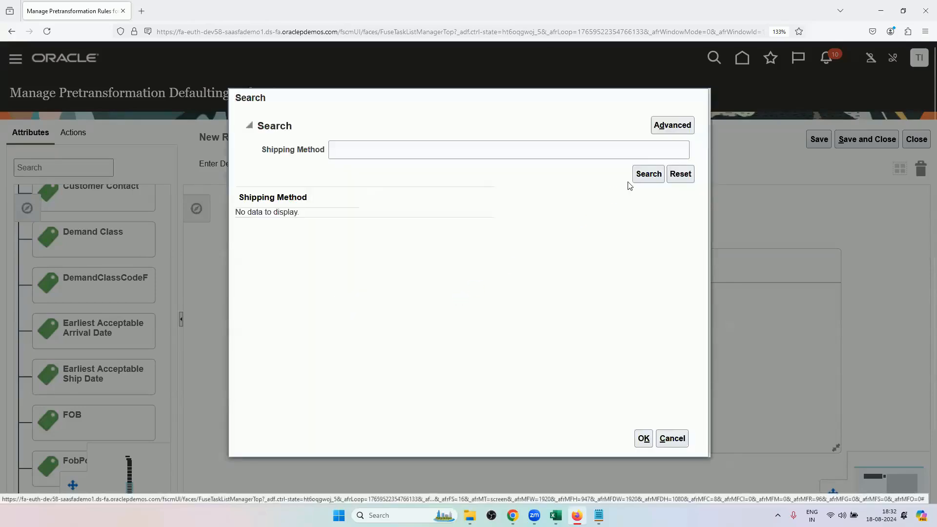
left_click(512, 516)
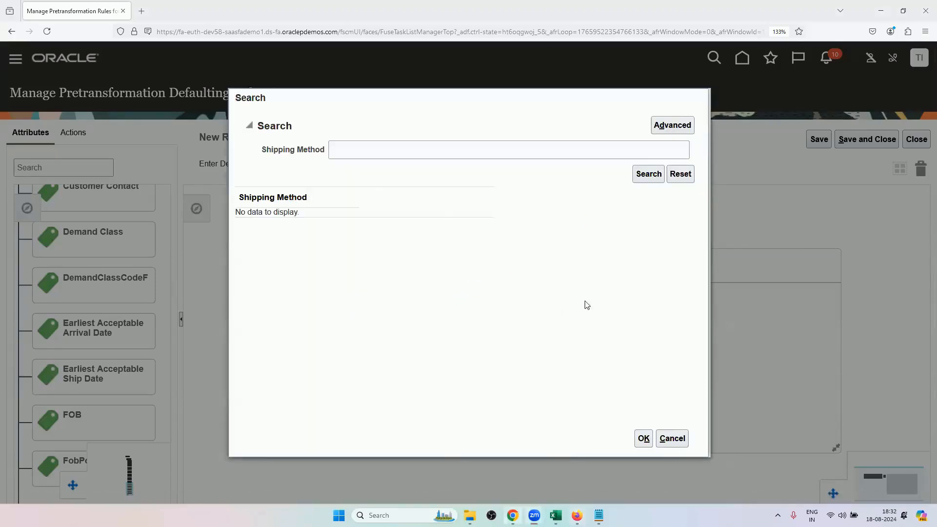
left_click(576, 515)
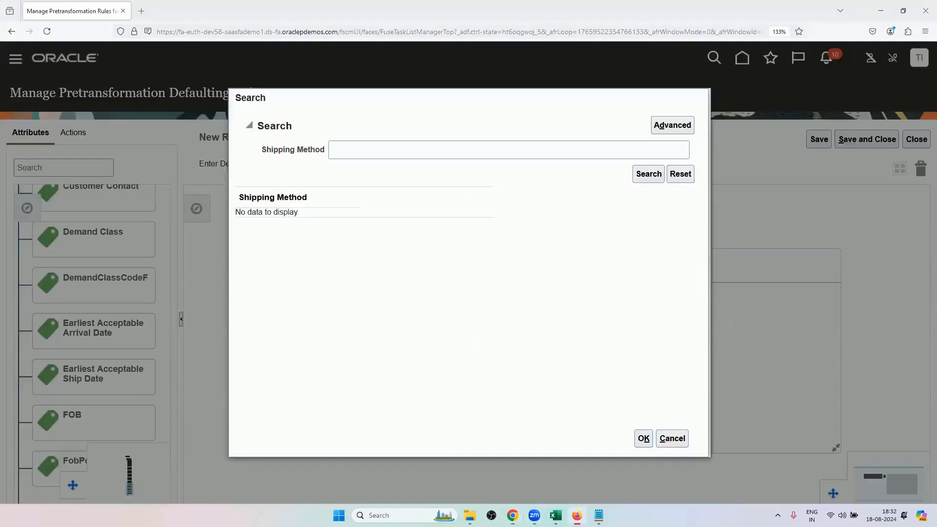
left_click(659, 176)
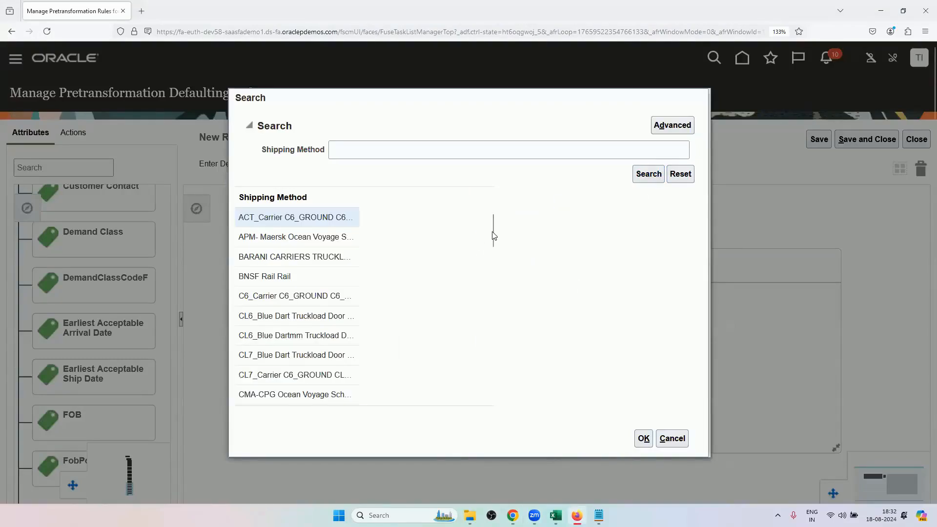
scroll(297, 351, "down", 5)
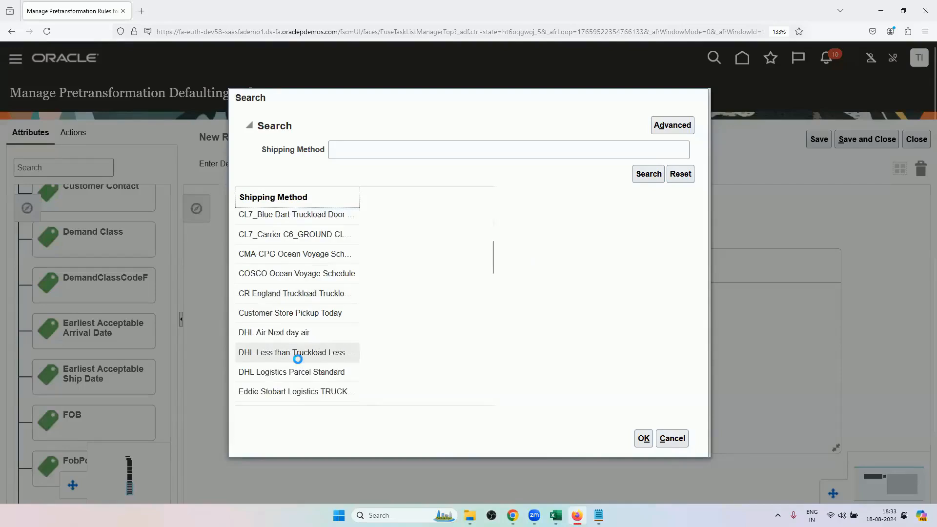
left_click(299, 334)
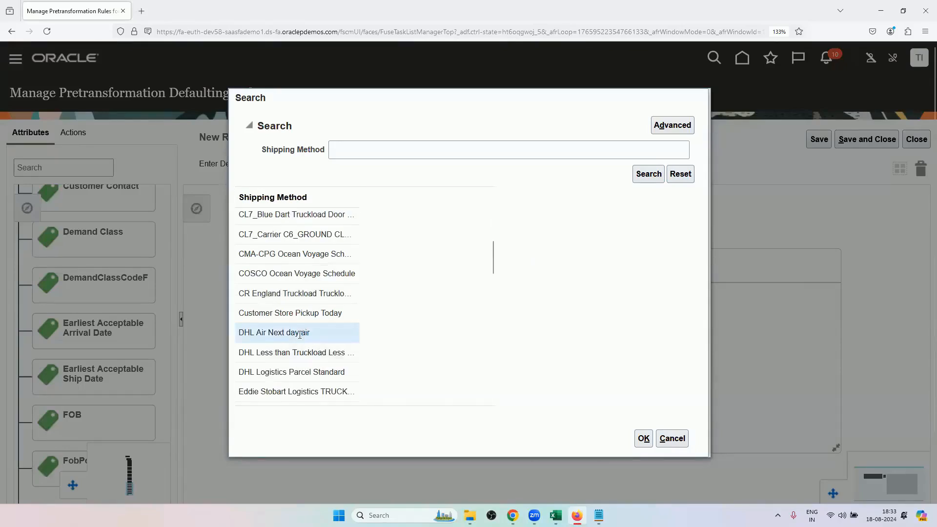
left_click(645, 439)
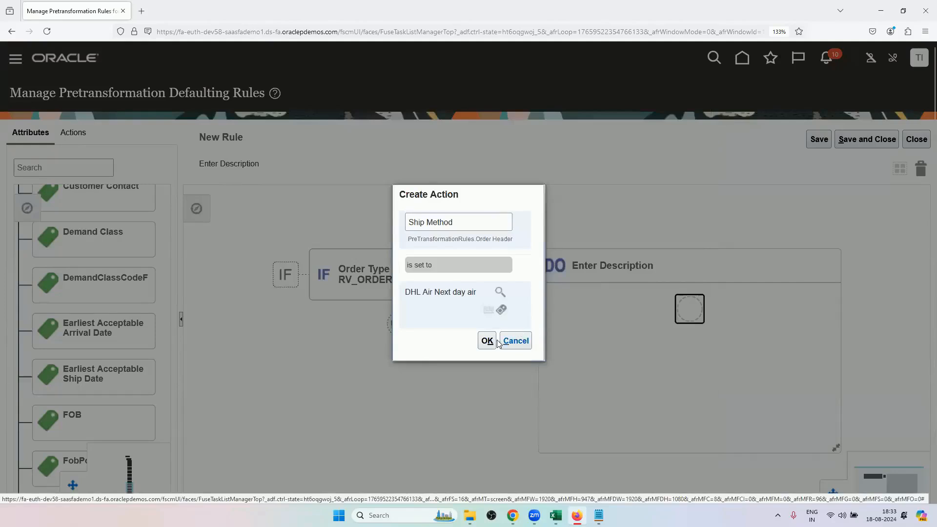
left_click(487, 341)
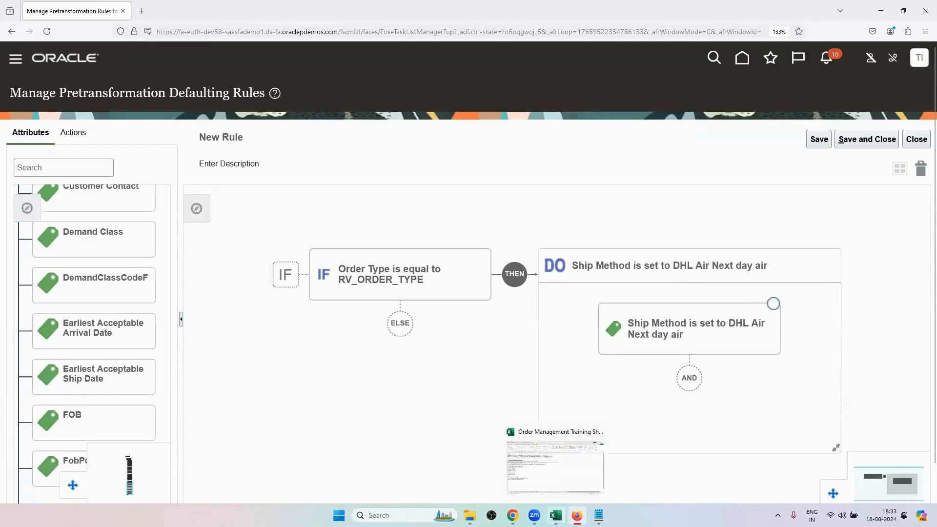
Check the pre-transformation scenario in Excel again and return to the rule in Firefox.
left_click(555, 515)
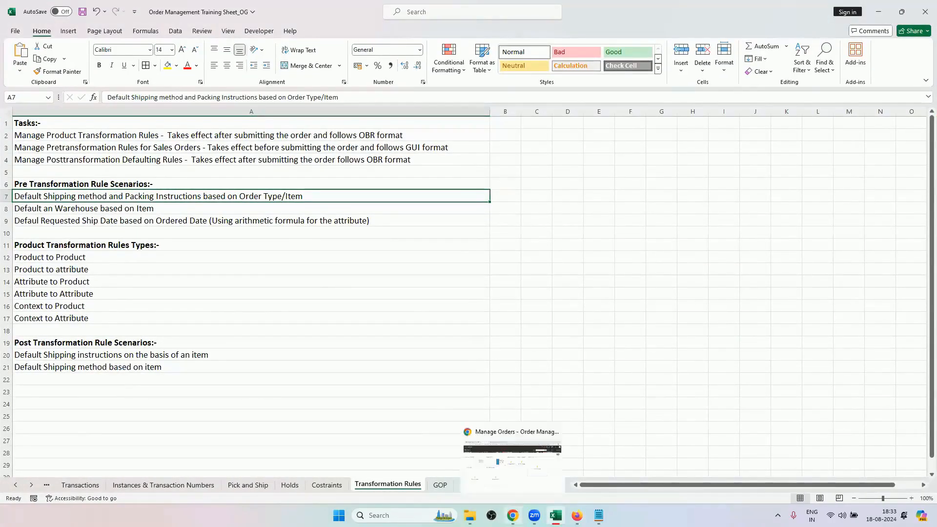
left_click(512, 515)
left_click(512, 515)
left_click(576, 515)
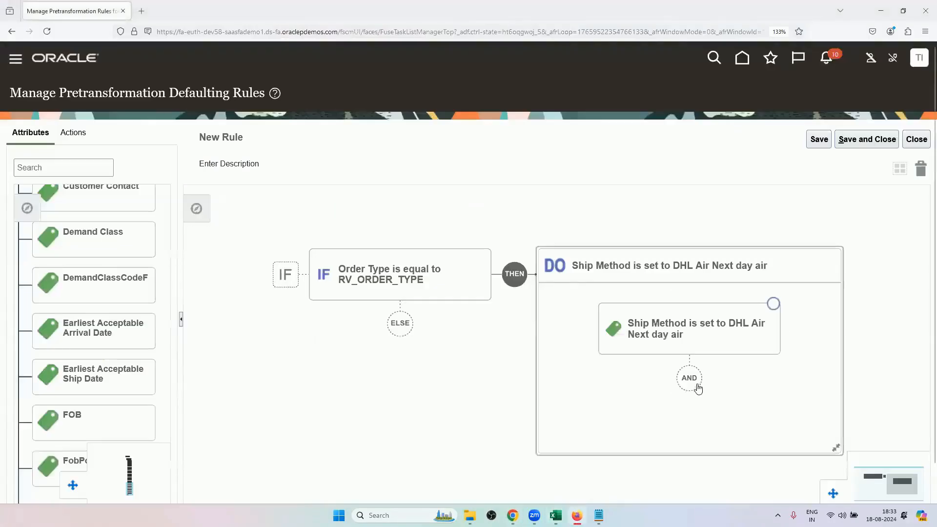
Add a second action to the DO branch that sets the Order Header's Packing Instructions to Handle with Care.
left_click(693, 382)
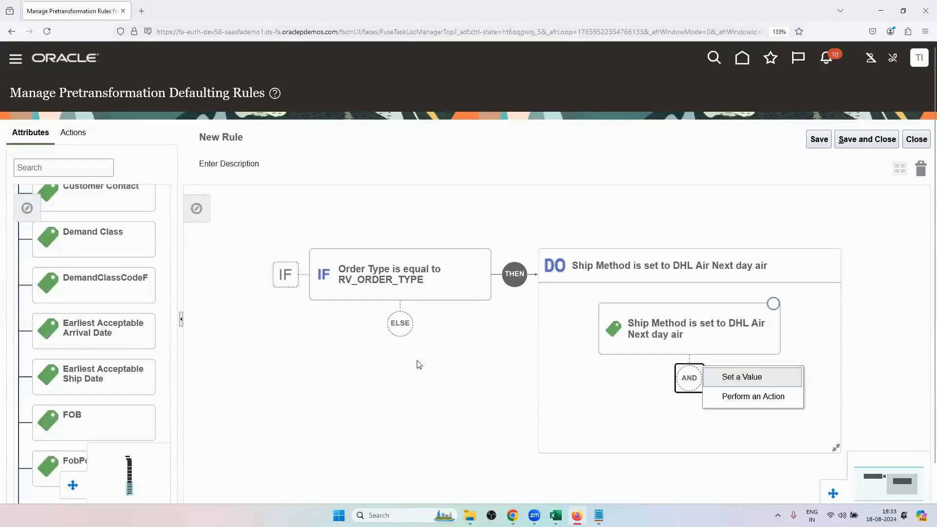
left_click(740, 377)
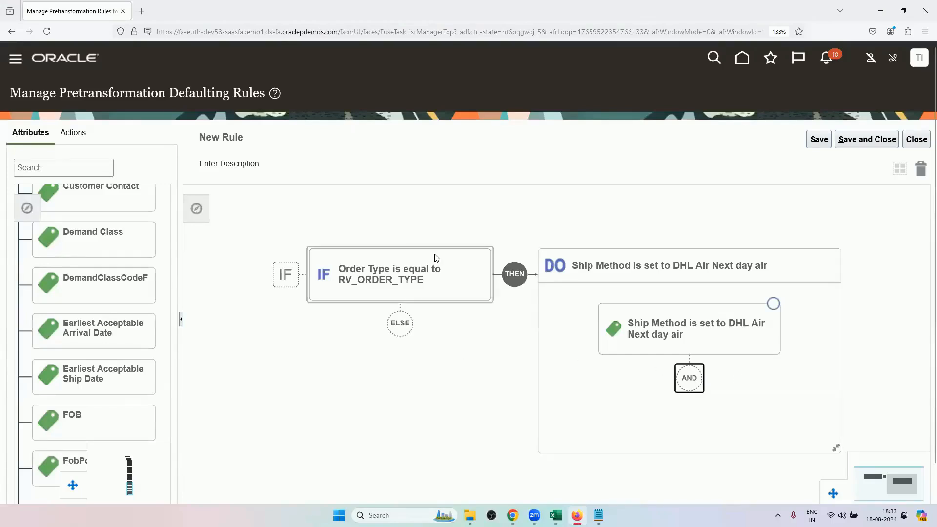
type("packing")
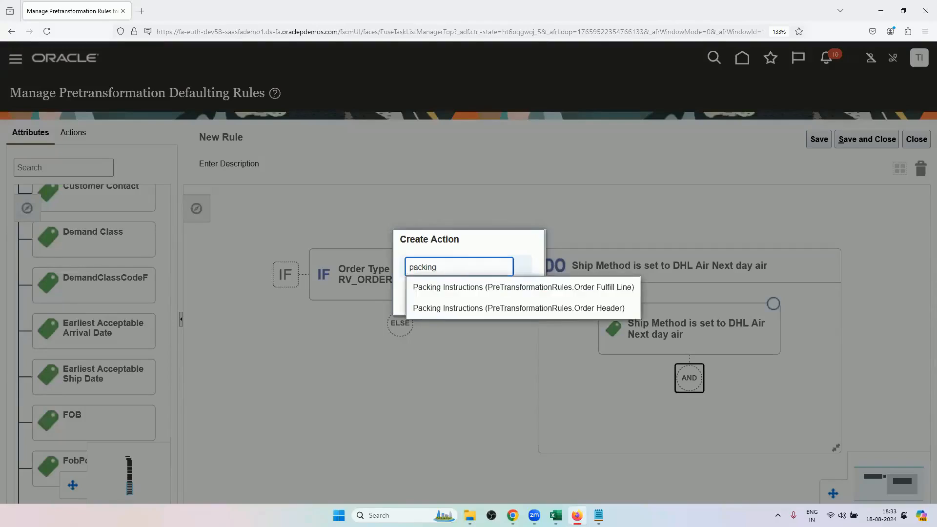
left_click(476, 309)
left_click(466, 298)
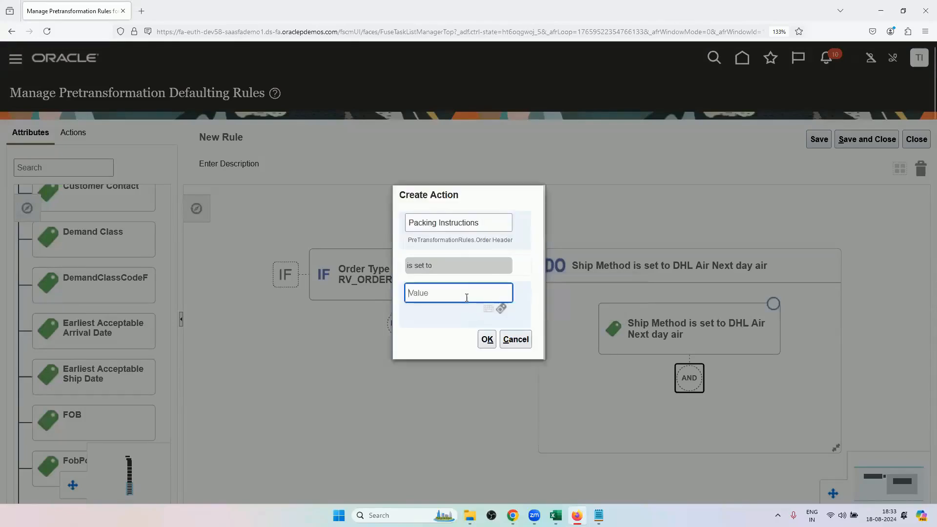
type("Handle with Care")
left_click(486, 339)
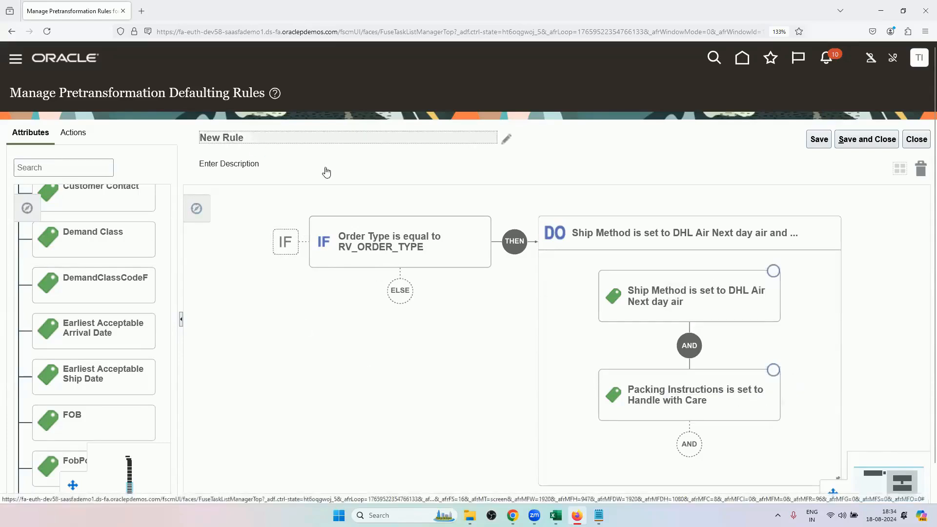
Rename the rule as RV1, then save and close it.
left_click(343, 176)
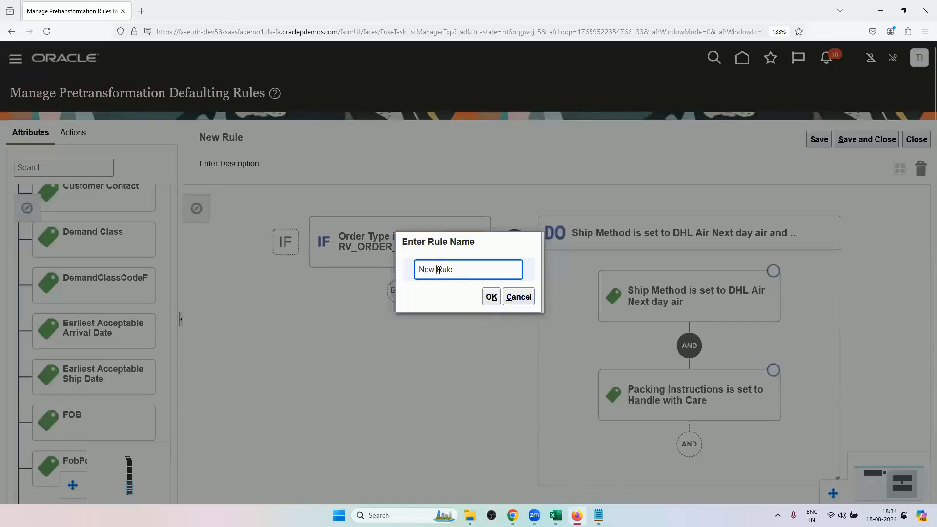
triple_click(439, 269)
key("BackSpace")
type("RV1")
left_click(491, 297)
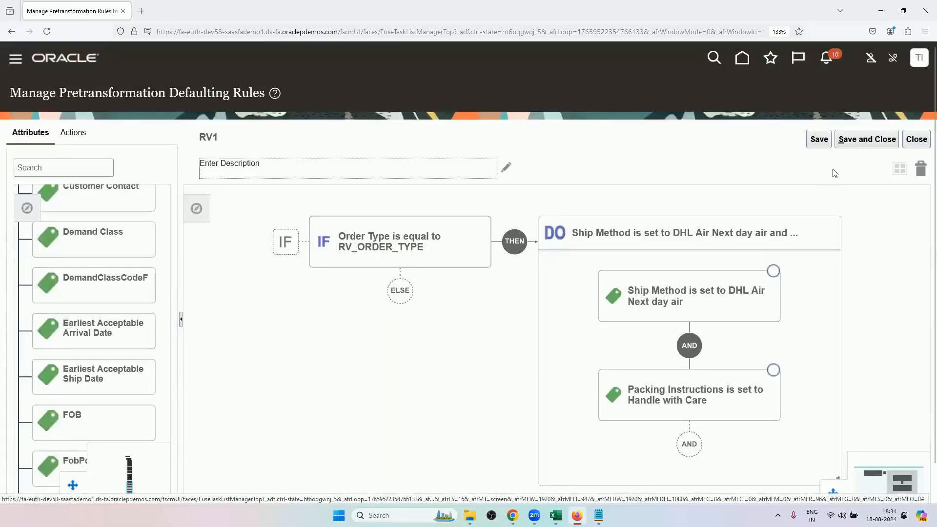
left_click(862, 146)
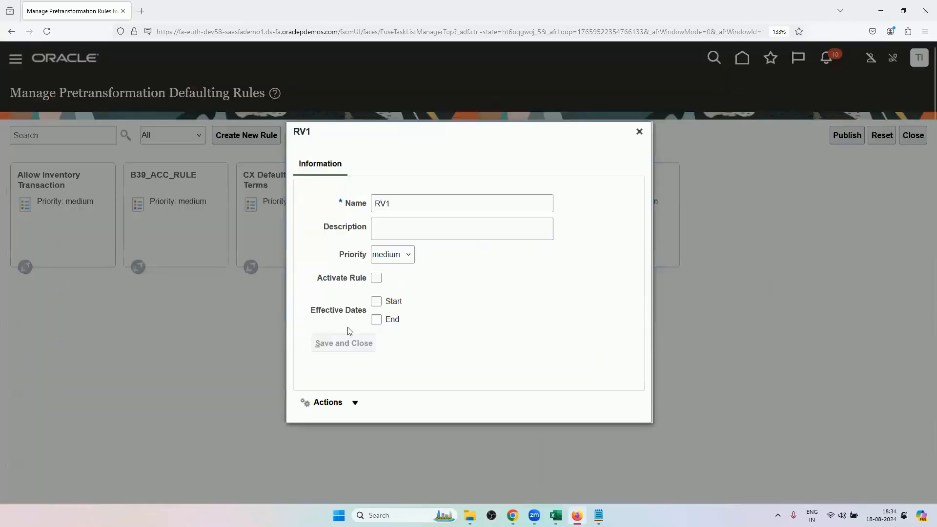
Activate rule RV1 and publish the draft rule changes to the production system.
left_click(375, 277)
left_click(359, 342)
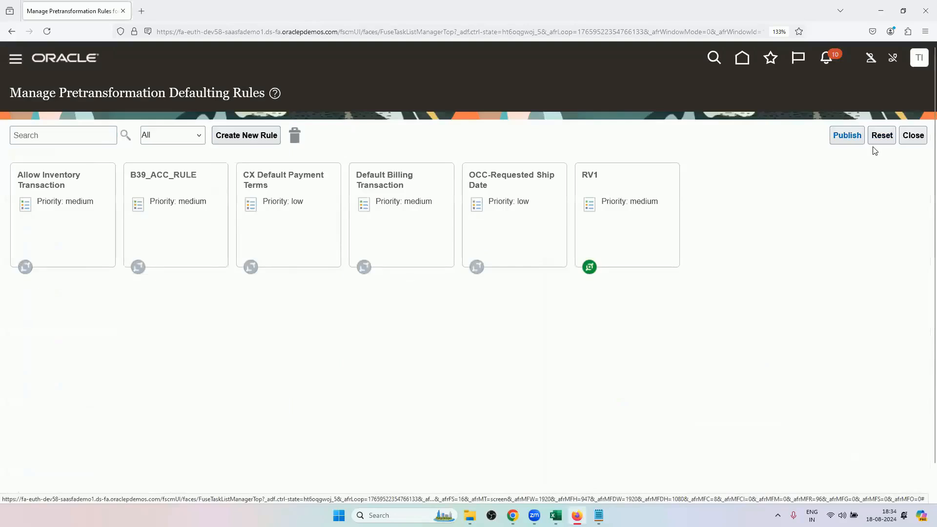
left_click(847, 137)
left_click(604, 295)
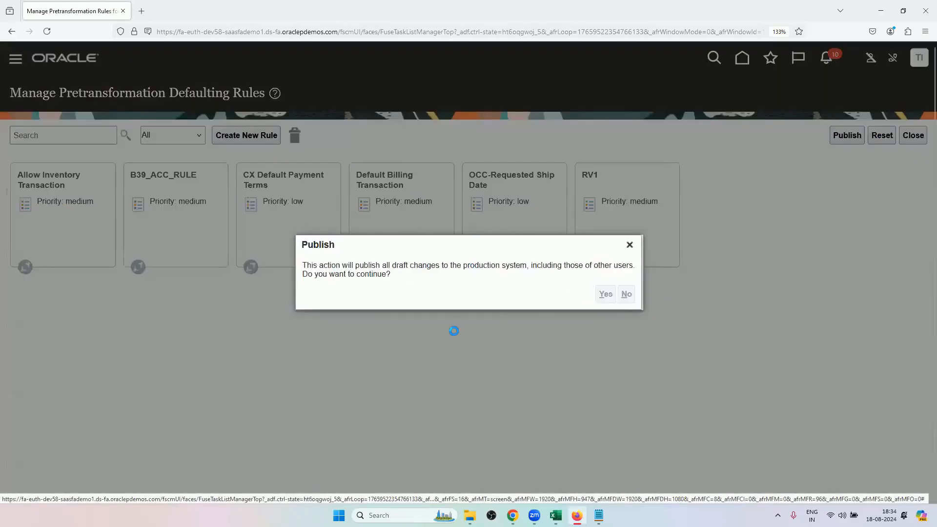
left_click(534, 293)
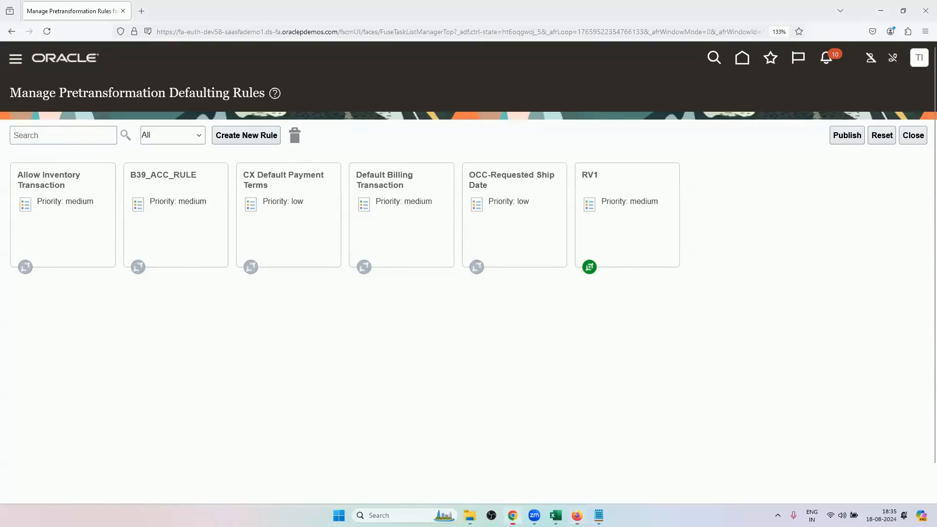
Switch to the Order Management overview in Chrome and start creating a new sales order.
left_click(513, 515)
left_click(512, 515)
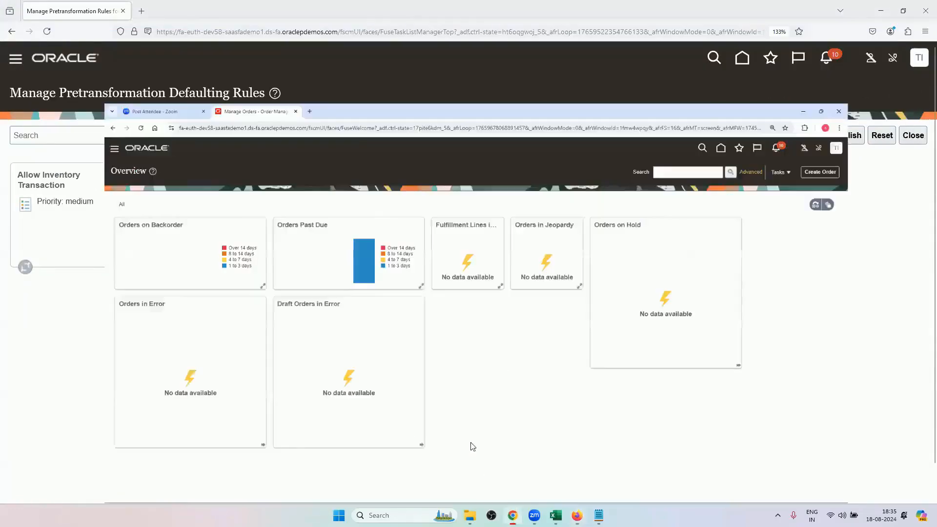
left_click(901, 86)
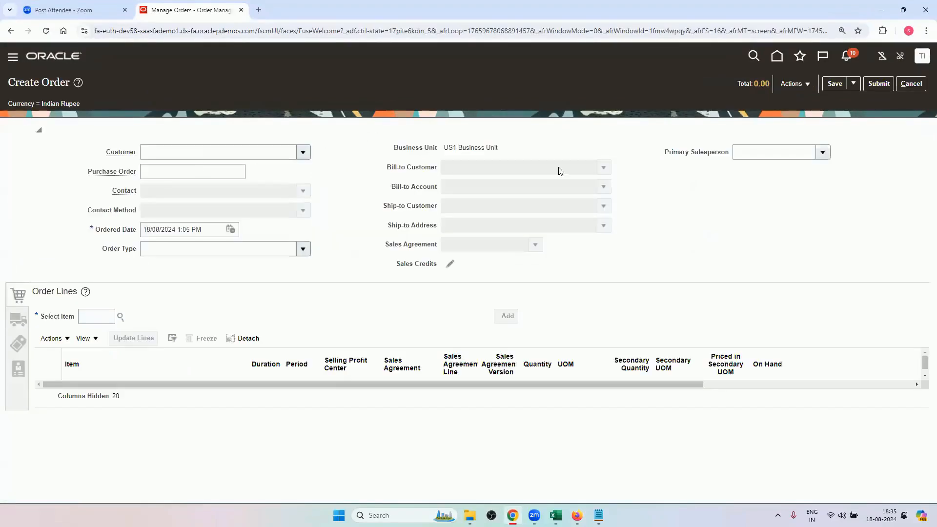
Set the order's customer to Computer Service and Rentals and choose the contact's e-mail as the contact method.
left_click(302, 153)
left_click(263, 189)
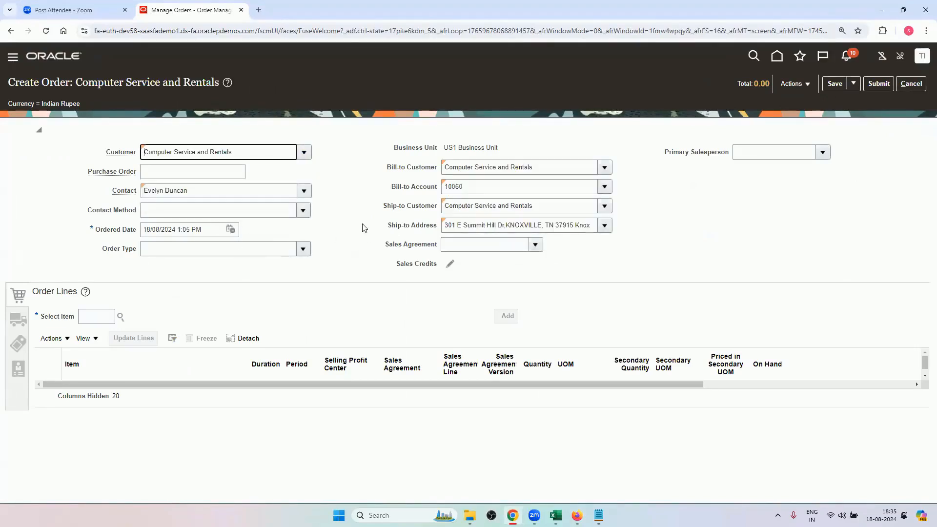
left_click(302, 210)
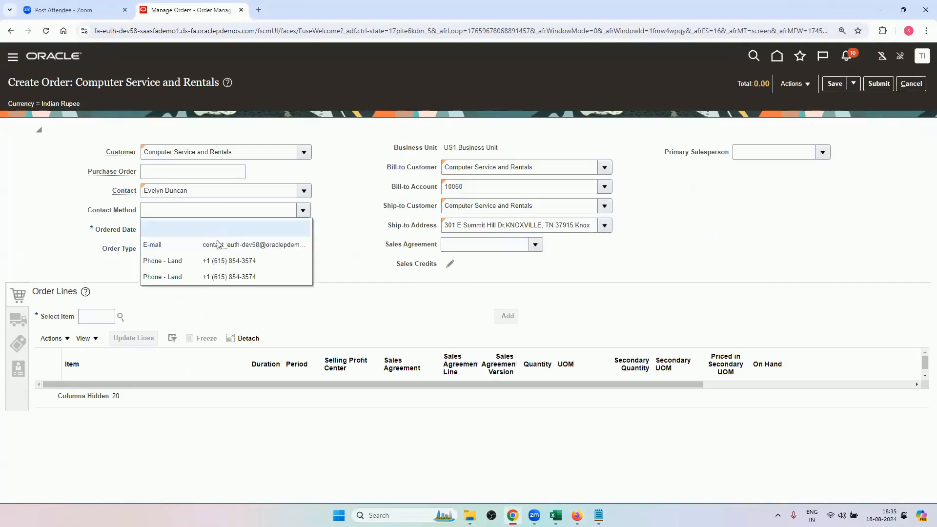
left_click(215, 241)
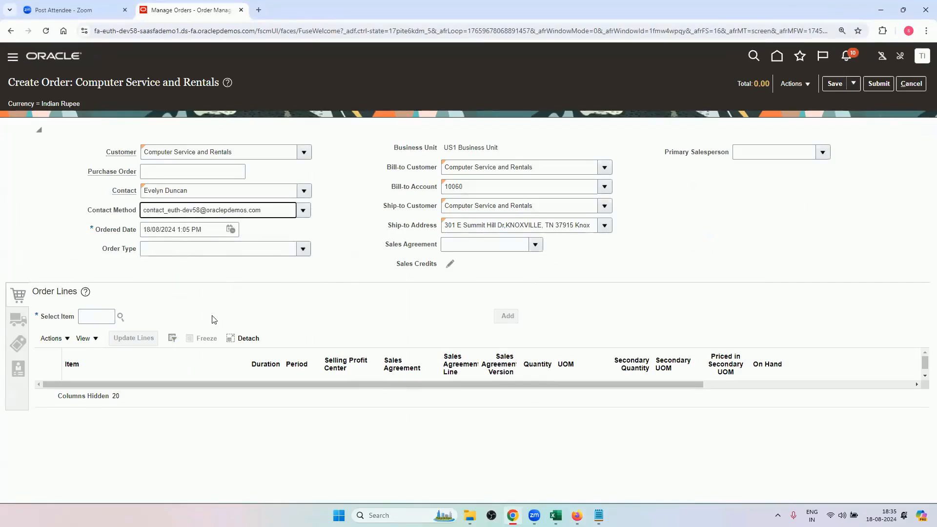
Review the new order's shipment details, including the shipping method and packing instructions fields.
left_click(18, 320)
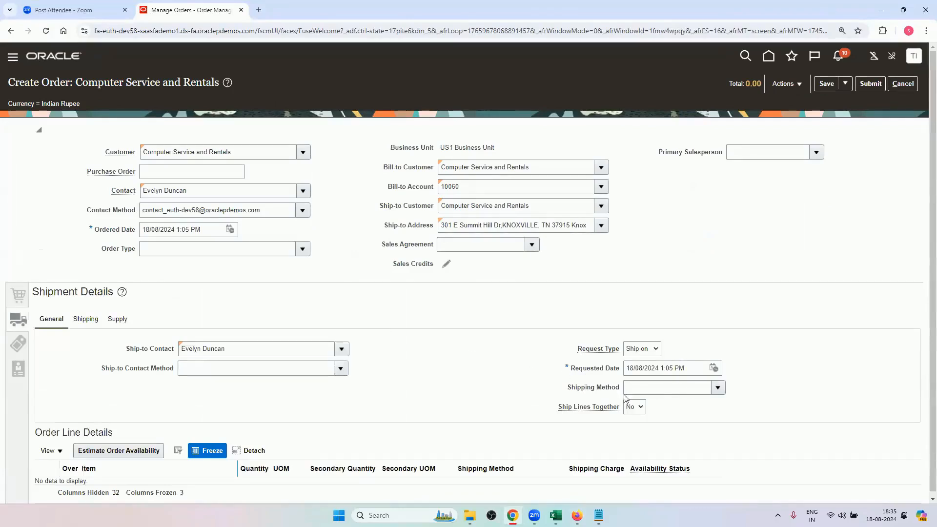
left_click(98, 319)
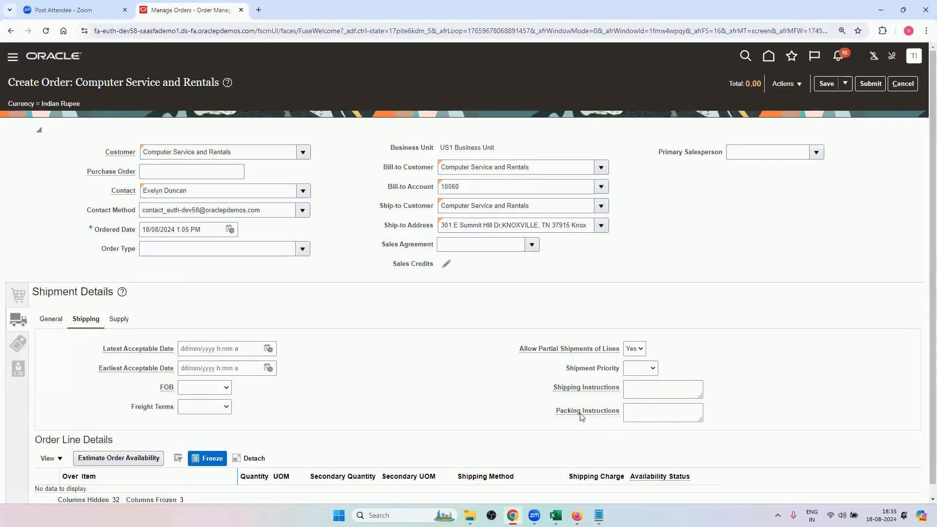
left_click(51, 319)
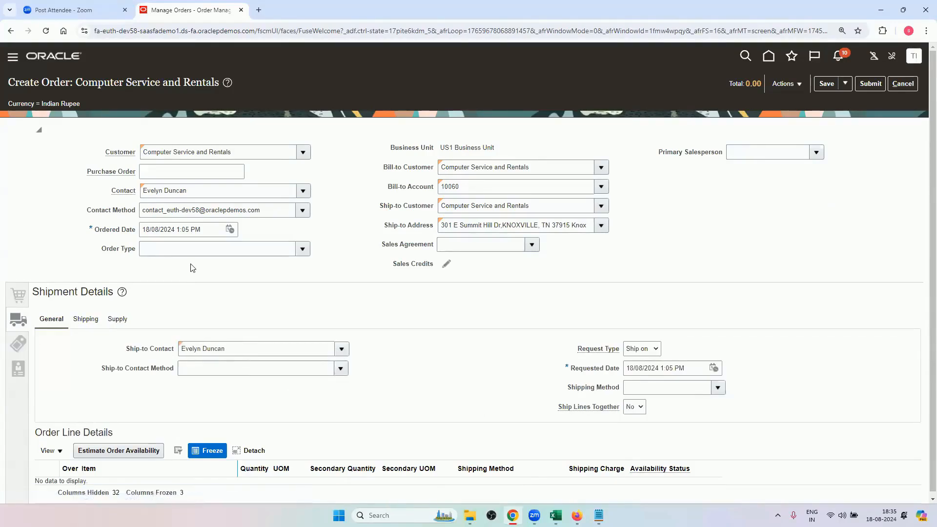
Set the order type to RV_ORDER_TYPE and check the packing instructions in the order's shipping details.
left_click(303, 248)
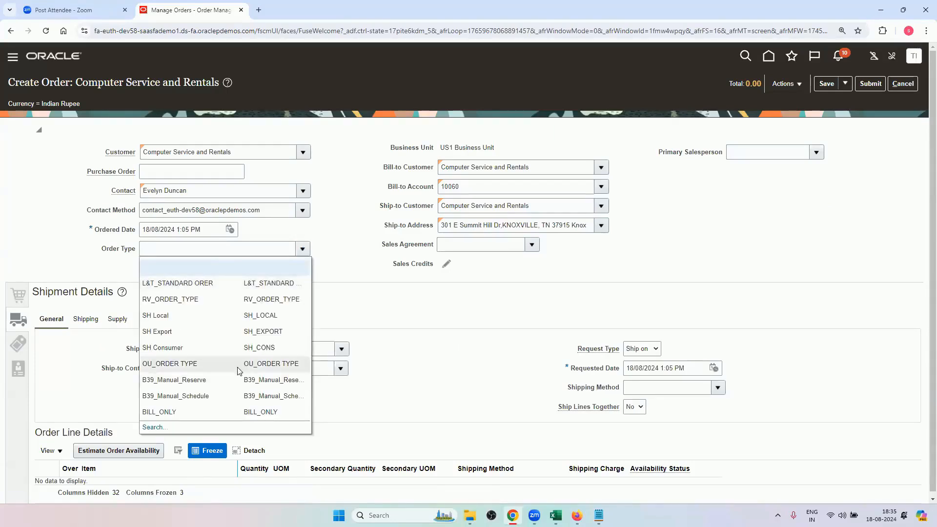
left_click(198, 299)
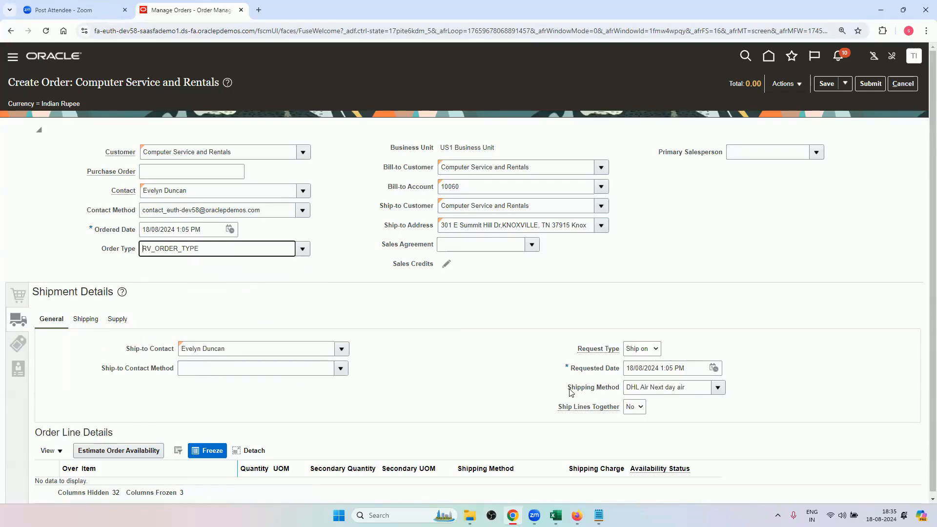
left_click(87, 323)
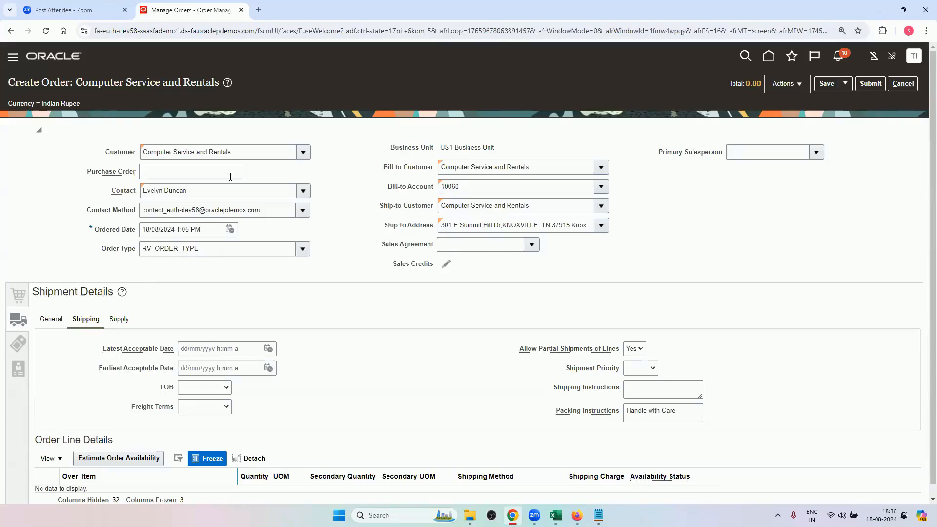
Look through the order's customer, freight terms and FOB choices without selecting anything.
left_click(303, 152)
left_click(310, 137)
left_click(211, 408)
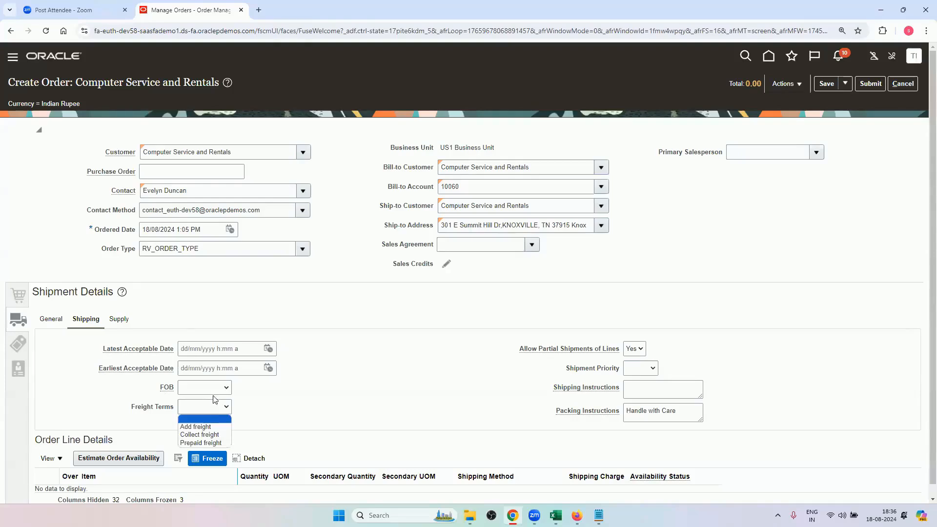
left_click(218, 390)
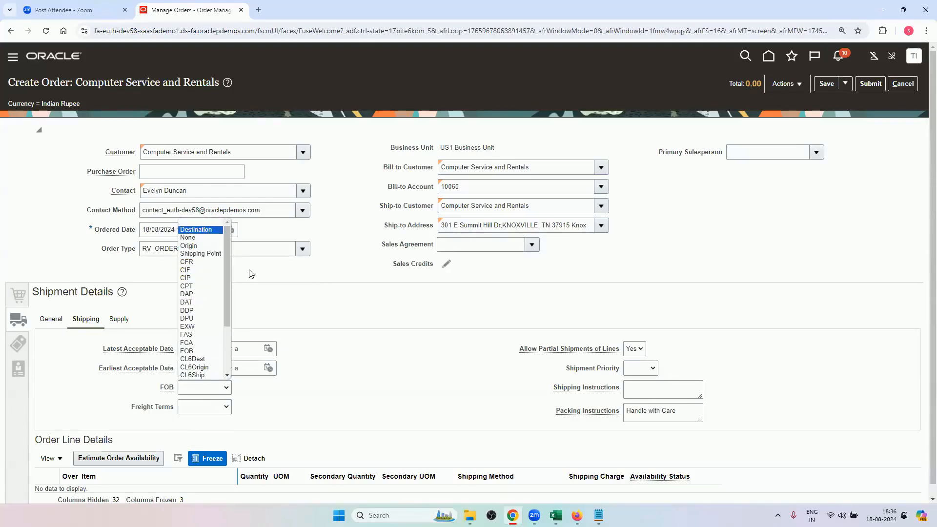
left_click(340, 350)
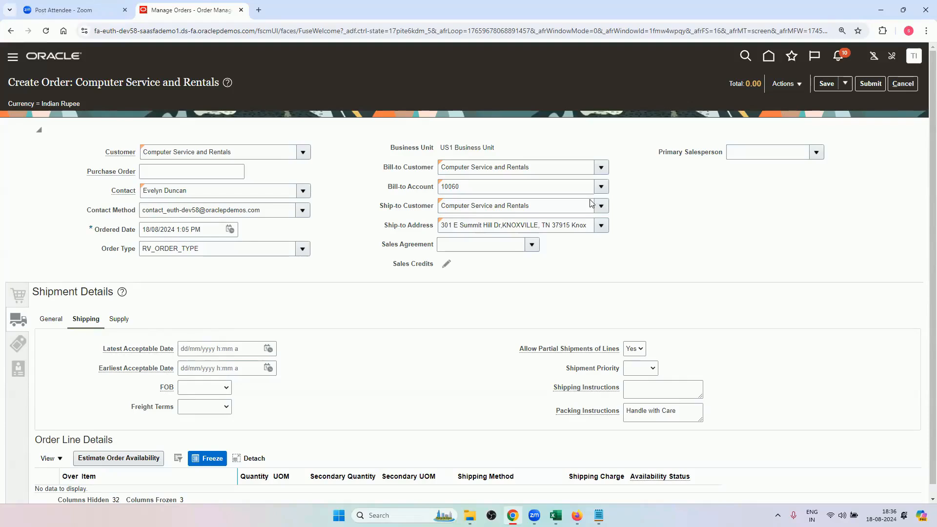
Discard the unsaved order and select the warehouse-by-item scenario in the Transformation Rules sheet in Excel.
left_click(903, 84)
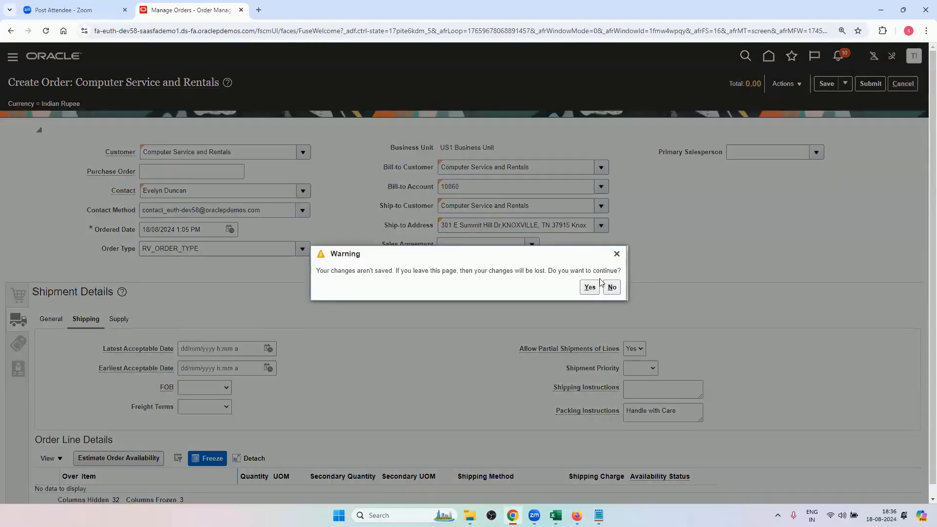
left_click(589, 287)
left_click(555, 515)
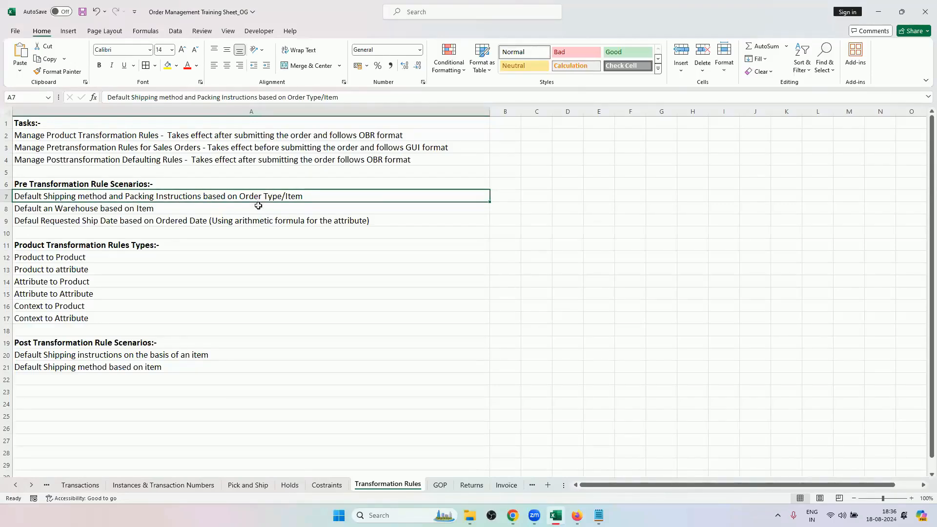
left_click(48, 208)
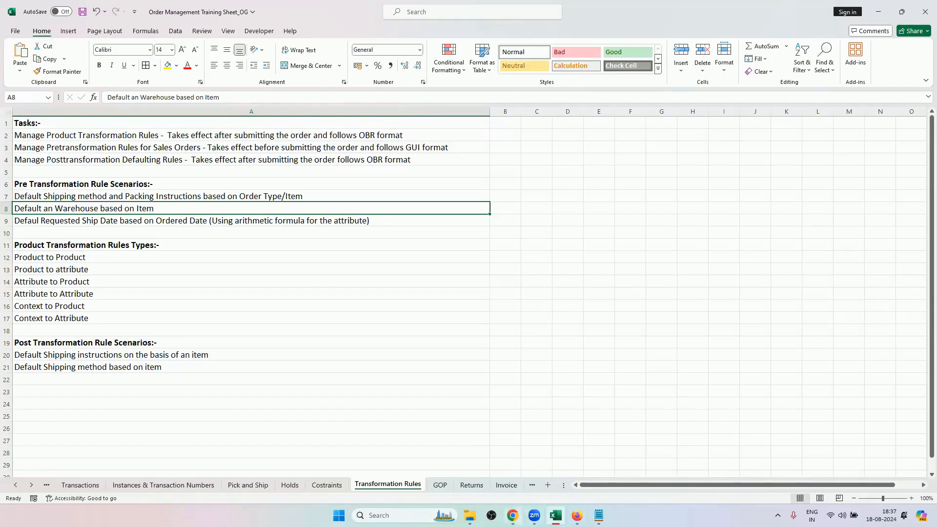
Switch to the pretransformation rules in Firefox and create a new rule named RV2.
left_click(576, 515)
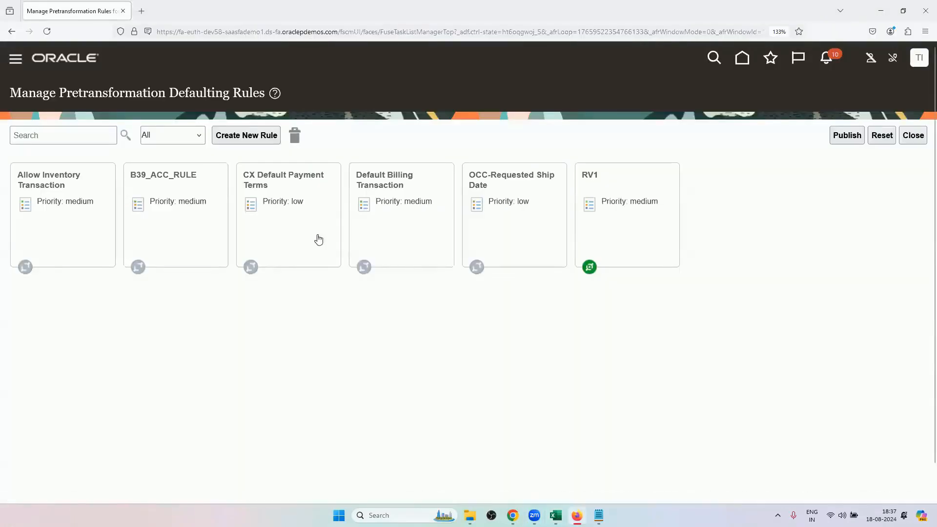
left_click(264, 139)
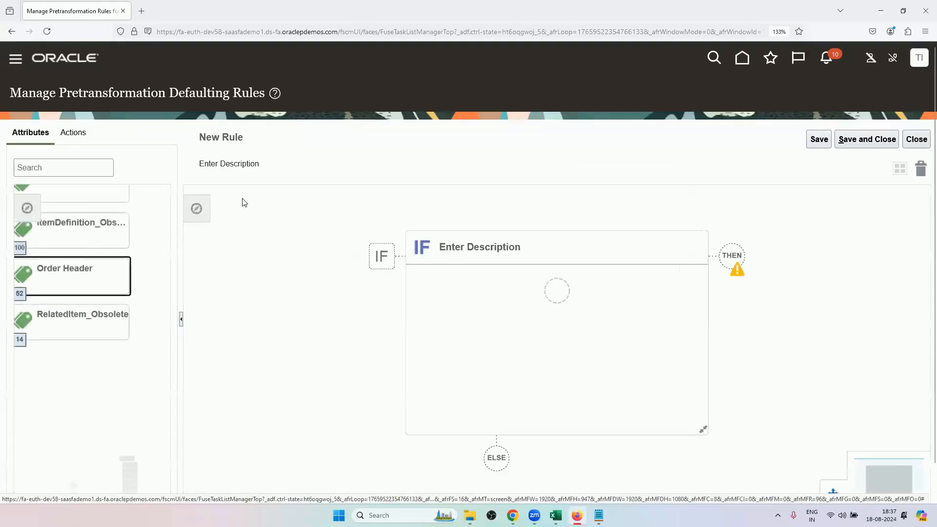
left_click(378, 147)
double_click(482, 270)
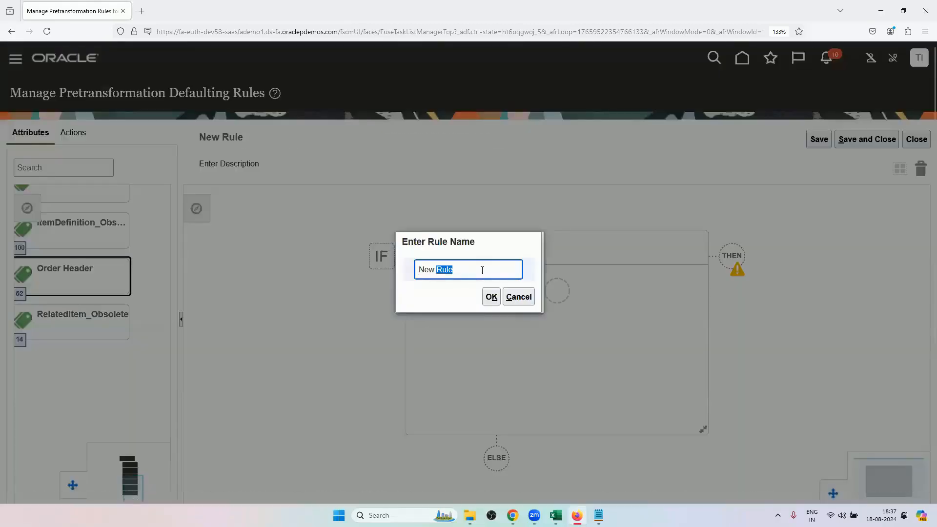
triple_click(482, 270)
key("BackSpace")
type("RV2")
left_click(491, 296)
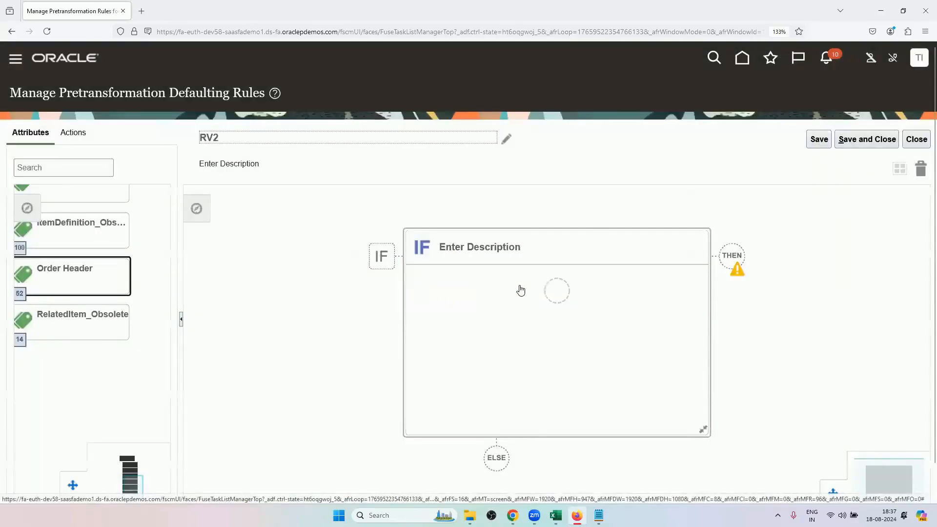
Start the IF condition with the Item attribute of PreTransformationRules.Item Definition and open the search for its value.
left_click(552, 292)
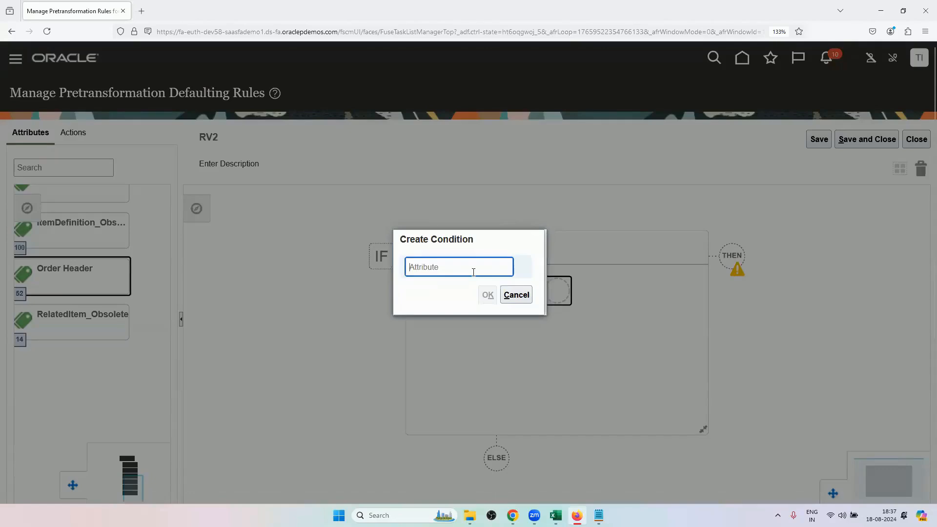
type("ITEM")
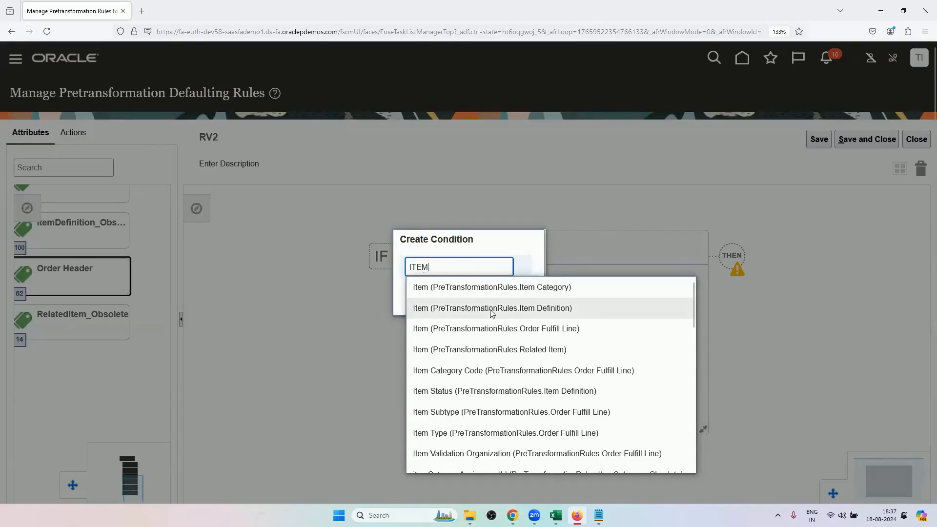
left_click(548, 309)
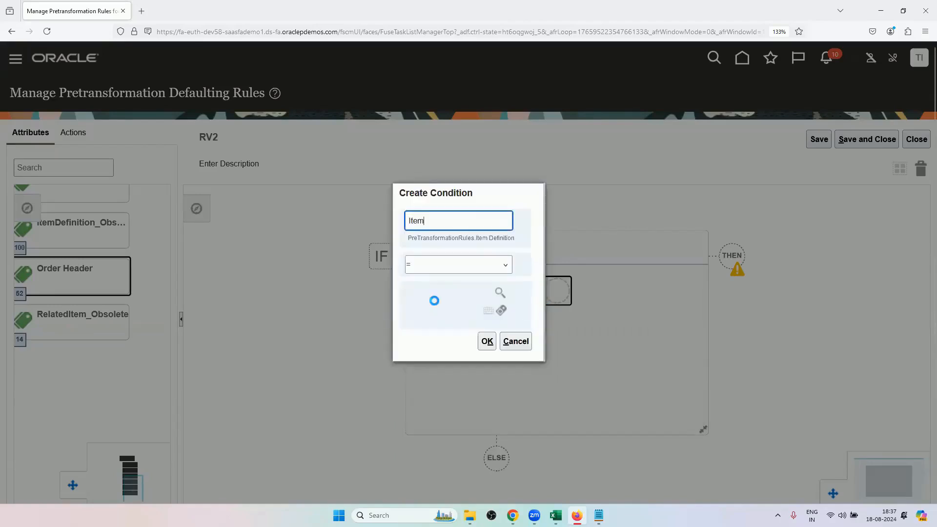
left_click(500, 292)
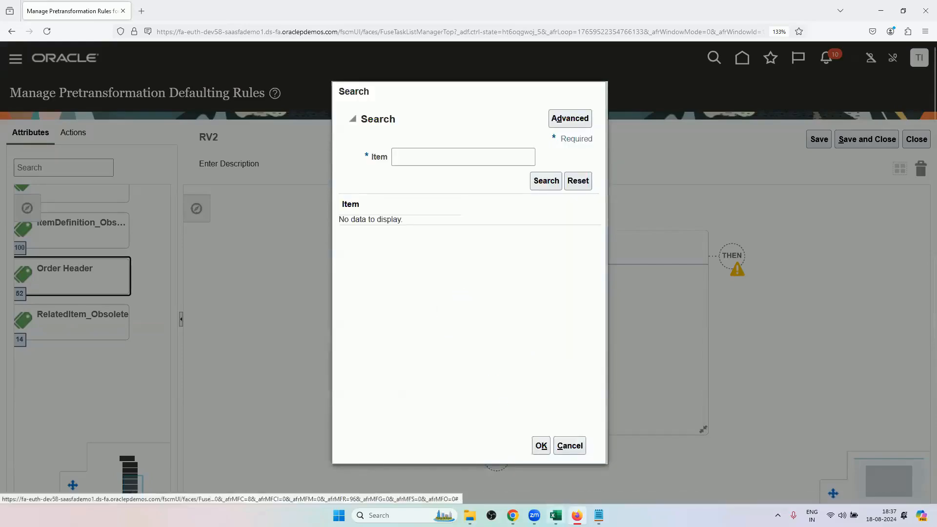
Copy the item value AS6647331 from the Master Data List sheet in Excel.
left_click(555, 515)
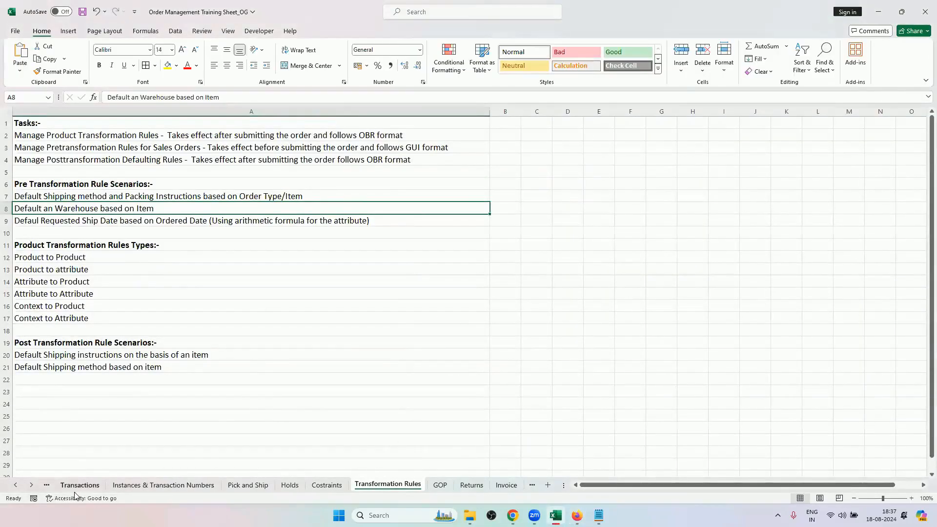
left_click(15, 484)
left_click(15, 484)
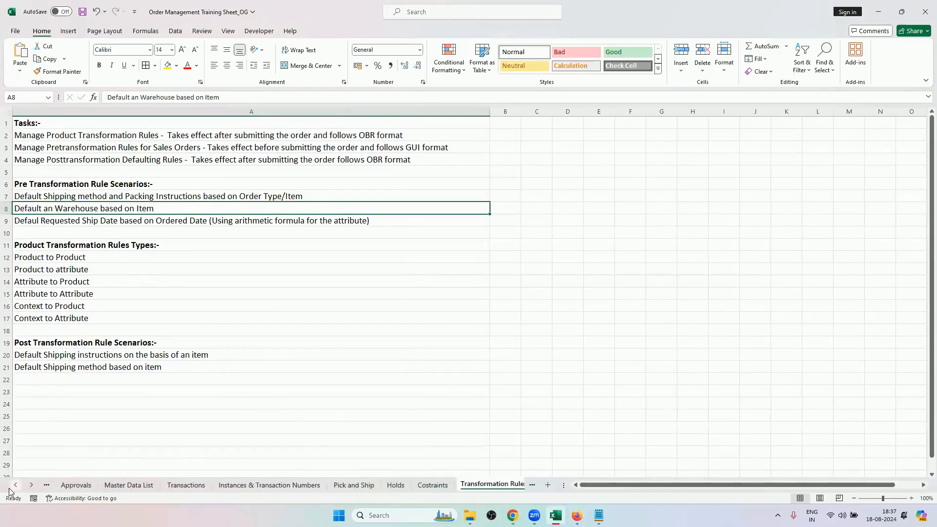
left_click(128, 484)
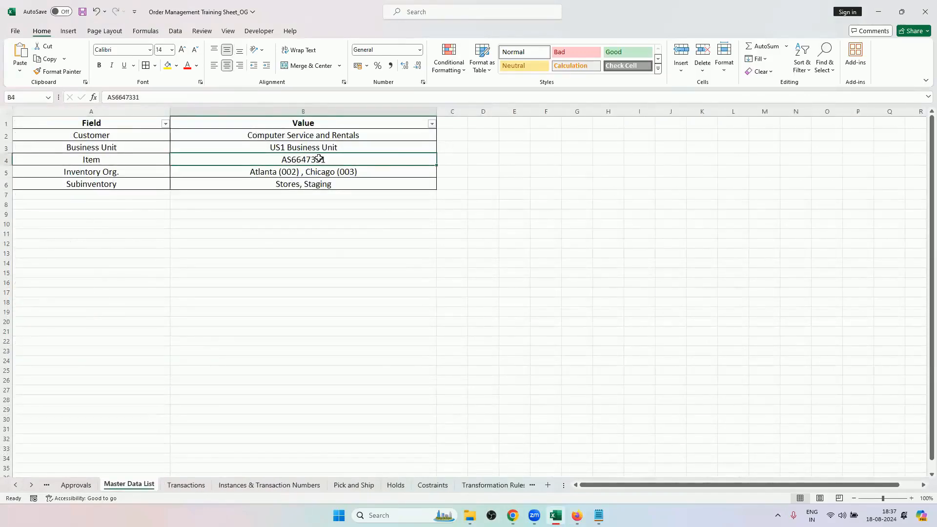
key("ctrl+c")
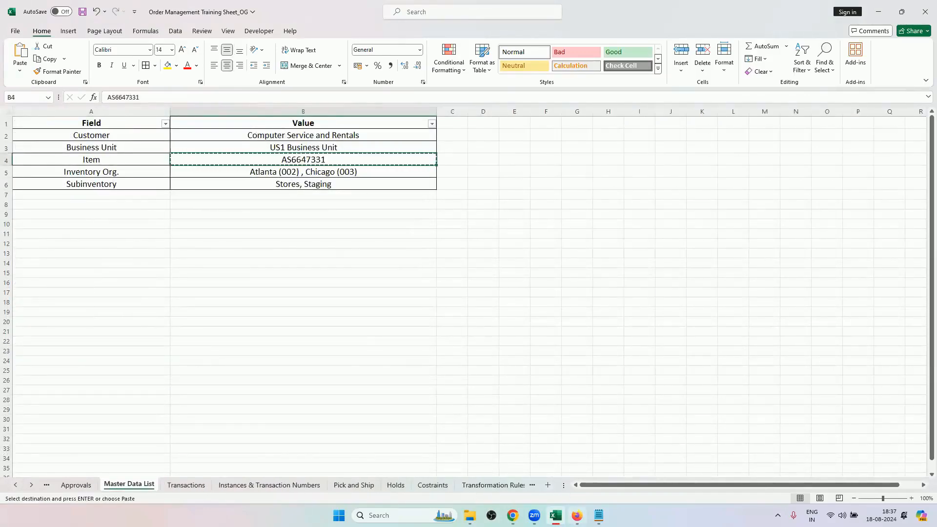
Return to Firefox, search for item AS6647331 and complete the condition Item = AS6647331.
left_click(577, 516)
left_click(433, 158)
key("ctrl+v")
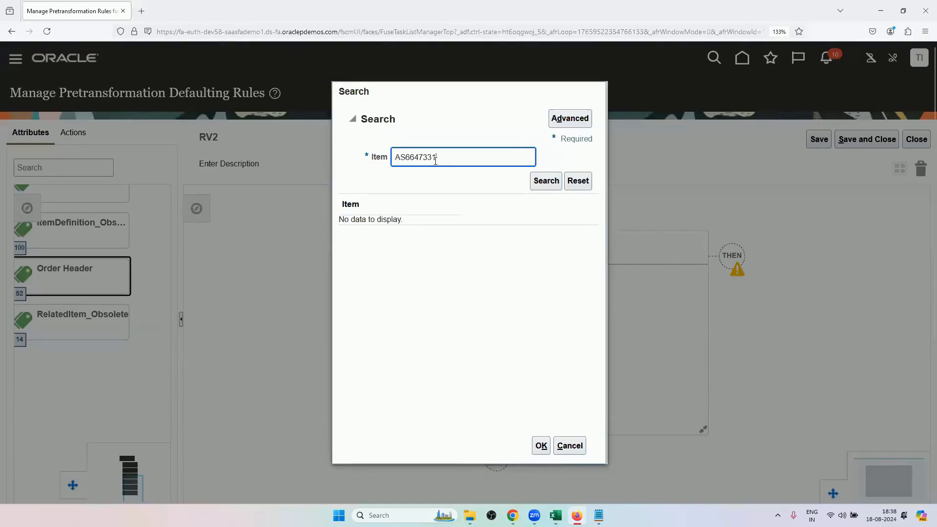
left_click(545, 181)
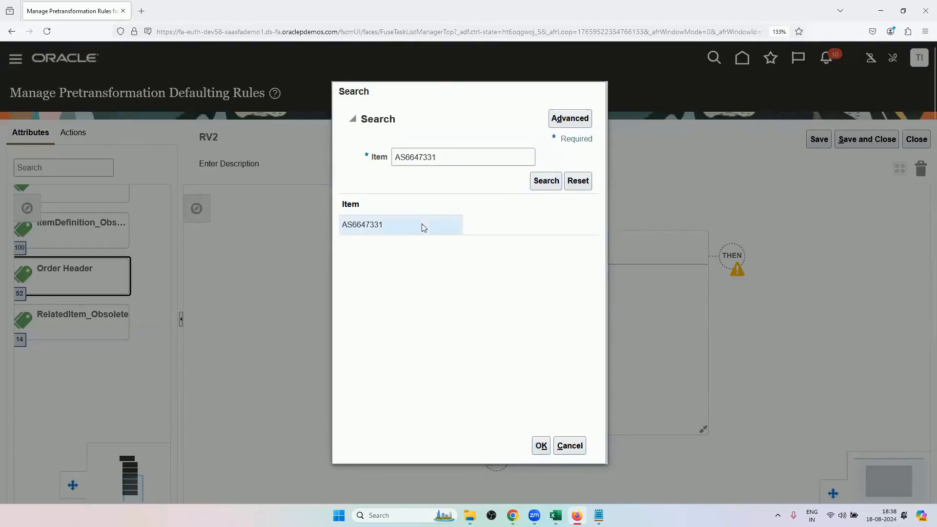
left_click(537, 452)
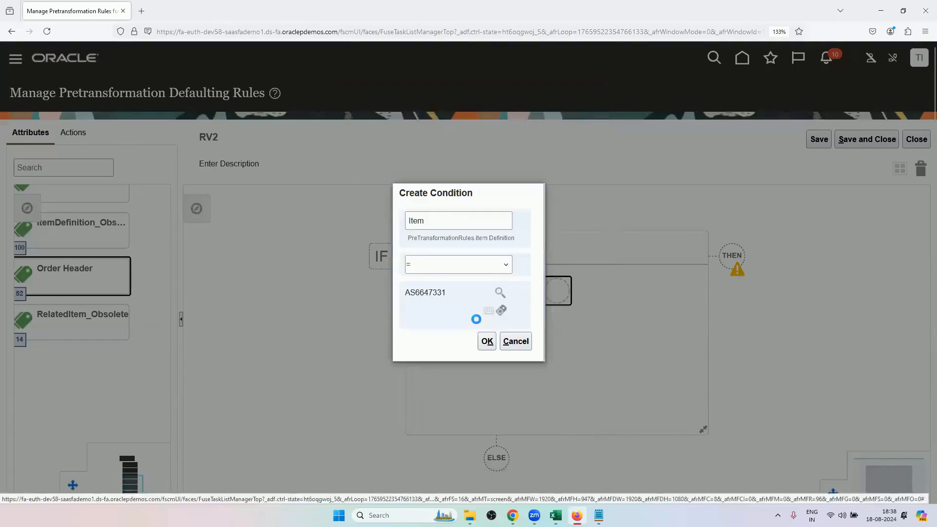
left_click(486, 341)
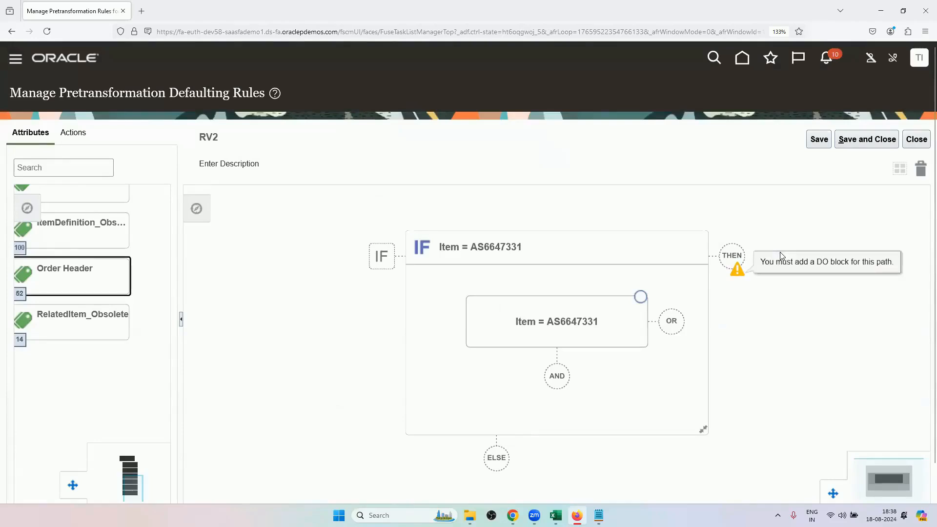
Add a DO block to the rule's THEN path and start creating its first action.
left_click(732, 255)
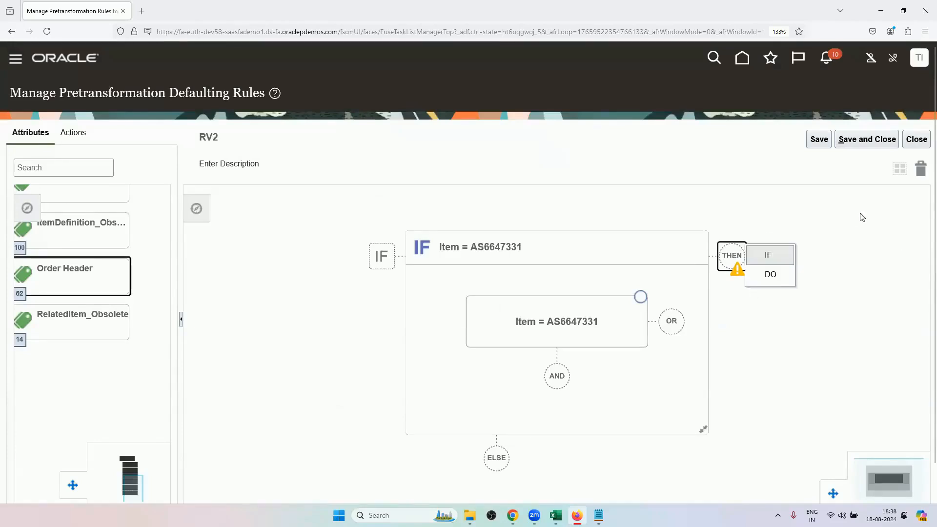
left_click(780, 280)
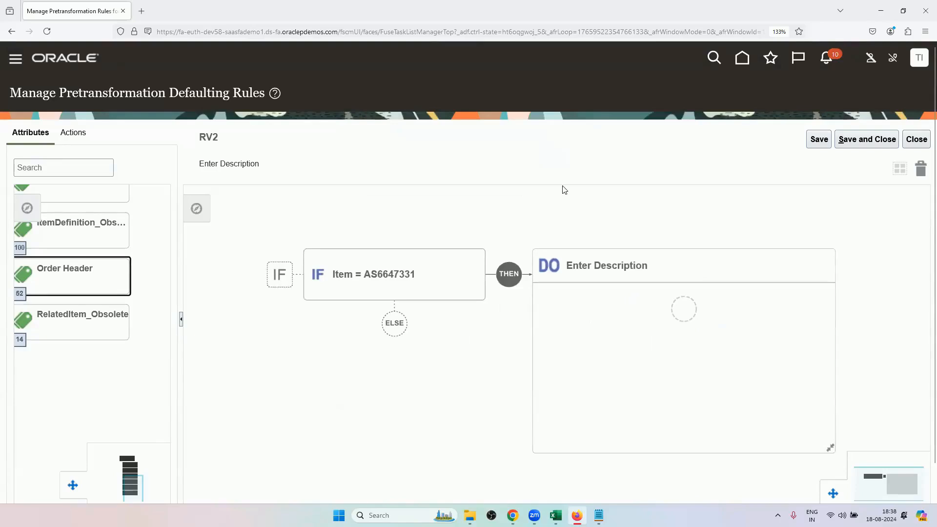
left_click(683, 308)
left_click(728, 308)
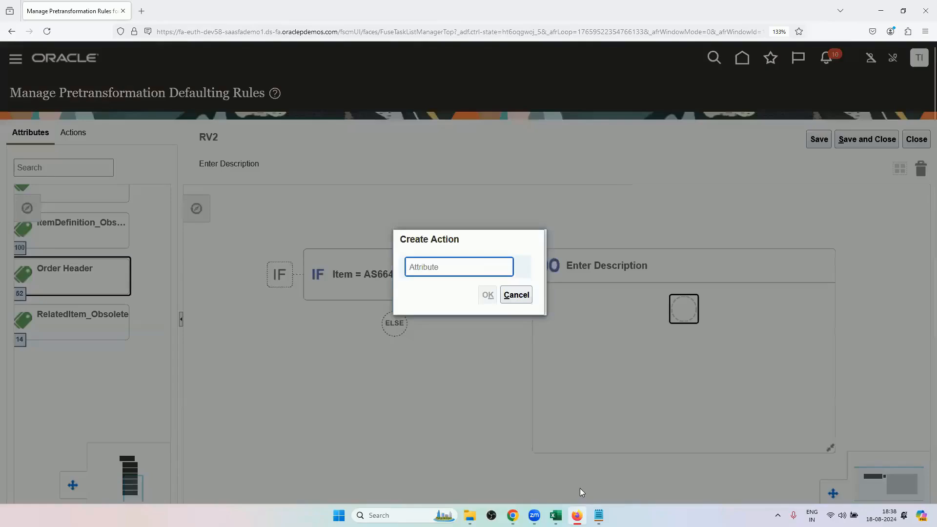
Check the warehouse defaulting scenario in Excel's Transformation Rules sheet and return to the new action in Firefox.
mouse_move(556, 515)
left_click(555, 461)
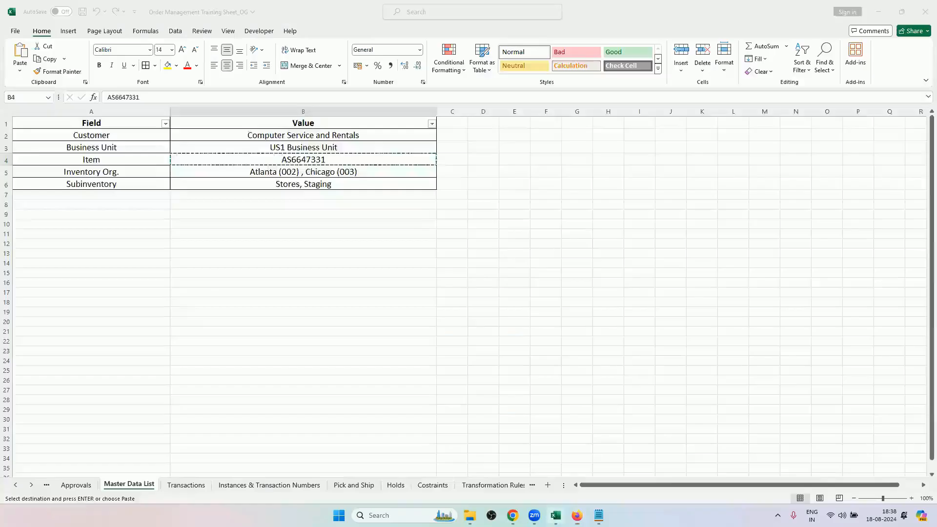
left_click(476, 485)
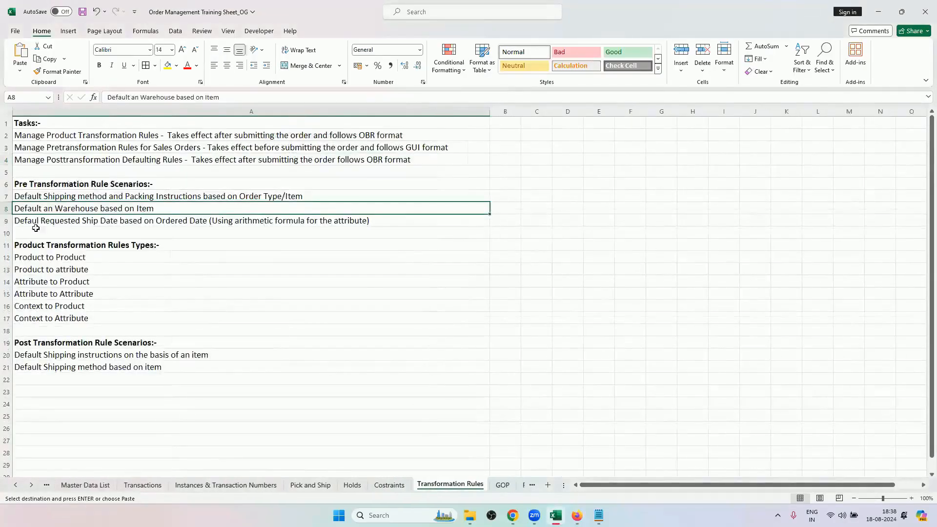
mouse_move(577, 516)
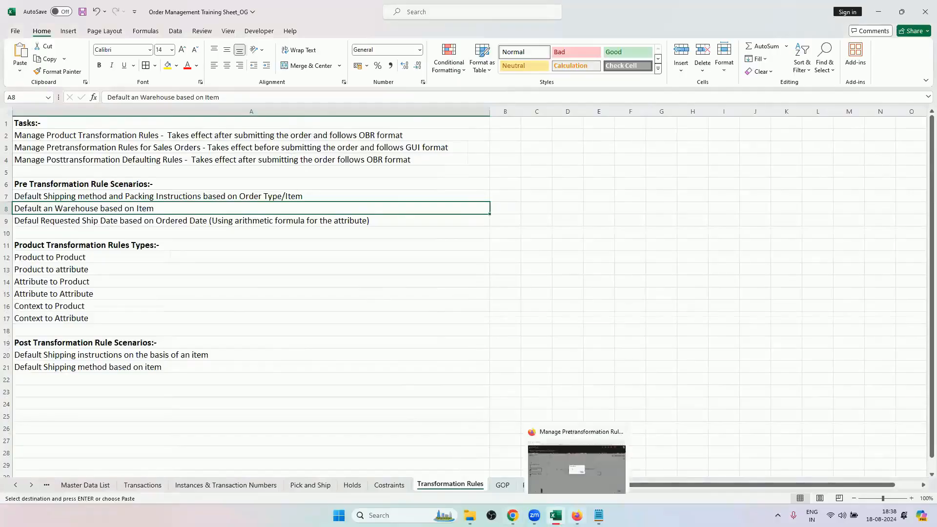
left_click(576, 463)
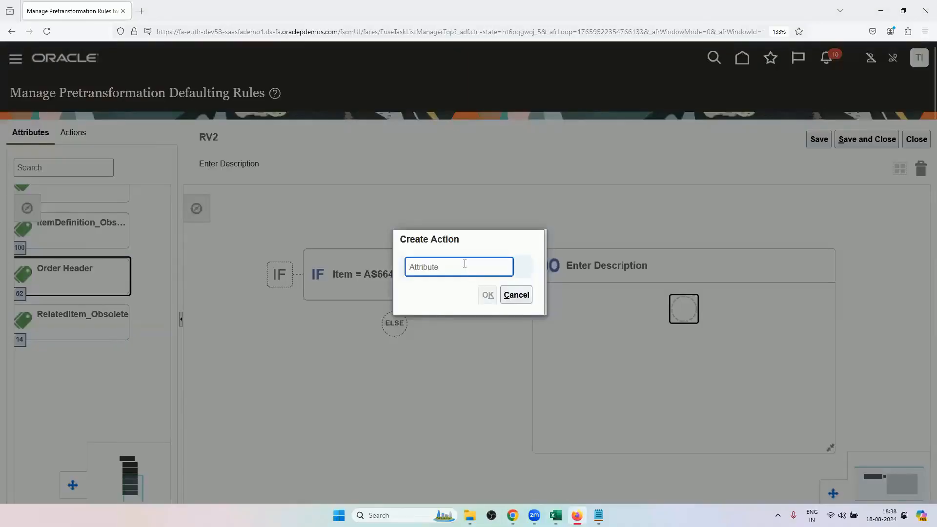
Define the action as the Order Header attribute Warehouse set to Seattle, searching the warehouse names for Seat.
type("WARE")
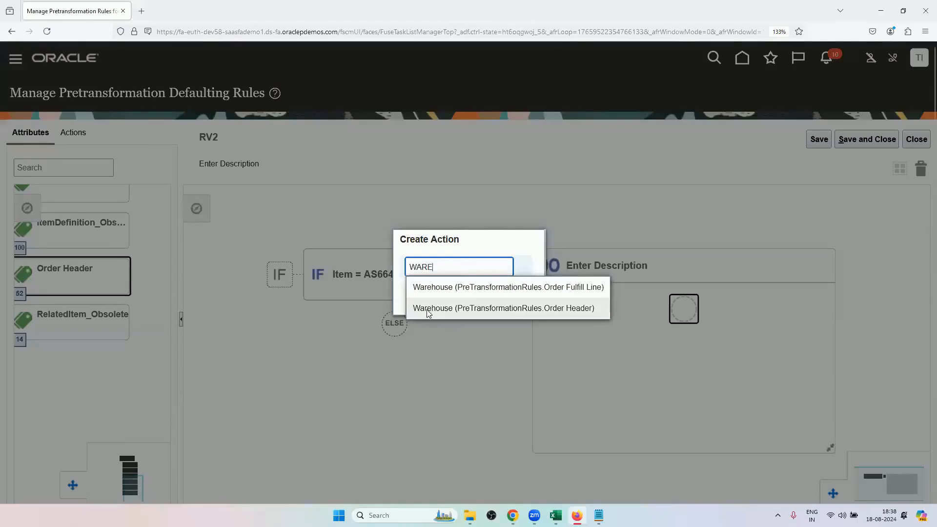
left_click(428, 309)
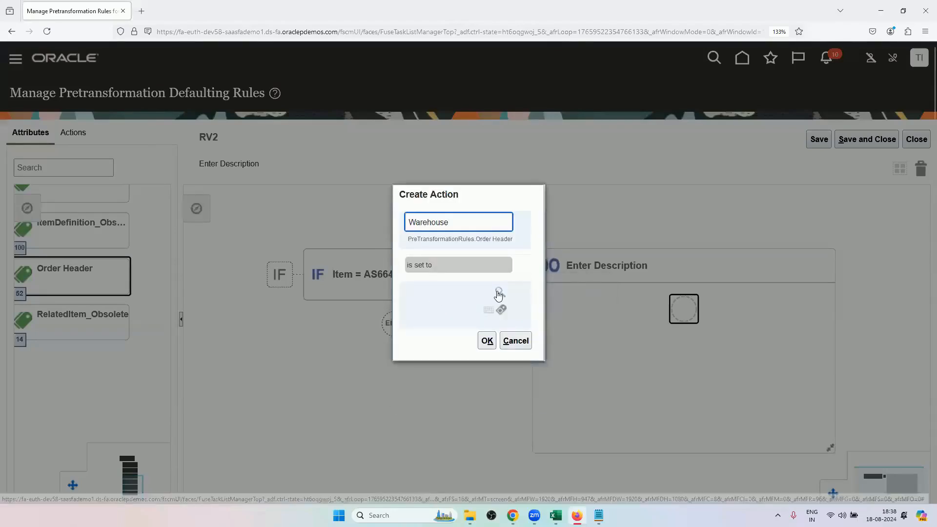
left_click(498, 292)
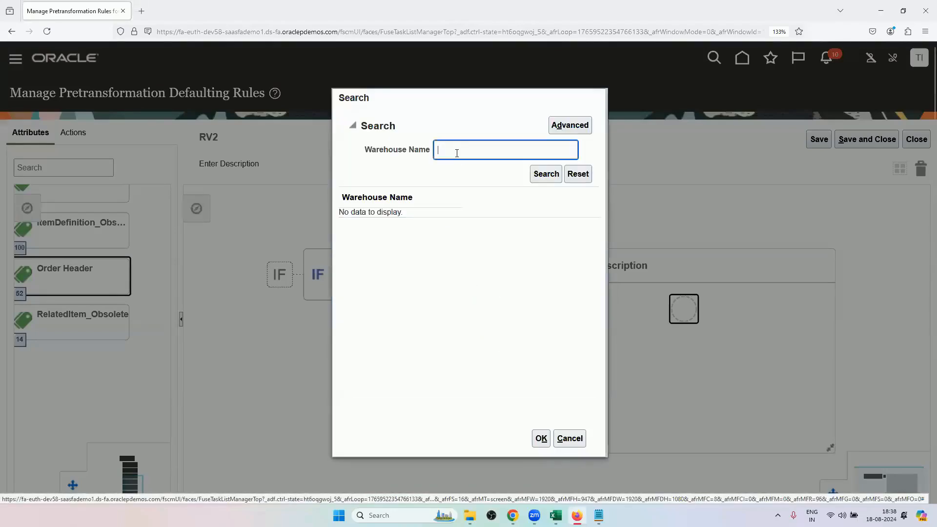
type("SEAT")
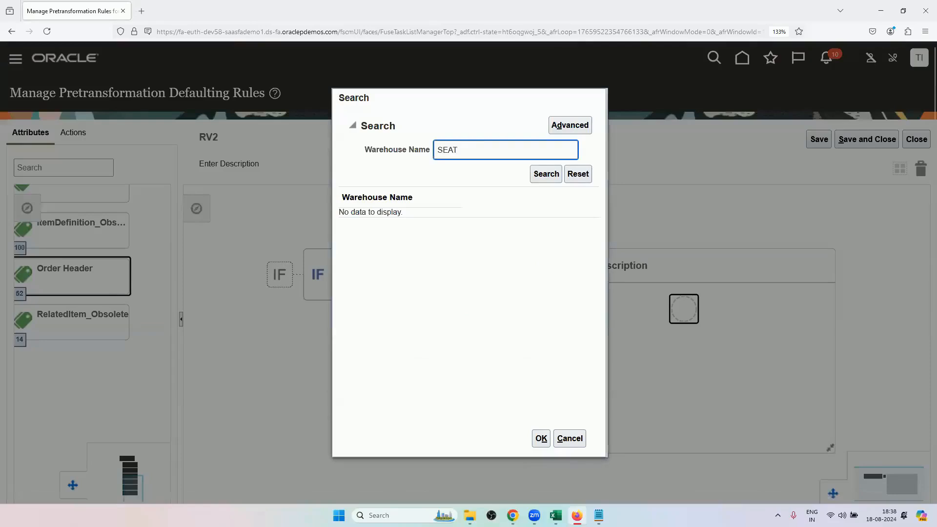
left_click(544, 174)
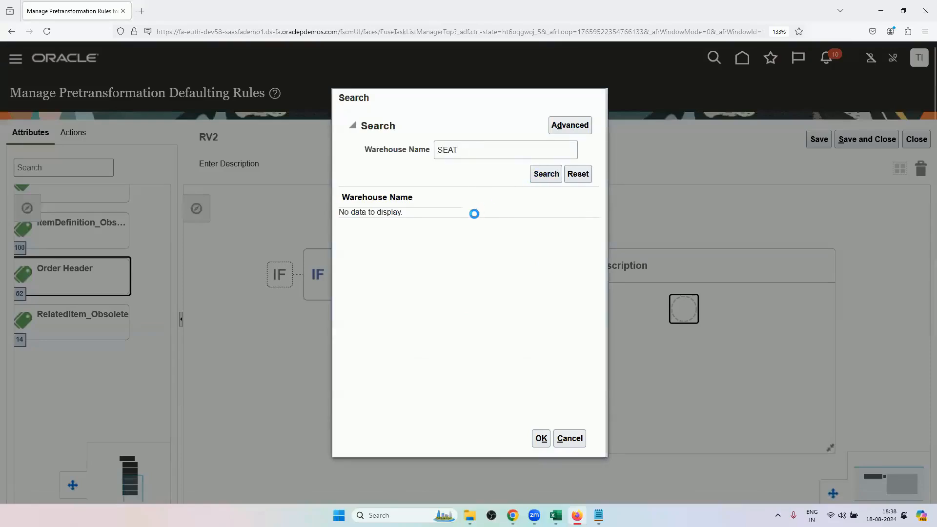
left_click(480, 150)
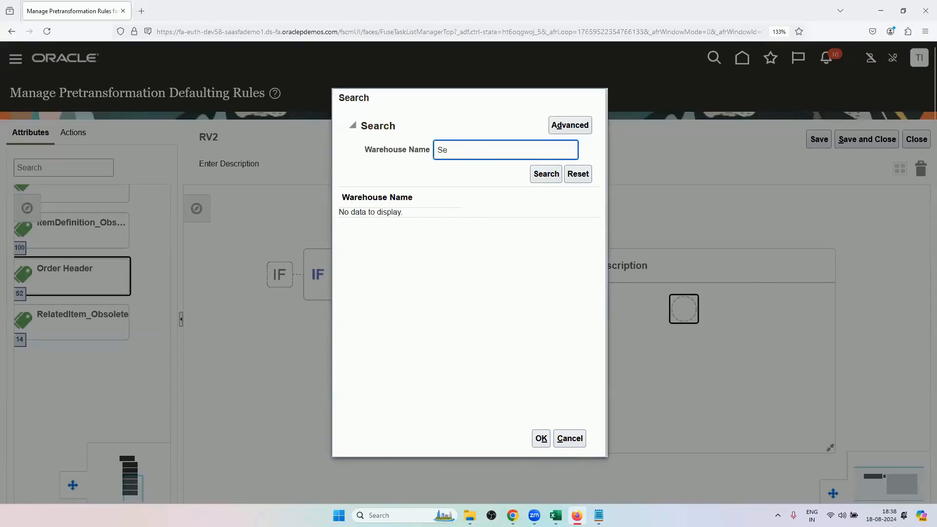
type("at")
left_click(541, 175)
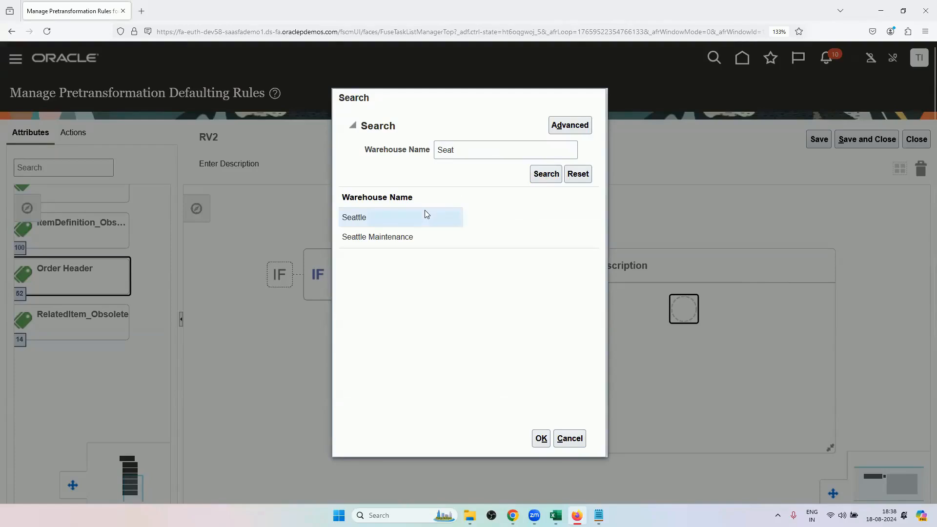
left_click(541, 438)
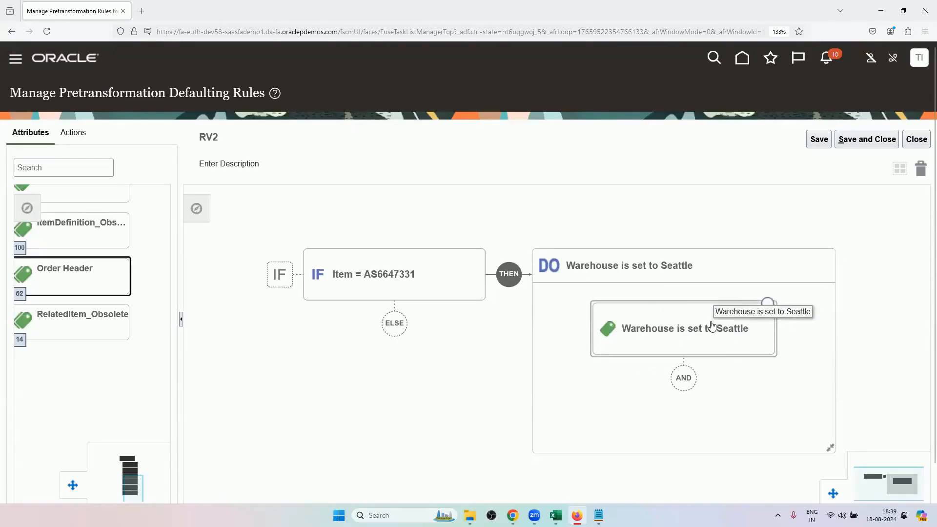
Save and close rule RV2, then activate it and save its rule information.
left_click(850, 148)
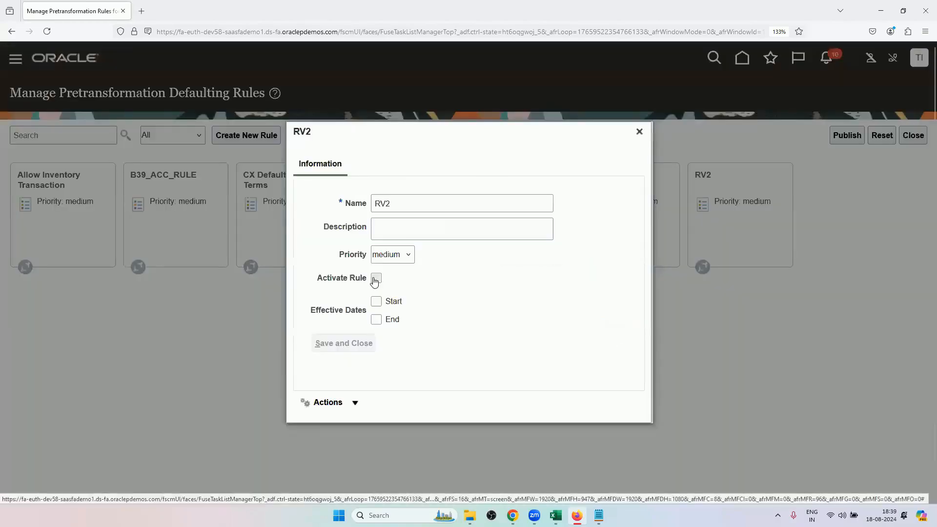
left_click(376, 277)
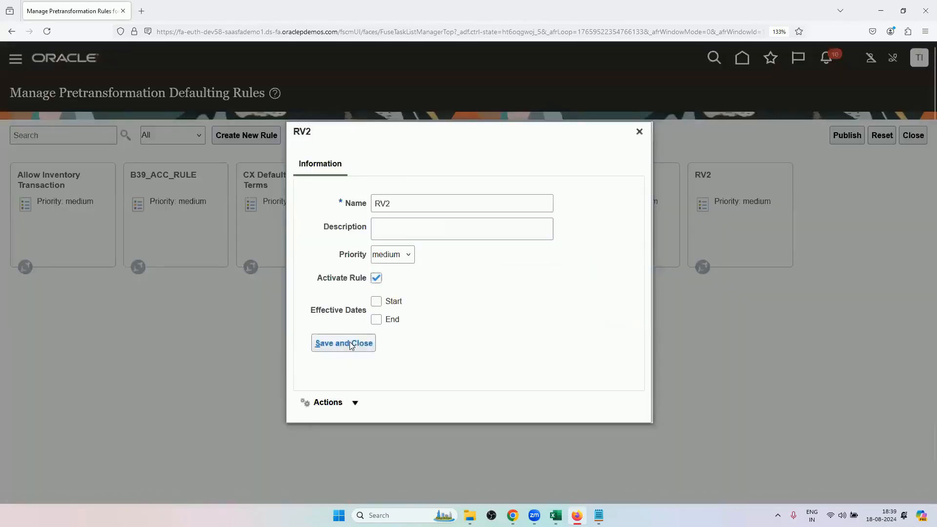
left_click(350, 344)
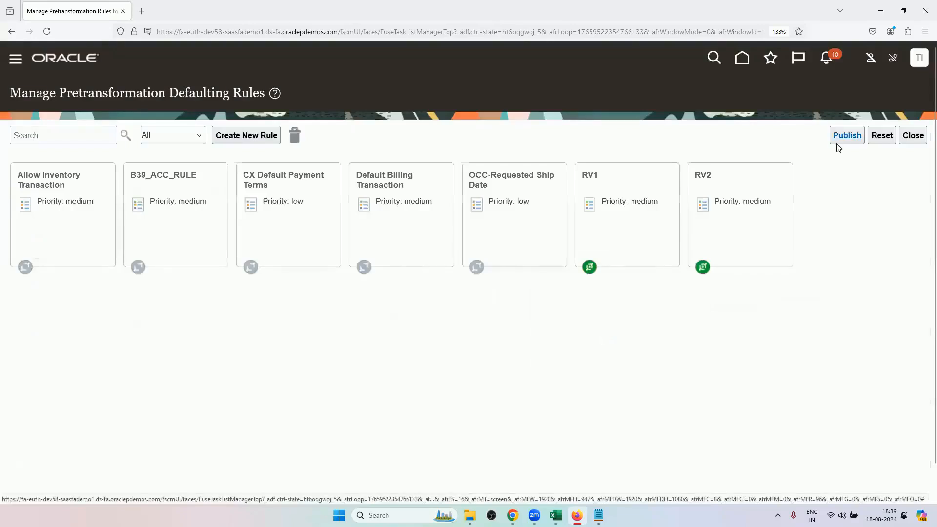
Publish the pretransformation defaulting rules and confirm the publication.
left_click(837, 143)
left_click(604, 295)
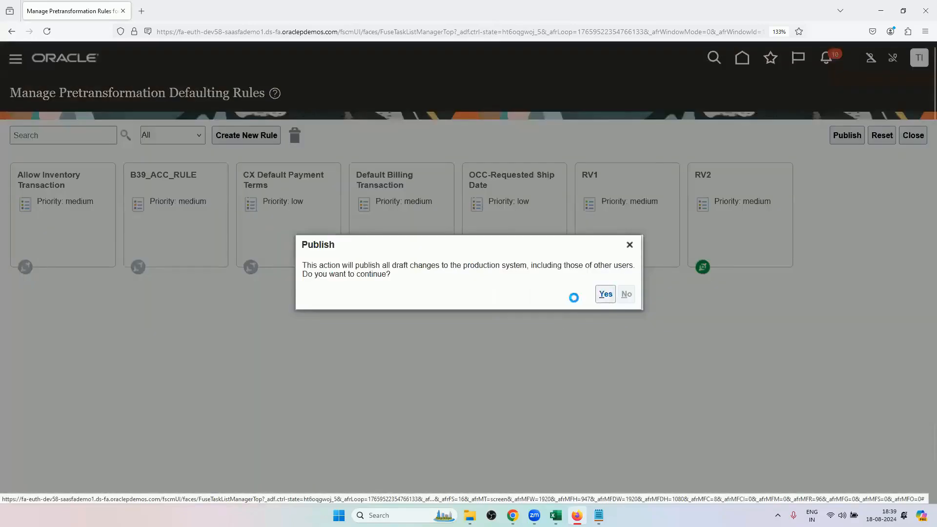
mouse_move(555, 514)
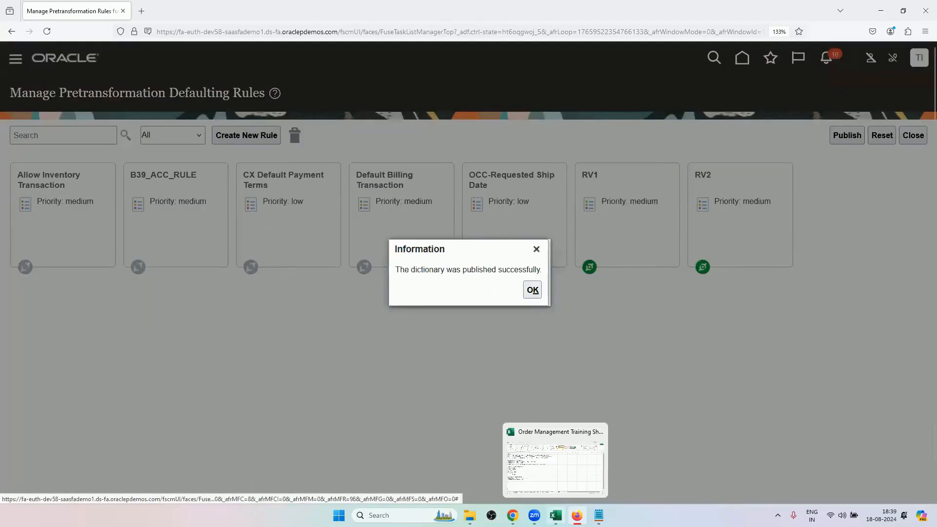
left_click(531, 290)
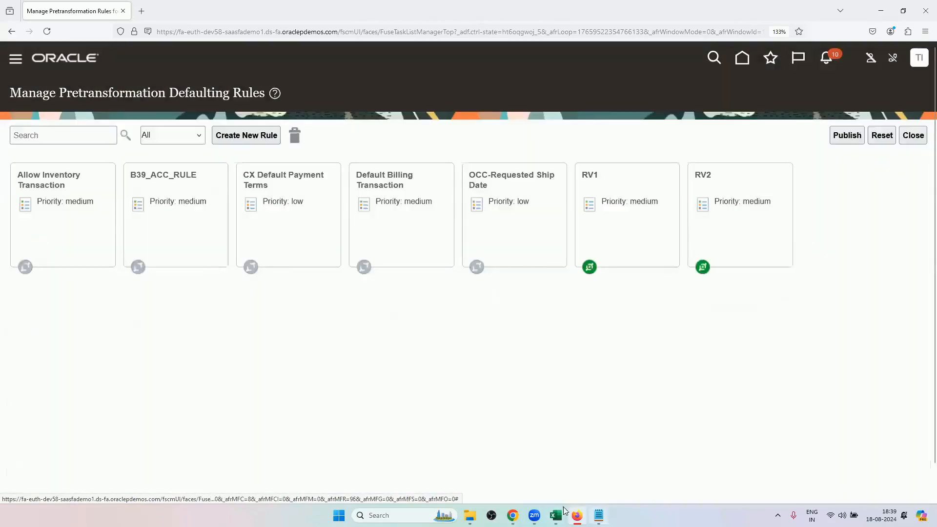
Review the warehouse and requested ship date scenarios in Excel's Transformation Rules sheet.
left_click(556, 515)
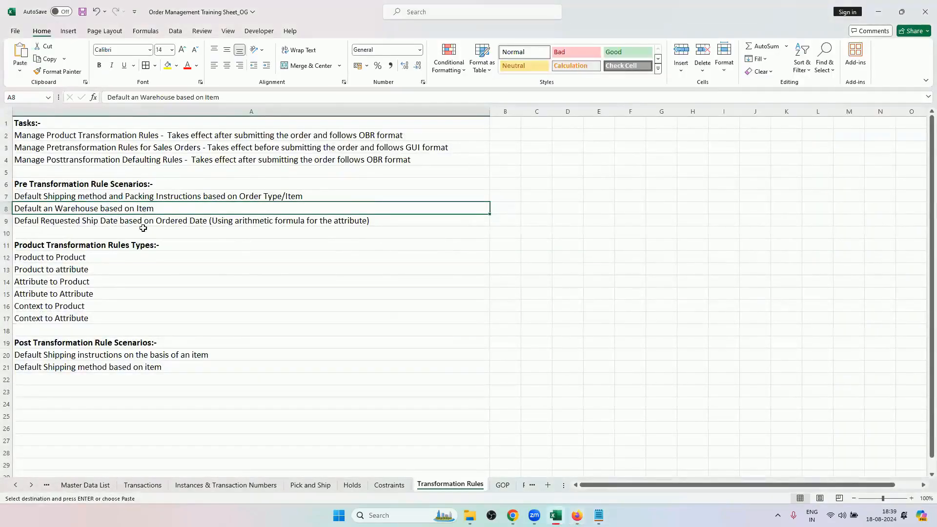
left_click(149, 222)
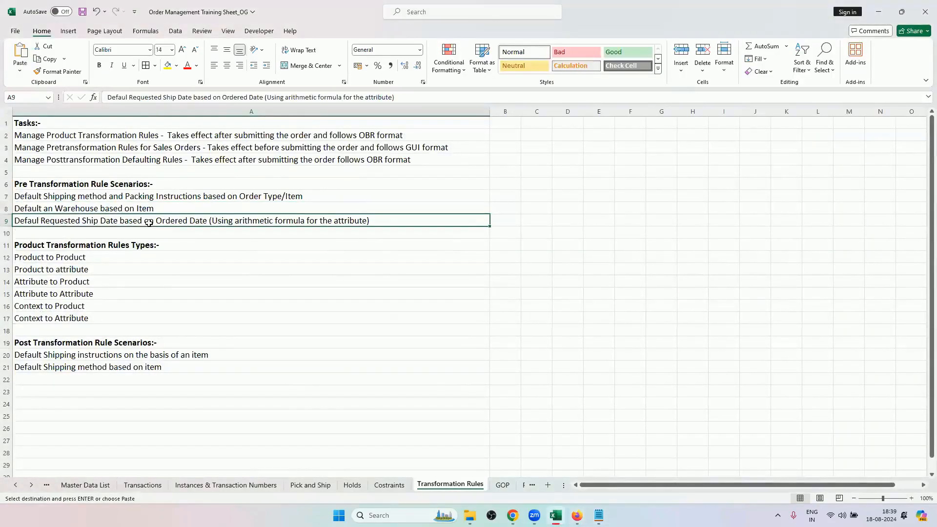
left_click(206, 209)
left_click(210, 218)
left_click(220, 207)
Switch to Chrome and set the new order's customer to Computer Service and Rentals.
mouse_move(513, 515)
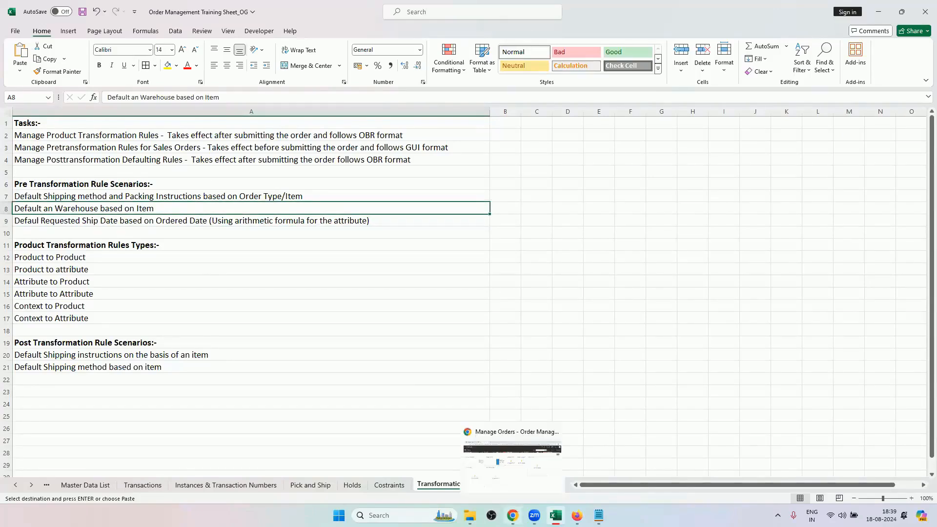
left_click(512, 461)
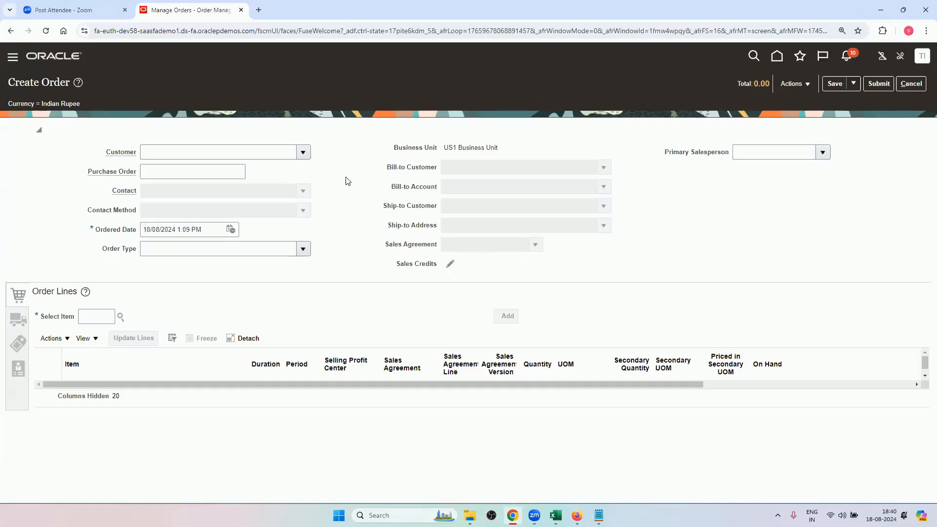
left_click(303, 152)
left_click(200, 186)
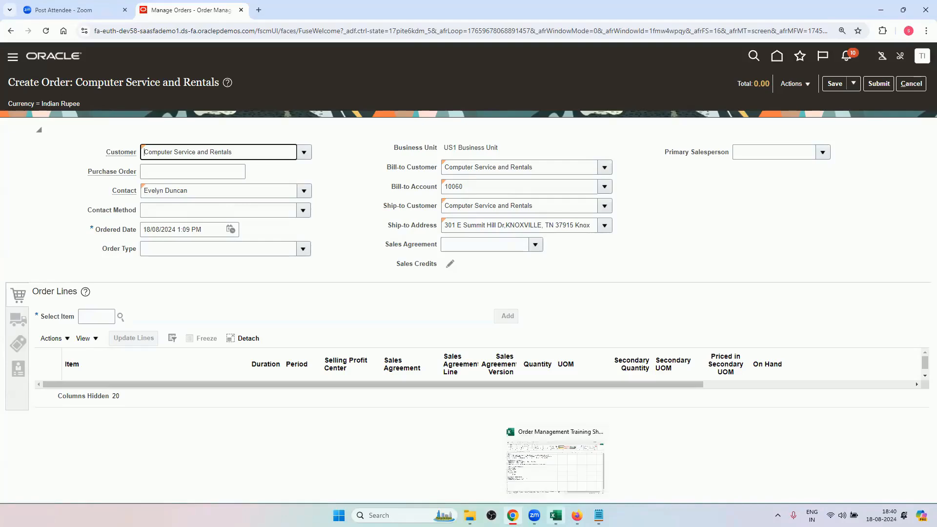
Copy the item number AS6647331 from Excel's Master Data List sheet.
left_click(555, 515)
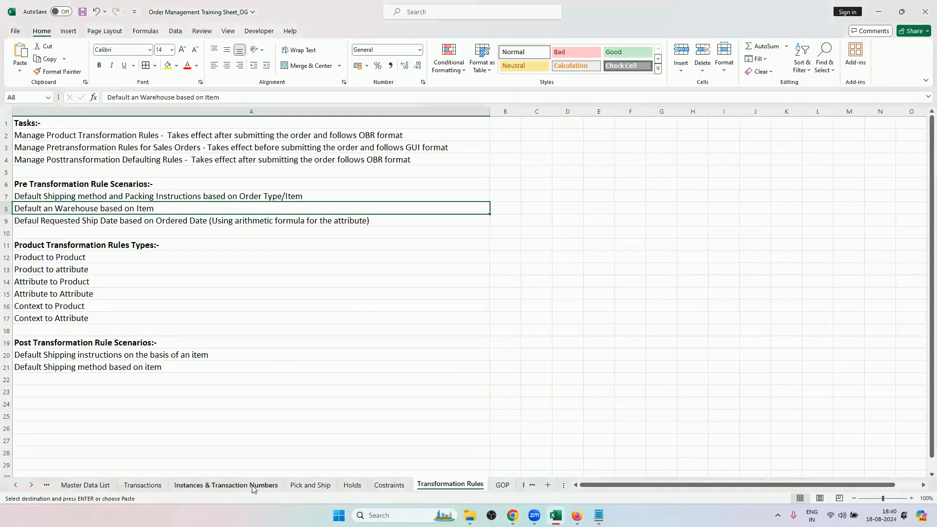
left_click(15, 485)
left_click(15, 485)
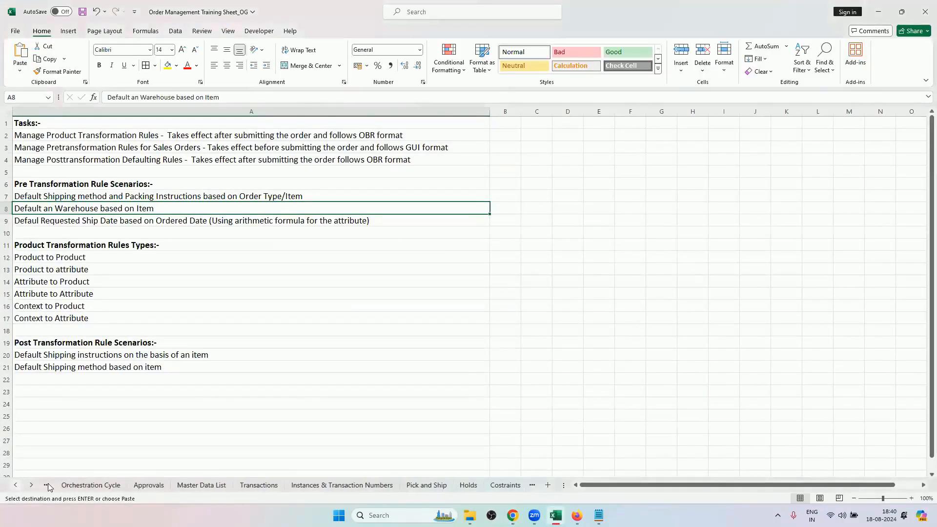
left_click(351, 160)
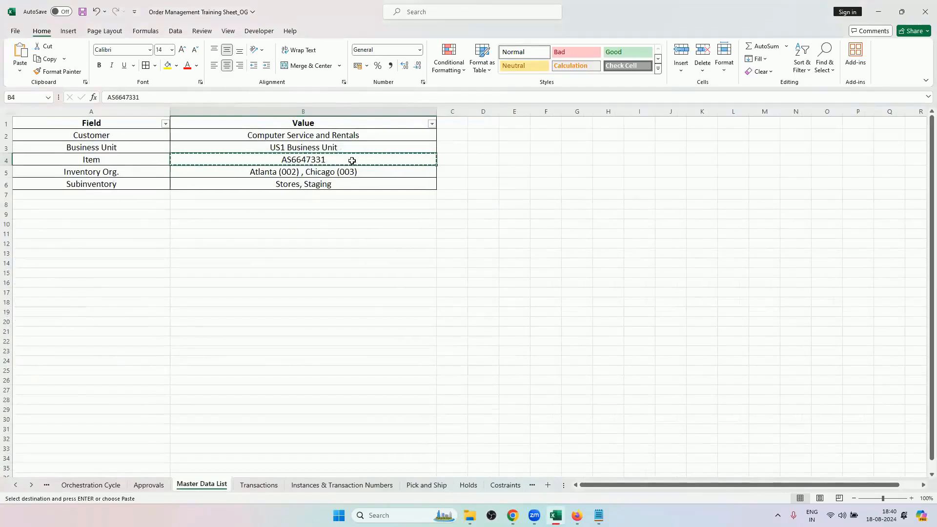
key("ctrl+c")
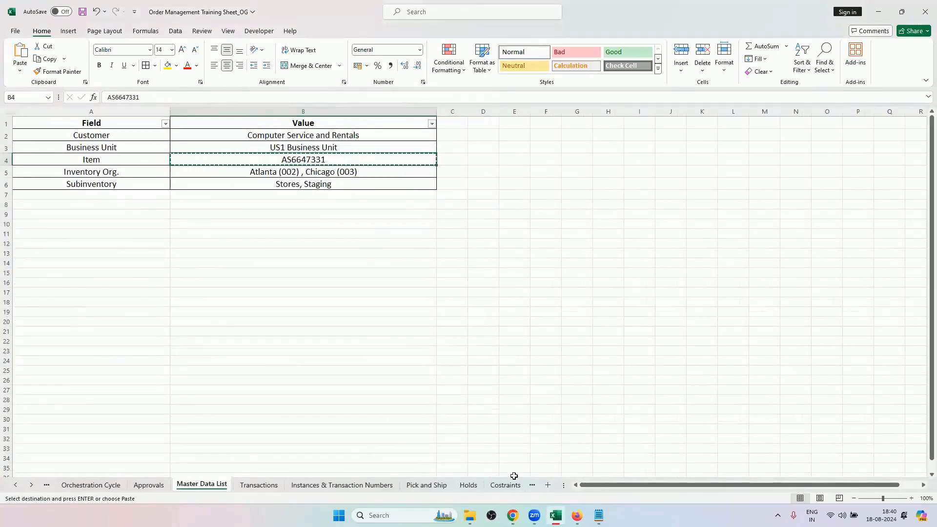
Return to the order in Chrome and add item AS6647331 as an order line with quantity 1.
left_click(513, 515)
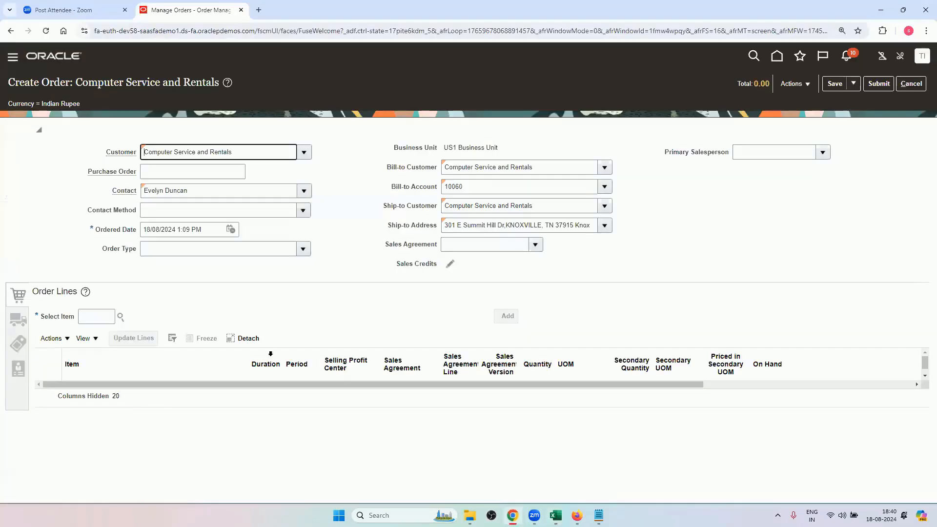
left_click(99, 316)
key("ctrl+v")
left_click(249, 295)
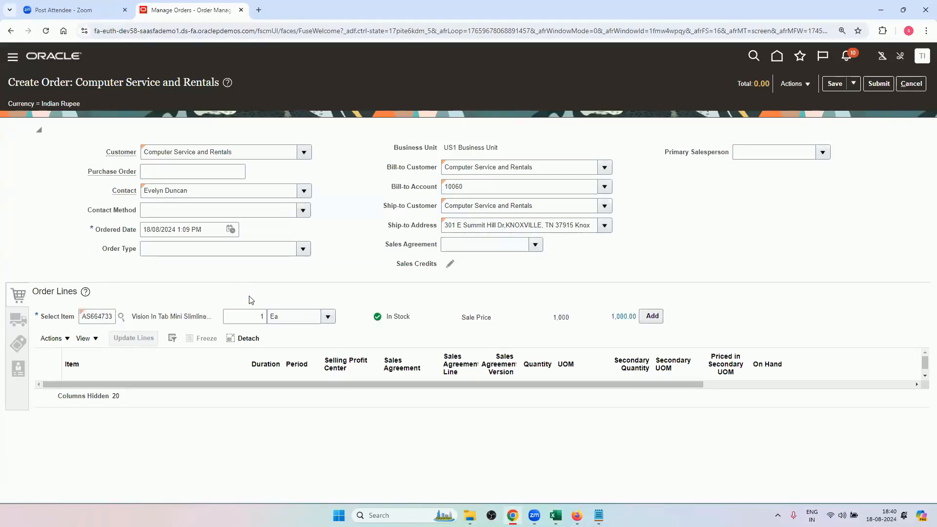
left_click(651, 316)
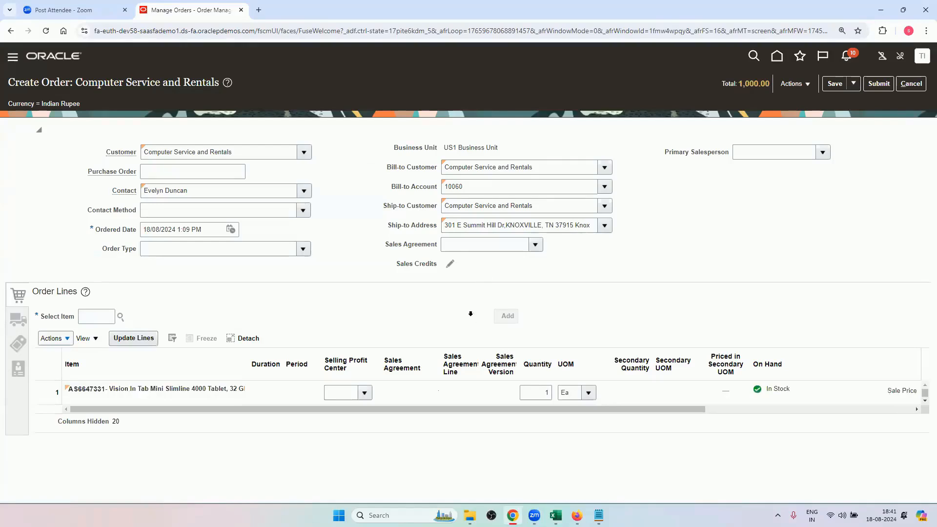
Open the order's shipment details and check the supply section for the defaulted warehouse.
left_click_drag(382, 409, 92, 420)
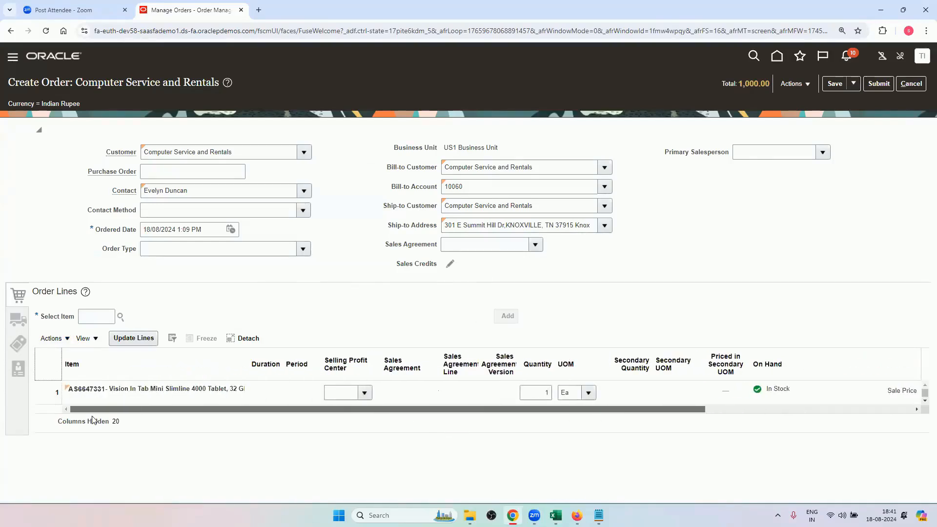
left_click(15, 320)
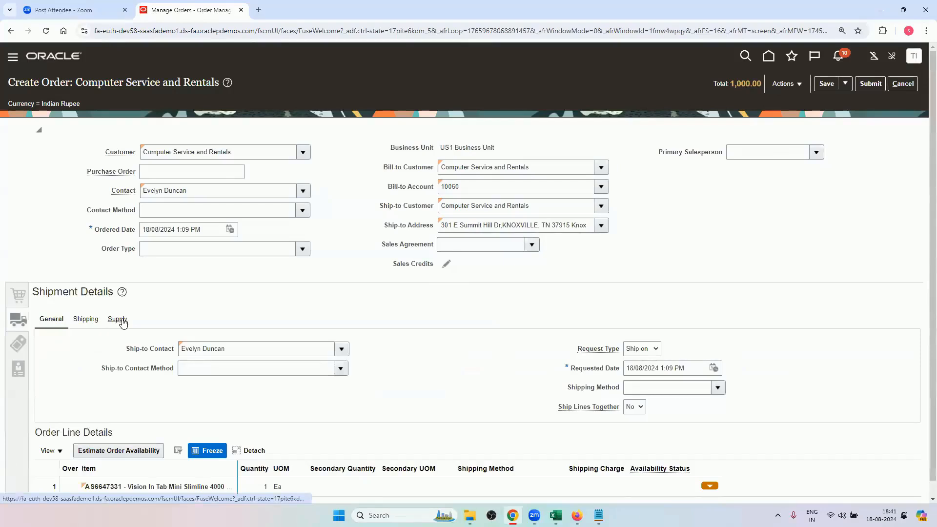
left_click(119, 320)
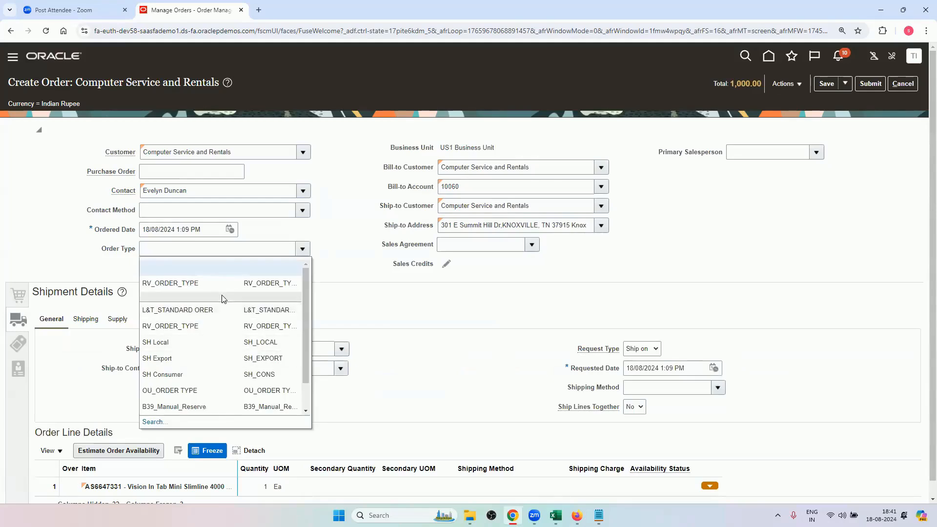
Set the order type to RV_ORDER_TYPE and check the defaulted packing instructions in the shipping details.
left_click(226, 286)
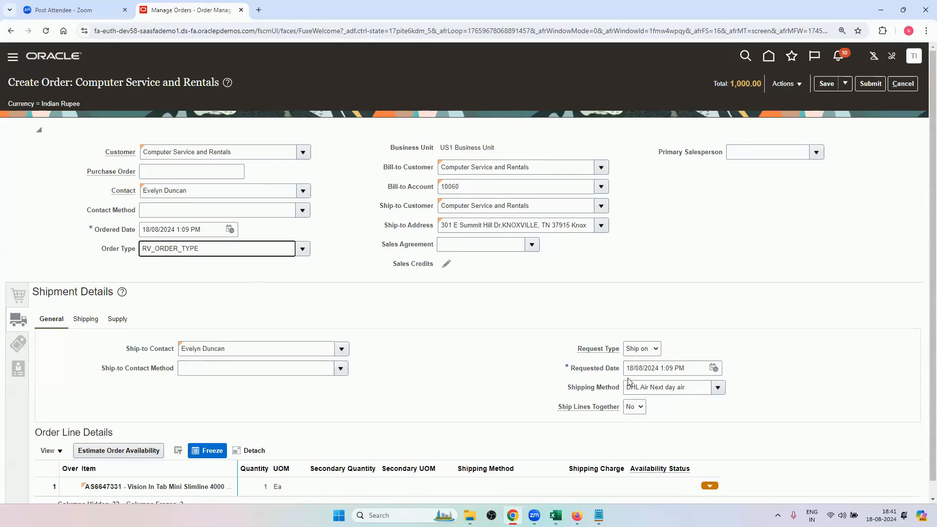
left_click(93, 323)
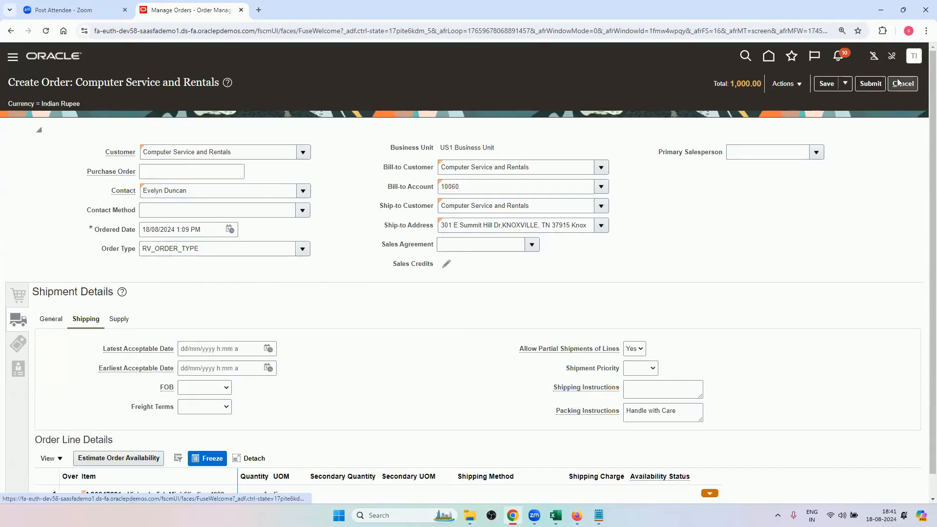
left_click(658, 414)
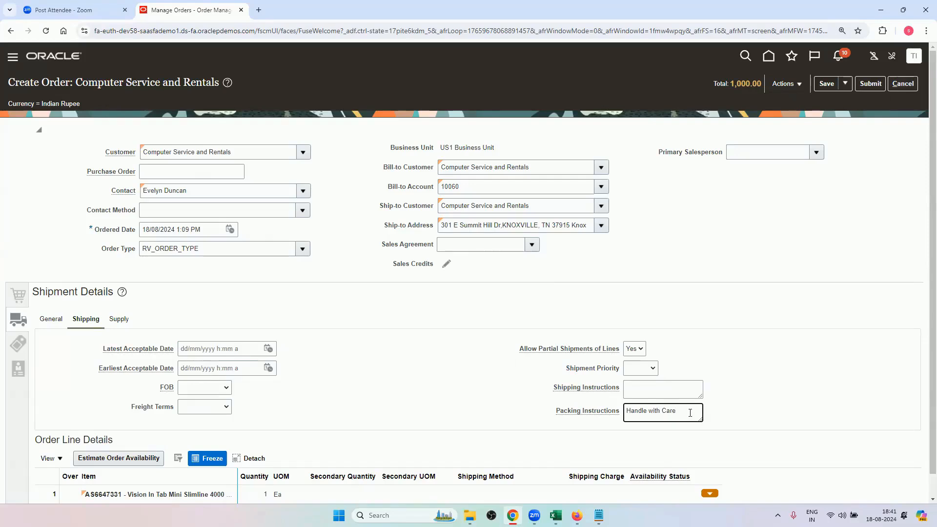
Discard the unsaved order and return to the pretransformation rules list in Firefox.
left_click(913, 87)
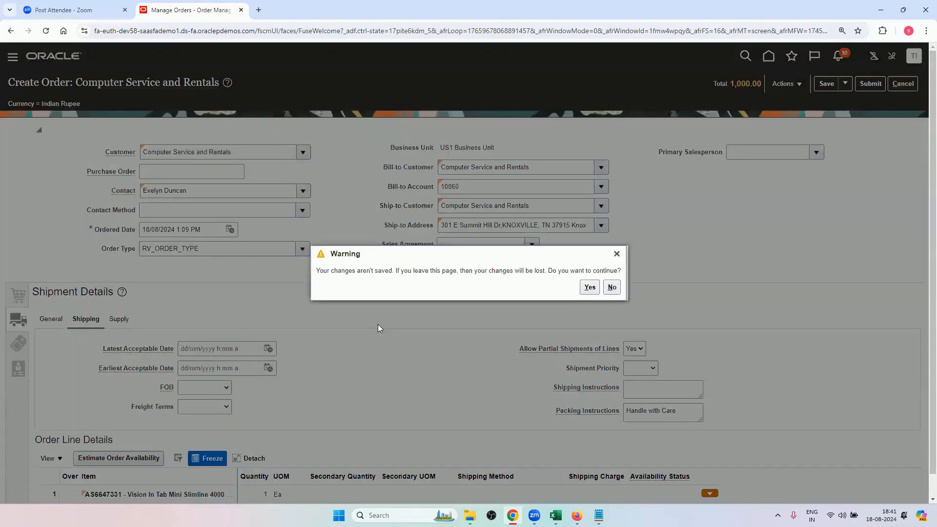
left_click(589, 287)
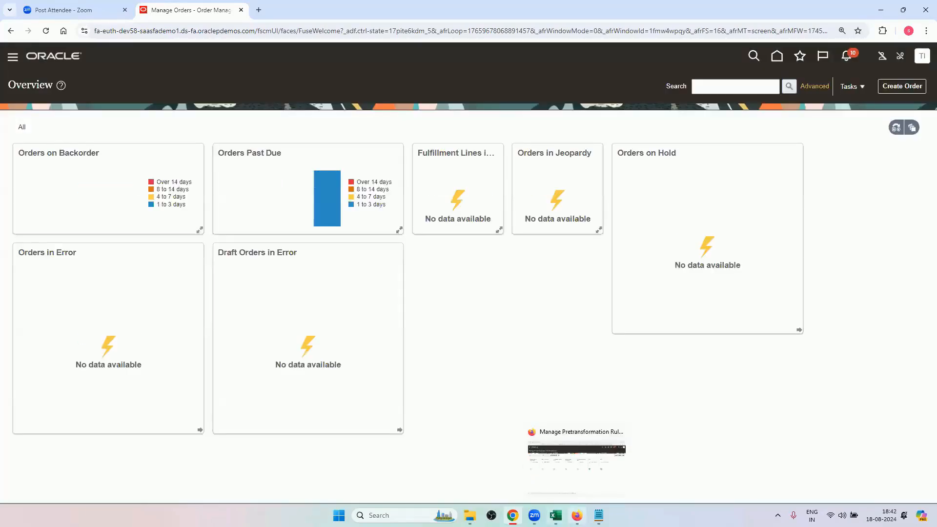
left_click(575, 441)
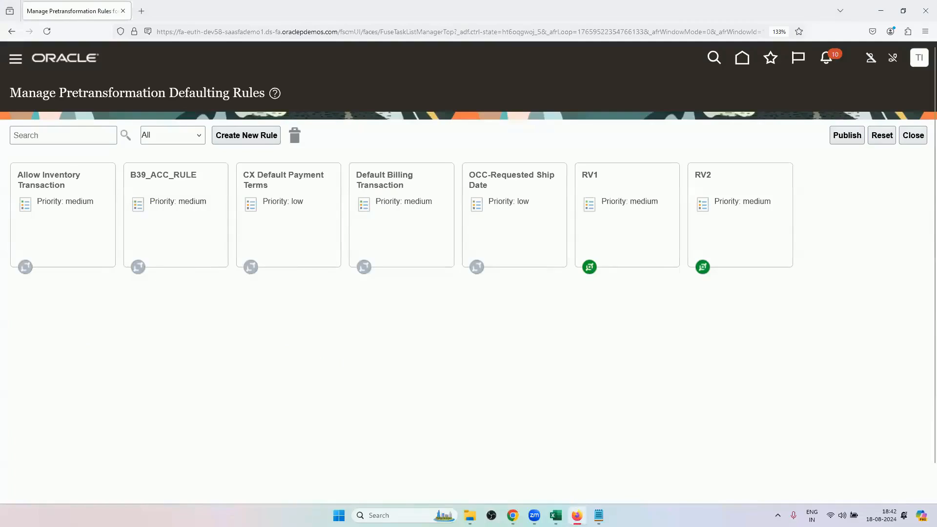
Switch to the Excel training workbook and review the requested ship date scenario on the Transformation Rules sheet.
left_click(556, 515)
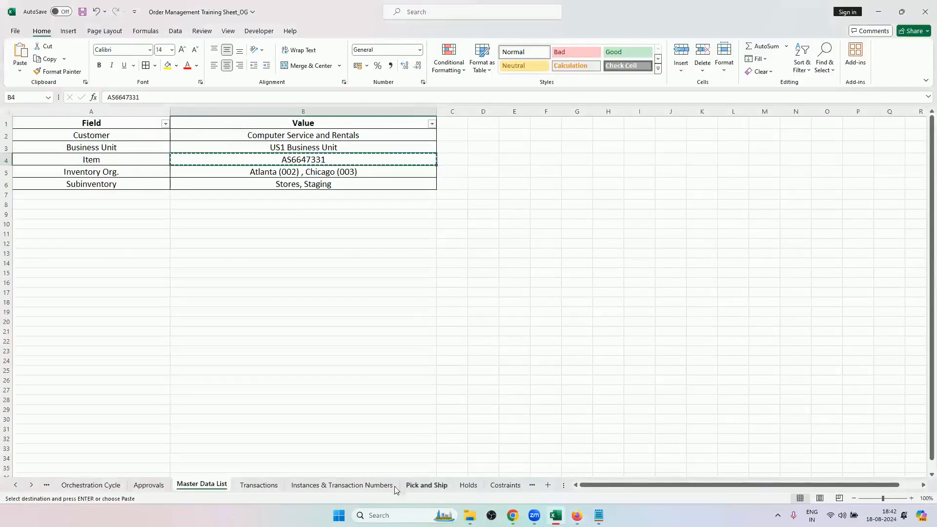
left_click(504, 484)
key("ctrl+Page_Down")
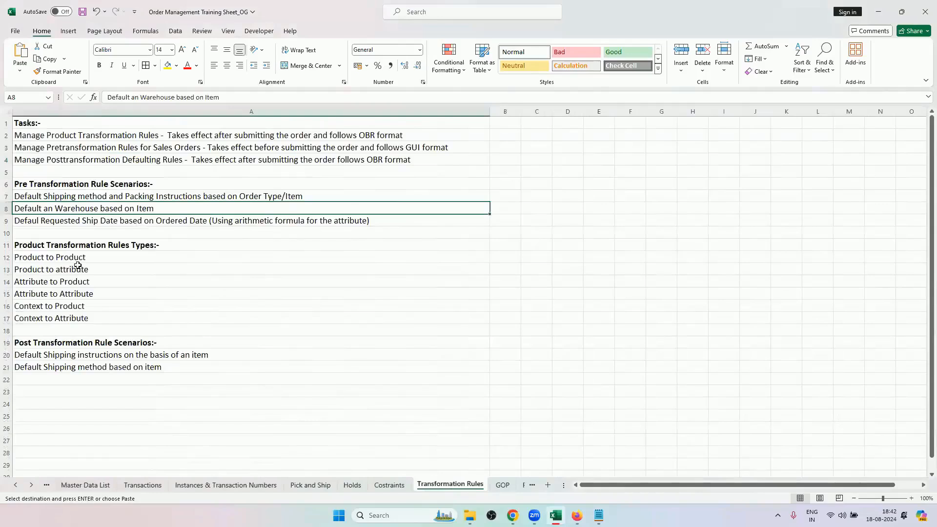
left_click(117, 221)
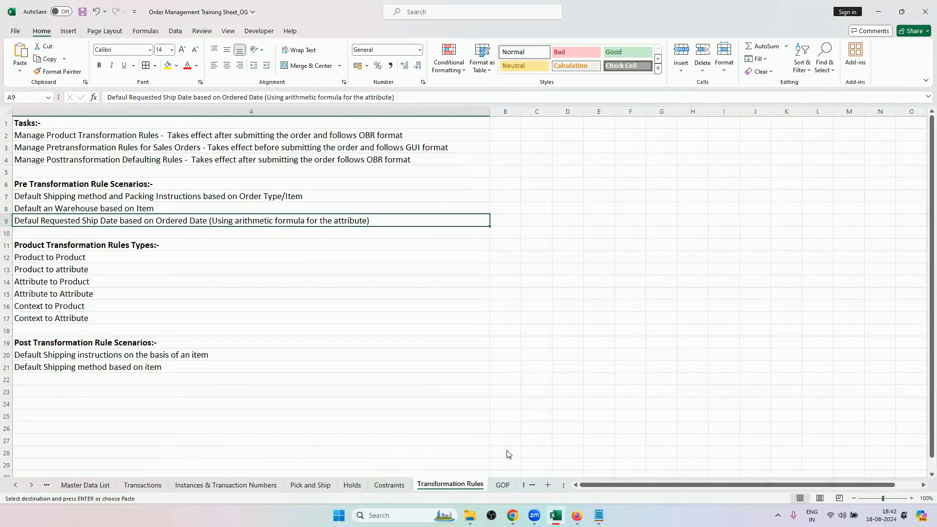
Switch to the new order in Chrome and set customer Computer Service and Rentals and order type RV_ORDER_TYPE.
left_click(512, 515)
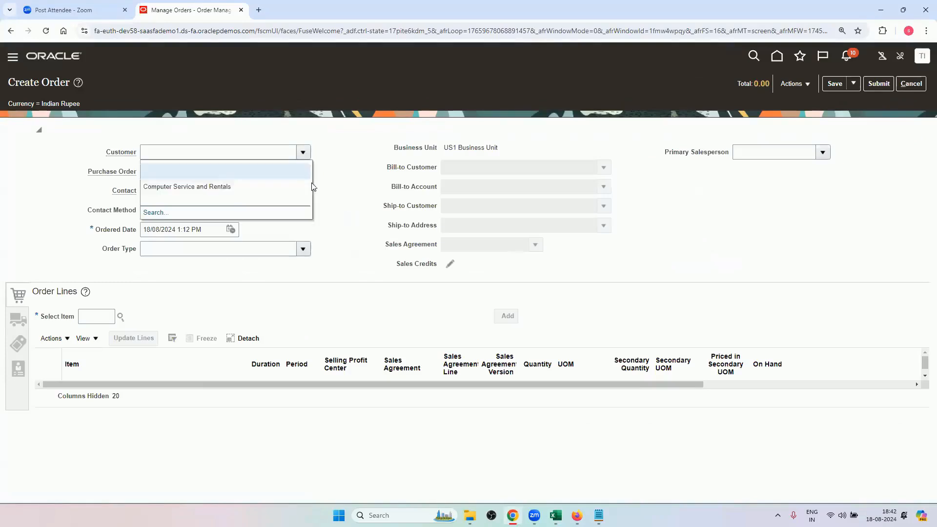
left_click(224, 189)
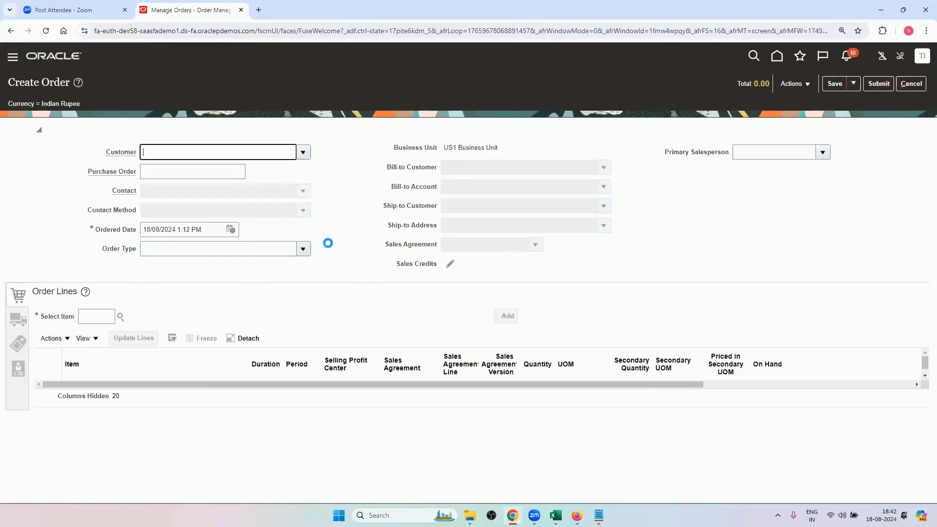
left_click(305, 252)
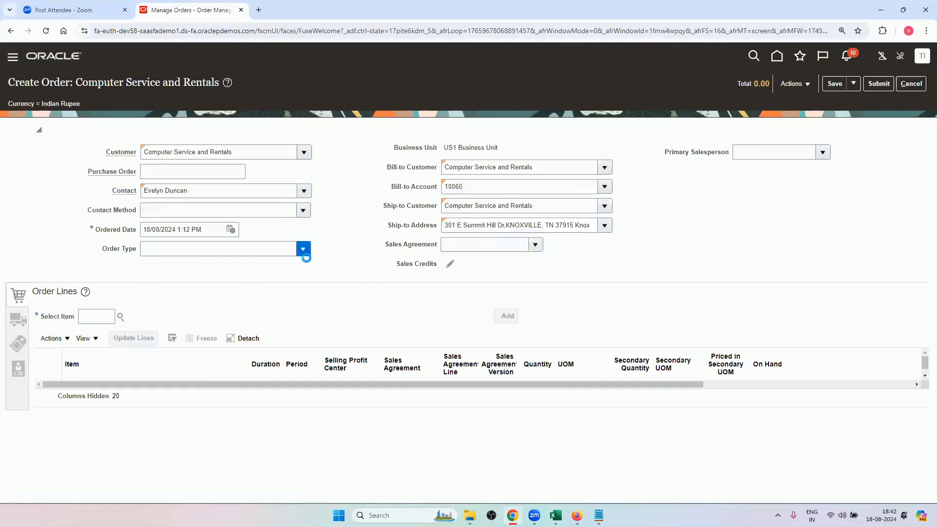
left_click(307, 284)
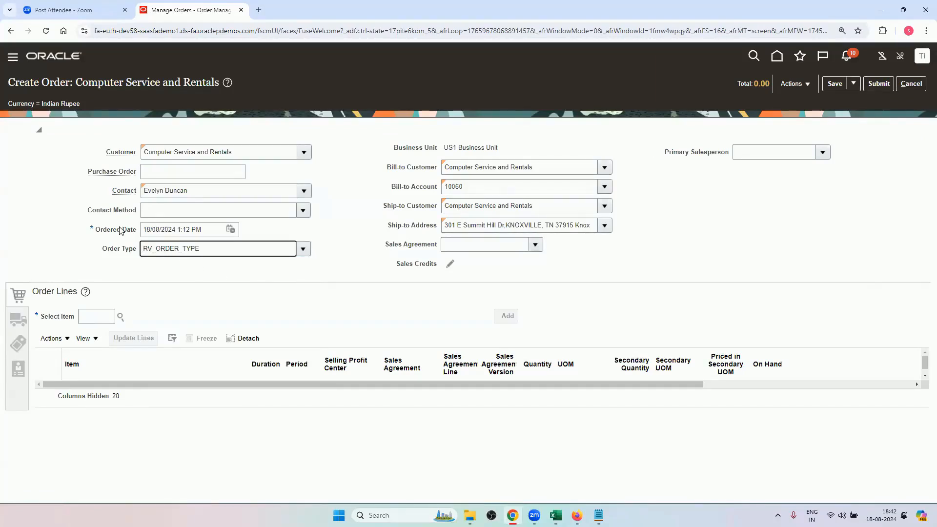
Compare the ordered date with the requested date in the shipment details, discard the order and return to the rules list in Firefox.
left_click(18, 320)
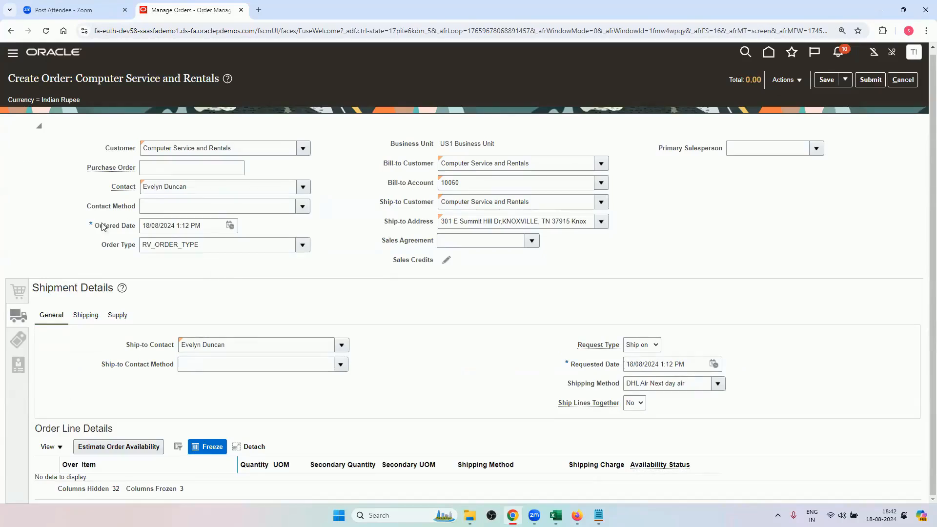
left_click_drag(103, 226, 137, 229)
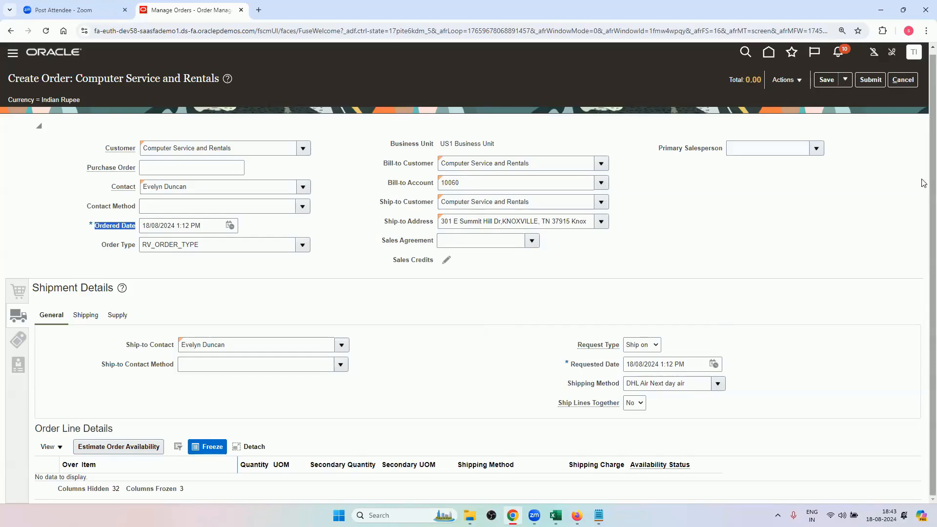
left_click(901, 81)
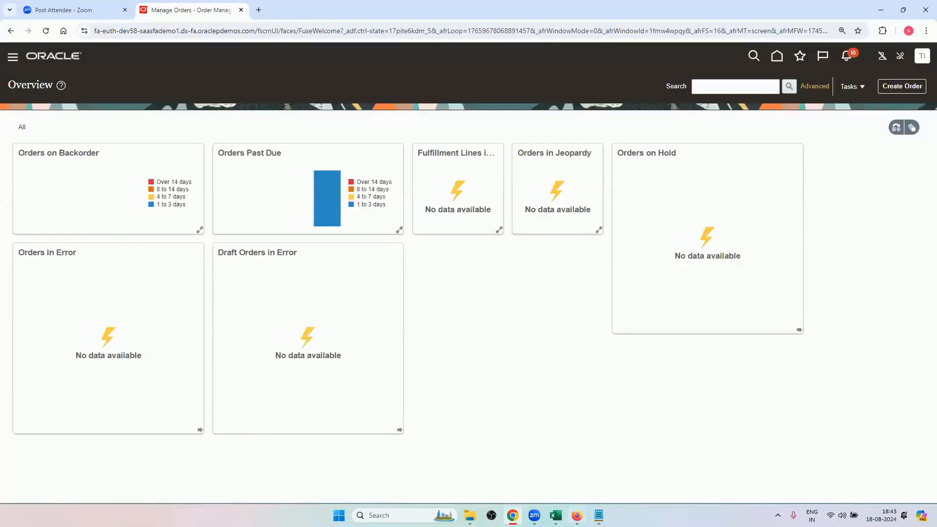
left_click(577, 515)
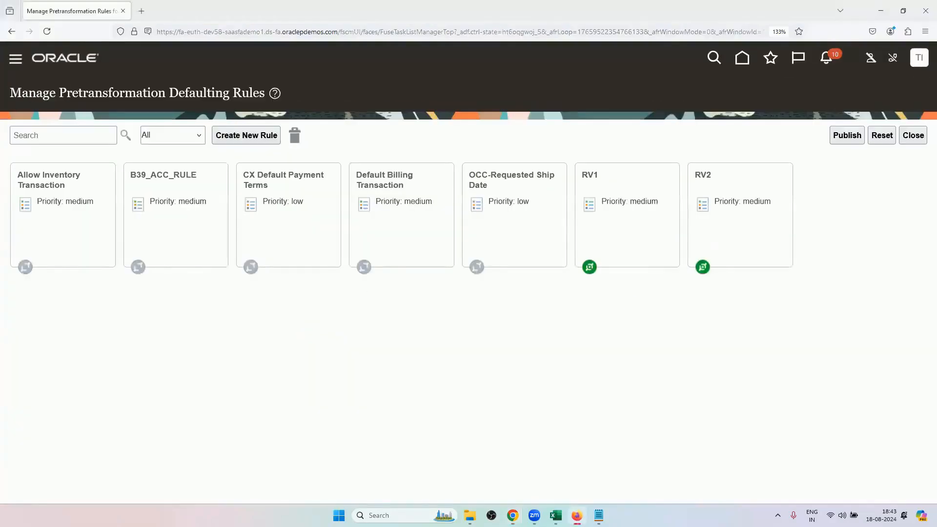
Create a new pretransformation defaulting rule and name it RV3.
left_click(267, 142)
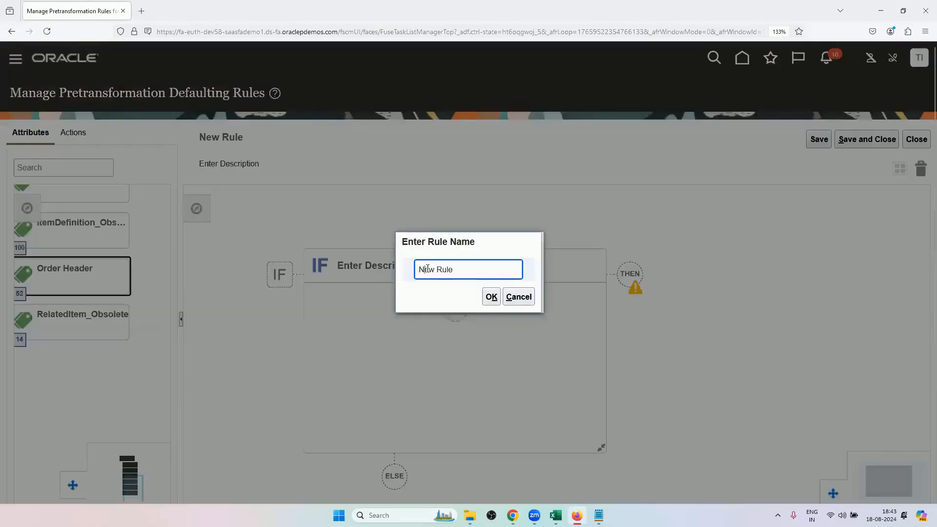
double_click(427, 268)
left_click(427, 268)
key("BackSpace")
key("BackSpace")
key("BackSpace")
key("BackSpace")
key("BackSpace")
key("BackSpace")
type("RV3")
left_click(491, 296)
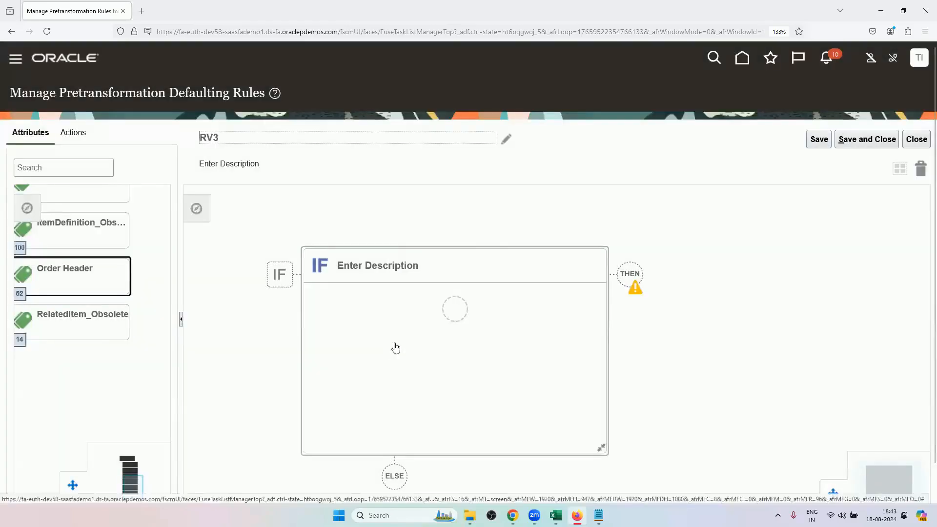
Add an IF condition to the rule: order header Order Type is equal to RV_ORDER_TYPE.
left_click(454, 308)
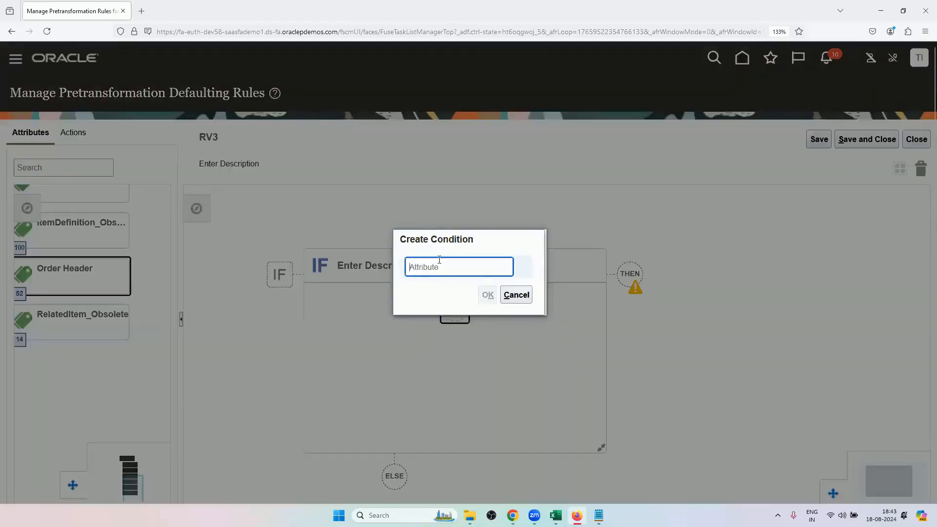
type("ORDER")
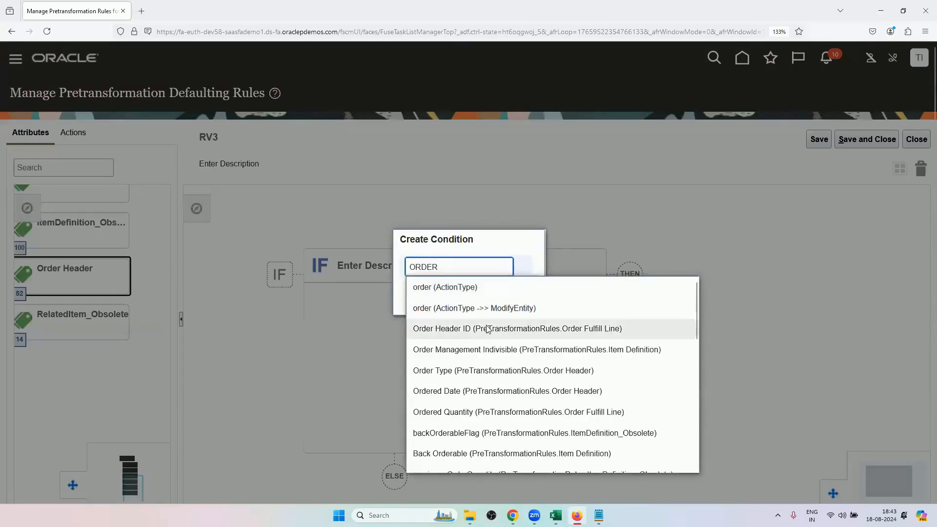
left_click(530, 379)
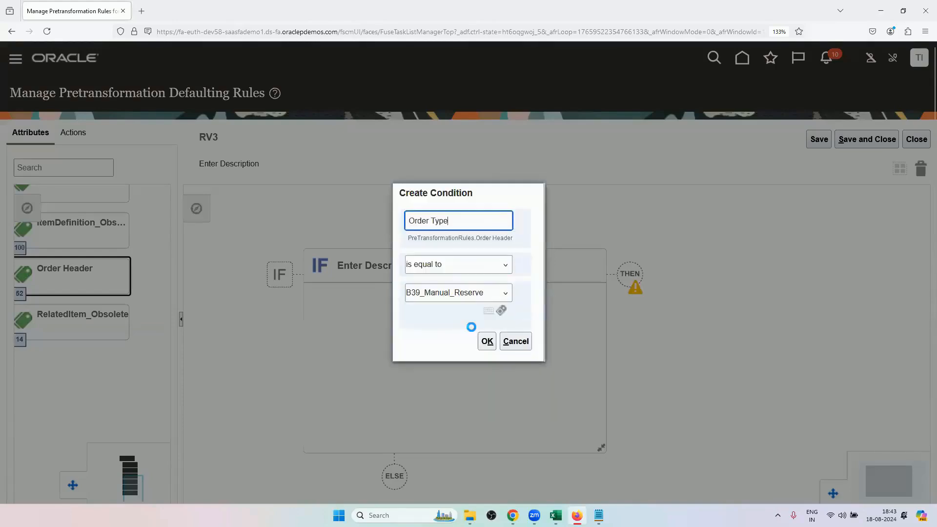
left_click(462, 294)
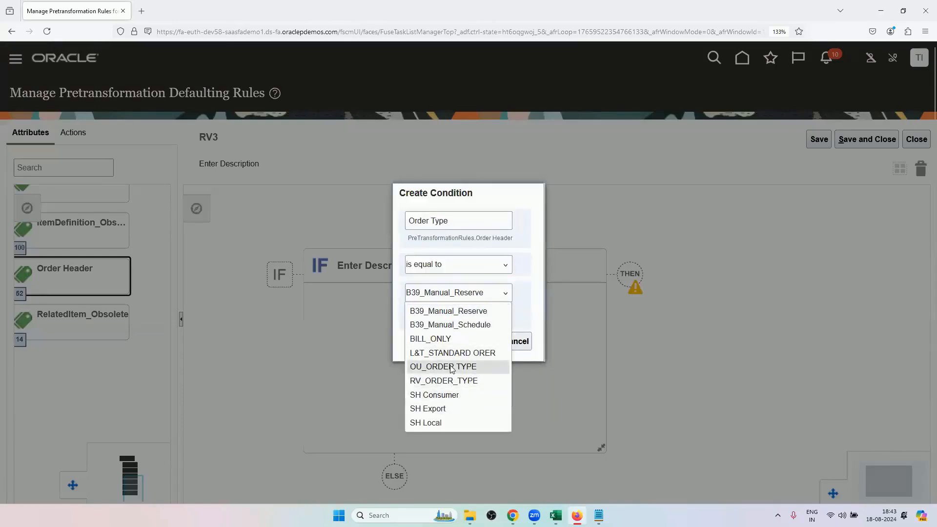
left_click(451, 380)
left_click(487, 341)
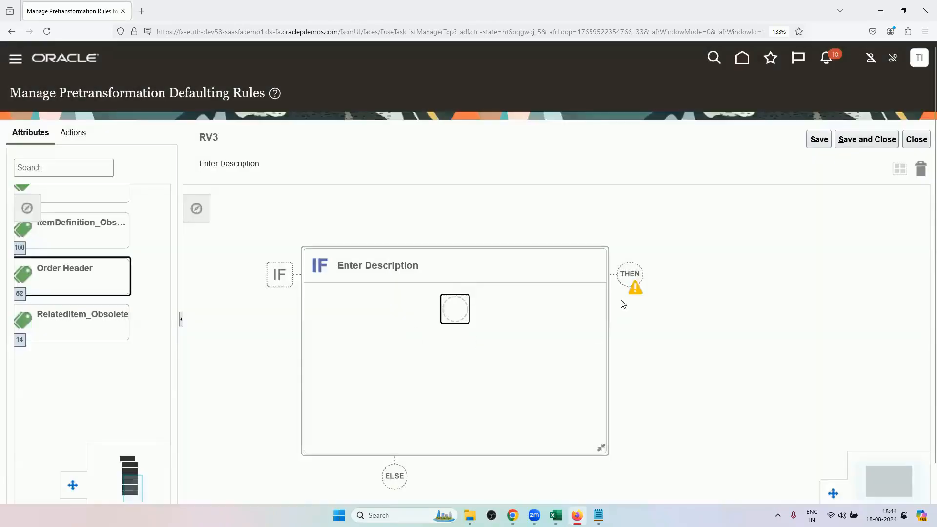
Add a THEN block to the order type condition and start a set-a-value action in it.
left_click(629, 274)
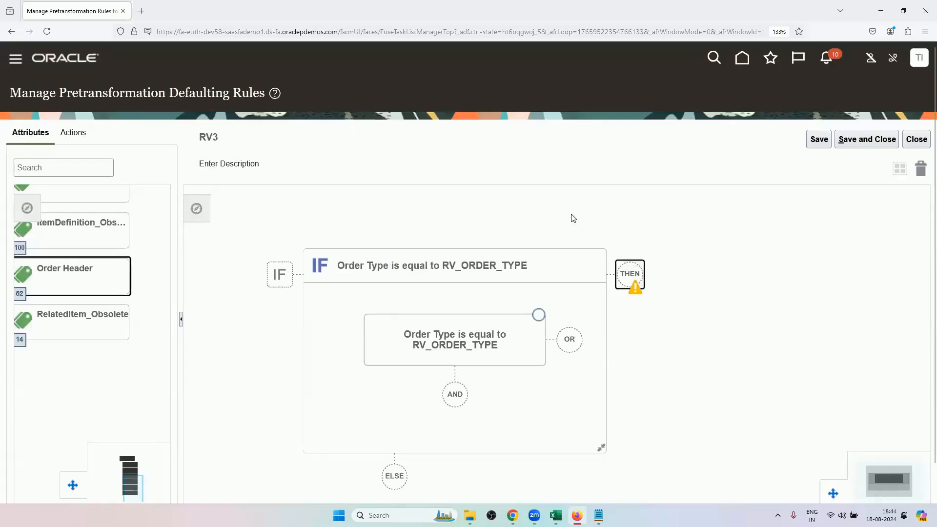
left_click(667, 293)
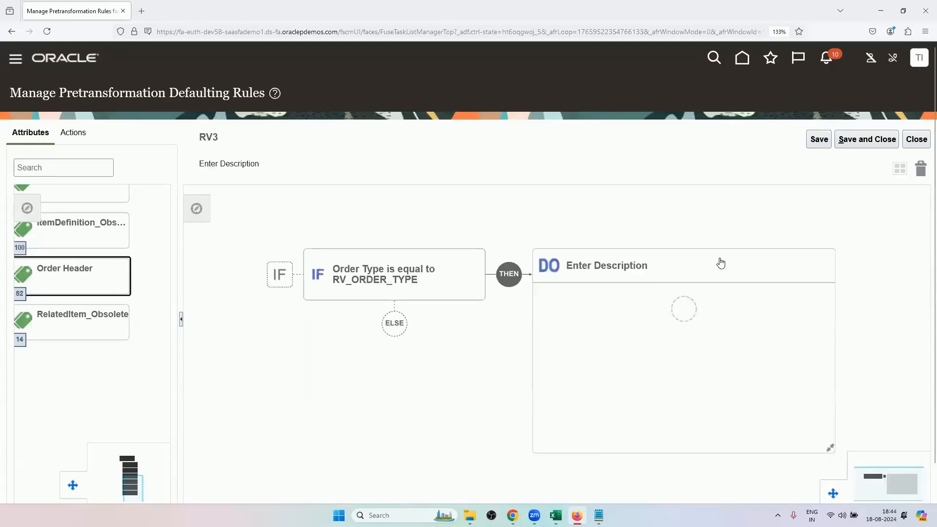
left_click(683, 309)
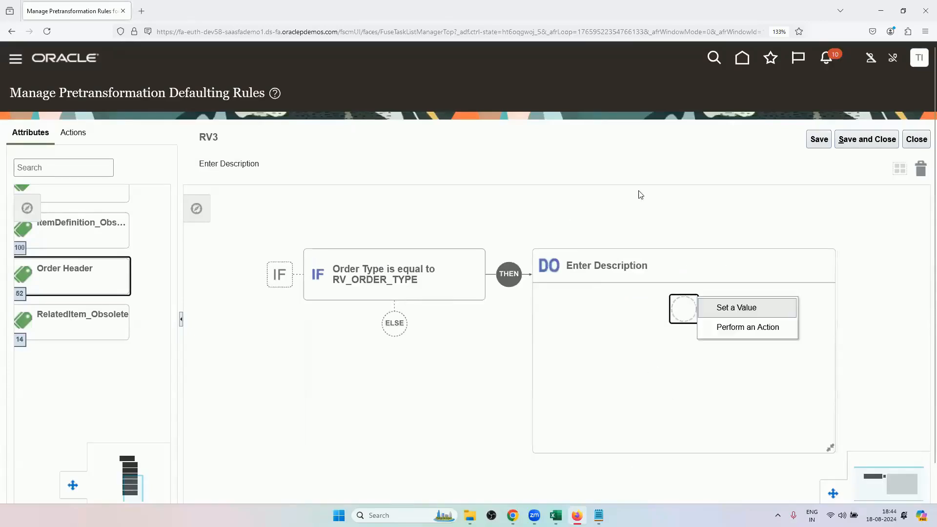
left_click(743, 309)
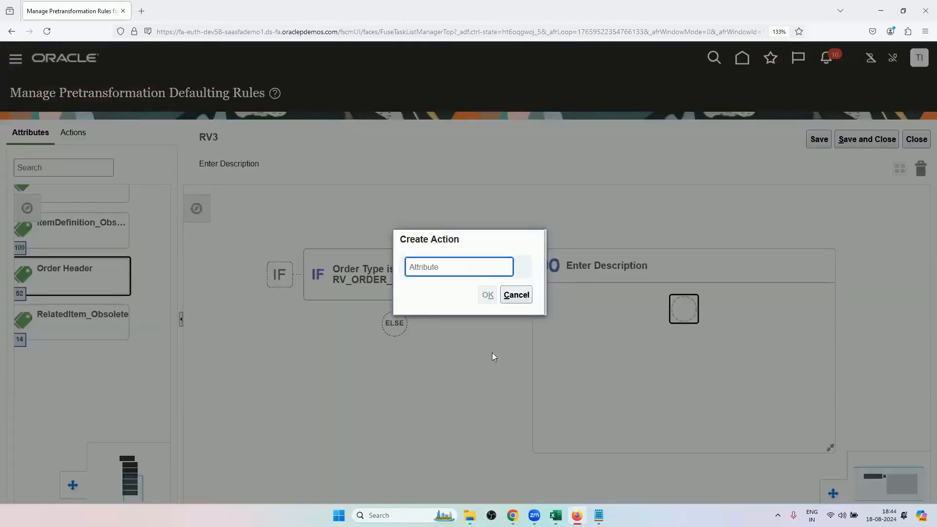
Recheck the scenario in the Excel workbook, return to Firefox and choose the order header's Requested Ship Date as the action's attribute.
left_click(555, 515)
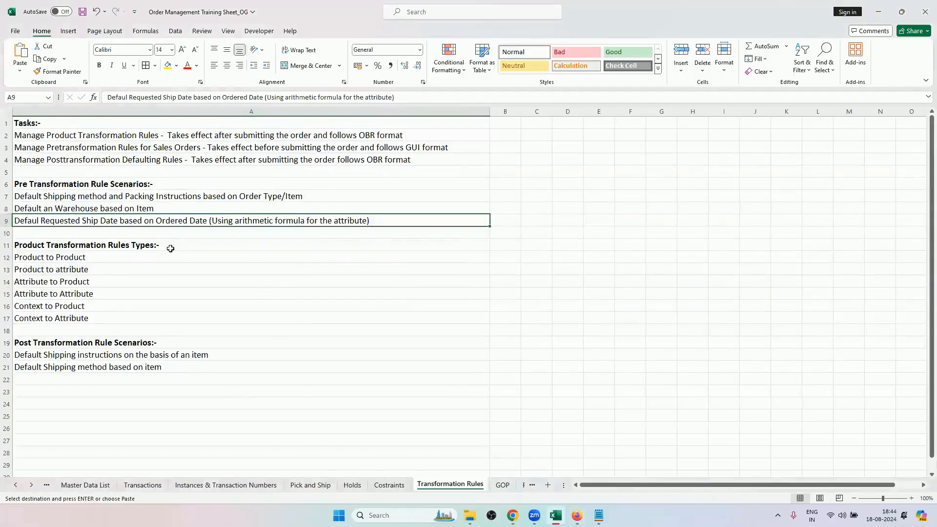
left_click(512, 515)
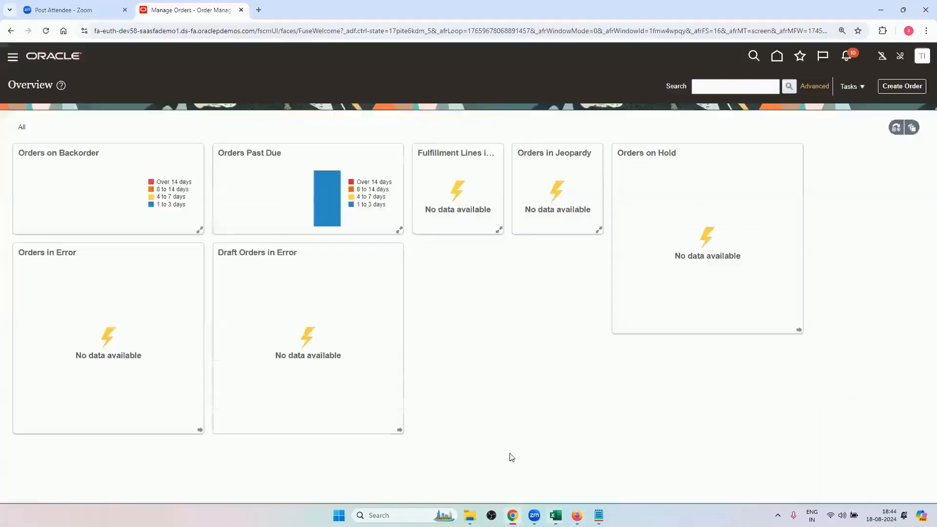
left_click(577, 515)
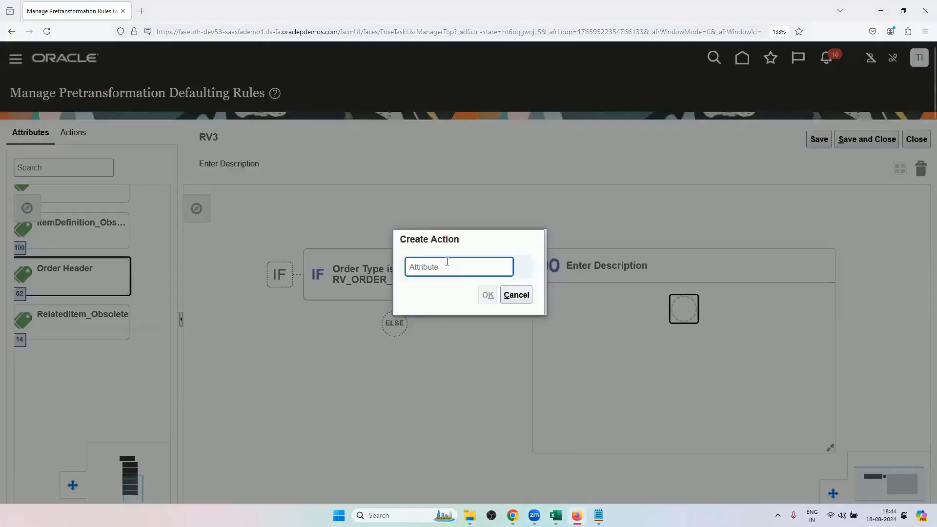
type("REQUES")
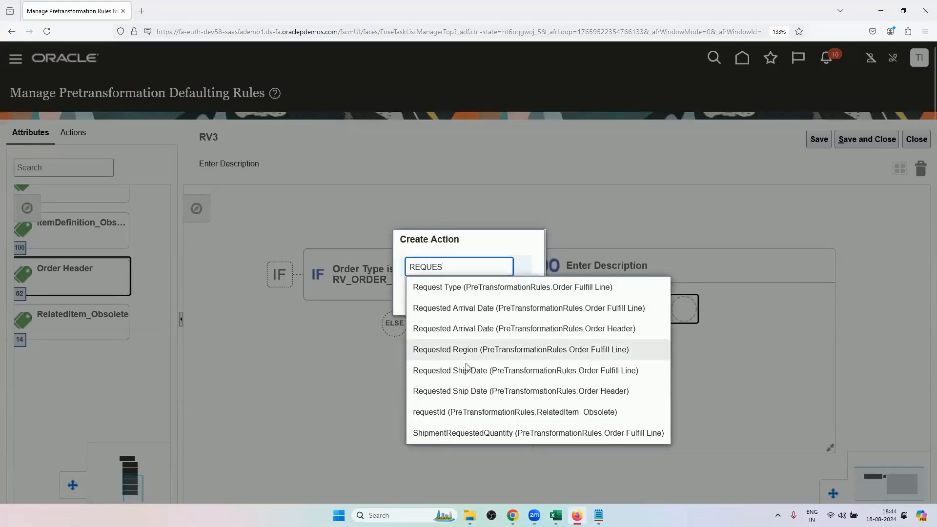
left_click(500, 397)
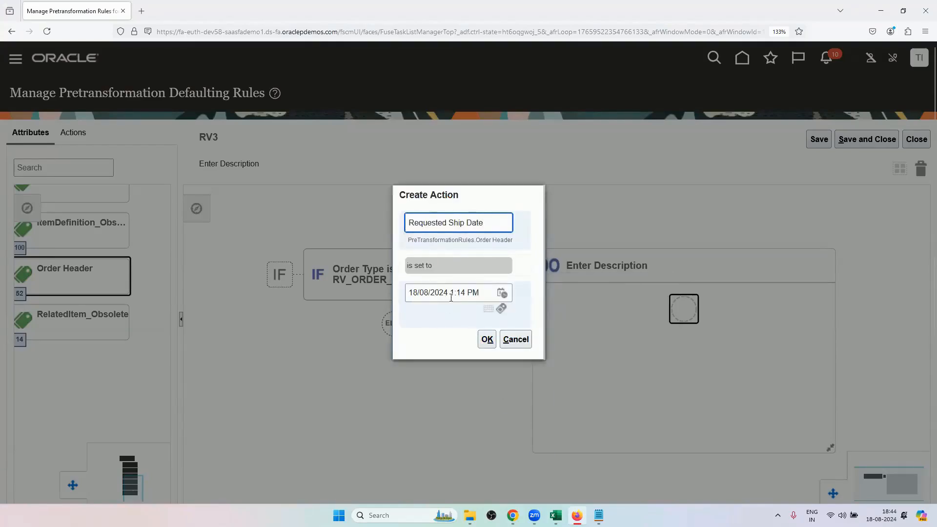
Switch the action's value from a fixed date to an attribute and choose the order header's Ordered Date.
left_click(504, 312)
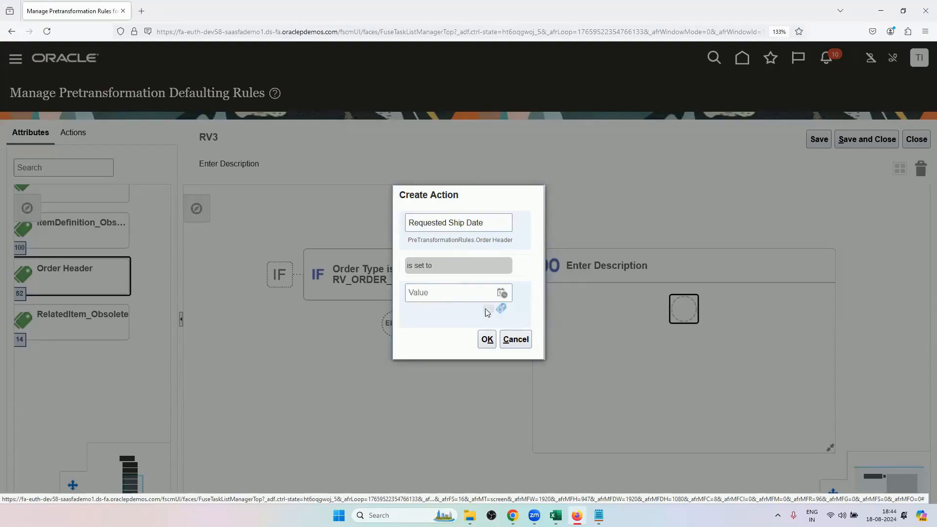
left_click(445, 297)
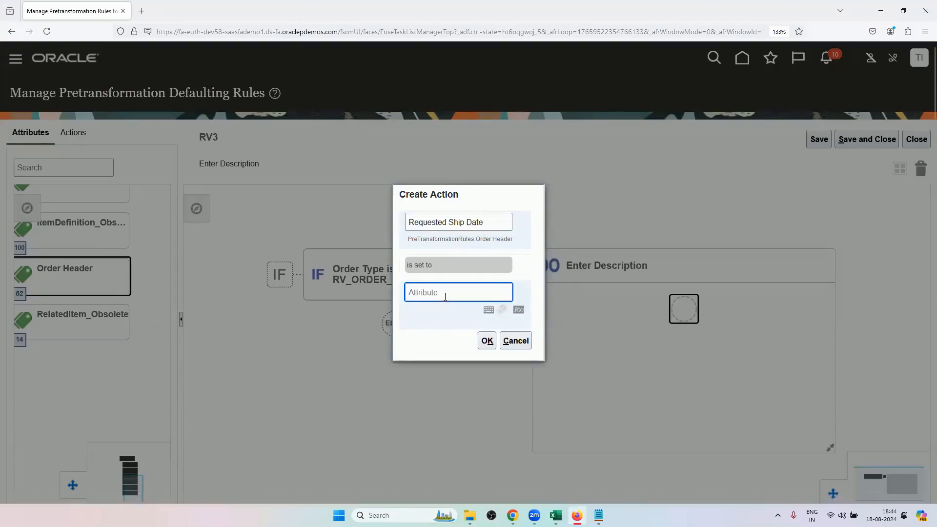
type("ORDERED")
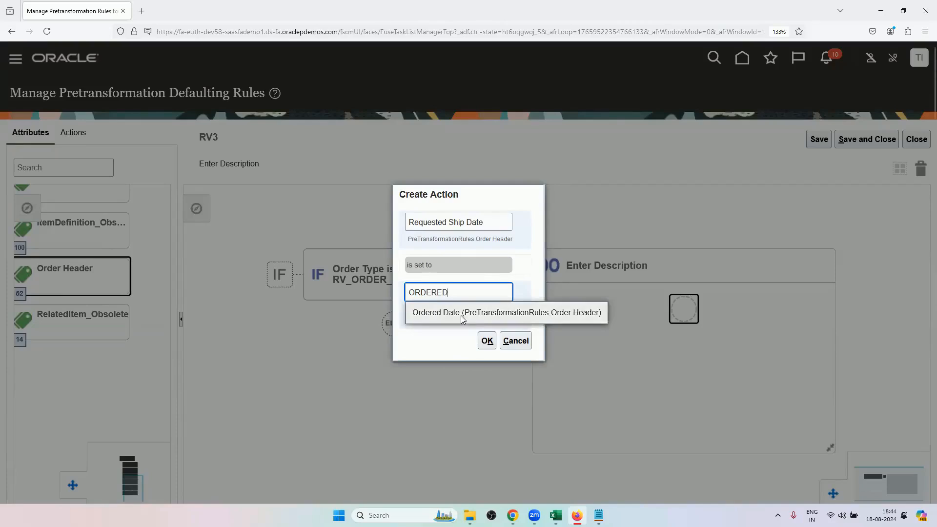
left_click(462, 313)
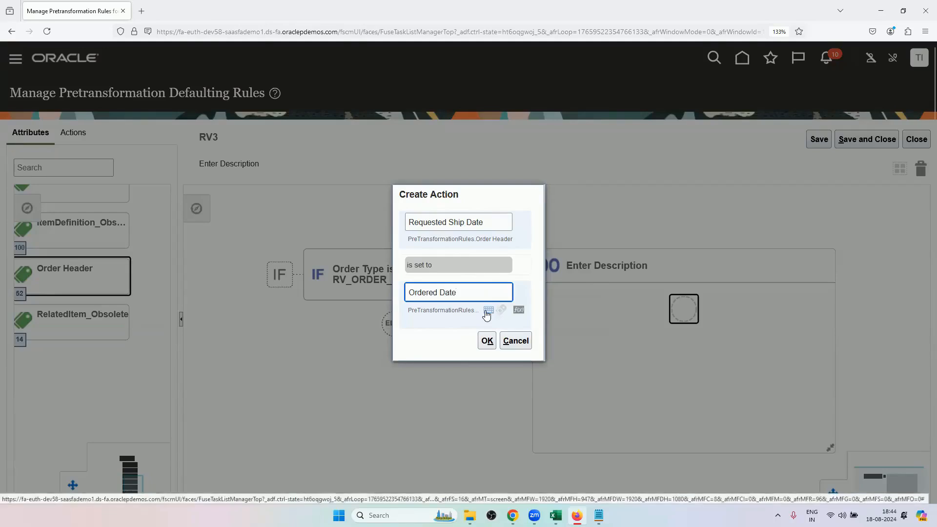
Add arithmetic of + 5 days to the Ordered Date in the action, and save and close rule RV3.
left_click(517, 312)
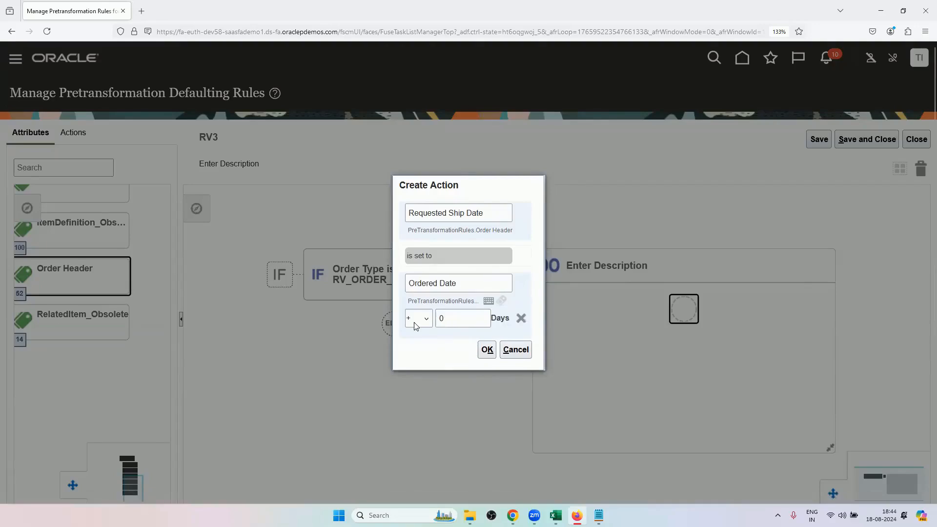
left_click(426, 323)
left_click(425, 321)
left_click(446, 318)
left_click(447, 346)
left_click(487, 349)
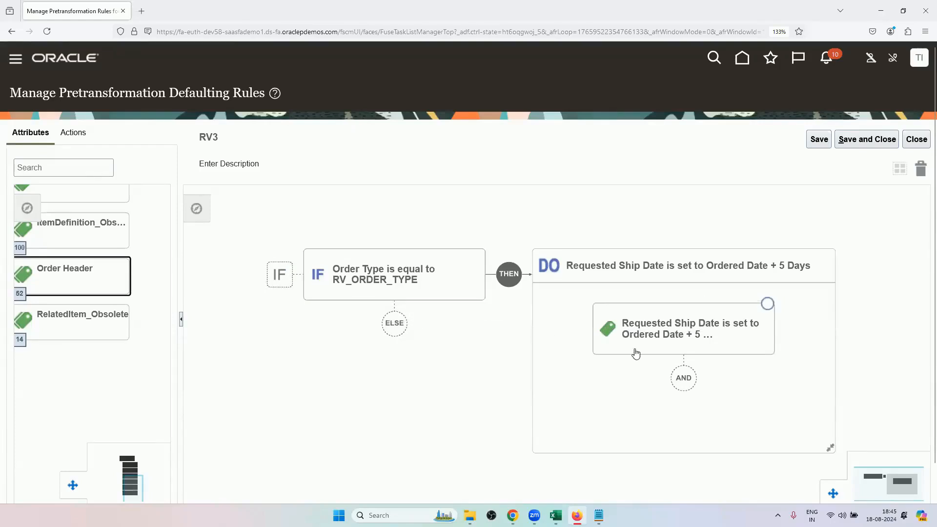
left_click(858, 143)
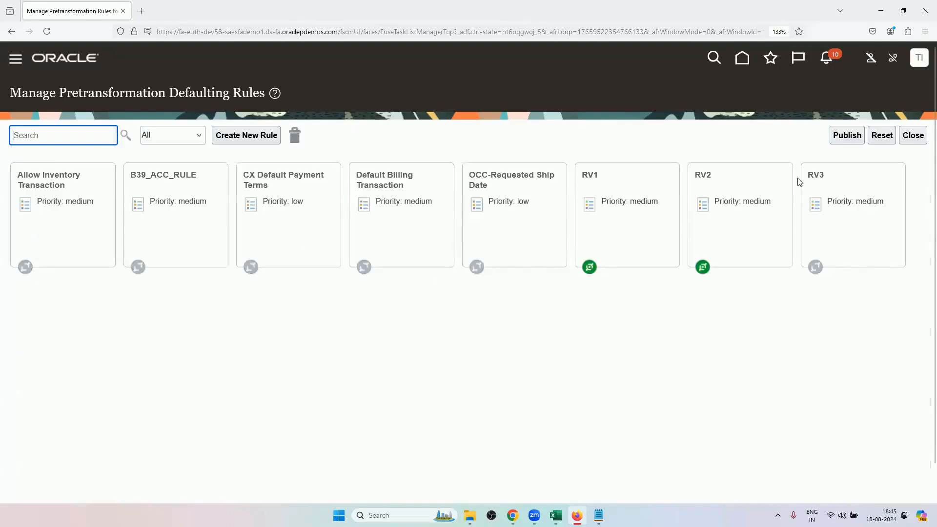
Activate pretransformation rule RV3, save it, and publish the draft rule changes.
left_click(838, 215)
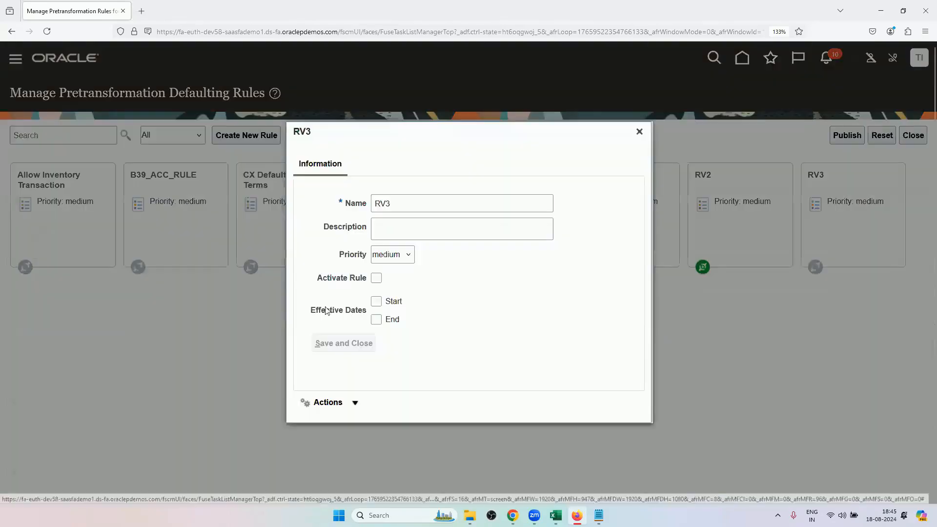
left_click(376, 277)
left_click(358, 344)
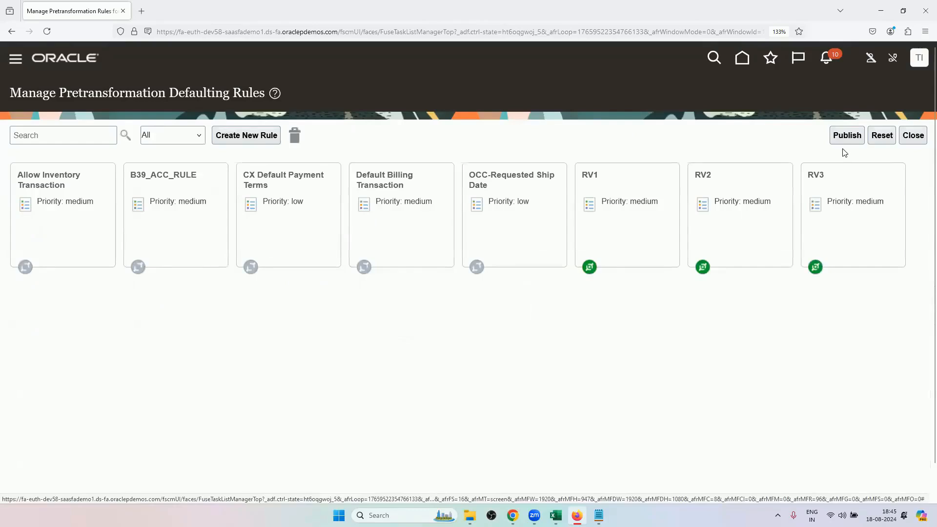
left_click(846, 136)
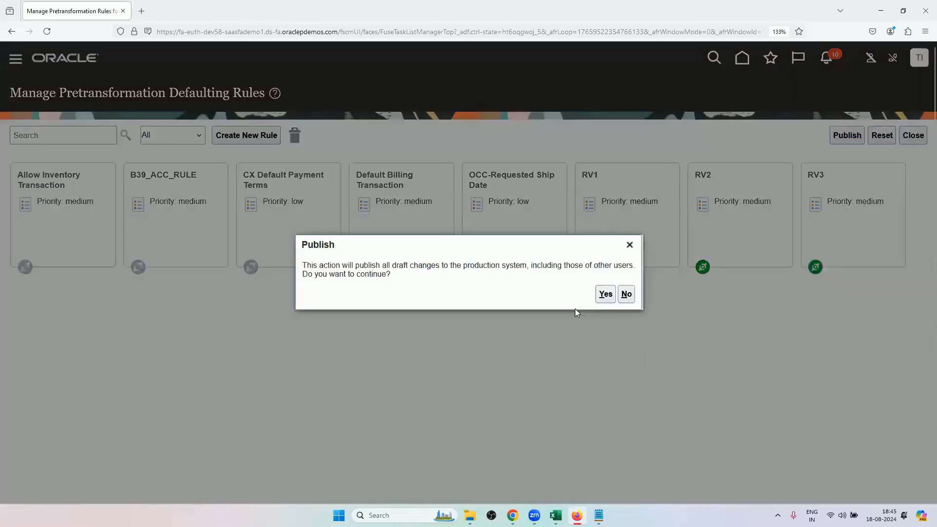
left_click(605, 294)
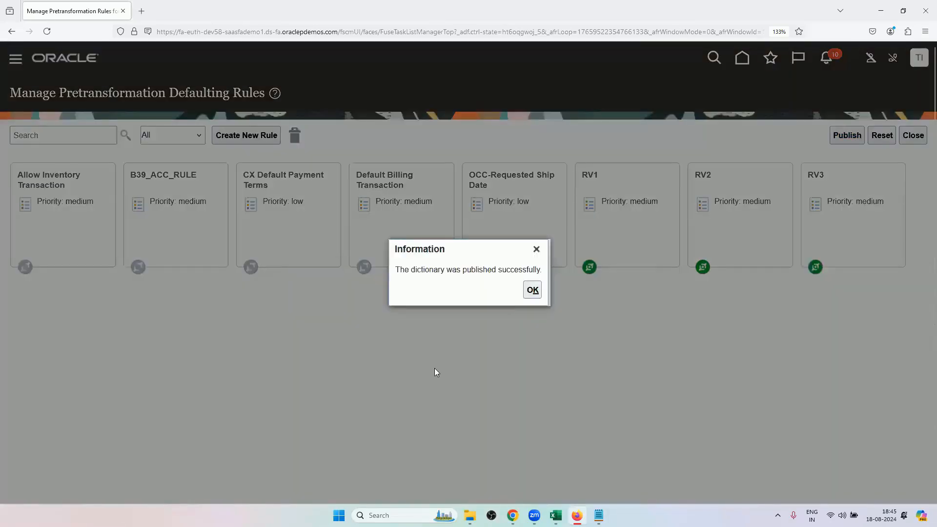
left_click(531, 289)
Switch to Chrome and start a sales order for customer Computer Service and Rentals with order type RV_ORDER_TYPE.
left_click(512, 516)
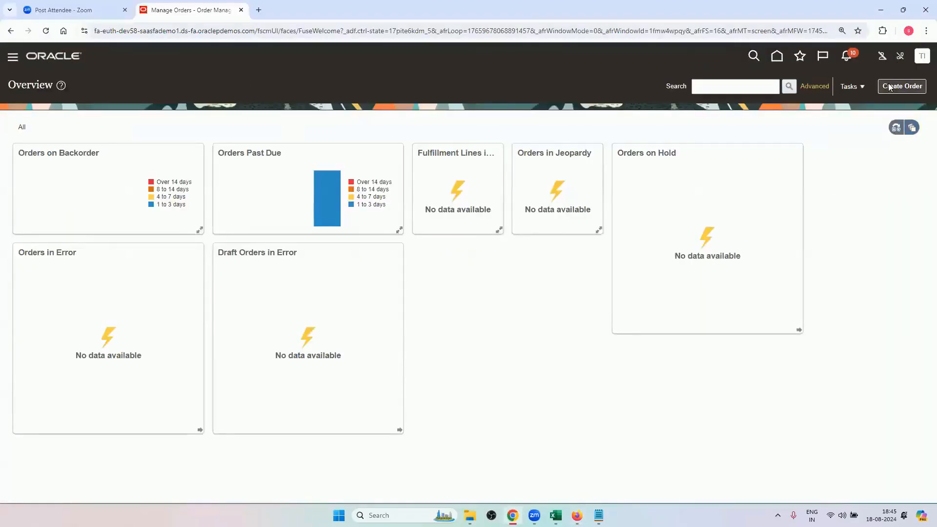
left_click(858, 87)
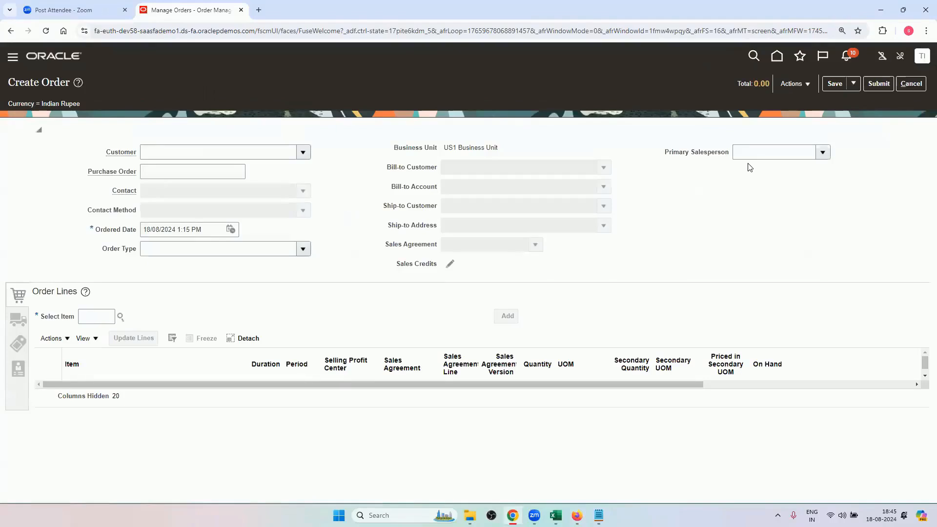
left_click(303, 153)
left_click(249, 191)
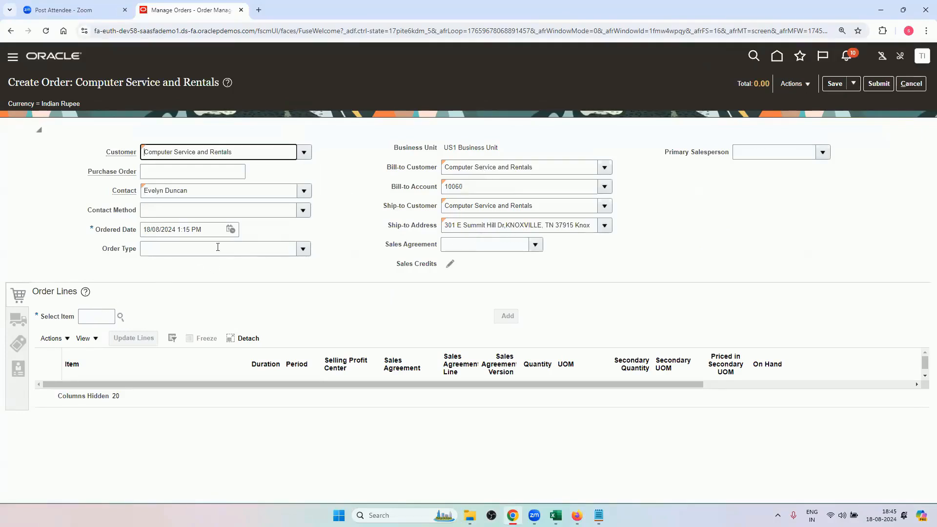
left_click(302, 249)
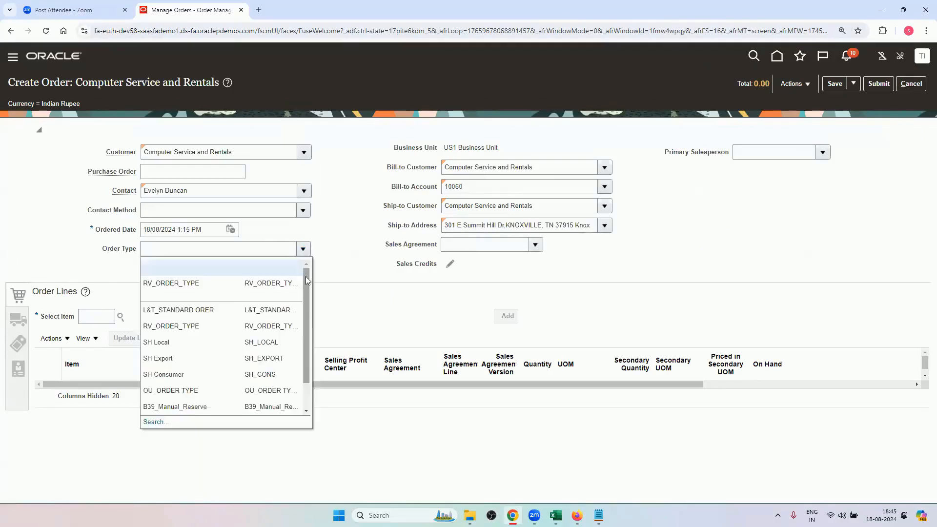
left_click(267, 284)
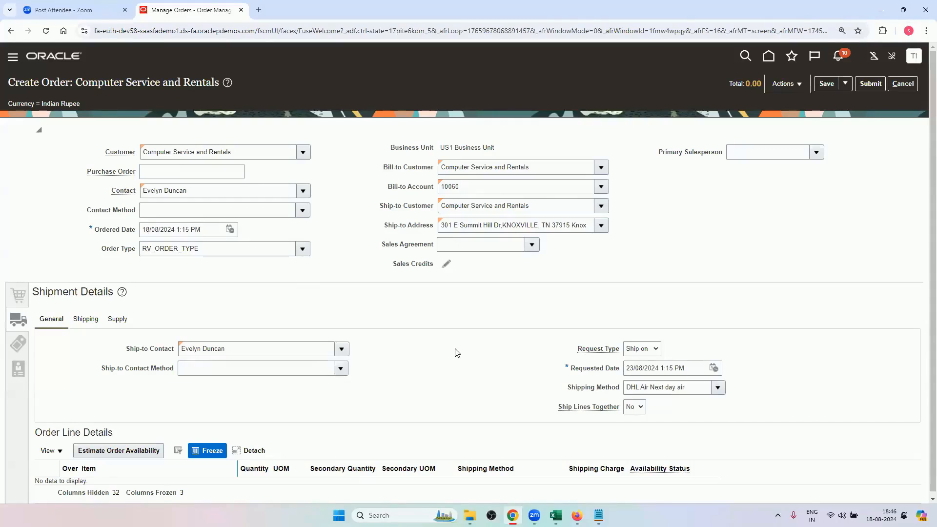
Check the defaulted requested date, shipping method and packing instructions in the order's shipment details, and return to the order lines.
double_click(628, 367)
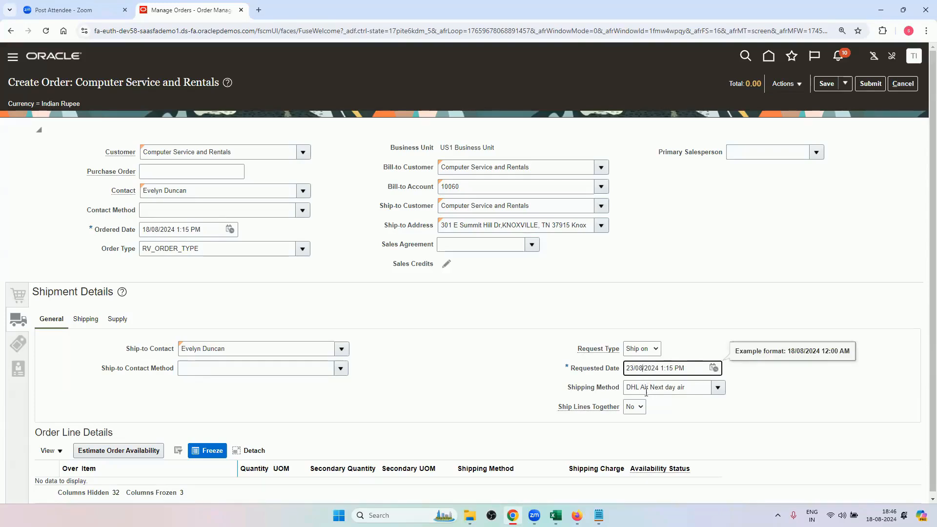
left_click(95, 324)
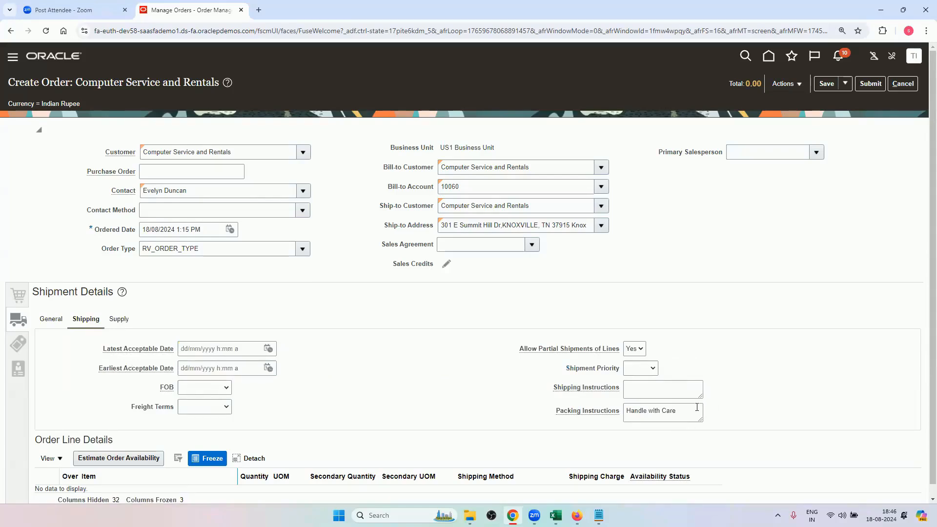
left_click(20, 299)
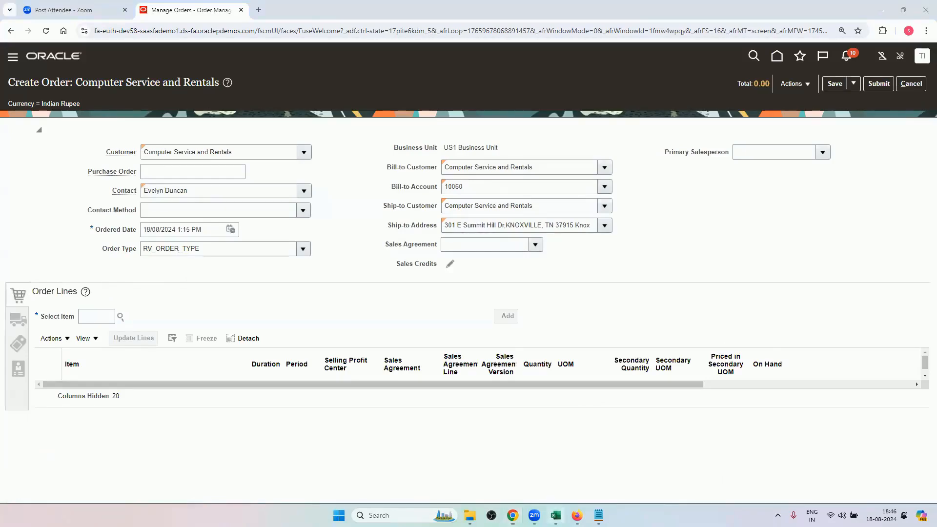
Review the three pretransformation rule scenarios in cells A7:A9 of the Excel workbook, and return to the order in Chrome.
left_click(556, 515)
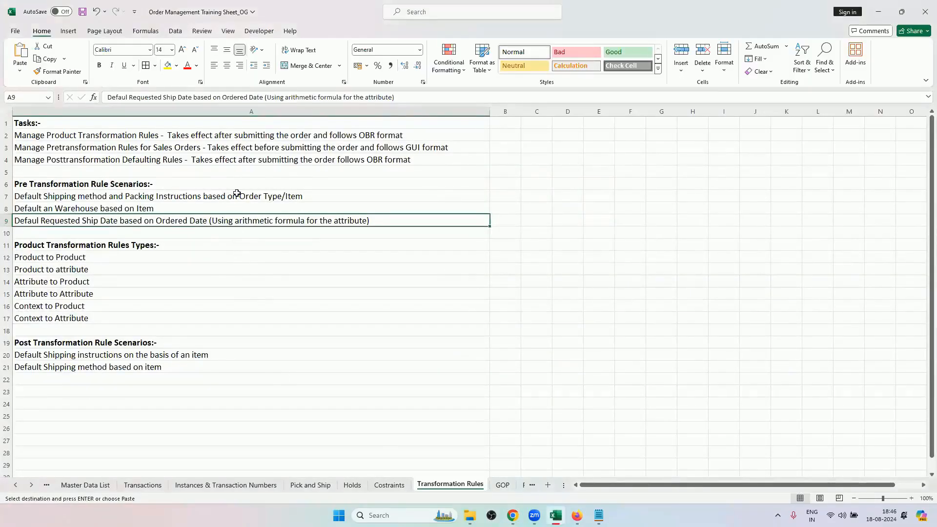
left_click_drag(234, 196, 237, 223)
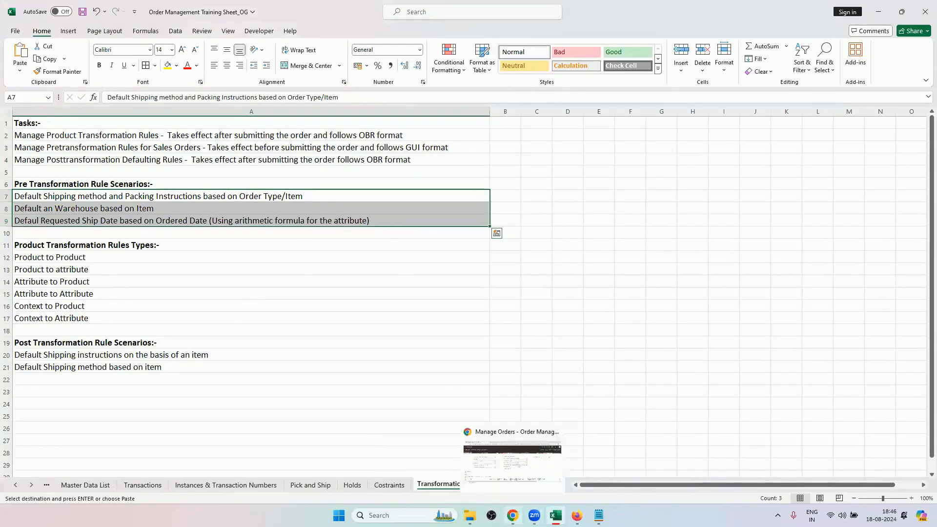
left_click(513, 515)
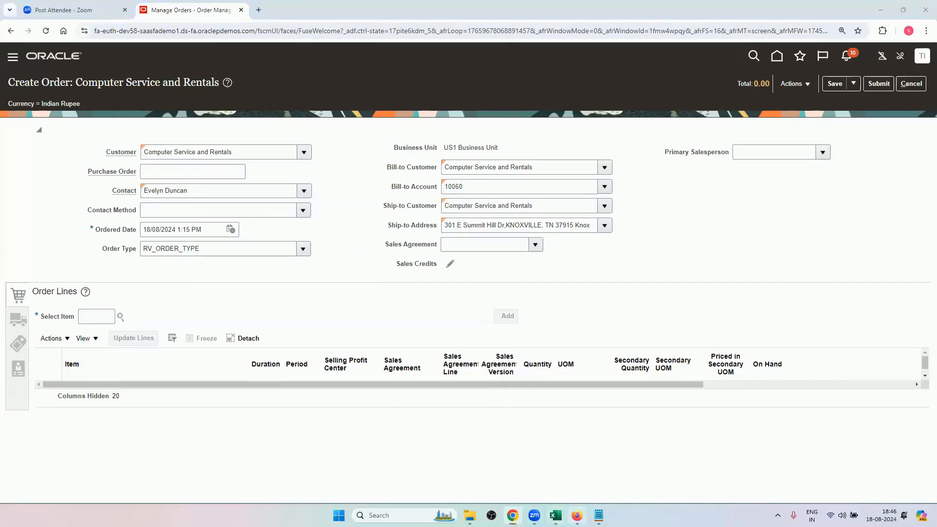
Switch to Firefox and deactivate pretransformation rules RV1, RV2 and RV3, saving each one.
left_click(576, 515)
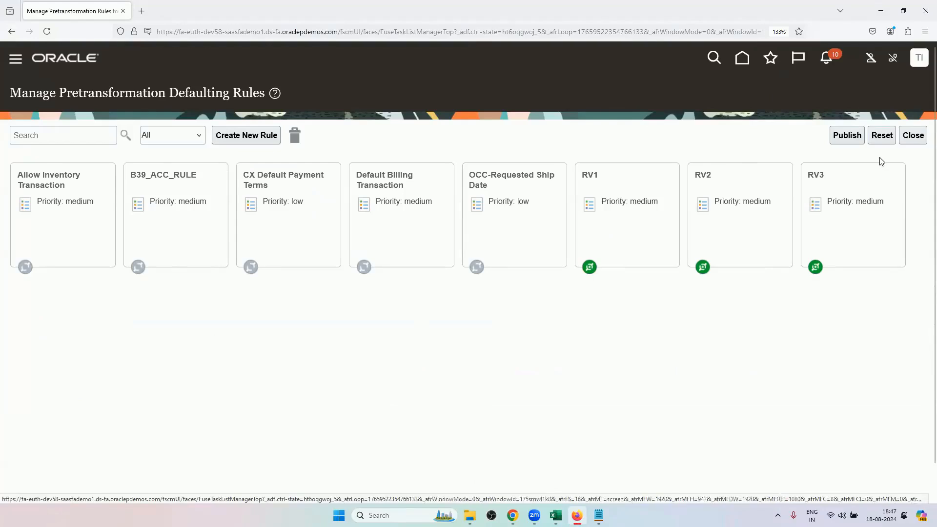
left_click(631, 216)
left_click(376, 277)
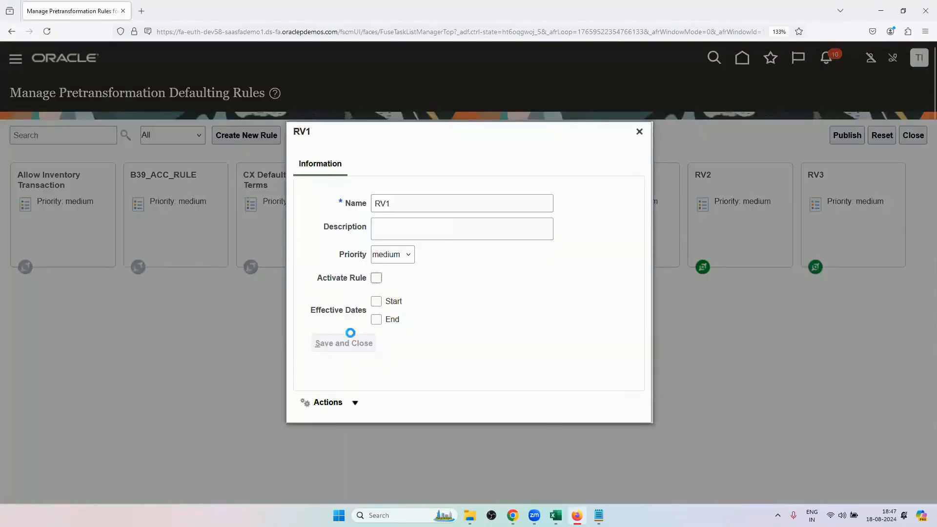
left_click(344, 343)
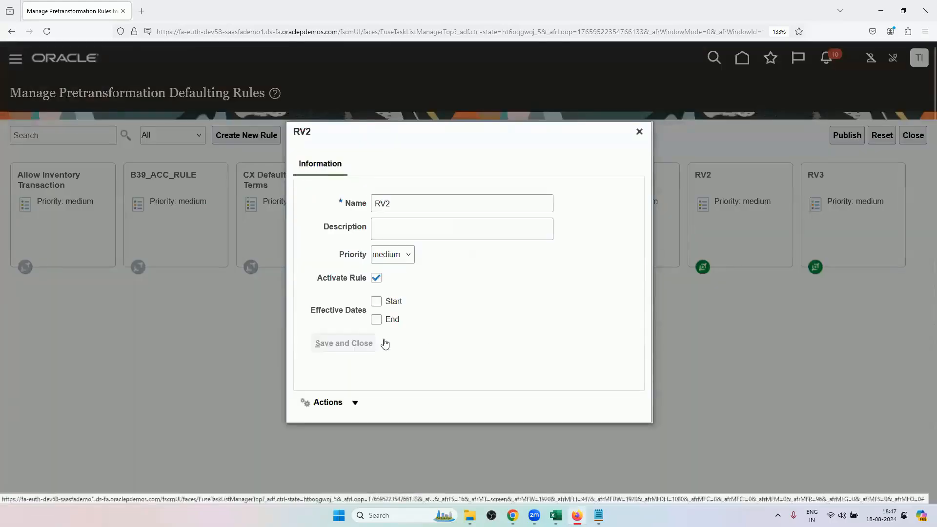
left_click(376, 277)
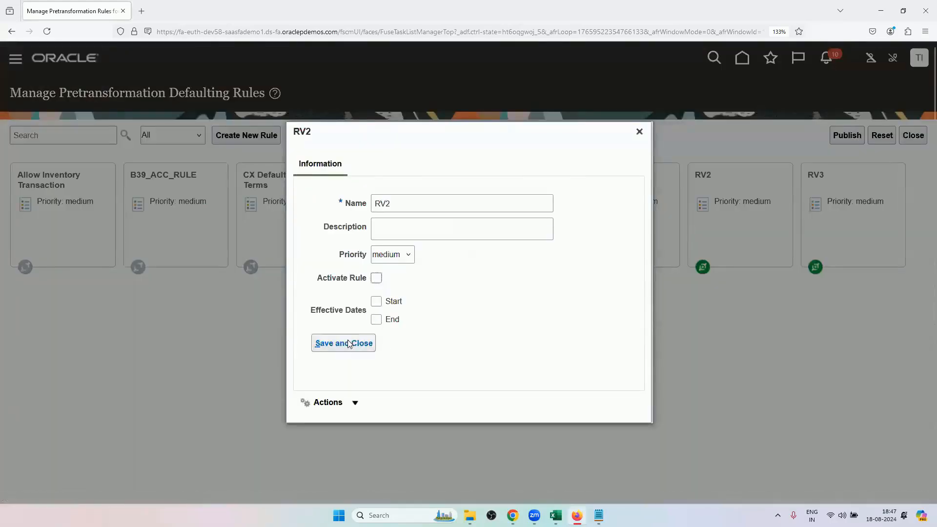
left_click(349, 344)
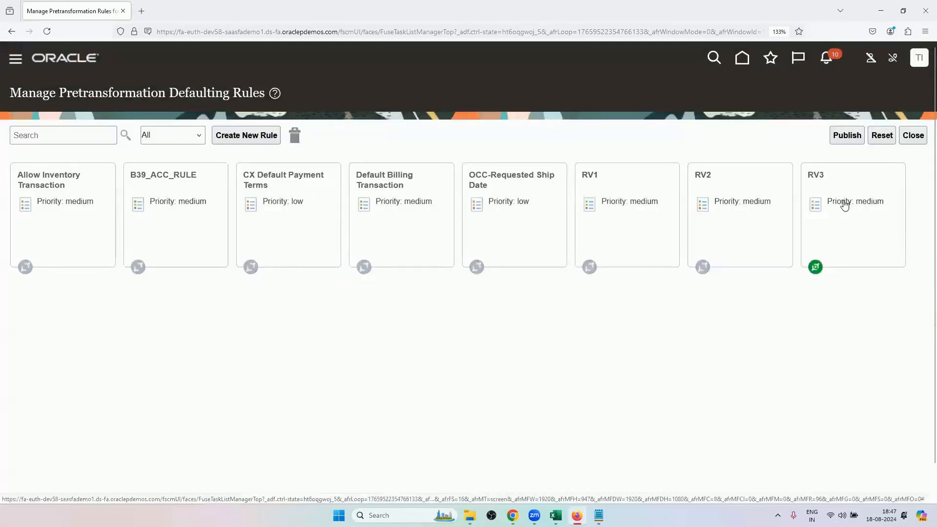
left_click(843, 201)
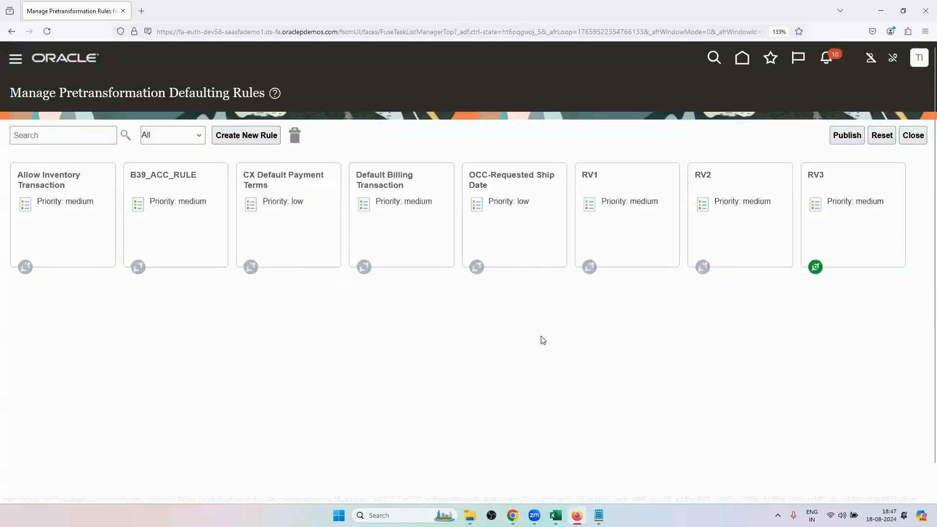
left_click(376, 277)
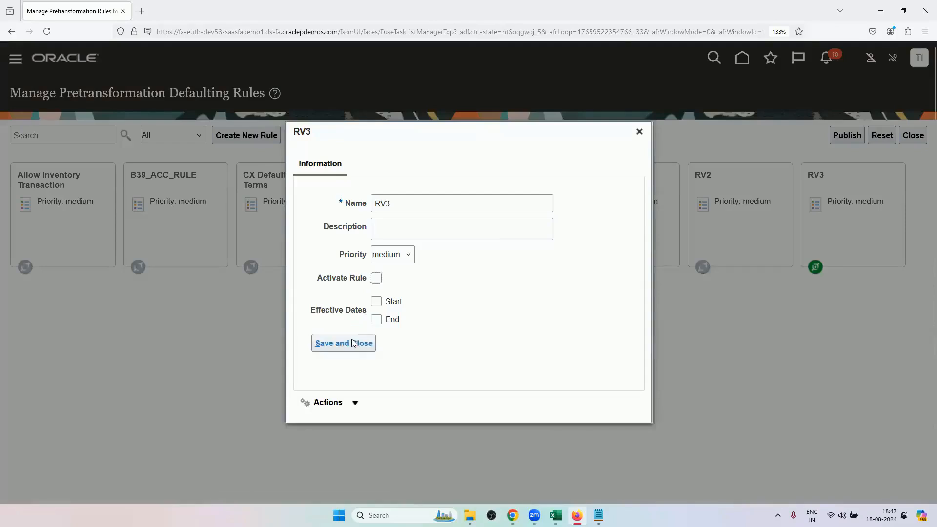
left_click(344, 343)
Publish the rule deactivations and close the pretransformation defaulting rules page.
left_click(843, 139)
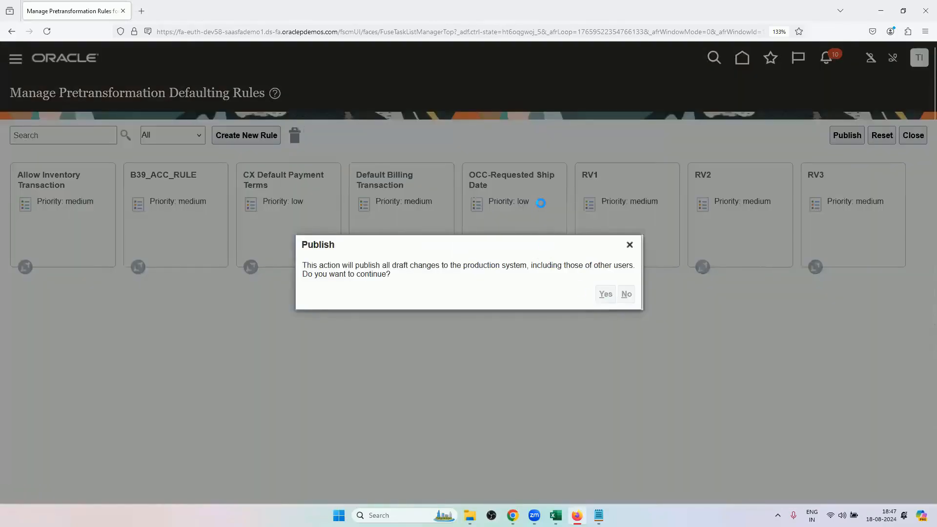
left_click(527, 292)
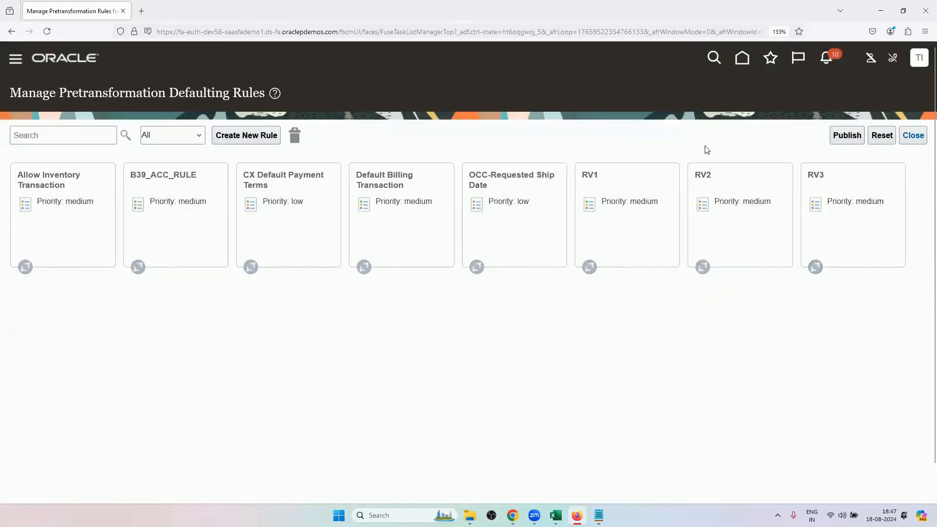
left_click(913, 135)
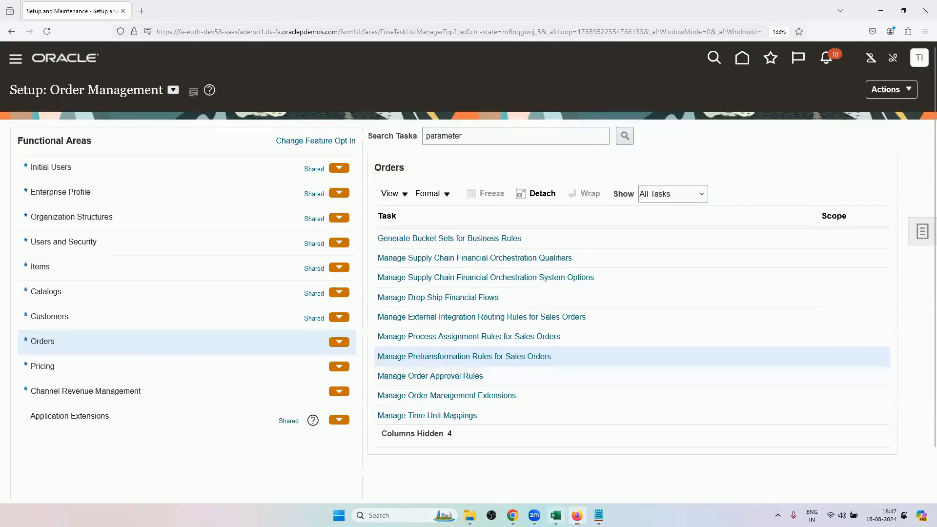
Switch to the Excel workbook to review the remaining transformation rule topics.
left_click(555, 513)
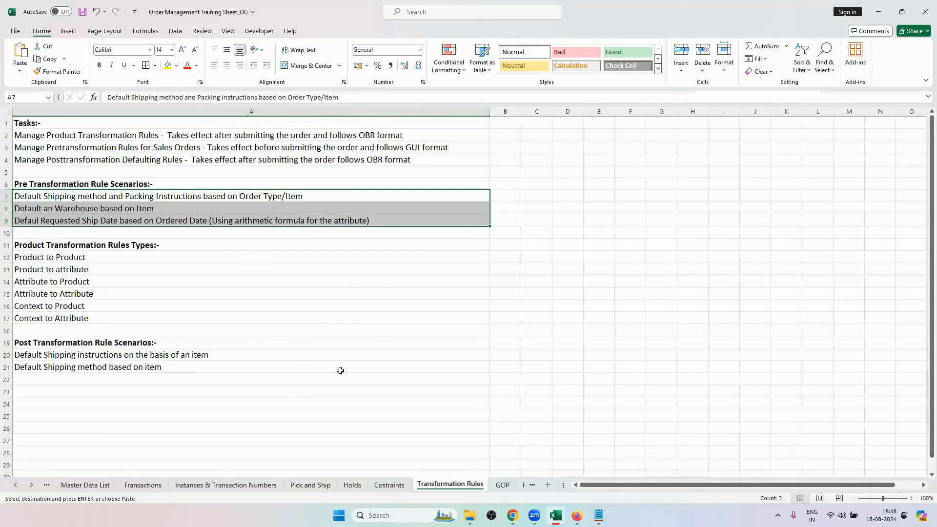
Review the approval, picking and shipping, GOP, pricing and transaction topics on the Order Management Training Lists sheet.
left_click(16, 485)
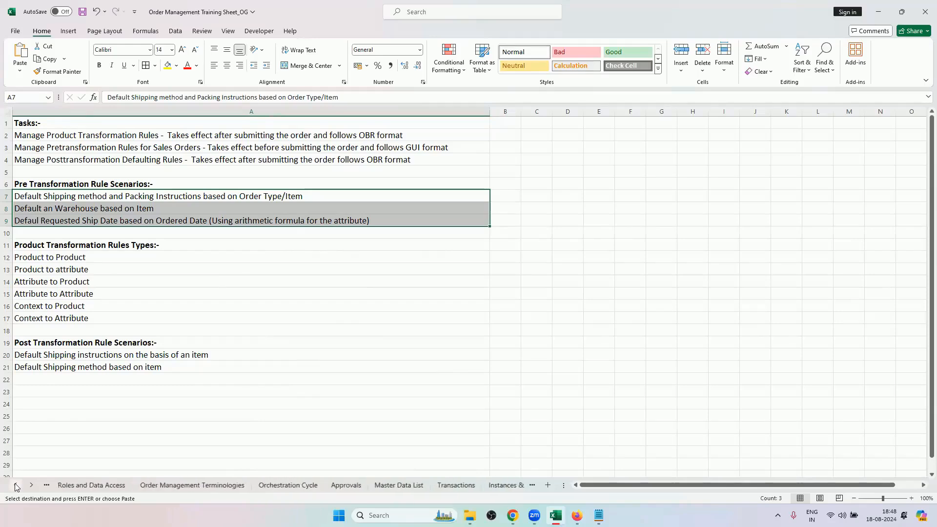
left_click(96, 485)
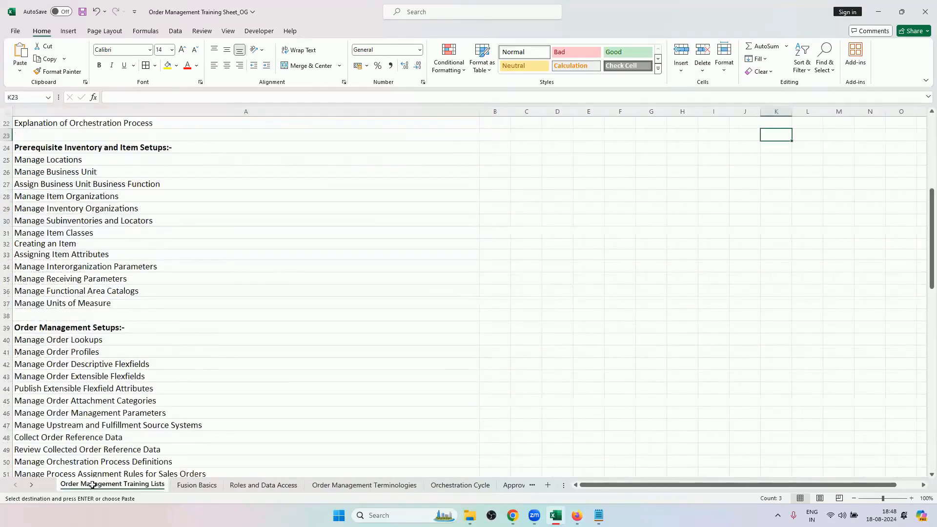
scroll(168, 386, "down", 10)
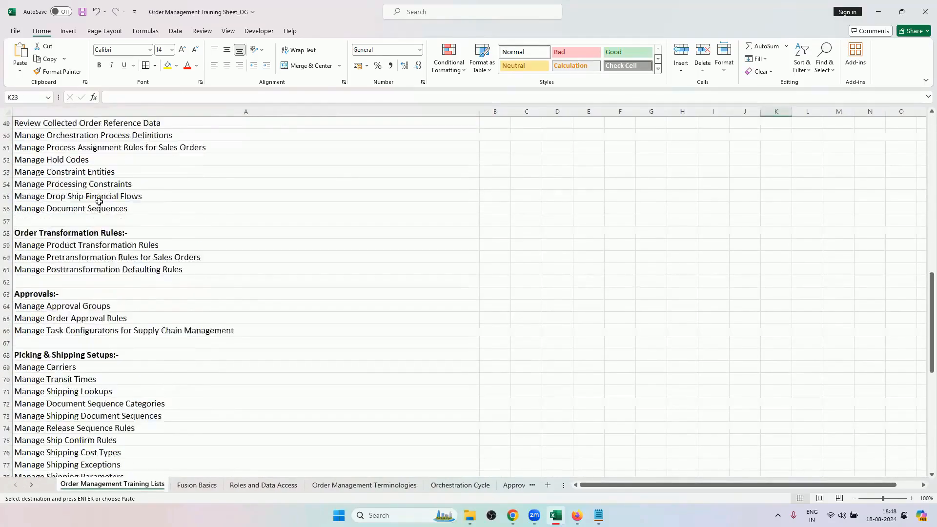
scroll(95, 156, "down", 5)
left_click_drag(94, 149, 100, 269)
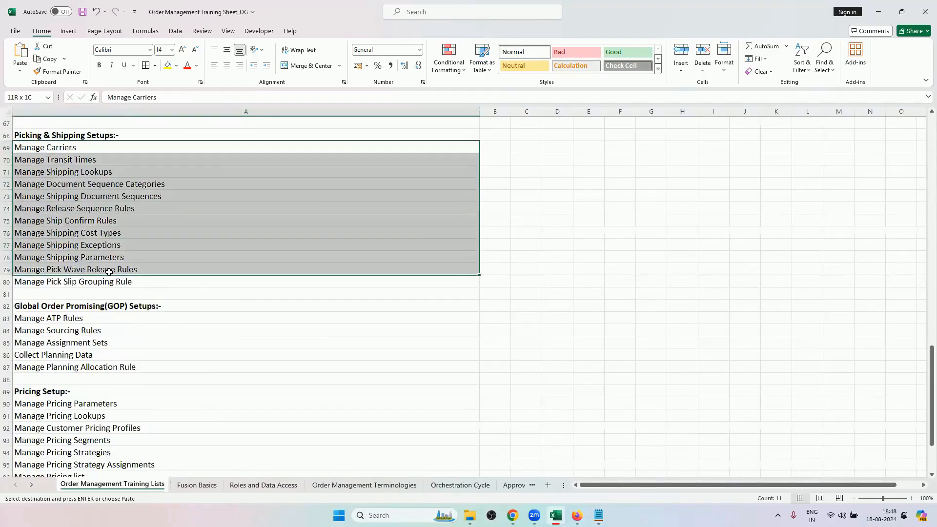
scroll(120, 309, "down", 4)
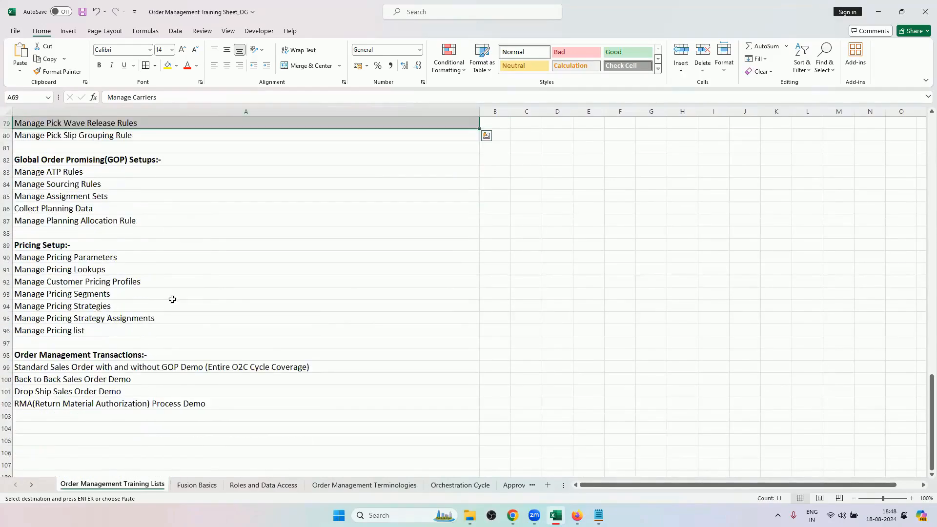
scroll(214, 328, "up", 6)
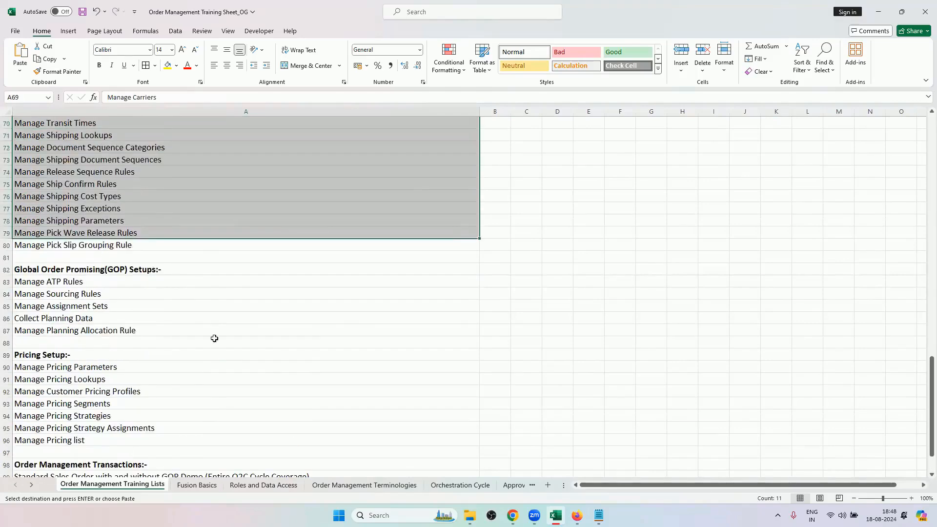
scroll(214, 362, "up", 3)
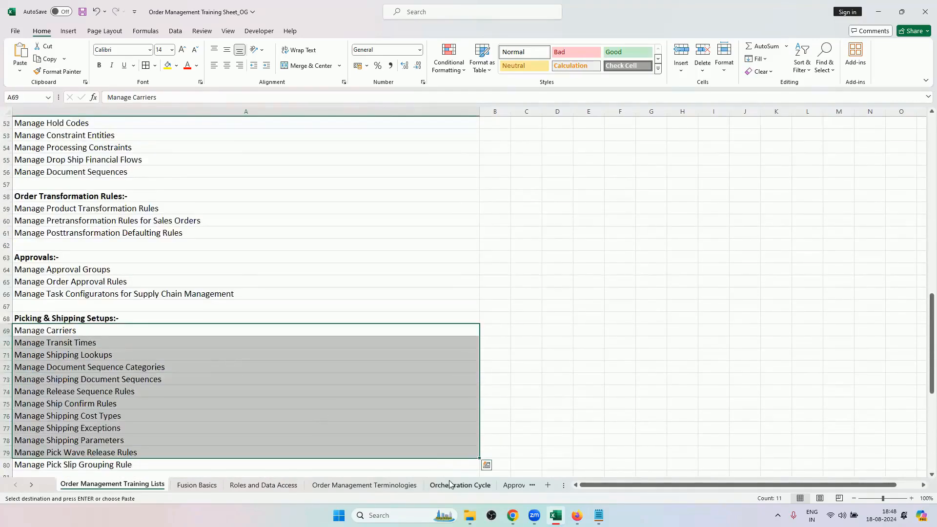
scroll(157, 335, "down", 4)
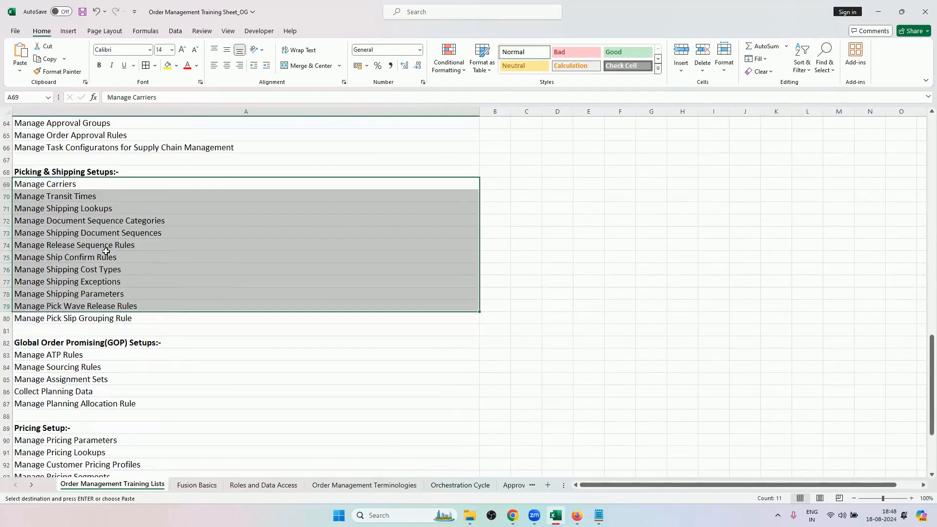
scroll(193, 290, "down", 1)
scroll(190, 298, "down", 3)
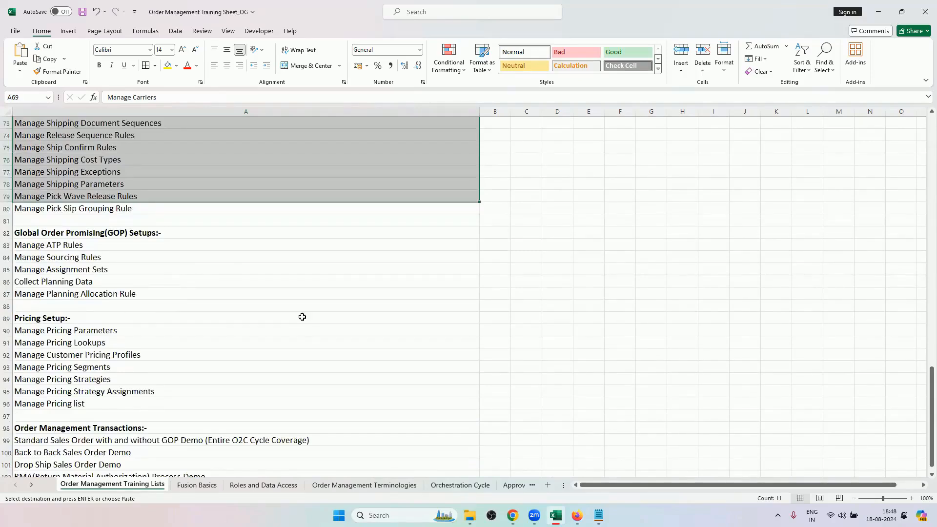
scroll(376, 383, "up", 3)
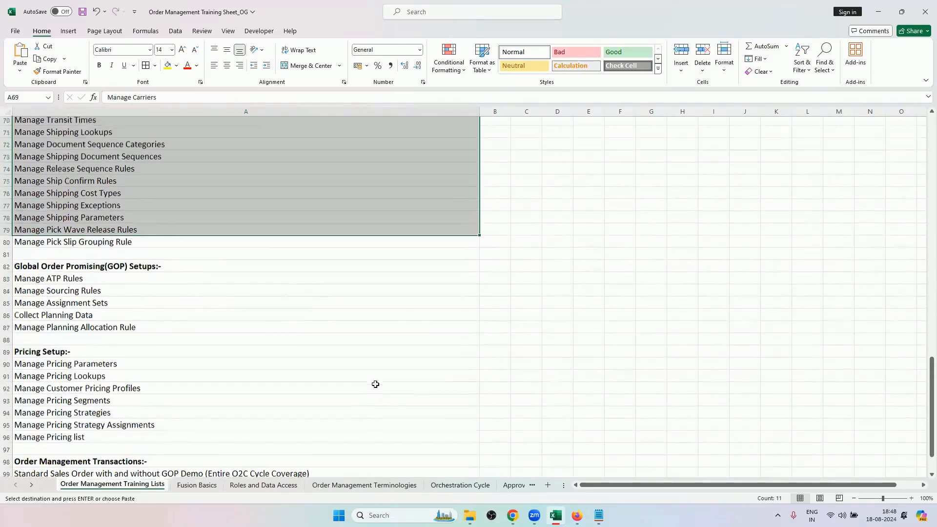
Examine the orchestration cycle stages in A2:A5 and their statuses in B2:B7 on the Orchestration Cycle sheet, briefly checking the order in Chrome.
left_click(460, 484)
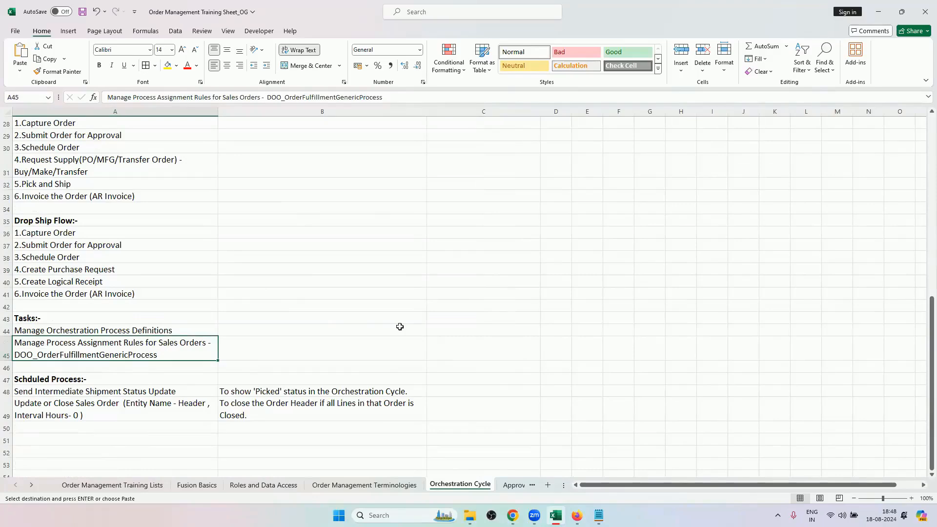
scroll(422, 335, "up", 9)
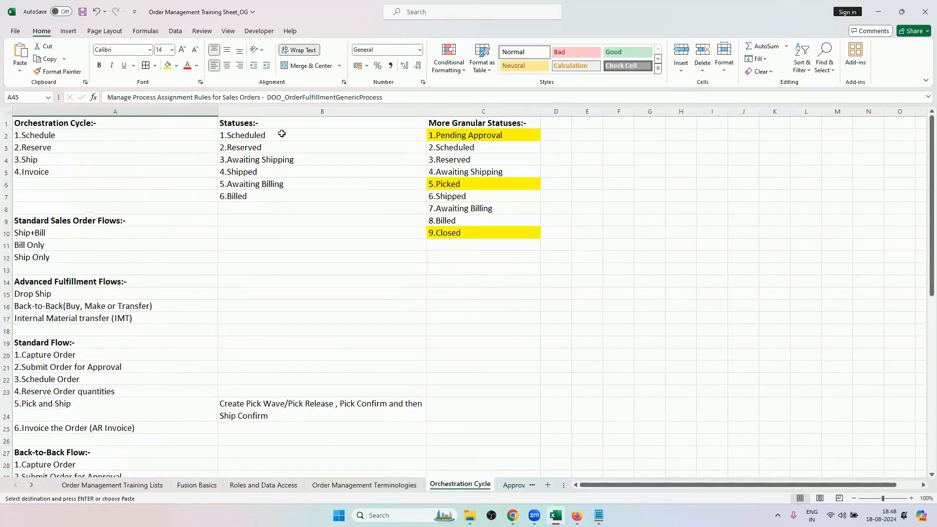
left_click_drag(282, 134, 278, 171)
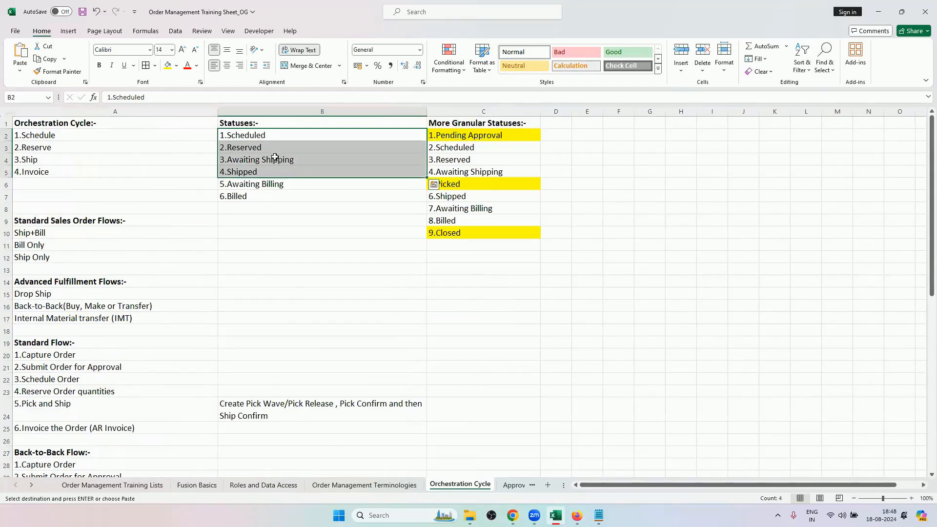
left_click(262, 199)
left_click_drag(278, 133, 320, 181)
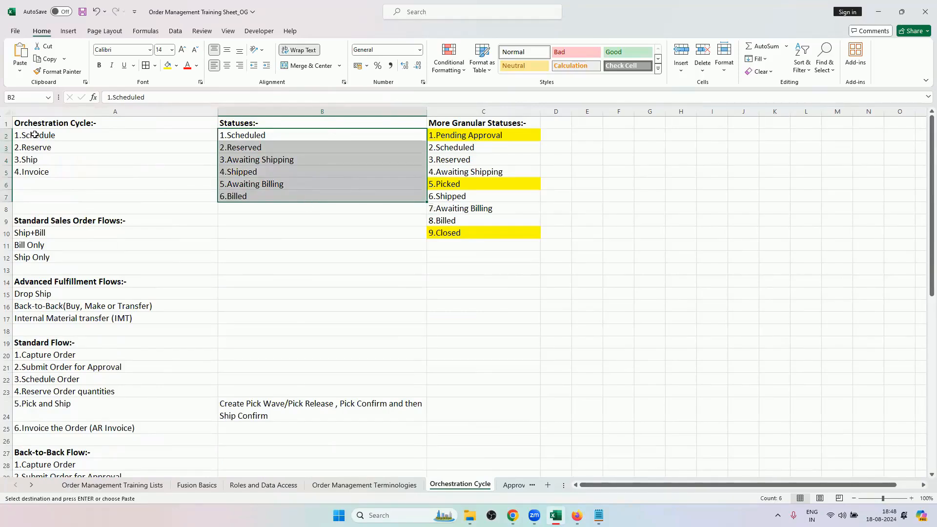
left_click_drag(52, 139, 52, 173)
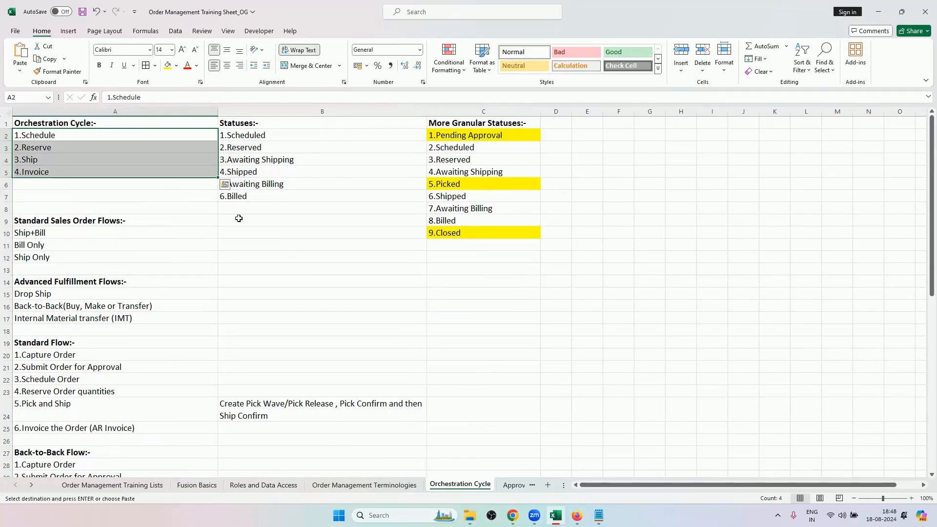
scroll(329, 271, "down", 4)
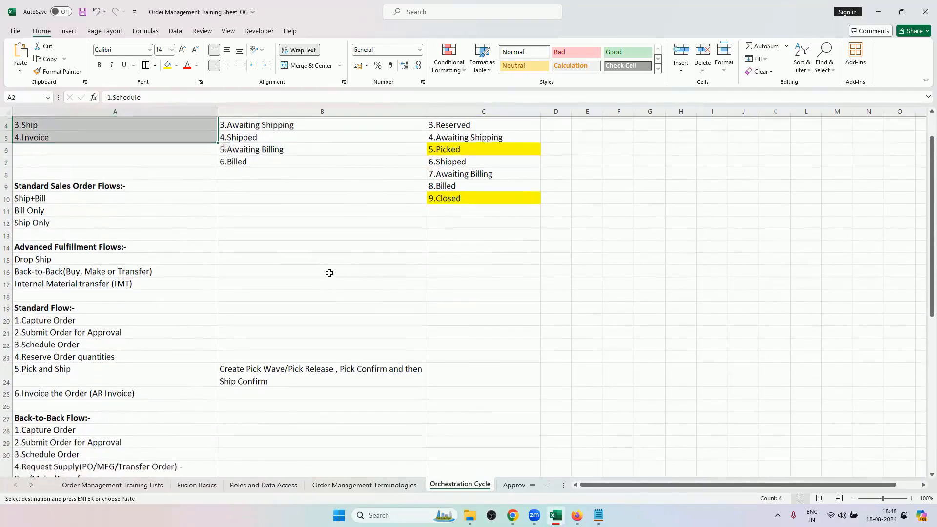
left_click(512, 516)
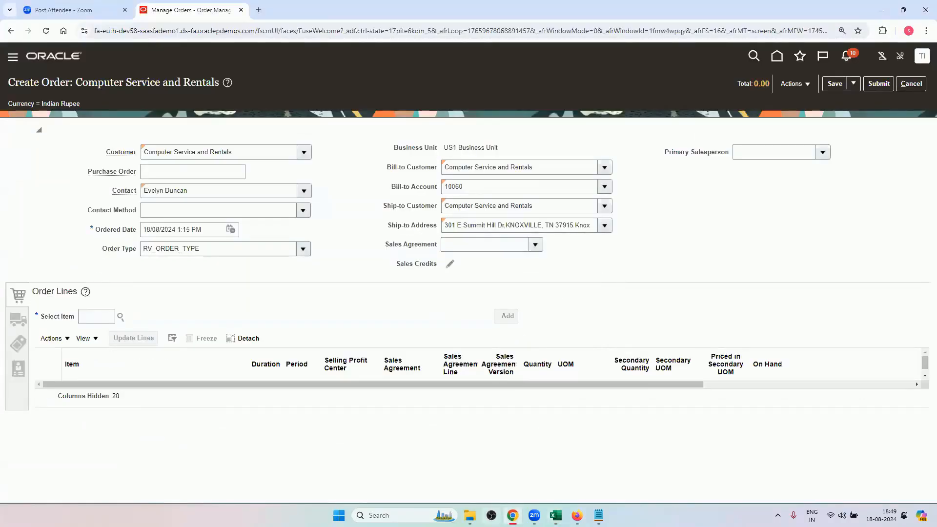
left_click(512, 515)
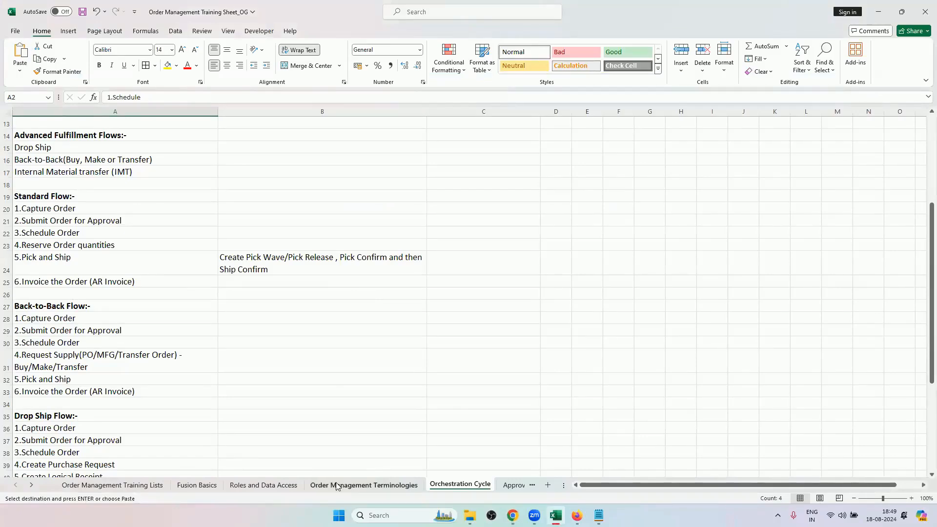
Look through the workbook's sheets from Approvals to Pick and Ship, and return to the Transformation Rules sheet.
left_click(504, 486)
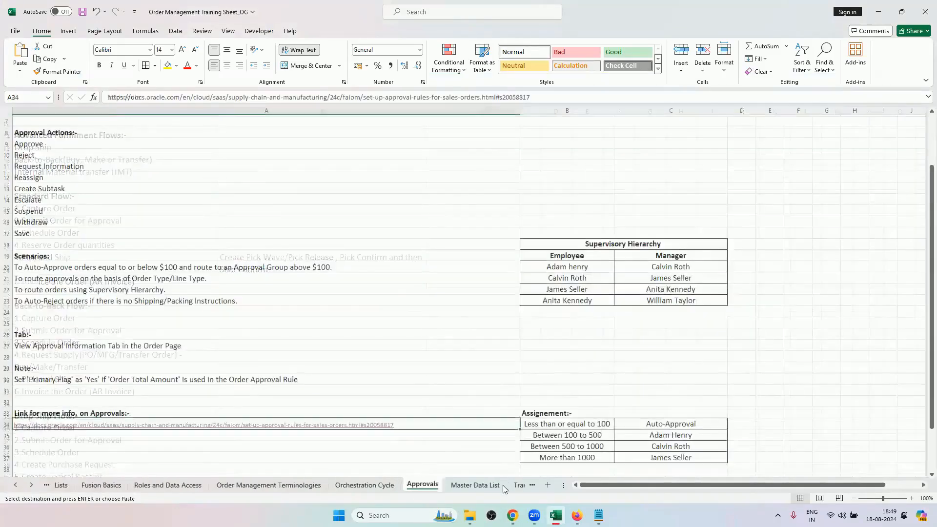
left_click(512, 486)
left_click(528, 490)
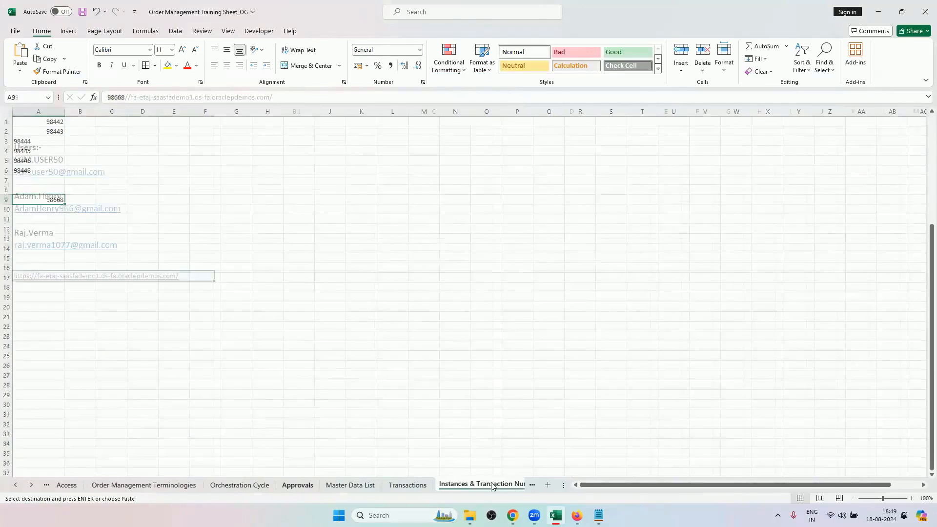
left_click(528, 488)
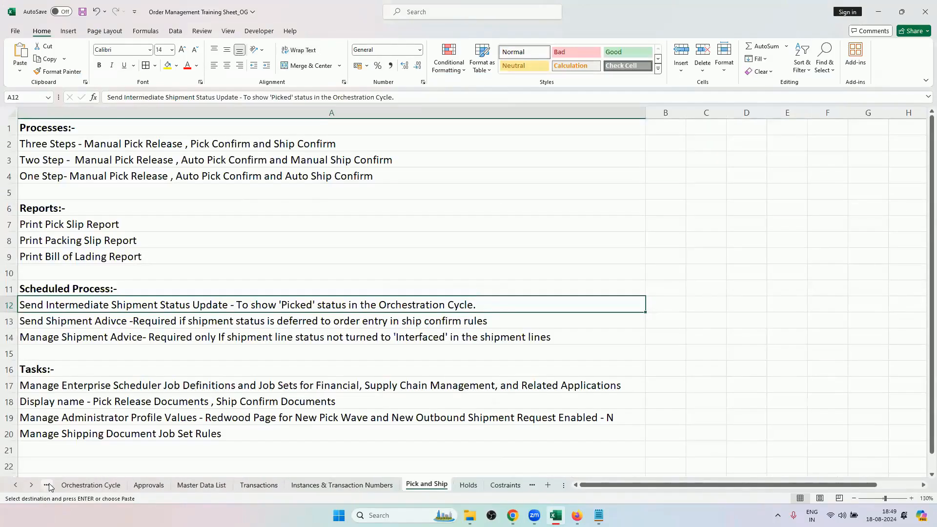
left_click(31, 485)
left_click(31, 485)
left_click(31, 485)
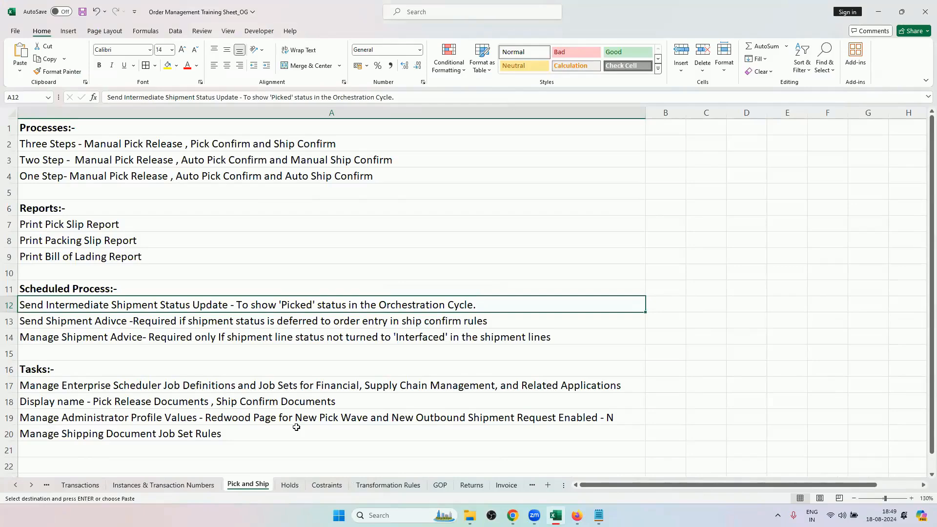
left_click(407, 485)
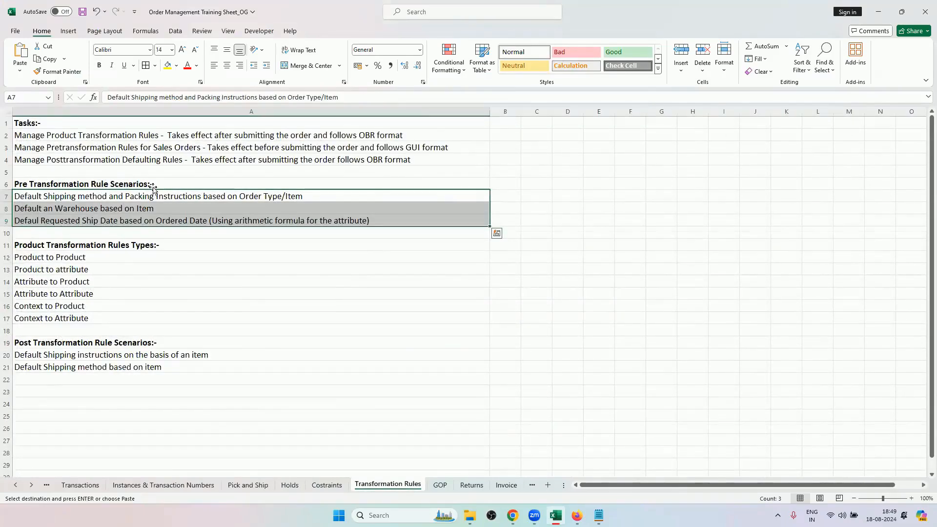
Reopen the Orchestration Cycle sheet and review the four cycle stages in cells A2:A5.
left_click(15, 484)
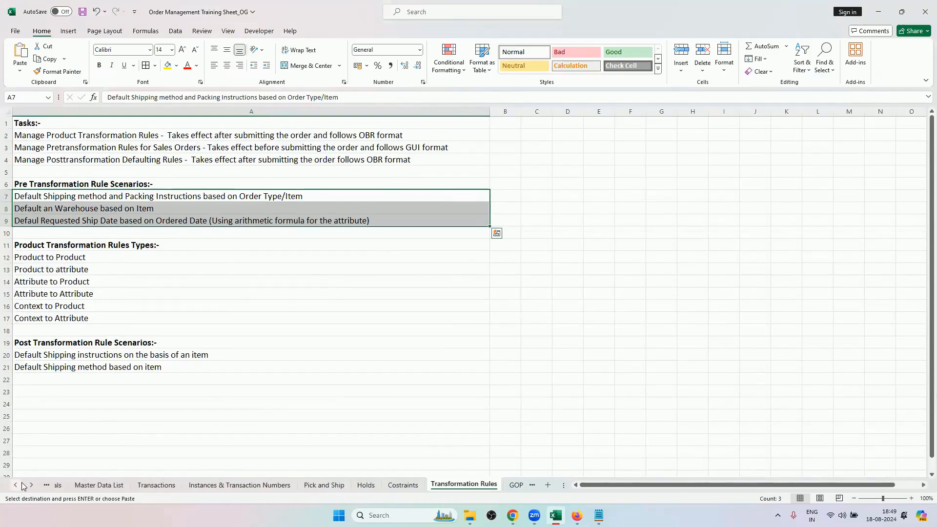
left_click(22, 485)
left_click(22, 484)
left_click(21, 484)
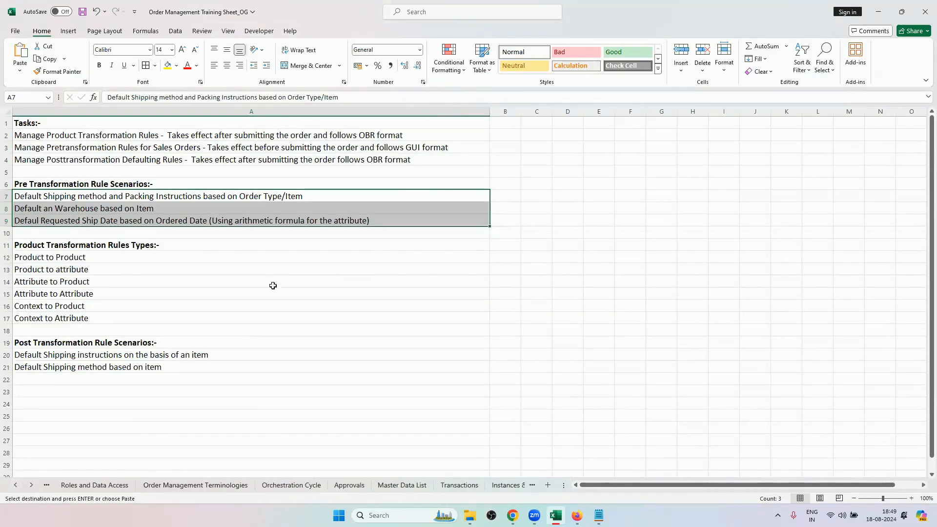
left_click(221, 486)
left_click(291, 485)
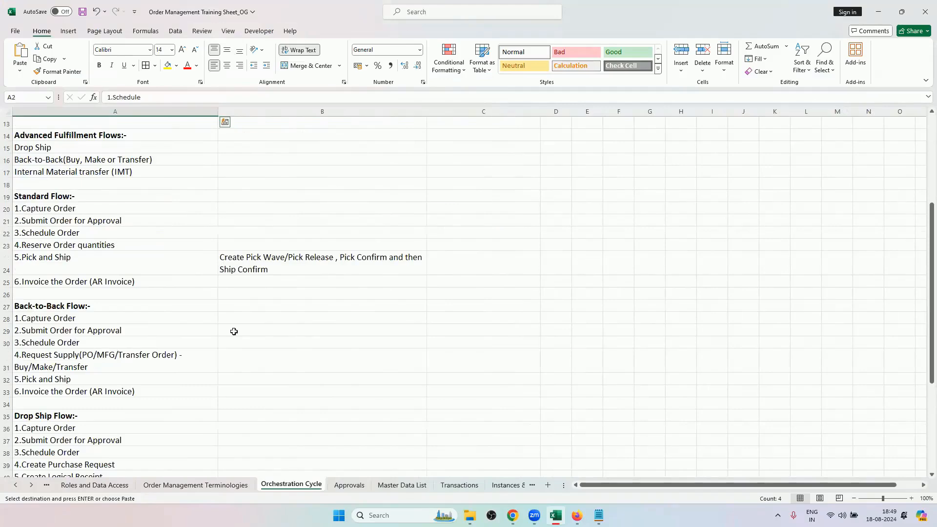
scroll(240, 342, "up", 4)
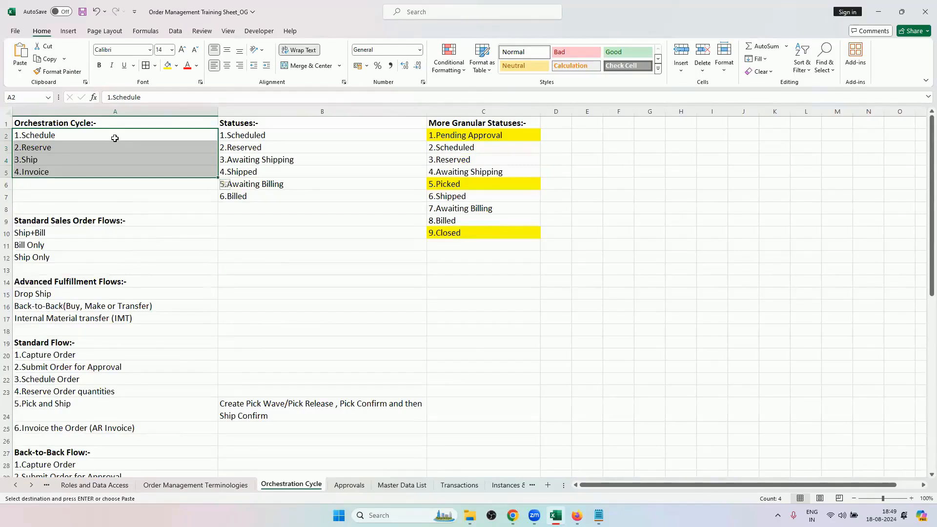
left_click_drag(115, 136, 116, 172)
Switch to Chrome, discard the unsaved order and start a new one for customer Computer Service and Rentals.
left_click(512, 515)
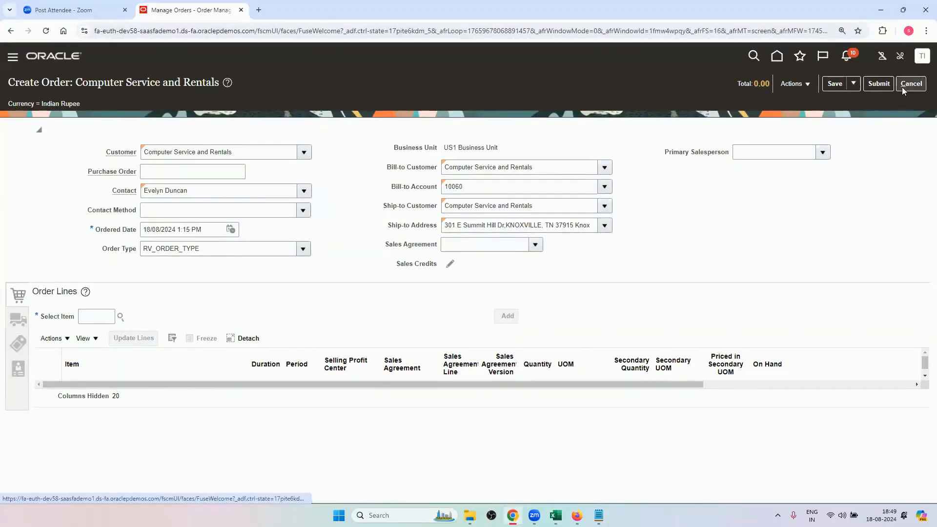
left_click(903, 88)
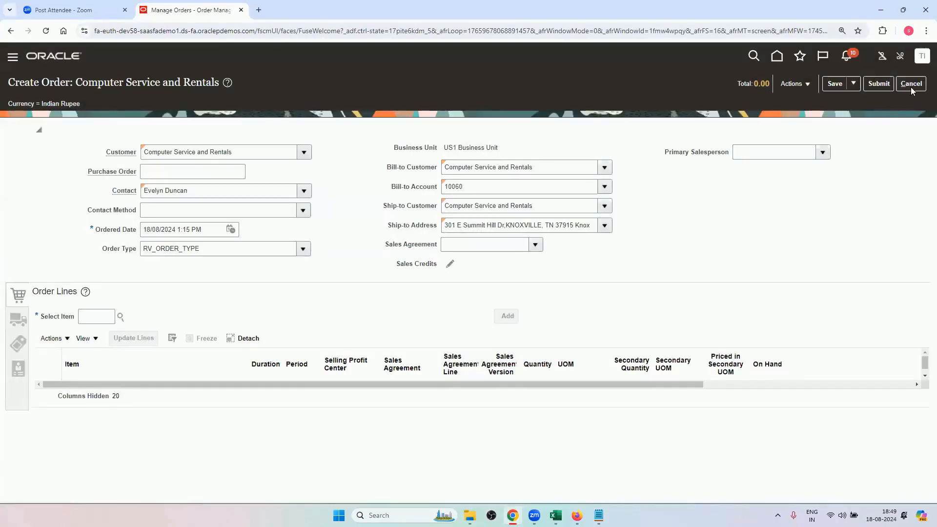
left_click(910, 87)
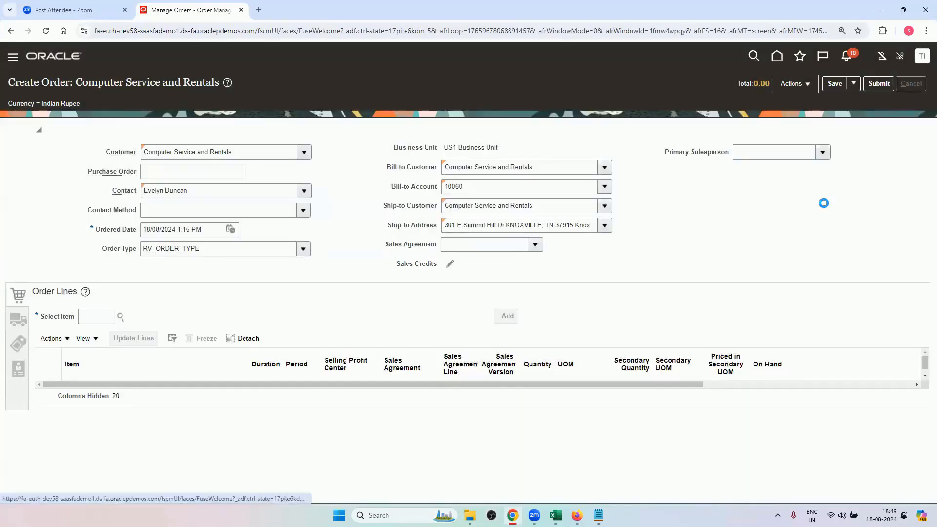
left_click(590, 288)
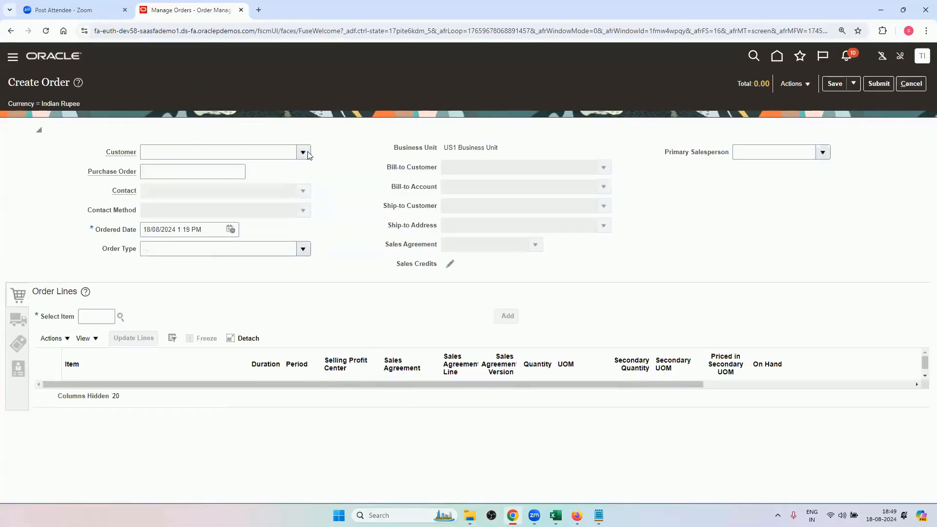
left_click(307, 152)
left_click(280, 183)
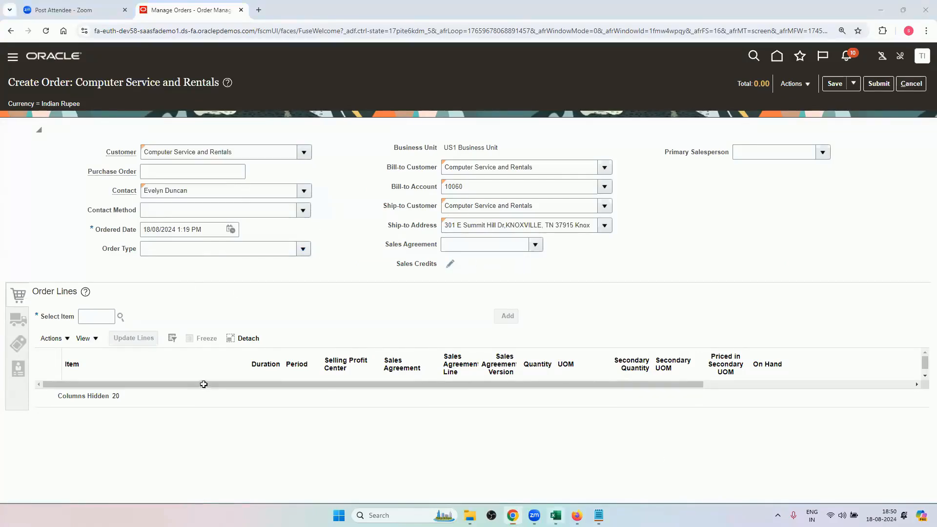
Copy item AS6647331 from the workbook's Master Data List sheet and add it to the new order's lines in Chrome.
key("alt+Tab")
left_click(405, 485)
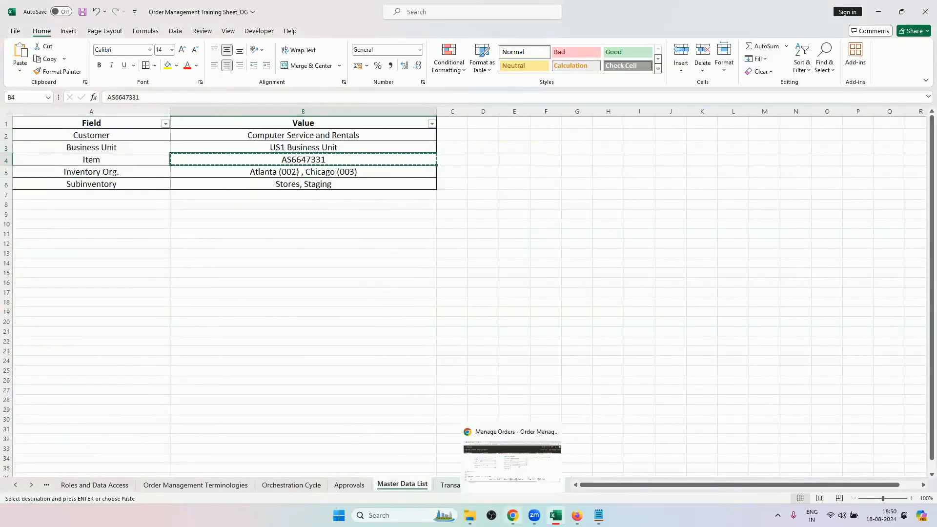
left_click(512, 515)
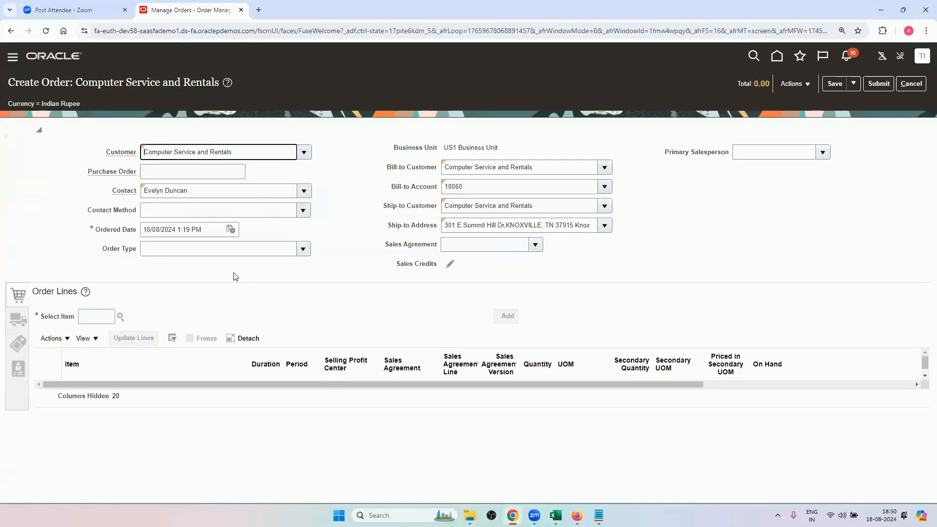
left_click(87, 316)
type("AS664733")
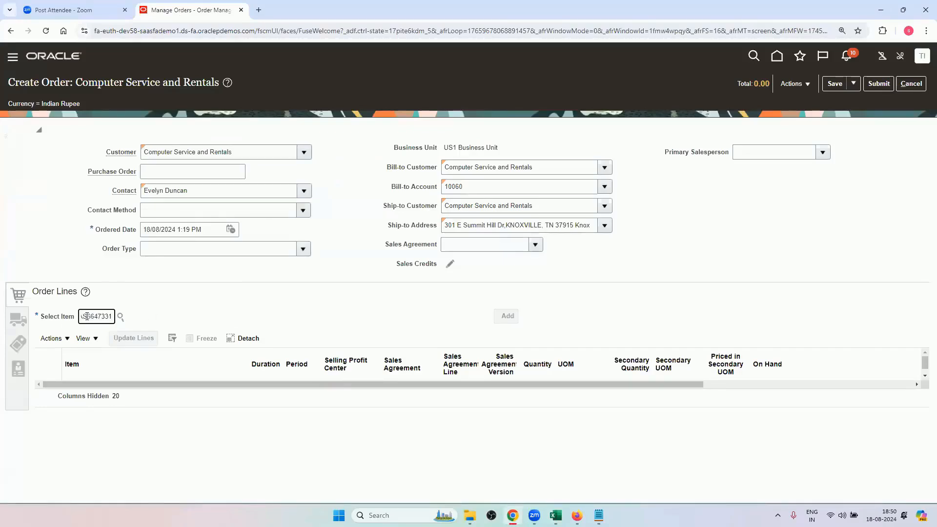
key("Tab")
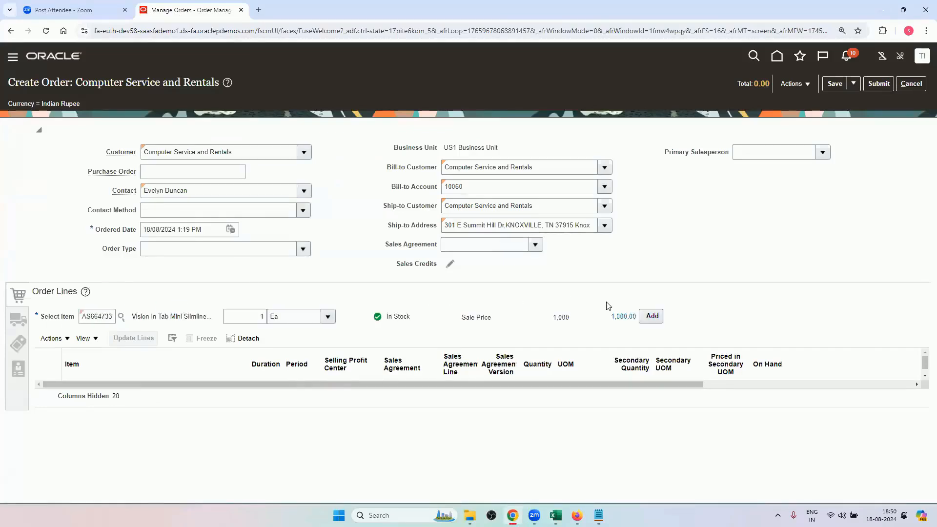
left_click(652, 316)
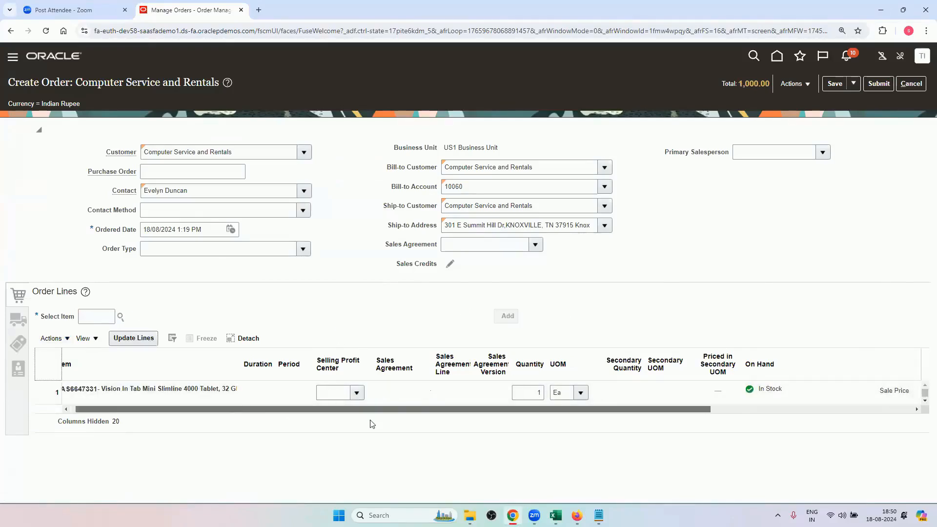
In the order's shipment details, set the requested date to 21/08/2024 1:19 PM.
left_click(16, 321)
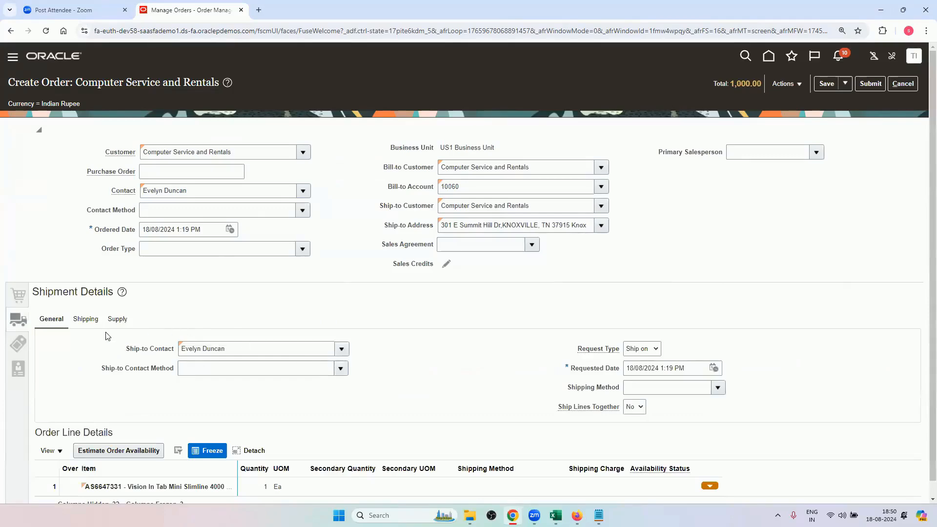
left_click(714, 369)
left_click(786, 275)
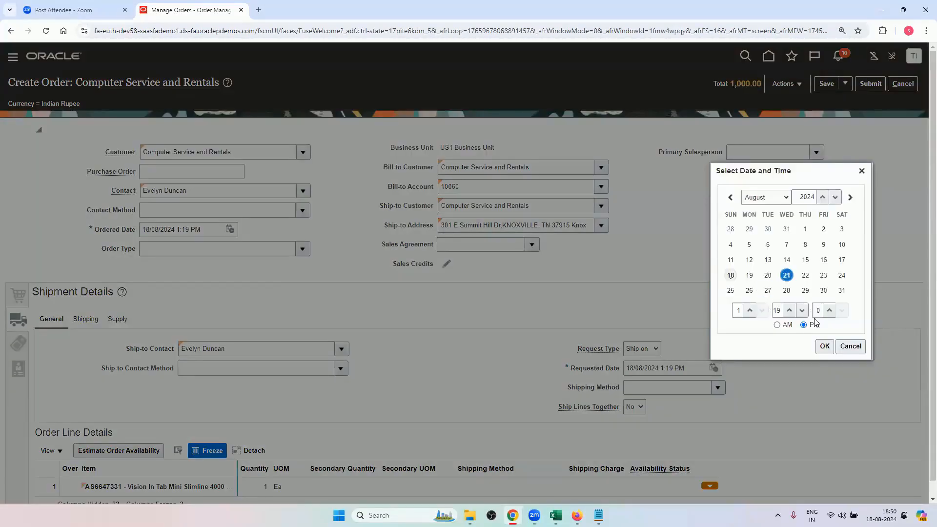
left_click(824, 346)
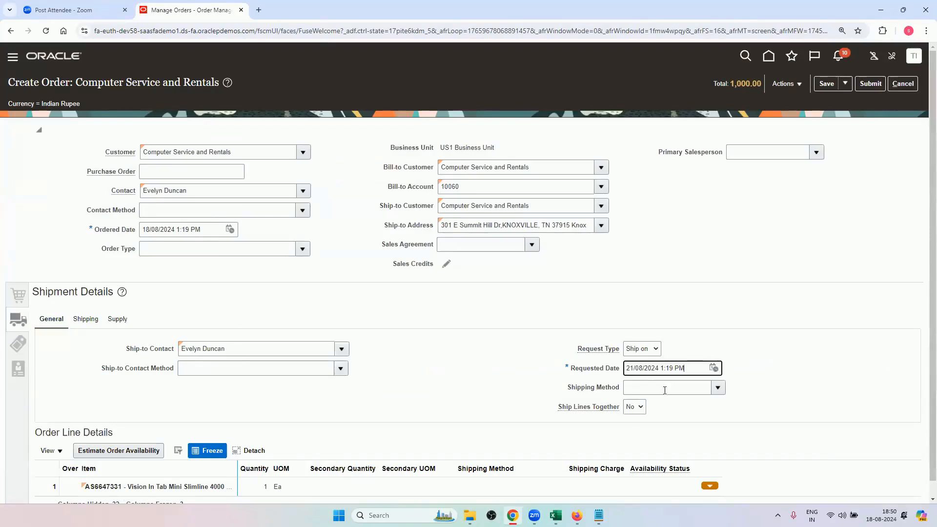
Search the shipping methods for carrier DHL and assign DHL Air Next day air to the order.
left_click(718, 387)
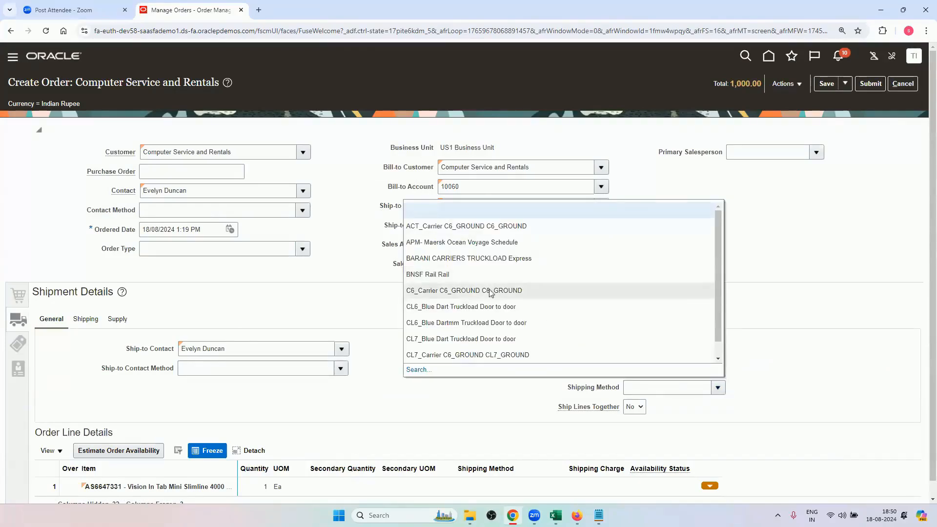
scroll(488, 291, "down", 3)
scroll(488, 291, "up", 1)
scroll(488, 292, "up", 1)
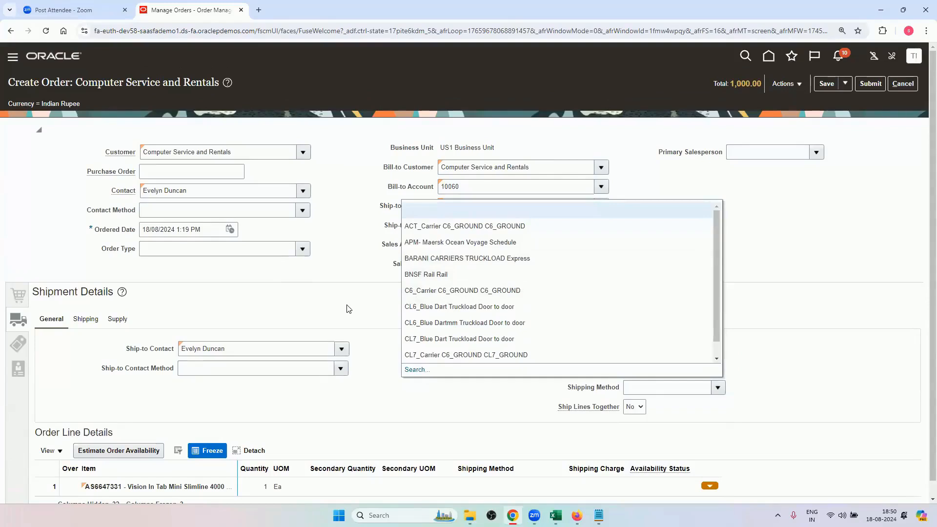
left_click(414, 370)
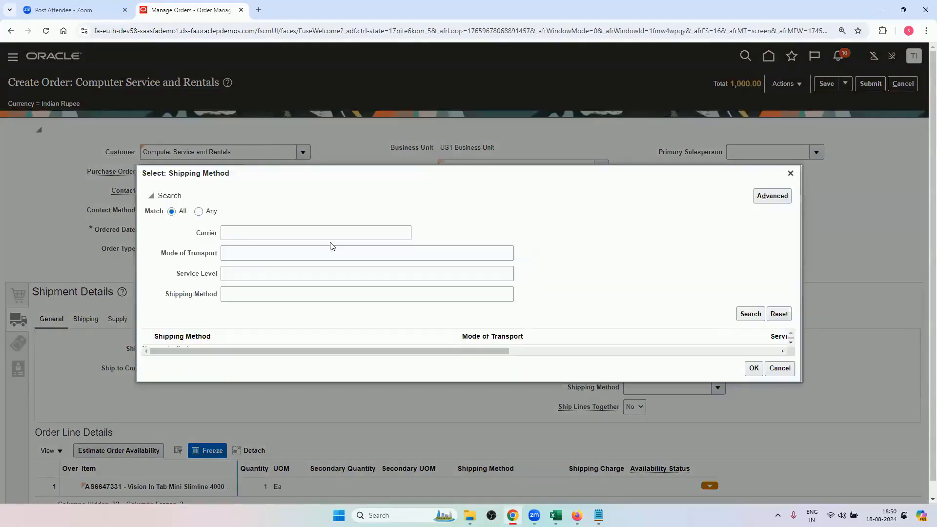
left_click(331, 238)
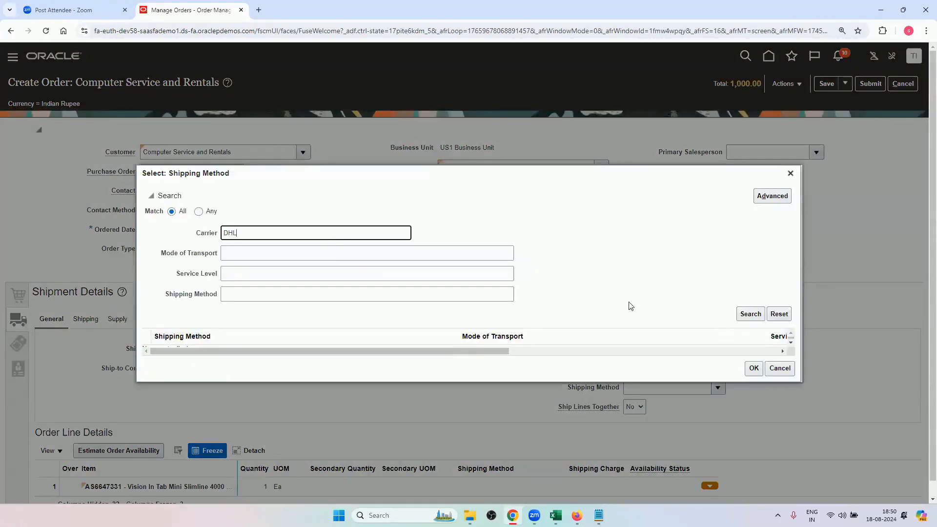
left_click(750, 314)
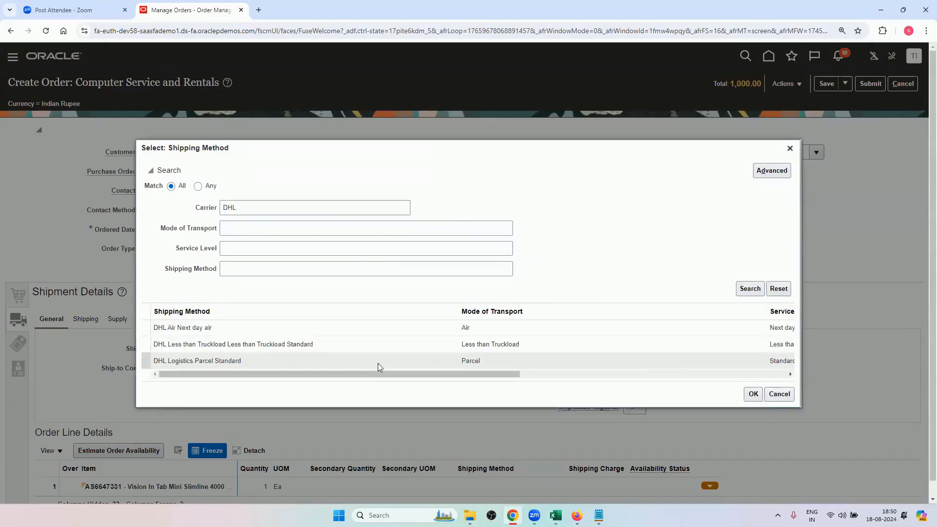
left_click(376, 330)
left_click(753, 393)
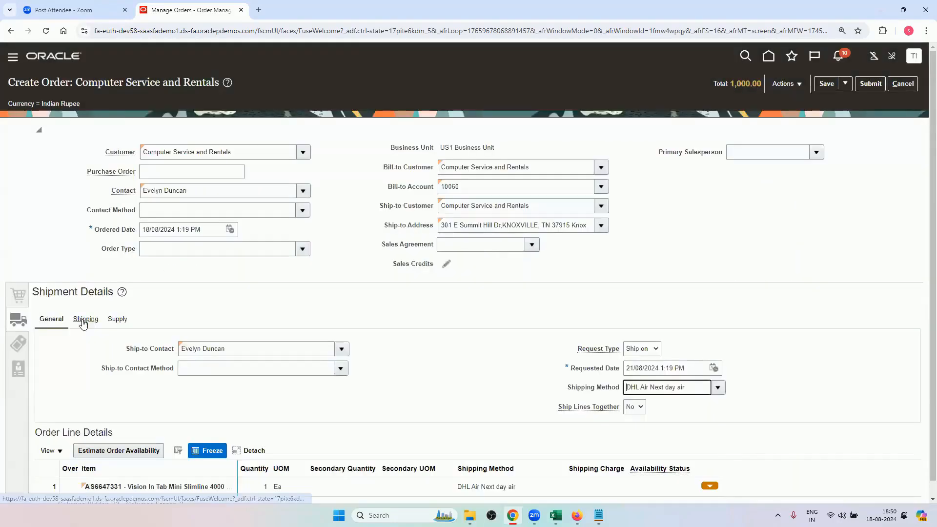
Set the order's supply warehouse to 002 - Atlanta.
left_click(85, 319)
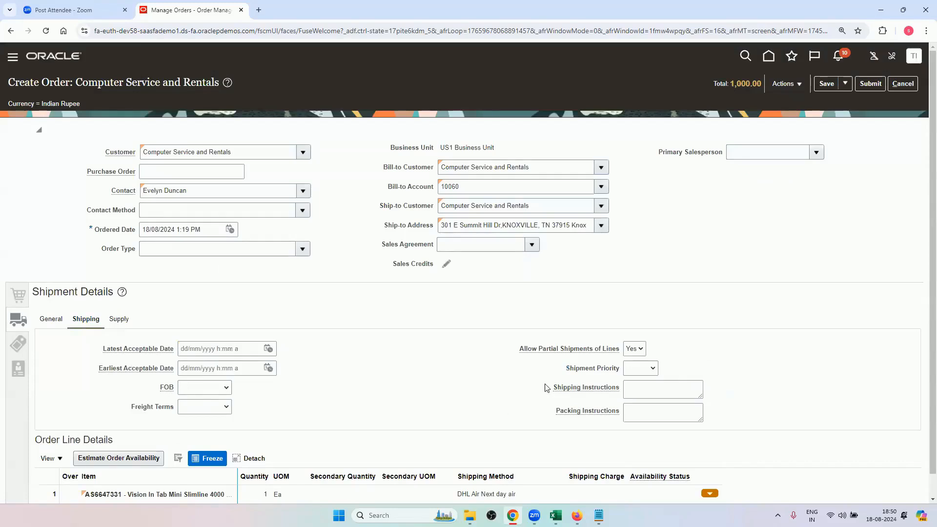
left_click(117, 319)
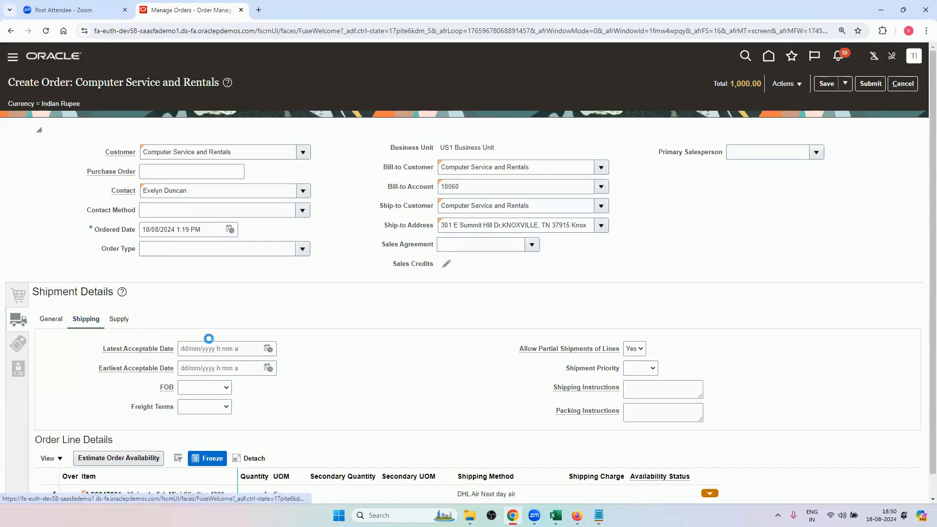
left_click(318, 351)
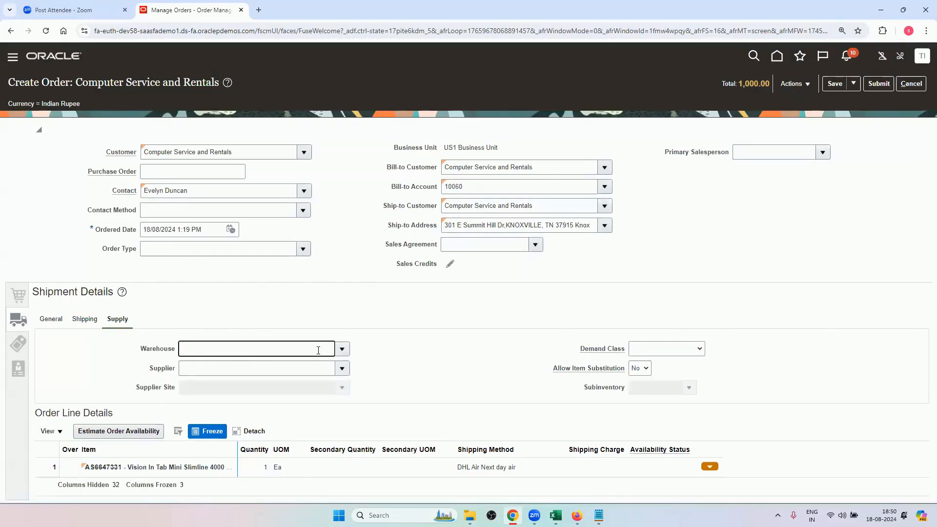
type("002")
key("Tab")
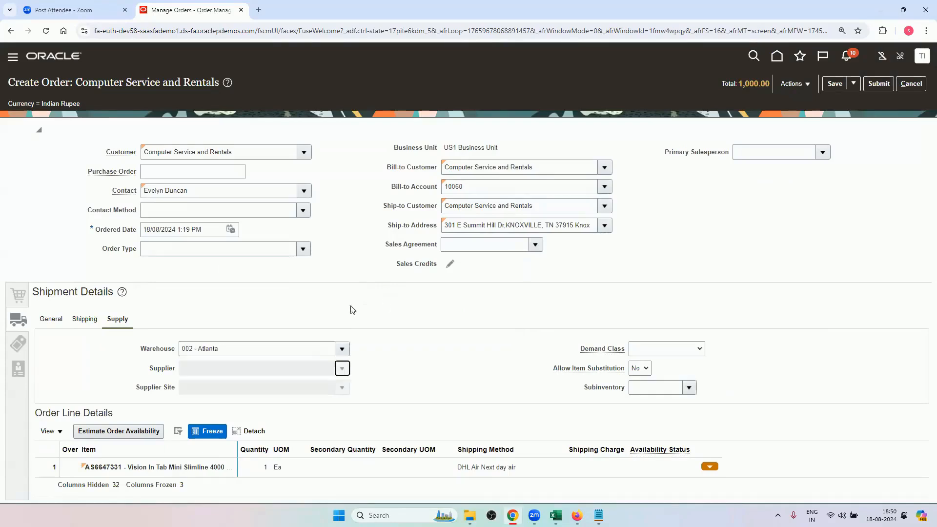
Review the order's shipping, general shipment and billing details, and return to the order lines.
left_click(78, 321)
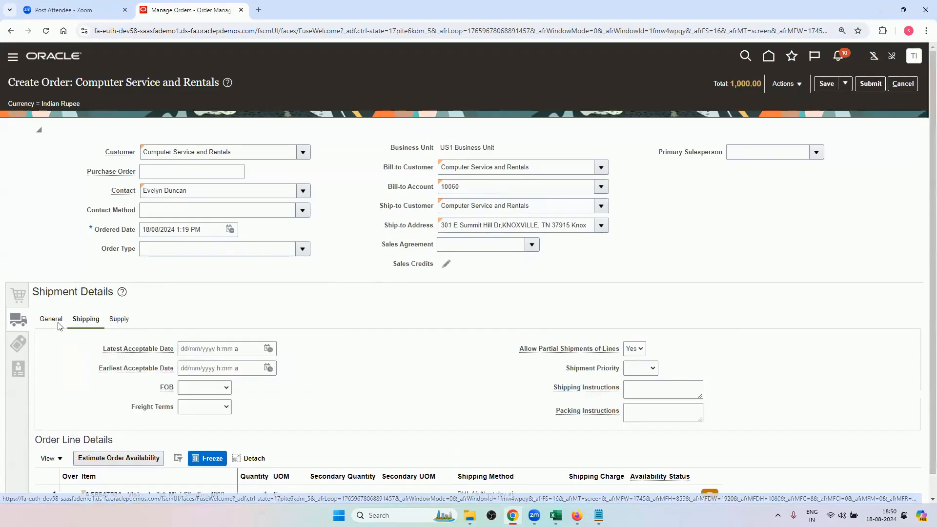
left_click(53, 319)
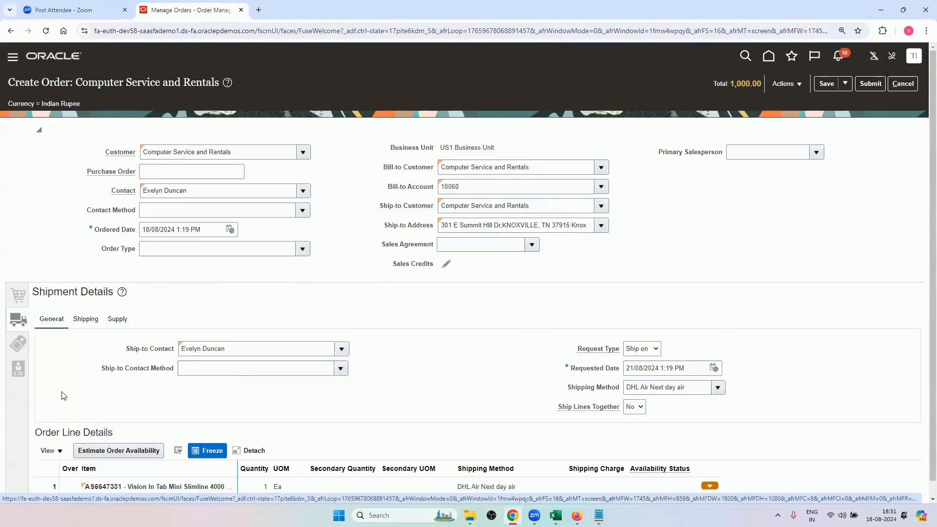
left_click(18, 328)
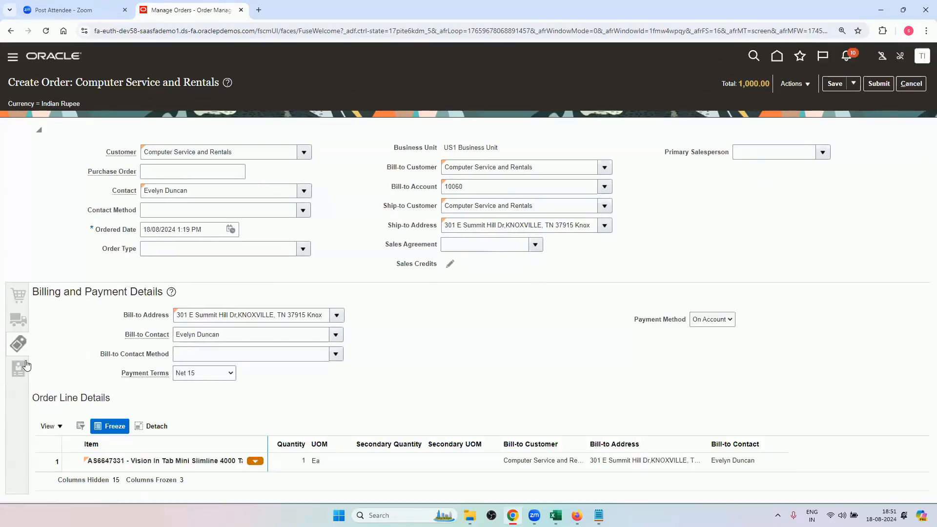
left_click(21, 373)
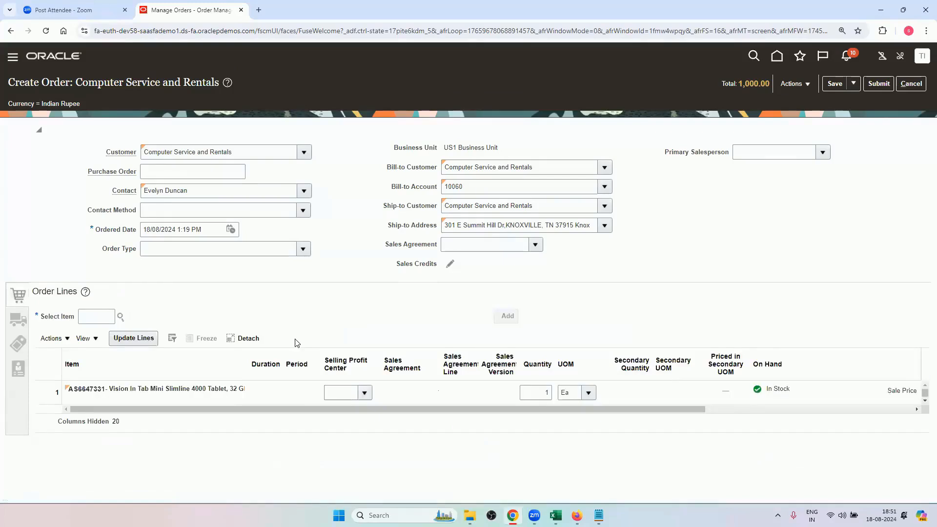
left_click_drag(448, 412, 418, 417)
Check the Orders setup tasks in Firefox and look up the approval parameter in cell A5 of the workbook's Approvals sheet.
left_click(577, 515)
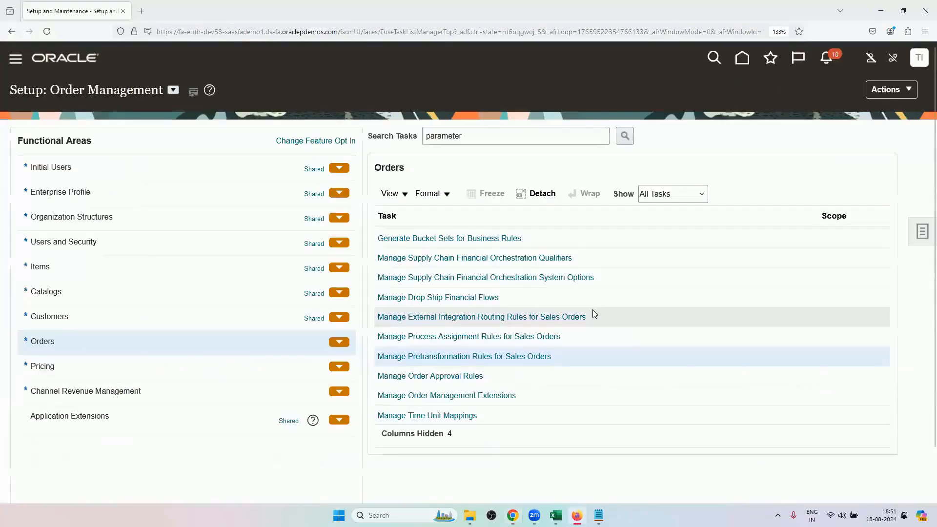
scroll(473, 376, "down", 1)
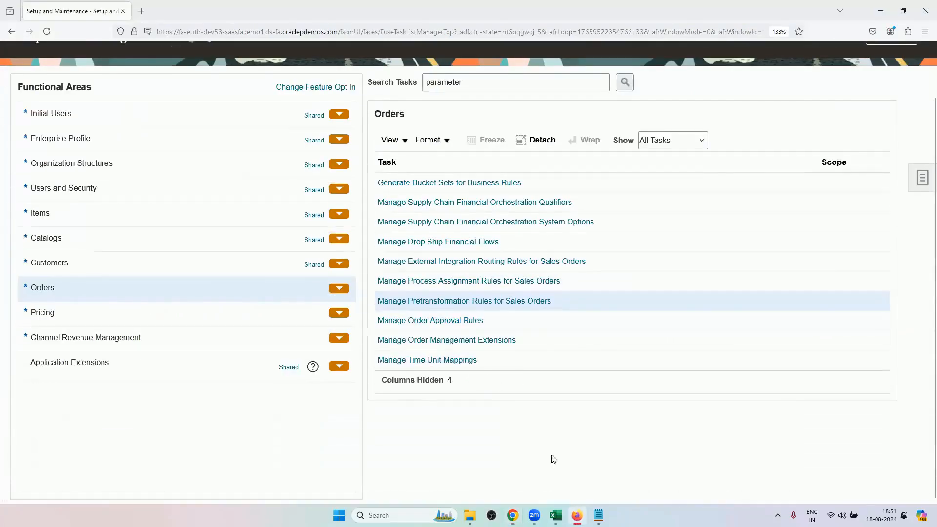
left_click(556, 516)
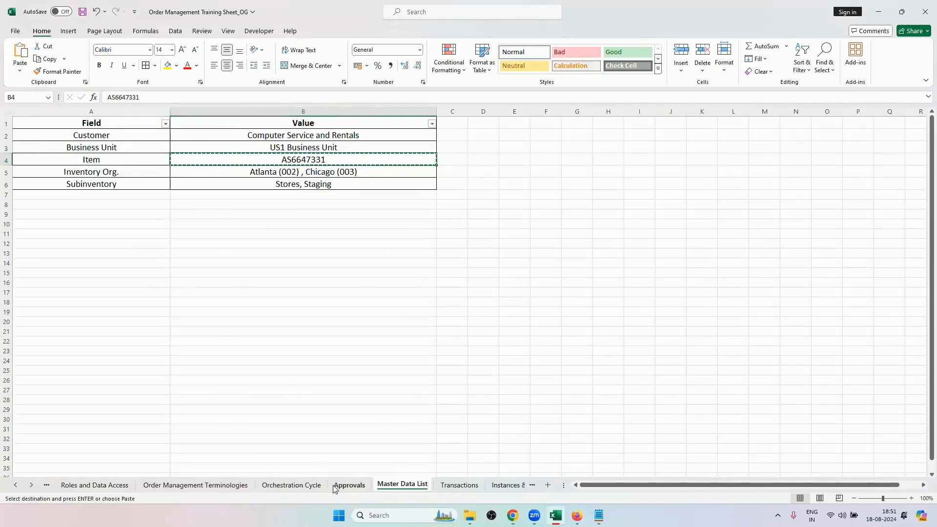
left_click(348, 484)
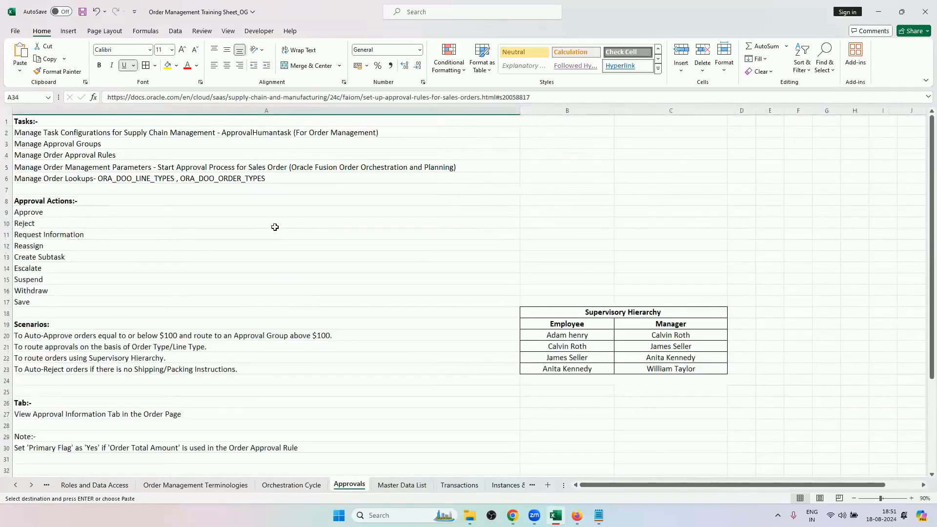
left_click(145, 167)
Switch to Firefox, search the setup tasks for parameter and open Manage Order Management Parameters.
mouse_move(512, 516)
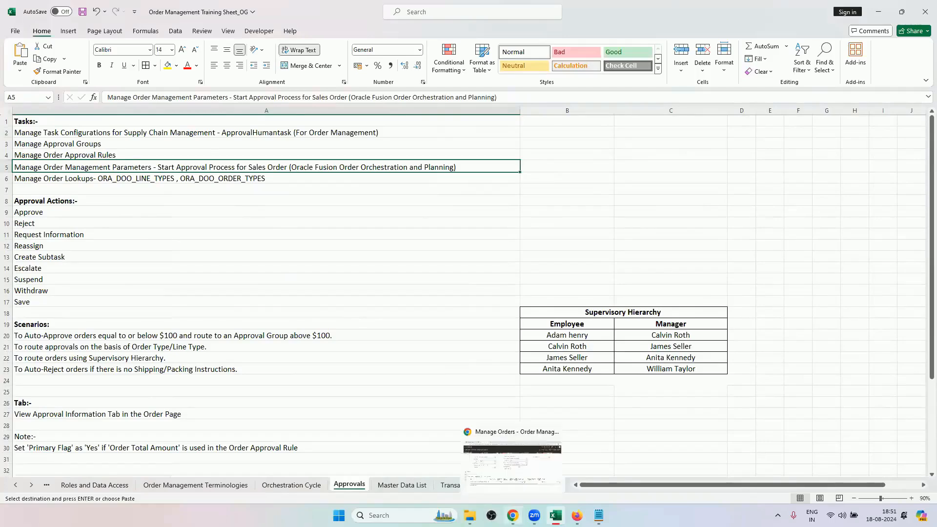
left_click(577, 516)
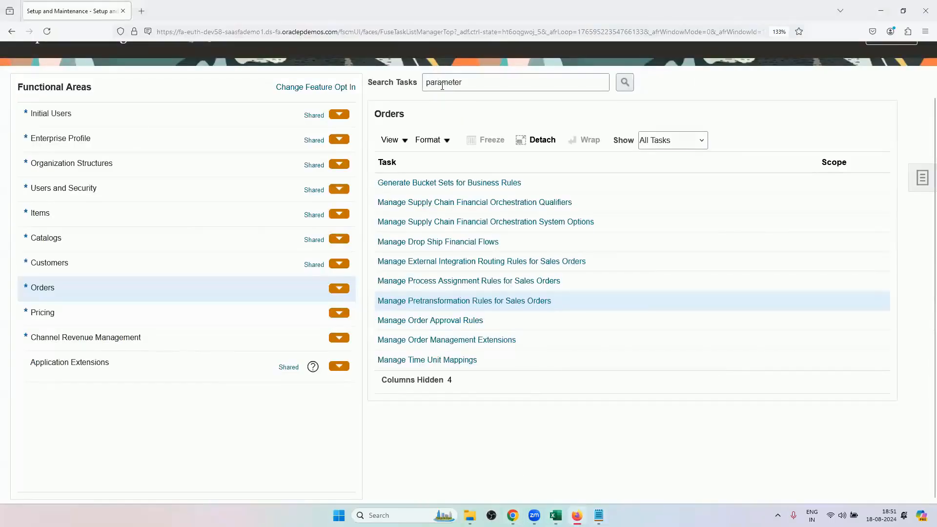
left_click(623, 89)
left_click(328, 271)
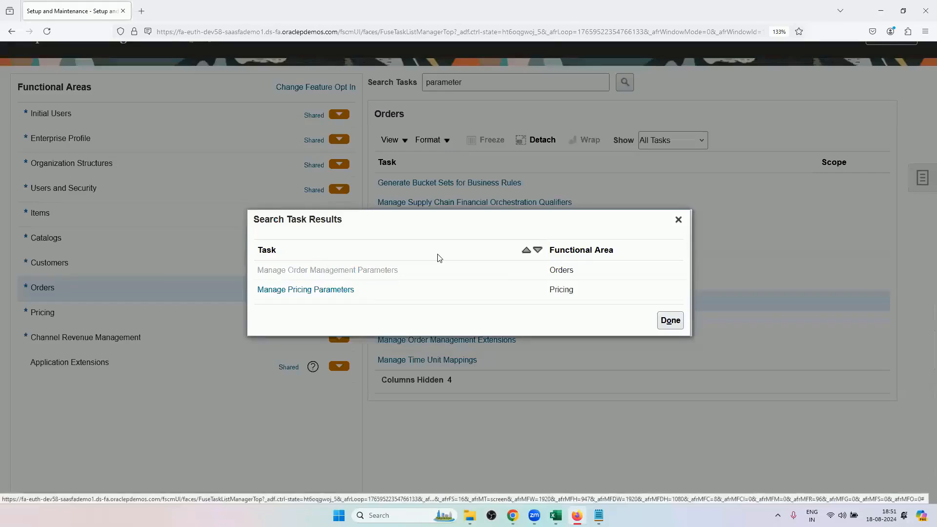
left_click(442, 184)
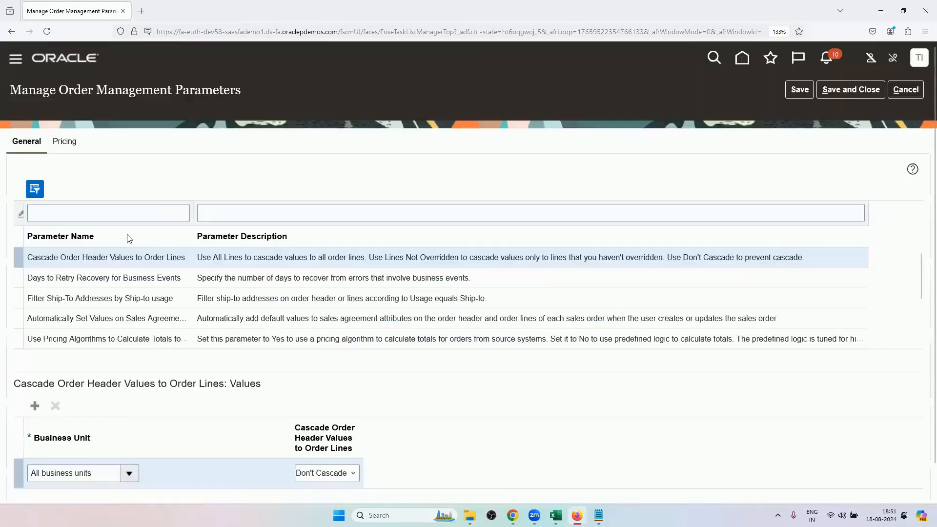
Filter the parameters by START and set Start Approval Process for Sales Orders to No for Oracle Fusion Order Orchestration And Planning.
left_click(130, 215)
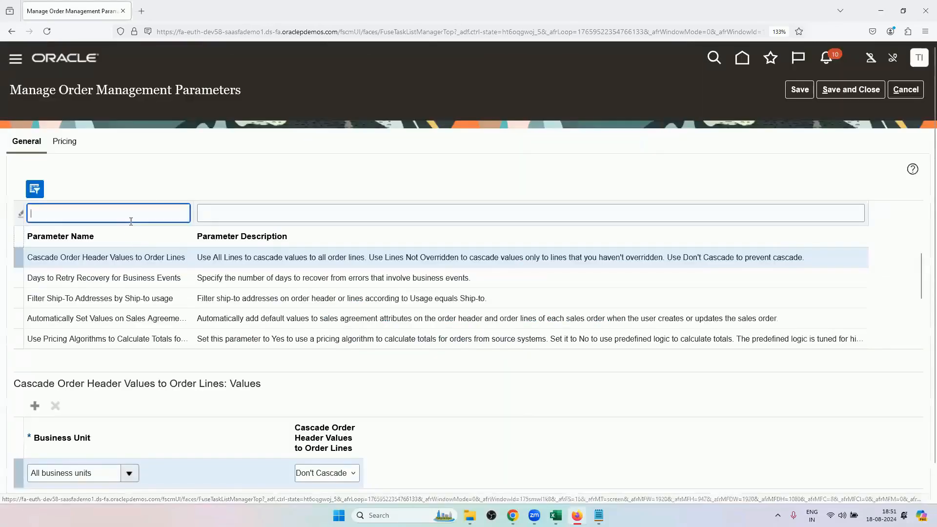
type("START")
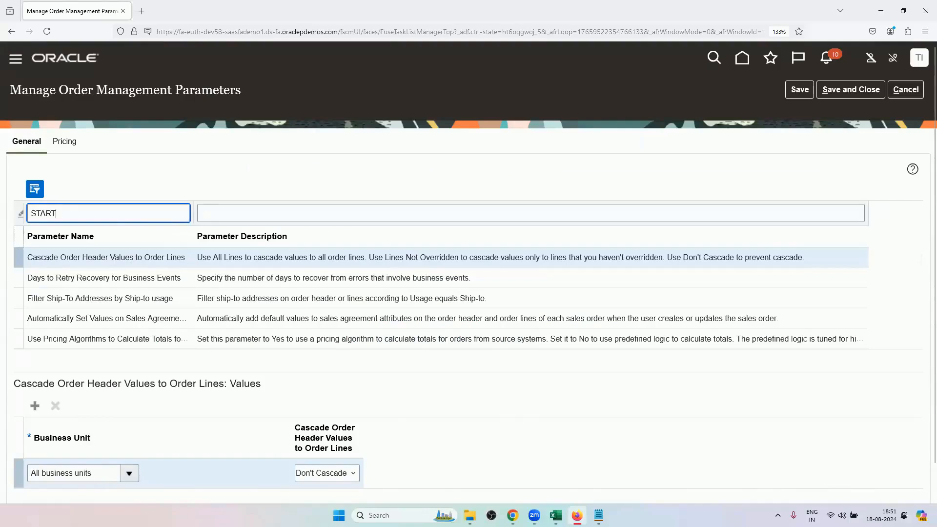
key("Return")
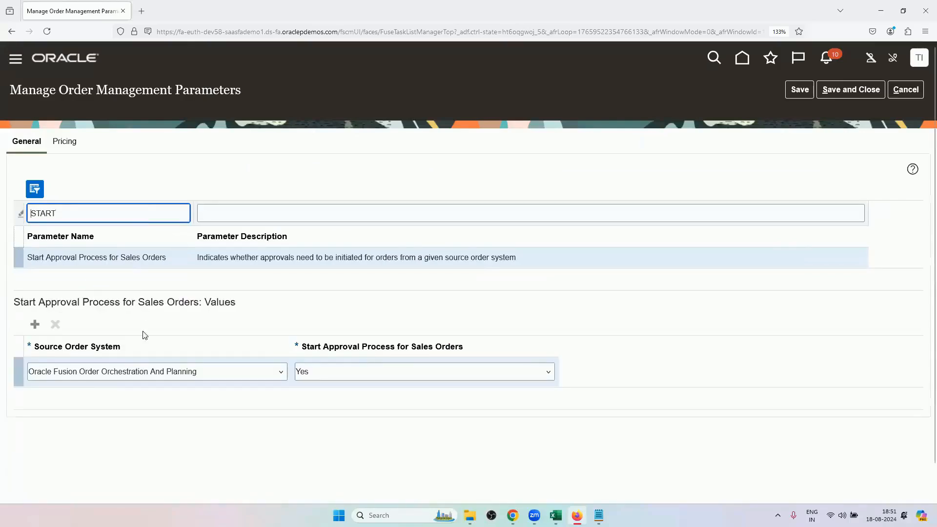
left_click(317, 380)
left_click(315, 390)
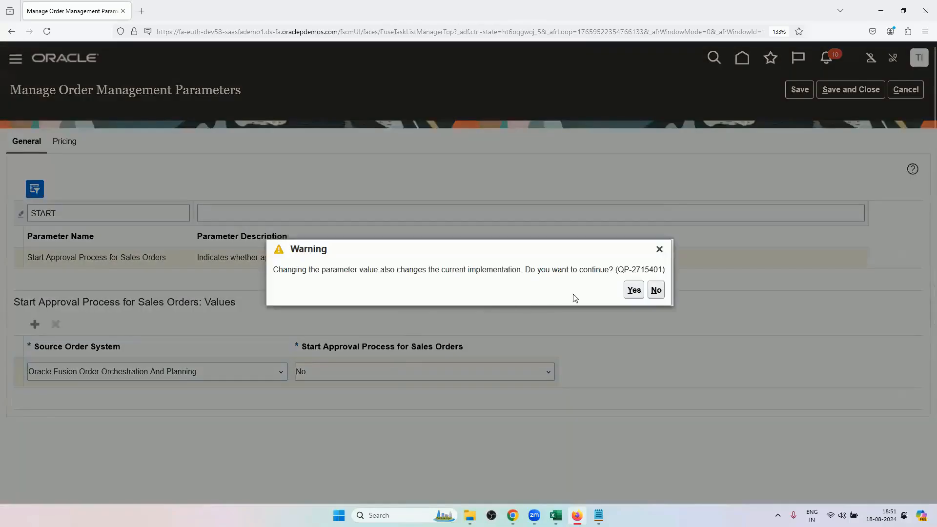
left_click(633, 290)
Save and close the order management parameters, switch to Chrome, submit the sales order and acknowledge the confirmation.
left_click(831, 91)
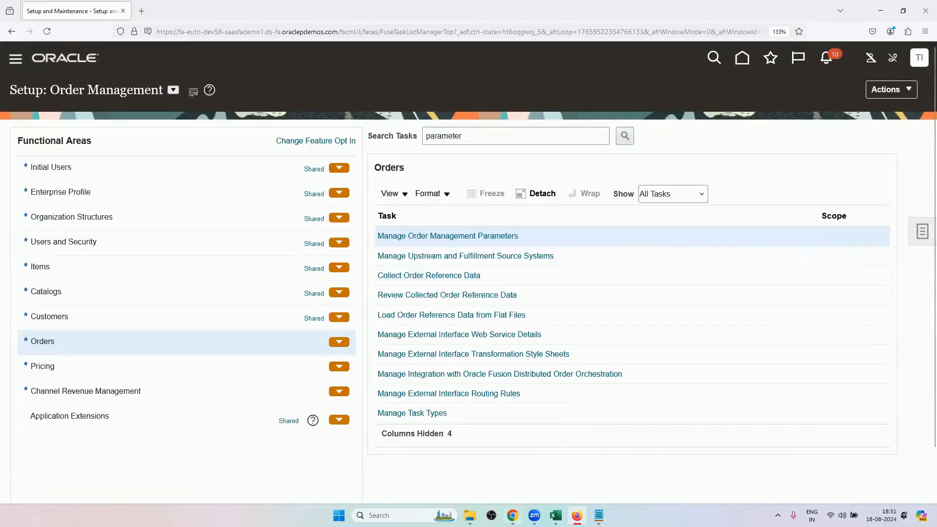
left_click(512, 515)
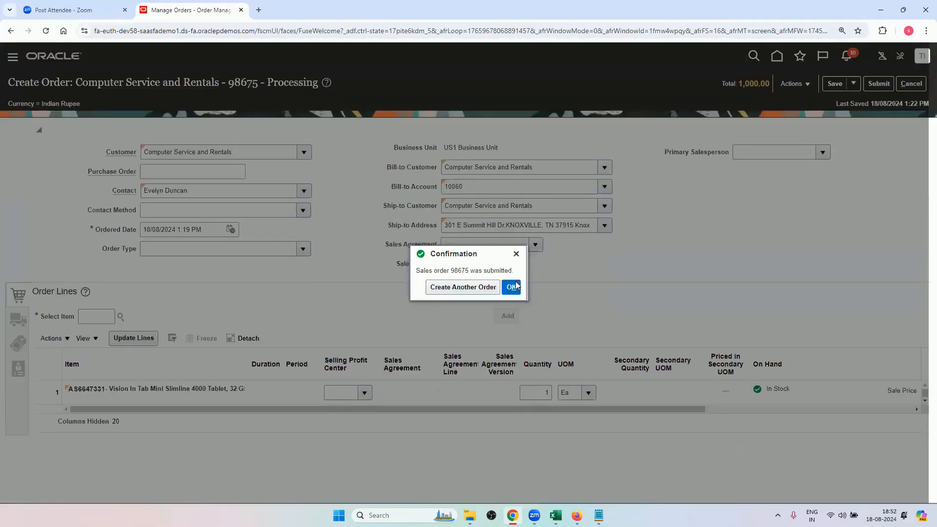
left_click(512, 287)
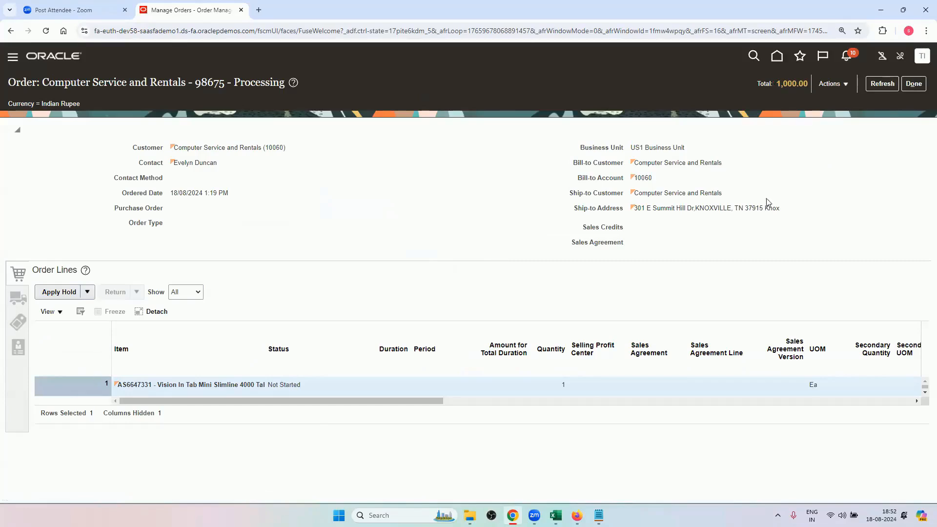
Switch the order to fulfillment view, widen the Orchestration Process Name column and open the fulfillment line's orchestration process.
left_click(832, 84)
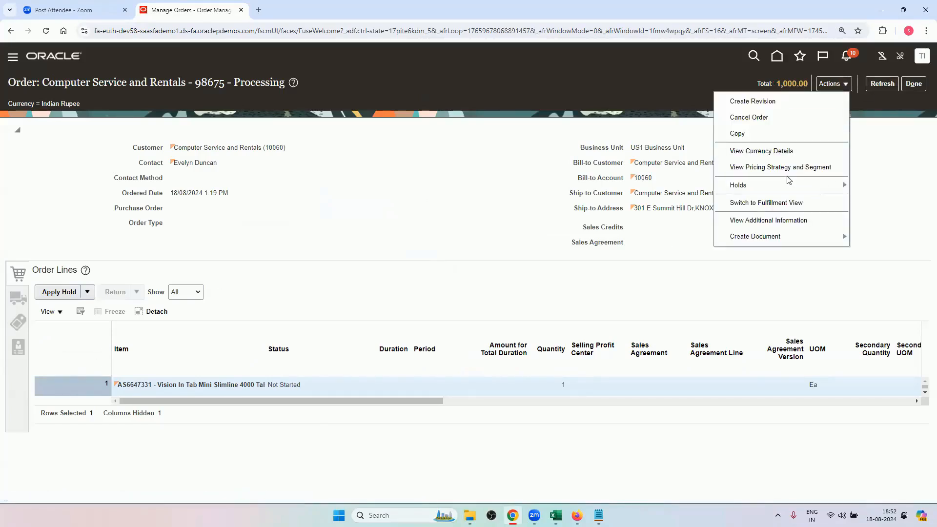
left_click(771, 202)
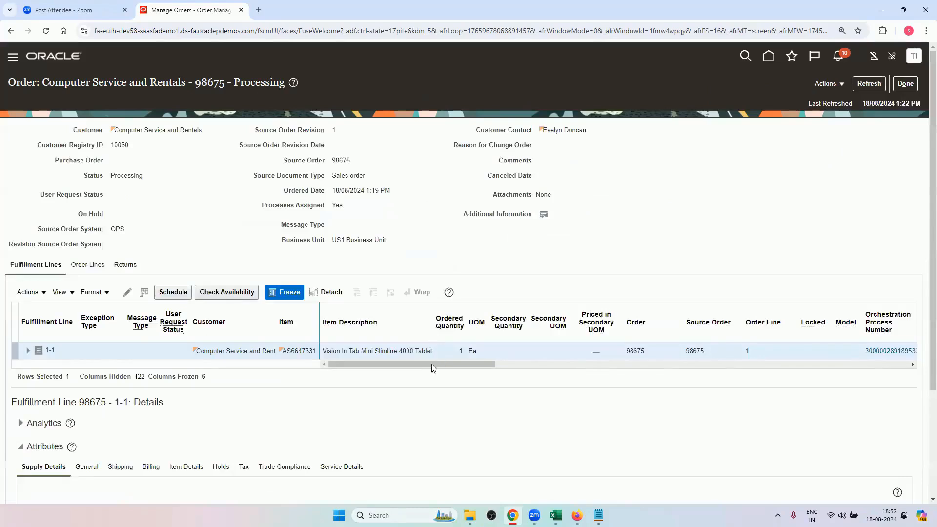
left_click_drag(433, 366, 523, 369)
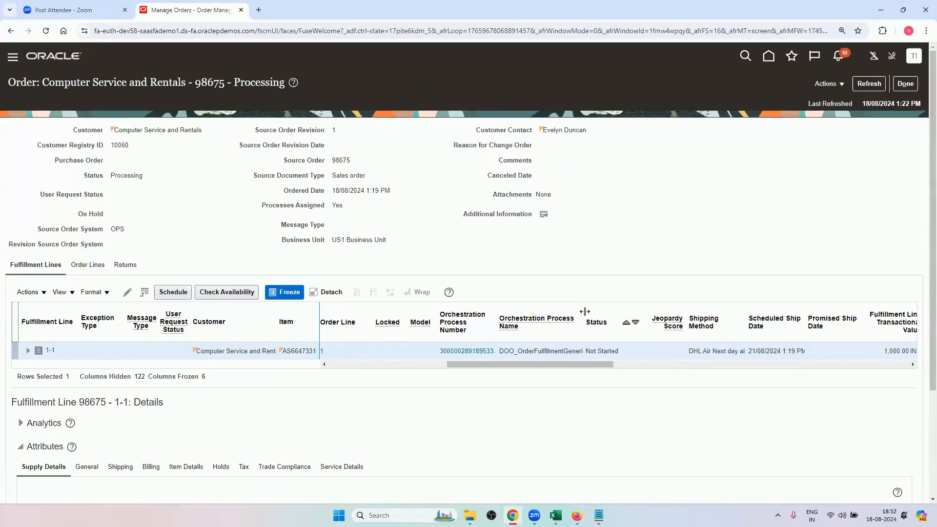
left_click_drag(584, 322, 626, 321)
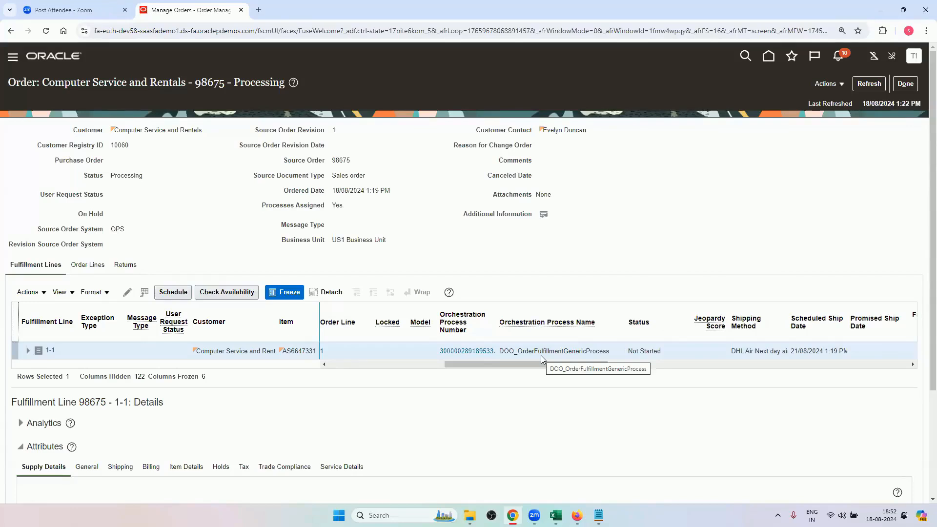
left_click(481, 352)
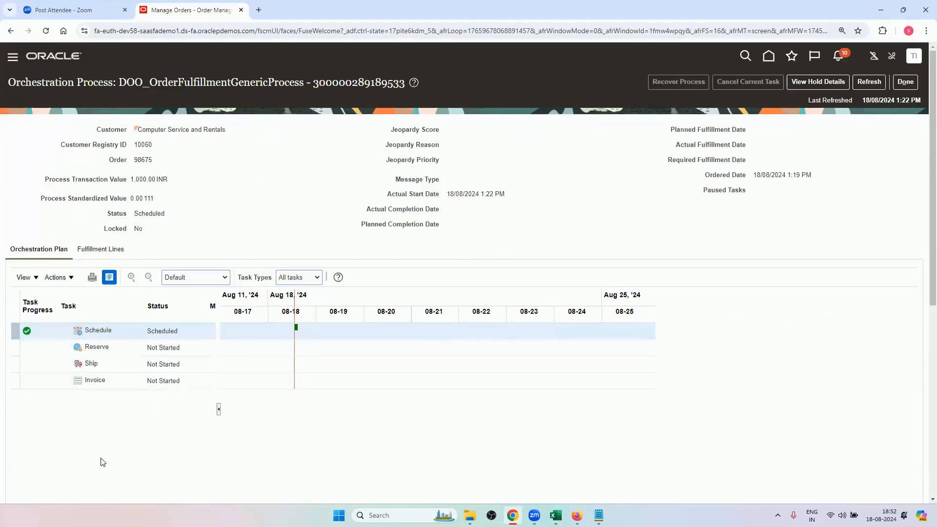
Compare the orchestration plan with the workbook's Orchestration Cycle sheet in Excel, then return to the order page in Chrome.
left_click(548, 510)
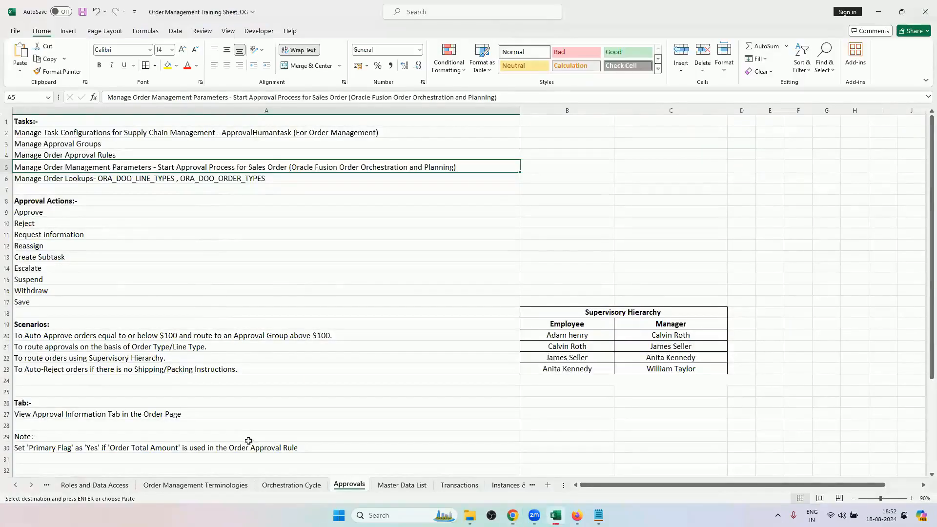
key("ctrl+Page_Up")
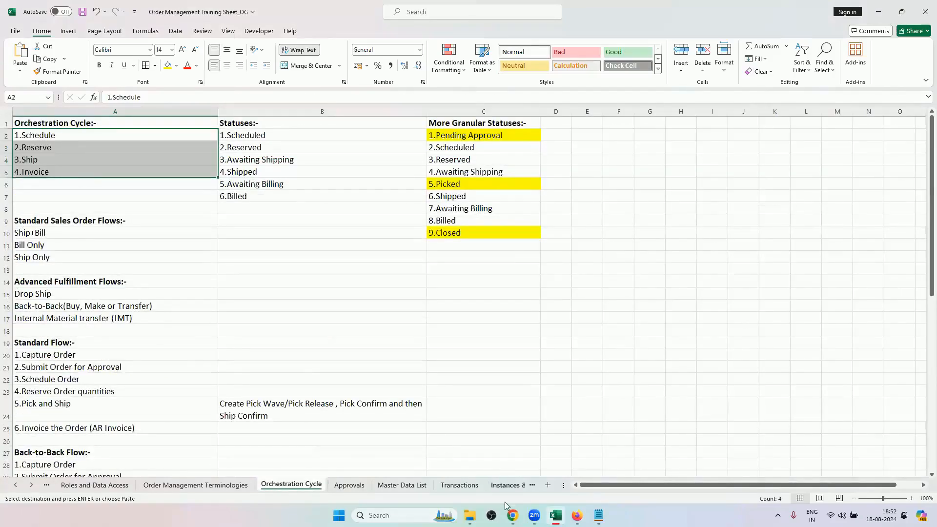
left_click(511, 515)
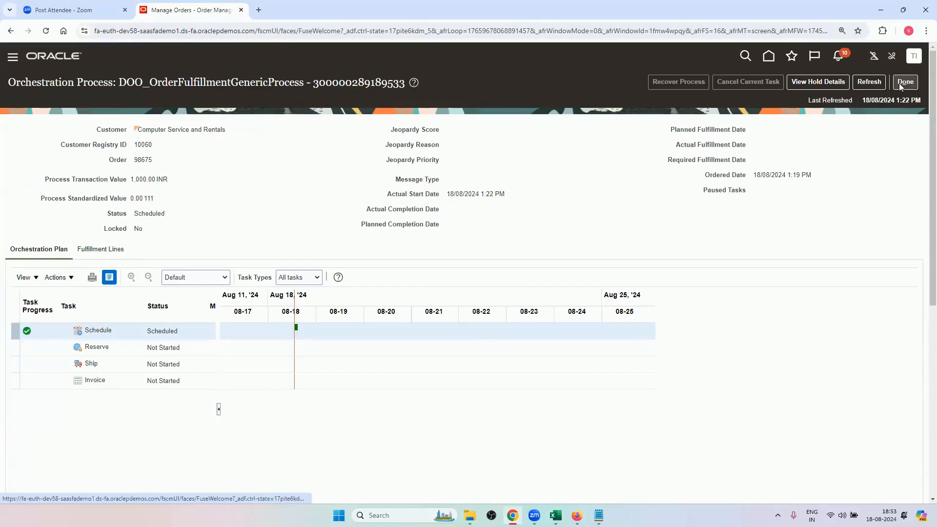
left_click(901, 84)
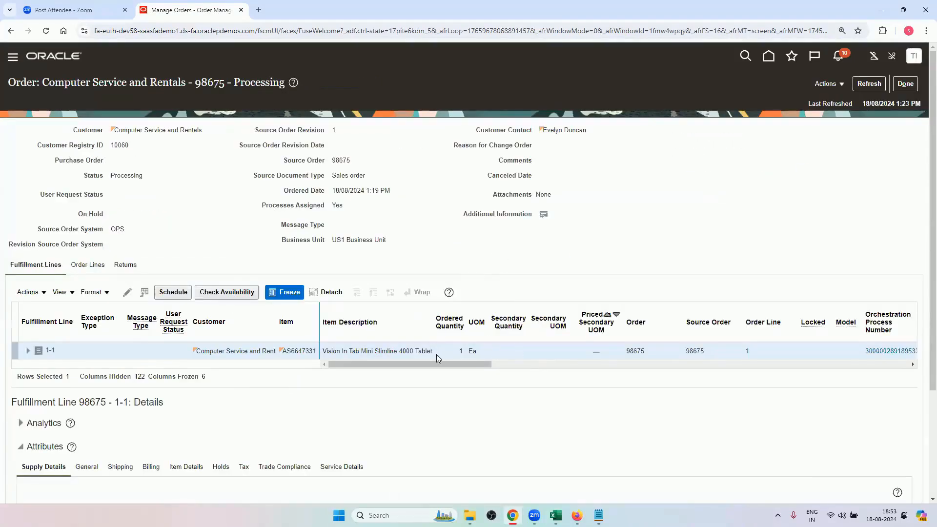
left_click(905, 83)
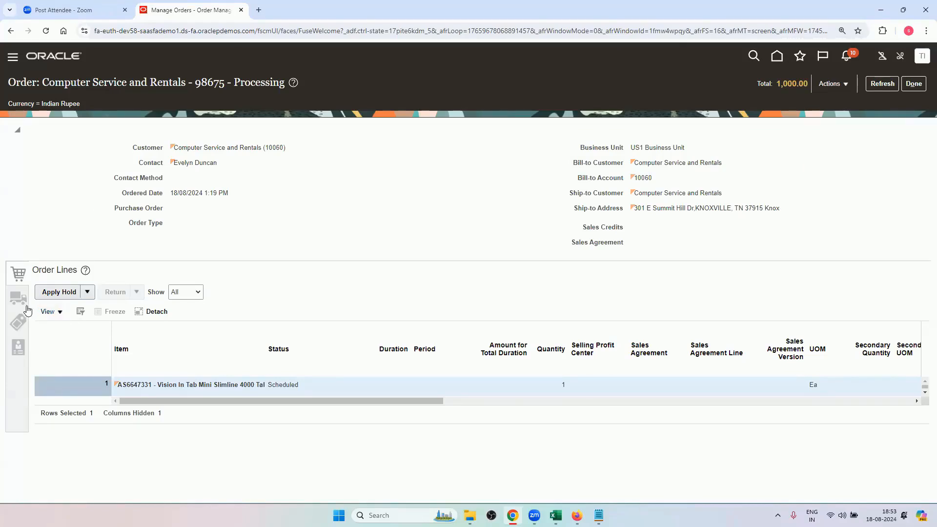
Reopen the order's fulfillment view and check the fulfillment line's orchestration process name and status.
left_click(832, 84)
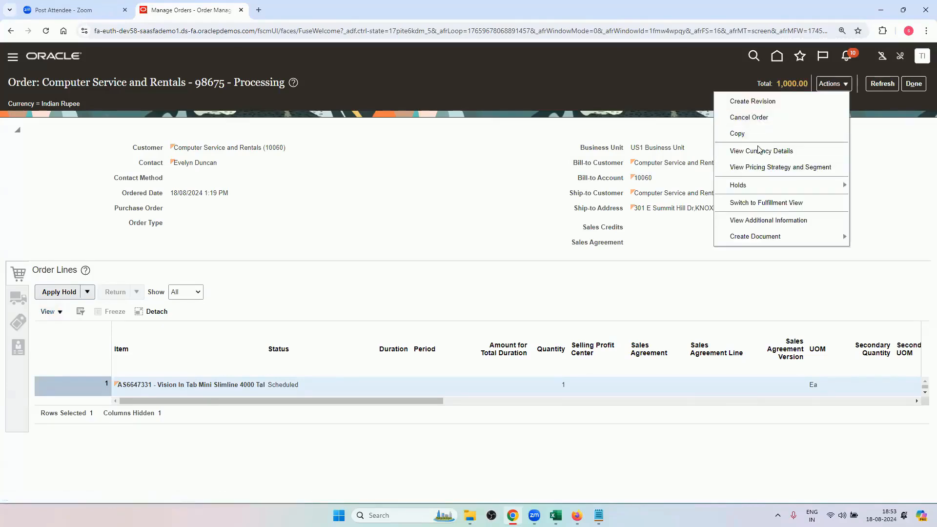
left_click(760, 203)
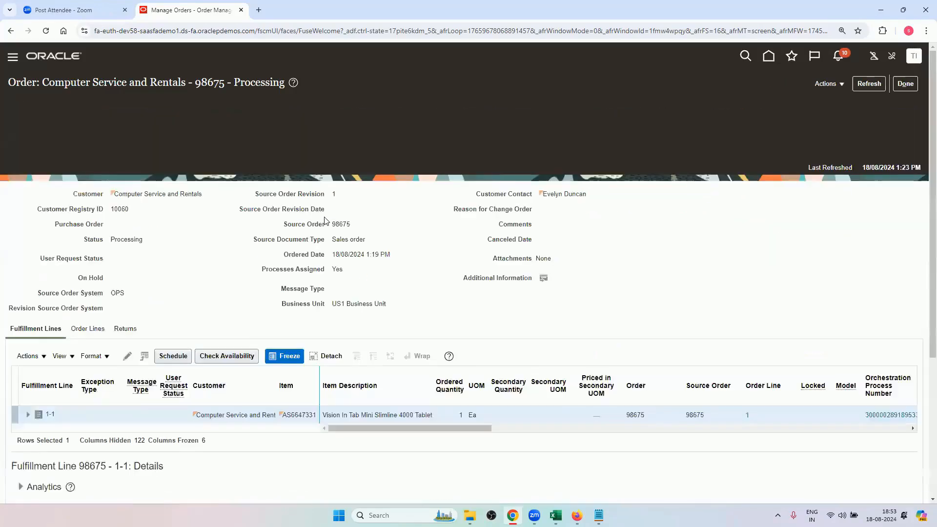
left_click_drag(385, 361, 493, 358)
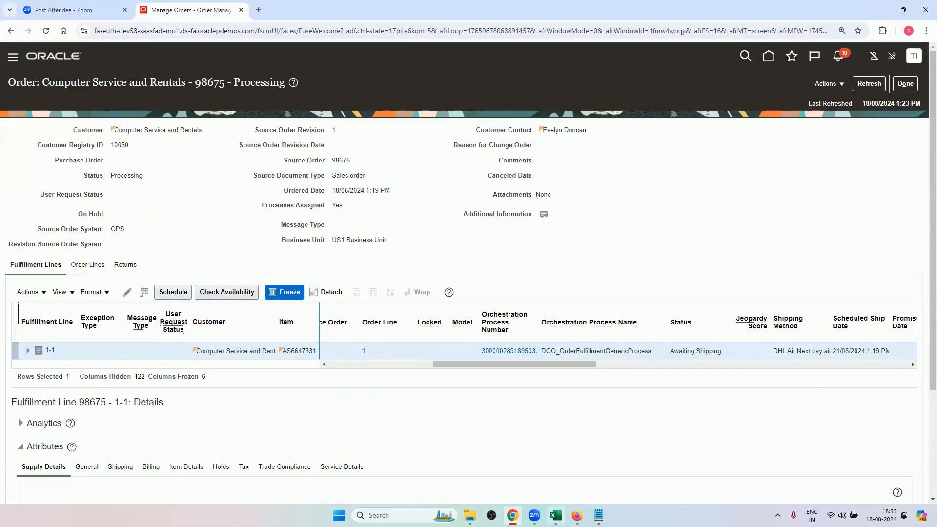
Switch to Excel and copy the task name Manage Process Assignment Rules for Sales Orders from cell A45 of the Orchestration Cycle sheet.
left_click(555, 515)
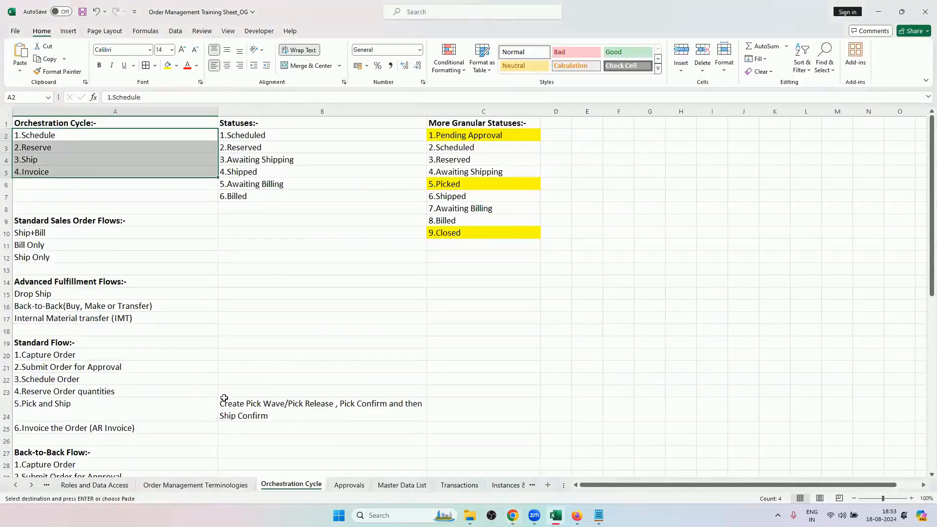
scroll(215, 390, "down", 8)
left_click(141, 385)
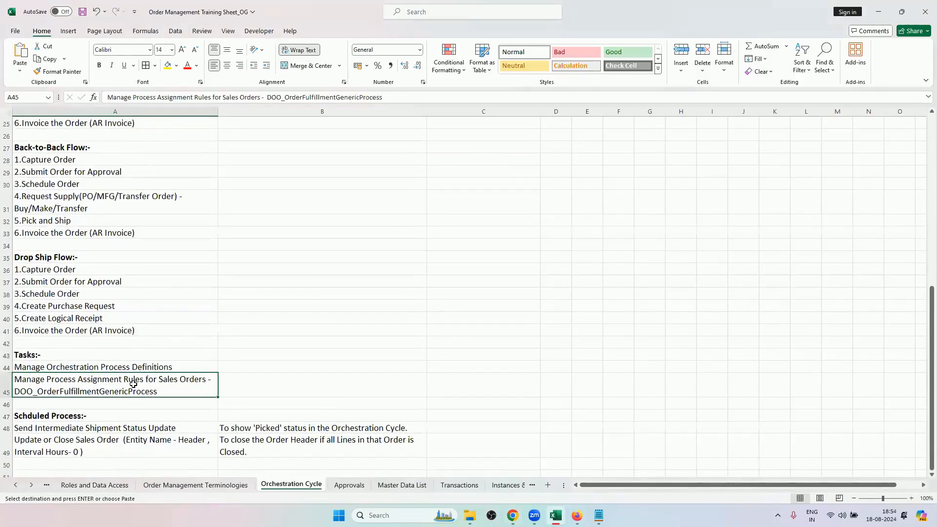
double_click(205, 380)
left_click_drag(207, 381, 15, 381)
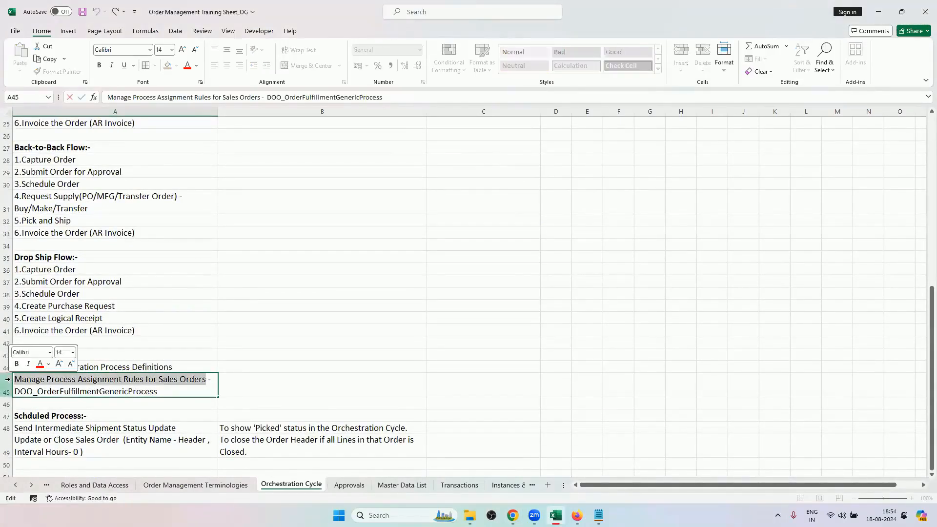
key("ctrl+c")
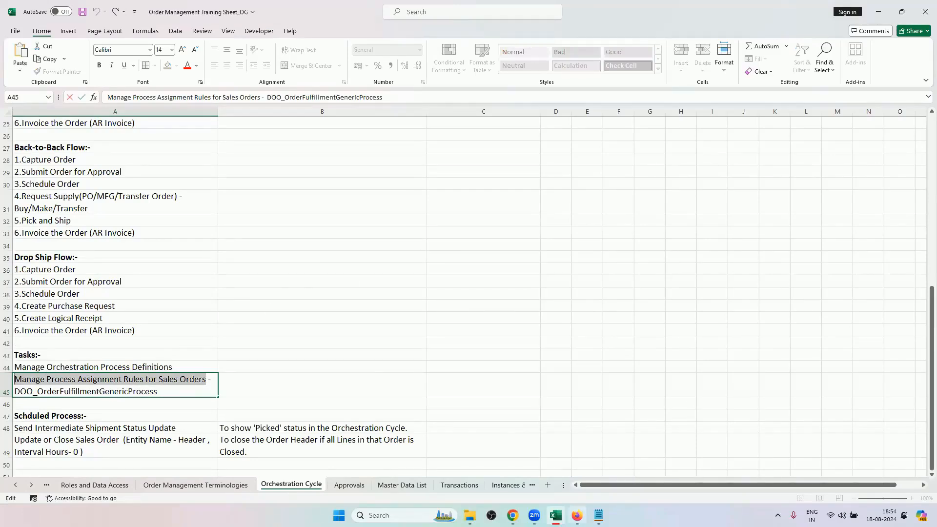
Switch to Firefox, search the setup tasks for the copied name and open Manage Process Assignment Rules for Sales Orders.
left_click(577, 515)
double_click(476, 136)
key("BackSpace")
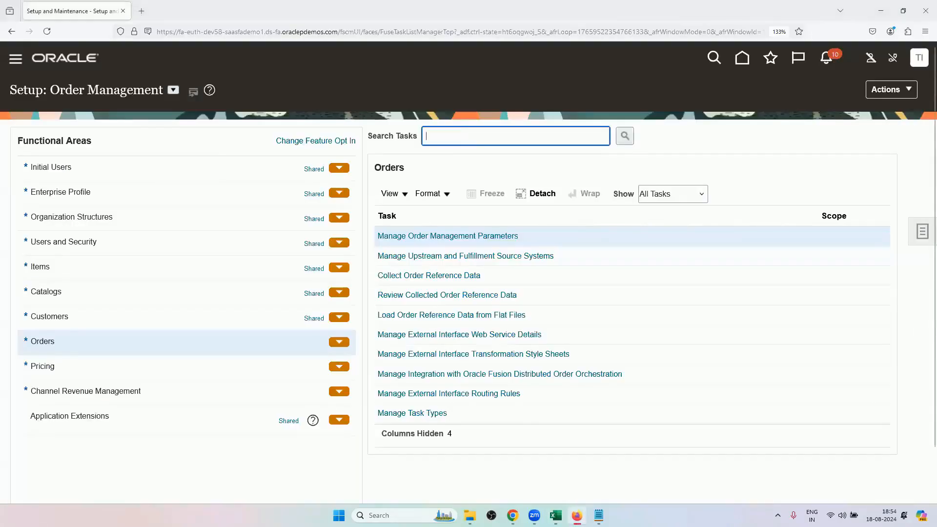
key("ctrl+v")
key("Return")
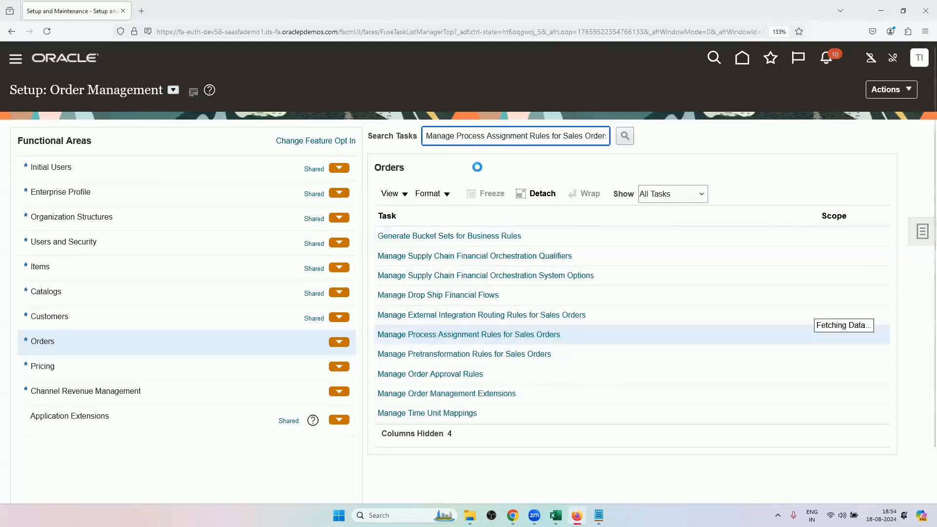
scroll(478, 184, "down", 1)
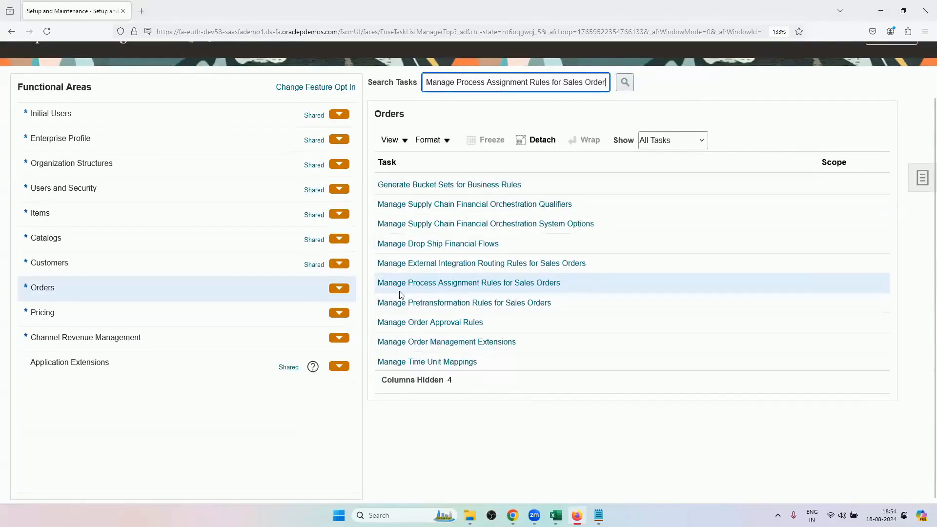
left_click(539, 286)
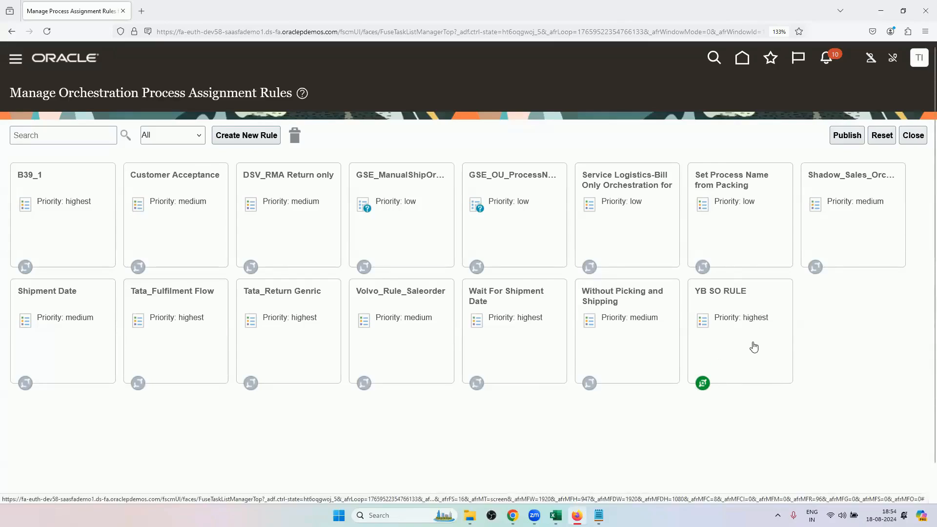
Open YB SO RULE in the rule editor and expand its DO action to examine the assigned process name.
left_click(749, 320)
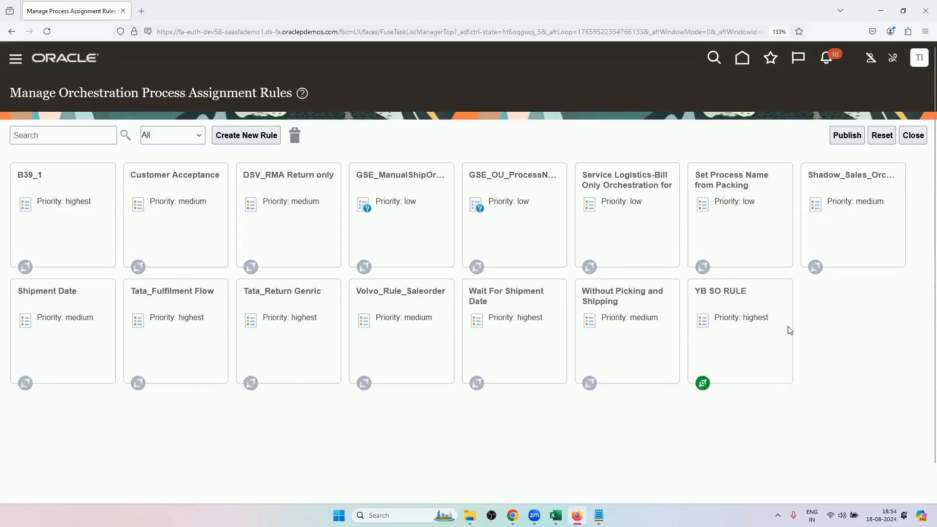
left_click(343, 413)
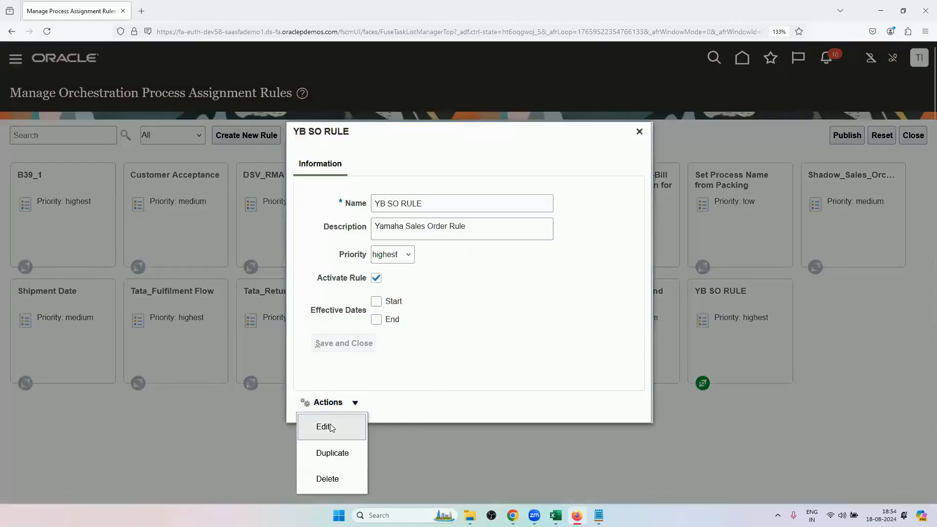
left_click(336, 422)
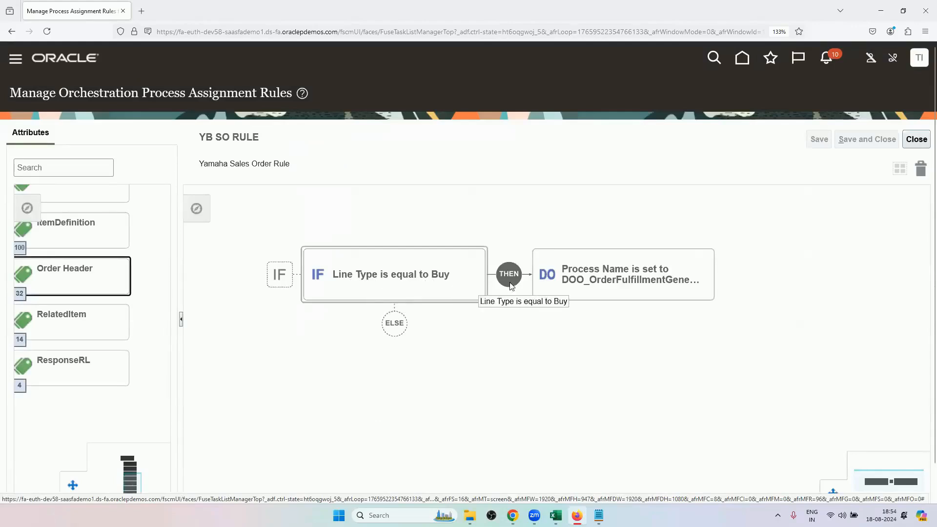
left_click(569, 284)
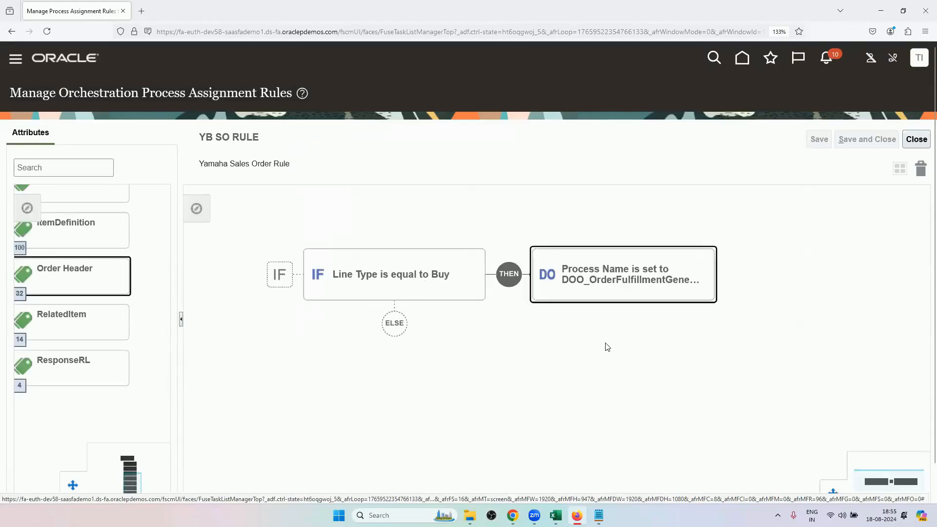
double_click(646, 277)
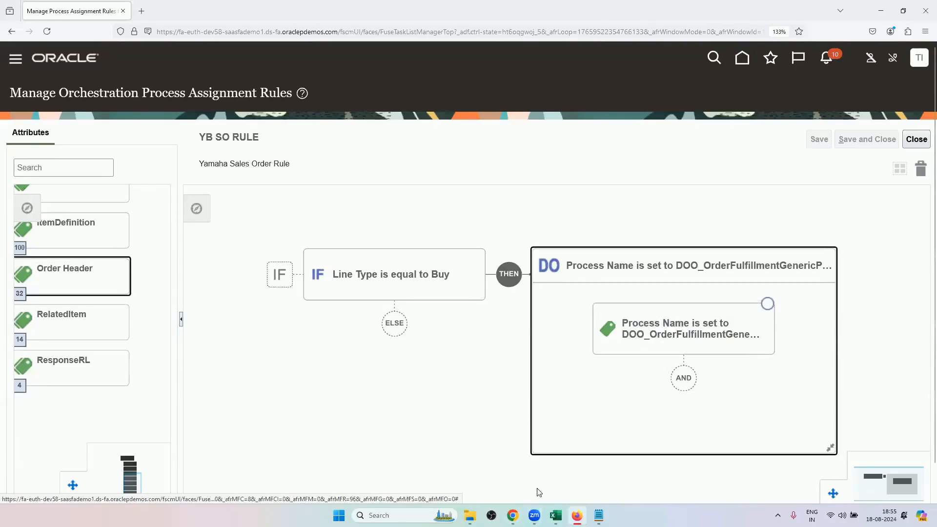
Switch to Chrome, check the order's orchestration process name, and return to the order lines to check the line type.
left_click(512, 515)
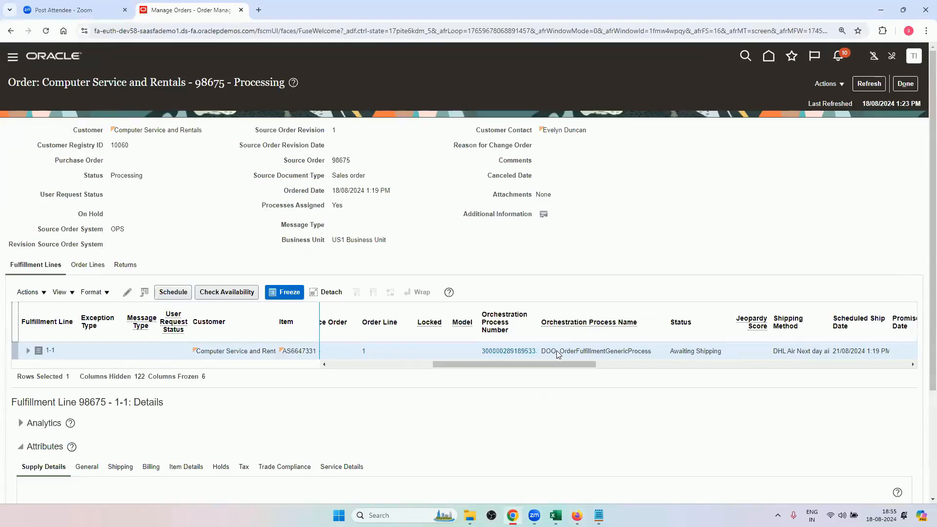
left_click(906, 83)
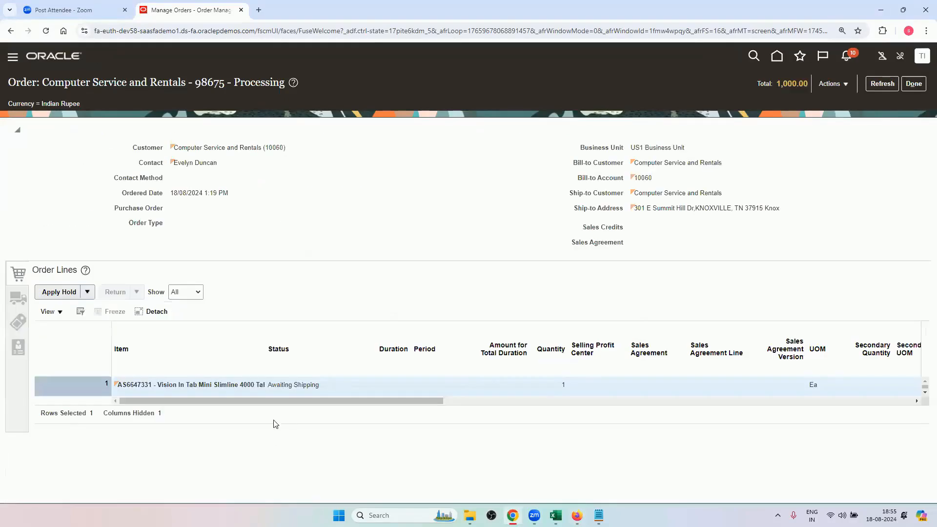
left_click_drag(275, 403, 700, 403)
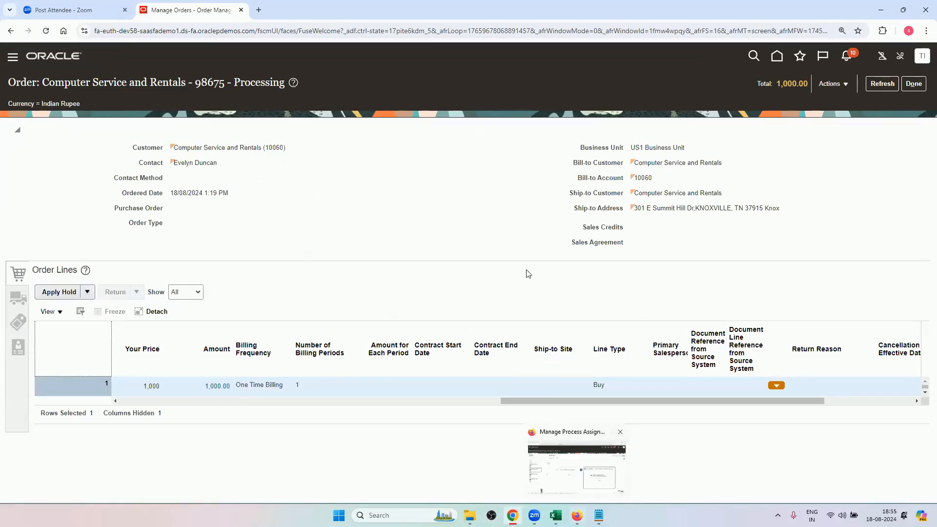
Close YB SO RULE in Firefox without changes and return to the sales order in Chrome.
left_click(577, 515)
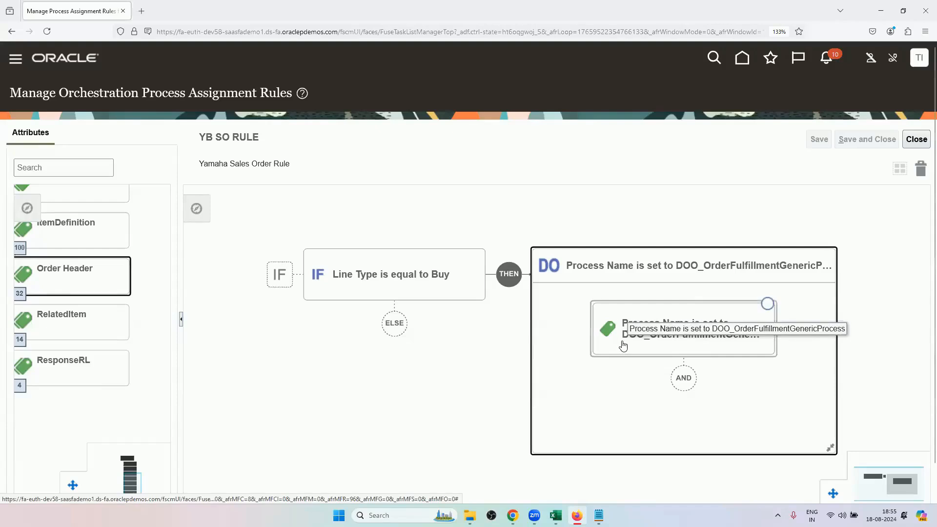
left_click(916, 140)
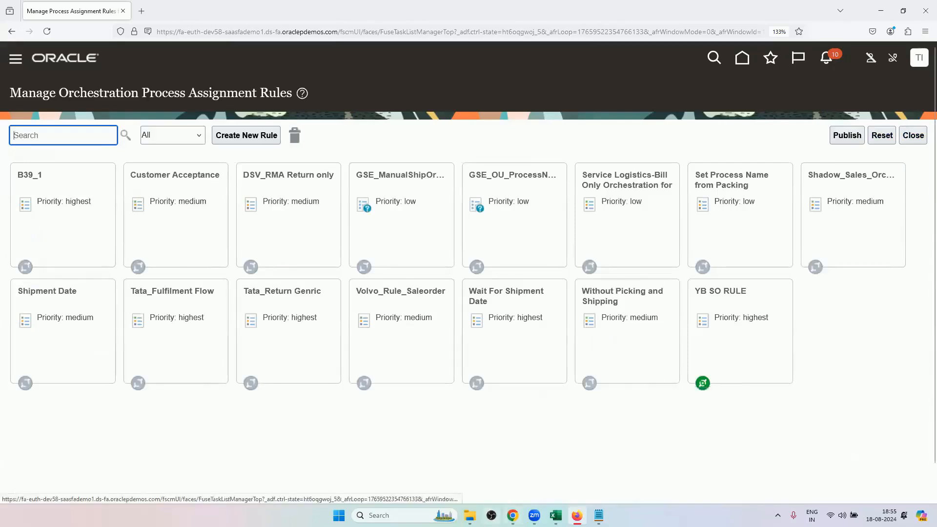
left_click(512, 516)
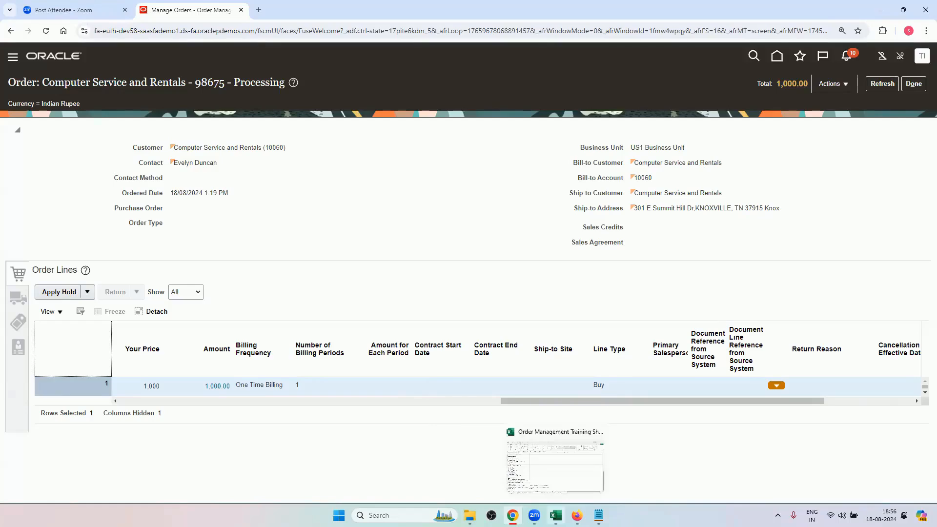
Switch to the Excel training sheet and copy the task name Manage Orchestration Process Definitions.
left_click(556, 515)
left_click(105, 366)
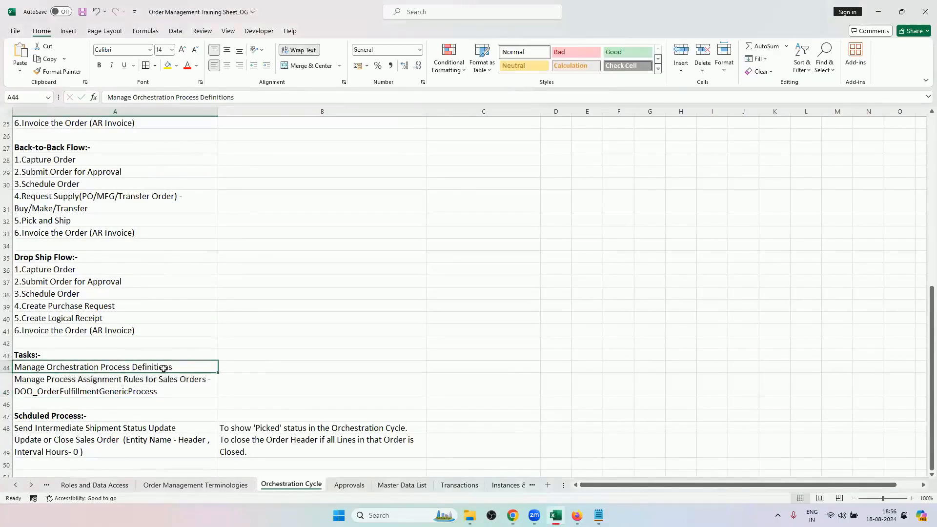
key("ctrl+c")
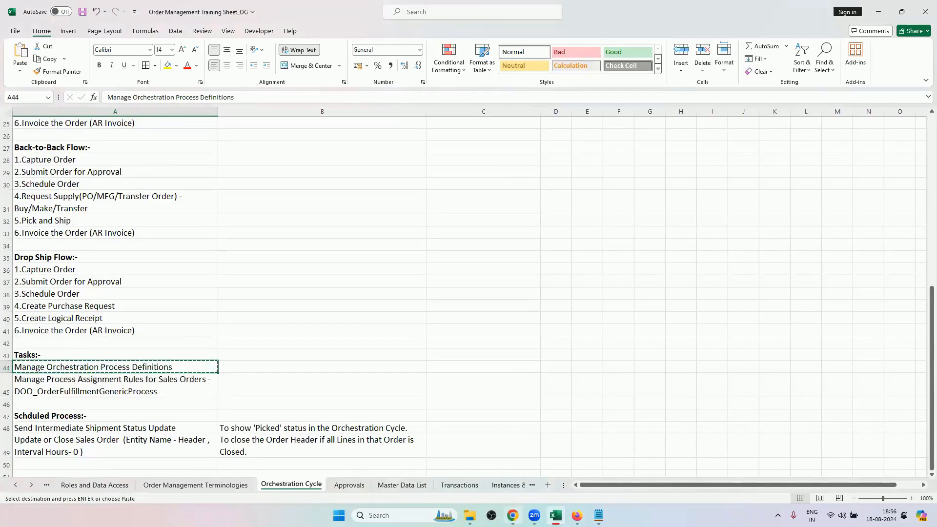
Switch to Firefox, close the assignment rules, and find and open the Manage Orchestration Process Definitions task using the copied name.
left_click(577, 515)
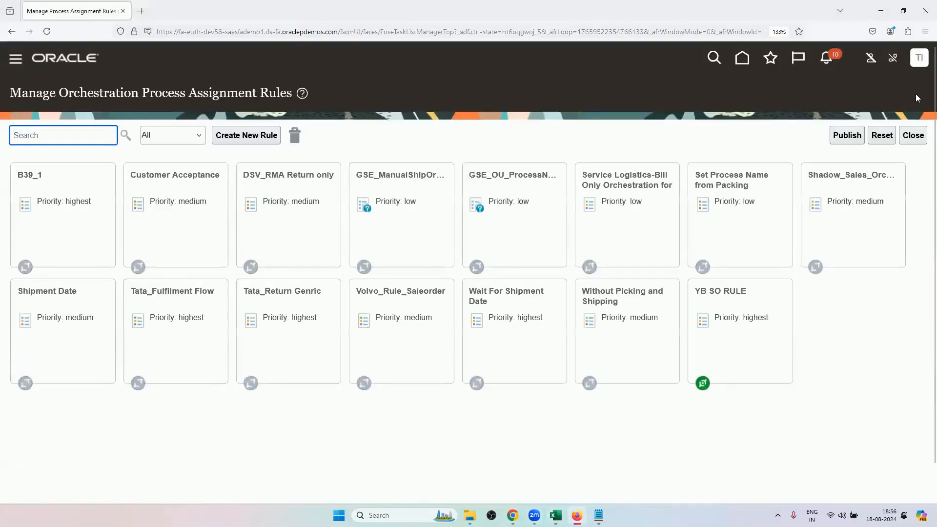
left_click(912, 135)
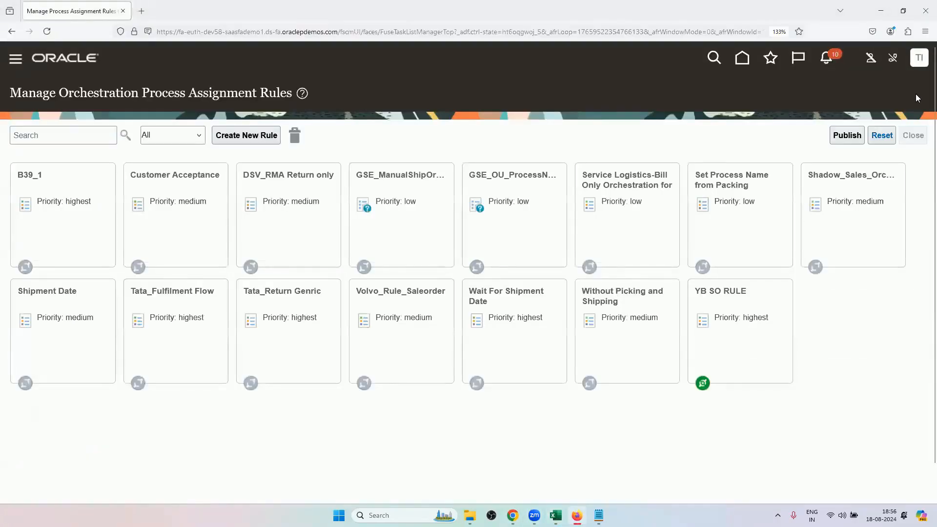
triple_click(453, 143)
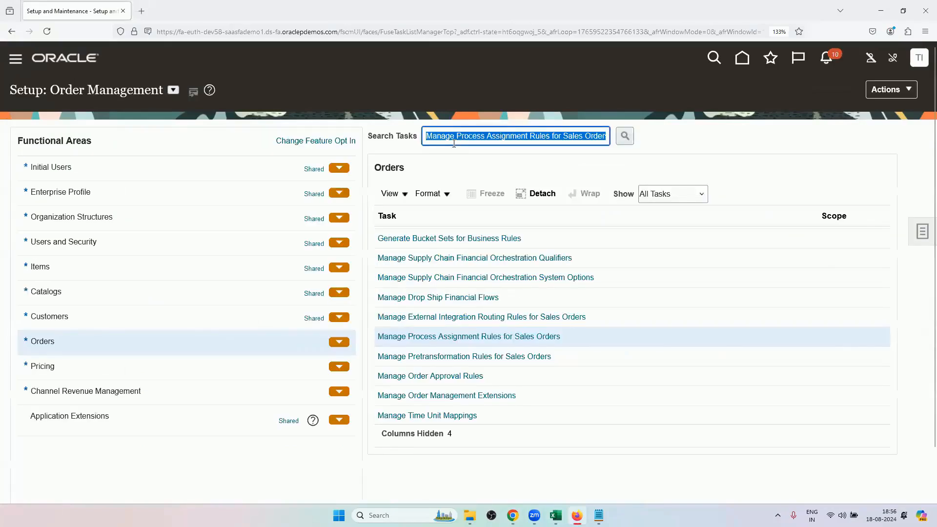
key("BackSpace")
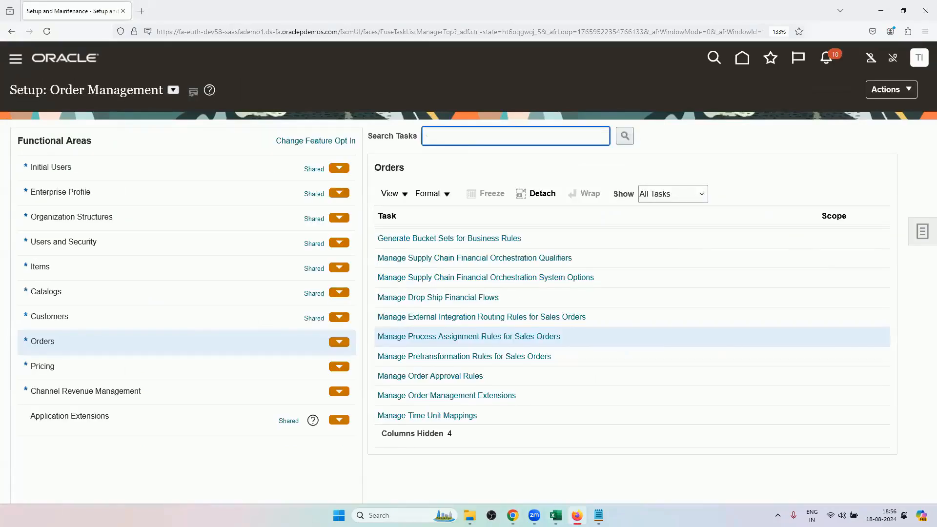
key("ctrl+v")
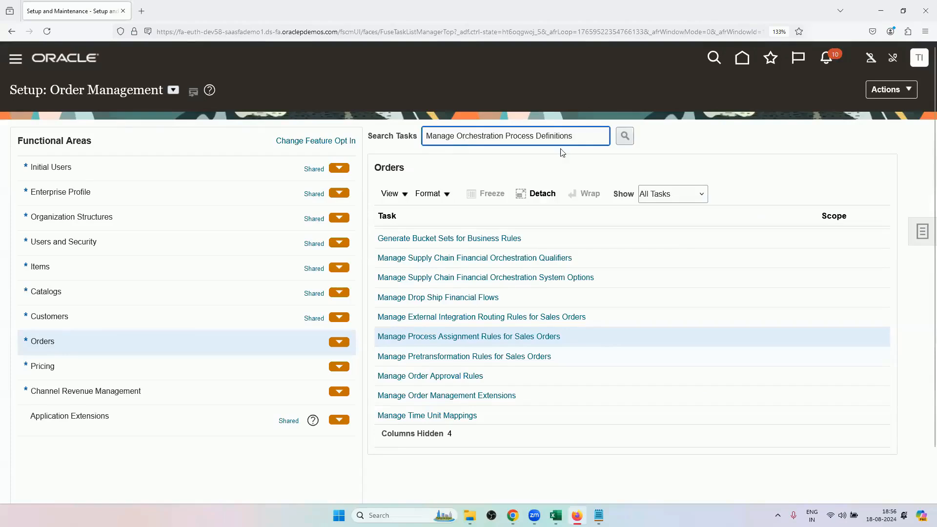
key("Return")
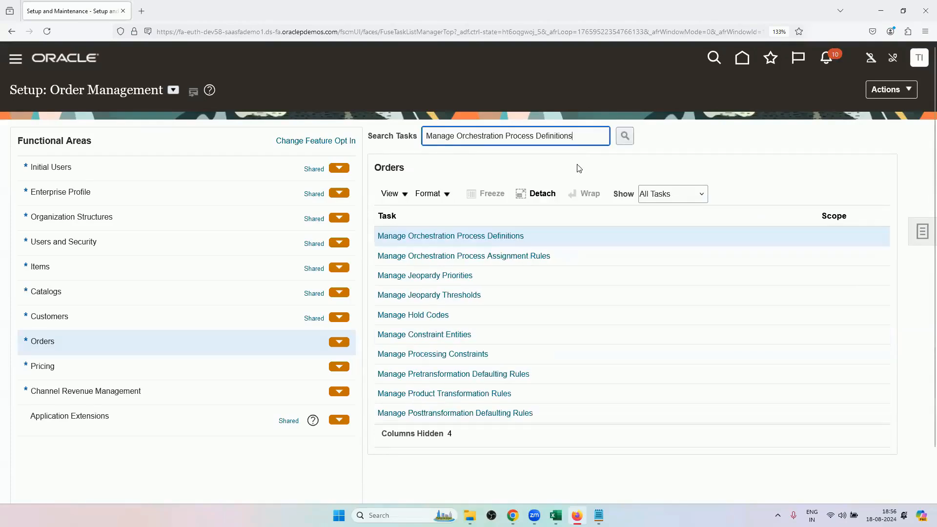
left_click(491, 242)
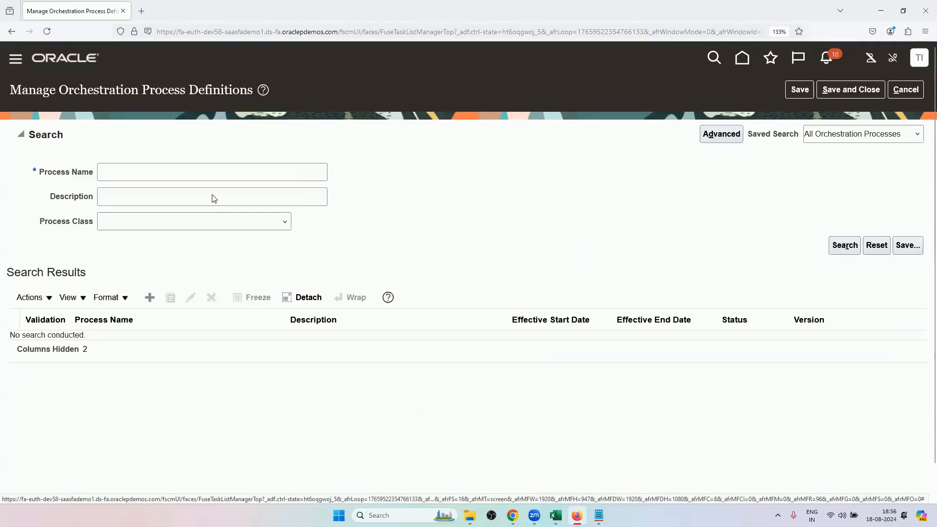
Search the orchestration process definitions for the process name DOO and look through the listed processes and step details.
left_click(197, 175)
type("DOO")
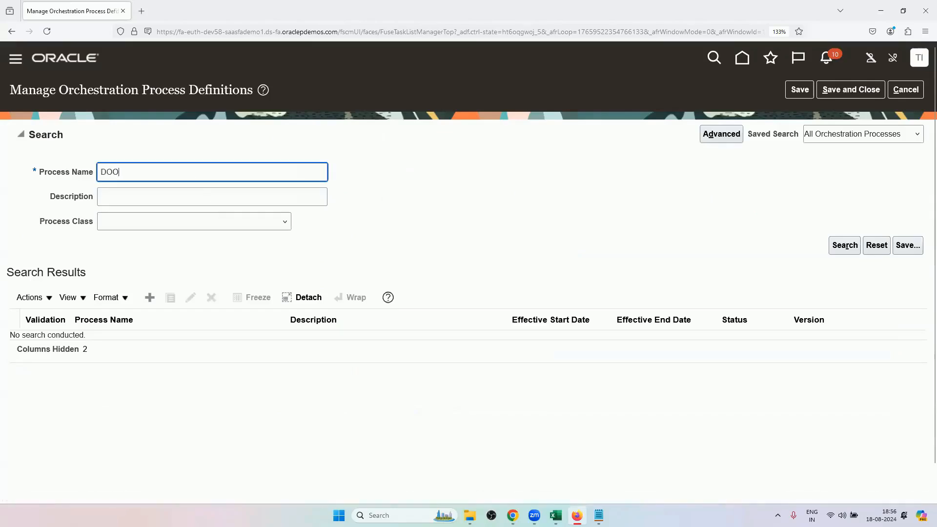
key("Return")
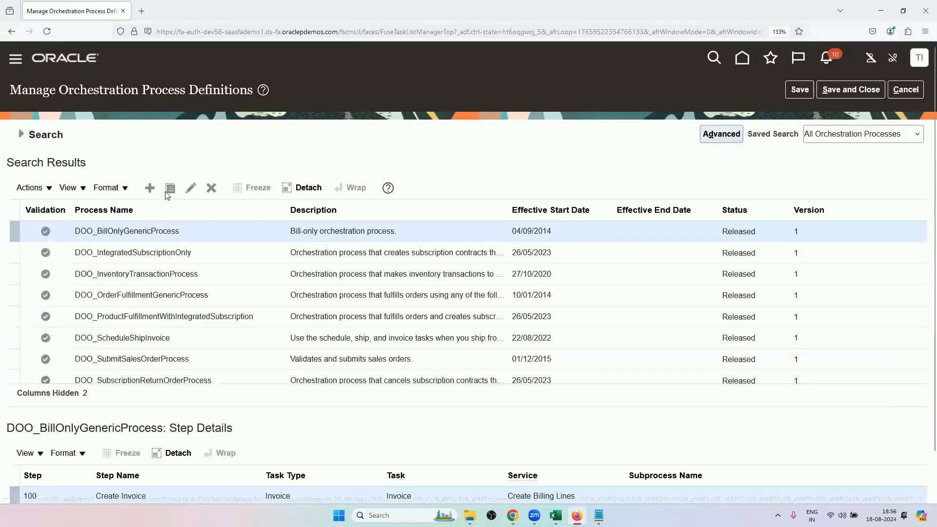
left_click(15, 140)
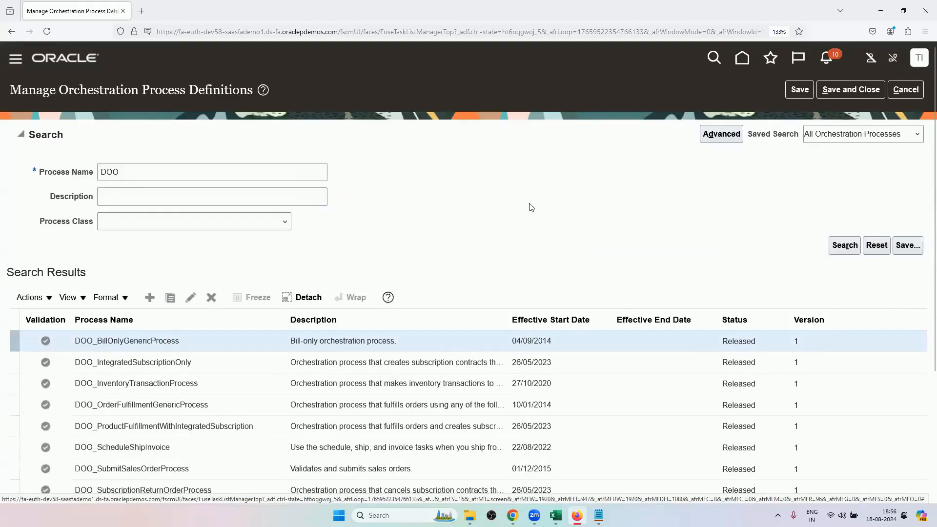
scroll(529, 207, "down", 5)
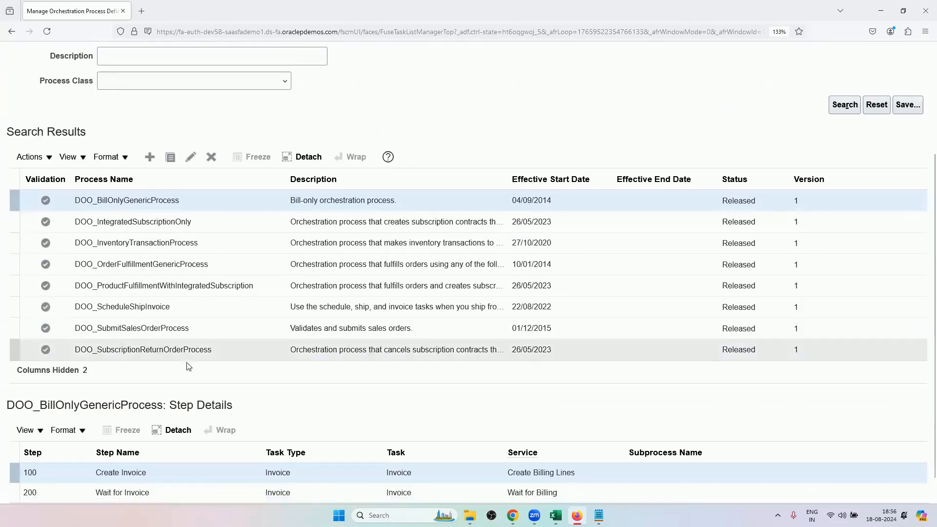
scroll(193, 375, "down", 1)
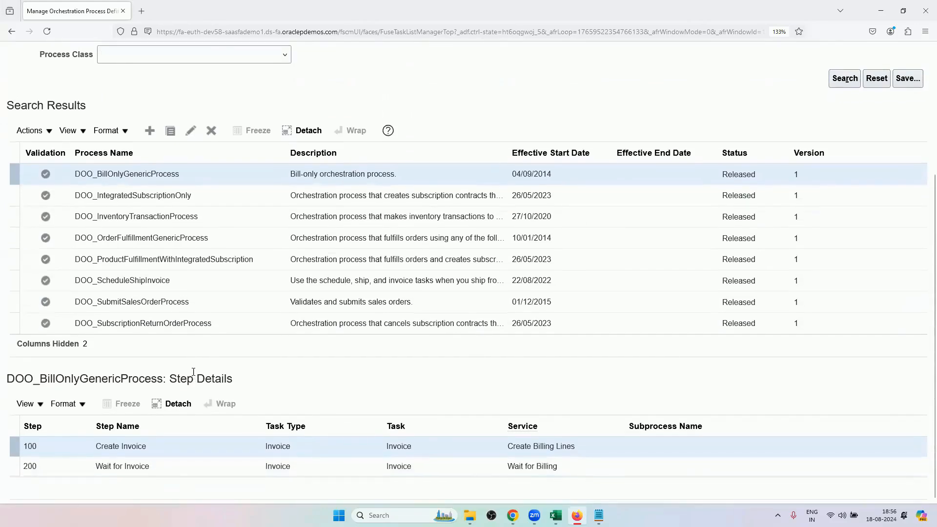
scroll(177, 361, "up", 3)
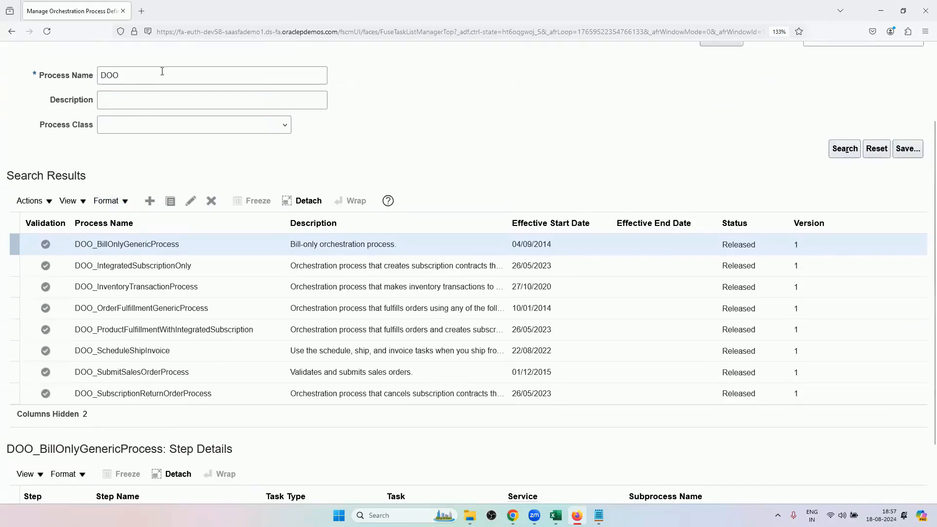
Search the orchestration process definitions for the process name SHIP instead.
double_click(162, 73)
key("BackSpace")
type("GE")
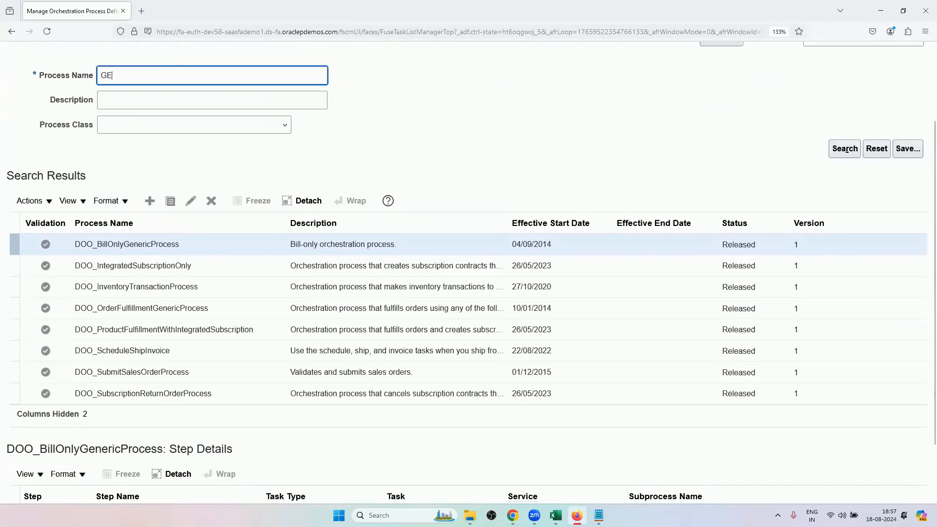
key("BackSpace")
key("BackSpace")
type("SHIP")
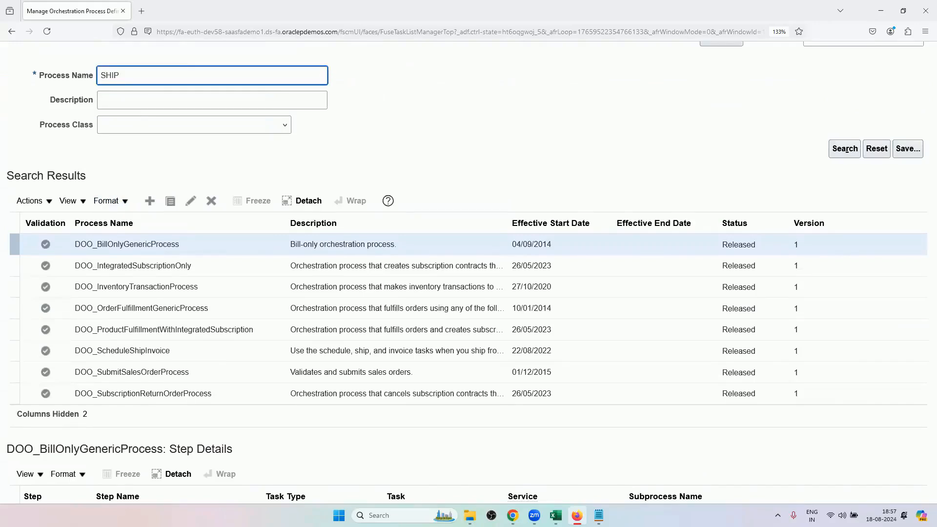
key("Return")
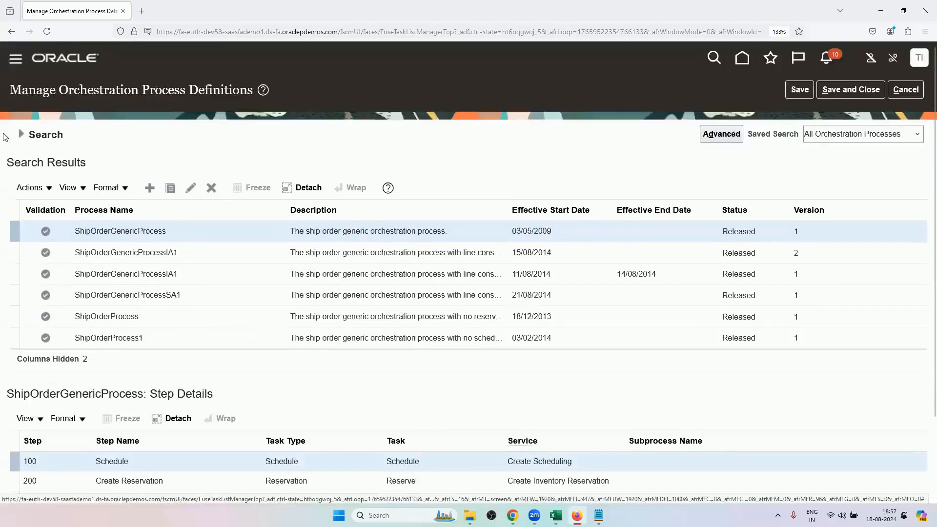
Search again for the process name DOO and select DOO_OrderFulfillmentGenericProcess to display its step details.
left_click(21, 136)
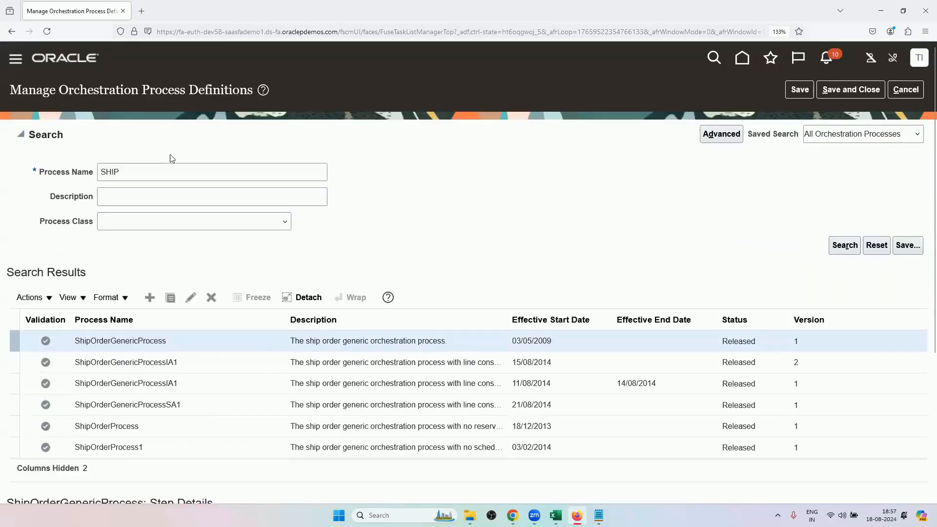
double_click(170, 165)
key("BackSpace")
type("DOO")
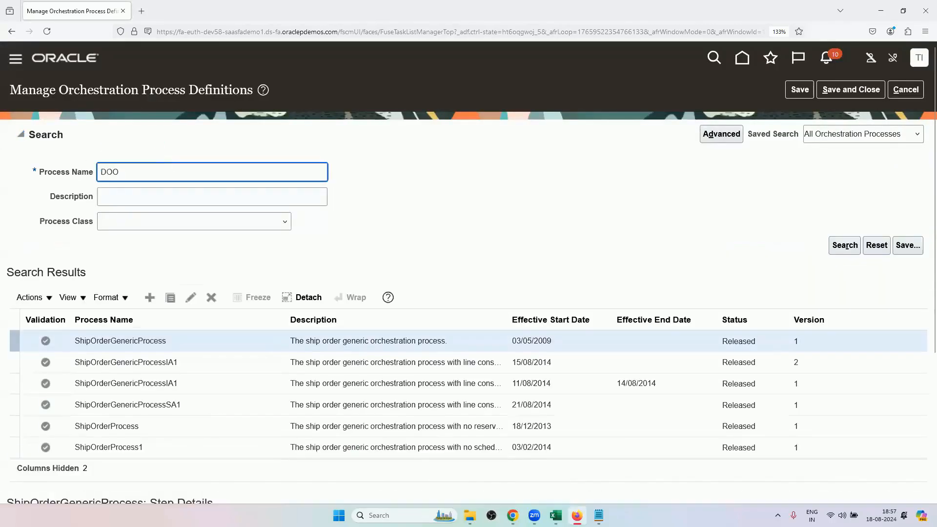
key("Return")
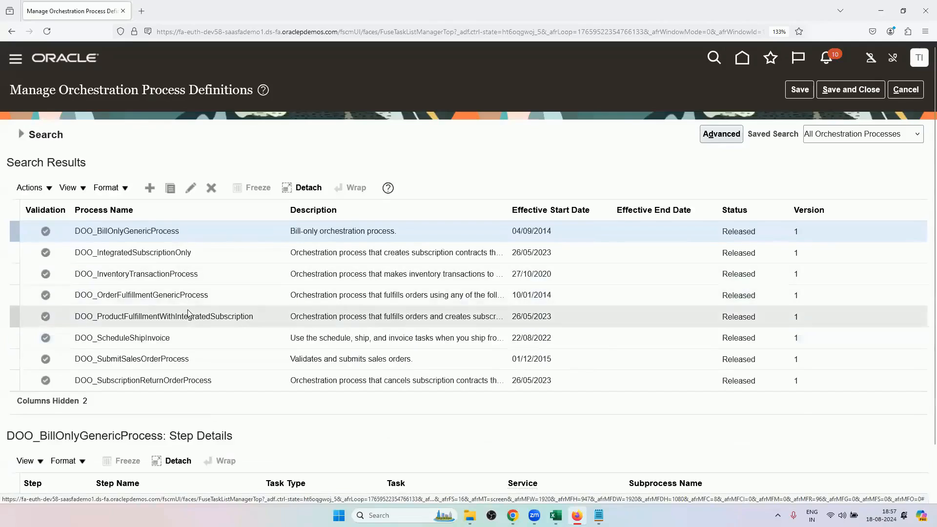
scroll(196, 338, "down", 2)
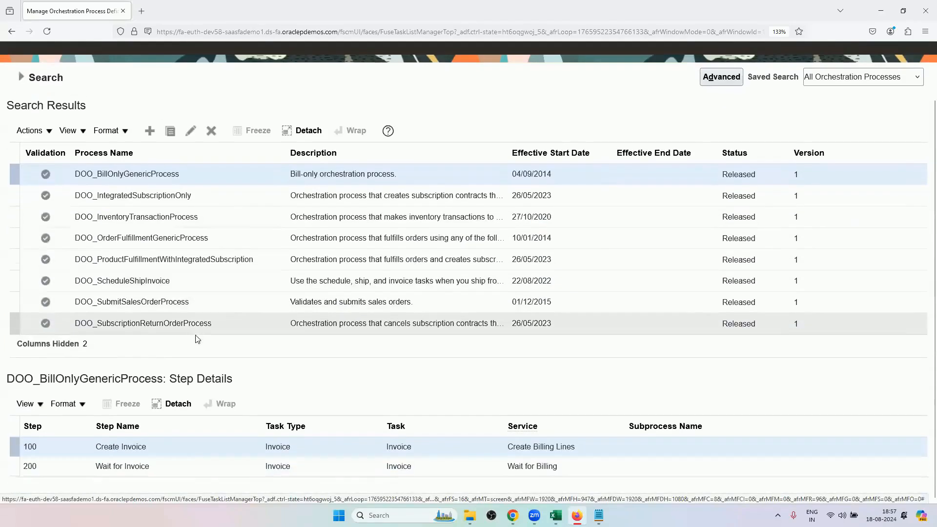
left_click(206, 237)
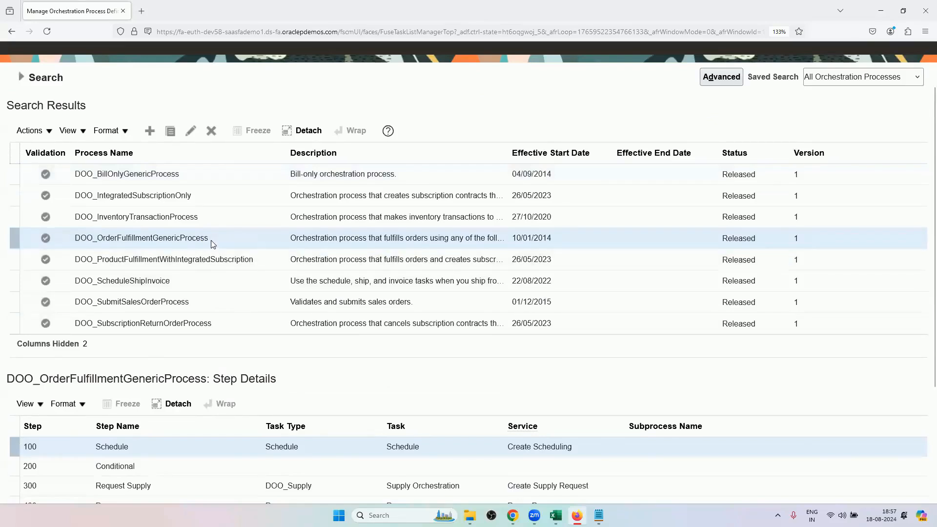
Switch to Excel and review the orchestration cycle stages and their statuses on the Orchestration Cycle sheet.
left_click(556, 516)
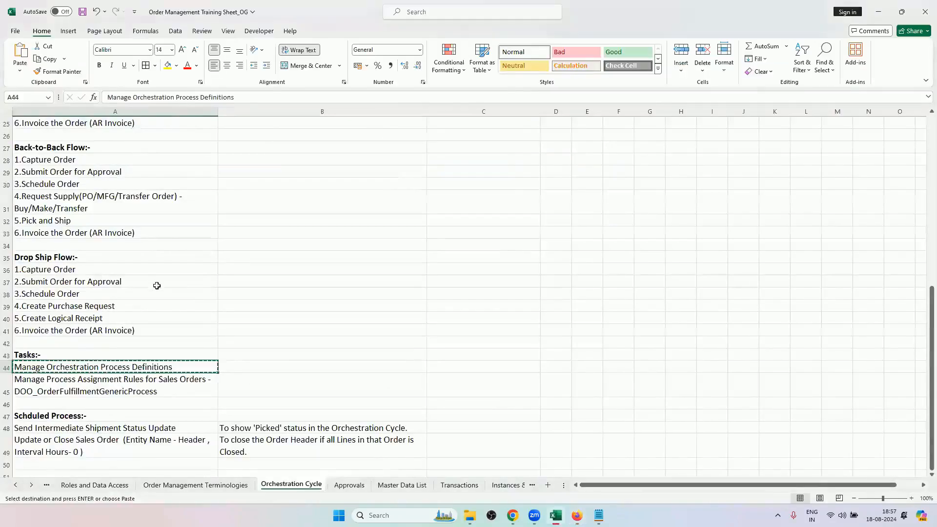
scroll(182, 370, "up", 2)
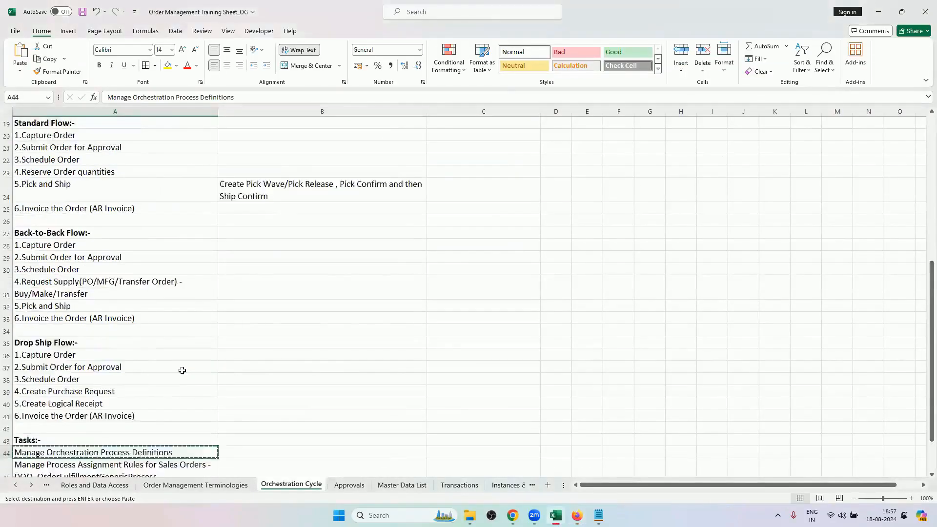
scroll(182, 370, "up", 6)
left_click_drag(63, 135, 61, 167)
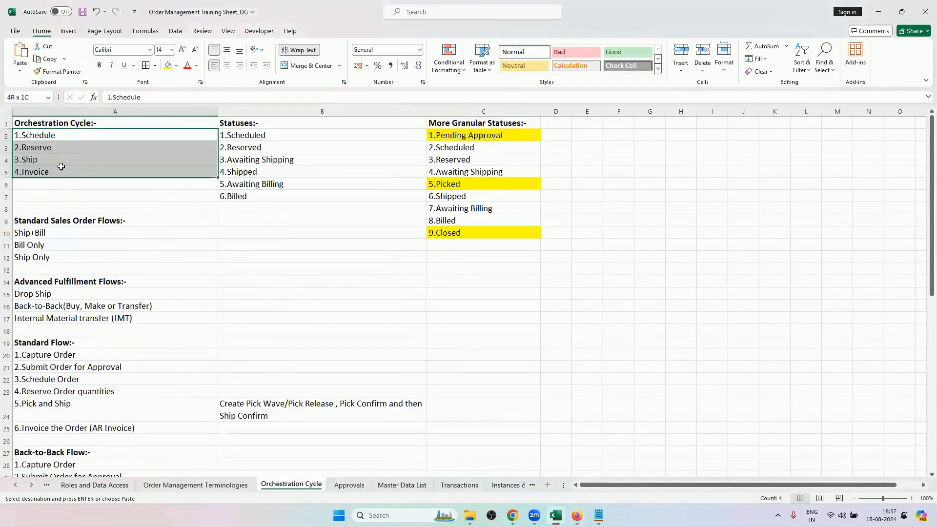
left_click_drag(331, 135, 358, 180)
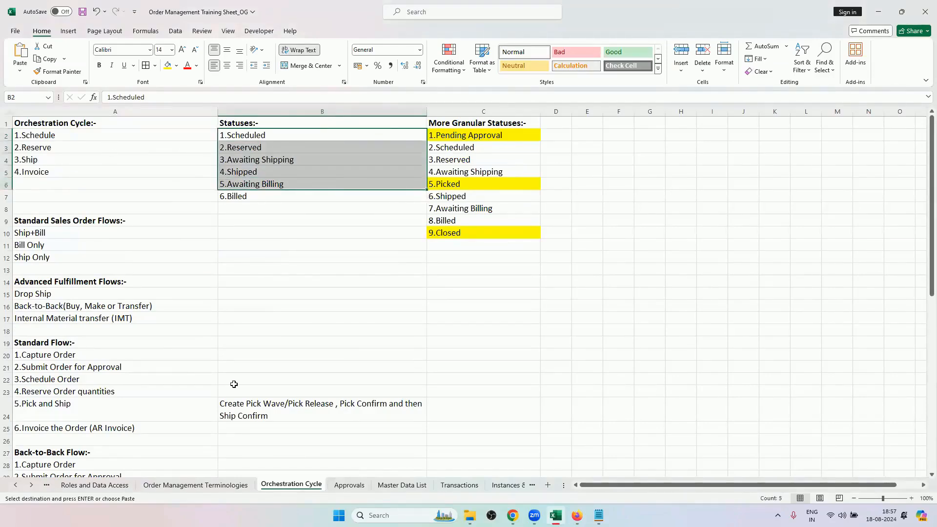
scroll(233, 384, "down", 9)
Return to Firefox, check the step details of DOO_OrderFulfillmentGenericProcess, and open that process definition for editing.
key("alt+Tab")
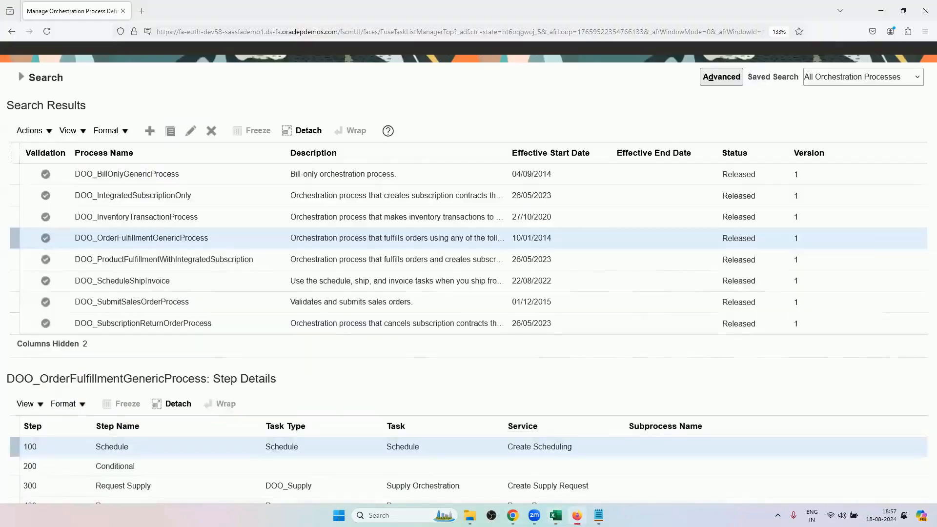
scroll(166, 294, "down", 2)
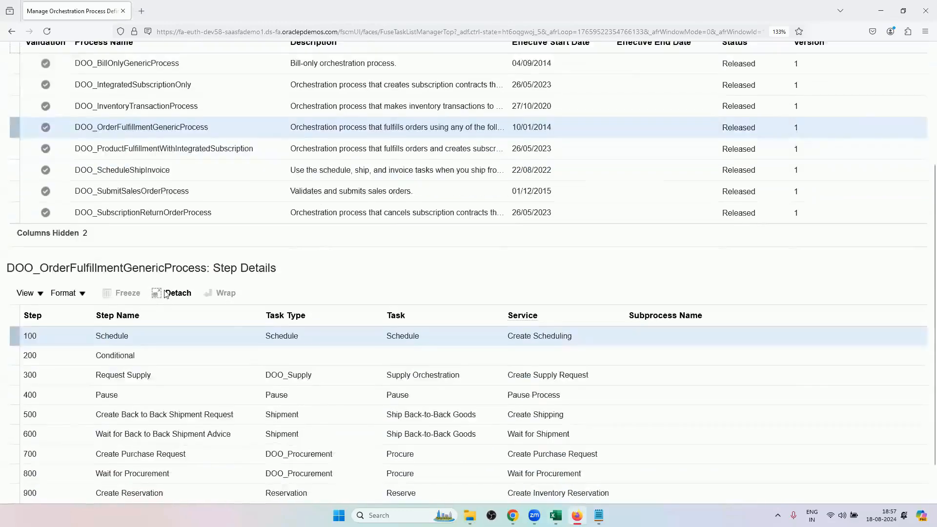
scroll(284, 259, "up", 4)
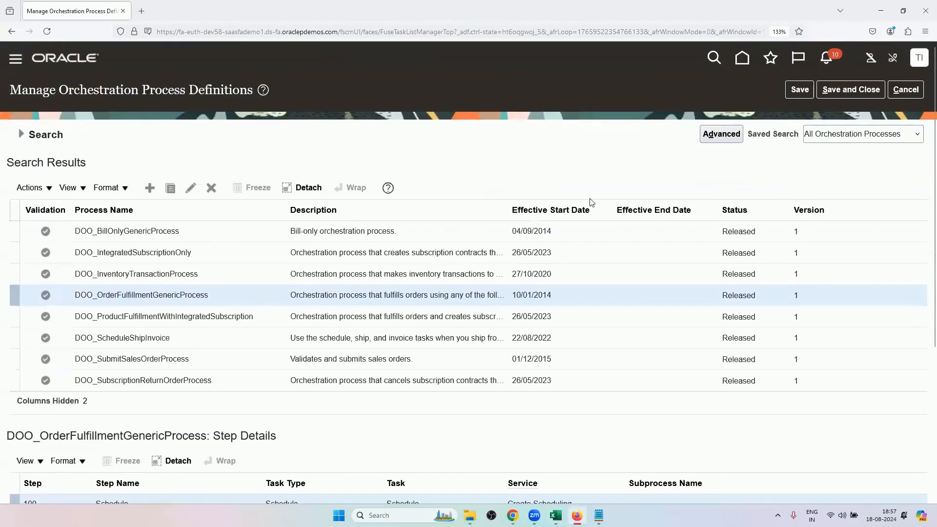
left_click(190, 187)
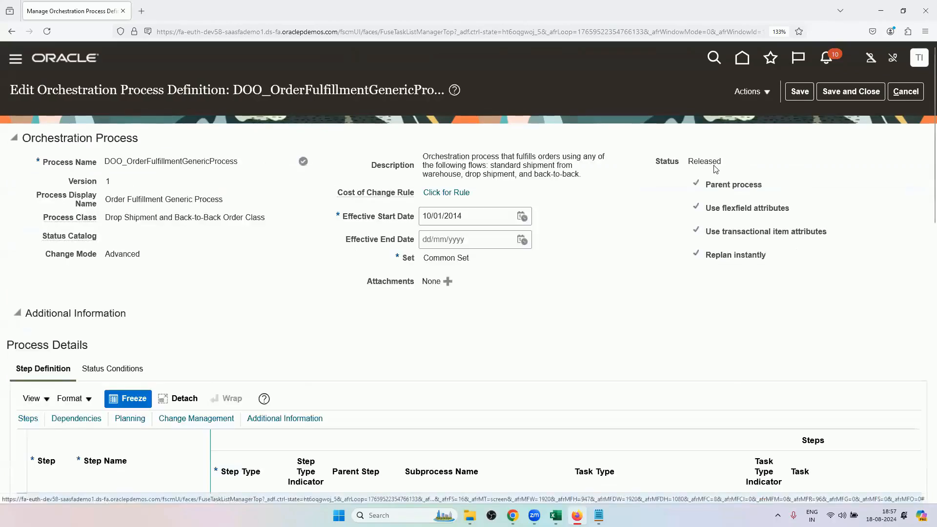
Generate the process diagram for DOO_OrderFulfillmentGenericProcess and examine its complete flow from scheduling to invoicing.
left_click(751, 91)
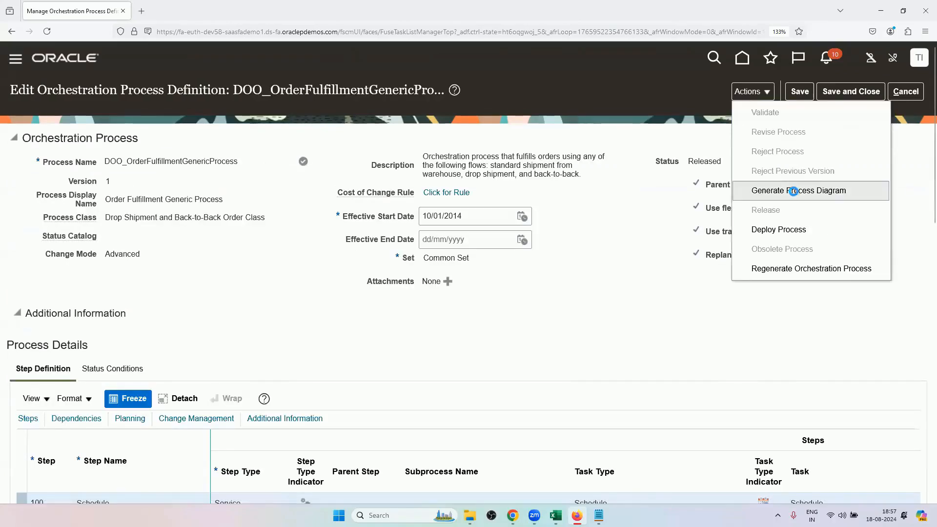
left_click(794, 190)
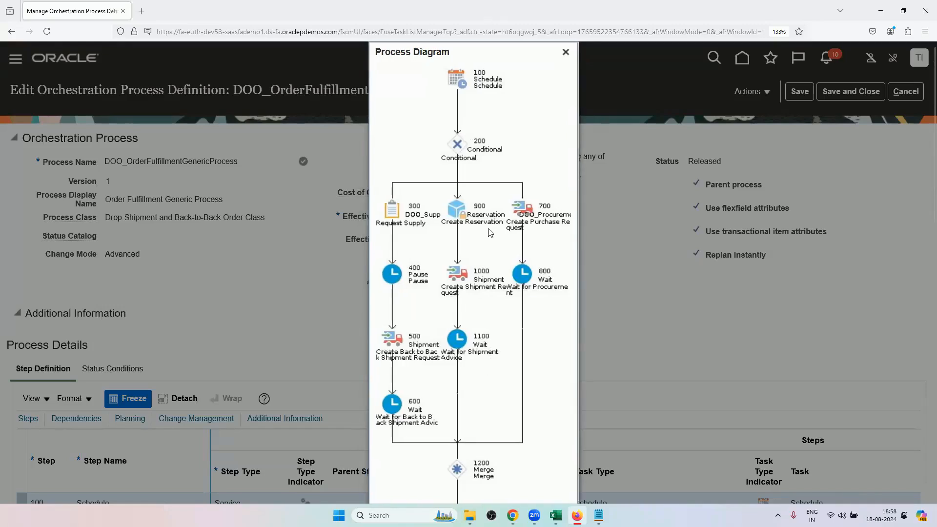
key("ctrl+minus")
key("ctrl+minus")
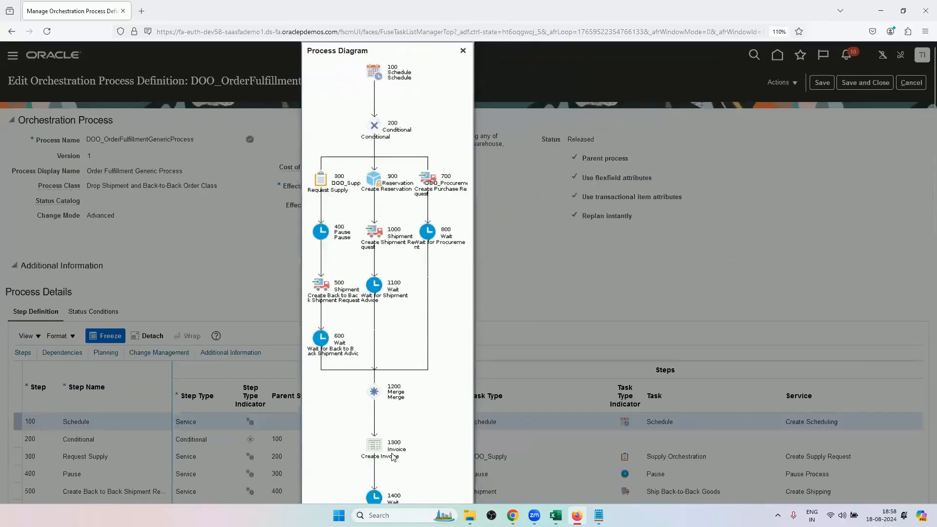
key("ctrl+minus")
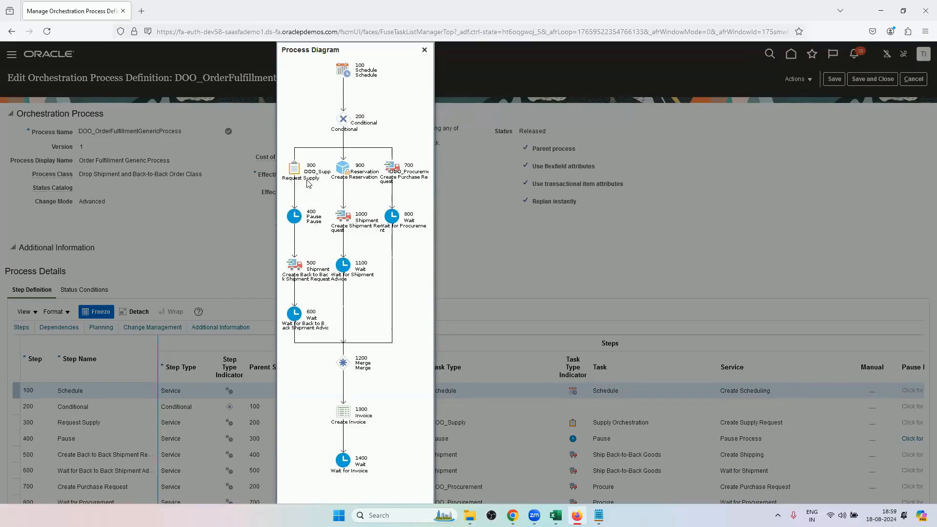
Switch to Excel and look up the Back-to-Back Order entry on the Order Management Terminologies sheet.
left_click(555, 515)
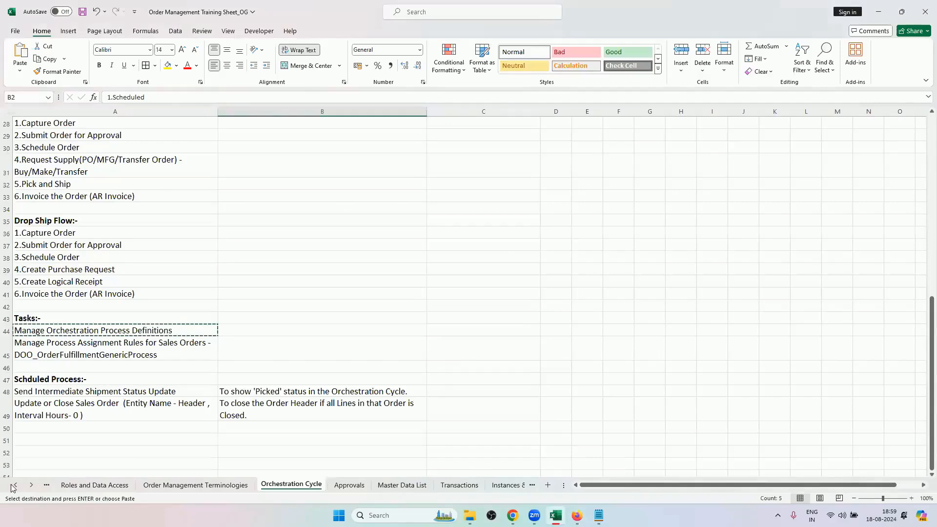
left_click(153, 486)
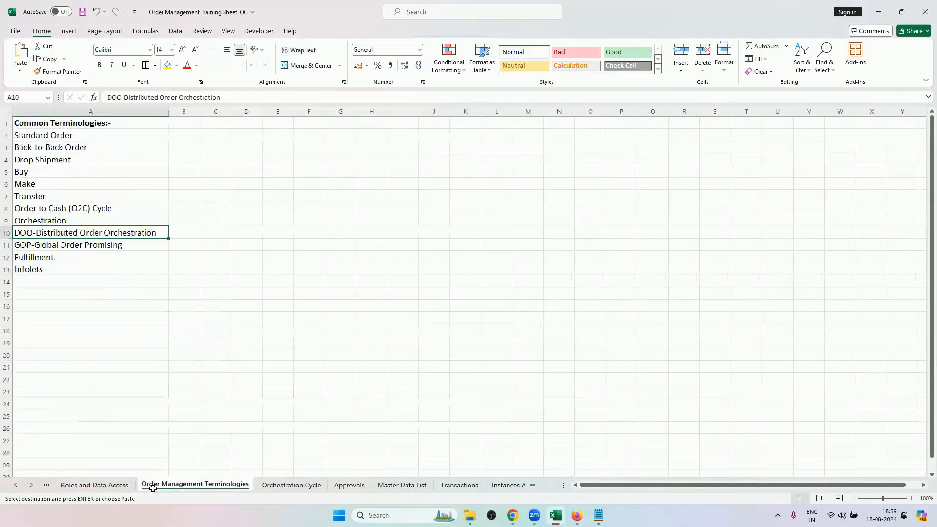
left_click(45, 147)
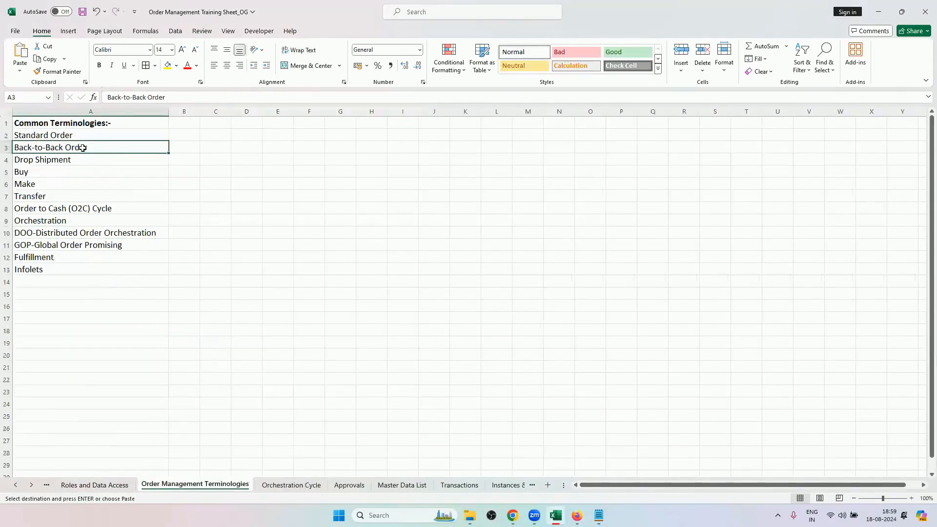
Return to Firefox, close the process diagram and the definition without saving, and search the orchestration processes for DOO.
left_click(577, 515)
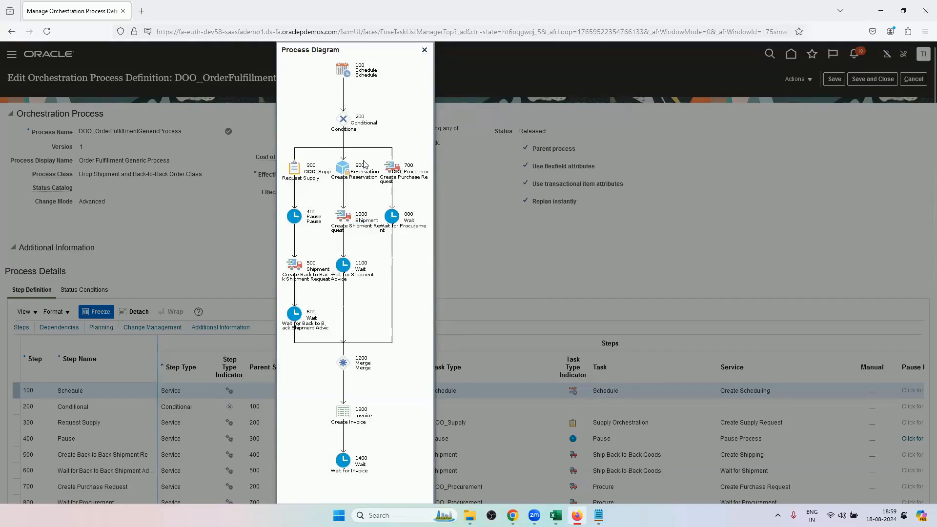
left_click(424, 50)
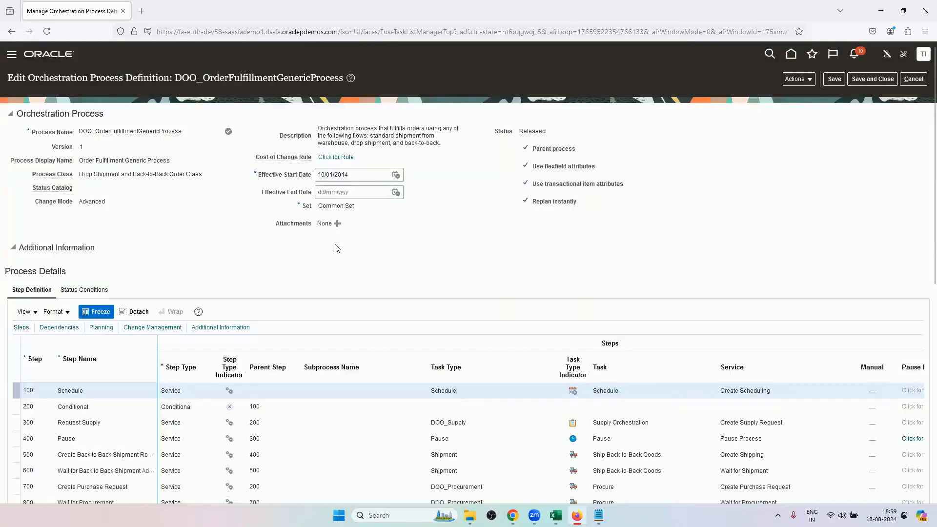
left_click(913, 79)
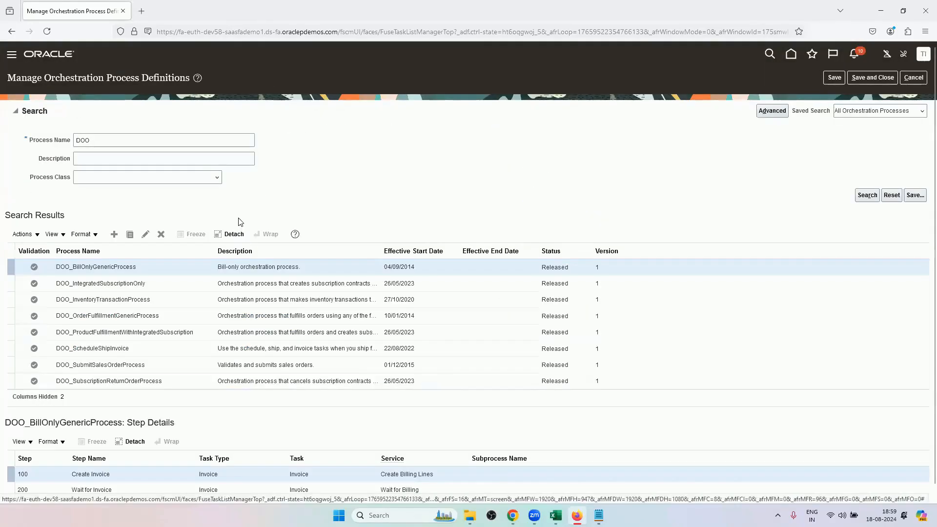
left_click(204, 140)
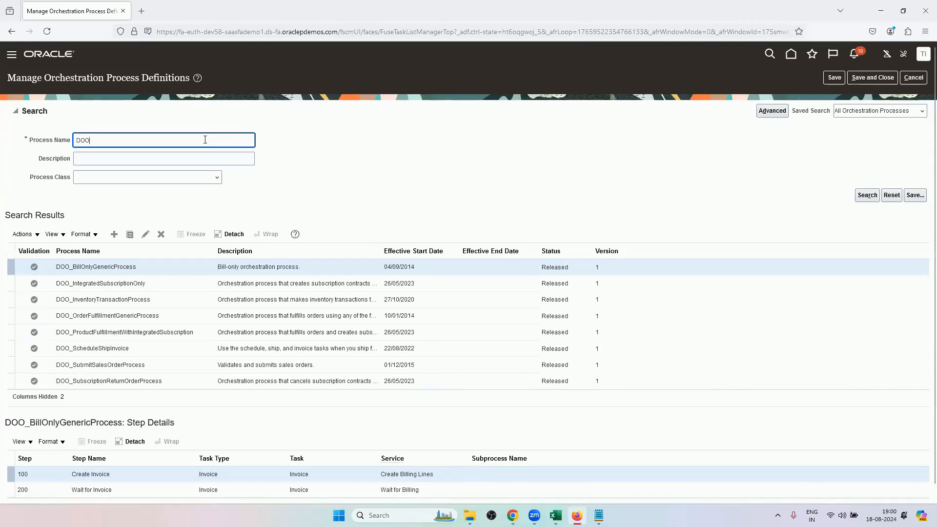
key("Return")
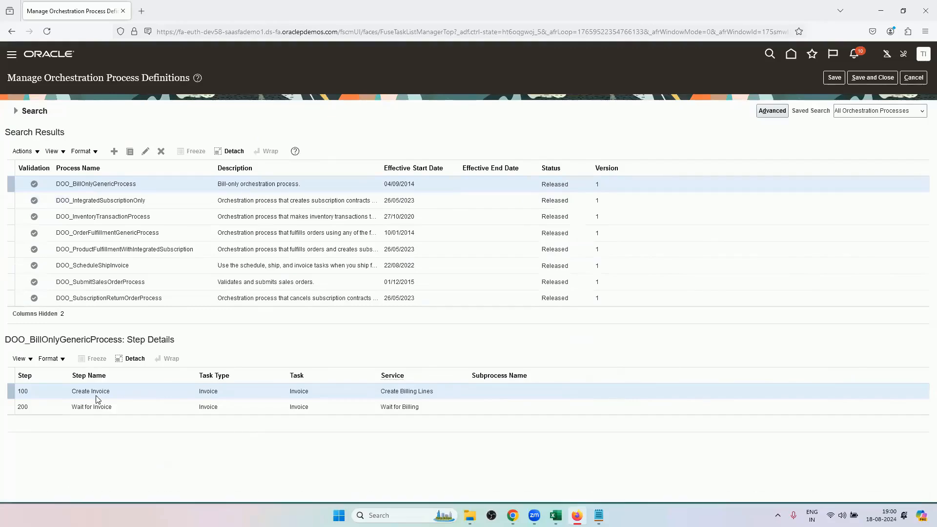
Switch to Excel and review the Schedule, Reserve, Ship and Invoice stages and the Bill Only flow on the Orchestration Cycle sheet.
key("alt+Tab")
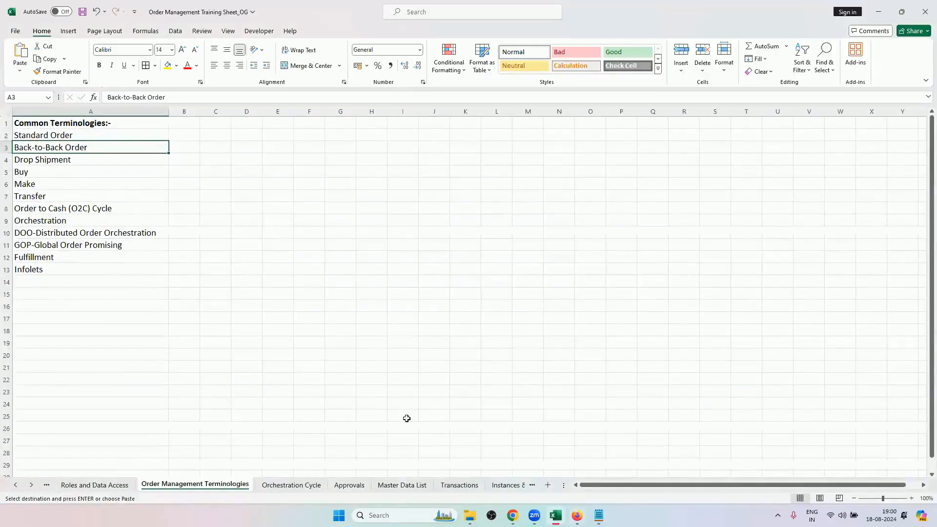
key("ctrl+Page_Down")
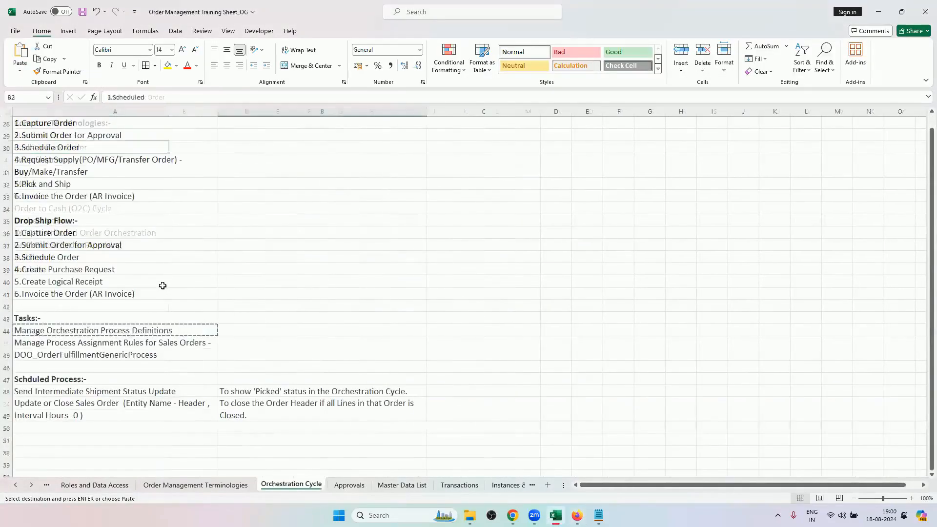
scroll(33, 135, "up", 10)
left_click(33, 135)
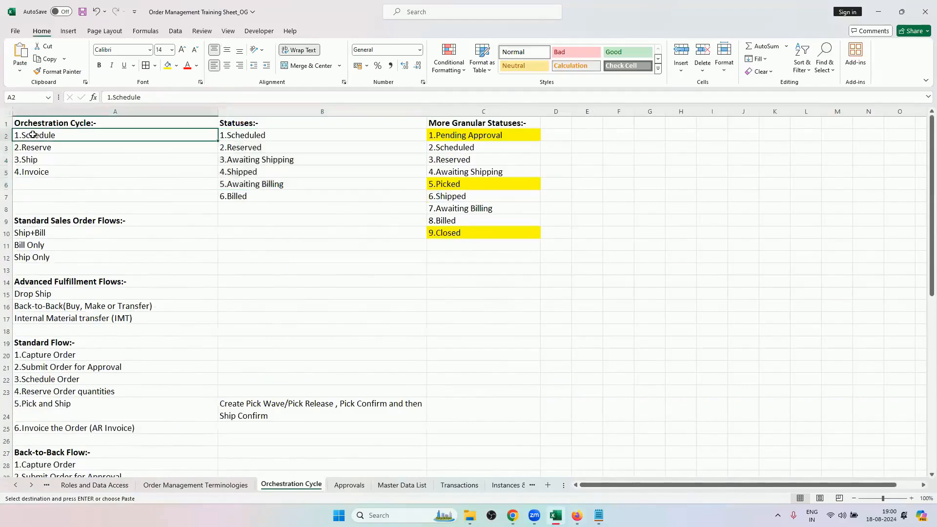
left_click(57, 148)
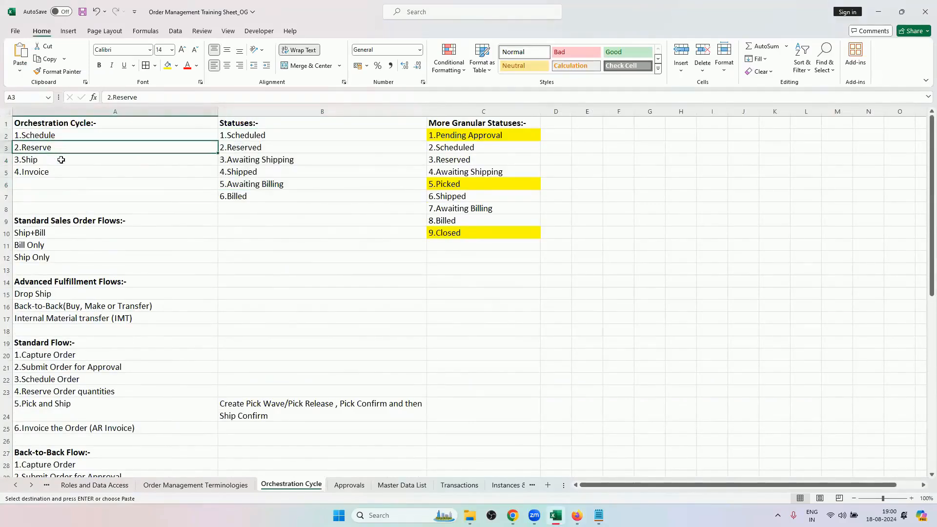
left_click(59, 156)
left_click(61, 174)
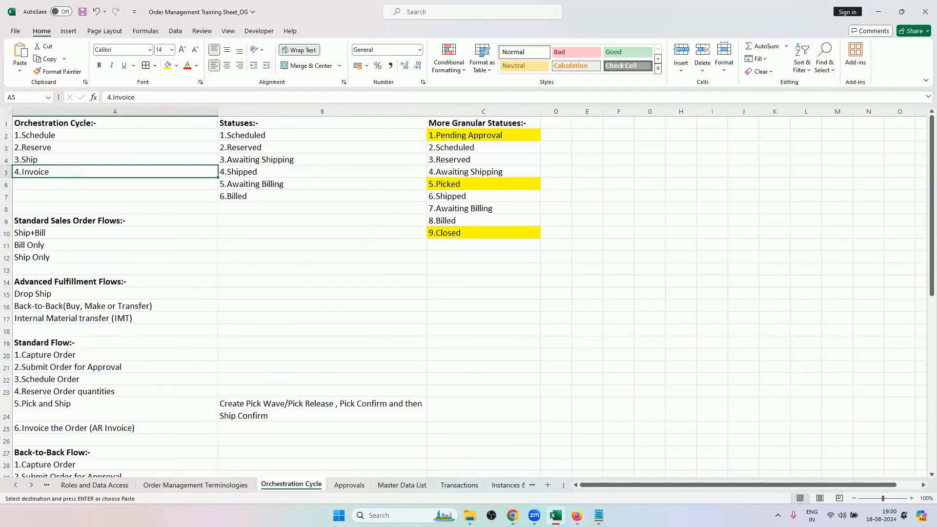
left_click(63, 246)
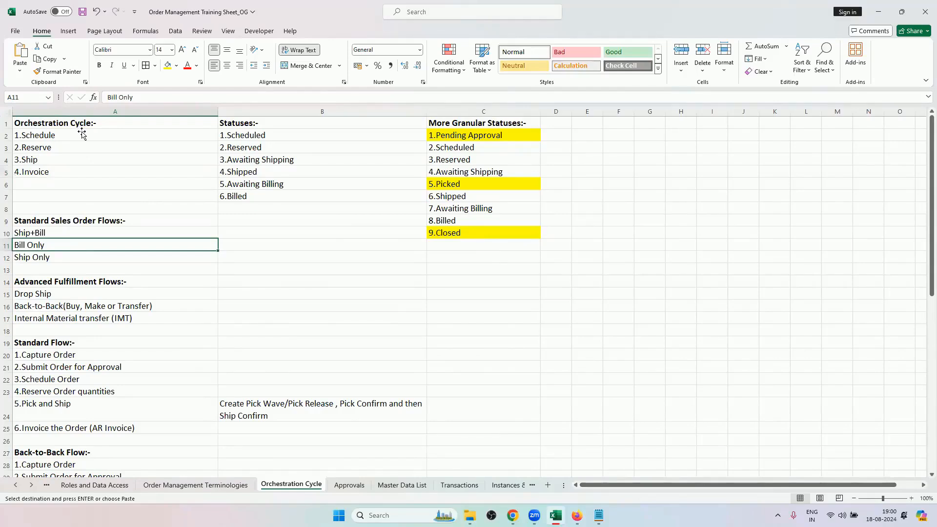
Switch to Chrome and review the sales order's header and order line, checking it against the process definitions in Firefox.
mouse_move(577, 515)
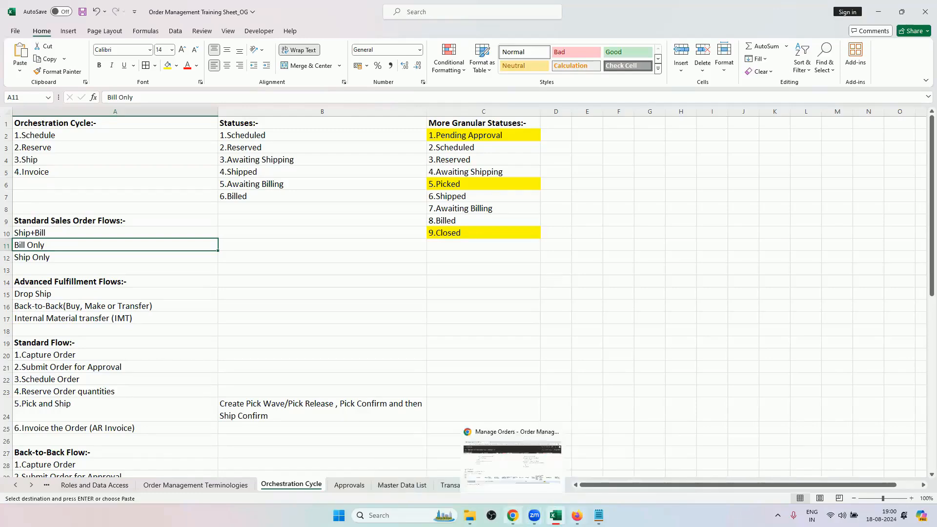
left_click(512, 515)
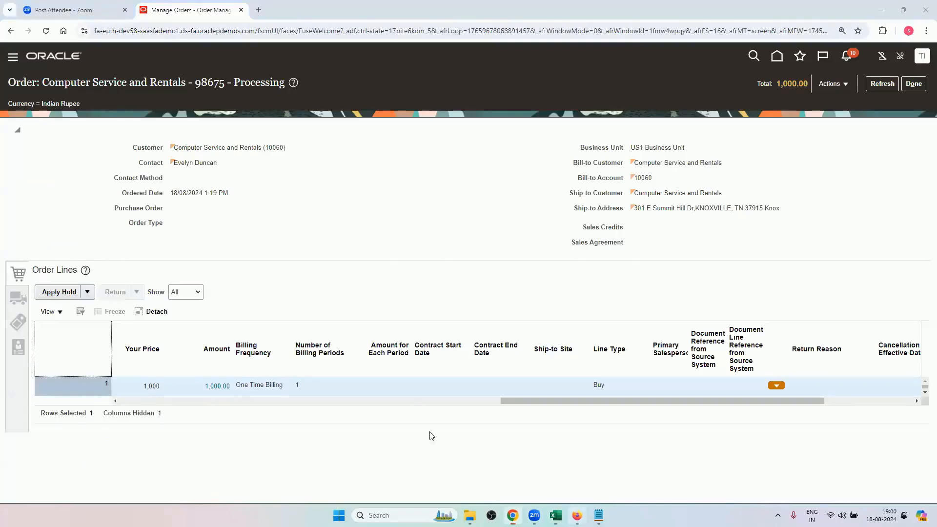
left_click(577, 515)
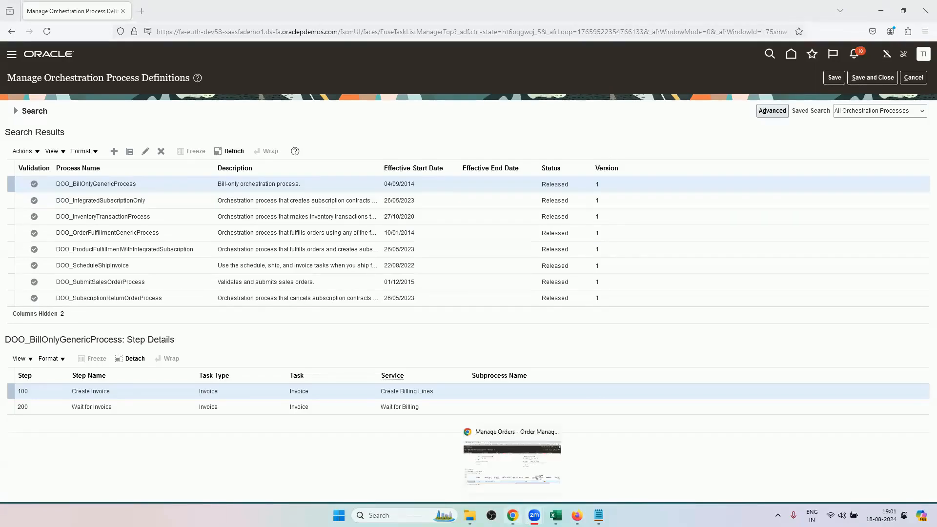
left_click(513, 515)
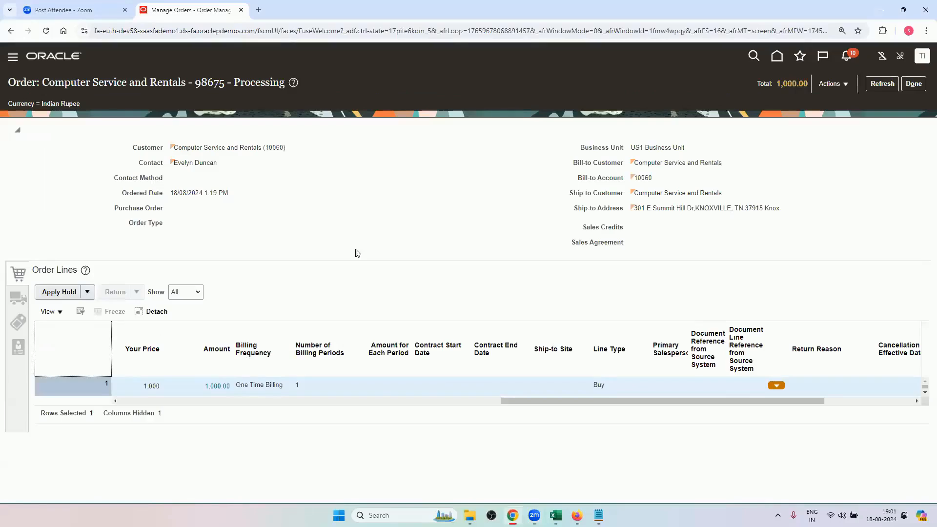
Return to Firefox and compare the step details of DOO_ScheduleShipInvoice with those of DOO_BillOnlyGenericProcess.
key("alt+Tab")
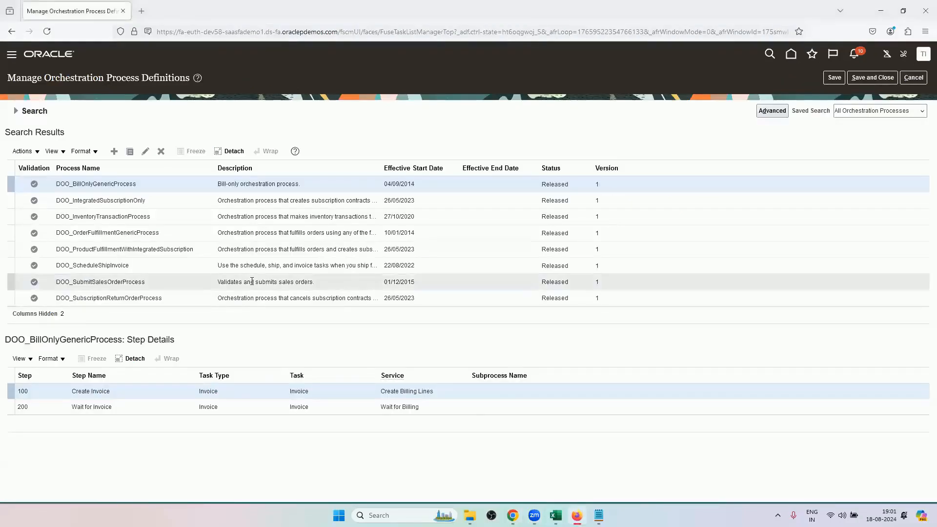
left_click(170, 264)
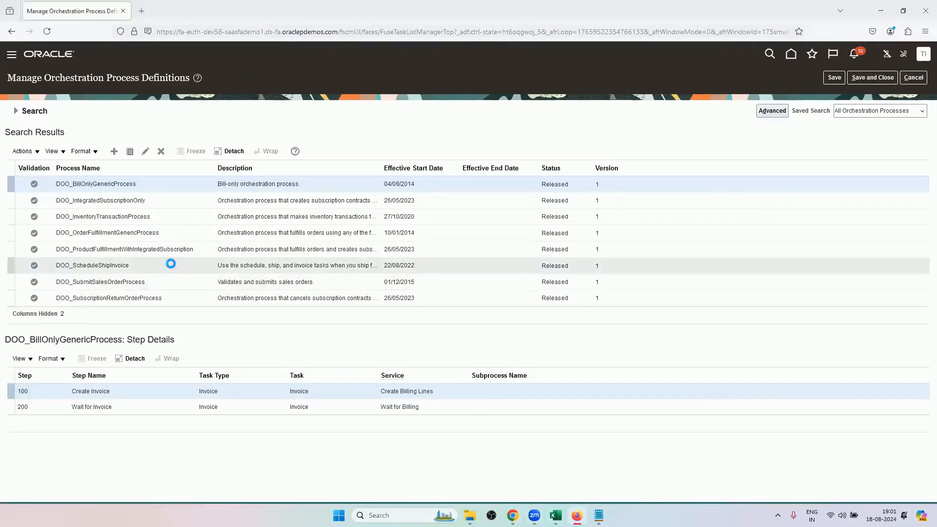
left_click(116, 186)
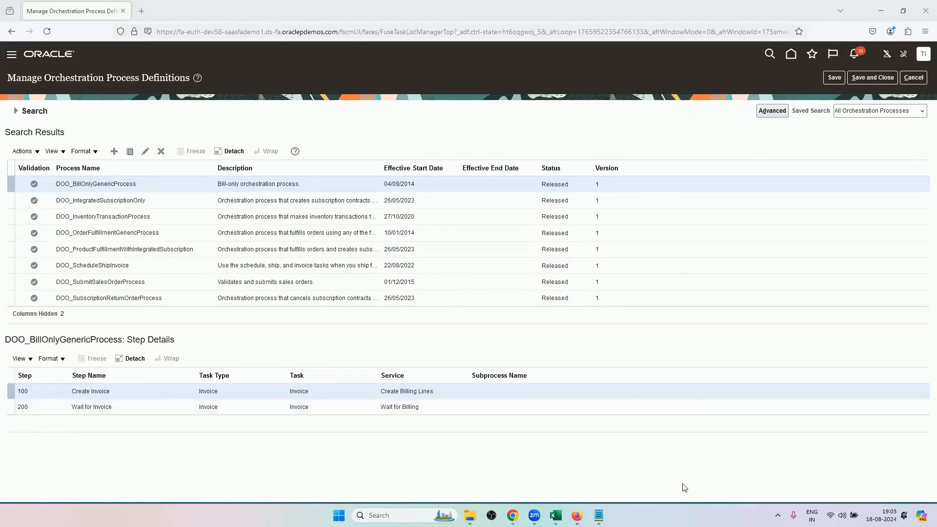
Glance at the Orchestration Cycle sheet in Excel, and in Firefox compare the subscription, inventory transaction, schedule-ship-invoice and bill-only process steps.
left_click(556, 516)
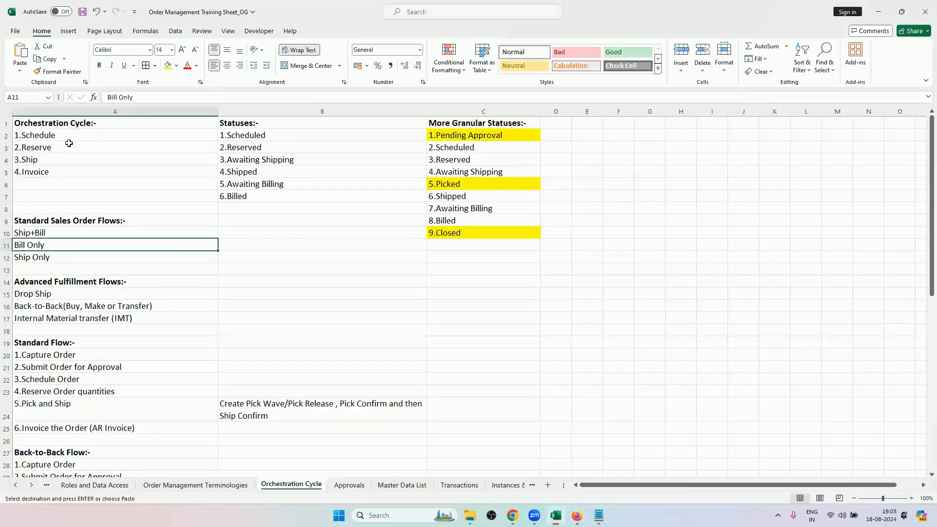
left_click(516, 517)
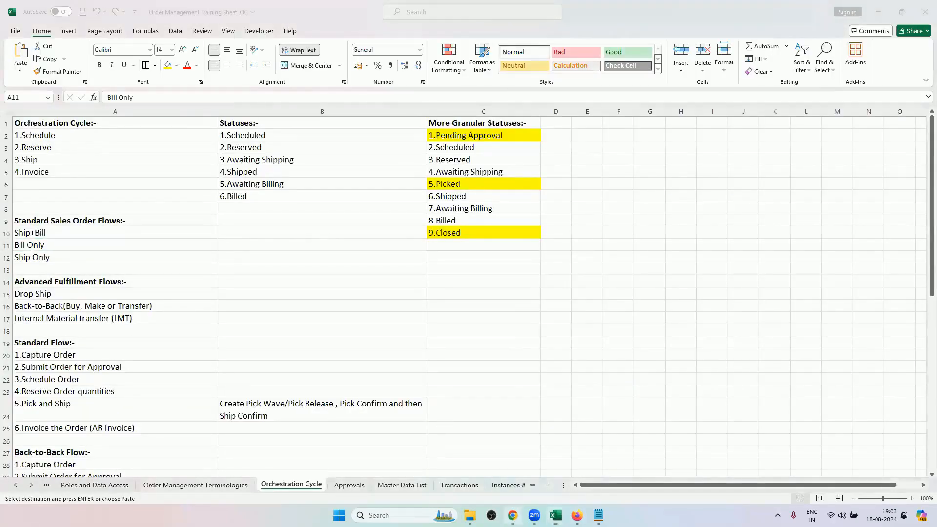
left_click(577, 515)
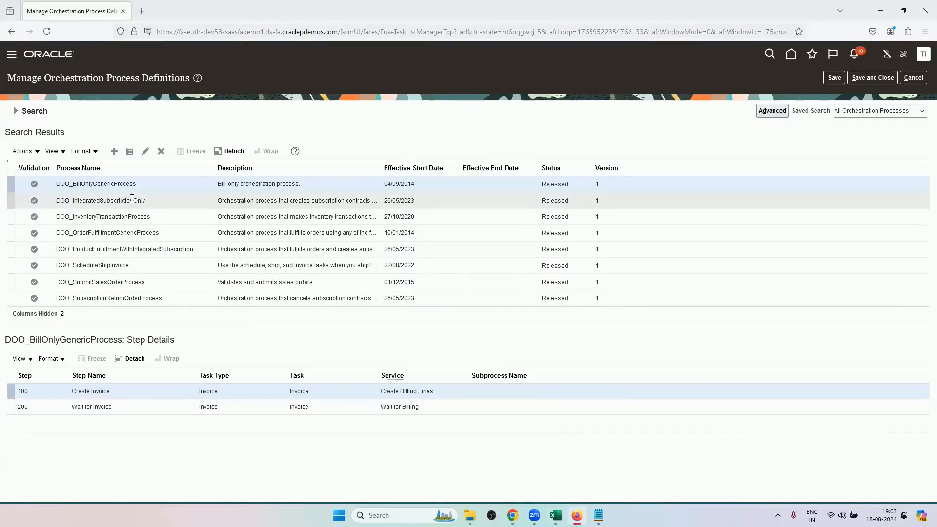
left_click(149, 200)
left_click(155, 218)
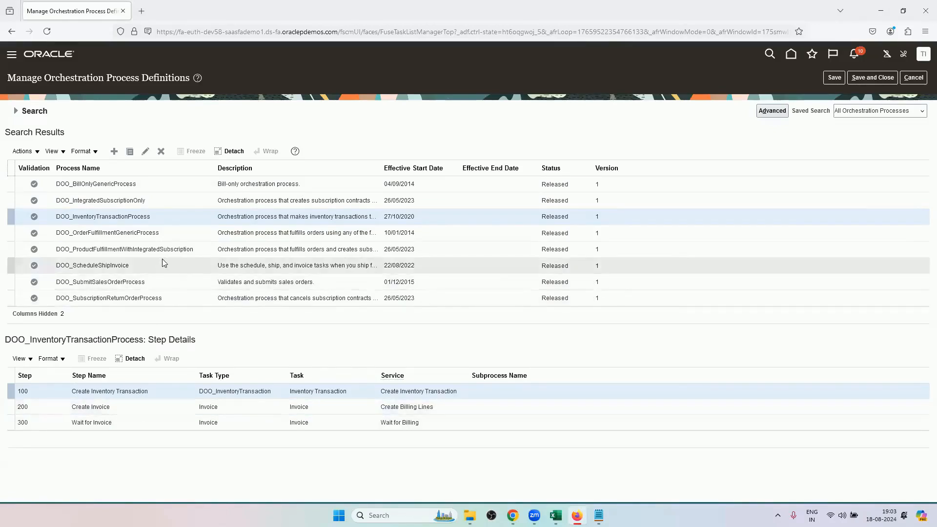
left_click(128, 270)
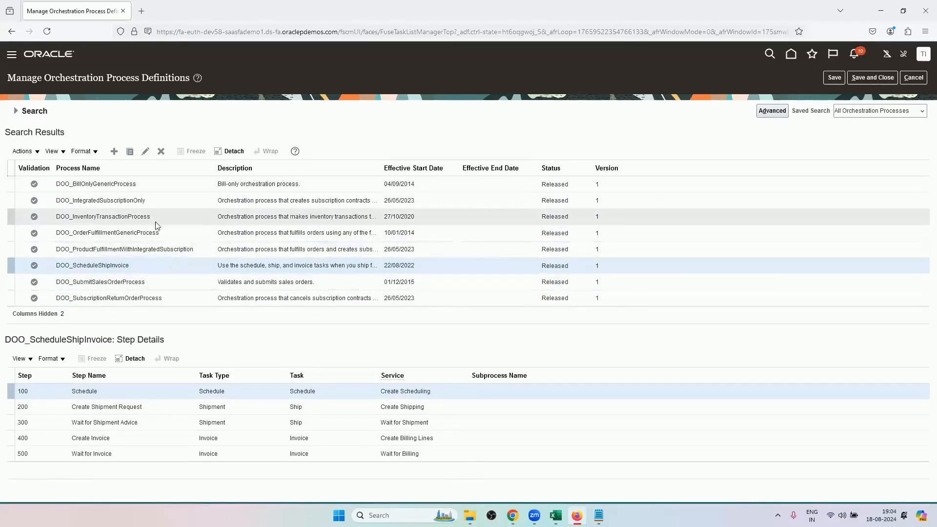
left_click(152, 187)
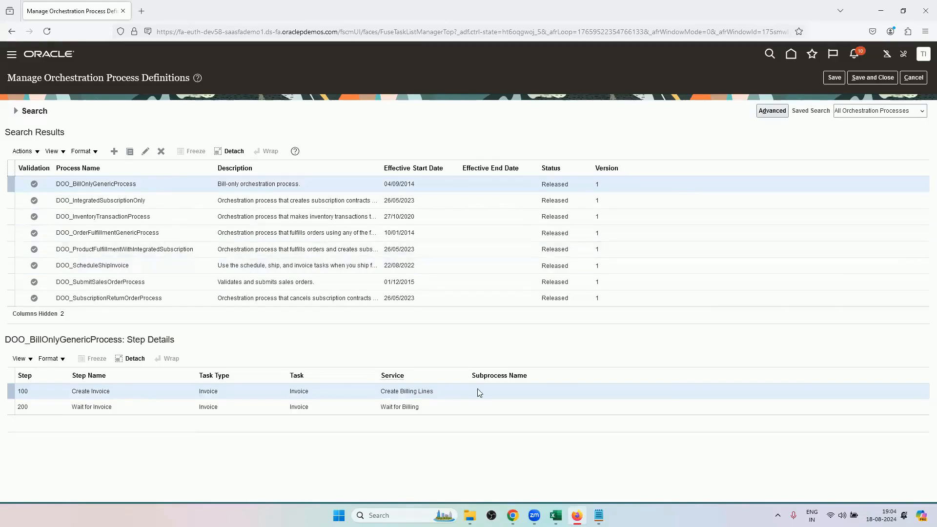
Switch to Chrome and check the orchestration process assigned to the sales order's fulfillment line.
left_click(512, 515)
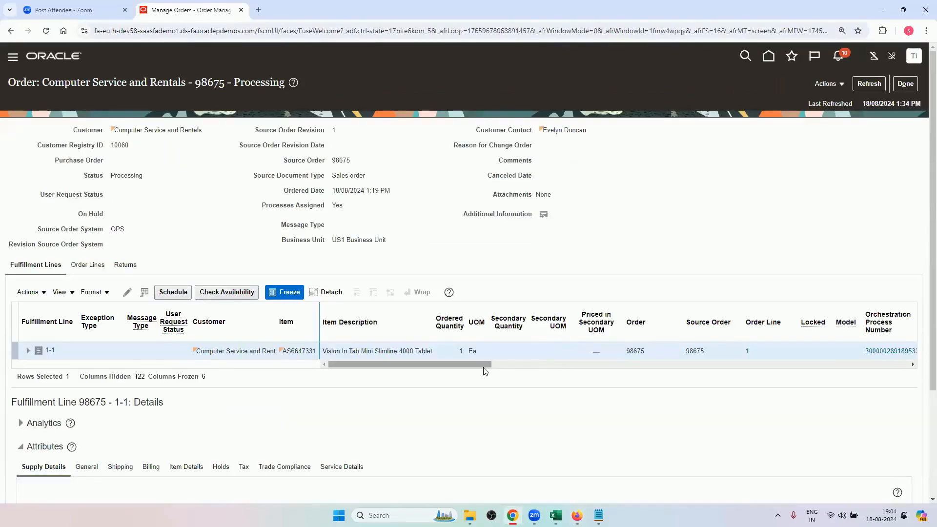
left_click_drag(484, 365, 559, 373)
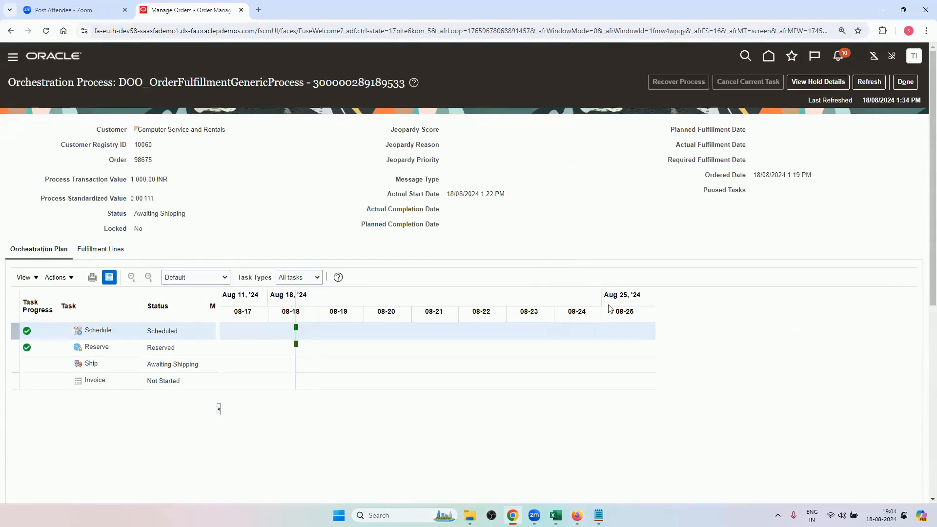
left_click_drag(479, 362, 594, 364)
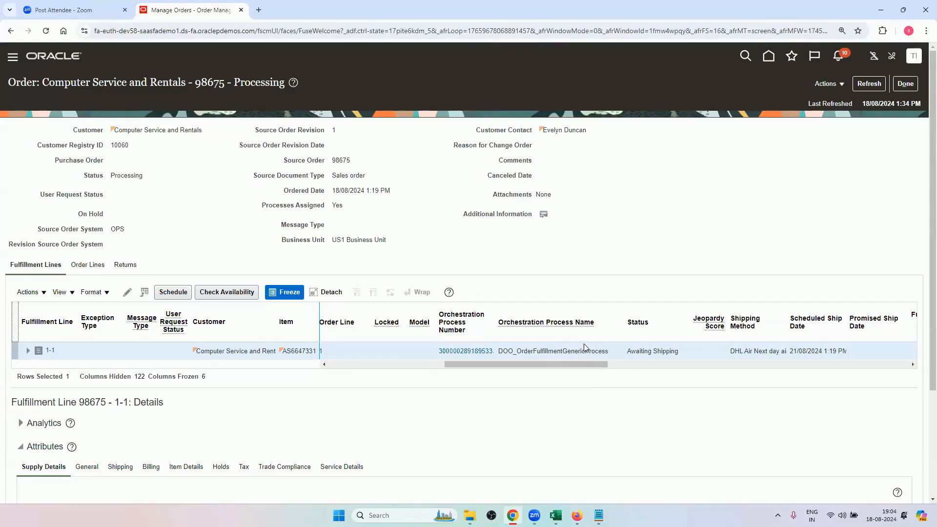
Copy the task name Manage Process Assignment Rules for Sales Orders from the Orchestration Cycle sheet in Excel, and return to Chrome.
left_click(555, 515)
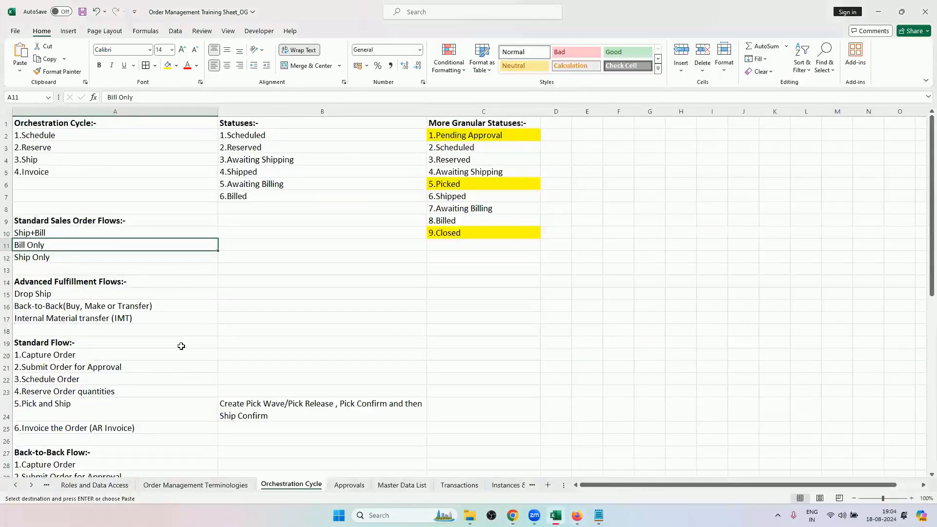
scroll(181, 345, "down", 10)
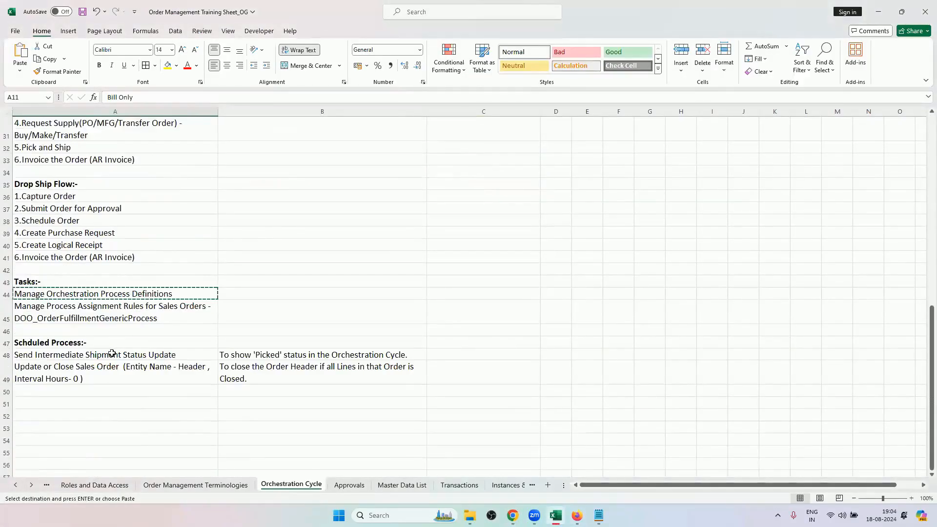
left_click(103, 308)
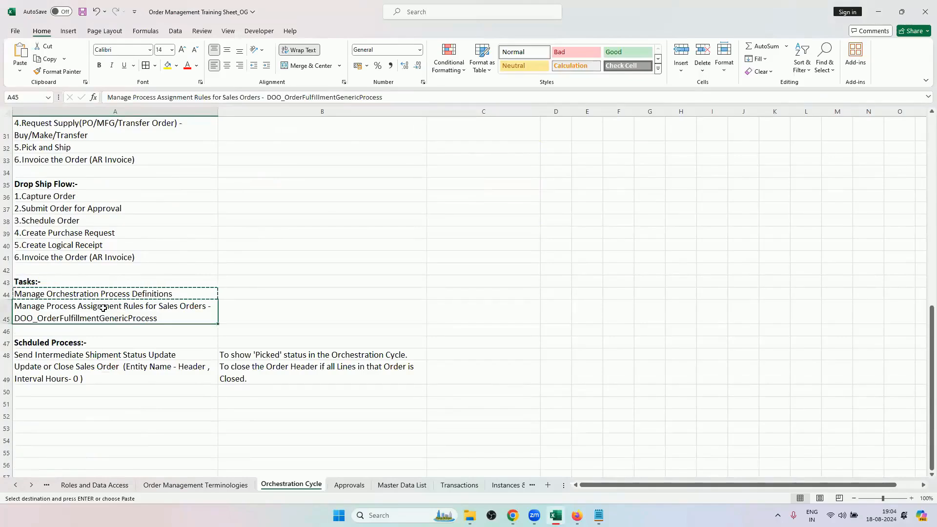
double_click(186, 306)
left_click_drag(207, 309, 23, 307)
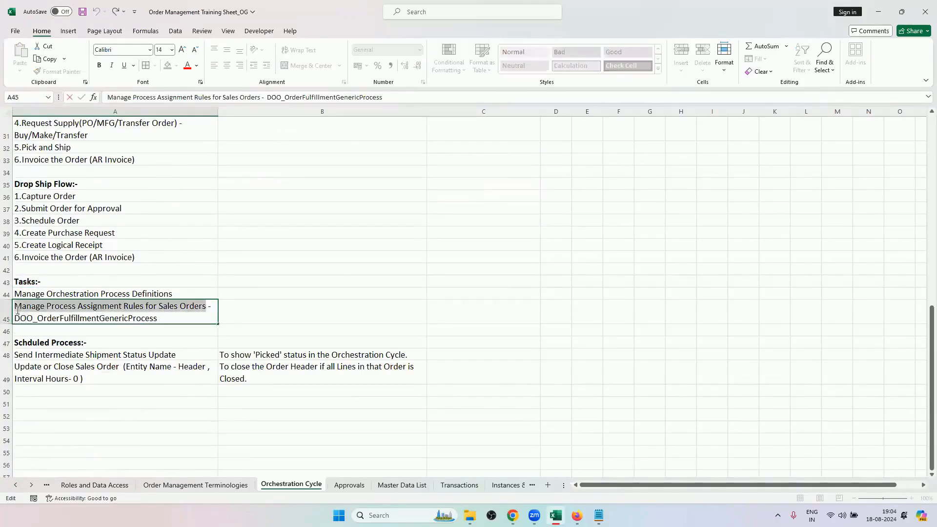
key("ctrl+c")
left_click(513, 515)
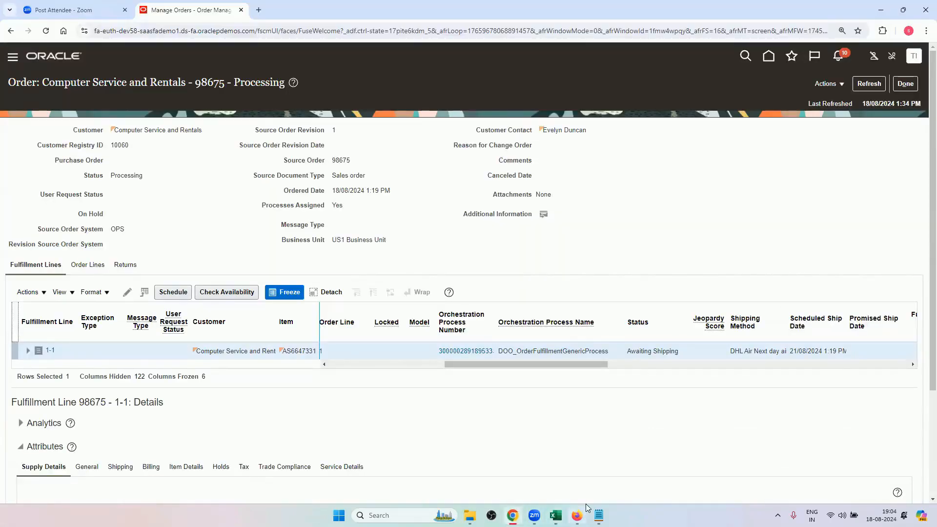
Switch to Firefox, search the setup tasks for Manage Process Assignment Rules for Sales Orders, and open that task.
left_click(579, 513)
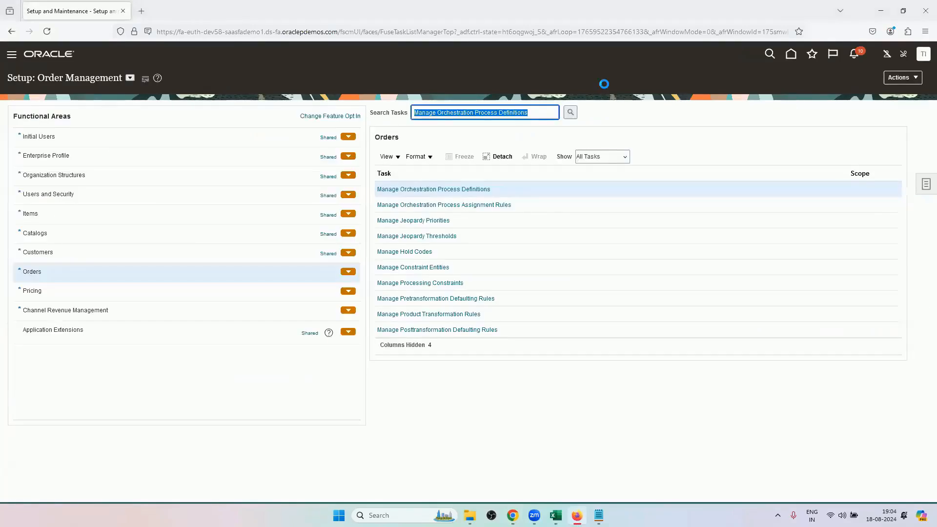
key("ctrl+v")
key("Return")
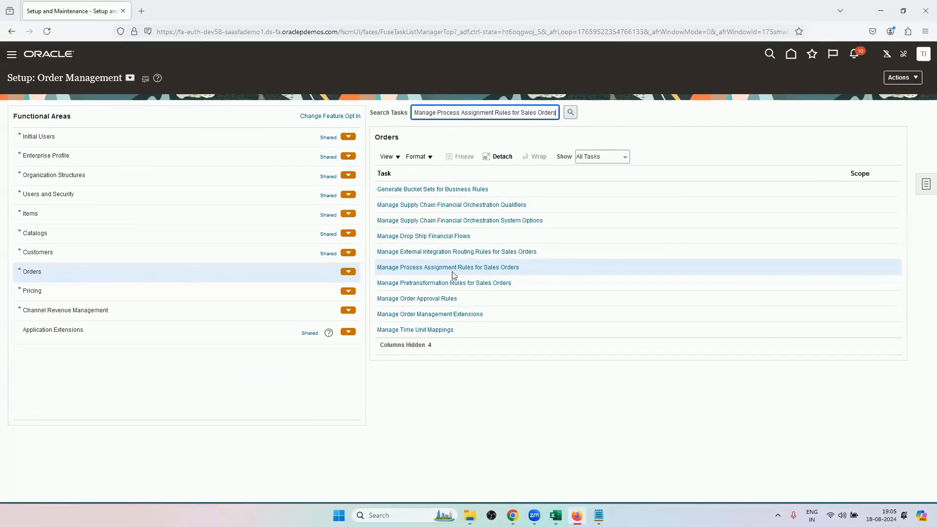
left_click(493, 268)
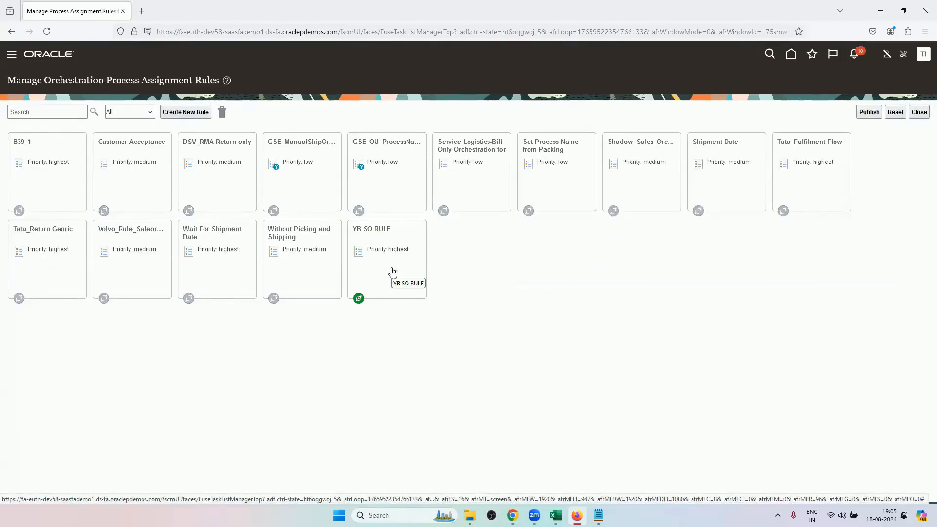
Create a new orchestration process assignment rule and name it RV_ONLY_BILLING.
left_click(200, 112)
left_click(326, 116)
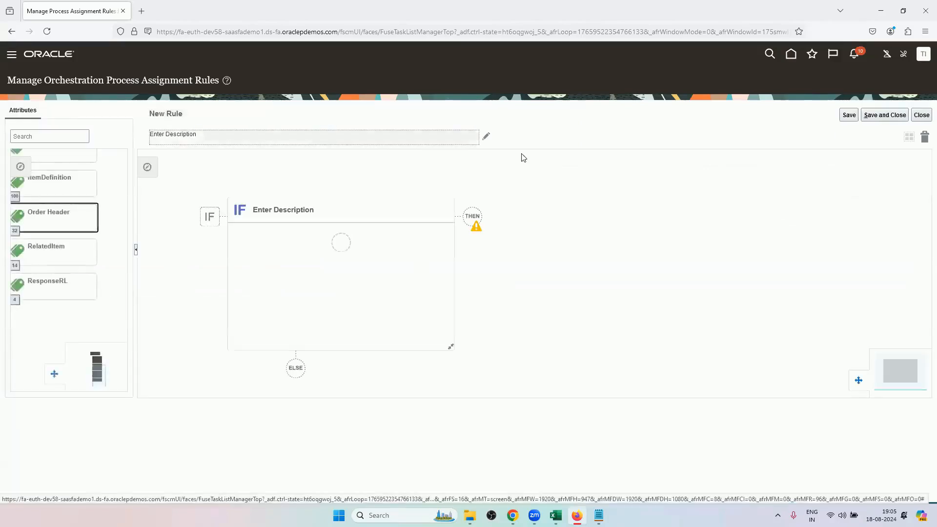
double_click(439, 272)
triple_click(438, 272)
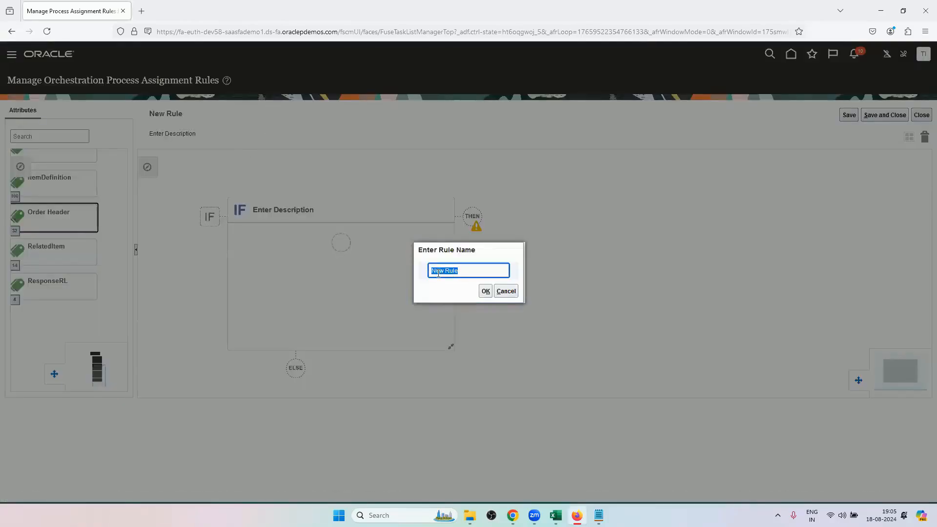
type("RV_ONLY_BILLING")
left_click(485, 291)
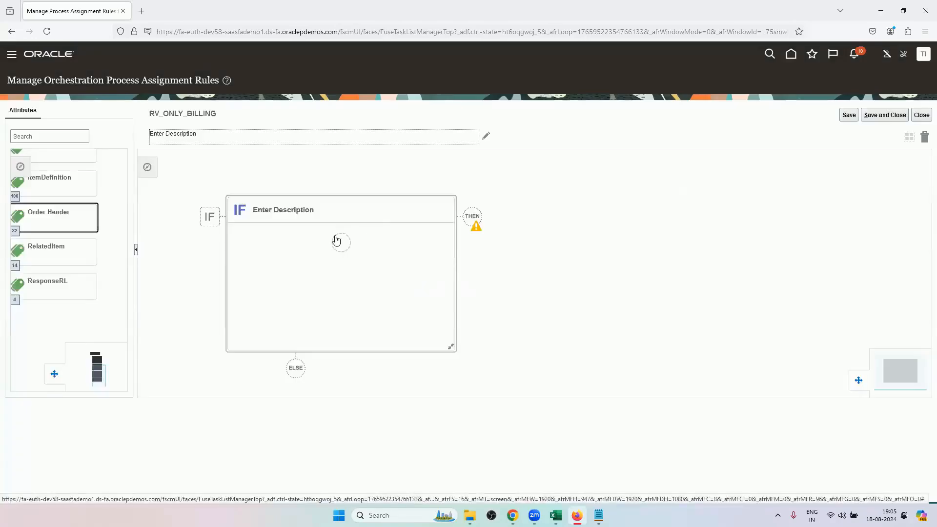
Add an IF condition to the rule: the order header's Order Type is equal to RV_ORDER_TYPE.
left_click(388, 276)
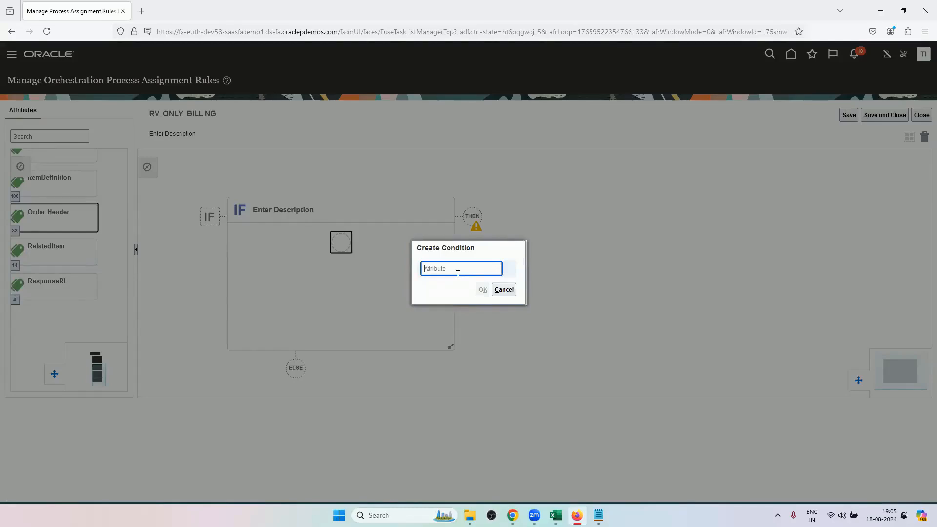
type("ORDER")
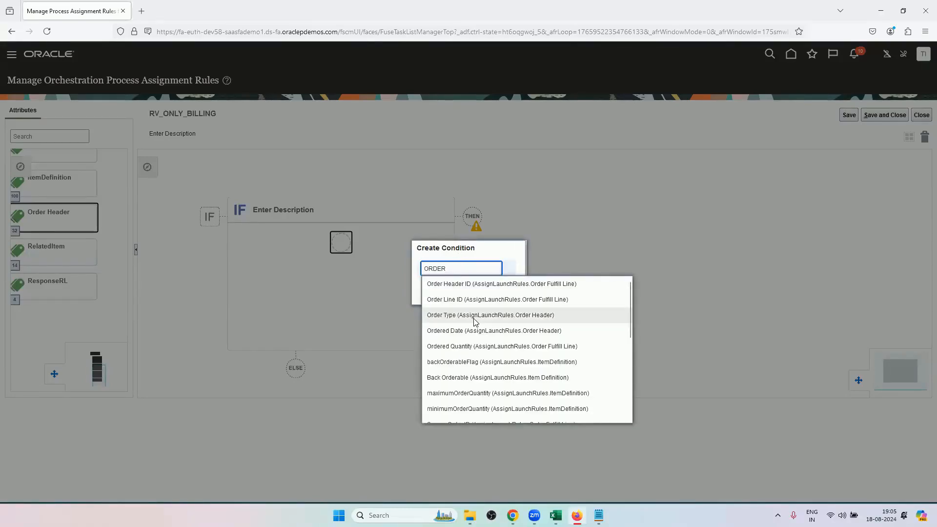
left_click(475, 316)
left_click(460, 290)
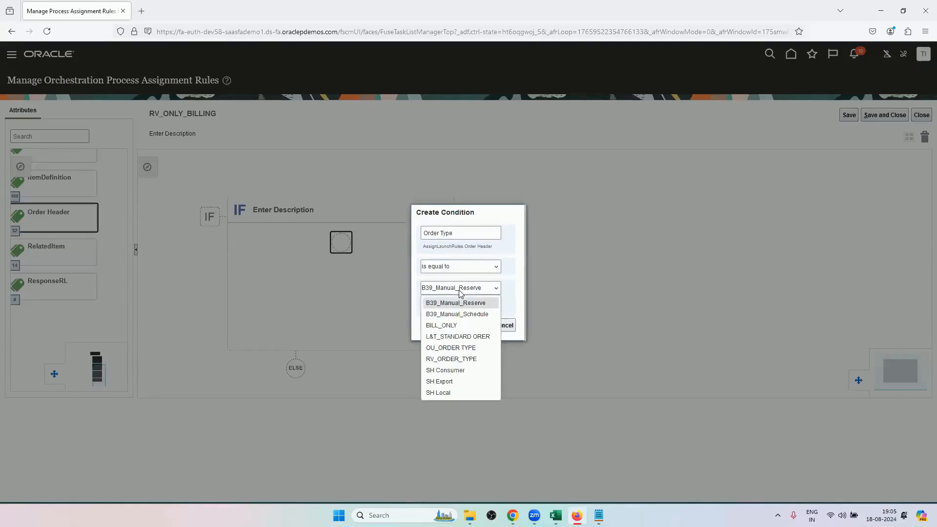
left_click(451, 359)
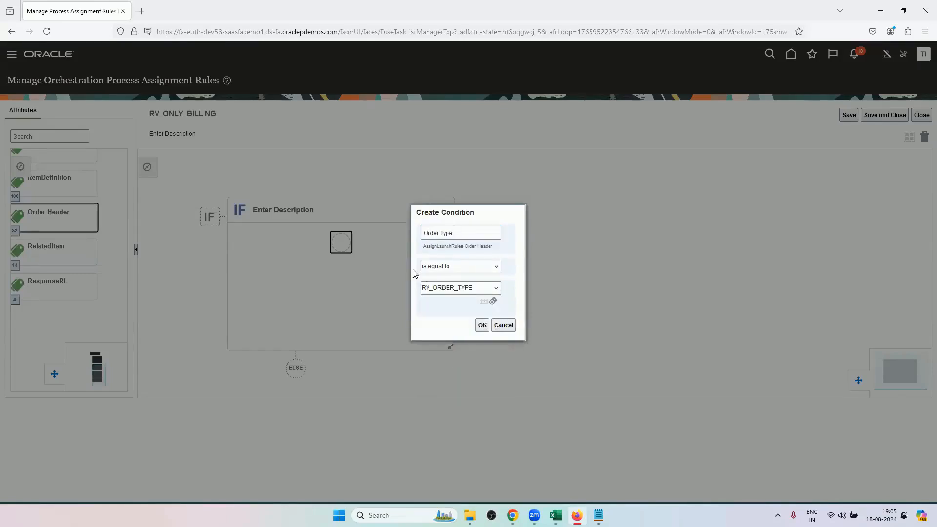
left_click(482, 326)
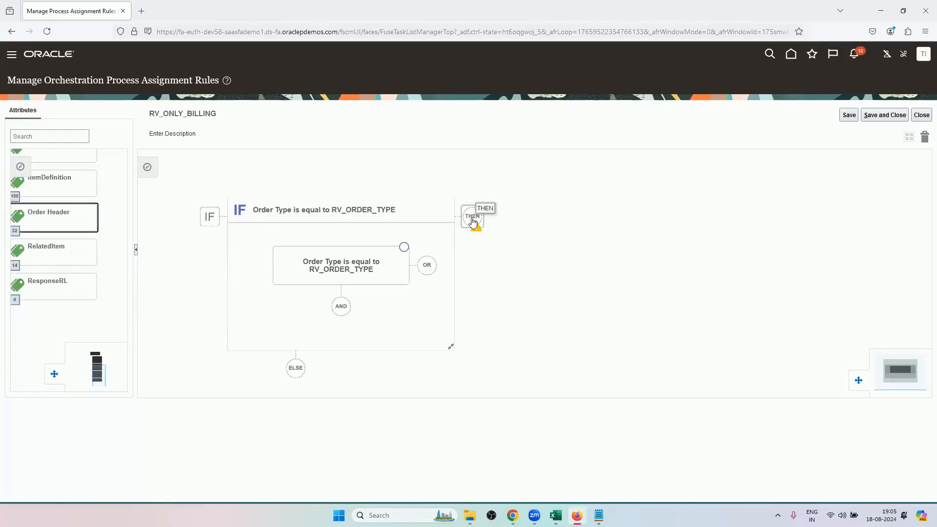
Add a THEN DO action that sets the order fulfill line's Process Name to DOO_BillOnlyGenericProcess.
left_click(472, 221)
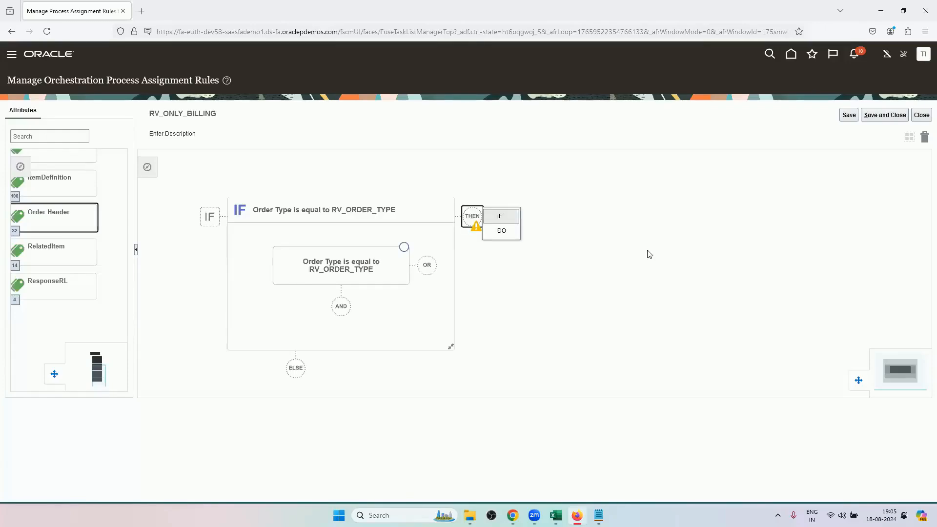
left_click(501, 233)
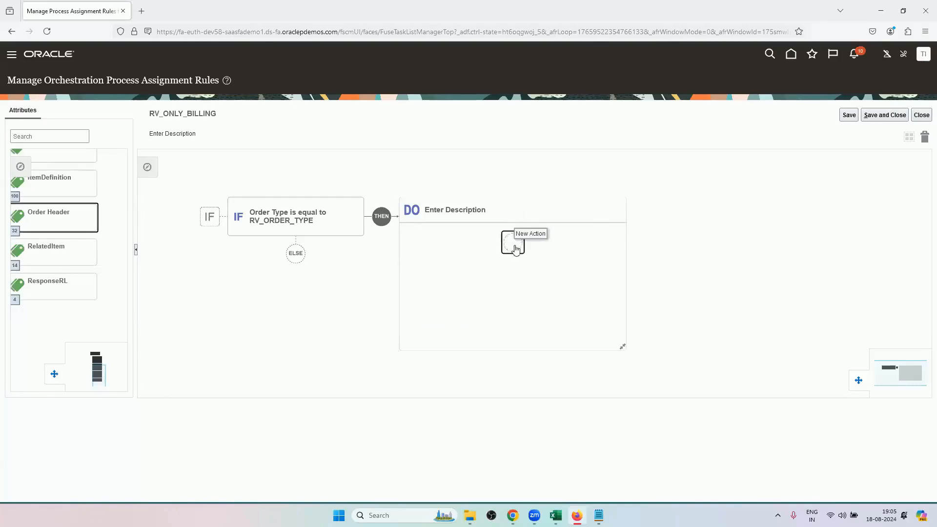
left_click(516, 249)
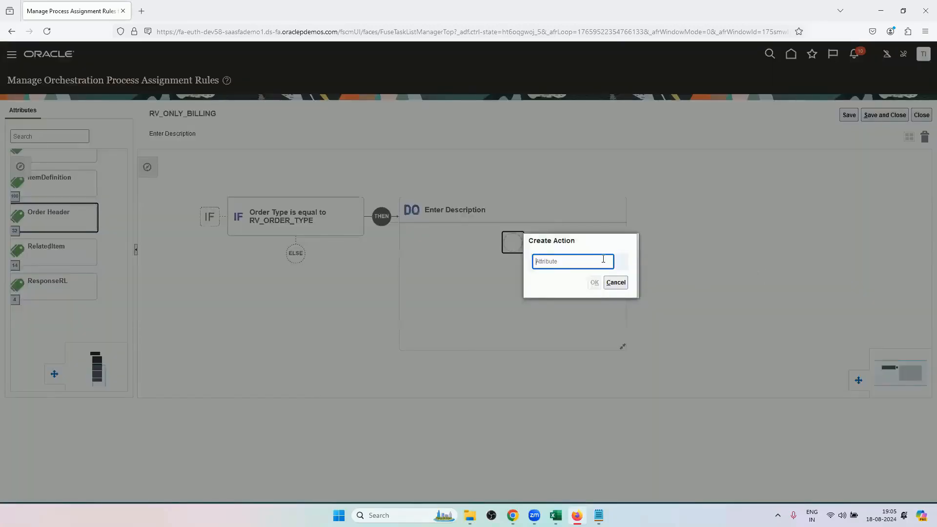
type("PROCESS")
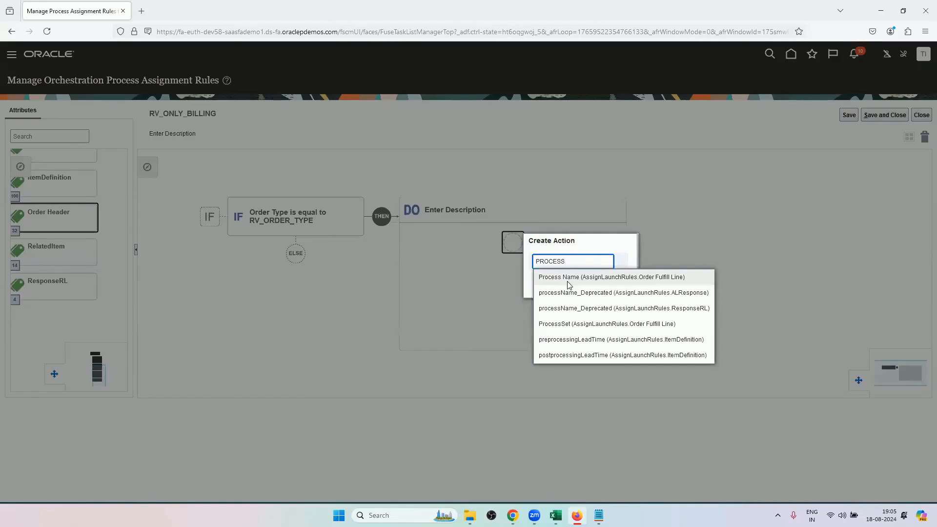
left_click(568, 285)
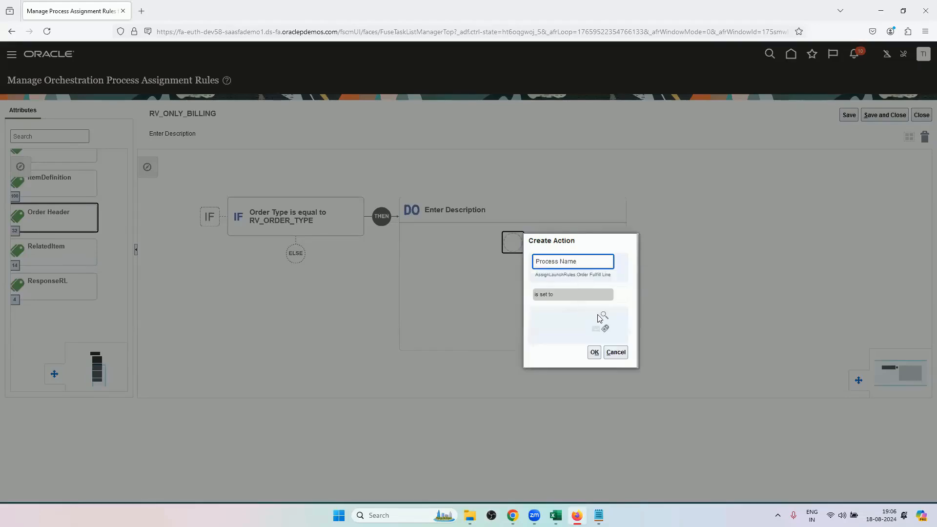
left_click(603, 316)
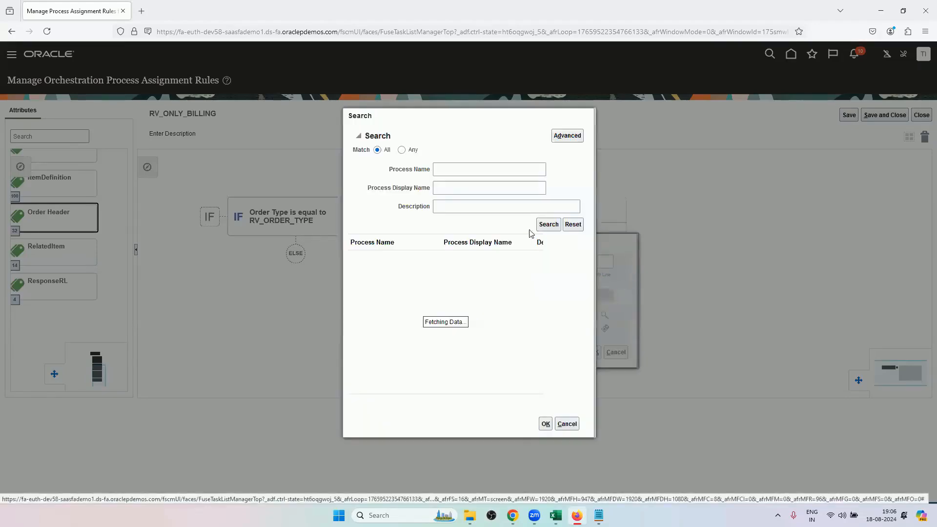
left_click(547, 226)
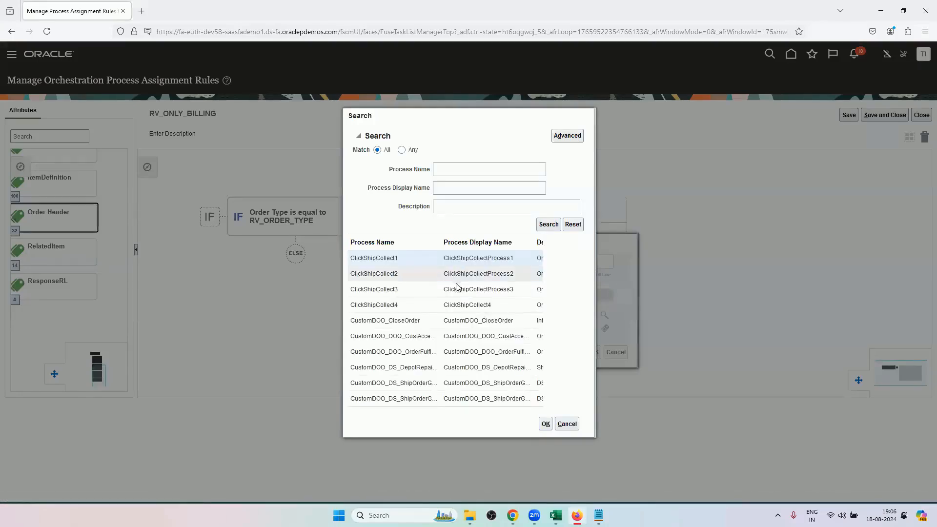
scroll(450, 334, "down", 2)
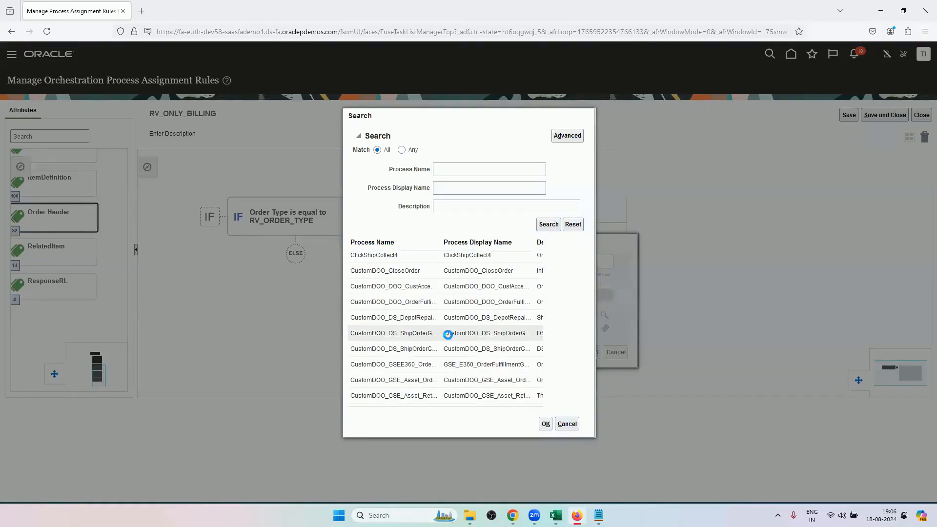
scroll(449, 334, "down", 3)
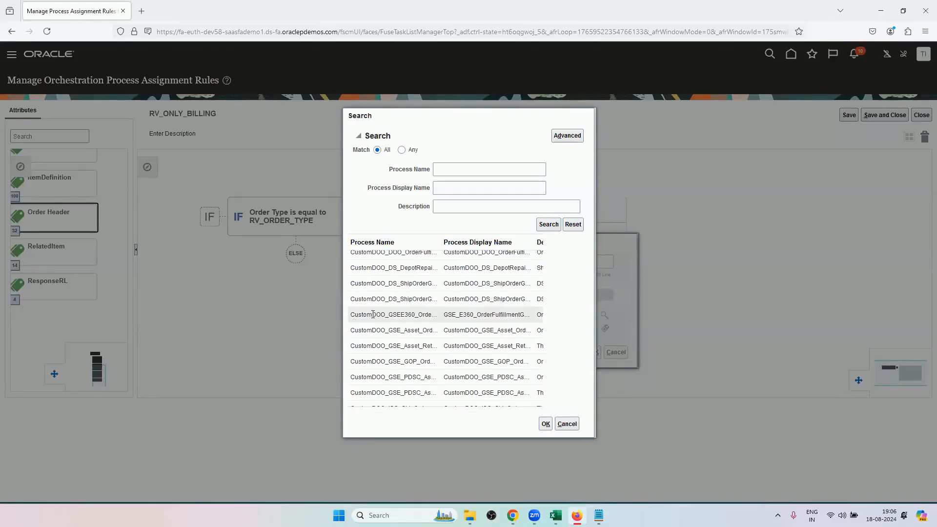
scroll(383, 345, "down", 5)
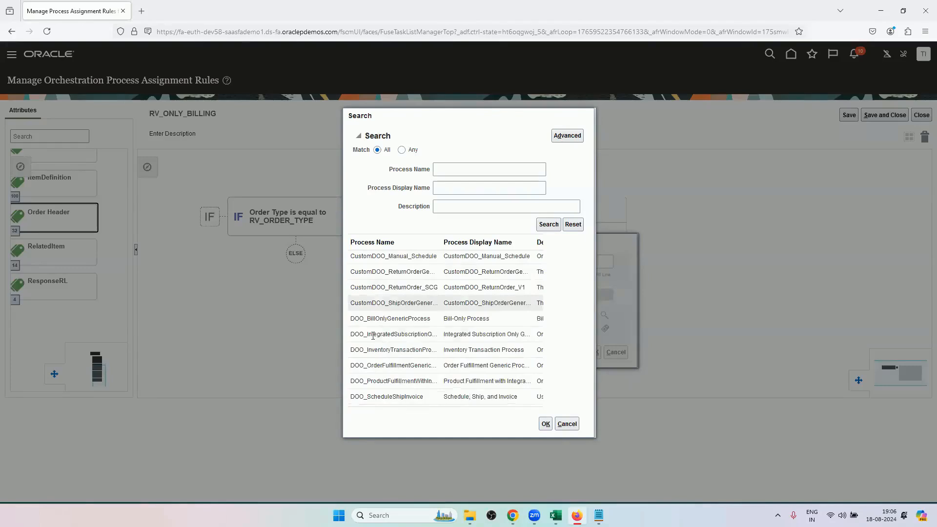
left_click(395, 319)
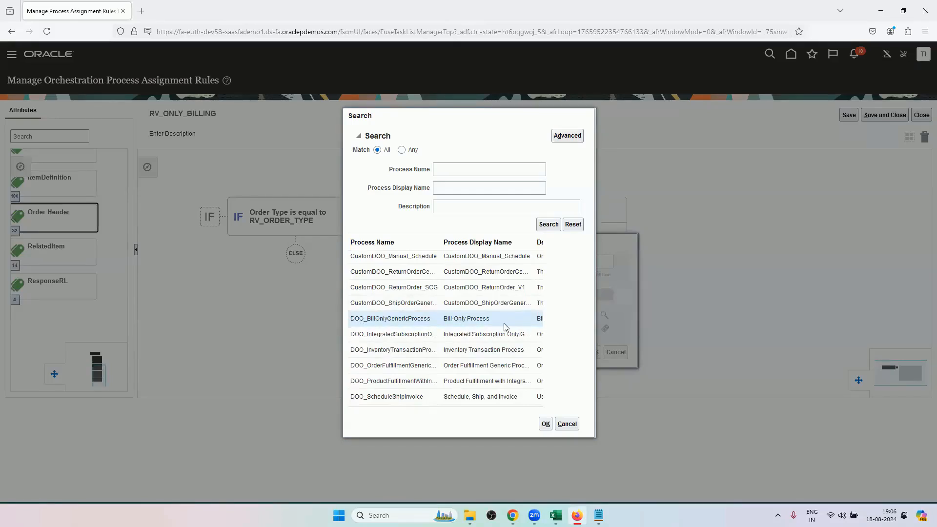
left_click(546, 424)
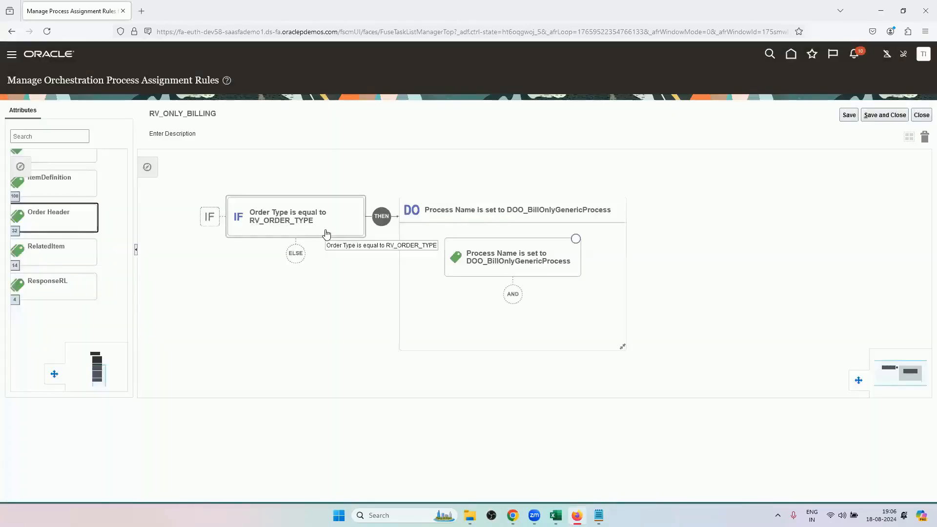
left_click(326, 233)
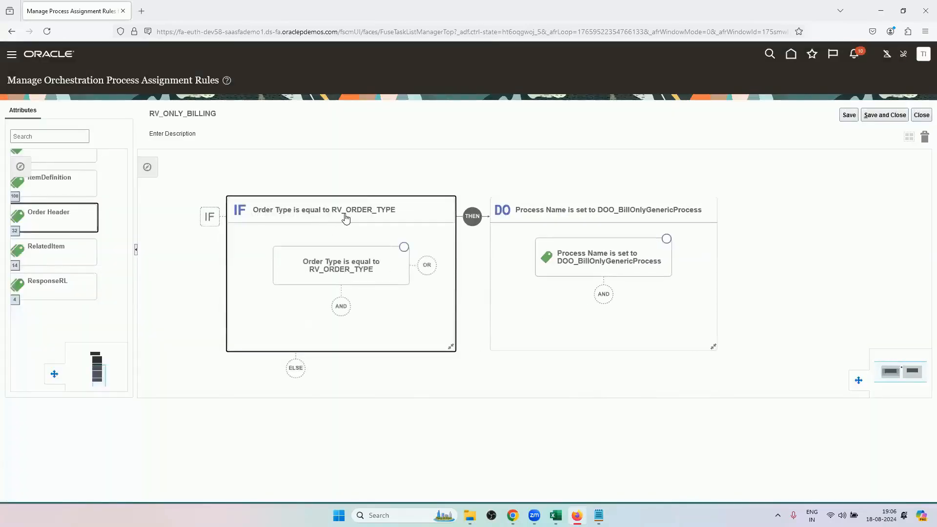
left_click(340, 306)
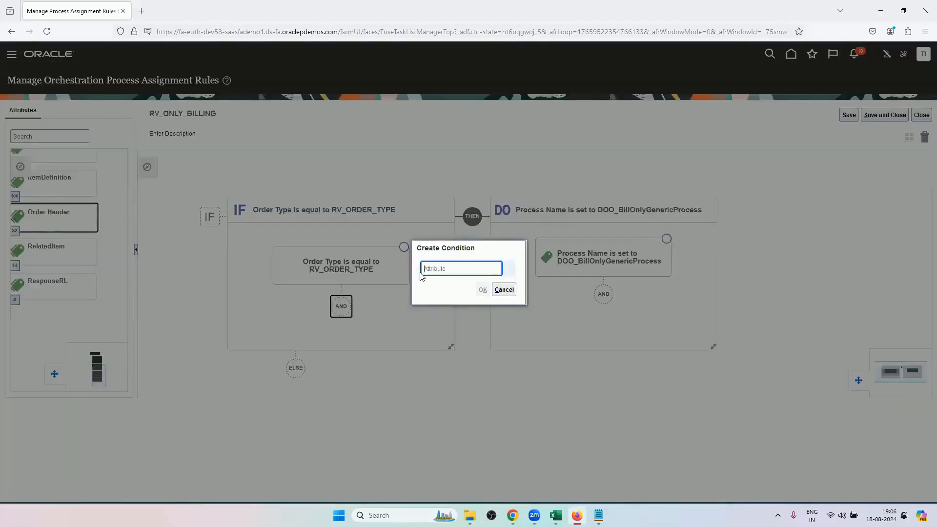
type("Li")
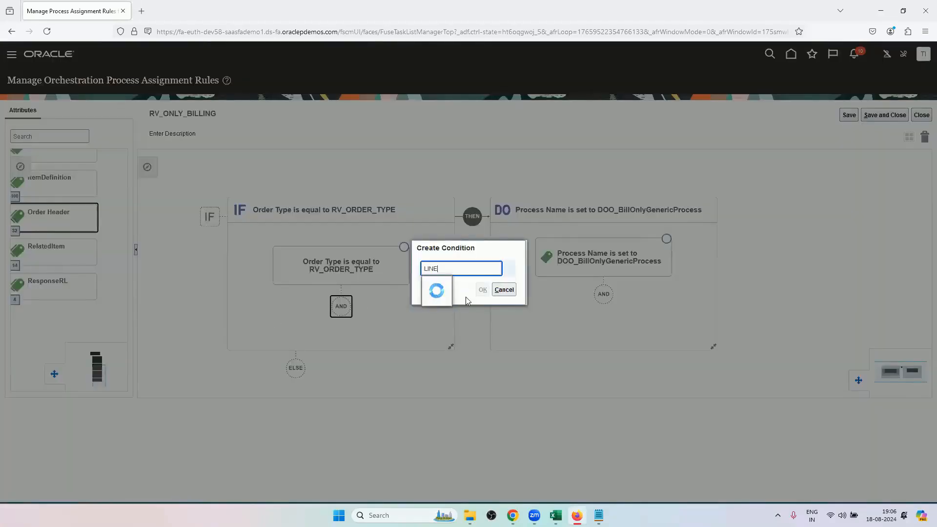
left_click(469, 286)
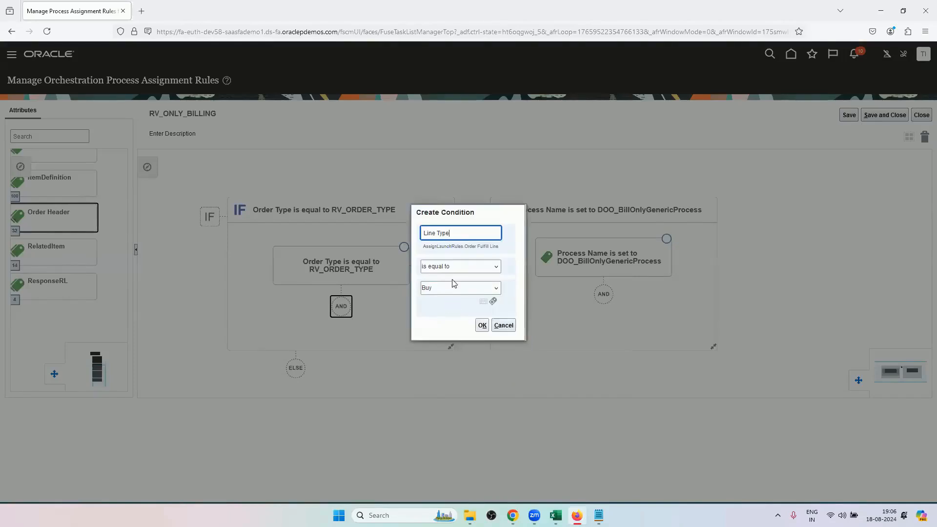
key("BackSpace")
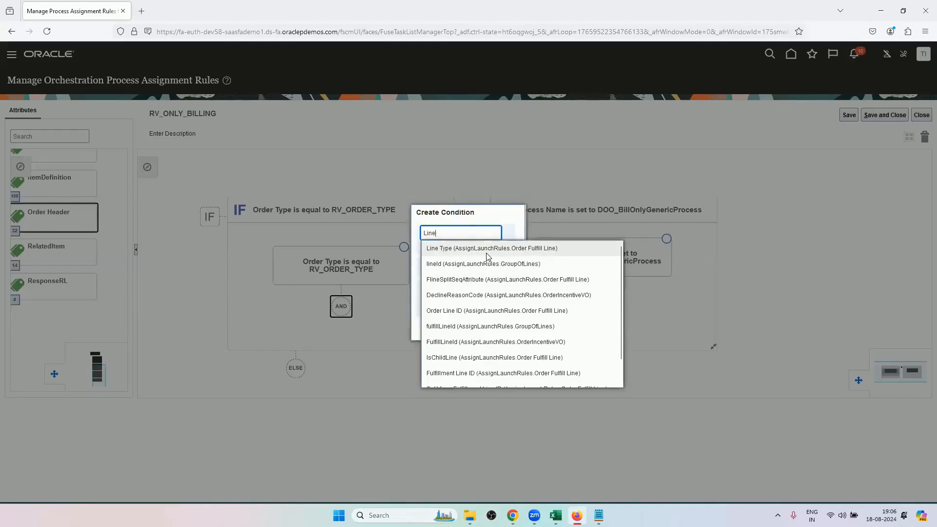
scroll(474, 332, "down", 1)
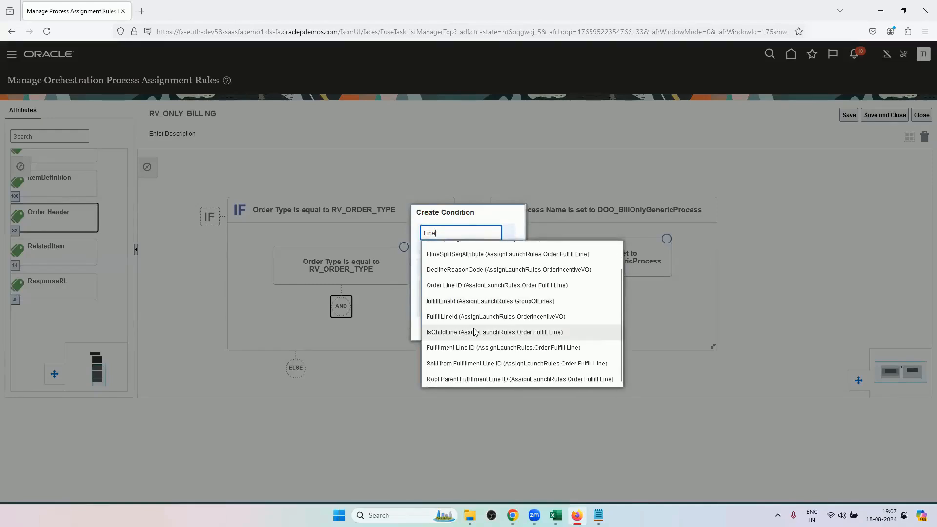
scroll(473, 313, "up", 1)
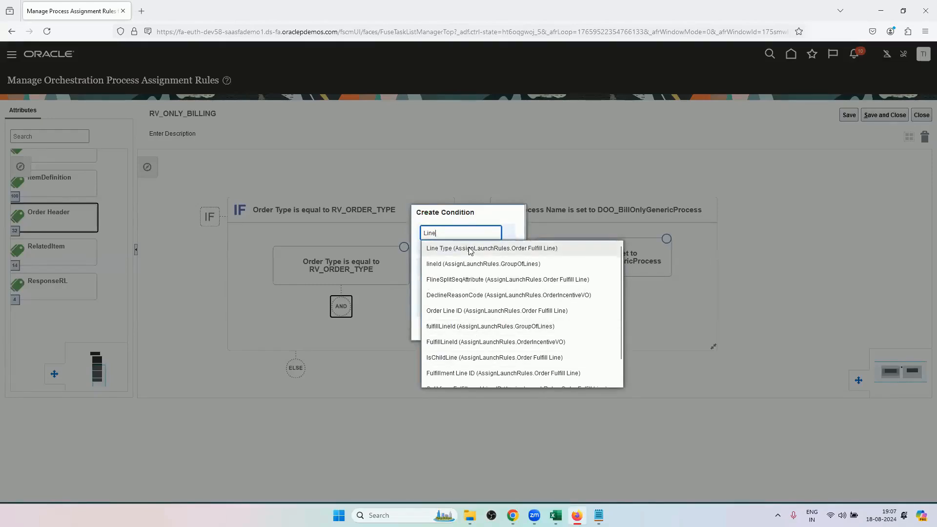
left_click(519, 211)
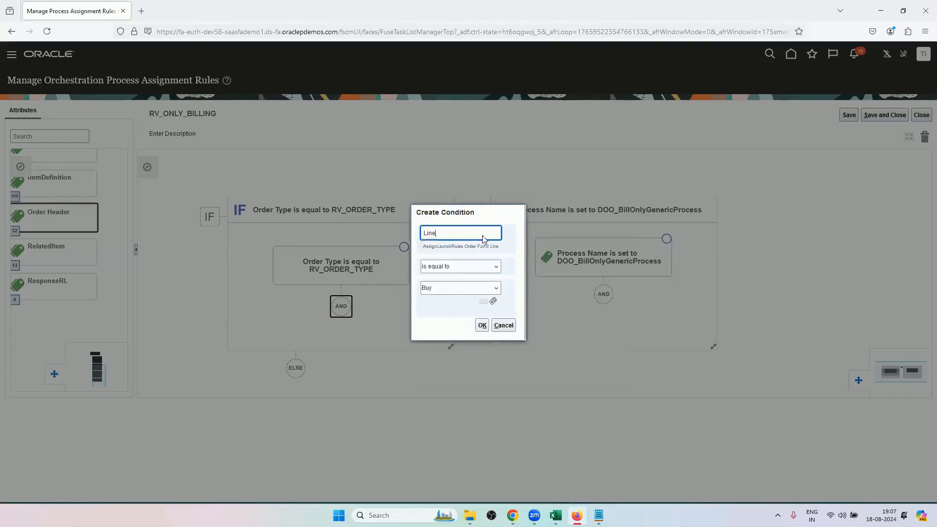
left_click(503, 323)
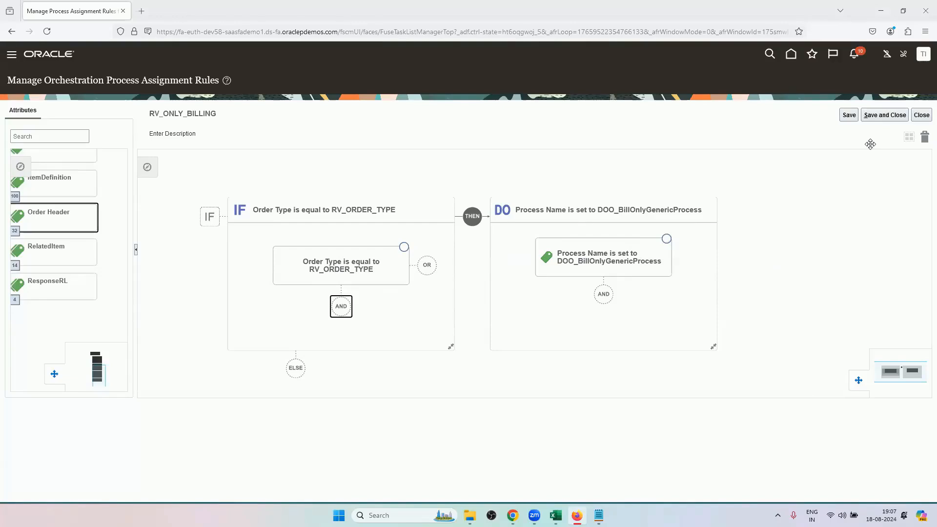
Save the RV_ONLY_BILLING rule and return to the list of process assignment rules.
left_click(835, 203)
scroll(835, 203, "down", 2)
scroll(835, 203, "up", 2)
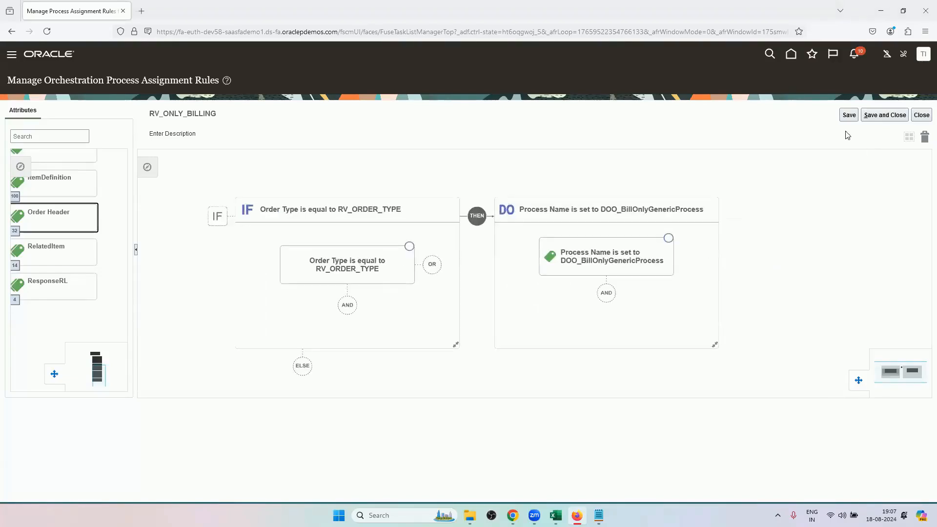
left_click(889, 119)
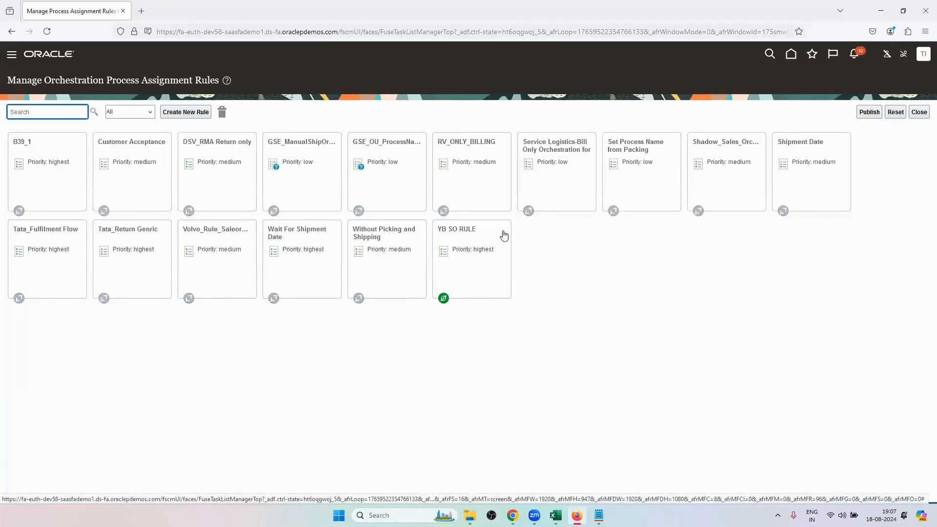
Activate the RV_ONLY_BILLING process assignment rule.
left_click(463, 159)
Open the active YB SO RULE to examine its IF condition, and return to the rule list without changing it.
left_click(481, 240)
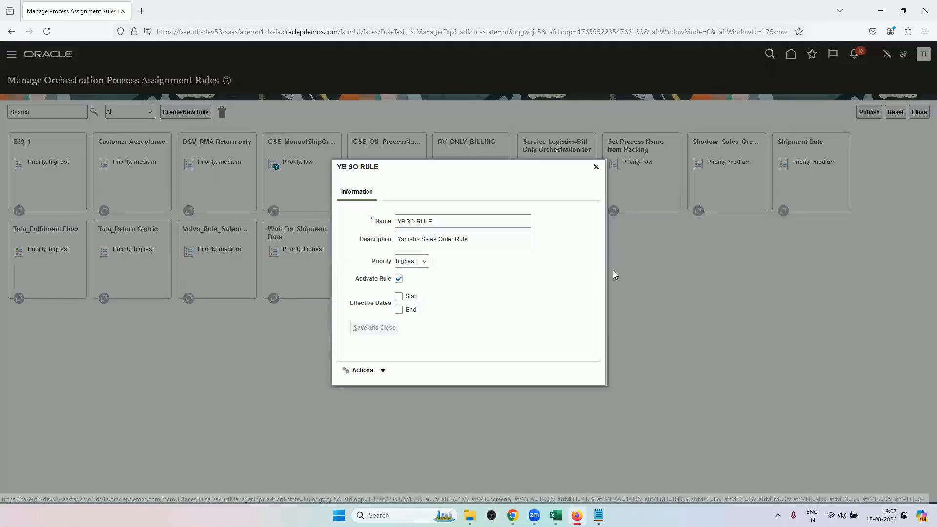
left_click(381, 369)
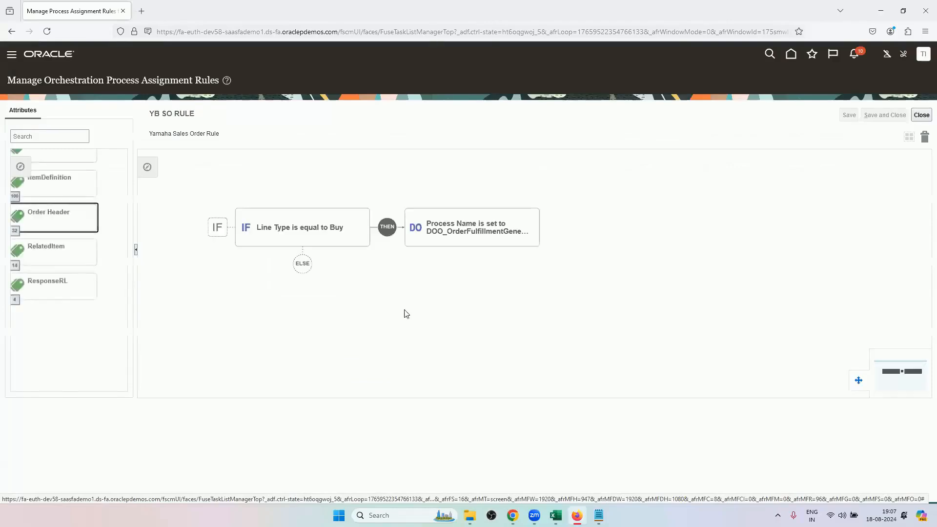
left_click(324, 238)
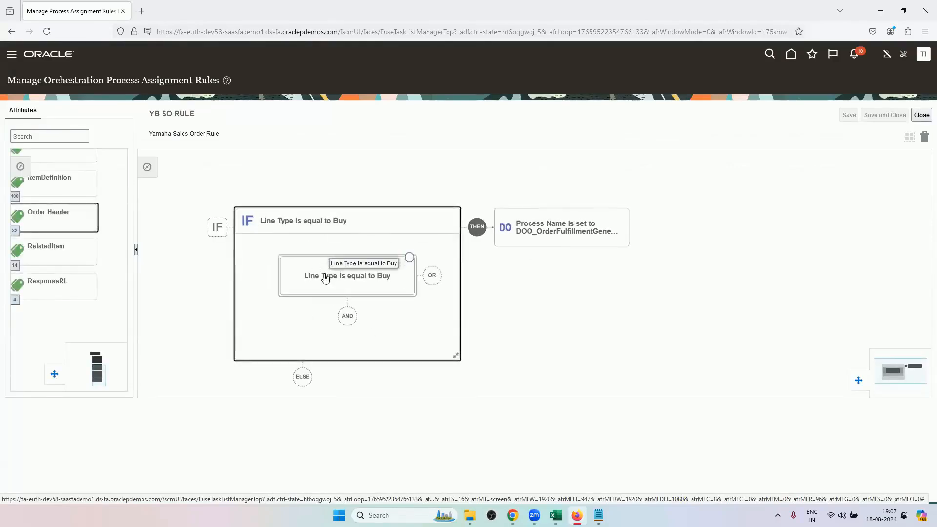
left_click(324, 277)
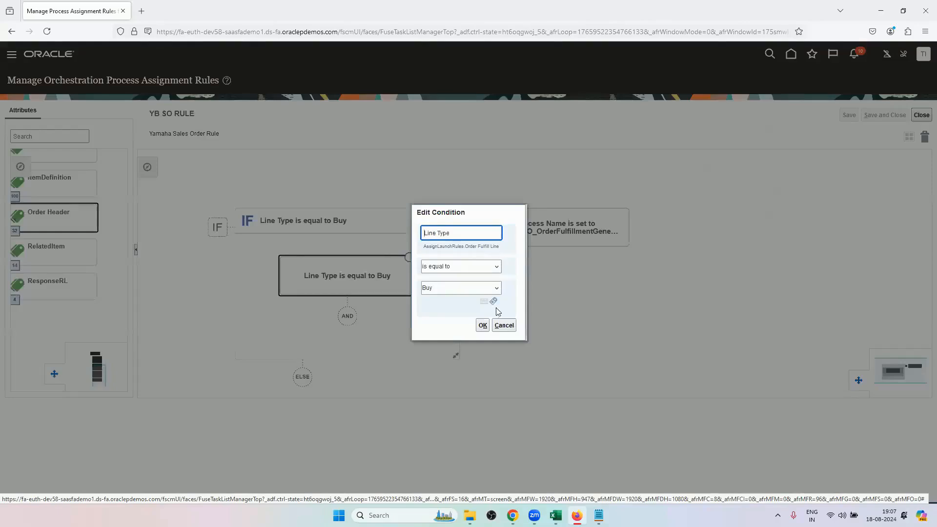
left_click(503, 325)
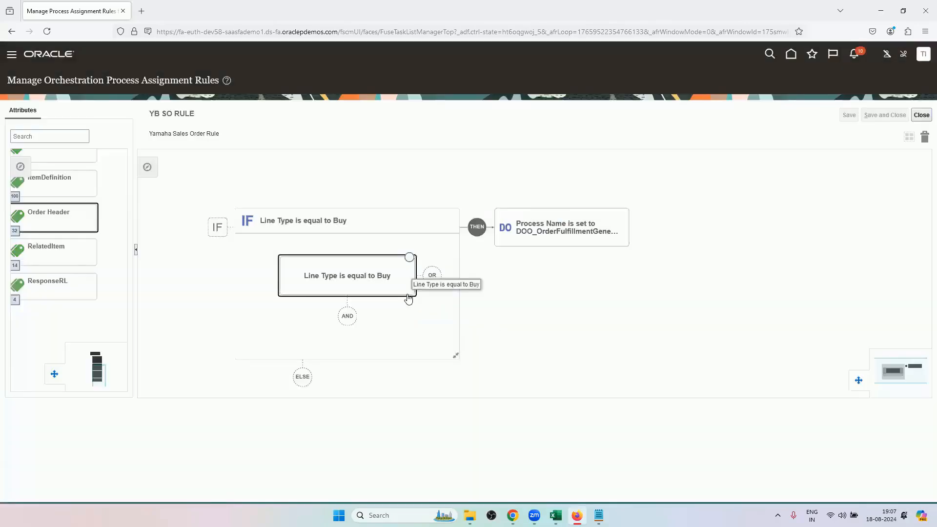
left_click(921, 114)
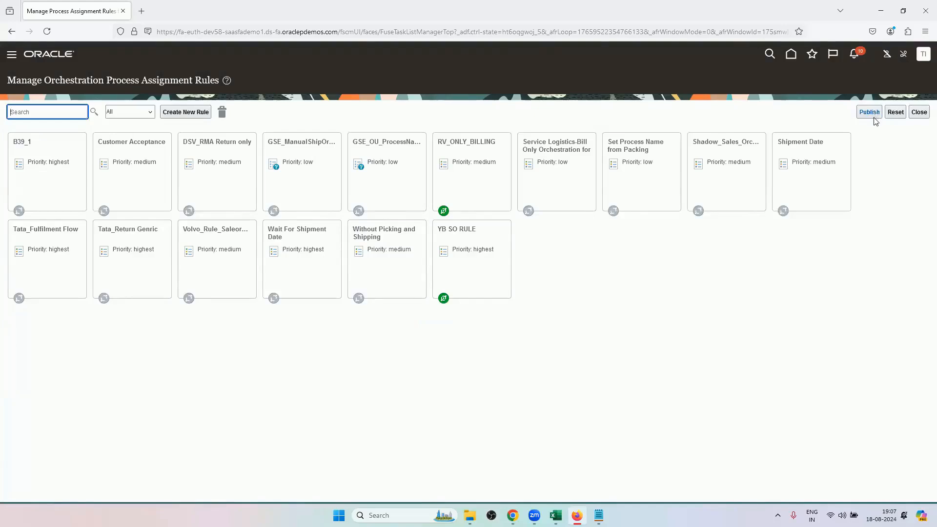
Publish the orchestration process assignment rules.
left_click(873, 117)
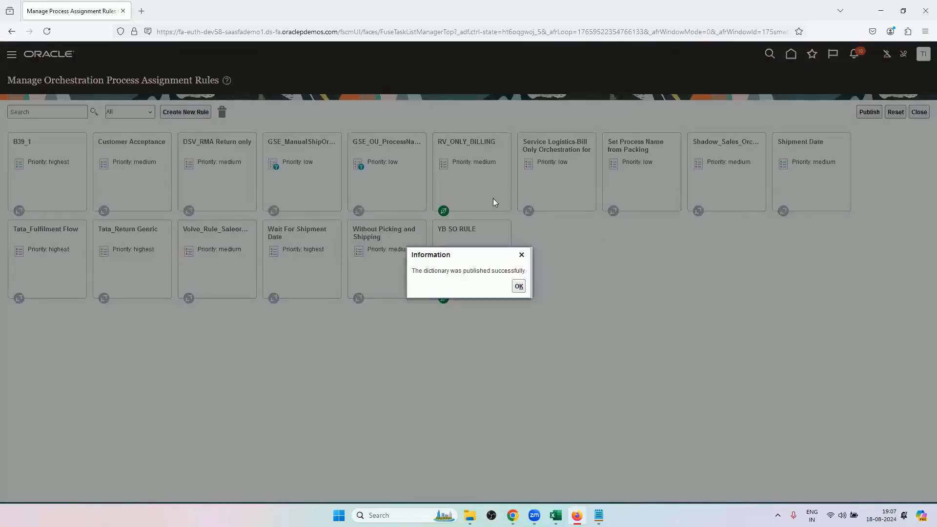
left_click(519, 286)
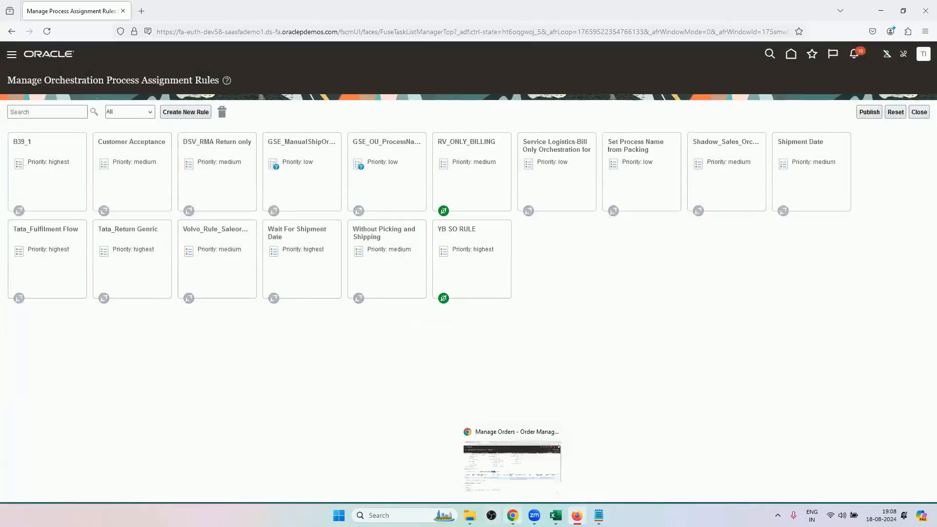
Switch to Order Management in Chrome, review the orchestration plan of the existing order's fulfillment line, and close the order.
left_click(512, 515)
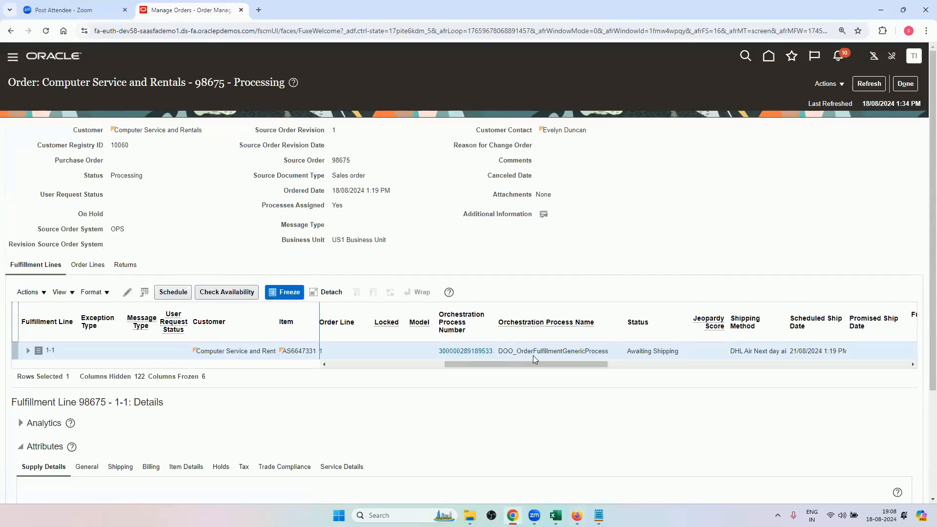
left_click(482, 351)
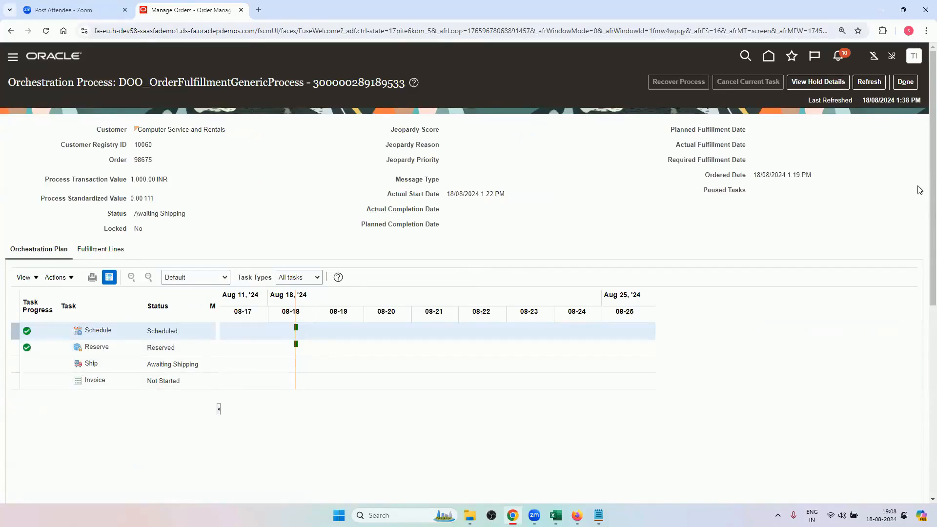
left_click(905, 82)
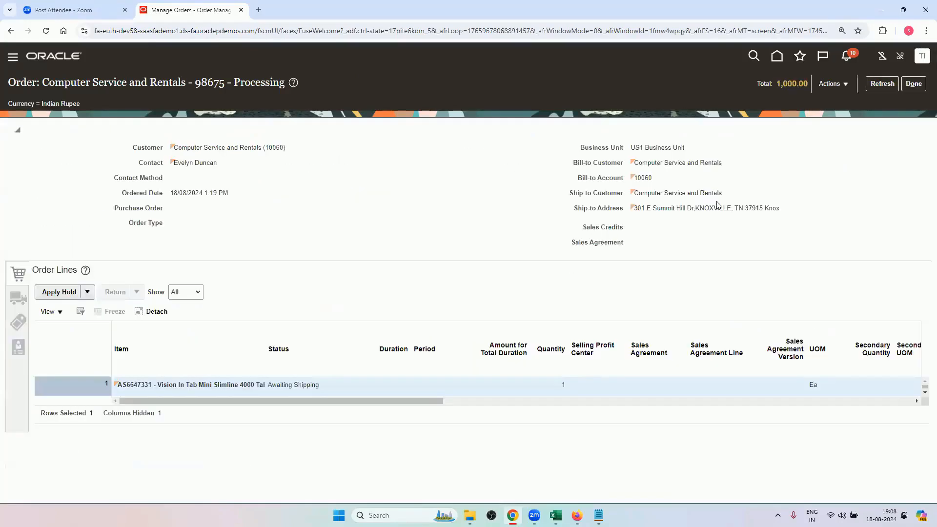
left_click(918, 87)
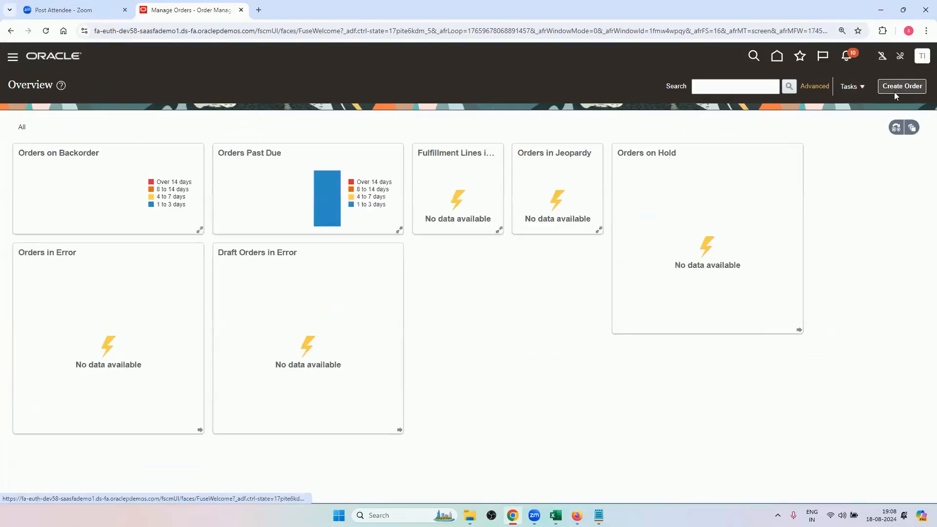
Create a new sales order for customer Computer Service and Rentals with order type RV_ORDER_TYPE.
left_click(895, 91)
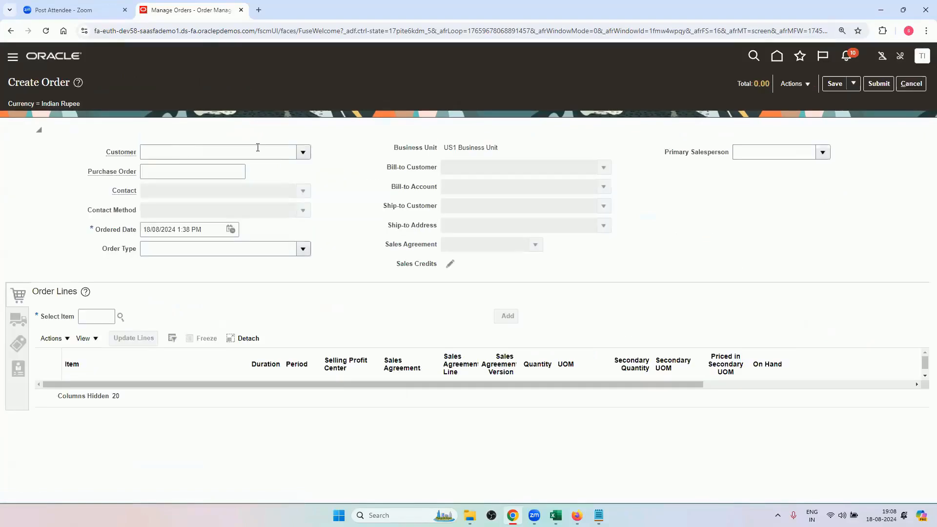
left_click(271, 154)
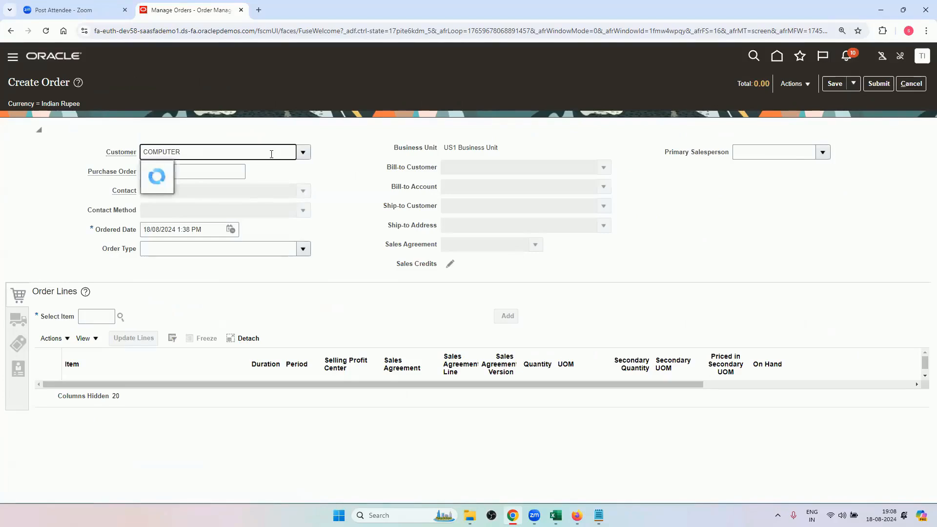
left_click(239, 168)
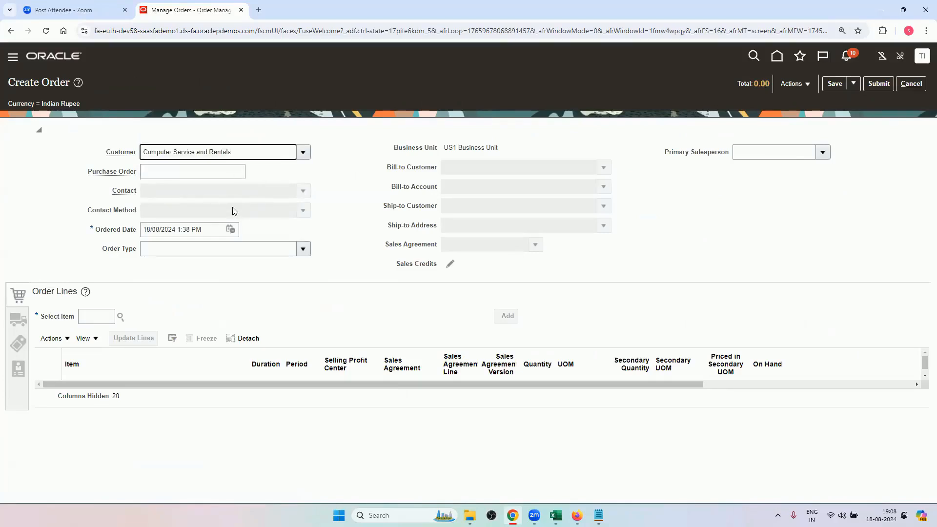
left_click(303, 250)
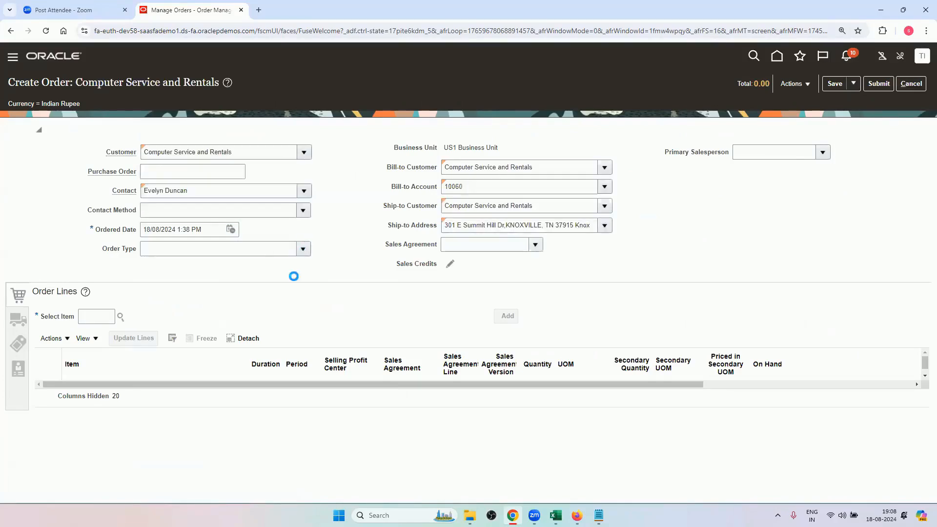
left_click(282, 283)
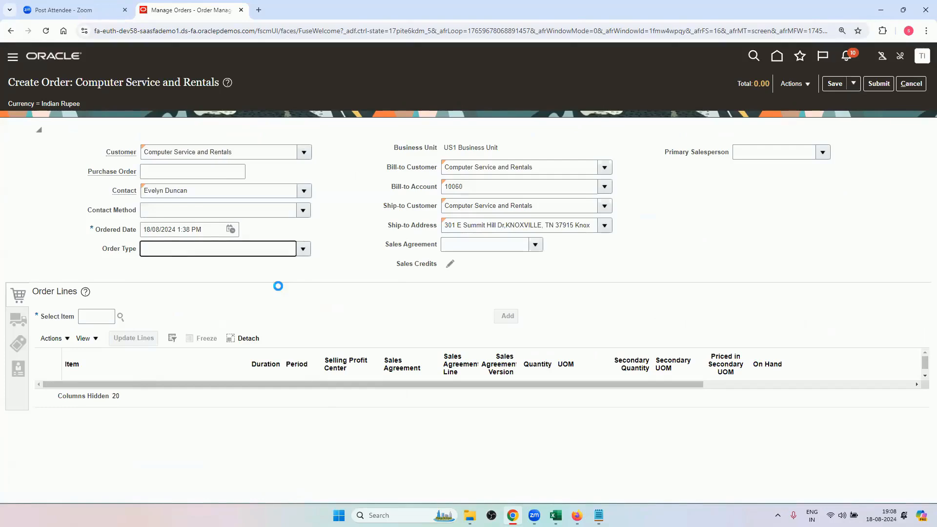
Copy item AS6647331 from the Master Data List sheet in Excel and add it to the new sales order as a line.
left_click(555, 515)
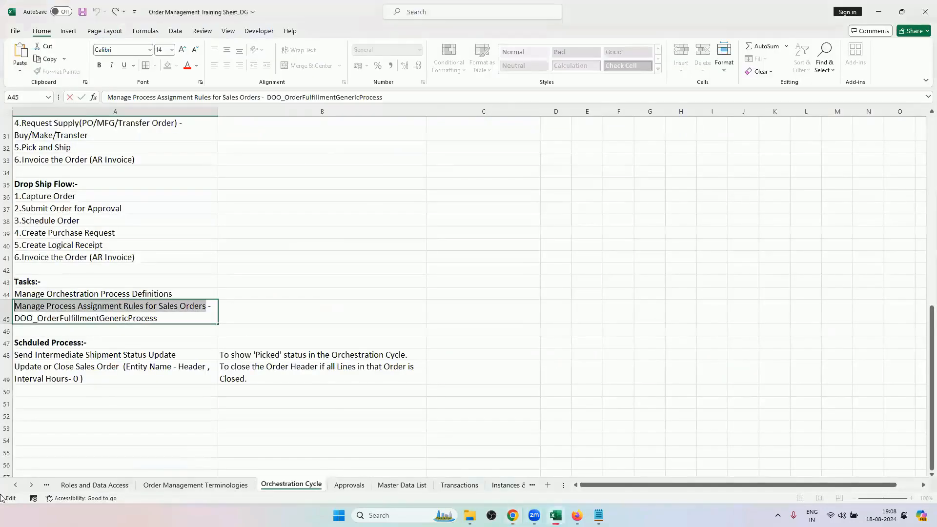
left_click(402, 484)
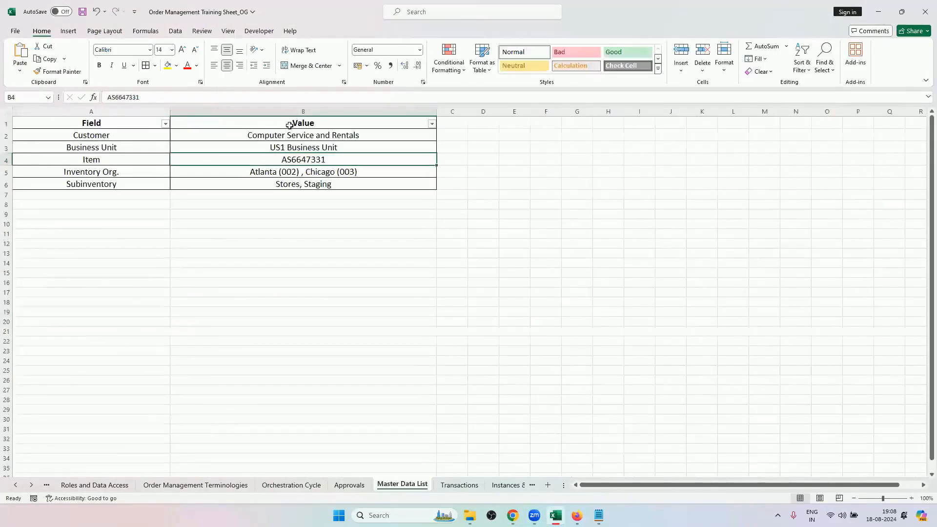
key("ctrl+c")
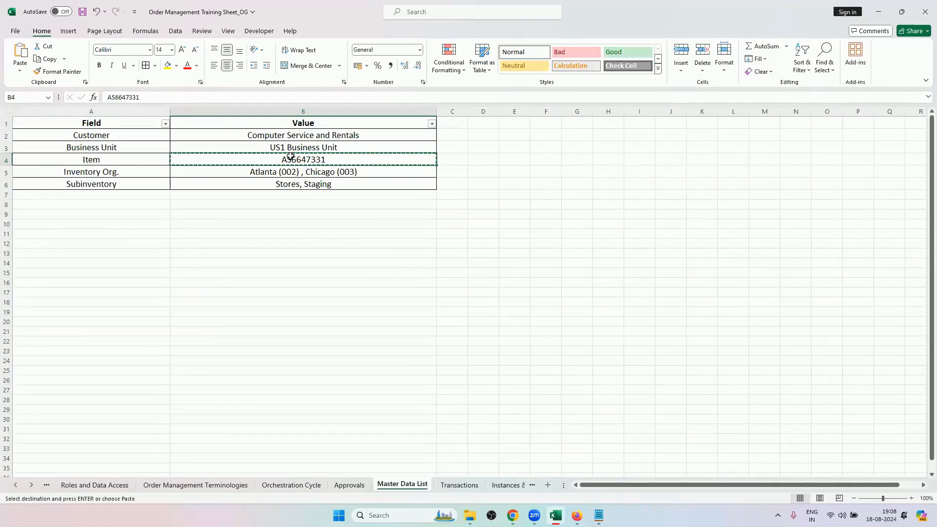
key("alt+Tab")
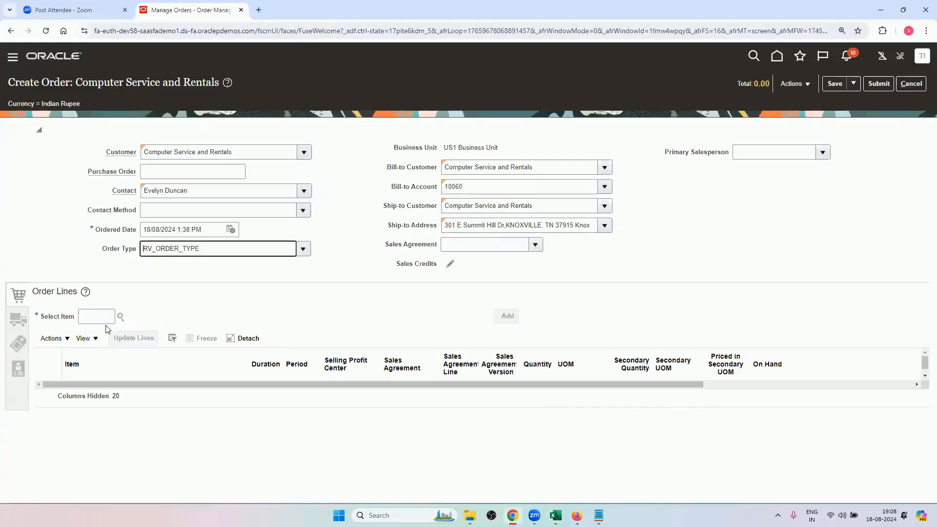
left_click(101, 320)
key("ctrl+v")
left_click(173, 290)
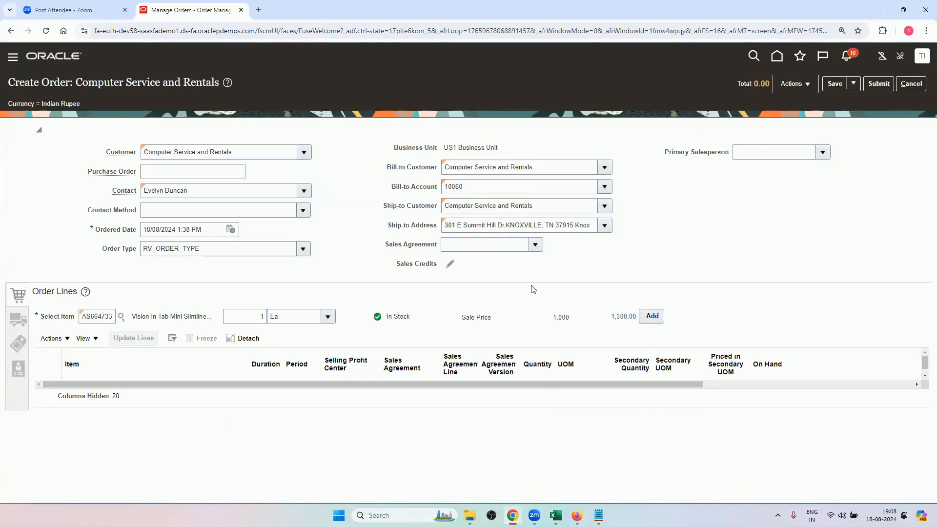
left_click(651, 317)
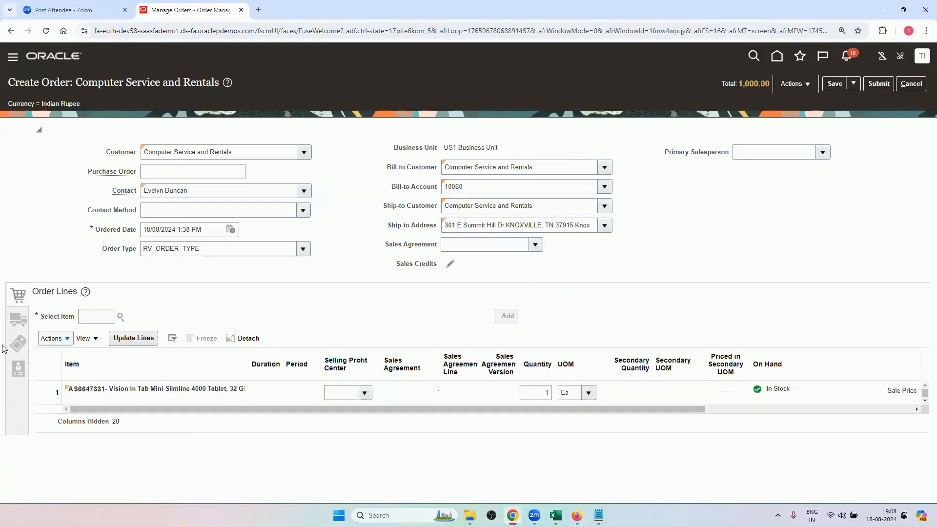
In the order's shipment details, set the requested date to 25/08/2024 and the shipping method to DHL Air Next day air.
left_click(18, 319)
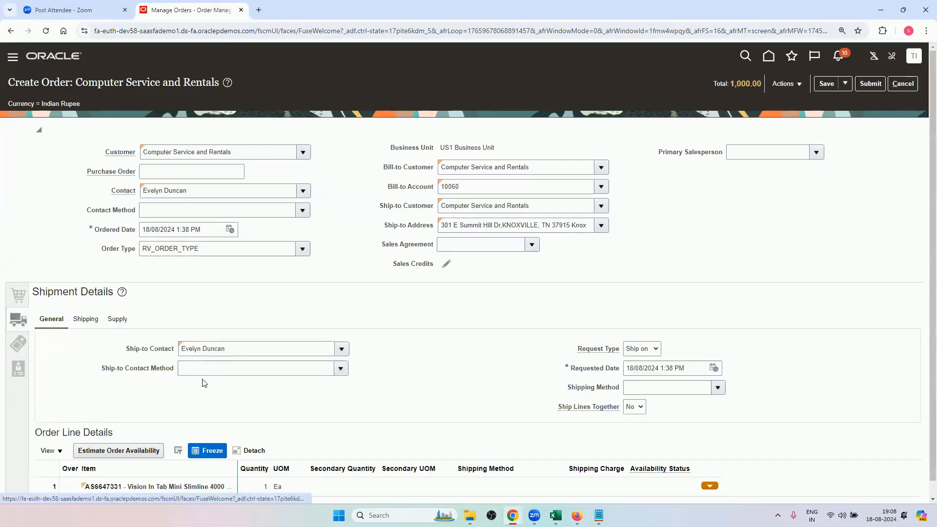
left_click(713, 368)
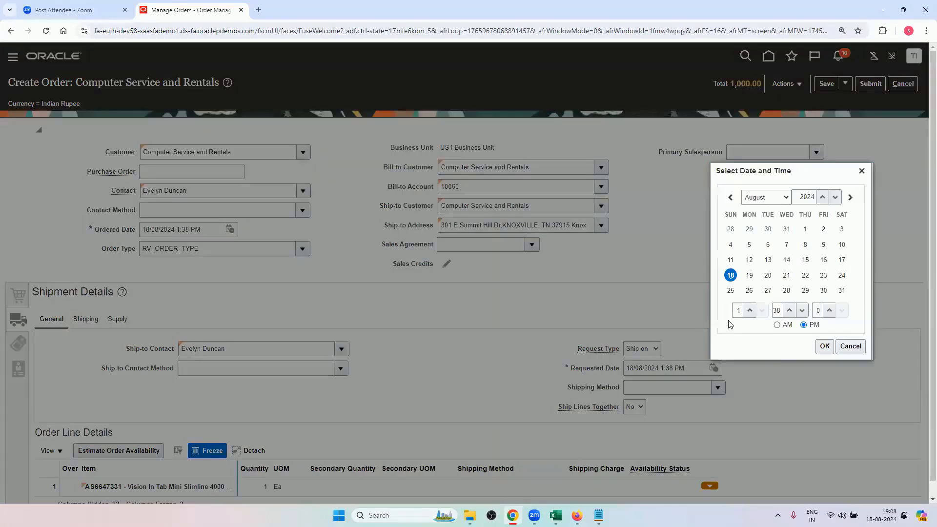
left_click(730, 290)
left_click(824, 346)
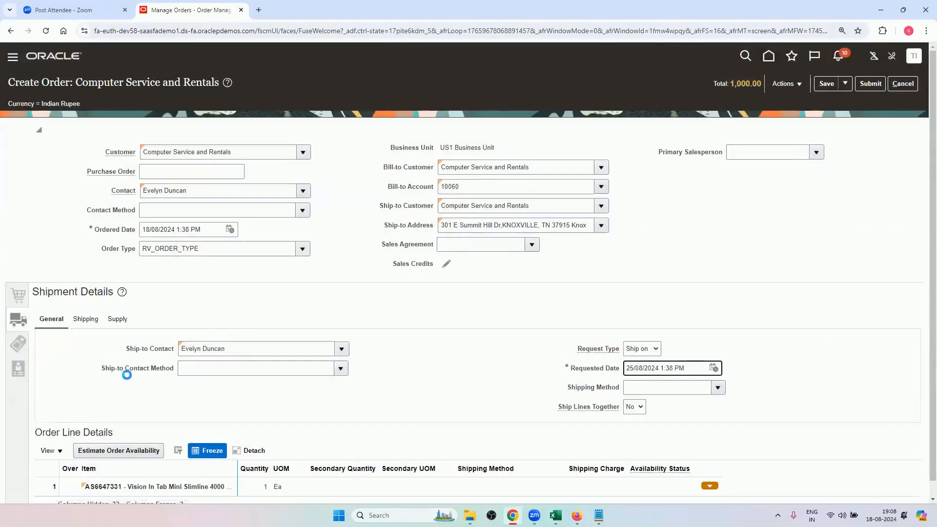
left_click(717, 387)
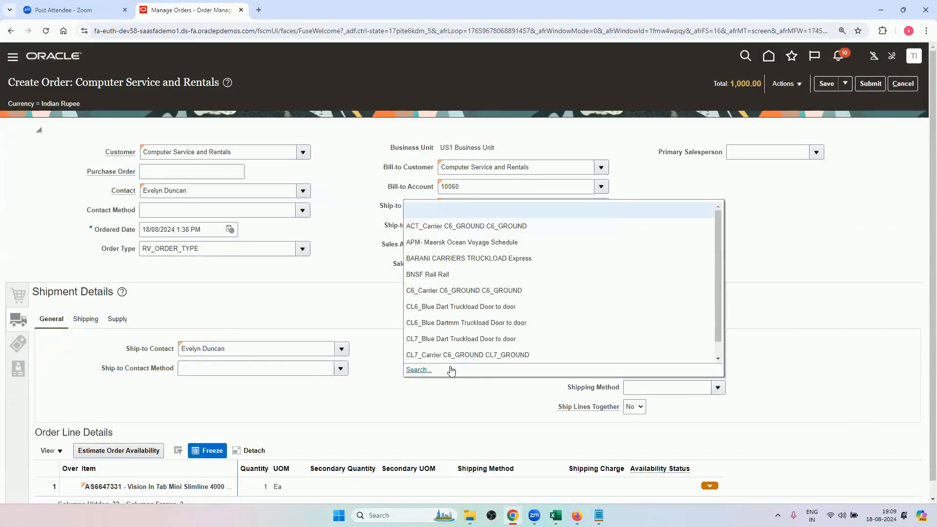
scroll(450, 371, "down", 2)
left_click(644, 372)
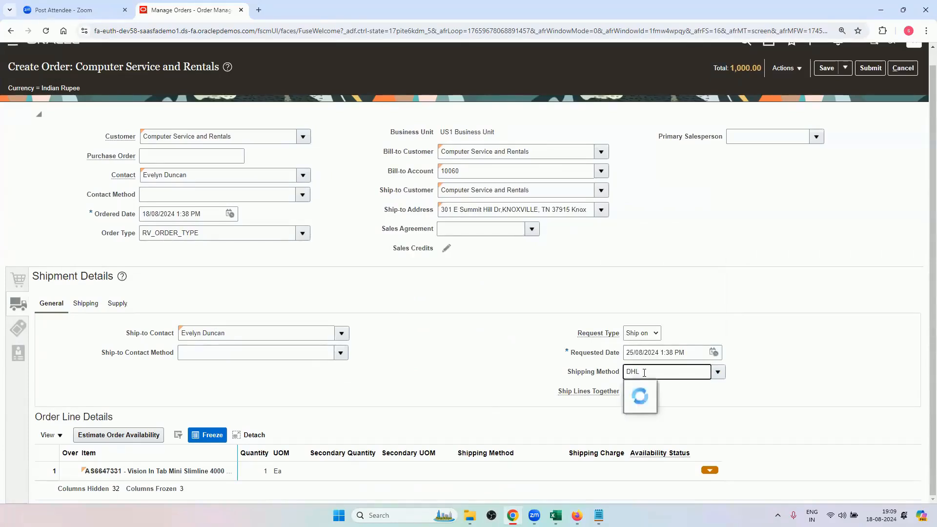
key("Tab")
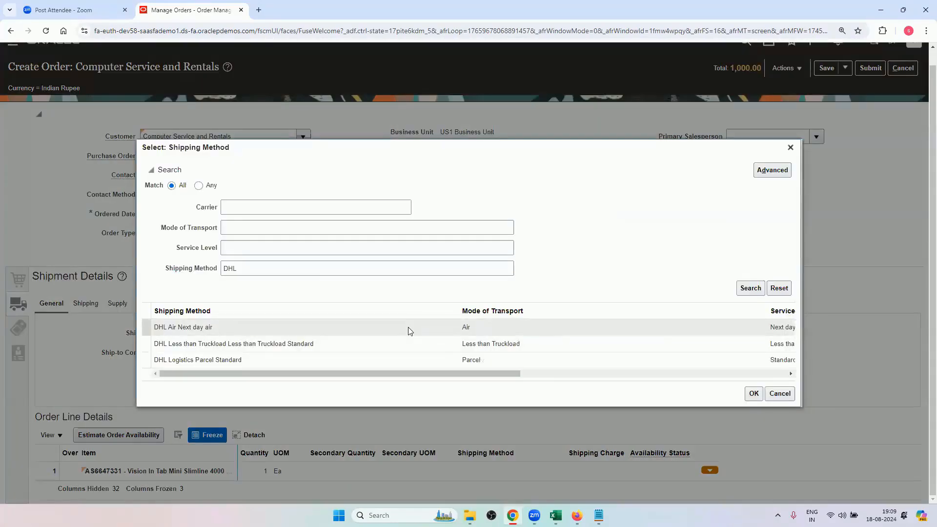
left_click(409, 330)
left_click(759, 392)
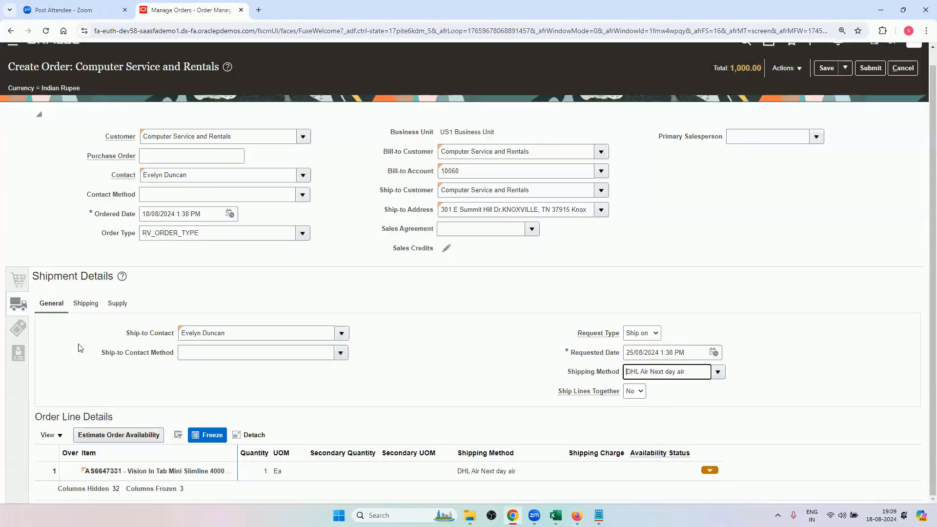
Set the supply warehouse to 002 - Atlanta and submit the sales order.
left_click(85, 304)
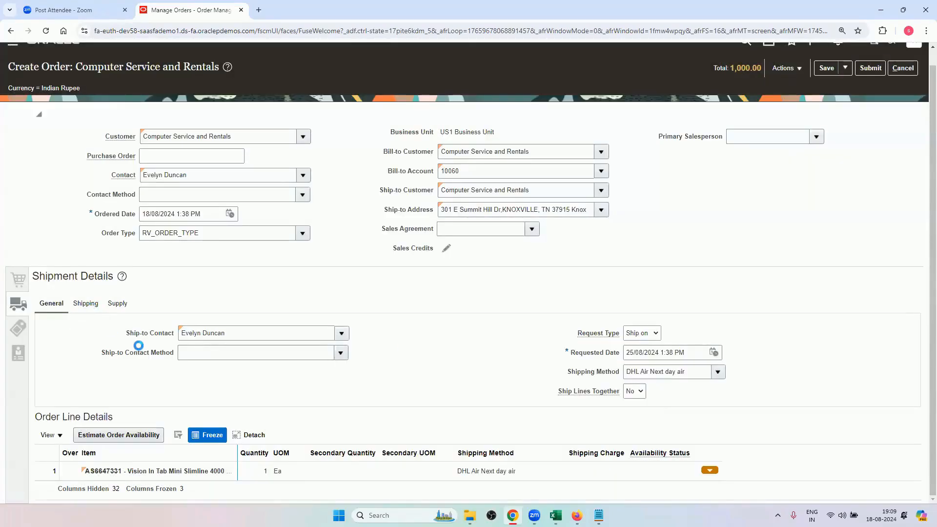
left_click(118, 304)
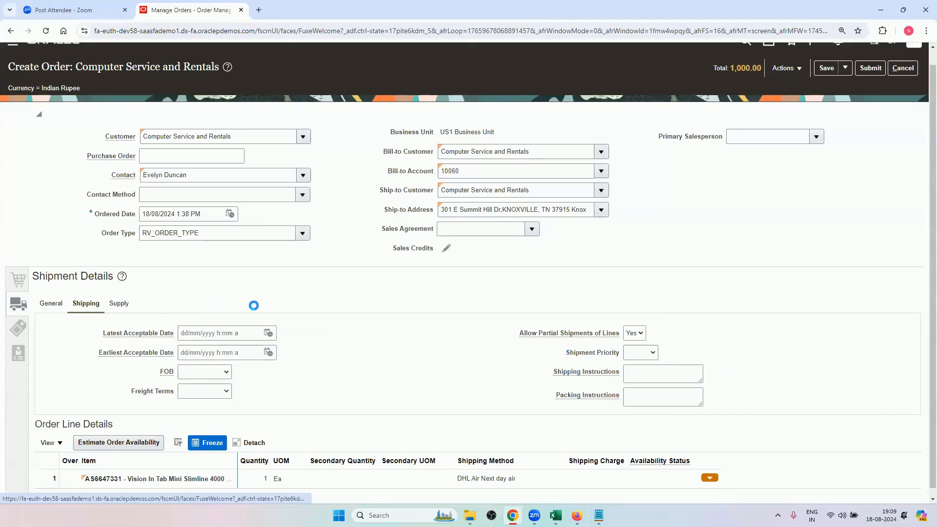
left_click(205, 349)
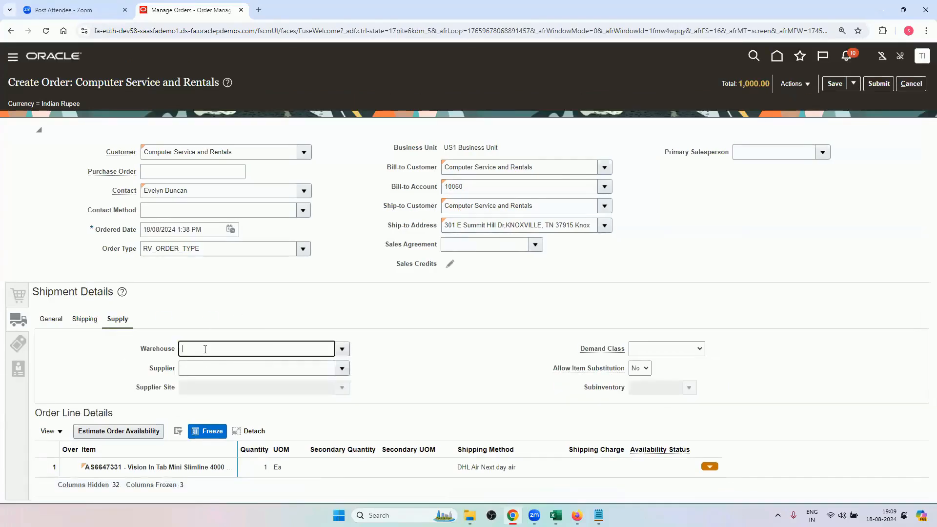
key("Tab")
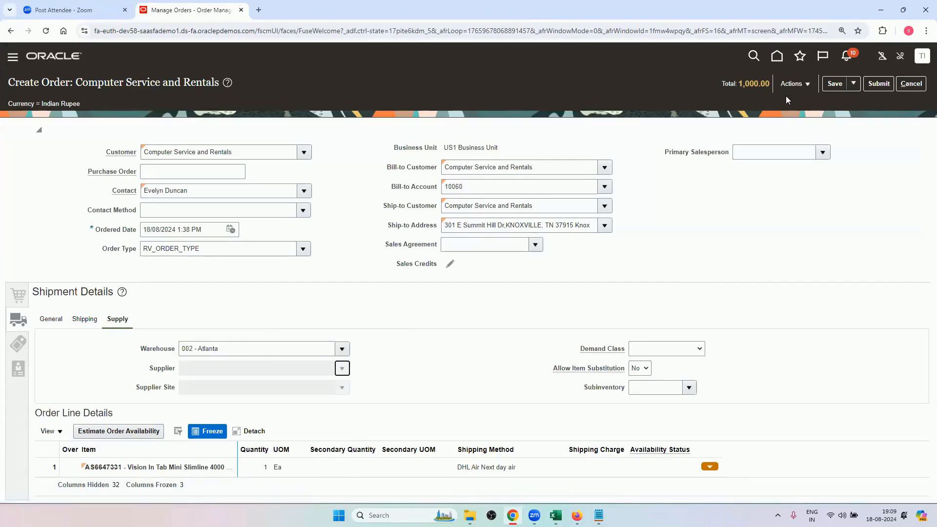
left_click(878, 83)
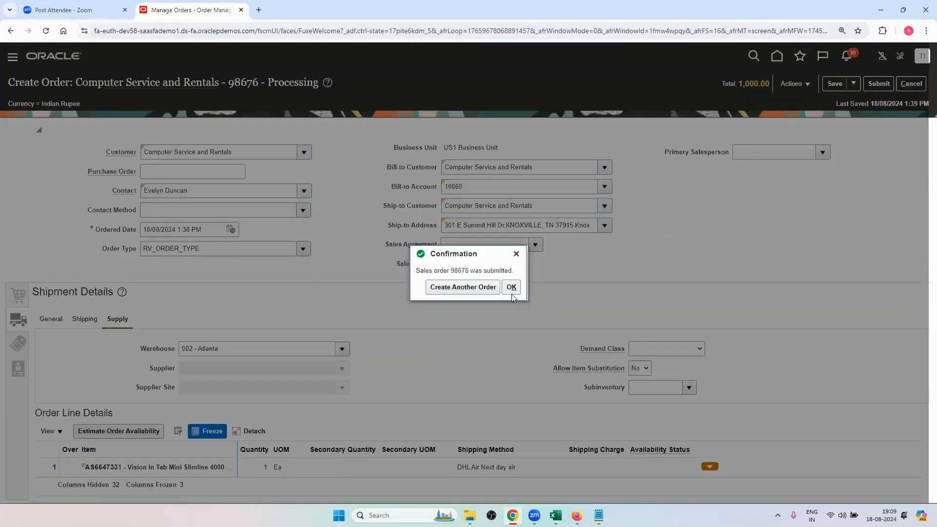
Acknowledge the order submission, review the order line's pricing and line type columns, and refresh the order.
left_click(510, 288)
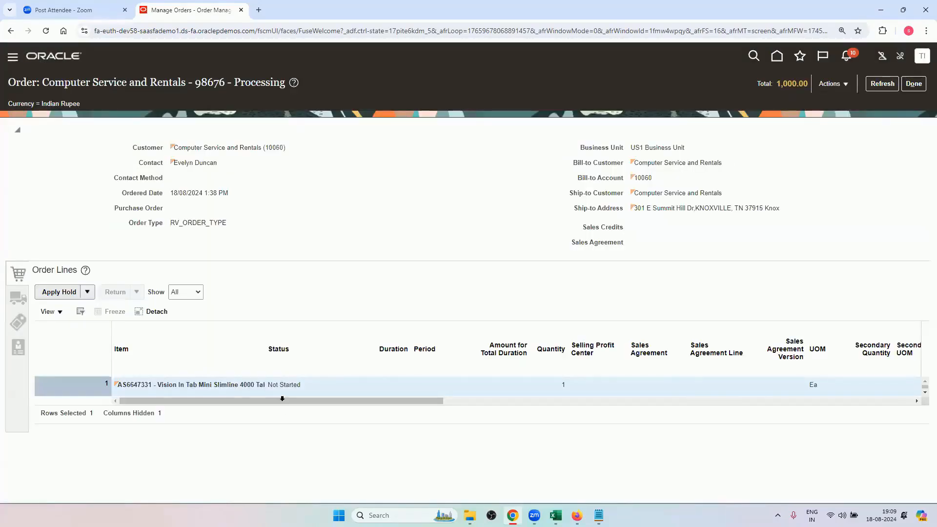
left_click_drag(282, 399, 501, 399)
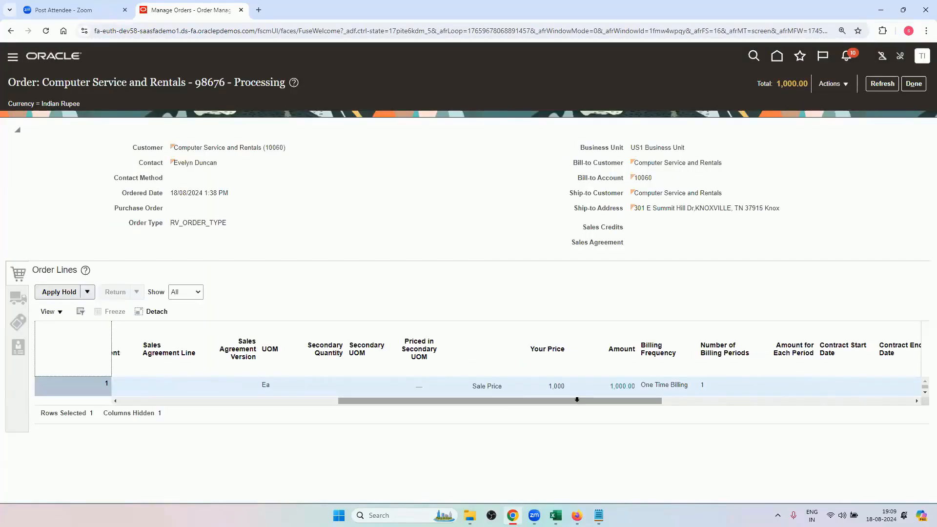
left_click_drag(577, 399, 672, 400)
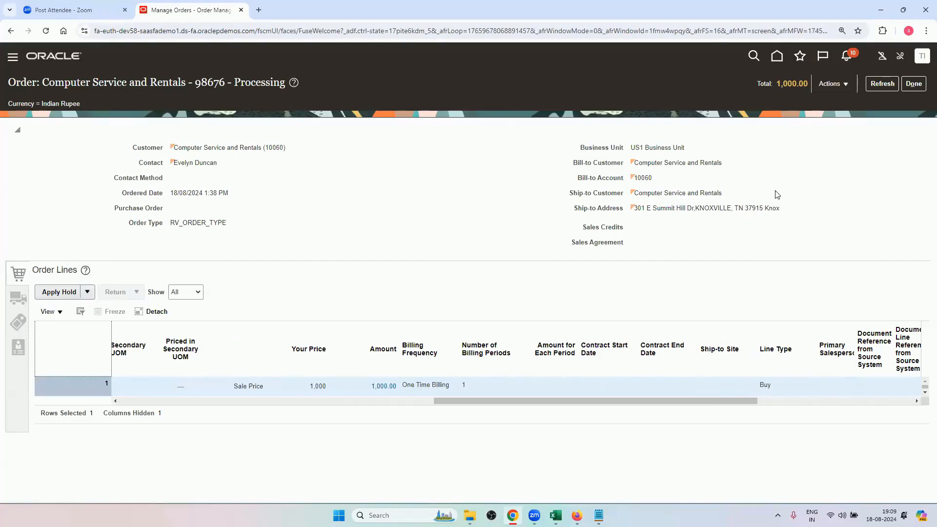
left_click(881, 85)
left_click(880, 89)
left_click(882, 85)
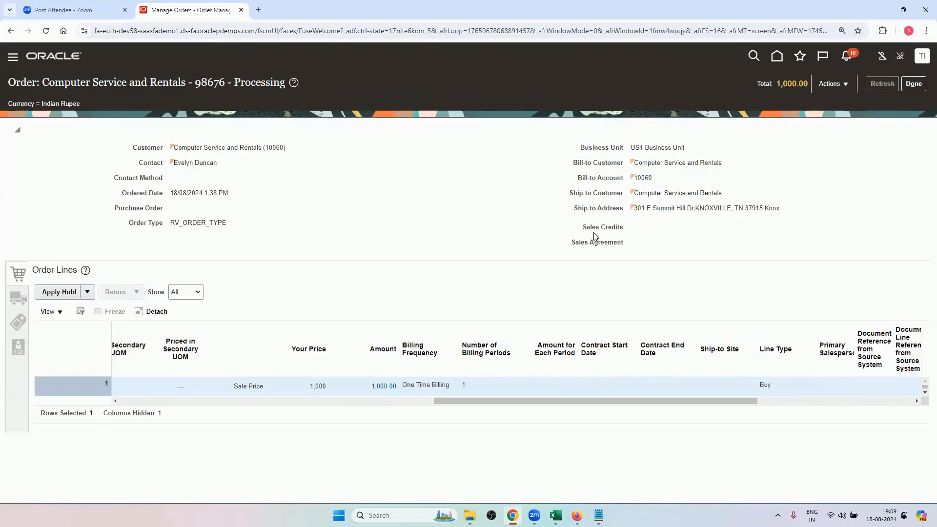
Switch the submitted order to the fulfillment view and check the line's orchestration process name and status.
left_click(832, 84)
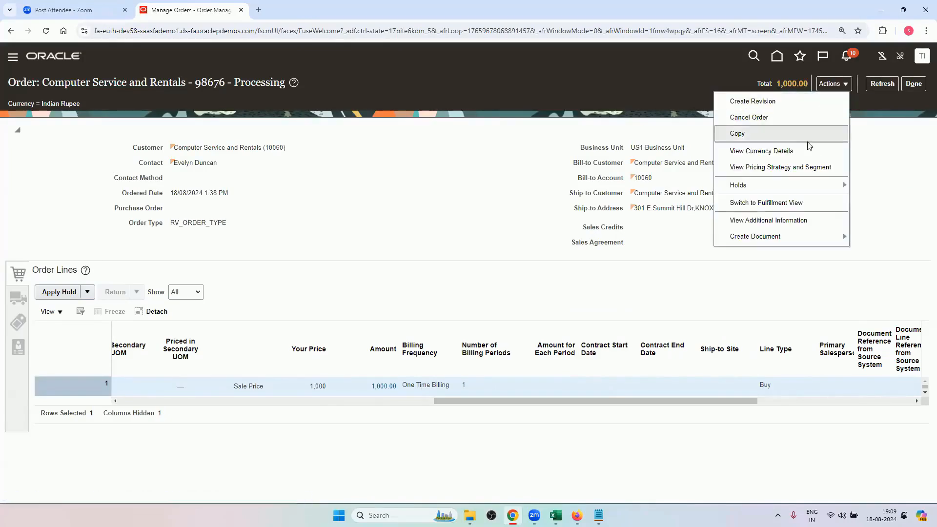
left_click(772, 202)
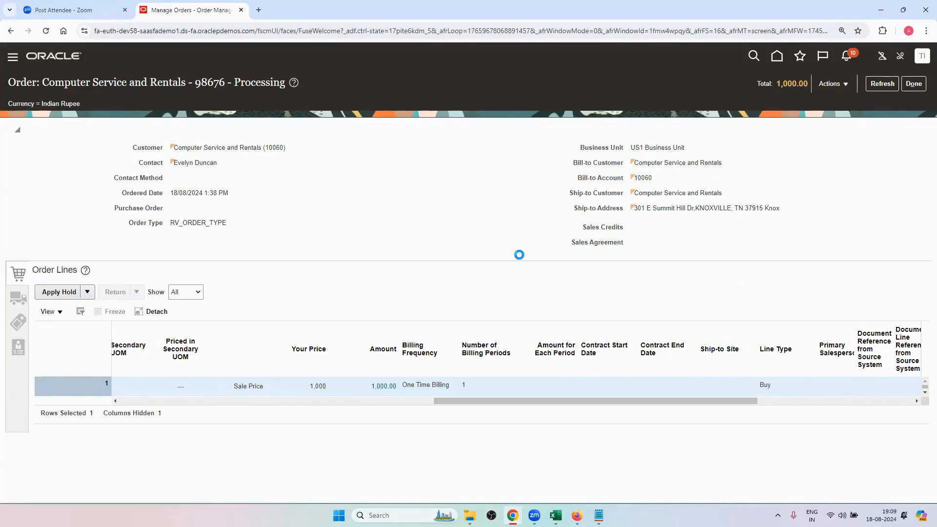
left_click_drag(476, 362, 575, 379)
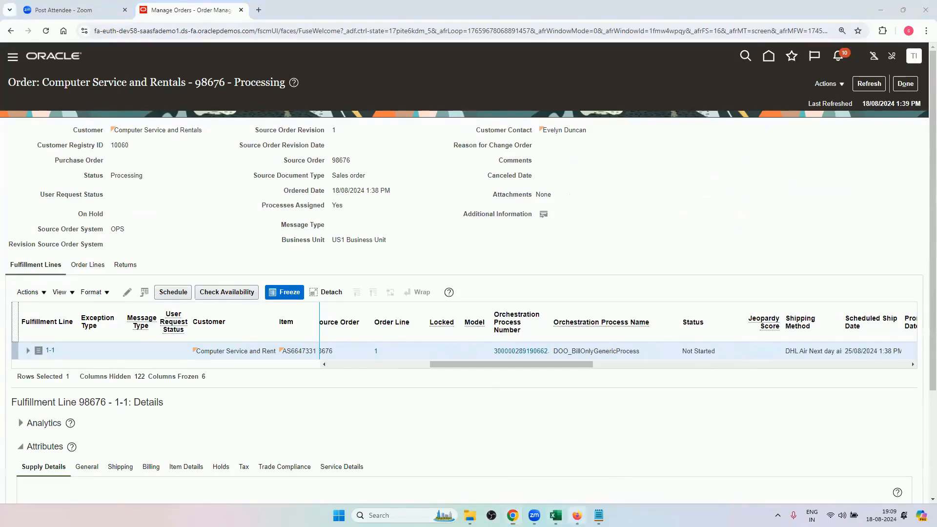
Switch to Firefox and open the RV_ONLY_BILLING rule's definition to review its IF condition and DO action.
left_click(577, 515)
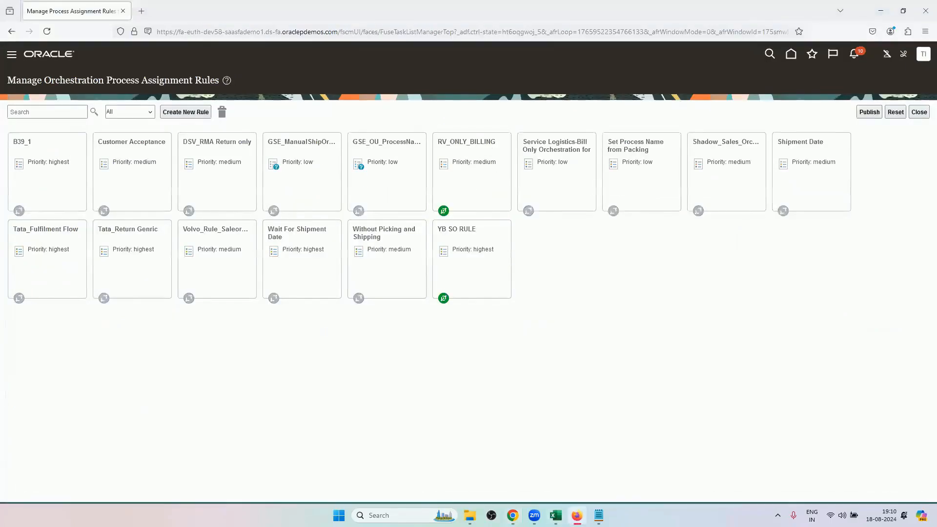
left_click(576, 515)
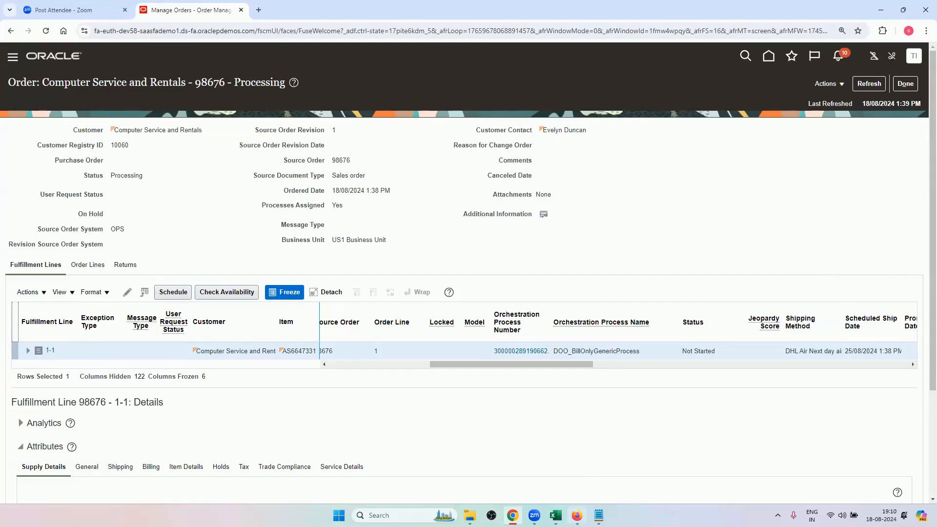
left_click(577, 515)
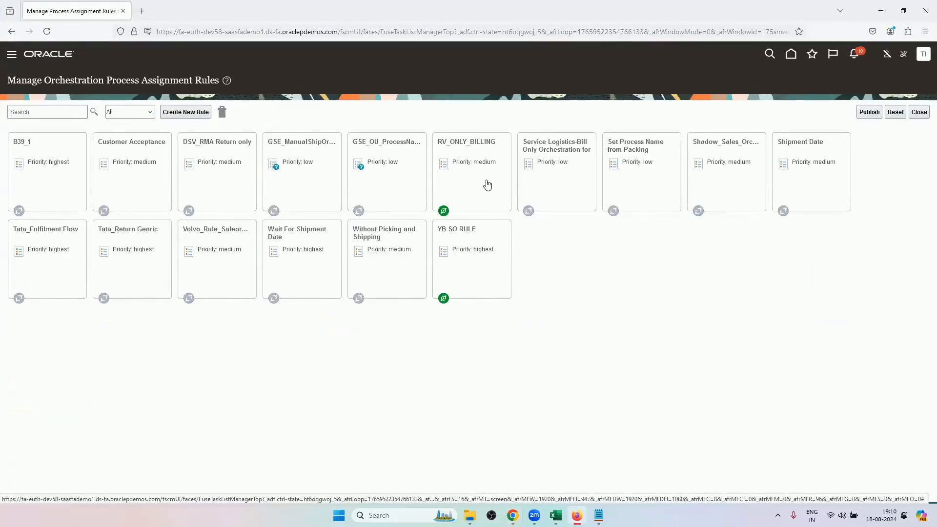
left_click(487, 184)
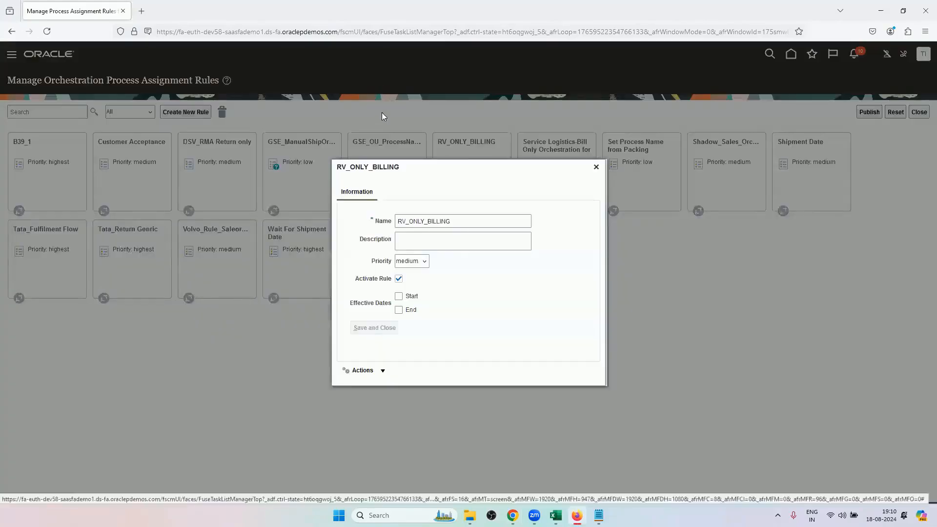
left_click(372, 373)
left_click(372, 388)
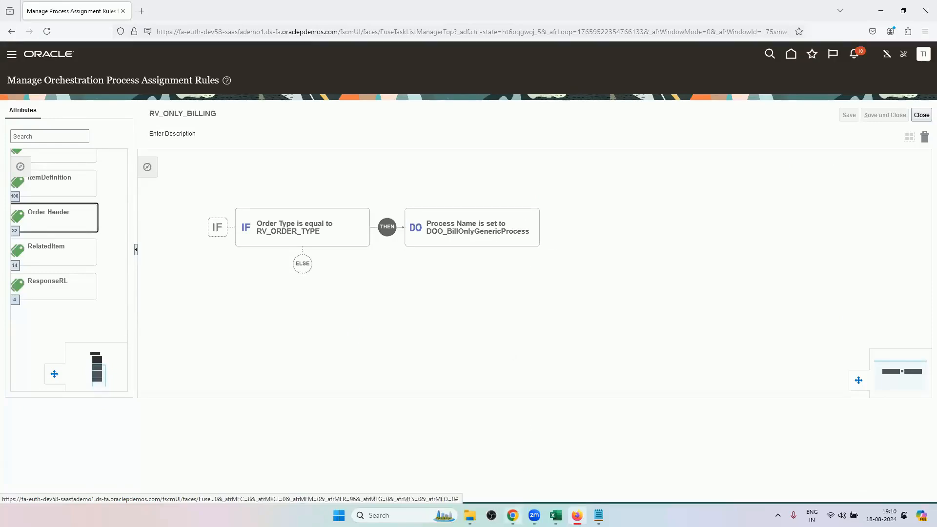
Switch to the Orchestration Cycle sheet in Excel and highlight the cycle's four stages starting at 1.Schedule in cell A2.
left_click(512, 515)
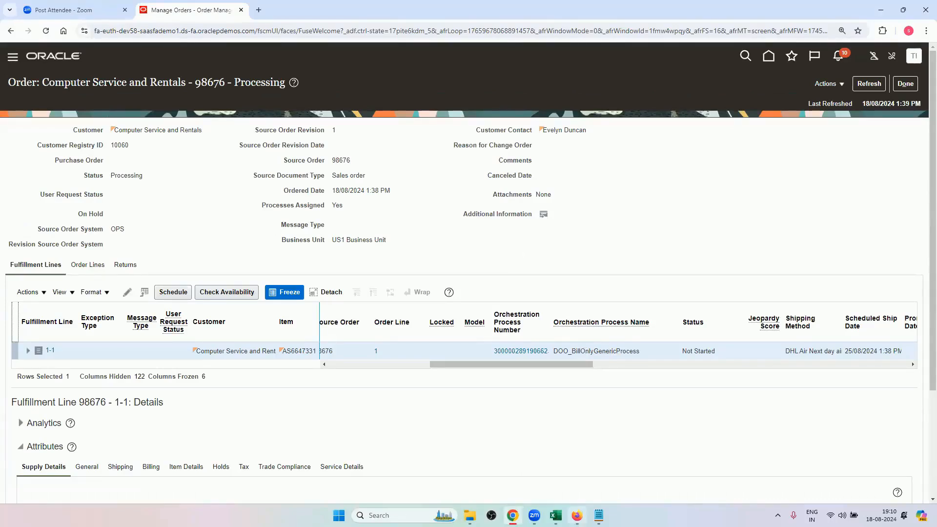
mouse_move(576, 515)
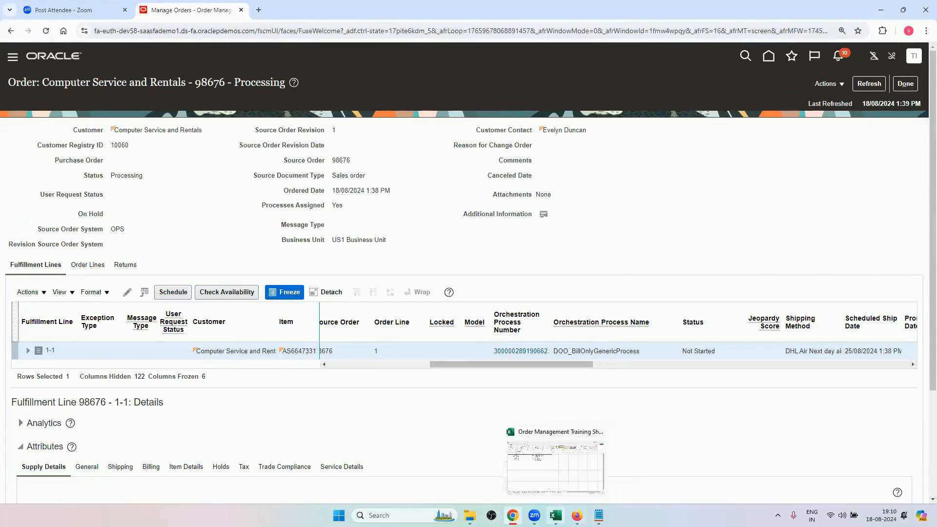
left_click(555, 466)
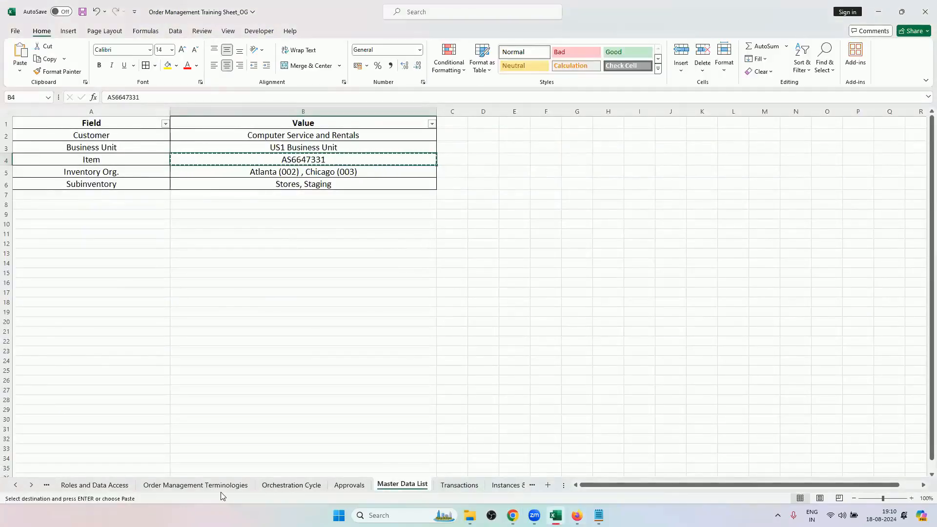
left_click(262, 484)
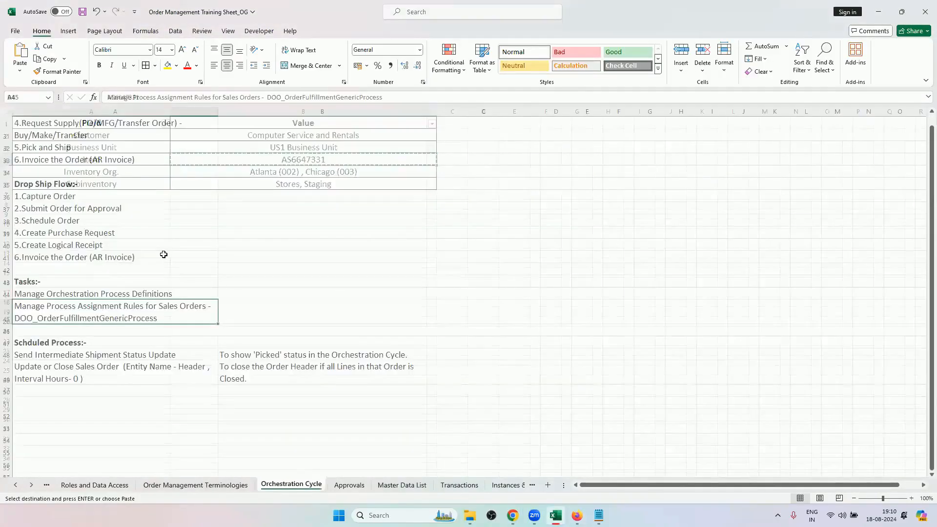
scroll(164, 254, "up", 10)
left_click_drag(52, 137, 51, 173)
Review the order's orchestration plan in Chrome, then return to its fulfillment line and check the process name and status.
left_click(512, 515)
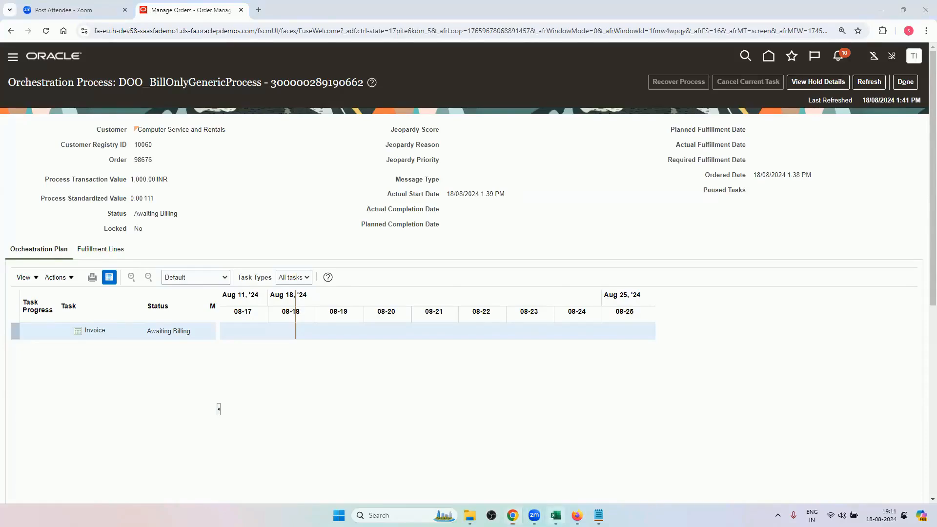
left_click(555, 515)
scroll(147, 383, "down", 10)
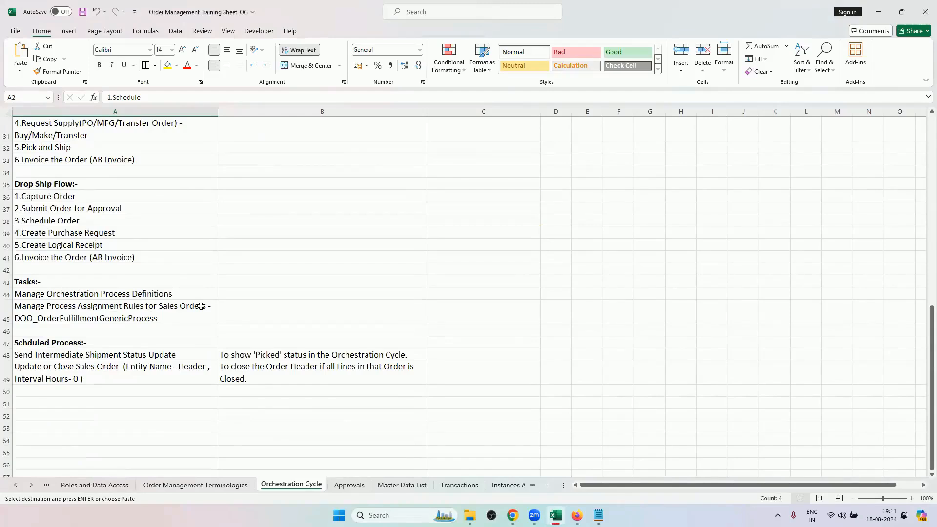
mouse_move(512, 515)
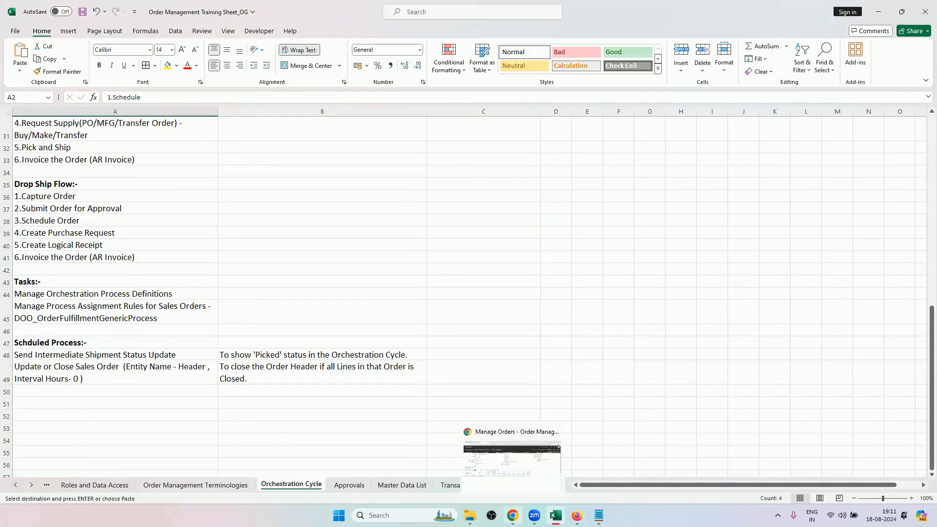
left_click(512, 457)
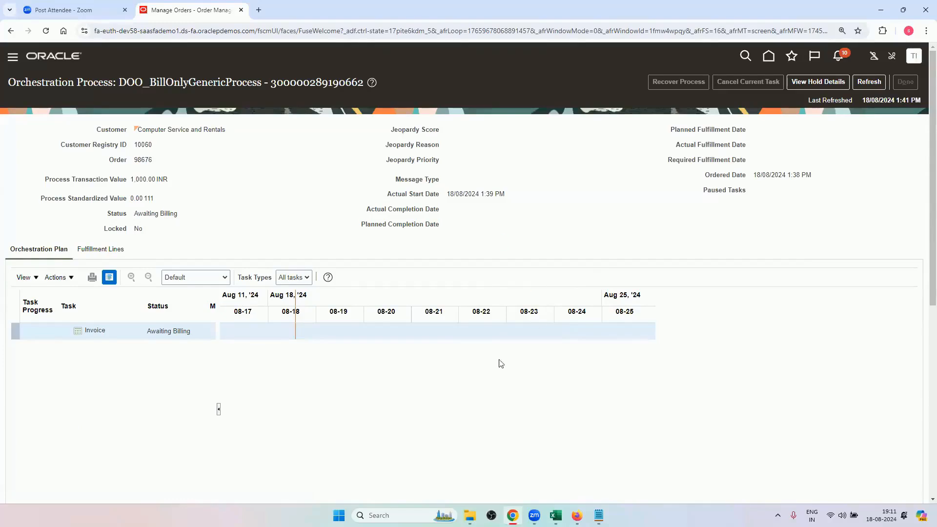
left_click_drag(493, 366, 580, 369)
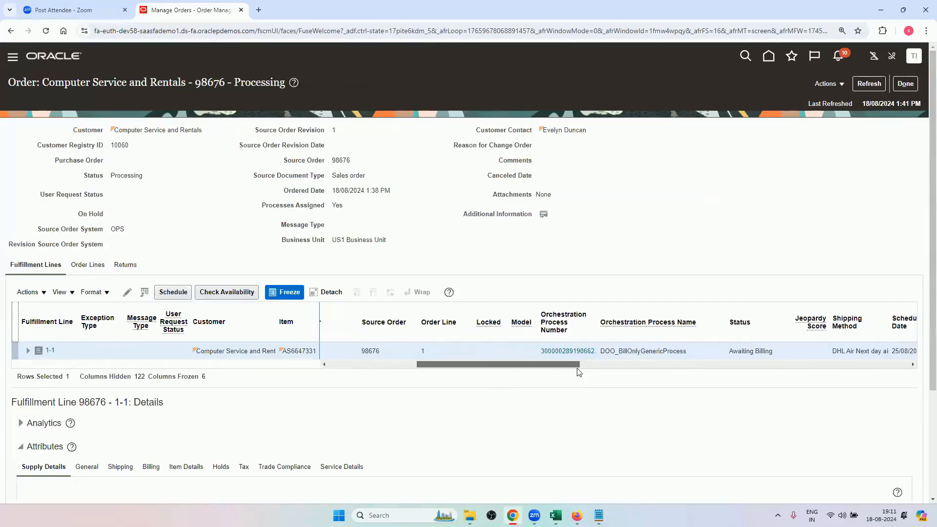
Switch to Firefox and close the RV_ONLY_BILLING rule and the process assignment rules page.
left_click(577, 515)
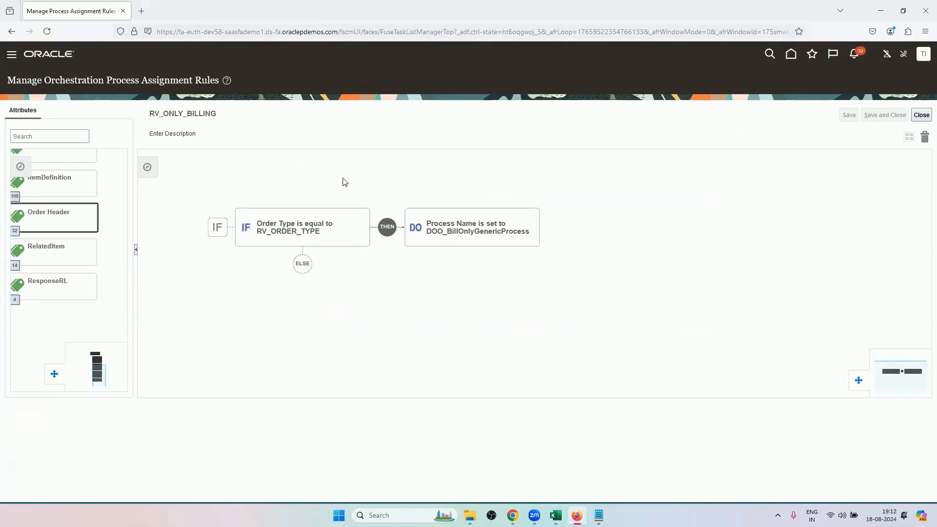
left_click(921, 115)
left_click(921, 113)
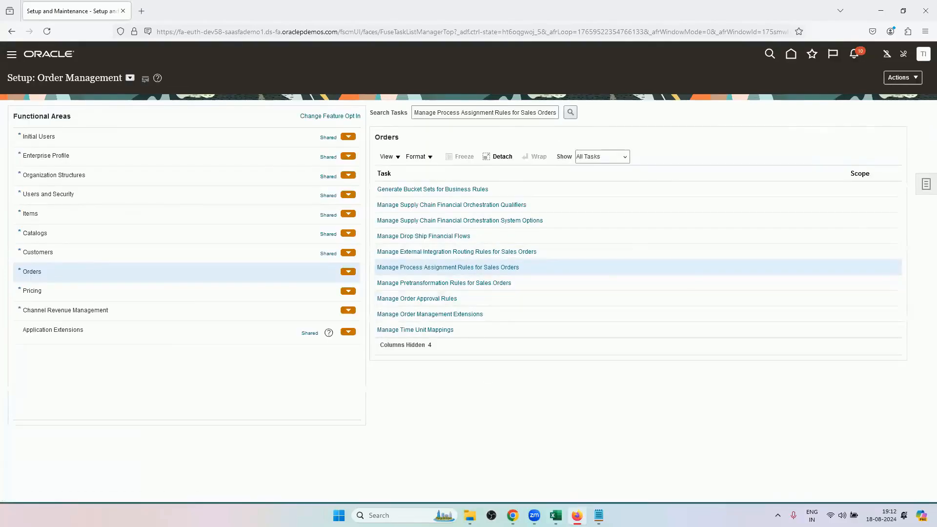
Copy the task name Manage Orchestration Process Definitions from Excel cell A44 and search the setup tasks for it in Firefox.
left_click(555, 515)
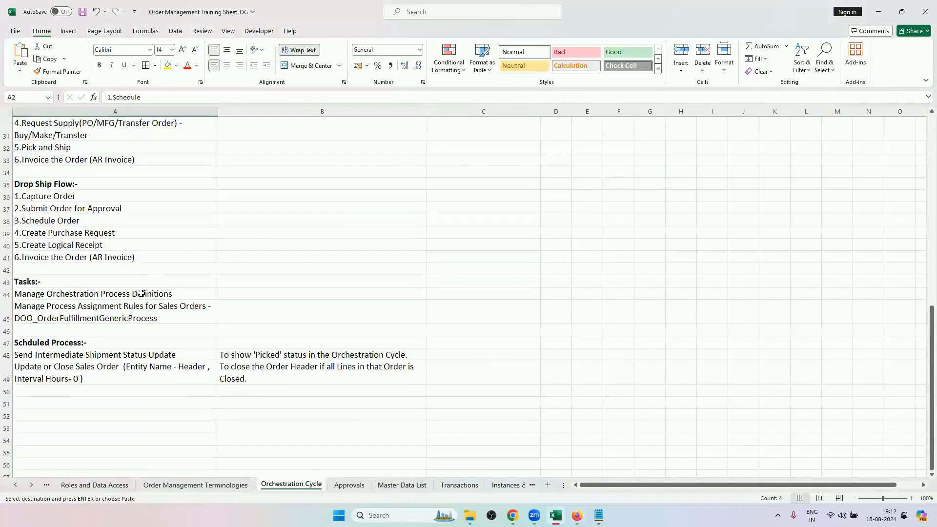
left_click(141, 293)
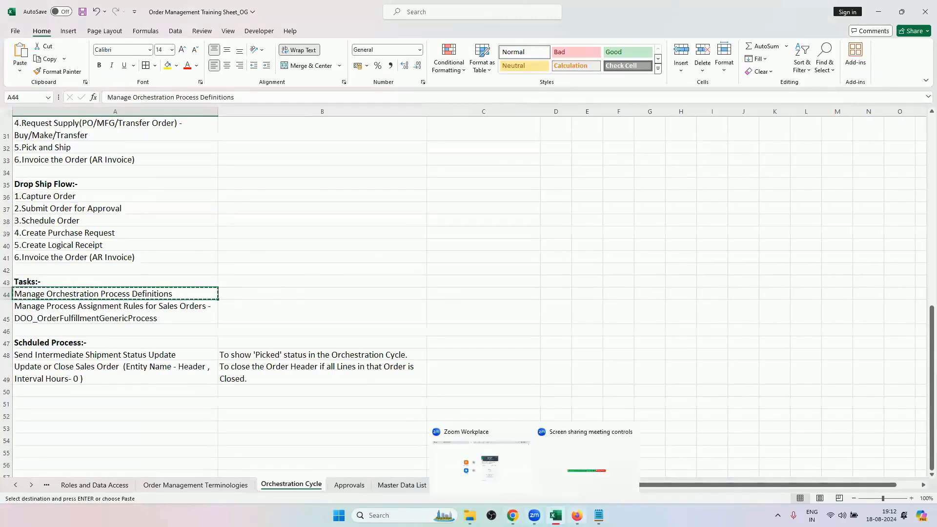
left_click(577, 515)
left_click(426, 112)
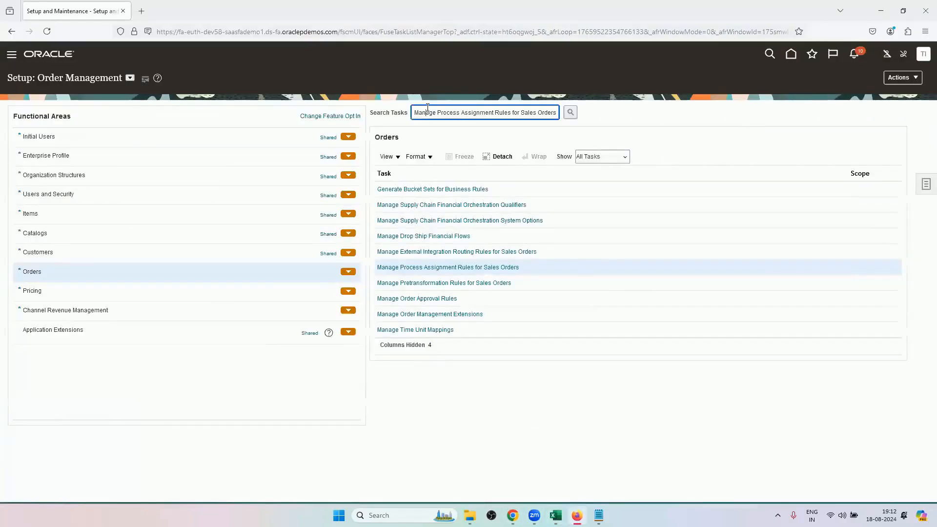
triple_click(438, 114)
key("Delete")
type("Manage Orchestration Process Definitions")
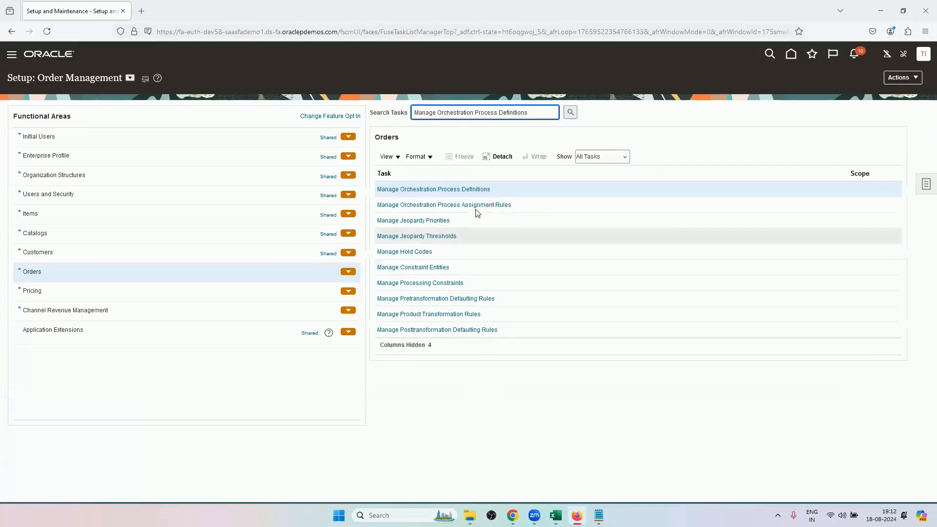
Open Manage Orchestration Process Definitions and search for process names starting with DOO.
left_click(477, 190)
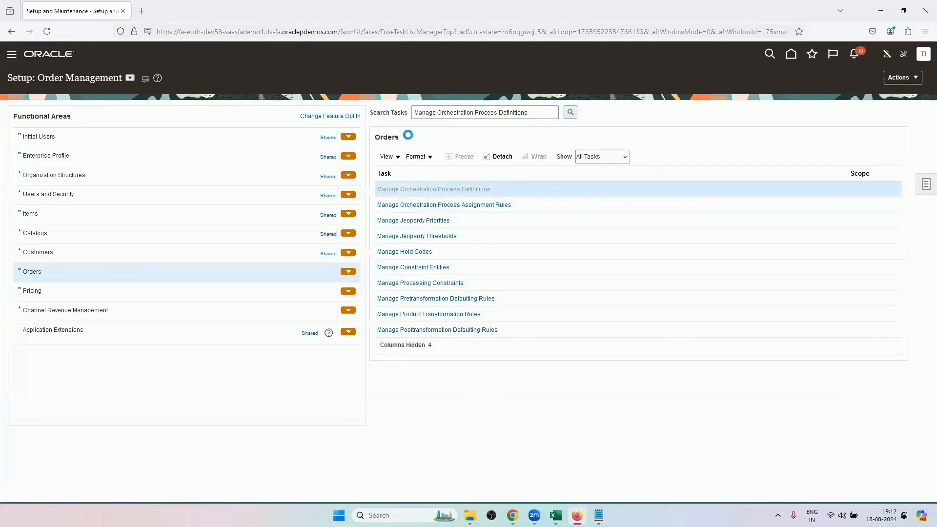
left_click(233, 140)
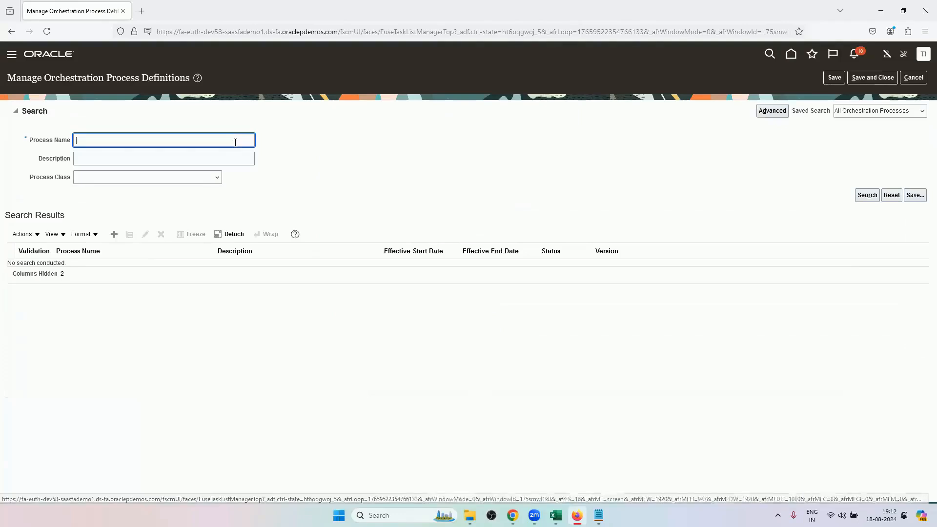
type("DOO")
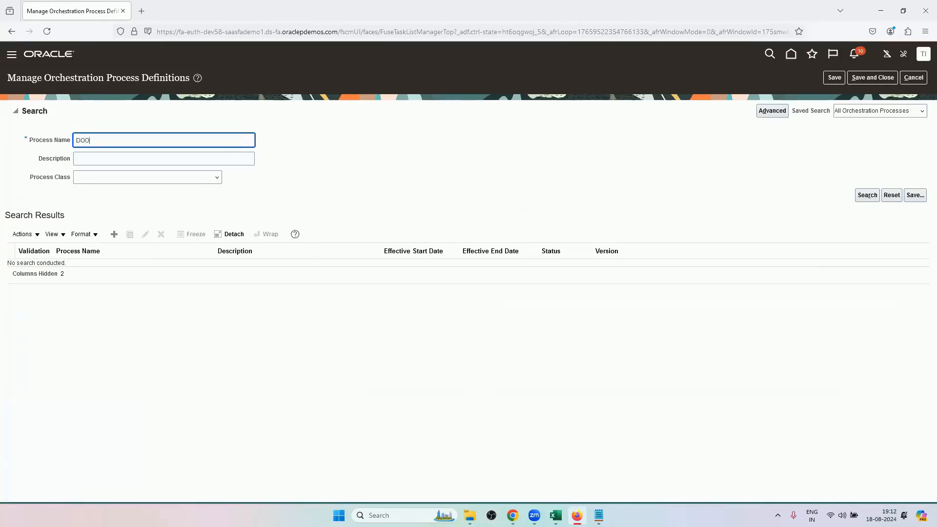
key("Return")
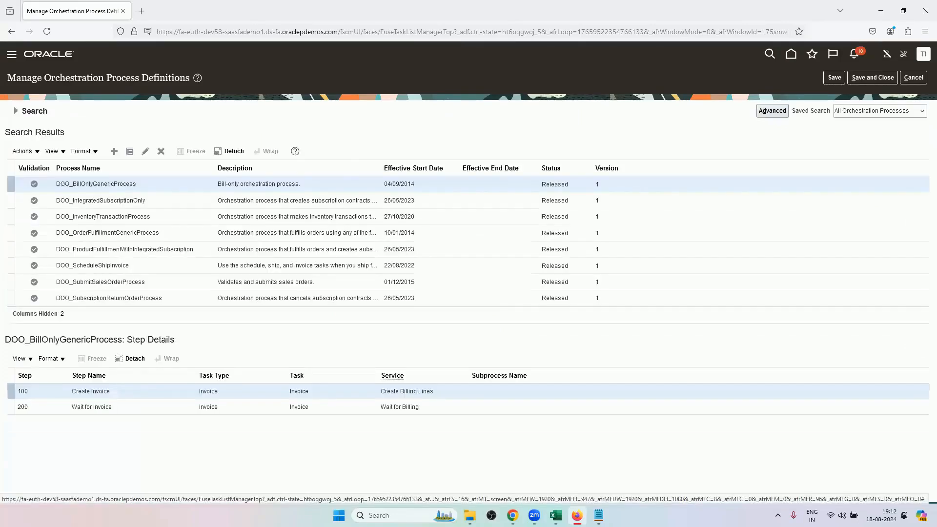
Examine the step details of DOO_OrderFulfillmentGenericProcess, DOO_BillOnlyGenericProcess and DOO_ScheduleShipInvoice.
left_click(58, 232)
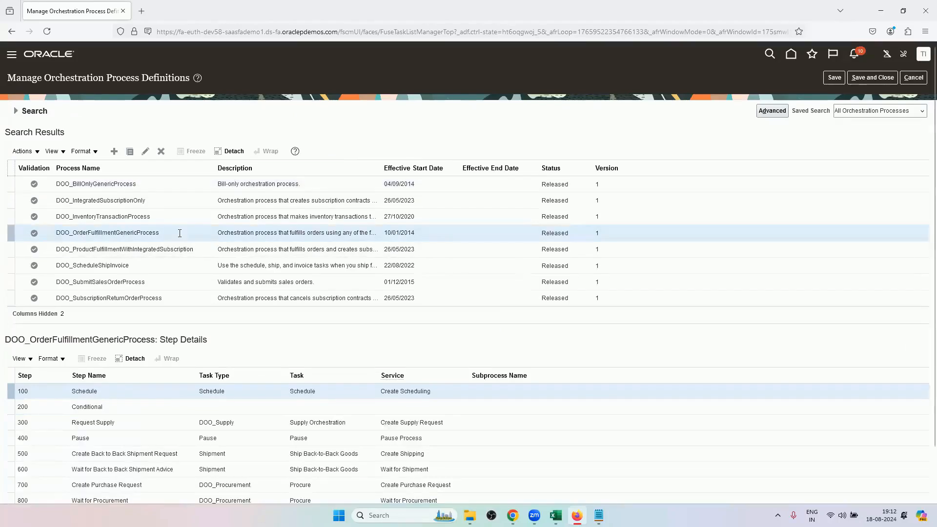
left_click(154, 186)
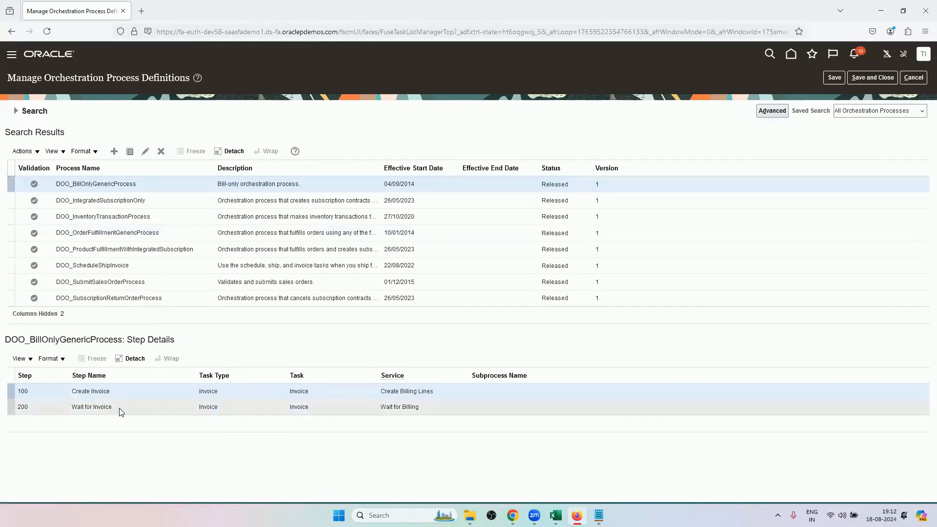
left_click(141, 268)
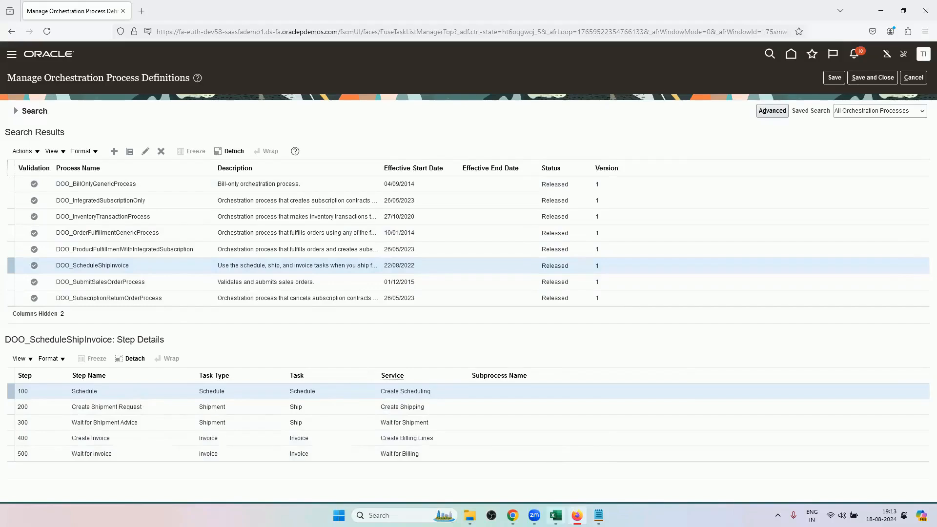
mouse_move(555, 515)
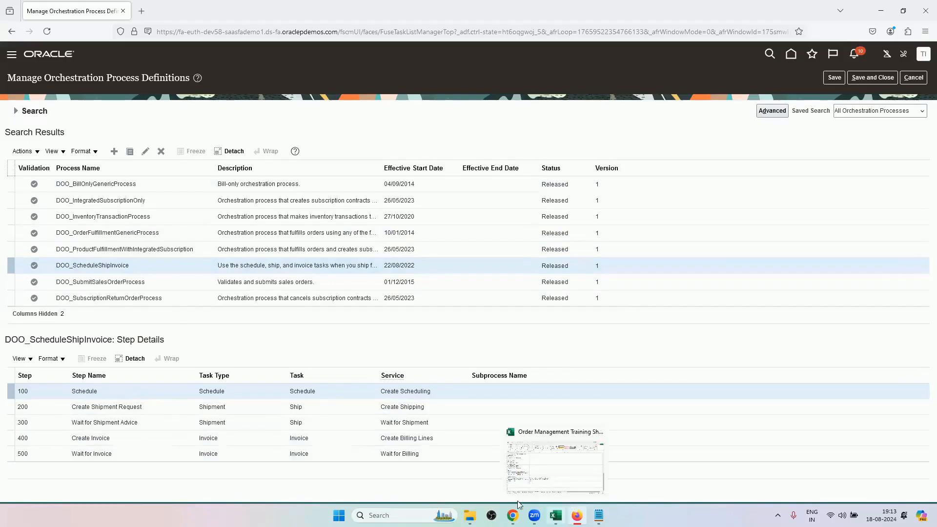
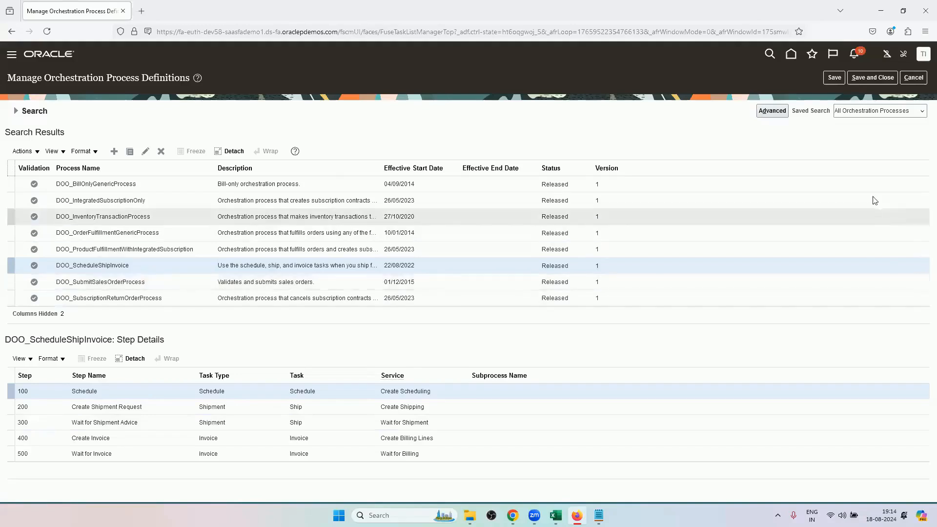
Leave the process definitions and open the Manage Process Assignment Rules for Sales Orders task.
left_click(911, 78)
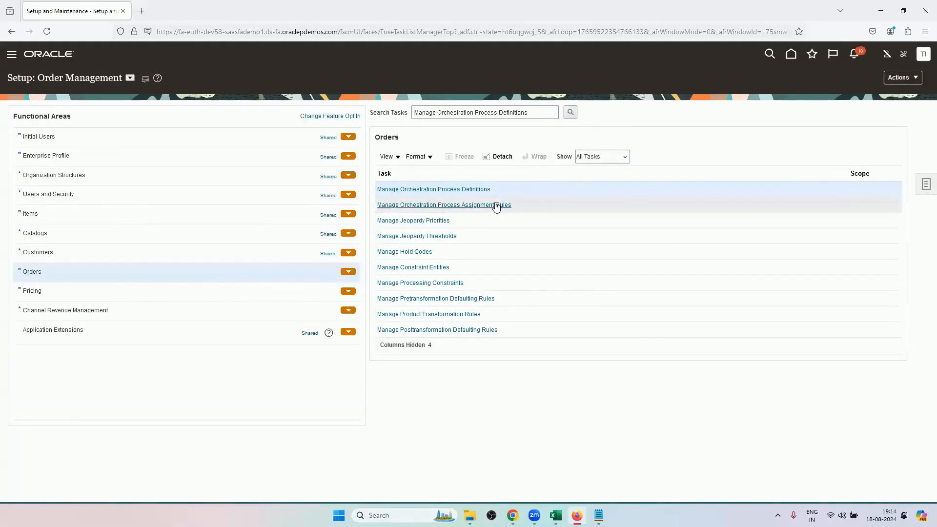
left_click(496, 205)
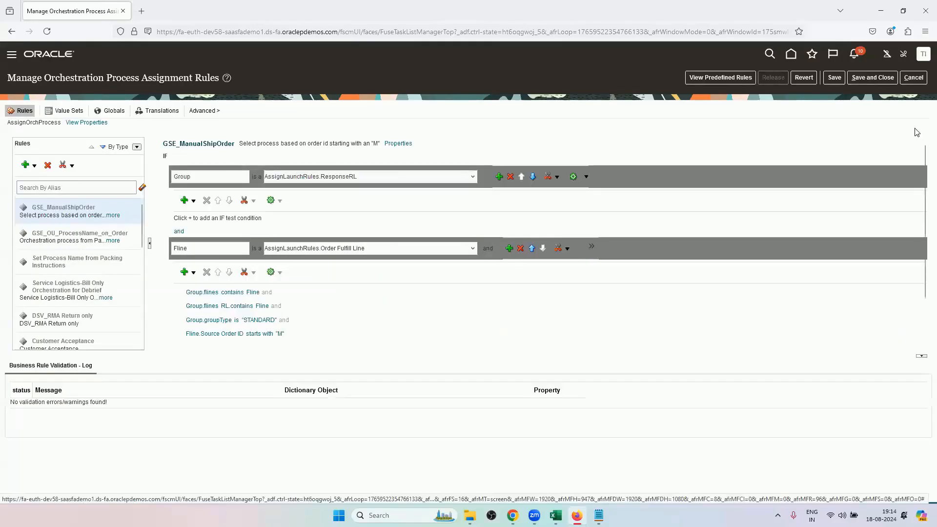
left_click(912, 79)
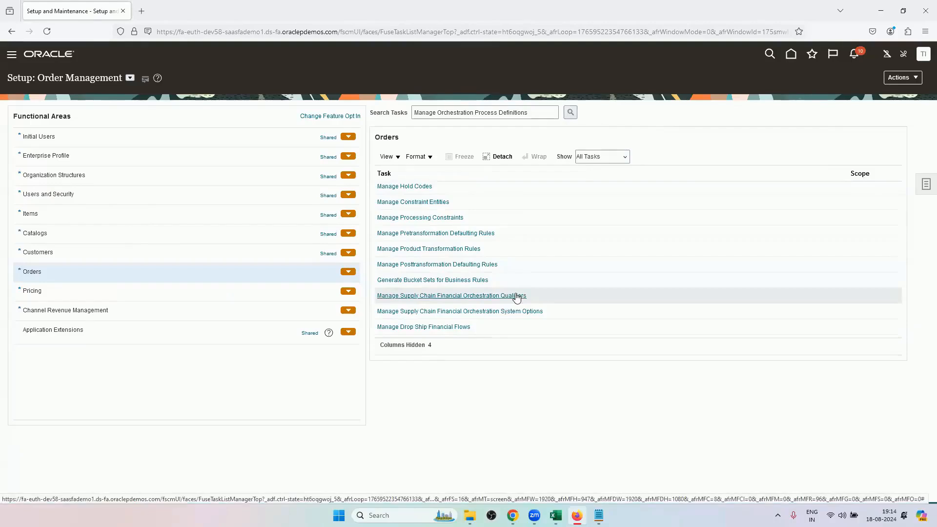
scroll(517, 297, "down", 3)
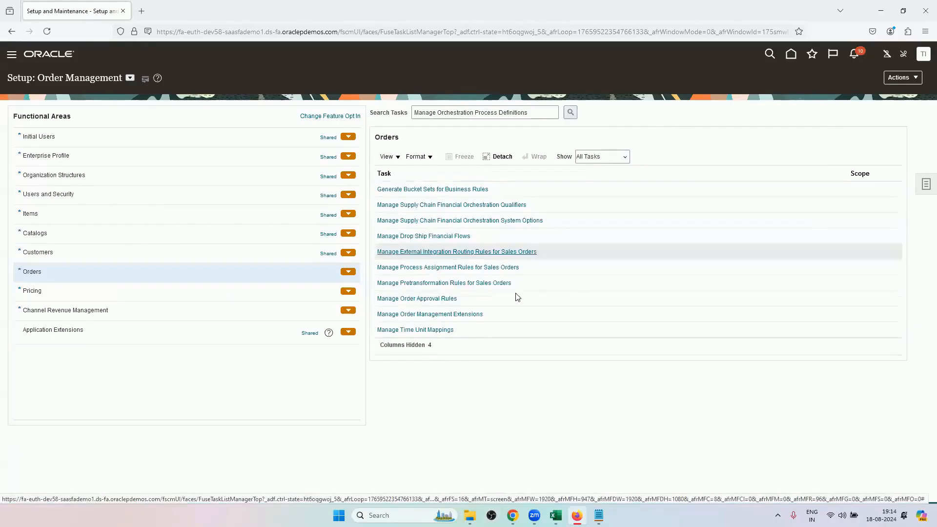
left_click(492, 266)
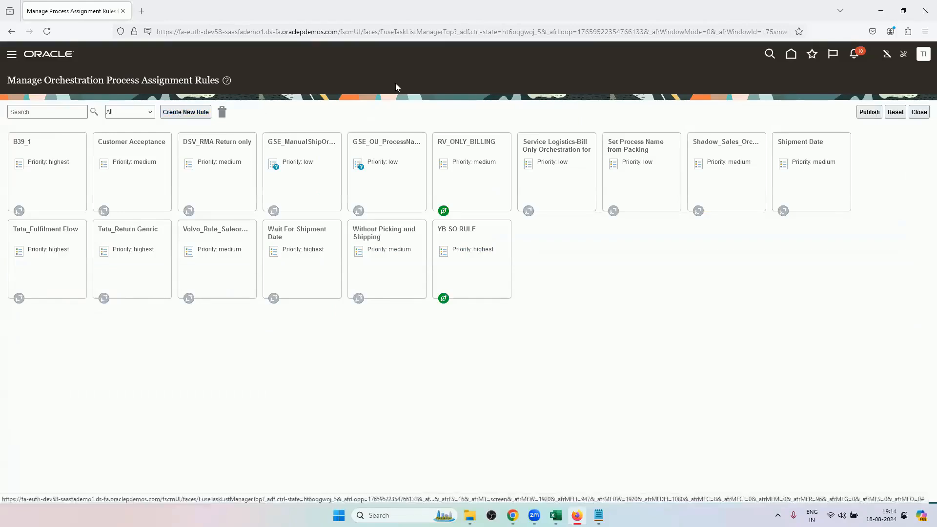
Open the RV_ONLY_BILLING rule and expand its IF condition and its DO action to inspect them.
left_click(444, 189)
left_click(371, 370)
left_click(382, 386)
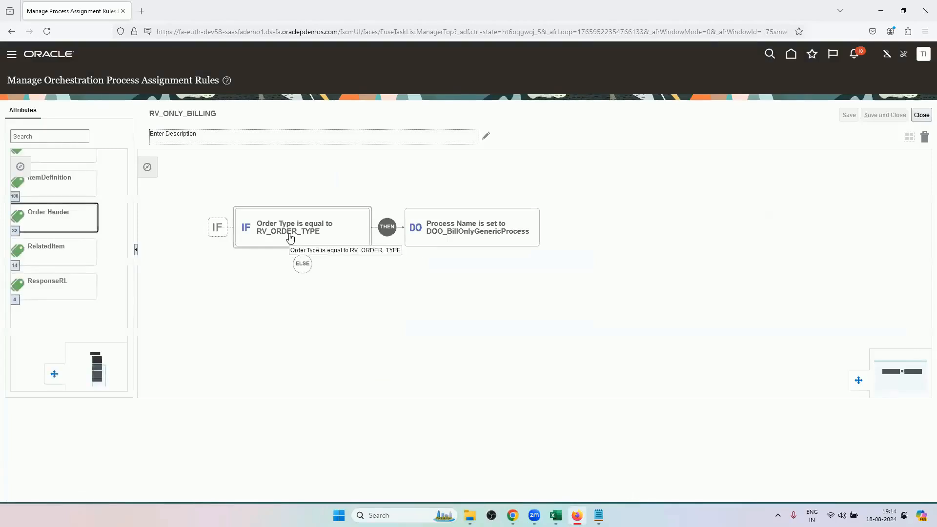
left_click(290, 234)
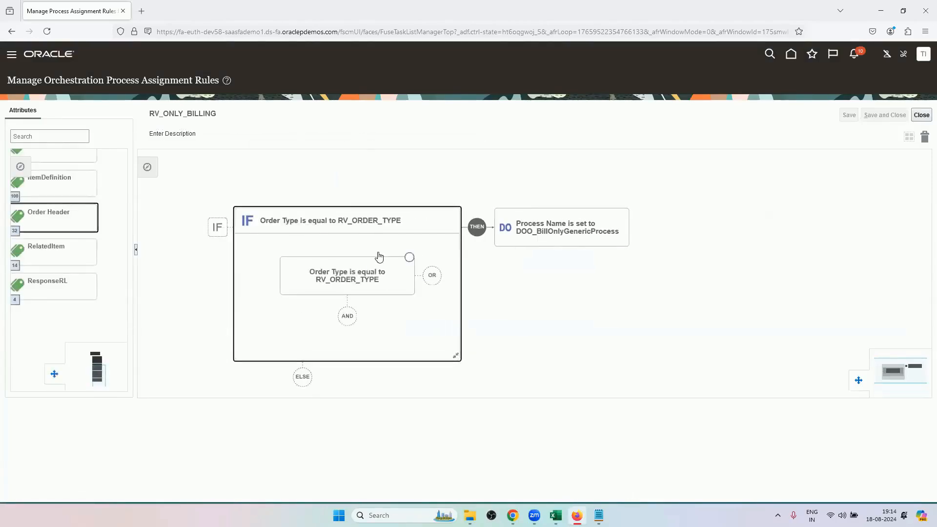
left_click(528, 238)
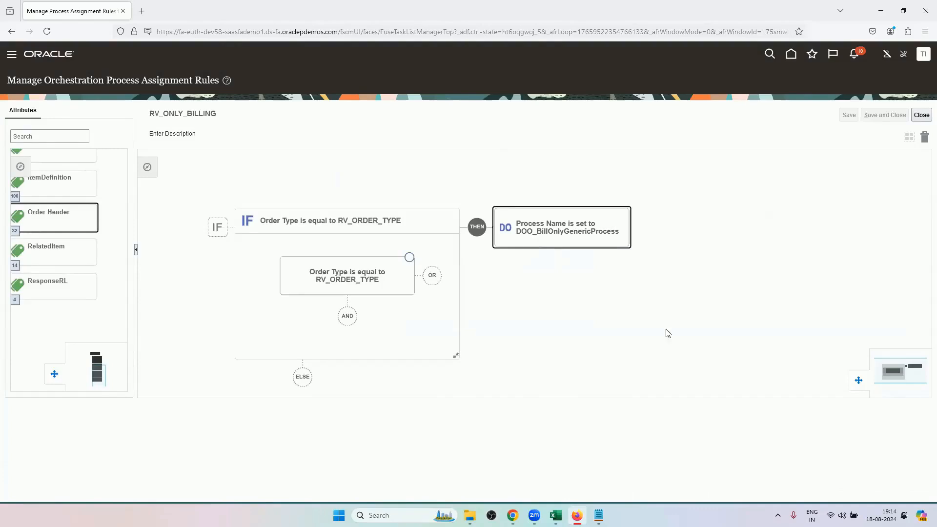
double_click(620, 273)
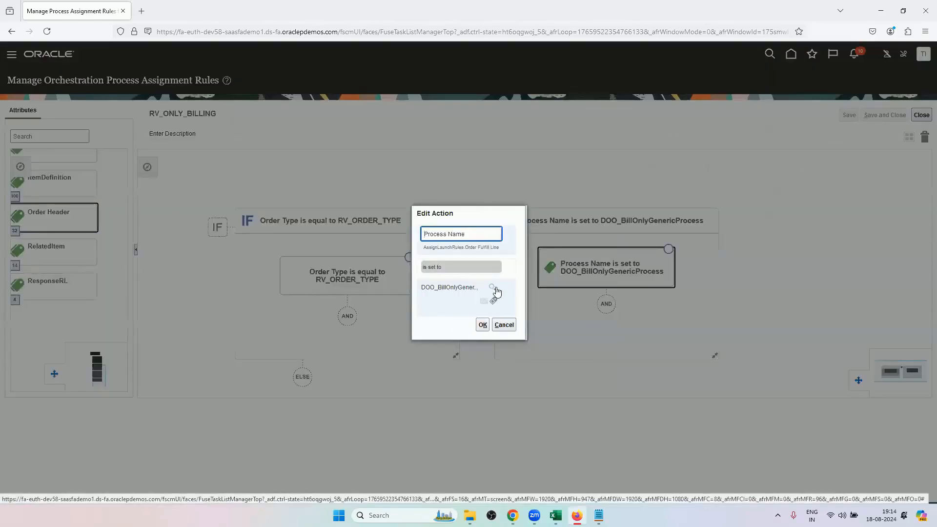
Try changing the rule's DO action to process name DOO_ScheduleShipInvoice, found by searching the processes for DOO.
left_click(493, 288)
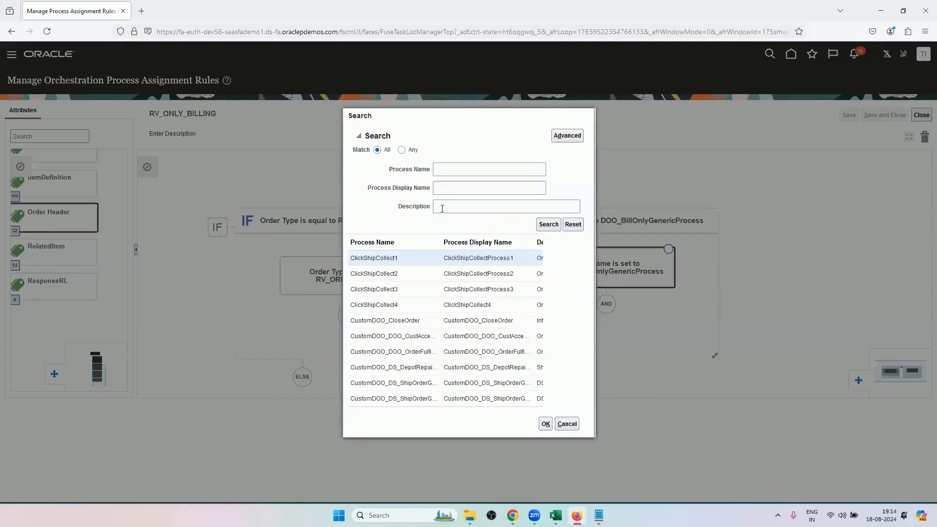
left_click(454, 176)
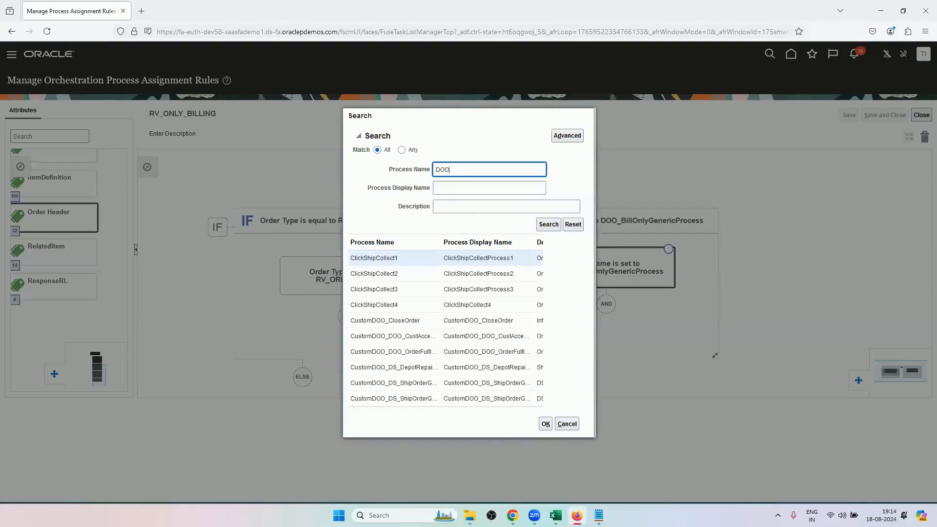
key("Return")
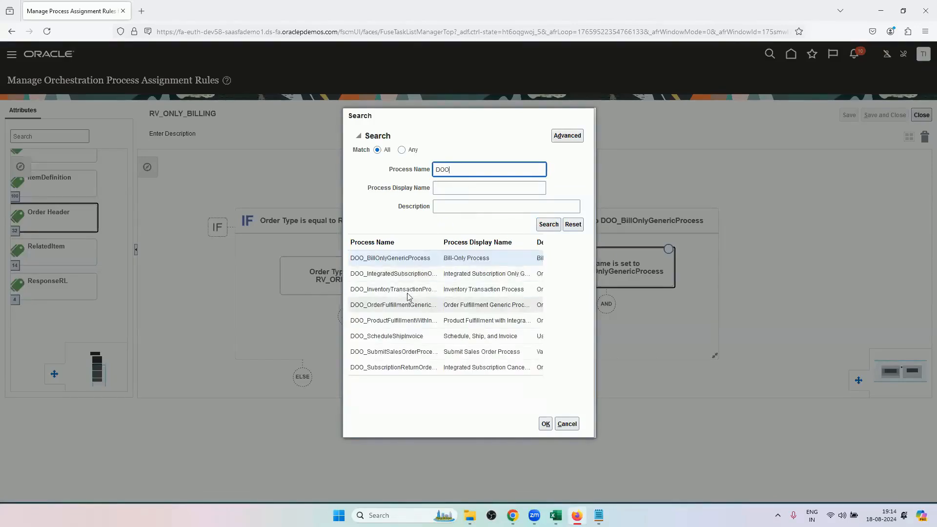
left_click(405, 337)
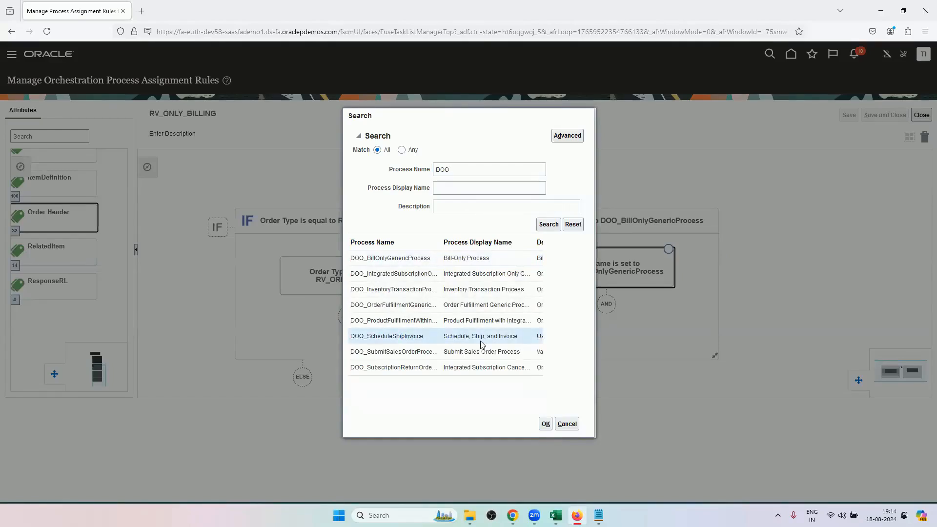
left_click(545, 424)
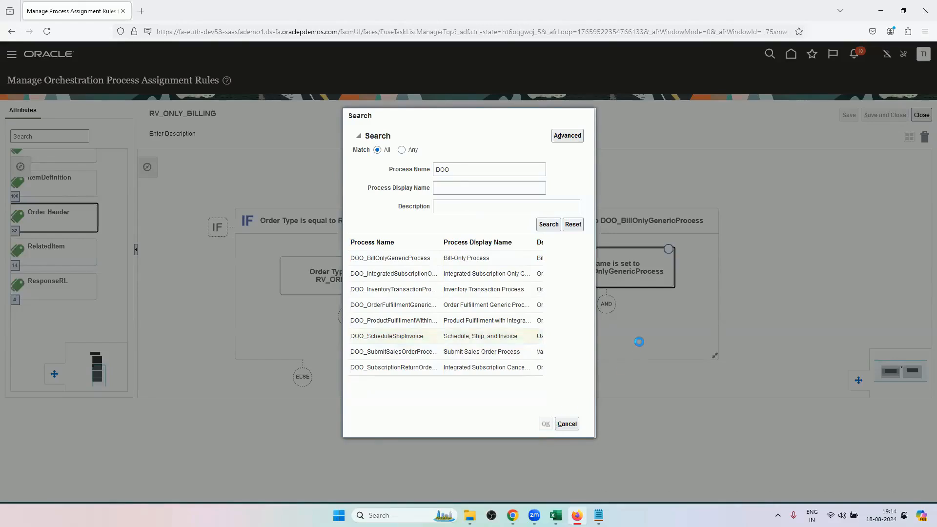
left_click(482, 324)
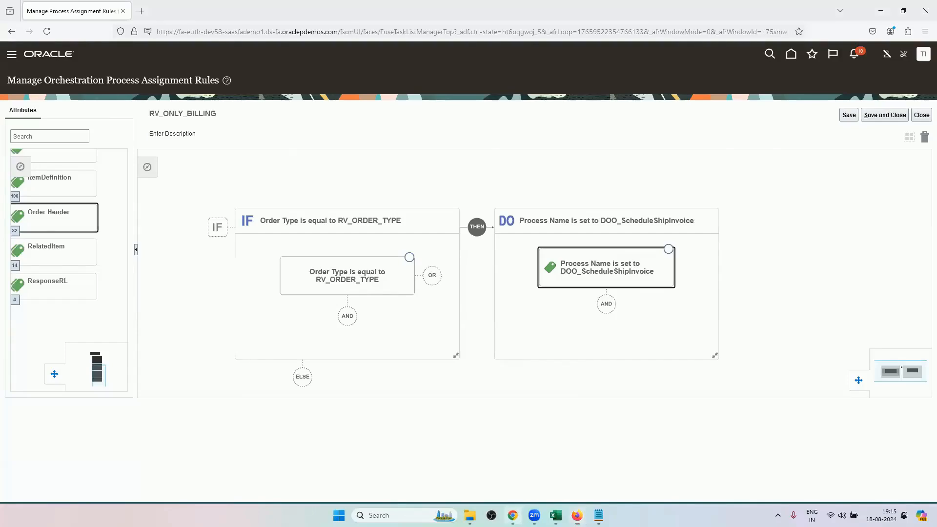
Glance at the sales order in Chrome, return to Firefox, and close the rule without saving to get back to the Order Management setup tasks.
left_click(513, 515)
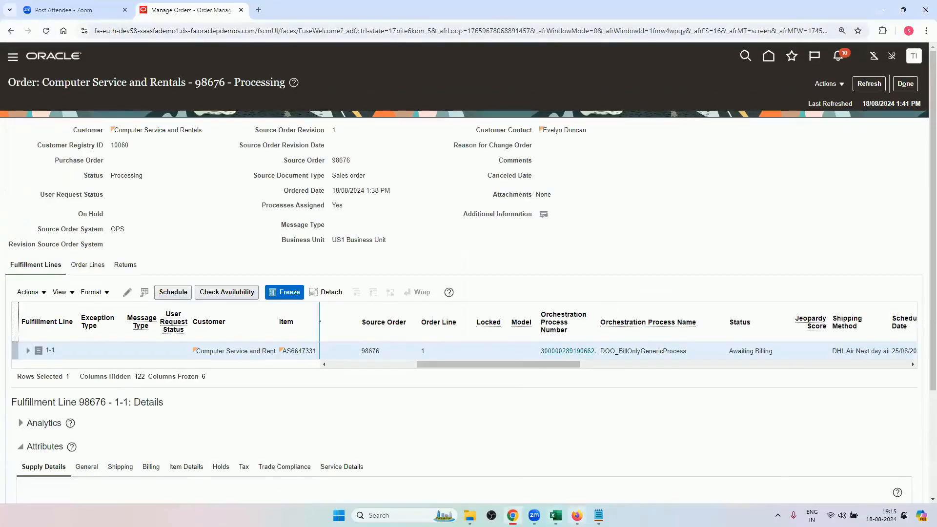
left_click(577, 516)
left_click(921, 116)
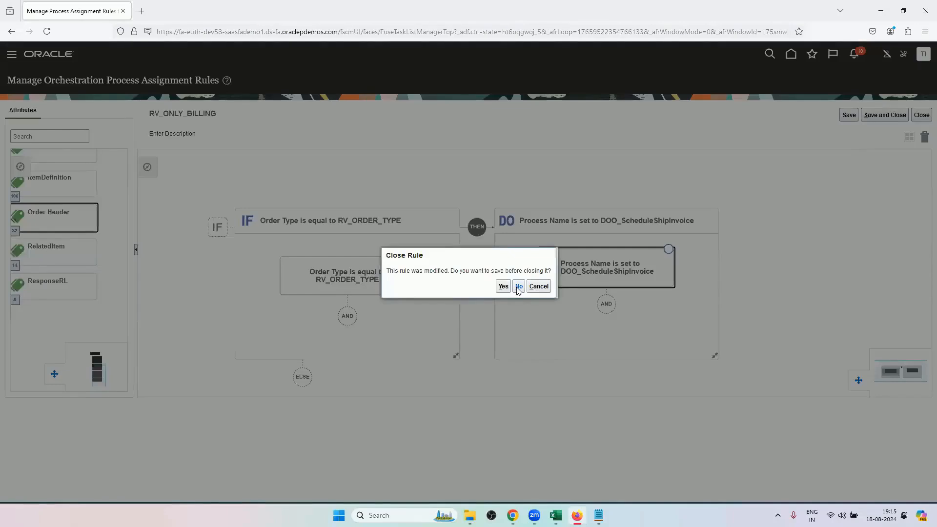
left_click(518, 287)
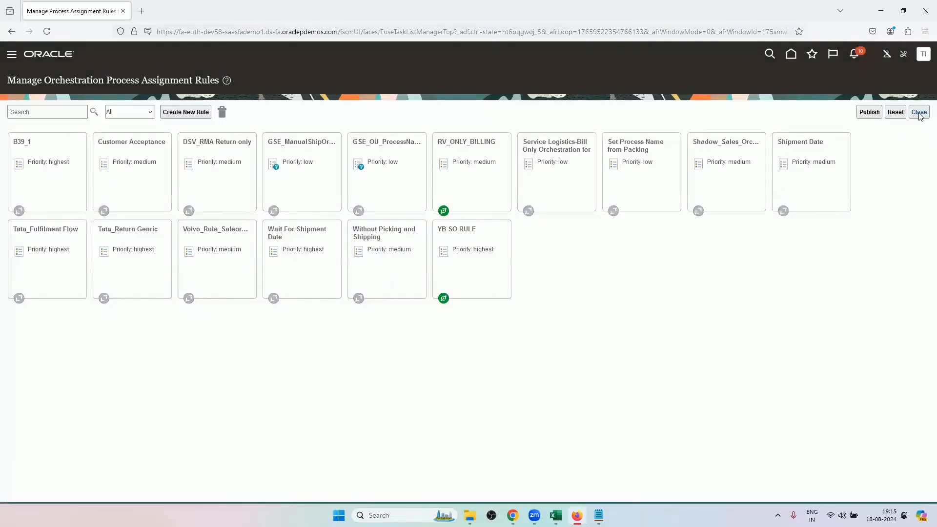
left_click(919, 112)
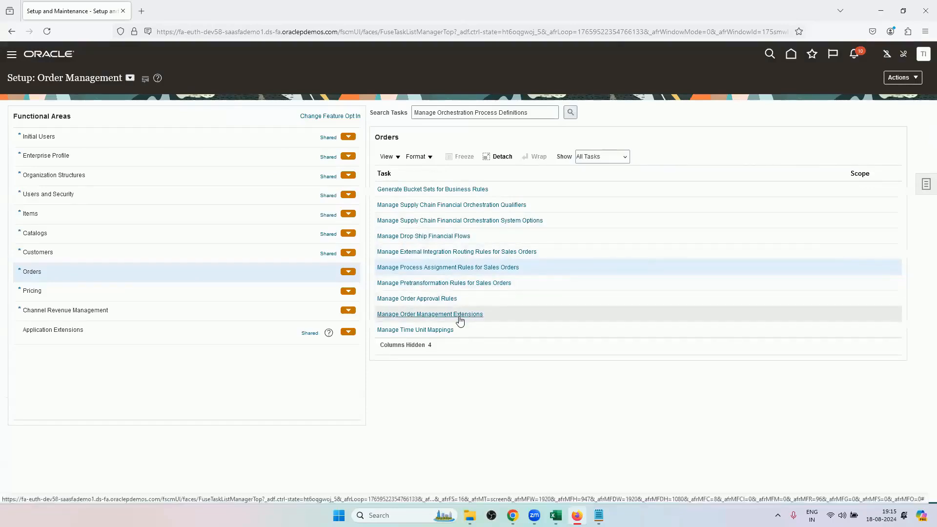
Check the task name in the Excel training workbook and open the Manage Orchestration Process Definitions task in Firefox.
scroll(464, 297, "up", 2)
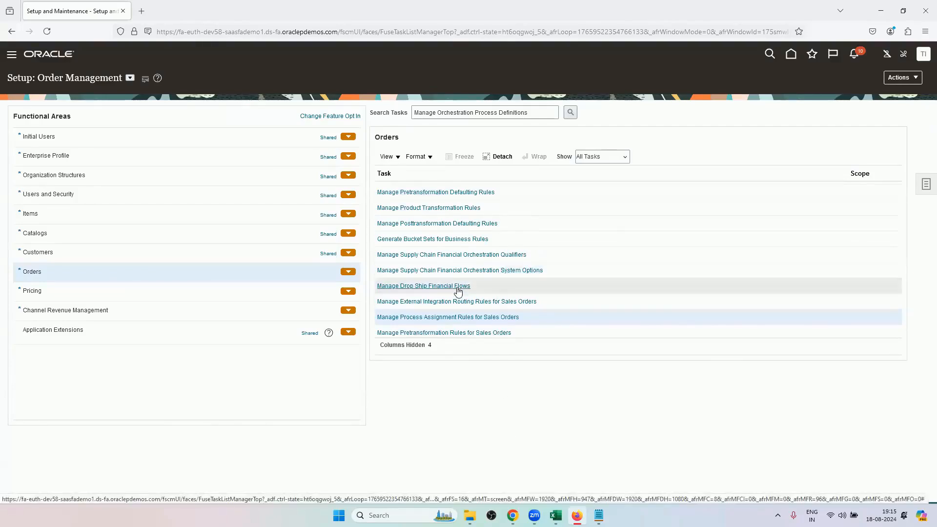
scroll(459, 288, "up", 2)
scroll(466, 297, "down", 4)
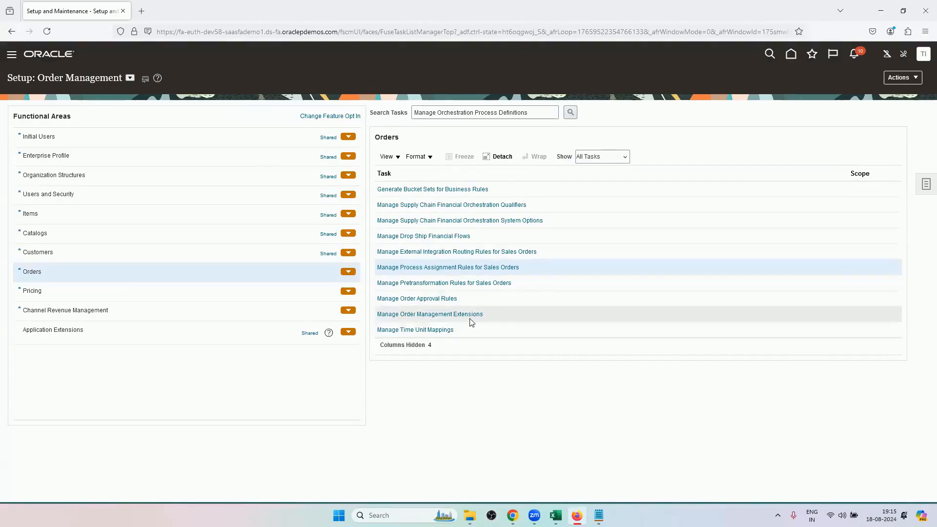
scroll(470, 321, "up", 2)
left_click(555, 515)
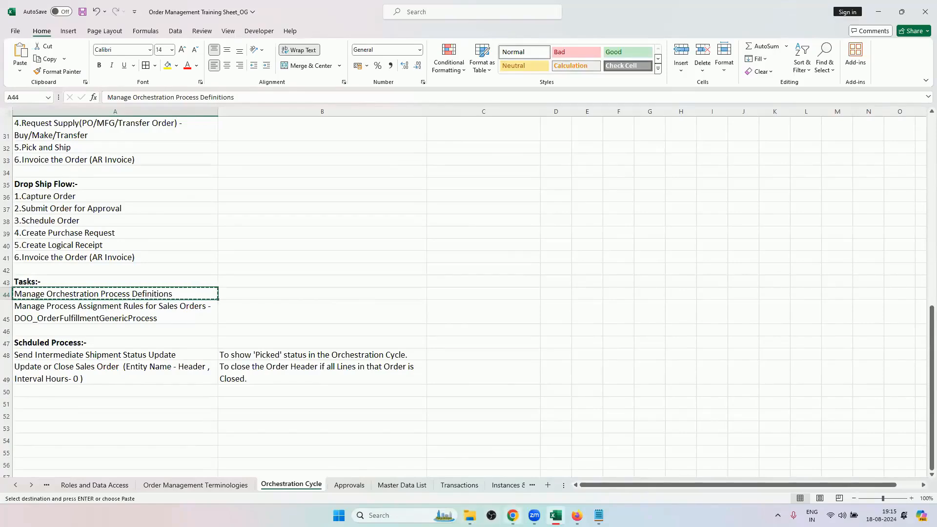
left_click(576, 515)
left_click(468, 117)
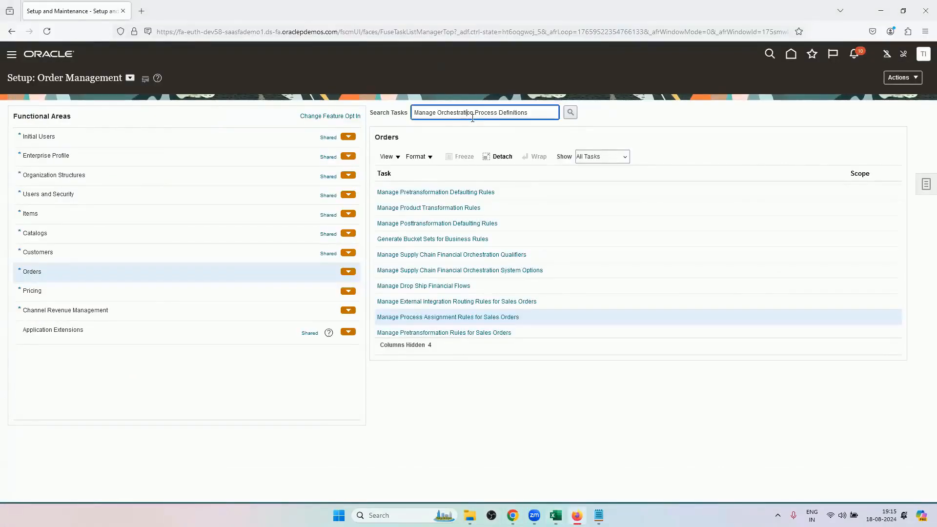
key("Return")
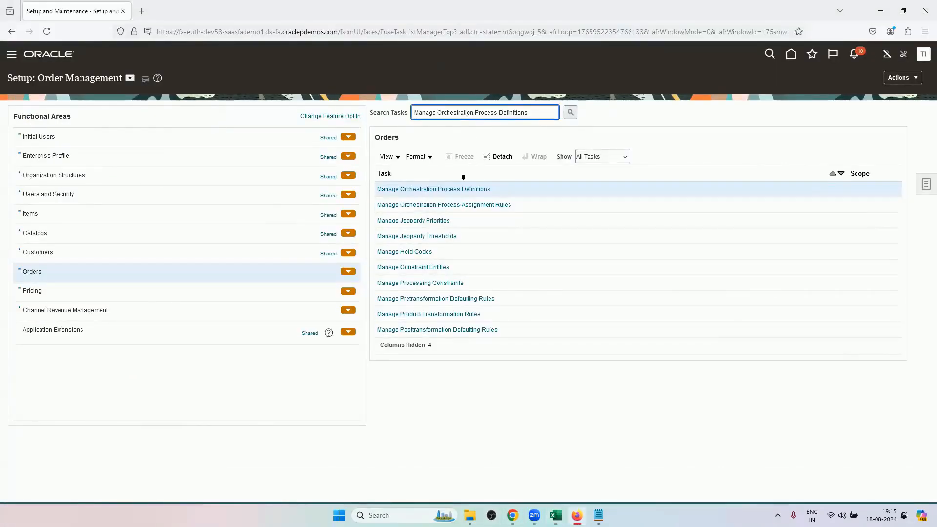
left_click(456, 189)
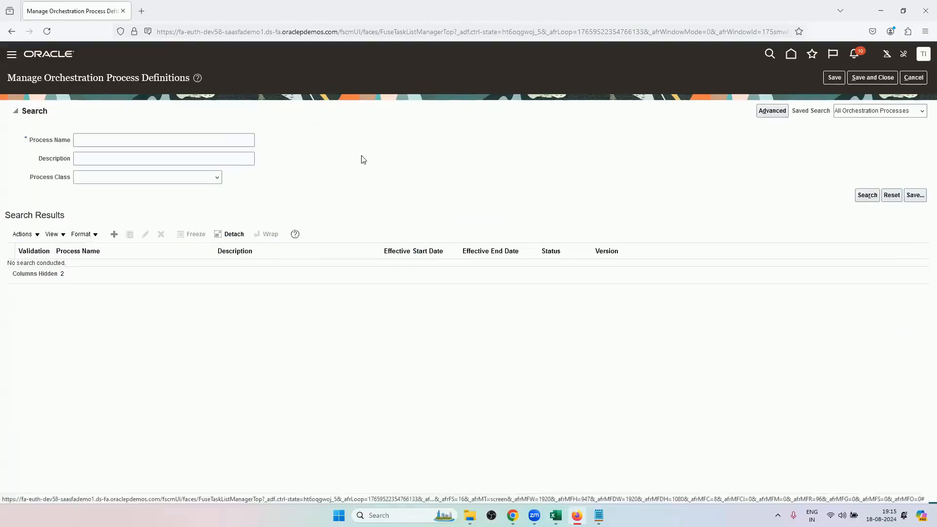
Search the process definitions for the name DOO and show the step details of DOO_InventoryTransactionProcess.
left_click(221, 146)
type("DOO")
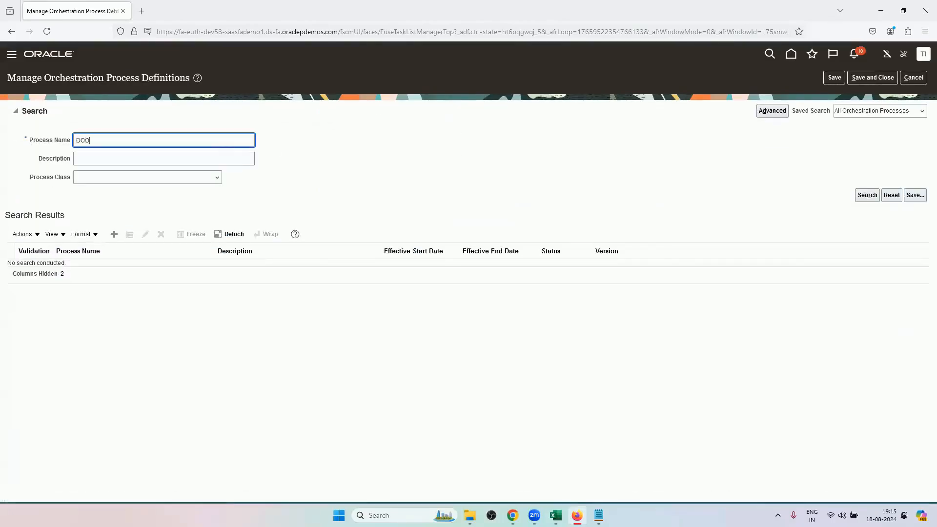
key("Return")
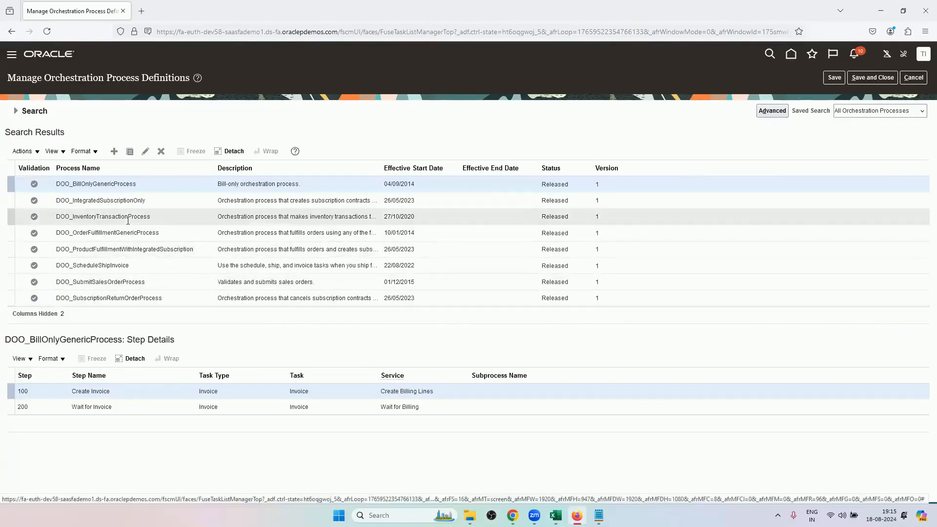
left_click(100, 216)
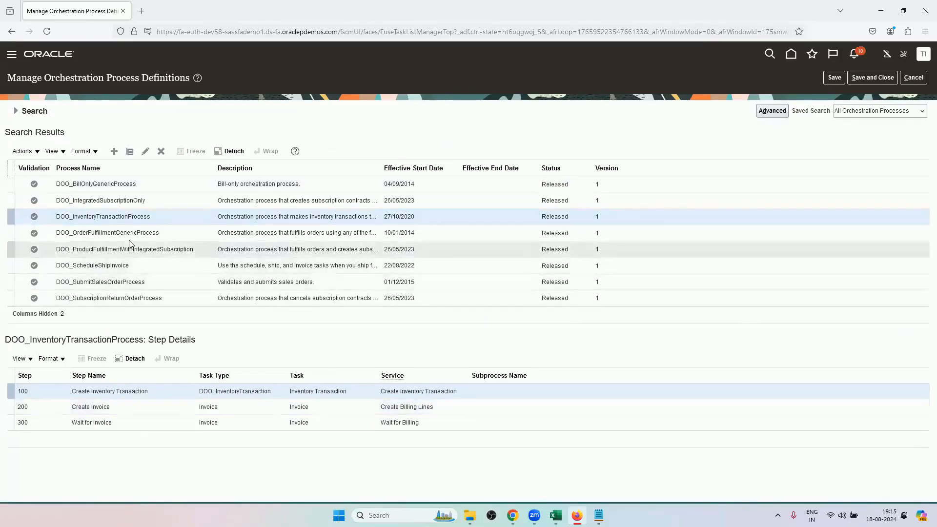
Search the process definitions for the name CUSTOM and look through the listed custom processes.
left_click(17, 112)
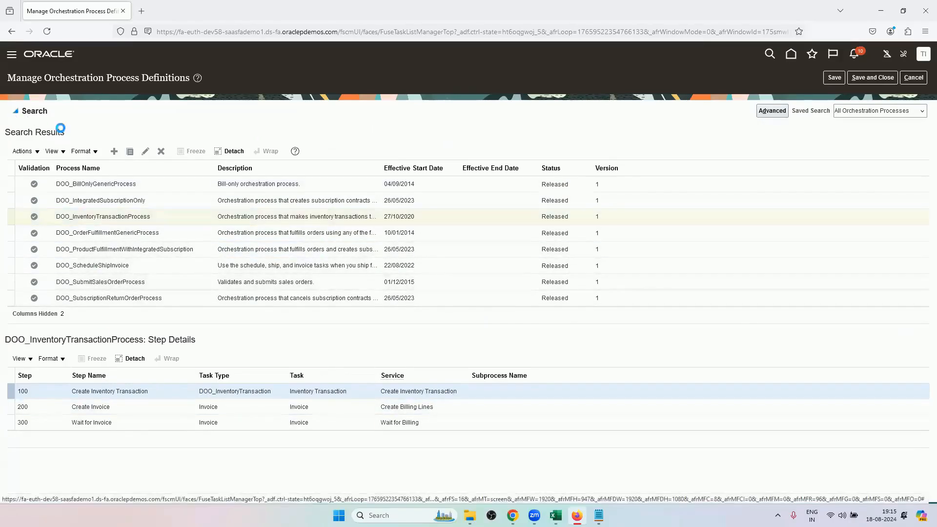
double_click(205, 137)
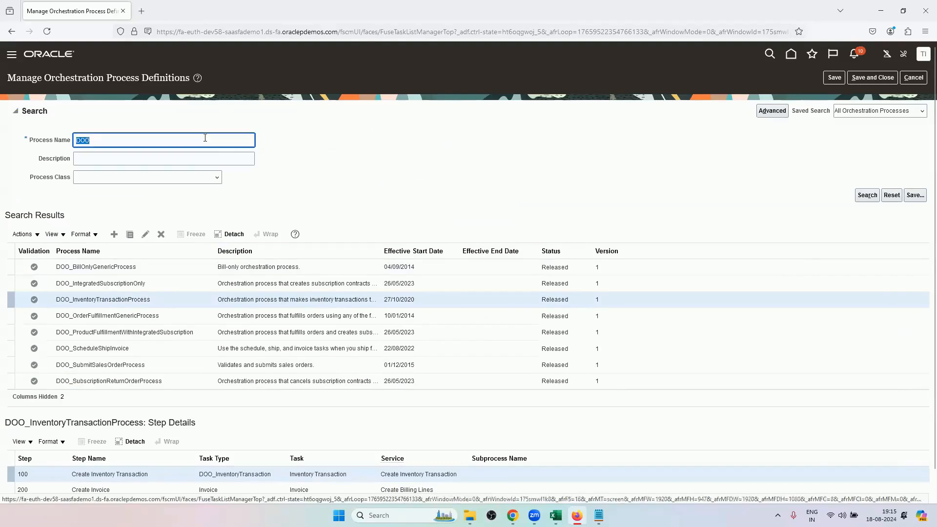
key("BackSpace")
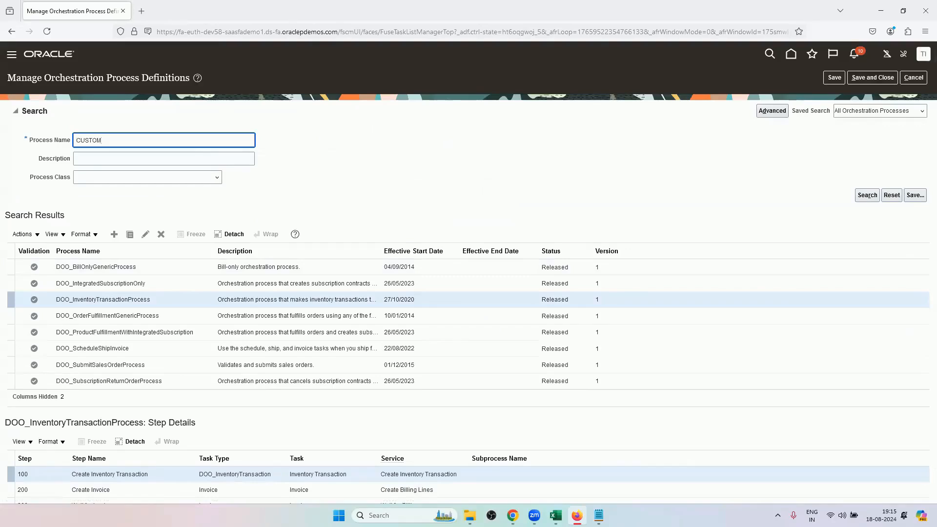
key("Return")
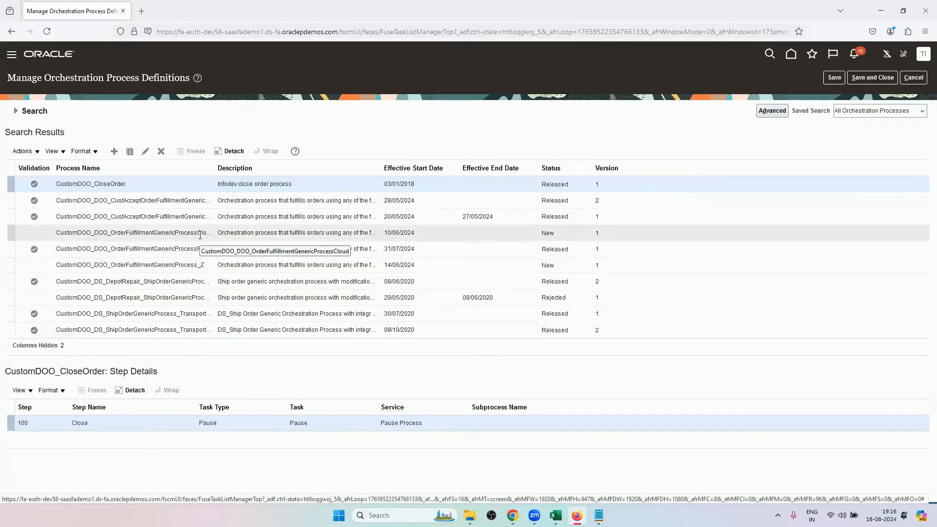
scroll(207, 234, "down", 2)
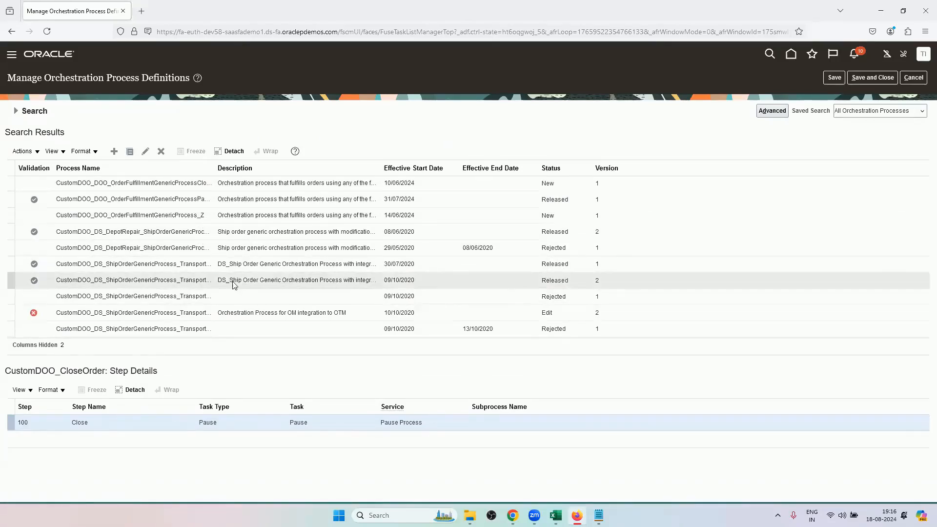
scroll(232, 285, "down", 2)
scroll(232, 285, "up", 2)
Switch to the Excel training workbook and review the start of the Orchestration Cycle sheet.
left_click(556, 515)
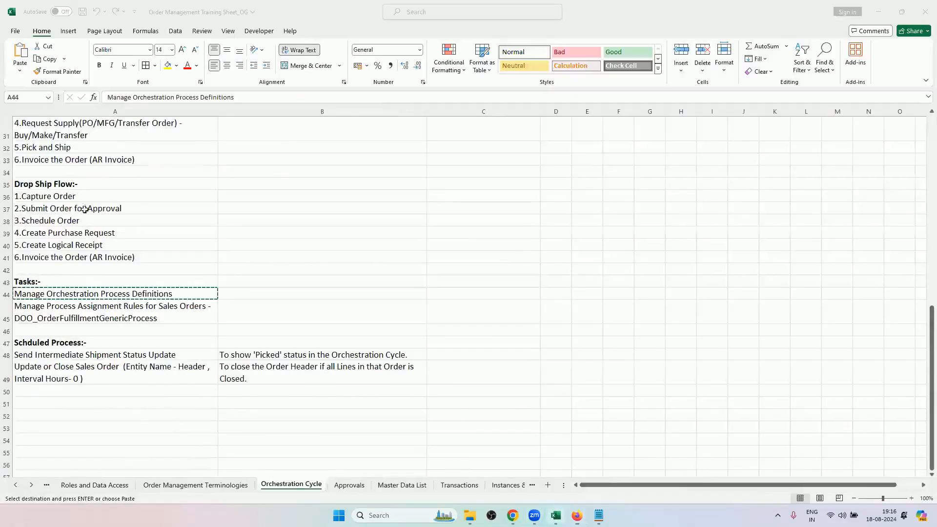
scroll(84, 208, "up", 10)
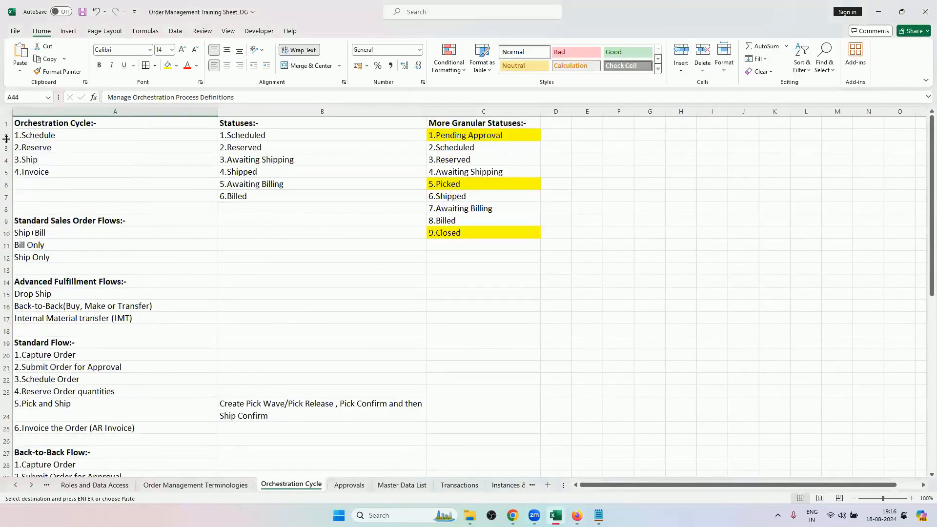
Switch to Firefox, show the step details of the CustomDOO_Manual_Reserve process, and leave the process definitions page.
left_click(7, 136)
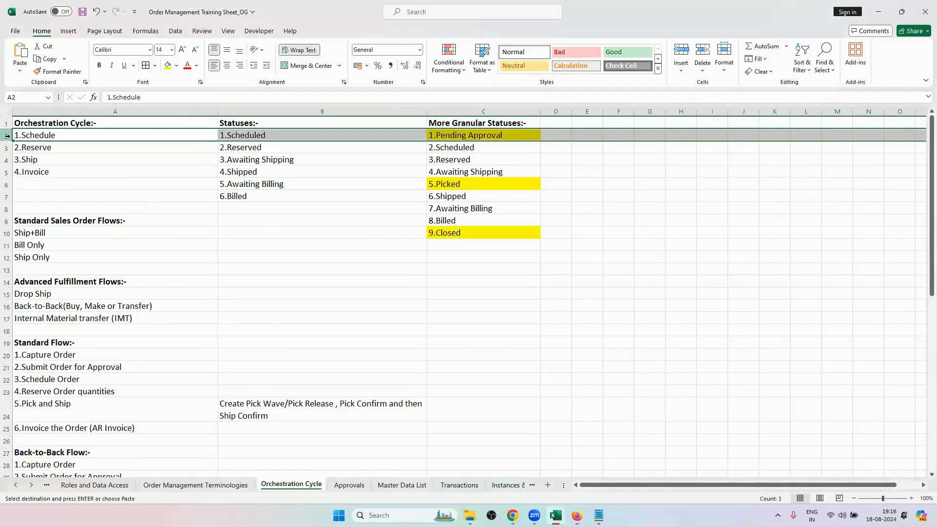
left_click(44, 138)
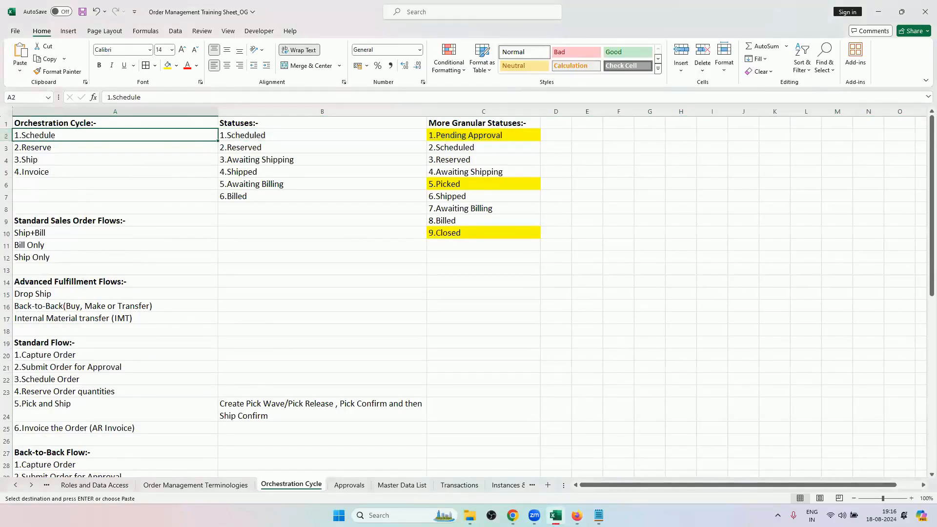
left_click(576, 515)
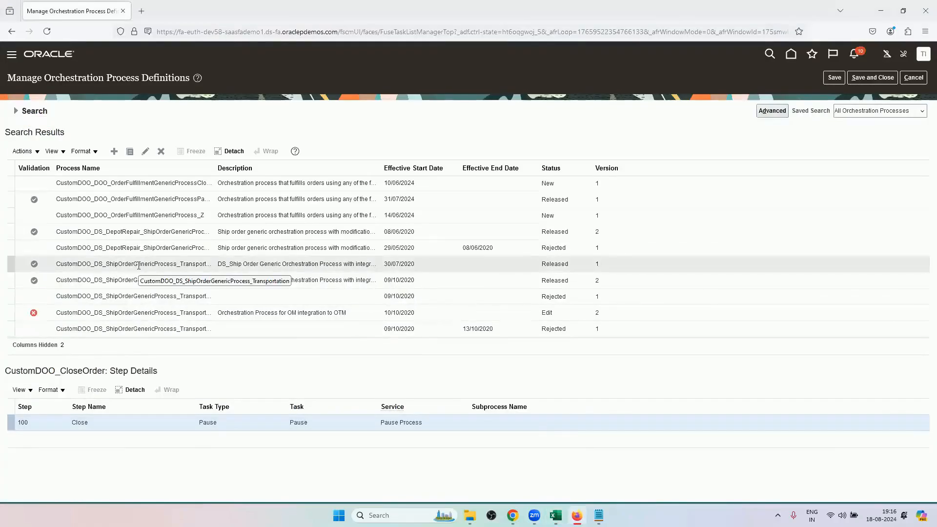
scroll(138, 266, "up", 1)
scroll(139, 270, "down", 3)
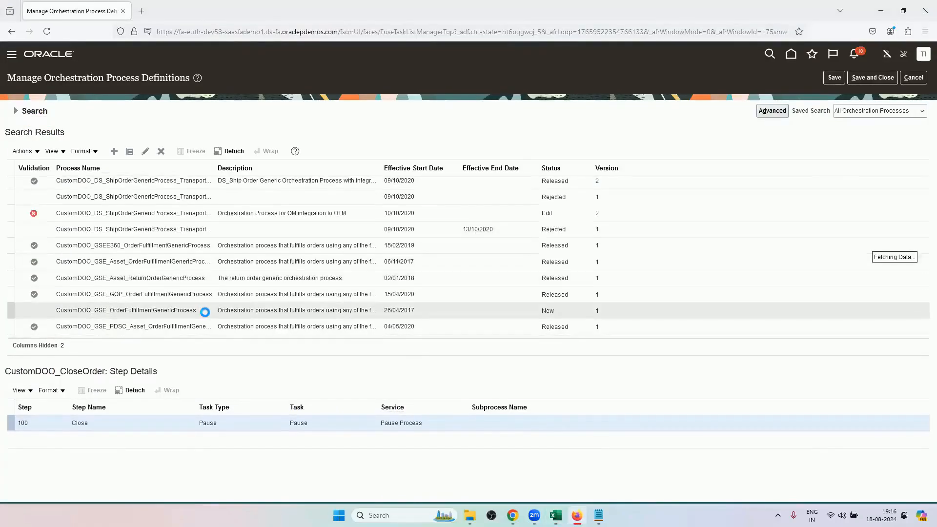
scroll(205, 315, "down", 3)
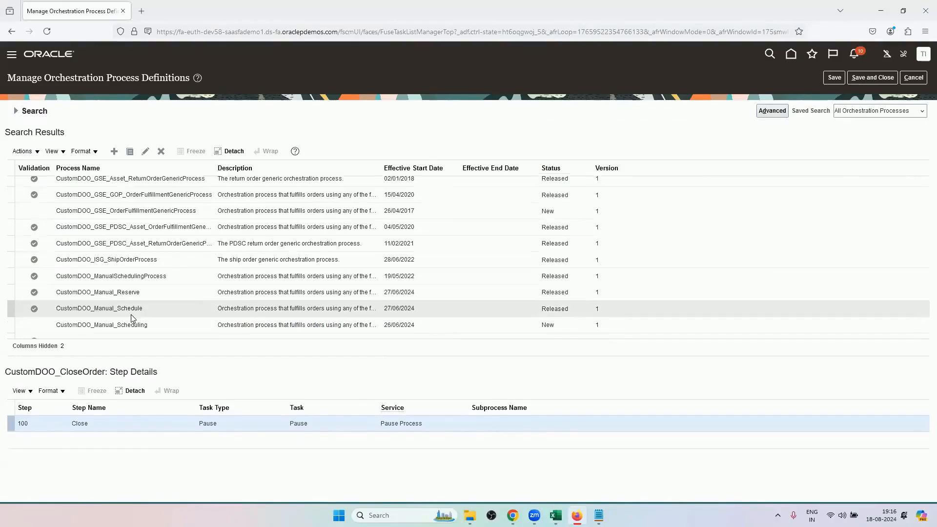
left_click(145, 293)
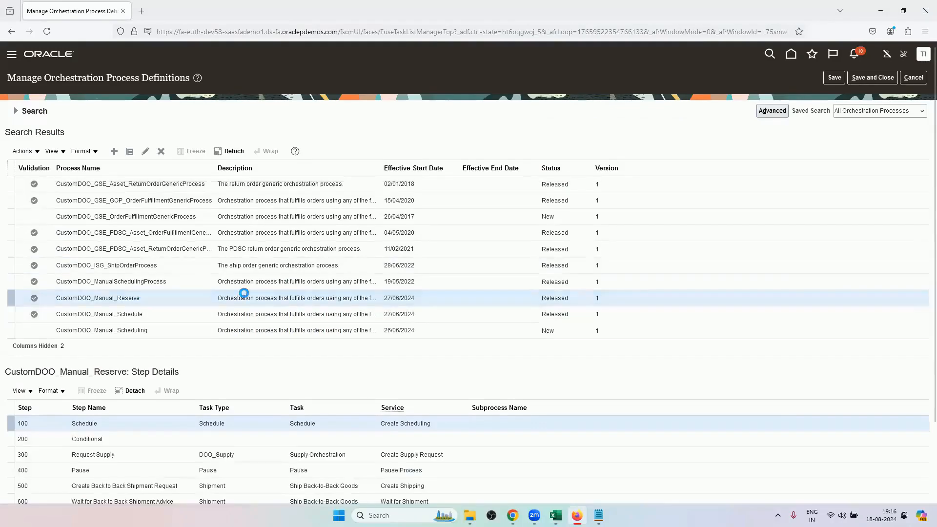
scroll(236, 278, "down", 3)
scroll(250, 350, "up", 3)
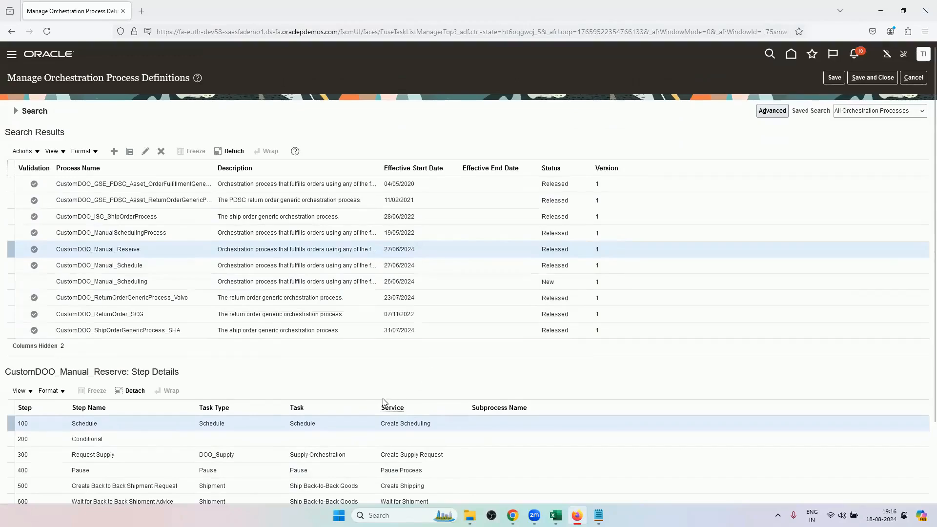
left_click(908, 79)
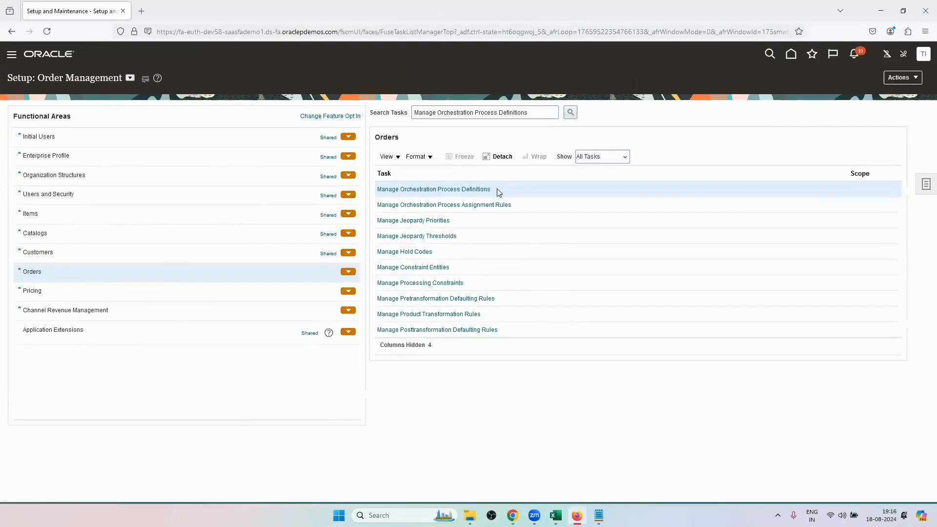
Reopen the Manage Orchestration Process Definitions task and search for processes named DOO.
left_click(481, 190)
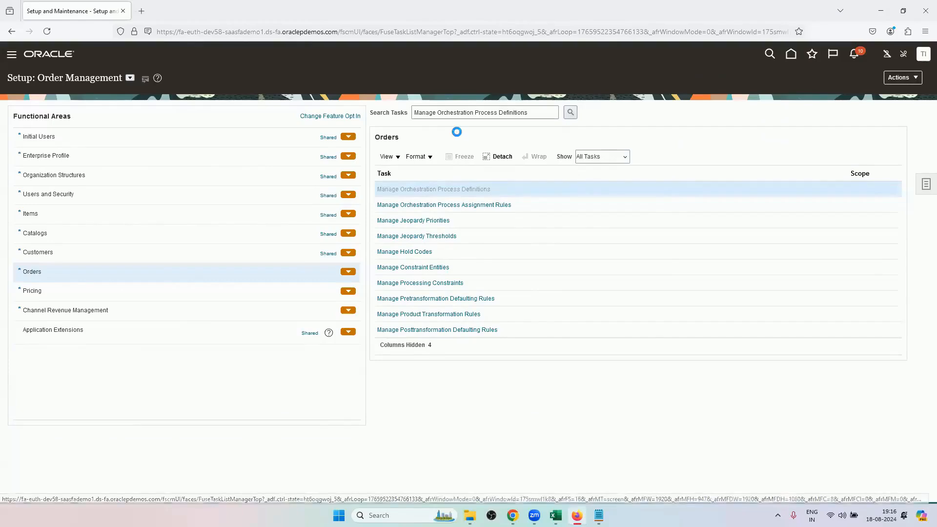
left_click(236, 138)
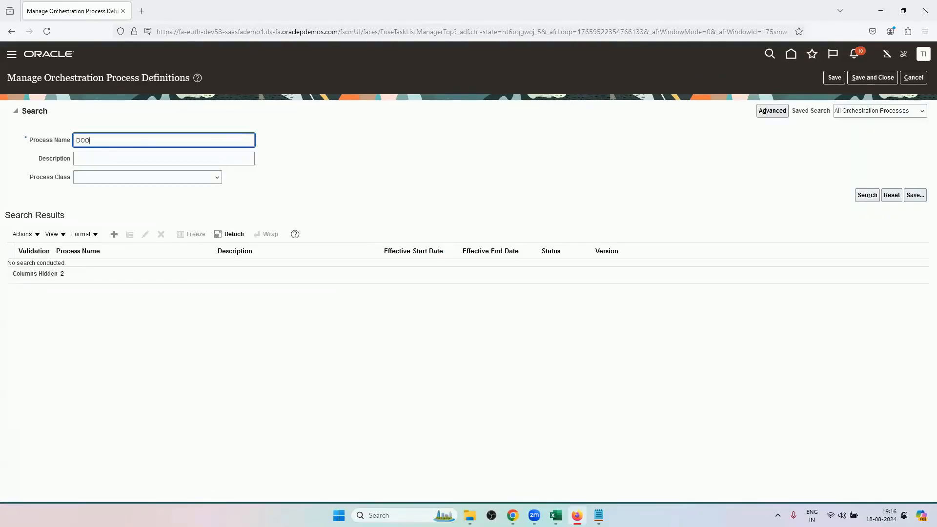
type("DOO")
key("Return")
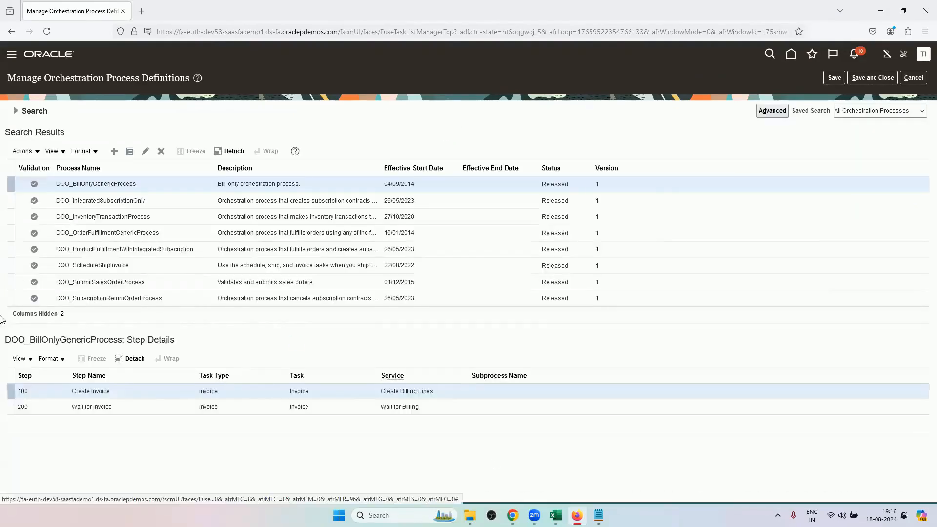
View the step details of DOO_SubmitSalesOrderProcess, DOO_InventoryTransactionProcess and DOO_ScheduleShipInvoice, and return to the setup tasks.
left_click(117, 282)
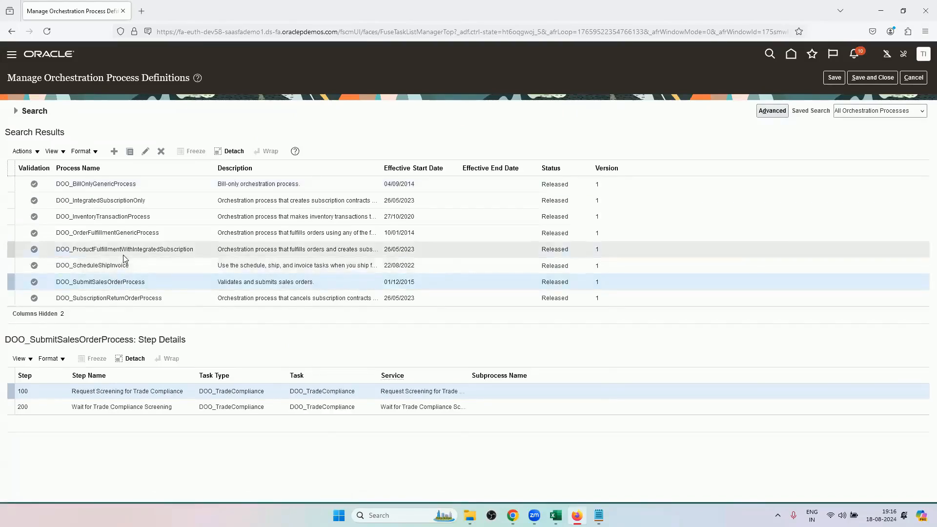
left_click(118, 217)
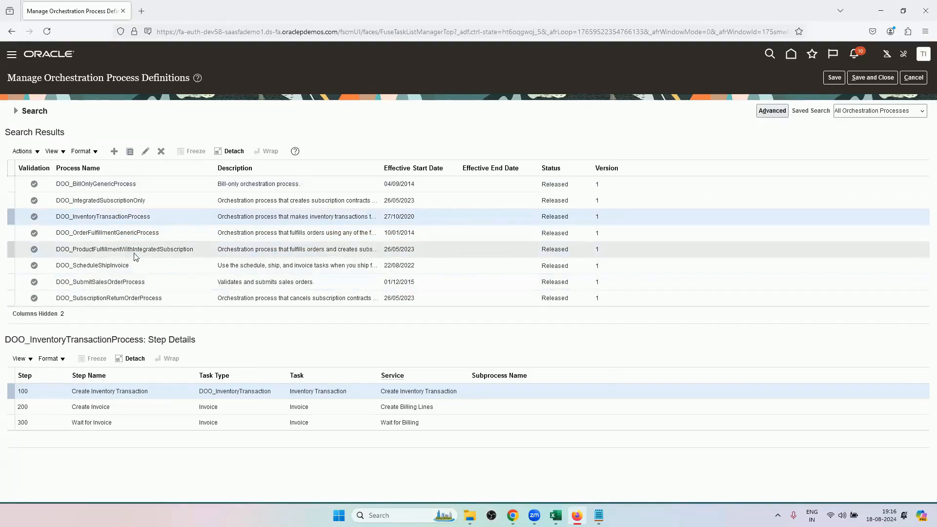
left_click(136, 269)
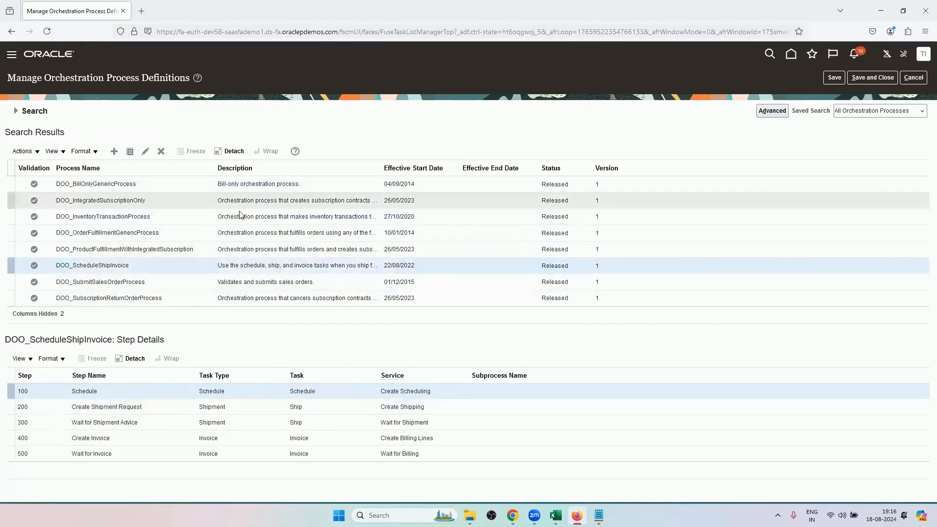
left_click(914, 81)
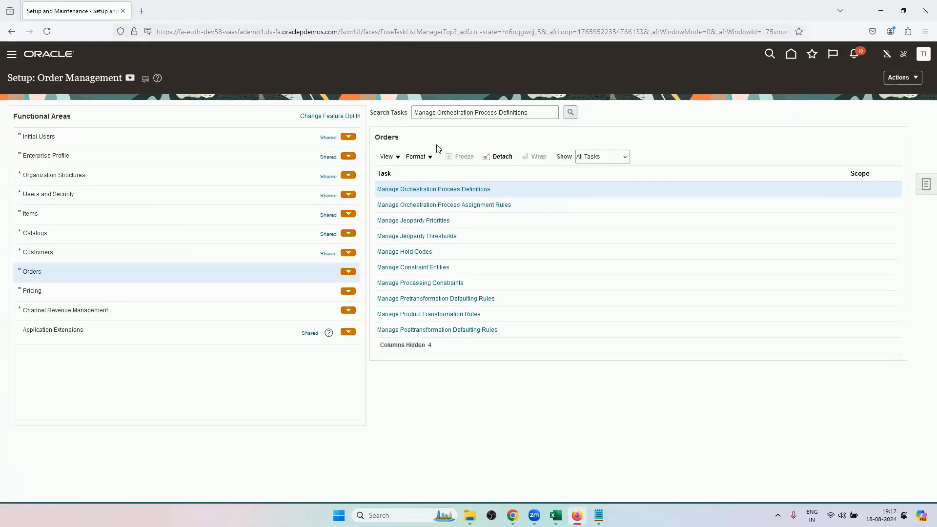
Switch to the Excel training workbook and look through the Orchestration Cycle sheet down to its tasks and scheduled processes.
left_click(512, 515)
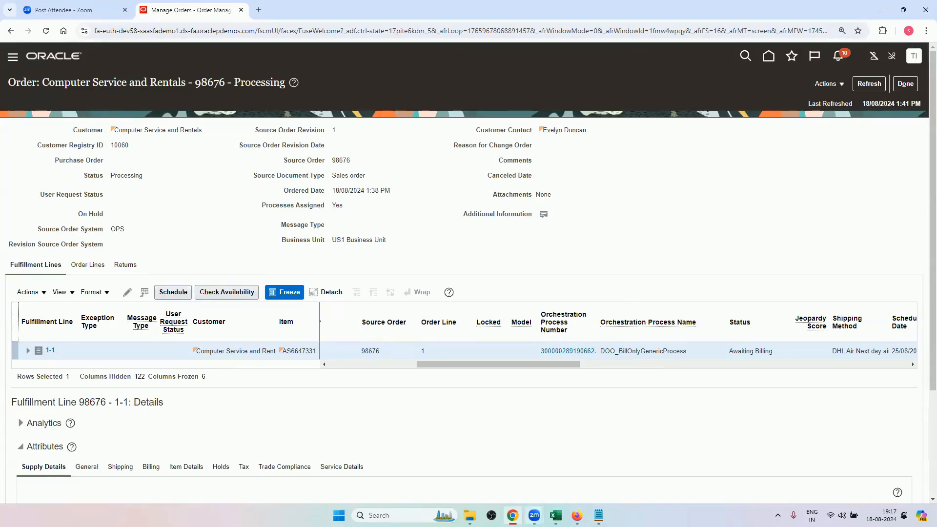
left_click(555, 516)
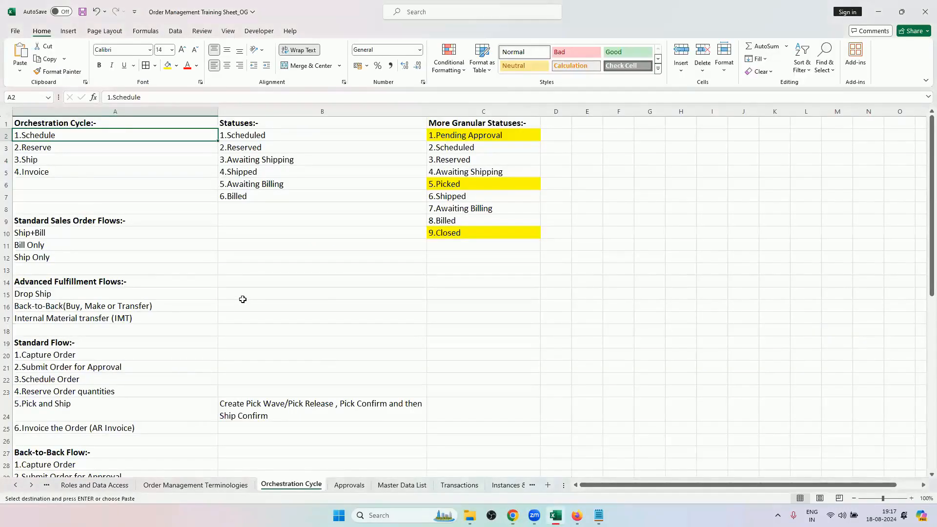
scroll(246, 357, "down", 1)
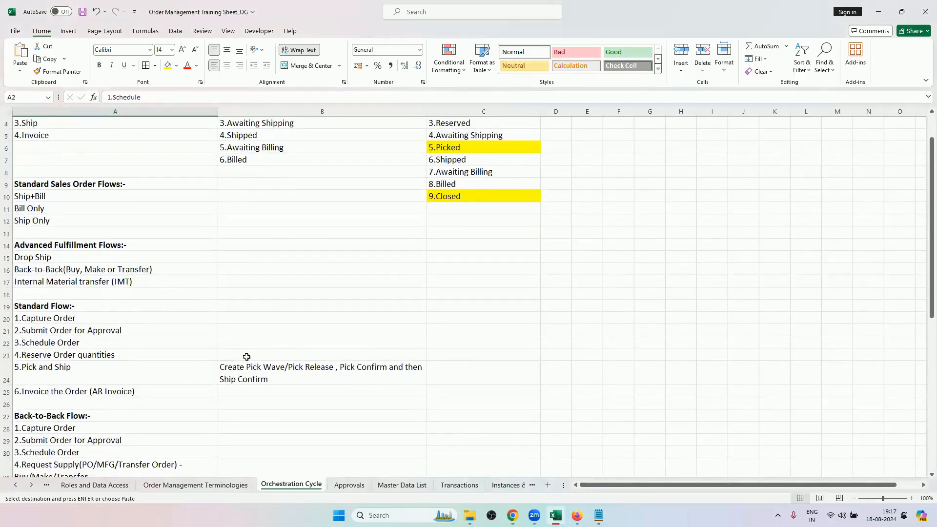
scroll(247, 357, "down", 6)
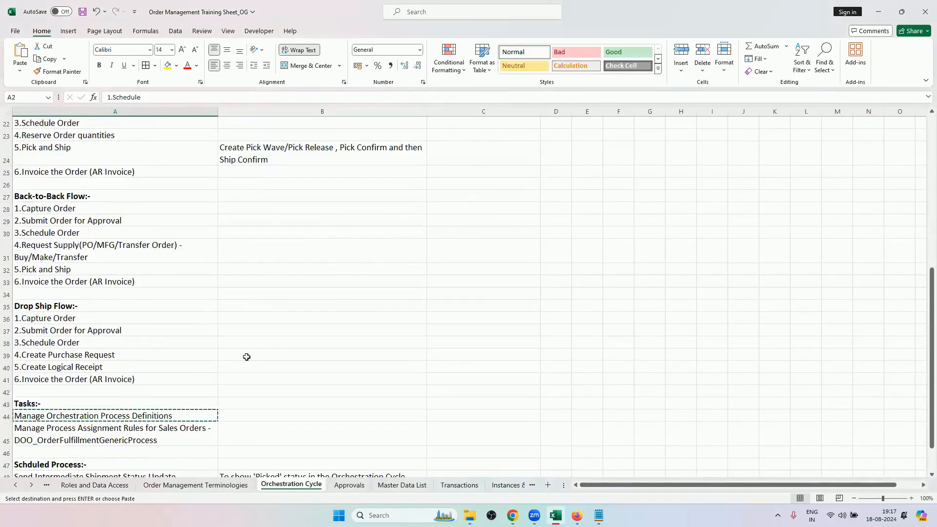
scroll(246, 357, "down", 1)
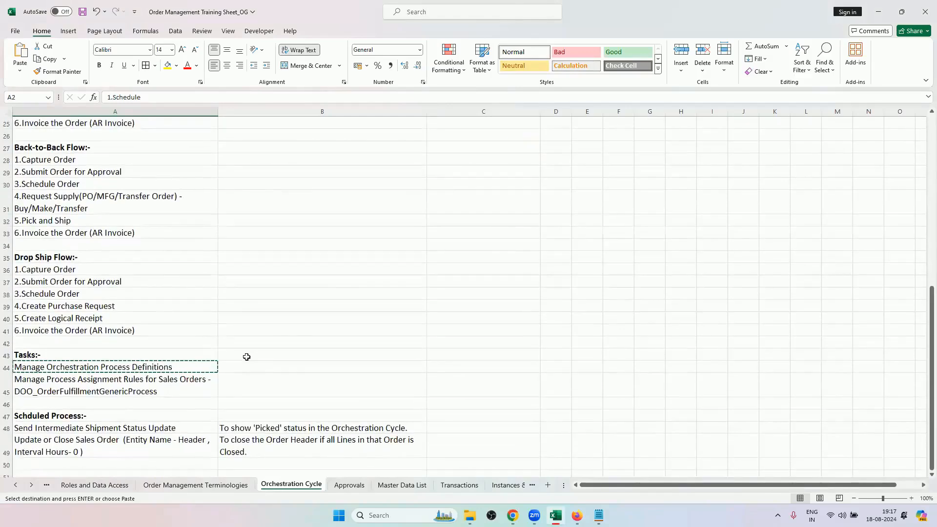
scroll(254, 360, "up", 8)
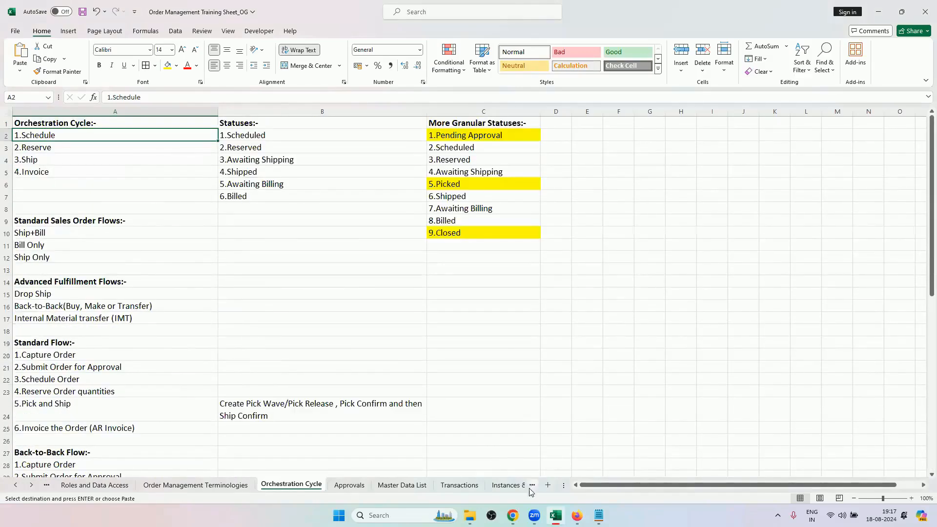
Switch to Chrome and highlight the sales order number in the order page title.
left_click(576, 515)
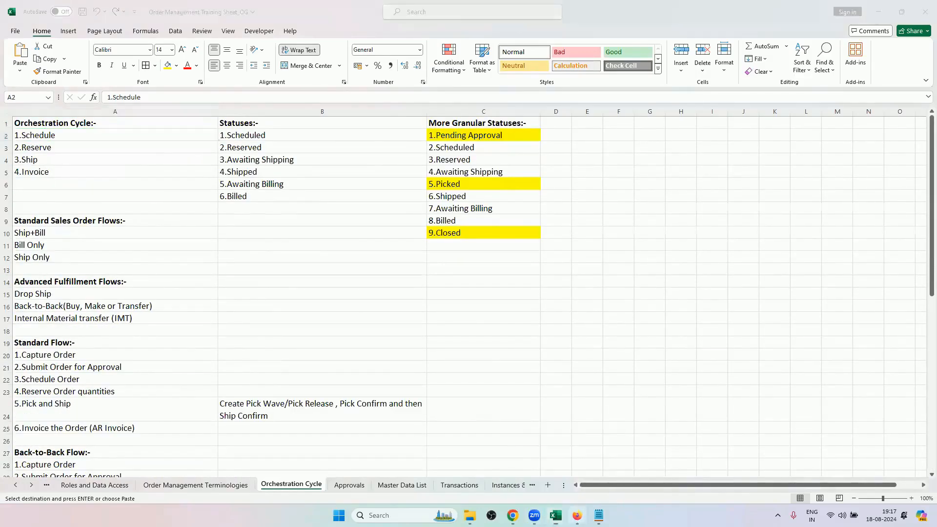
left_click(513, 515)
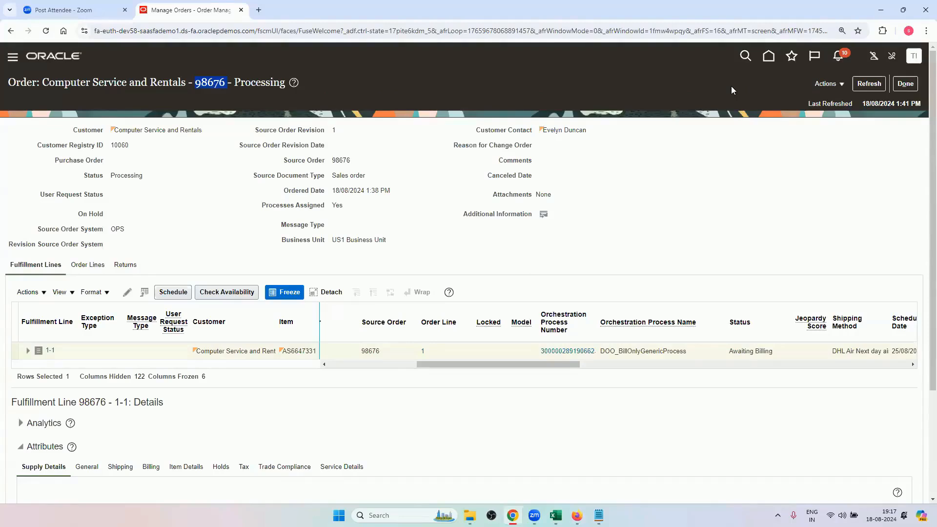
left_click(222, 86)
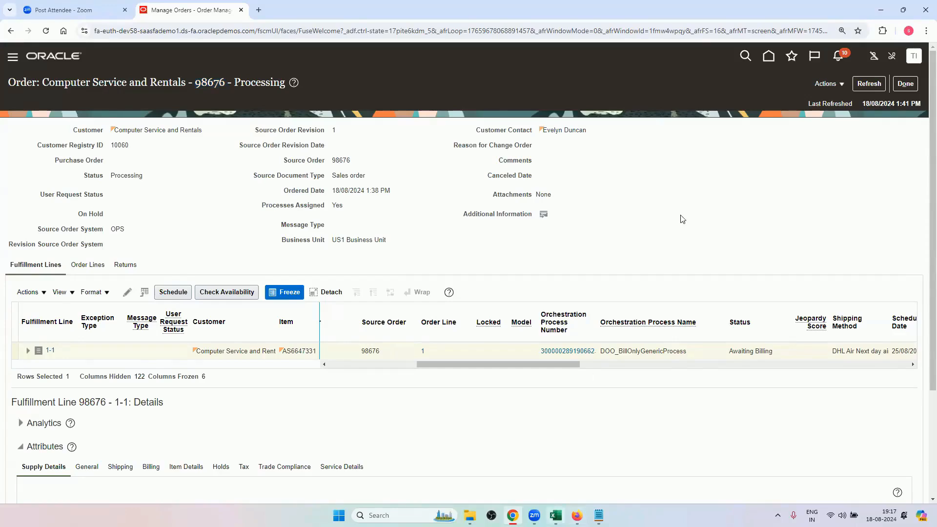
Switch to Firefox and open the Setup and Maintenance search page from the setup tasks.
left_click(577, 515)
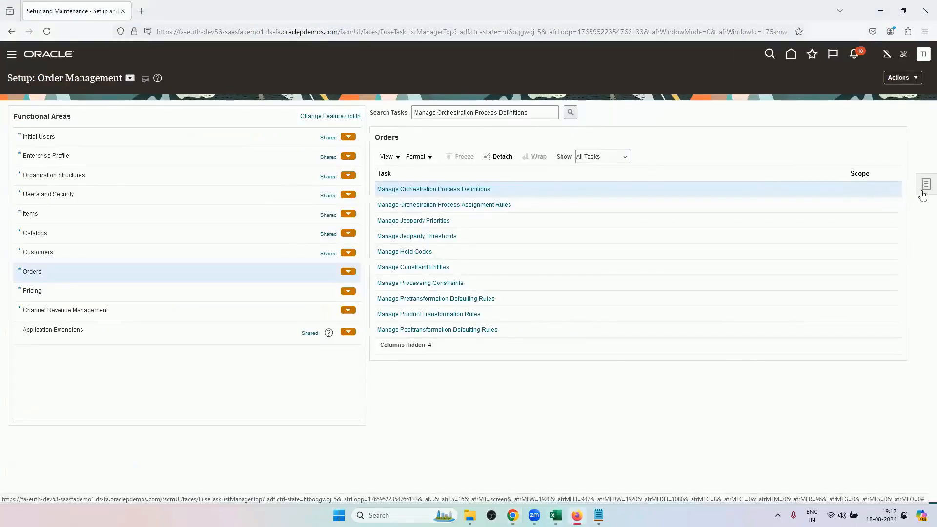
left_click(922, 192)
left_click(796, 192)
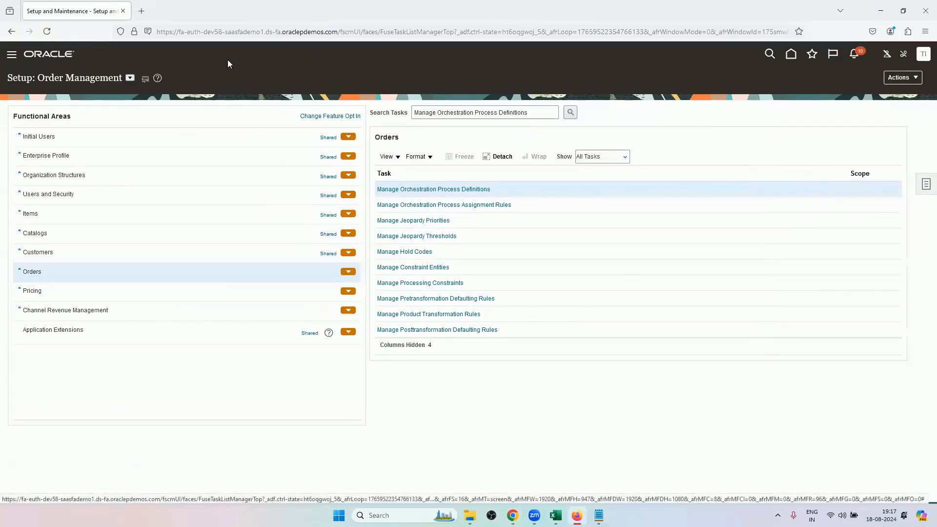
left_click(925, 188)
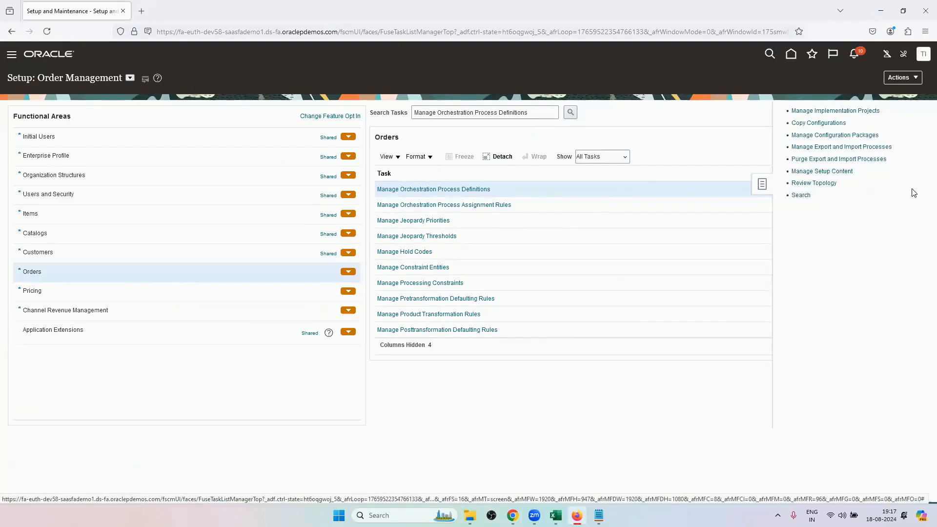
left_click(800, 195)
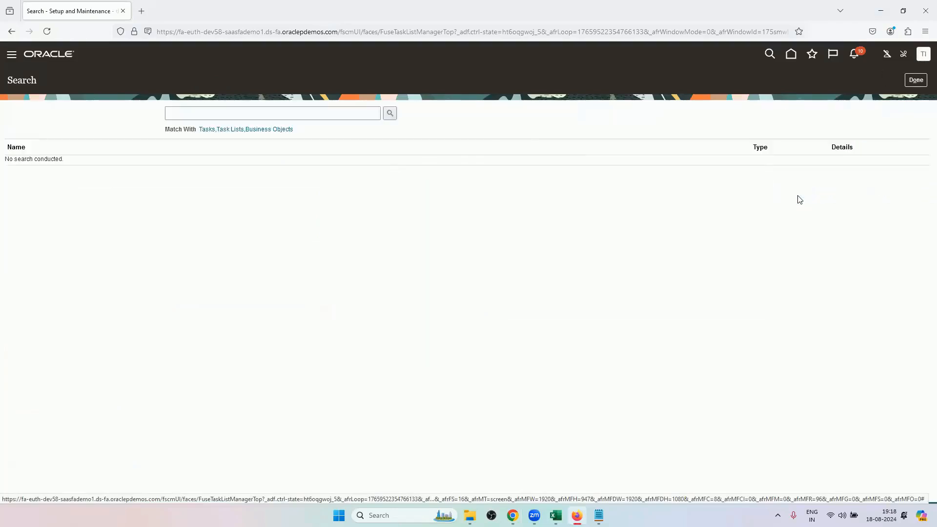
Search the setup for Manage Document Sequences and open that task.
left_click(303, 115)
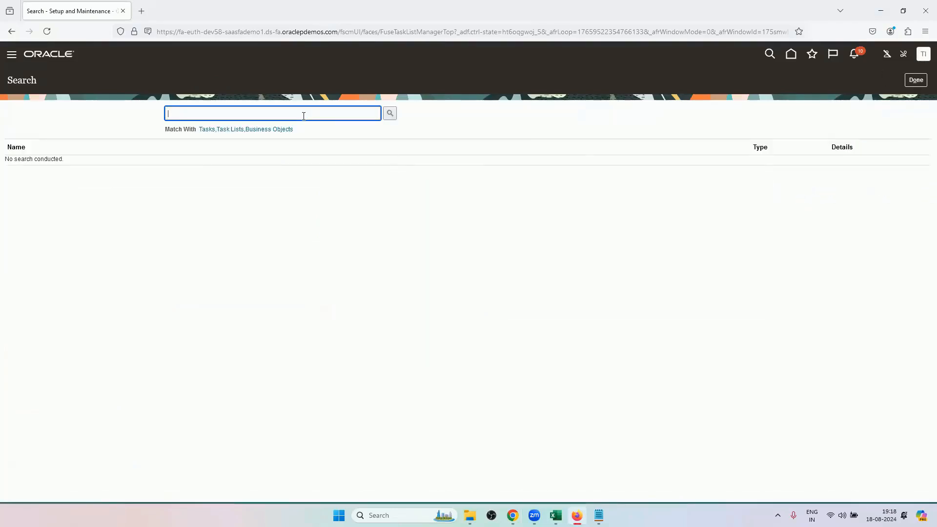
type("Manage Document Sequences")
key("Return")
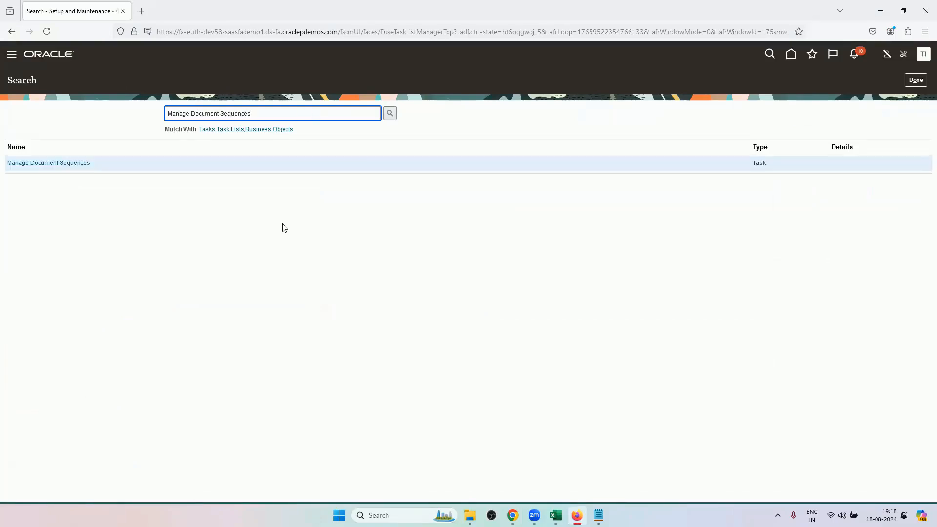
left_click(22, 164)
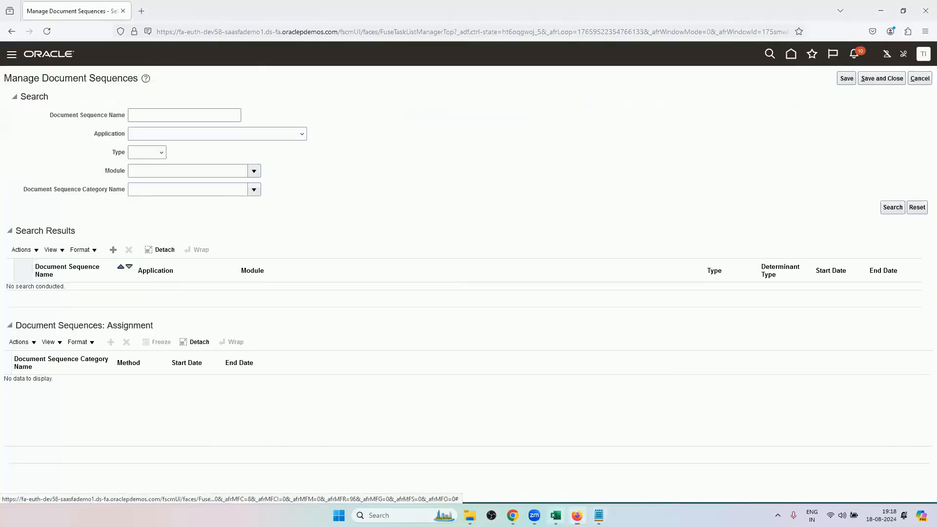
Switch to the Excel training workbook and open the General OM Setups sheet.
left_click(555, 516)
left_click(32, 485)
left_click(31, 484)
left_click(31, 484)
left_click(31, 484)
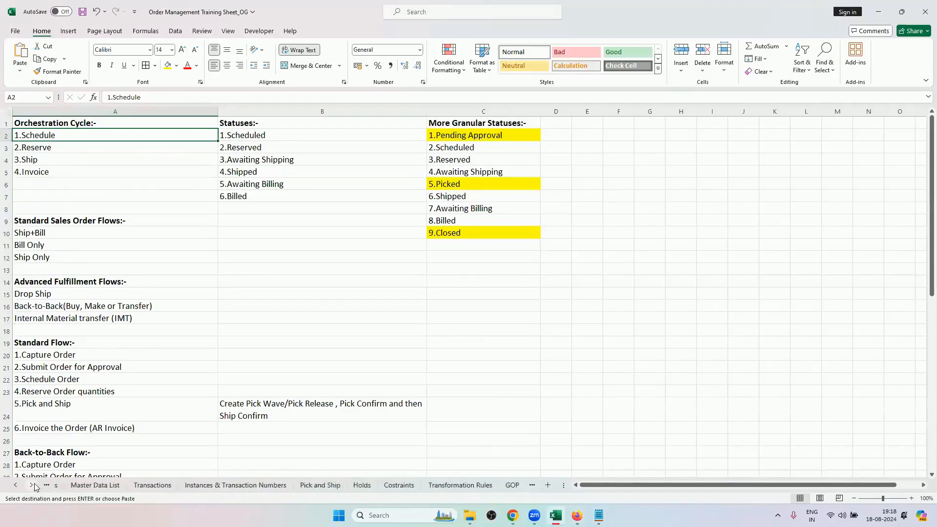
left_click(31, 484)
left_click(31, 484)
left_click(32, 484)
left_click(390, 485)
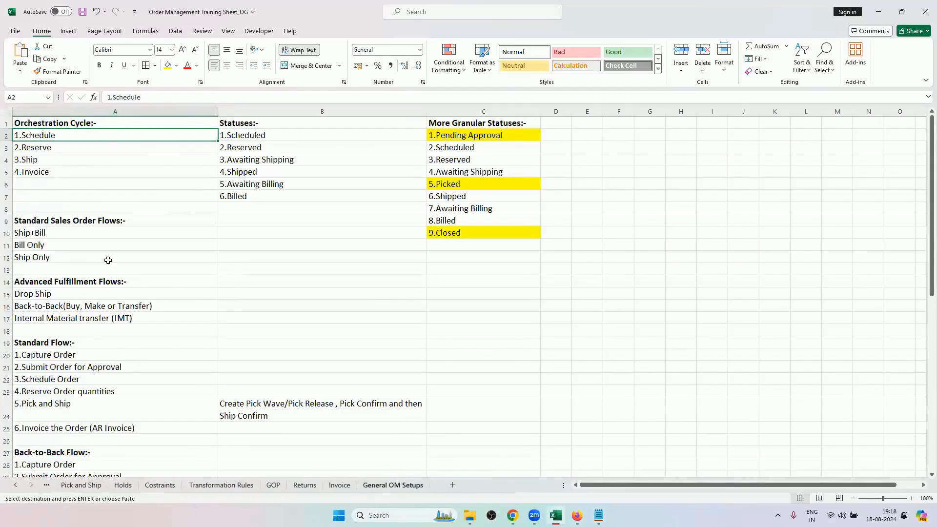
Copy the sequence name ORA_FOM_DOC_SEQUENCE_AUTO from cell A2 and switch back to Manage Document Sequences in Firefox.
left_click(192, 131)
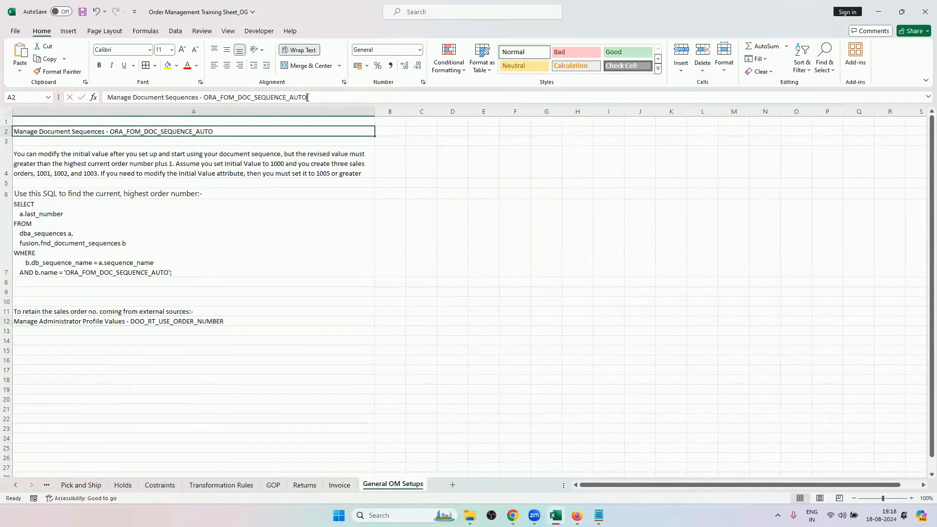
left_click_drag(308, 97, 204, 97)
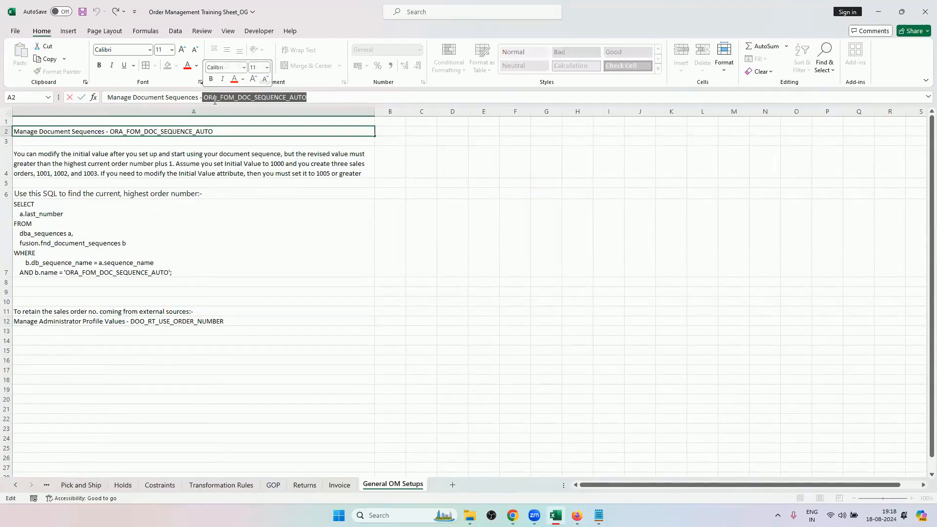
key("ctrl+c")
left_click(576, 515)
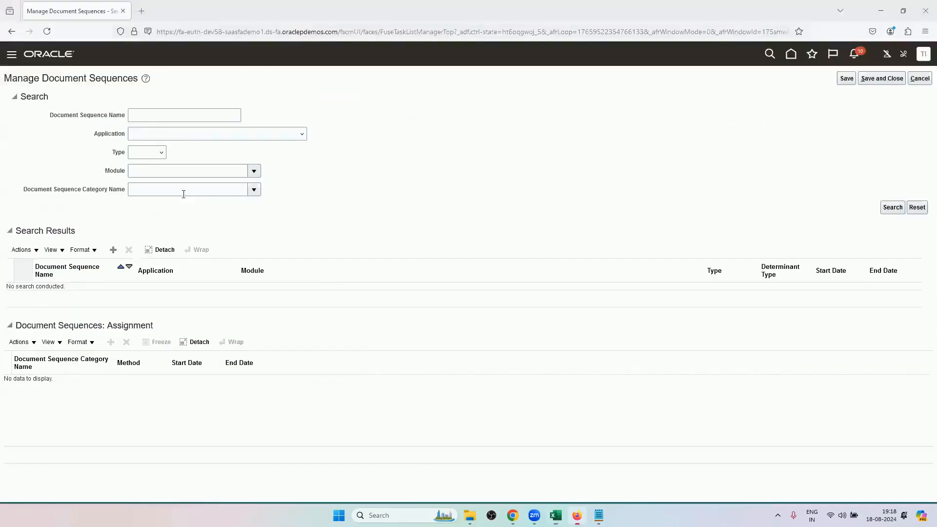
Search the document sequences for ORA_FOM_DOC_SEQUENCE_AUTO and expand its details row.
left_click(162, 117)
key("ctrl+v")
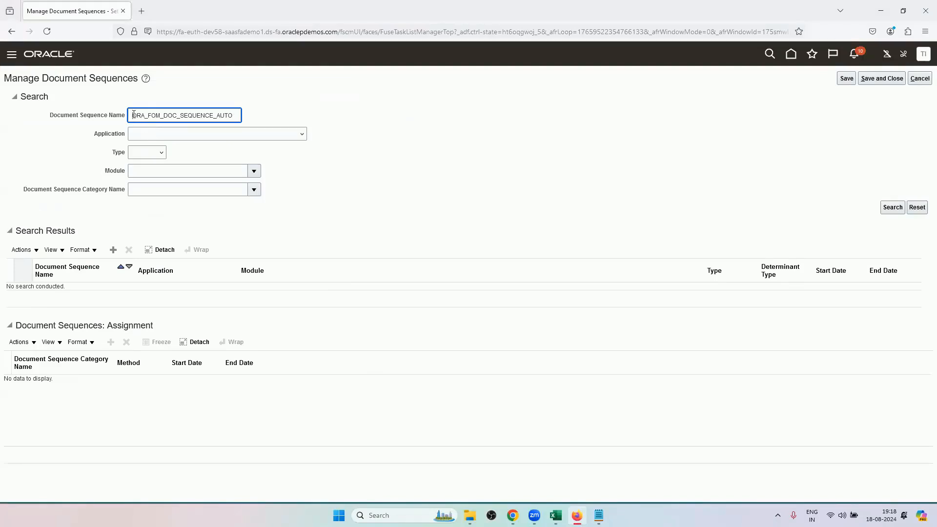
key("BackSpace")
key("Return")
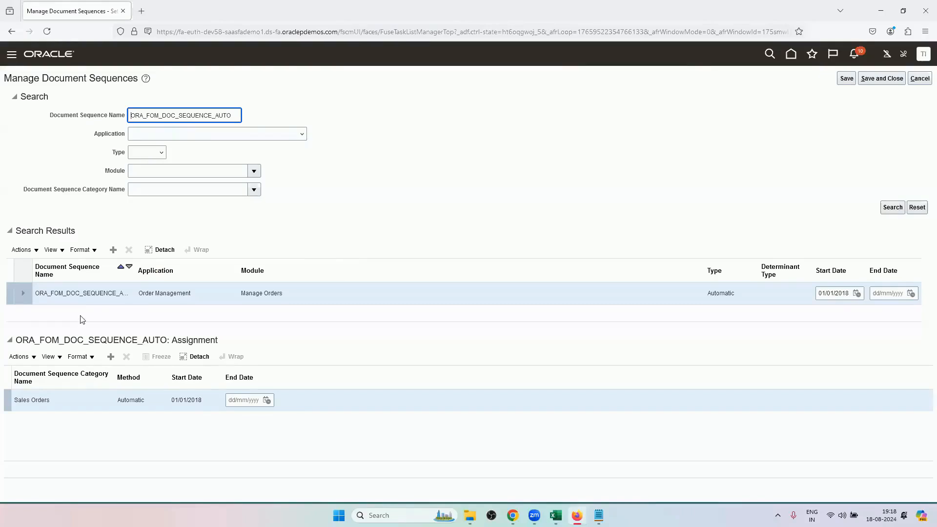
left_click(24, 294)
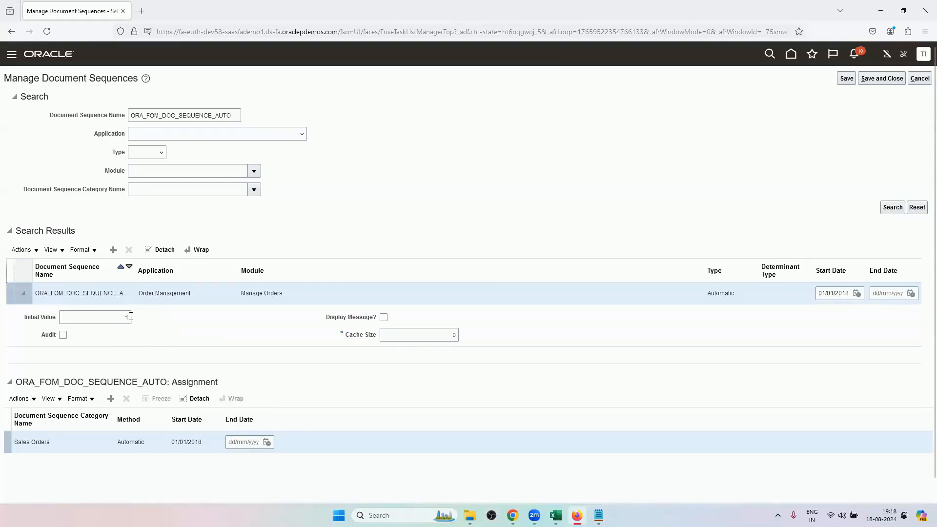
Highlight the order number on the sales order in Chrome, then the value 1005 in cell A4's note in Excel.
left_click(512, 515)
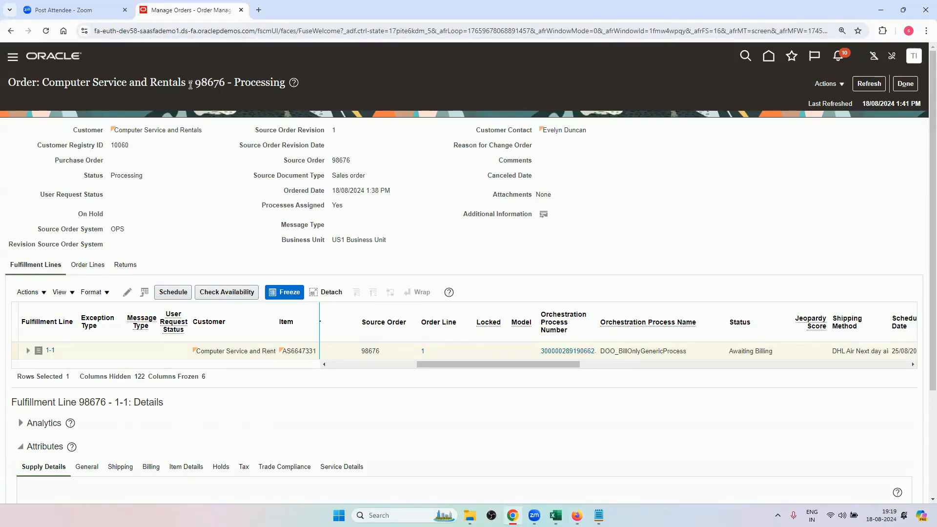
double_click(224, 83)
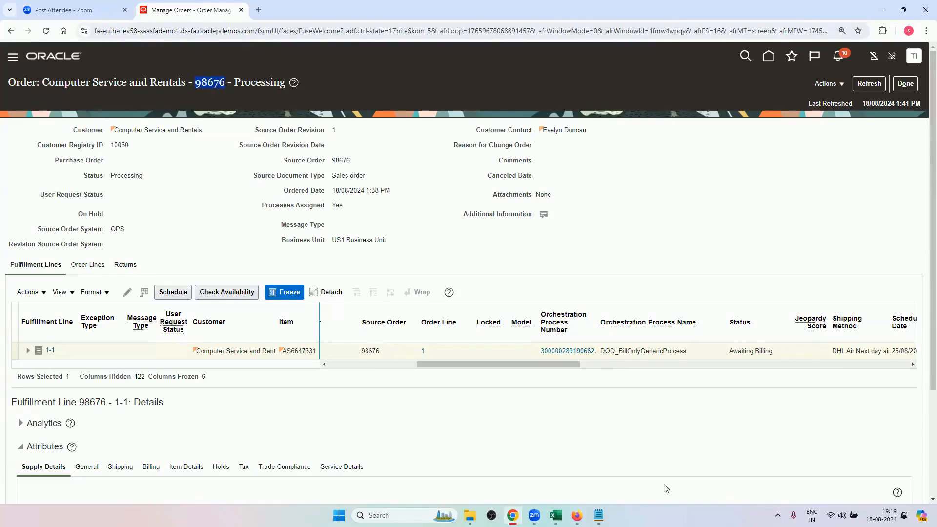
left_click(555, 516)
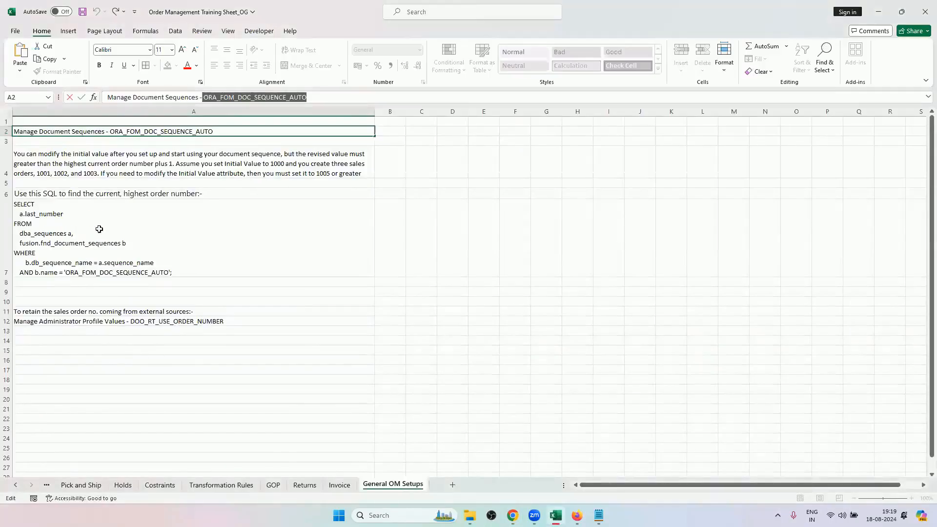
double_click(273, 164)
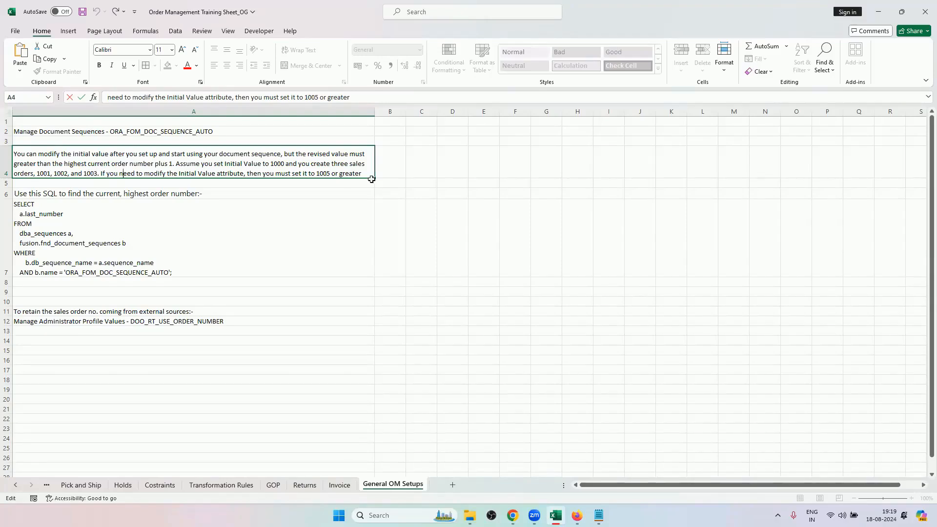
double_click(320, 172)
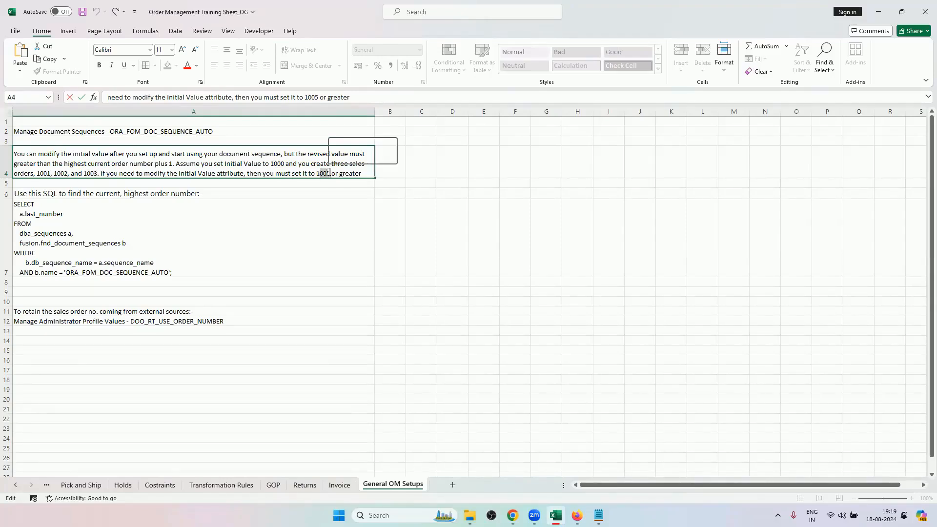
Compare the sales order number in Chrome with the document sequence's initial value in Firefox.
left_click(514, 515)
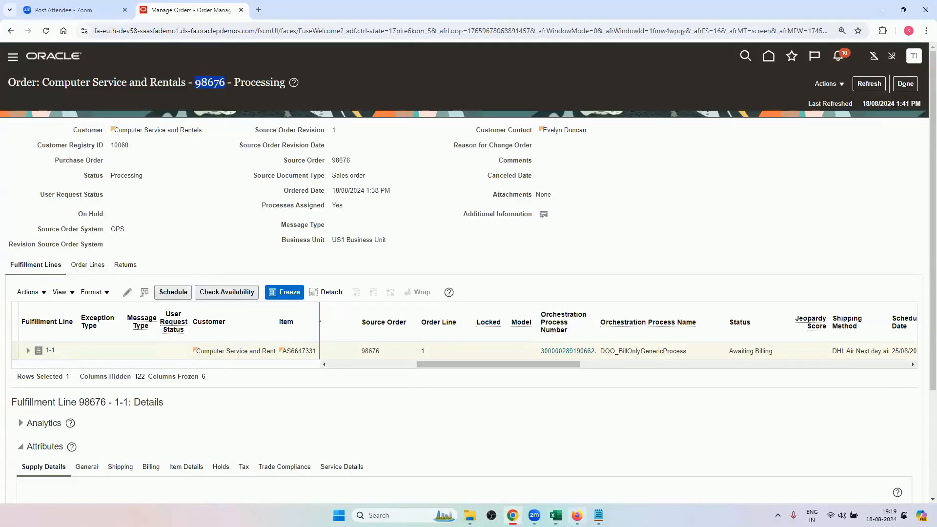
left_click(578, 515)
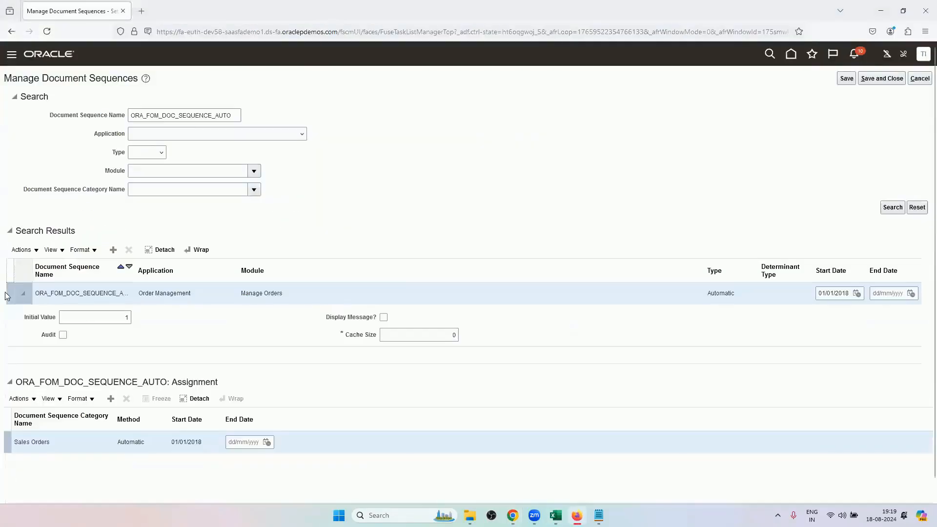
left_click(512, 515)
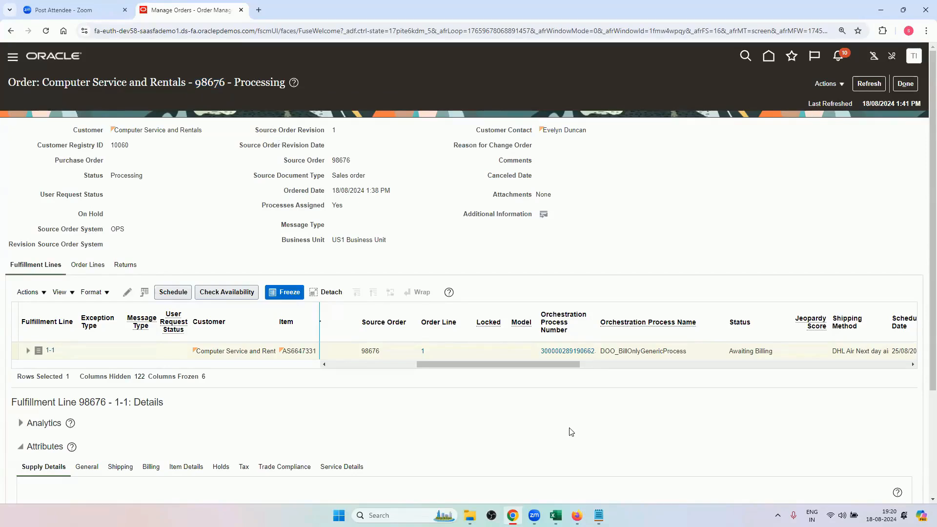
mouse_move(556, 515)
left_click(577, 516)
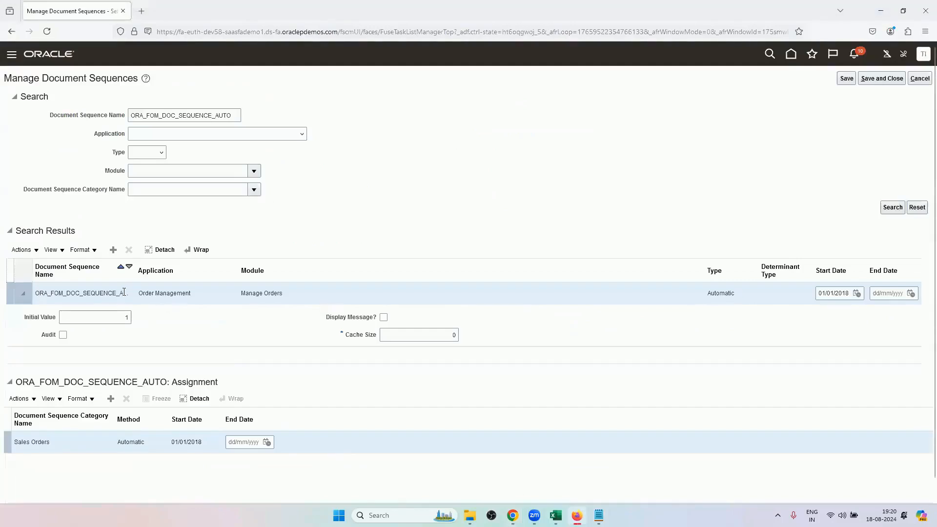
left_click(512, 515)
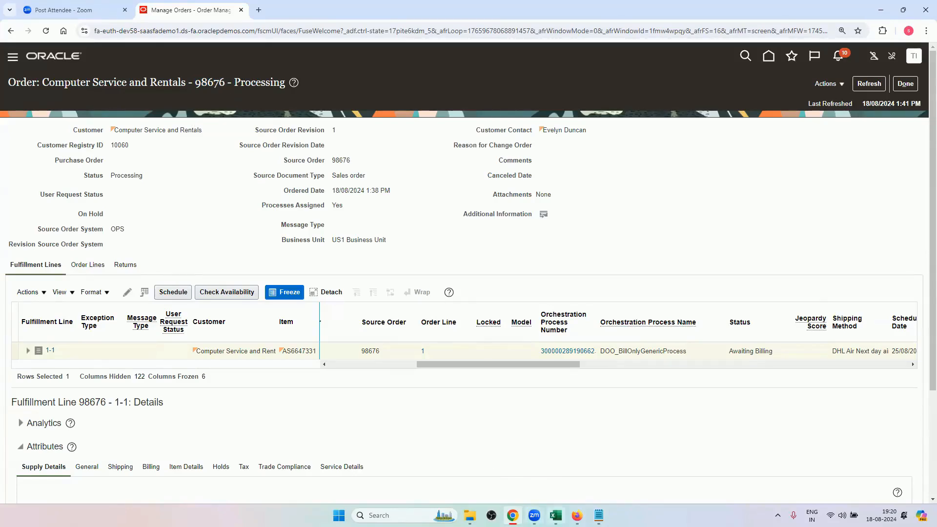
Review the initial value rule in cell A4 in Excel and highlight the sales order's number in Chrome.
left_click(555, 515)
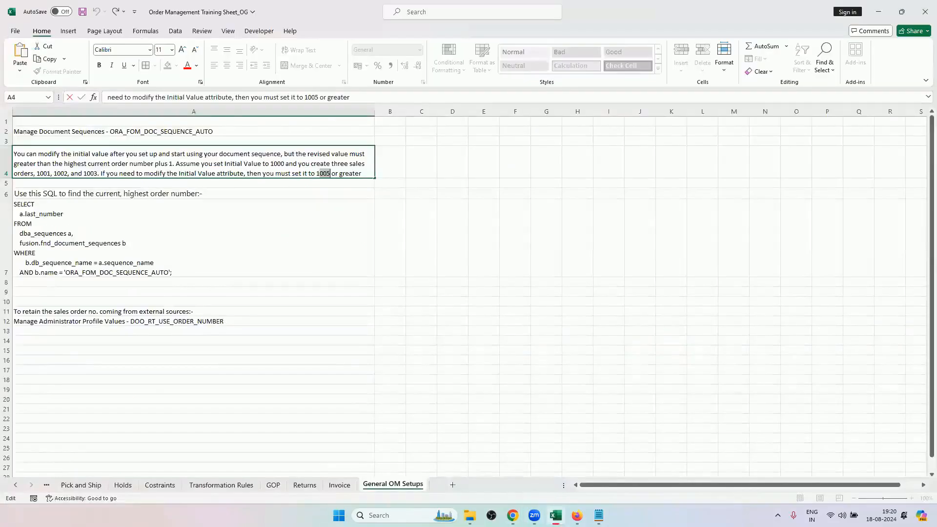
left_click(172, 173)
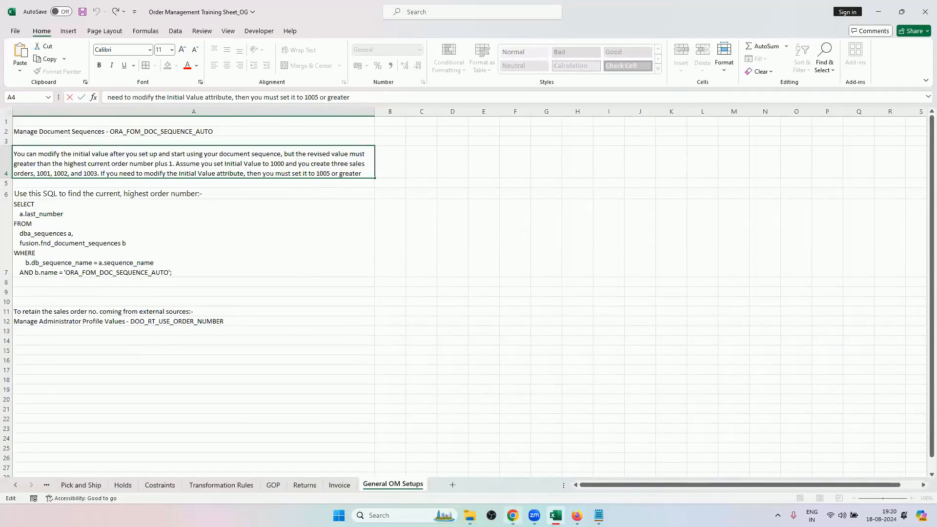
left_click(513, 515)
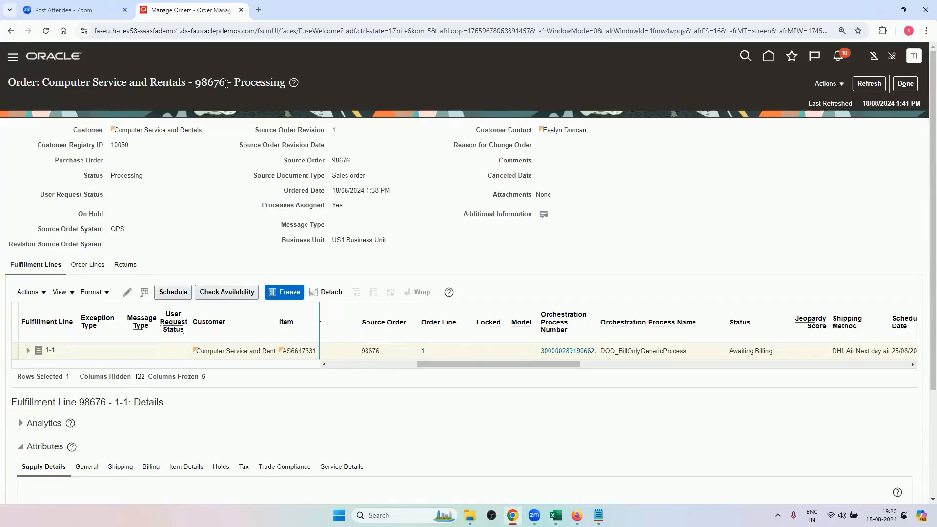
left_click_drag(225, 84, 198, 84)
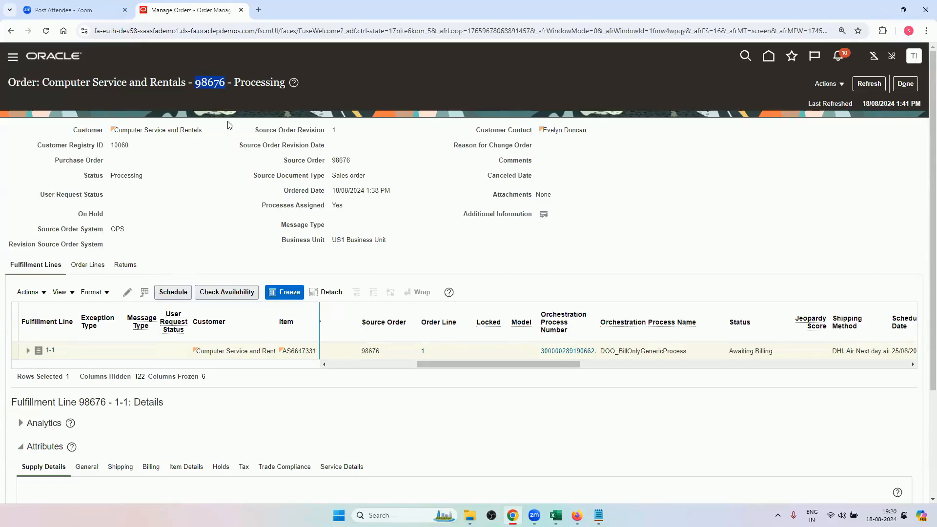
left_click(217, 99)
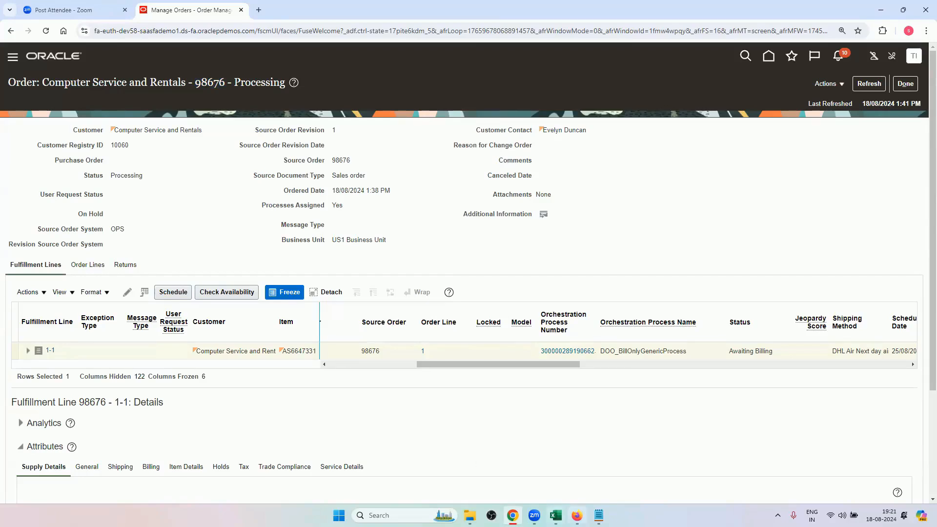
Examine the sequence's Initial Value field in Firefox and check it against the sales order in Chrome.
left_click(576, 515)
left_click(104, 317)
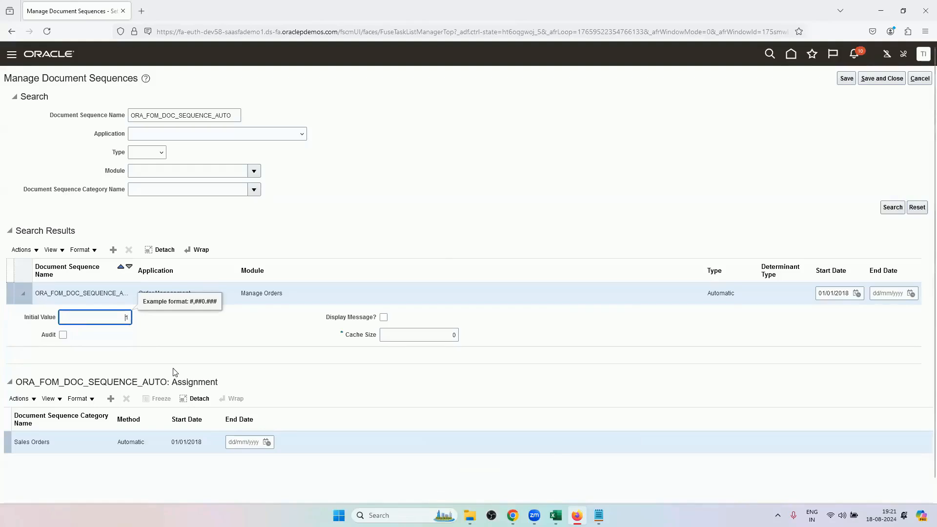
left_click(304, 221)
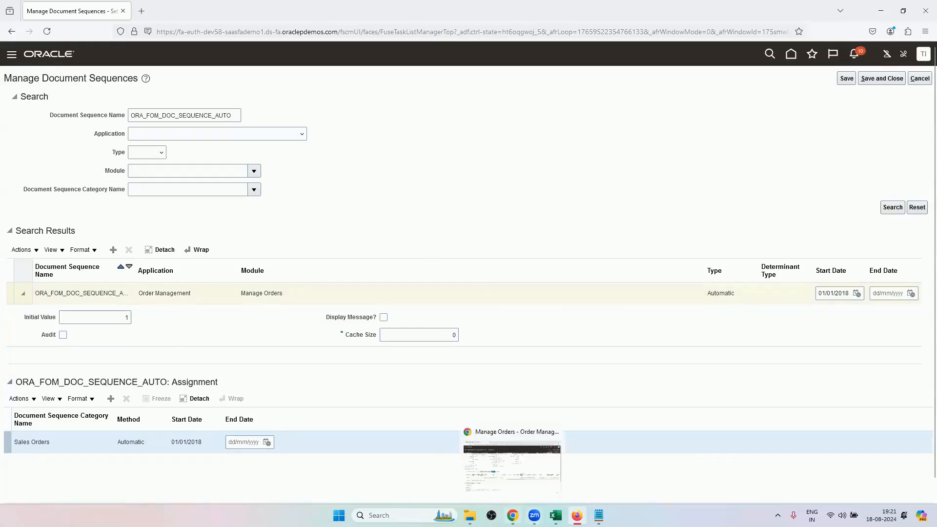
left_click(513, 515)
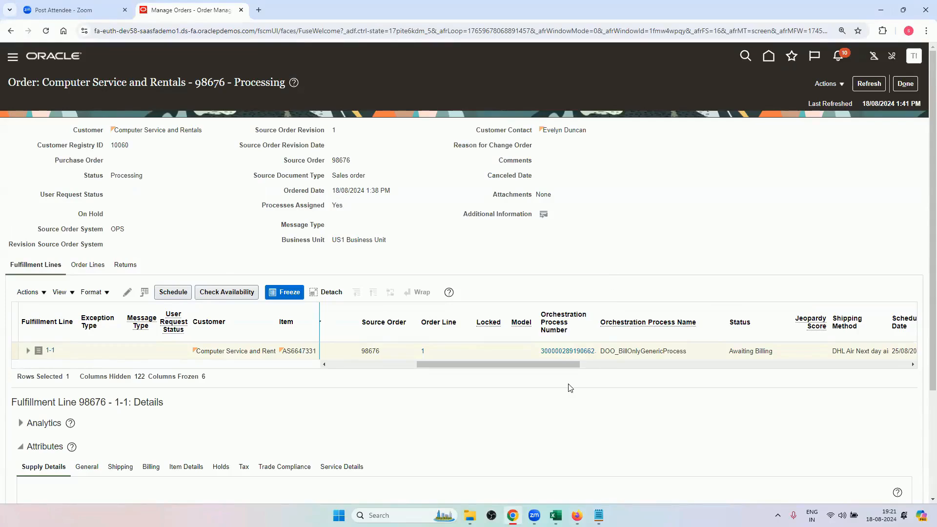
left_click(577, 516)
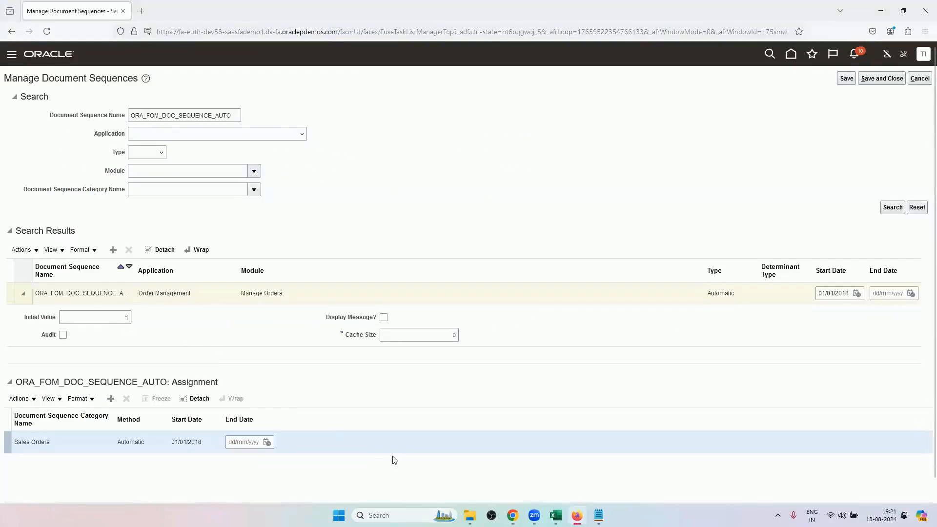
left_click(512, 516)
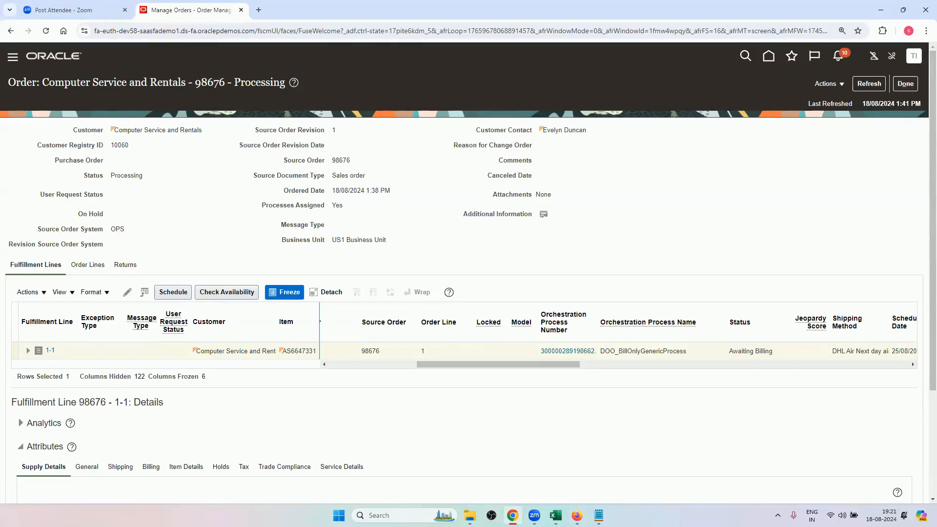
Switch to the Excel workbook and copy the task name Manage Administrator Profile Values from cell A12.
left_click(555, 515)
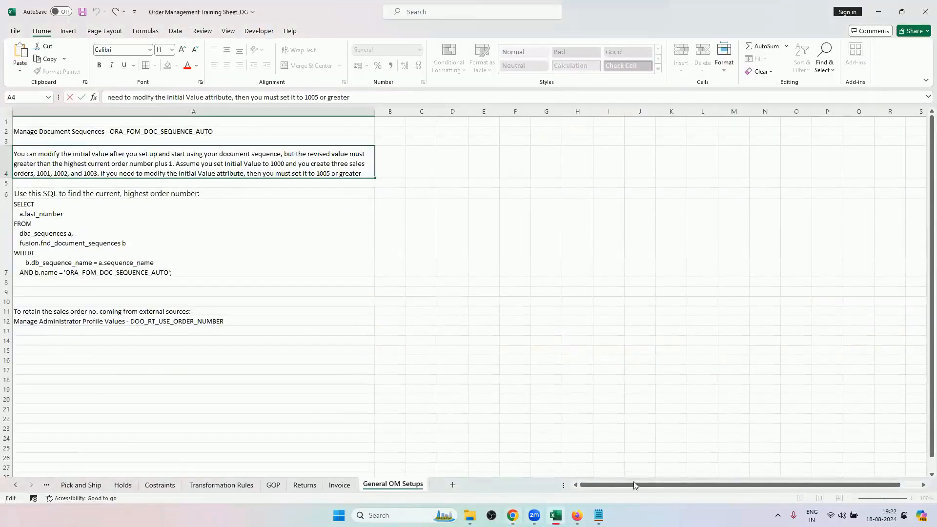
left_click(192, 321)
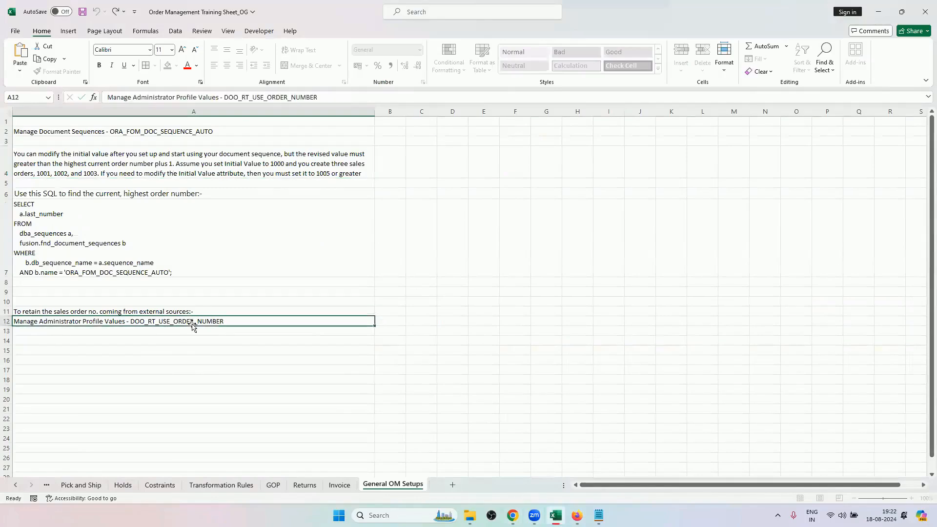
left_click(191, 310)
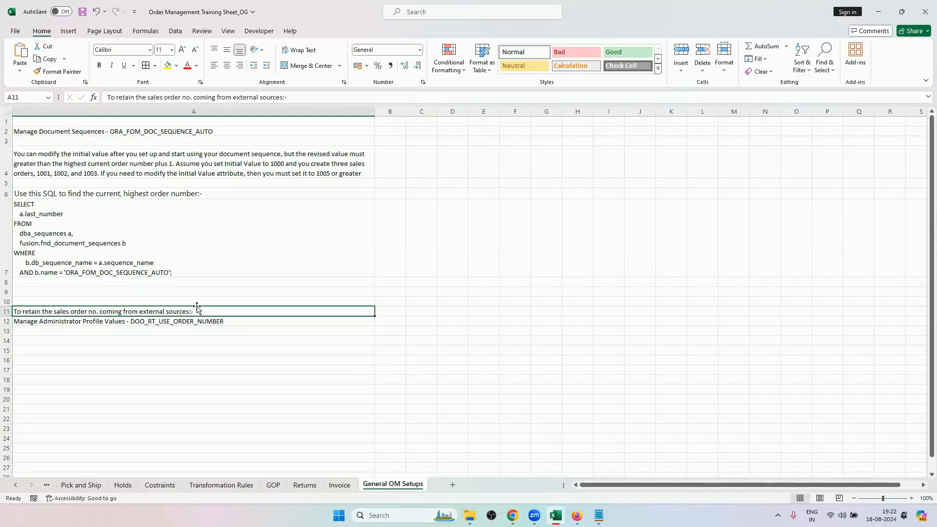
double_click(107, 320)
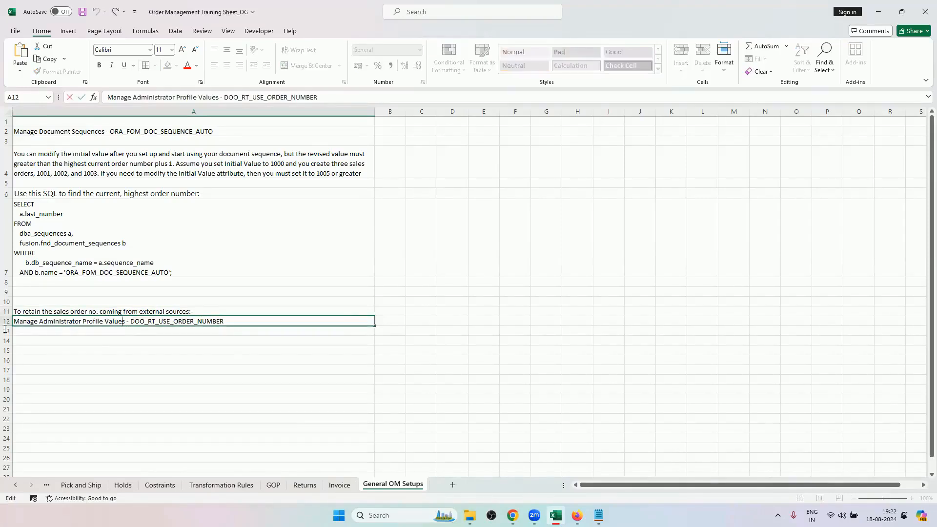
left_click_drag(126, 321, 13, 322)
key("ctrl+c")
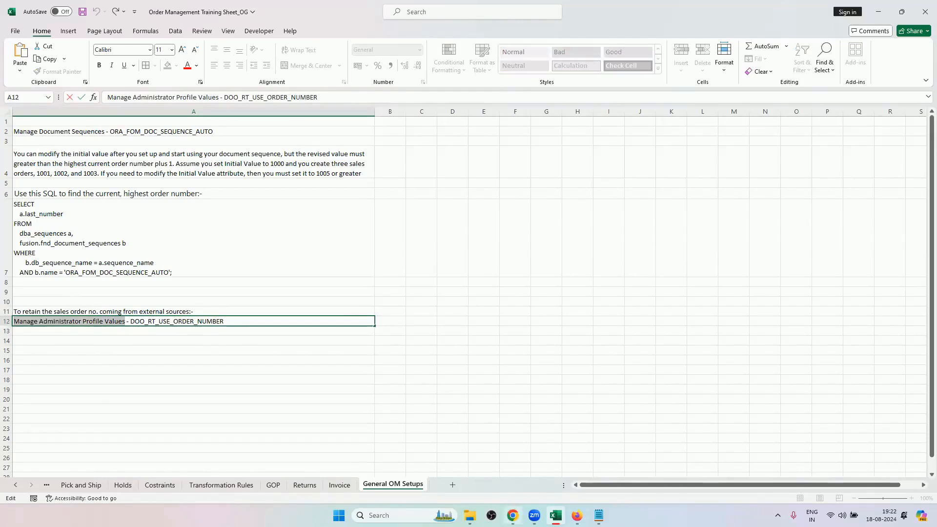
Return to the setup search page in Firefox, search for Manage Administrator Profile Values and open that task.
mouse_move(514, 513)
left_click(512, 463)
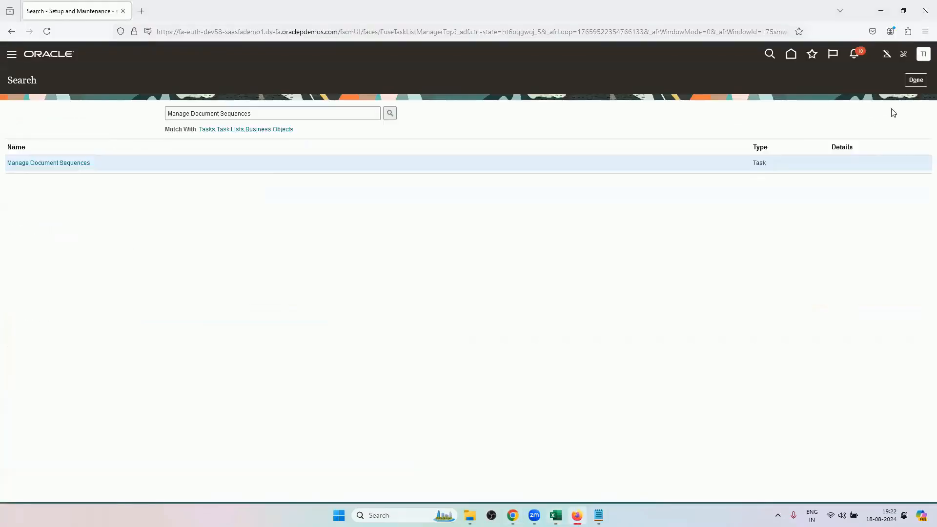
triple_click(289, 119)
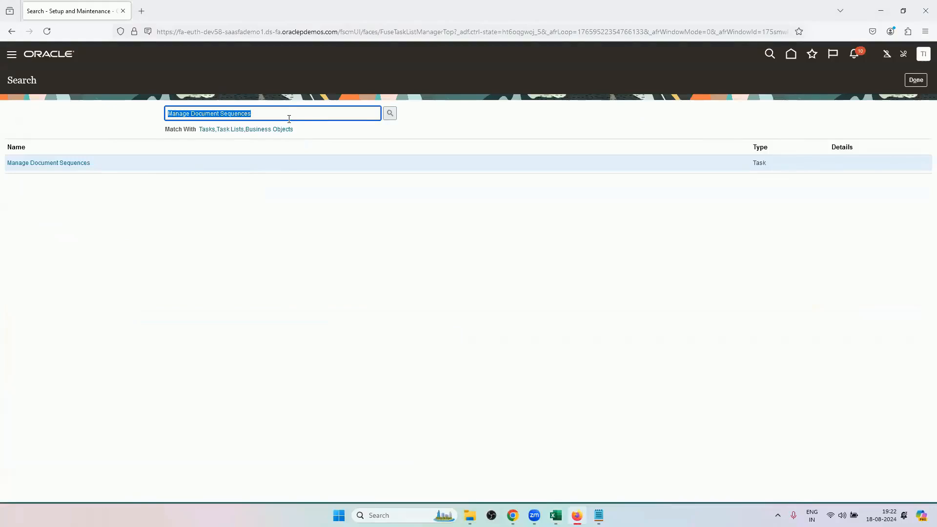
key("BackSpace")
key("ctrl+v")
key("Return")
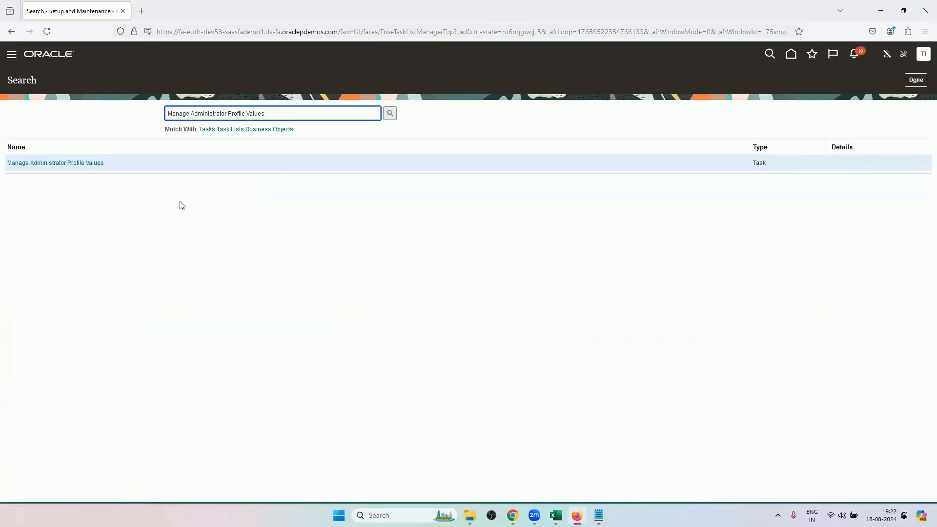
left_click(73, 165)
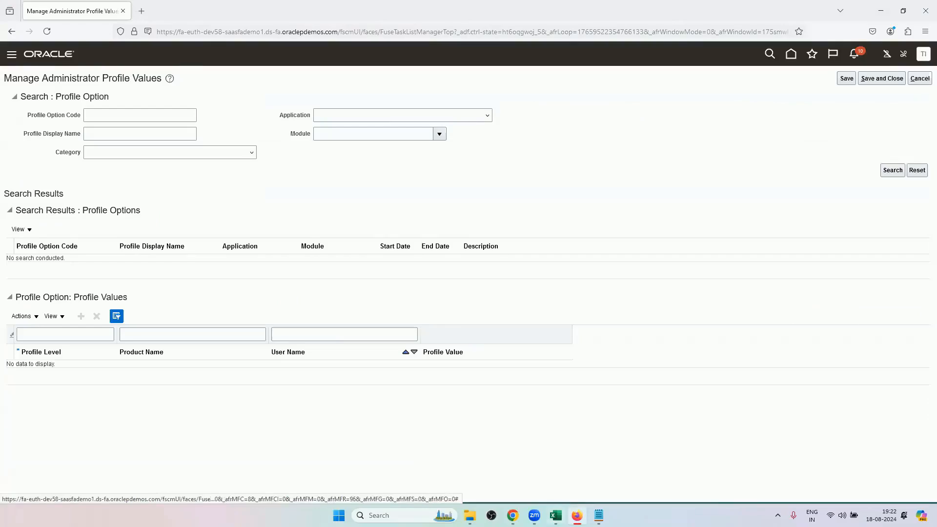
Copy the profile option code DOO_RT_USE_ORDER_NUMBER from cell A12 in Excel and switch back to Firefox.
left_click(556, 515)
left_click_drag(226, 321, 129, 327)
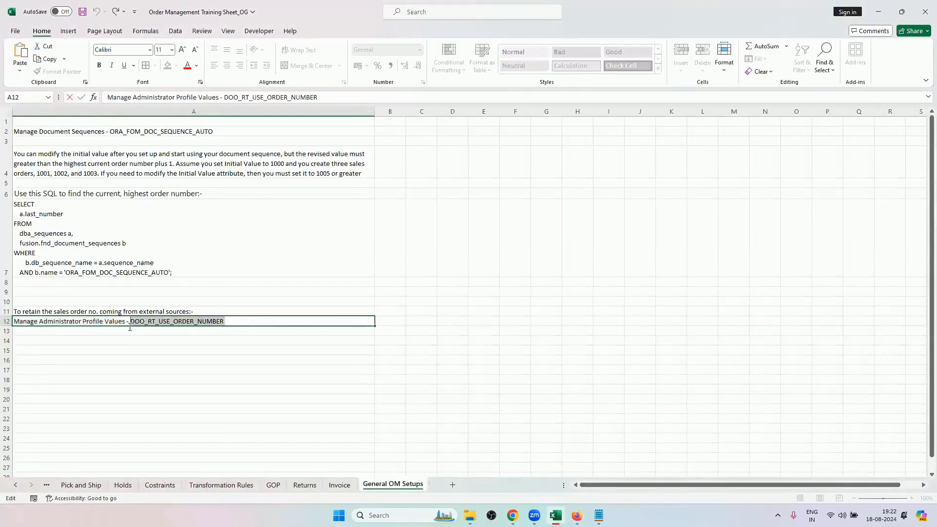
key("ctrl+c")
left_click(576, 515)
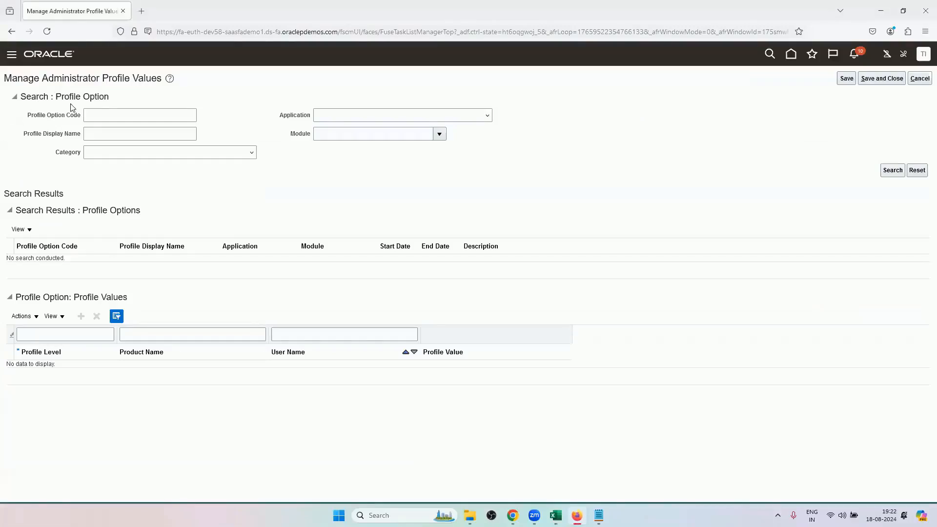
Search the administrator profile options for the profile option code DOO_RT_USE_ORDER_NUMBER.
left_click(94, 115)
key("ctrl+v")
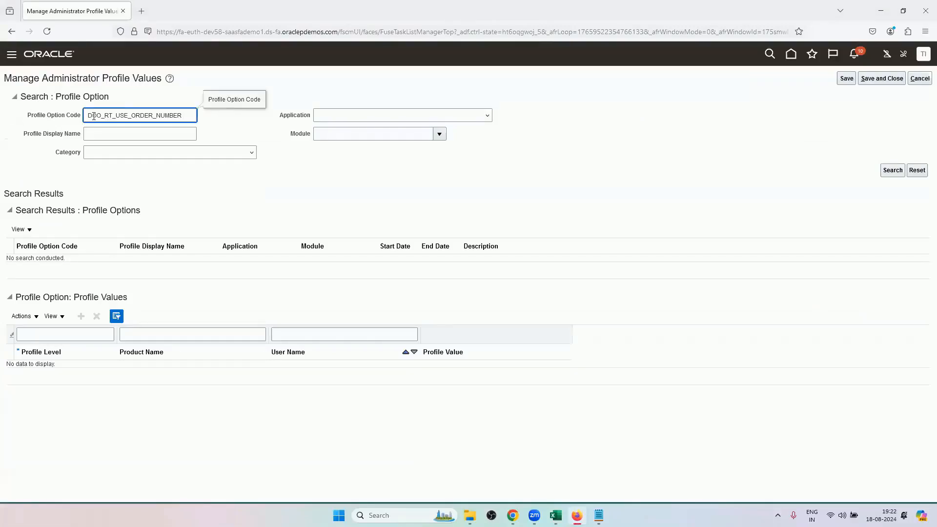
key("Return")
key("BackSpace")
key("Return")
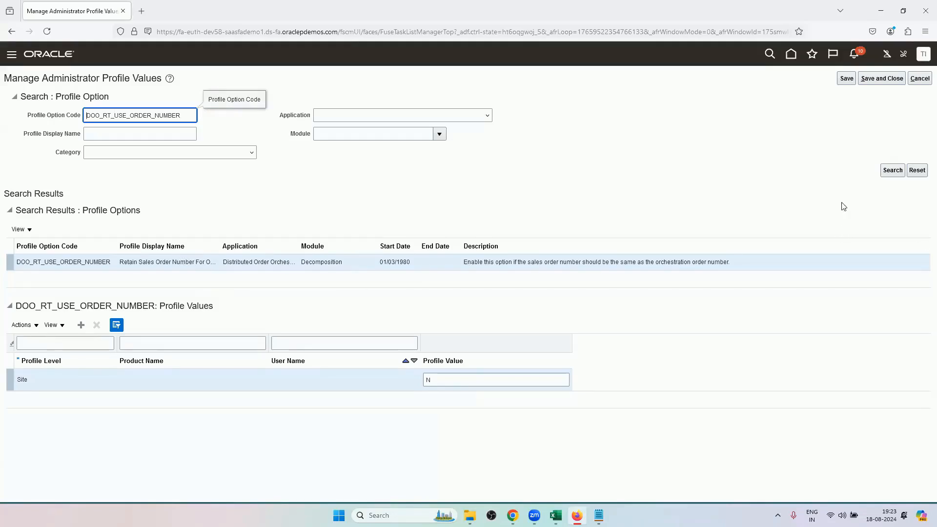
Leave Manage Administrator Profile Values without saving and select cell A2 on the General OM Setups sheet in Excel.
left_click(921, 82)
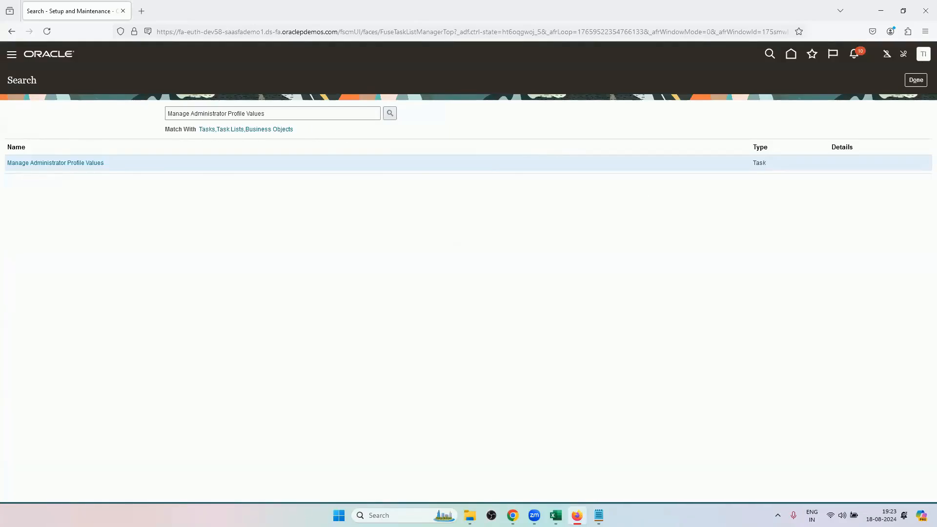
left_click(556, 515)
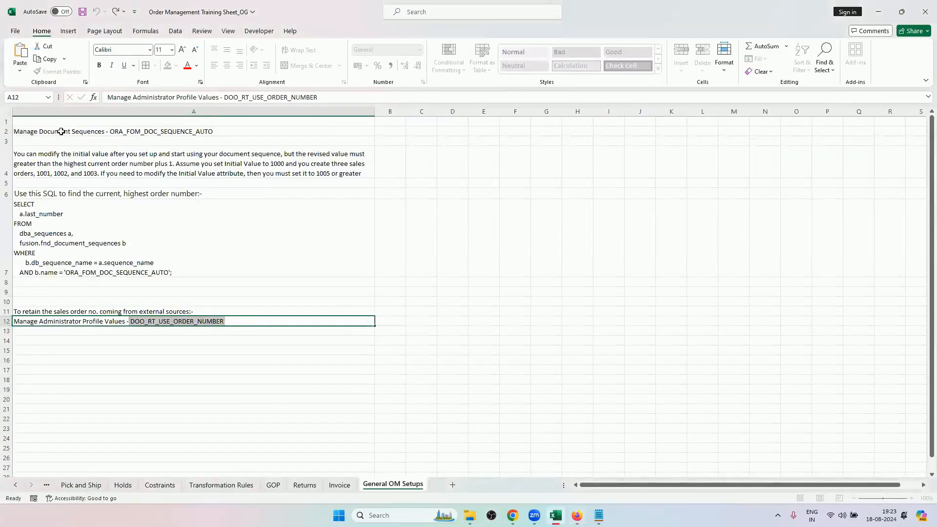
left_click(63, 131)
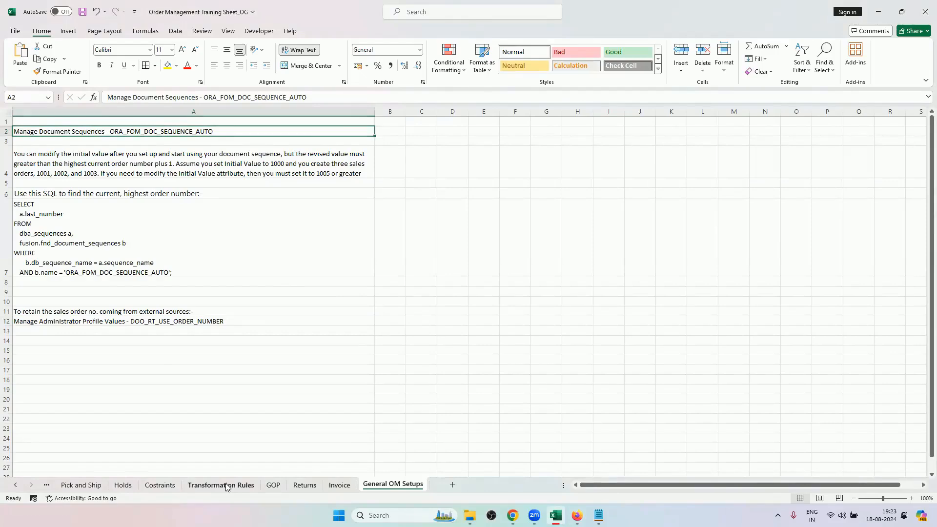
Review the Transformation Rules, Costraints and Pick and Ship sheets of the training workbook.
left_click(189, 480)
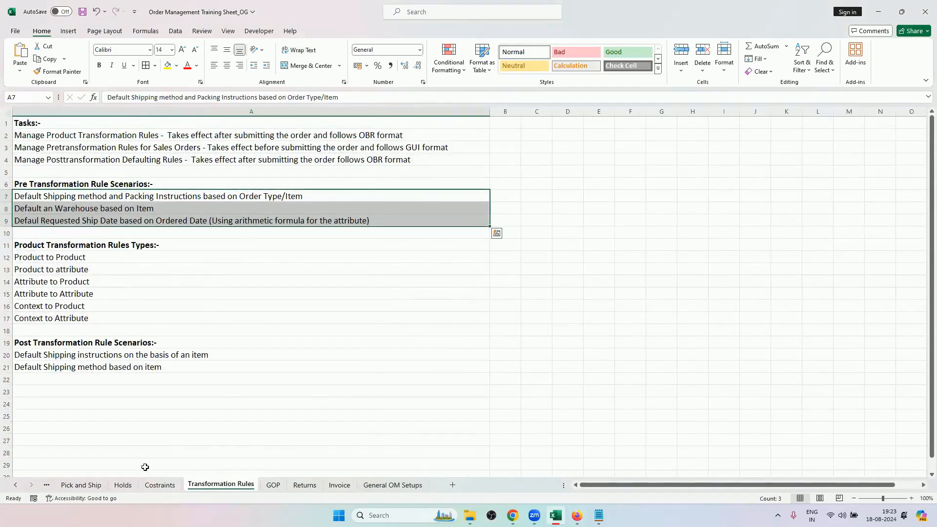
left_click(148, 485)
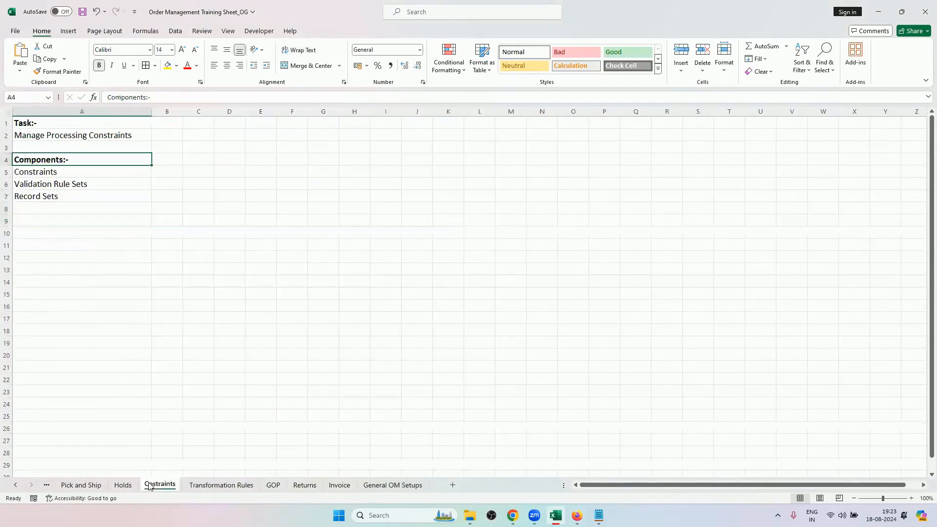
left_click(14, 485)
left_click(15, 485)
left_click(14, 485)
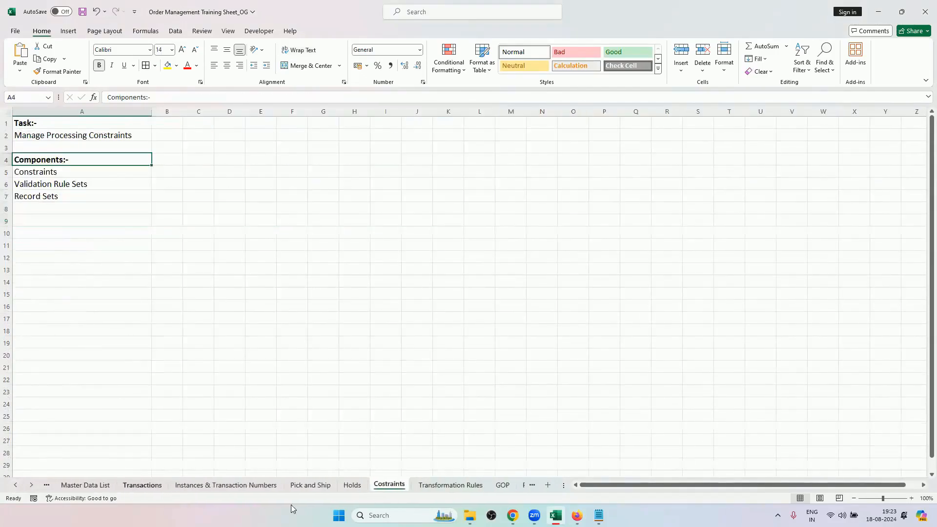
left_click(309, 485)
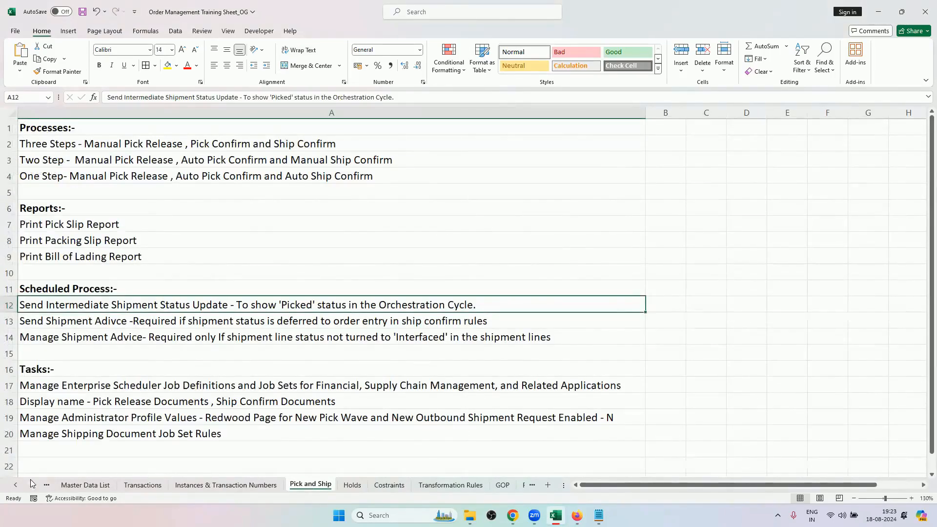
Open the Roles and Data Access sheet and select the roles and their security contexts in A10:B28.
left_click(15, 485)
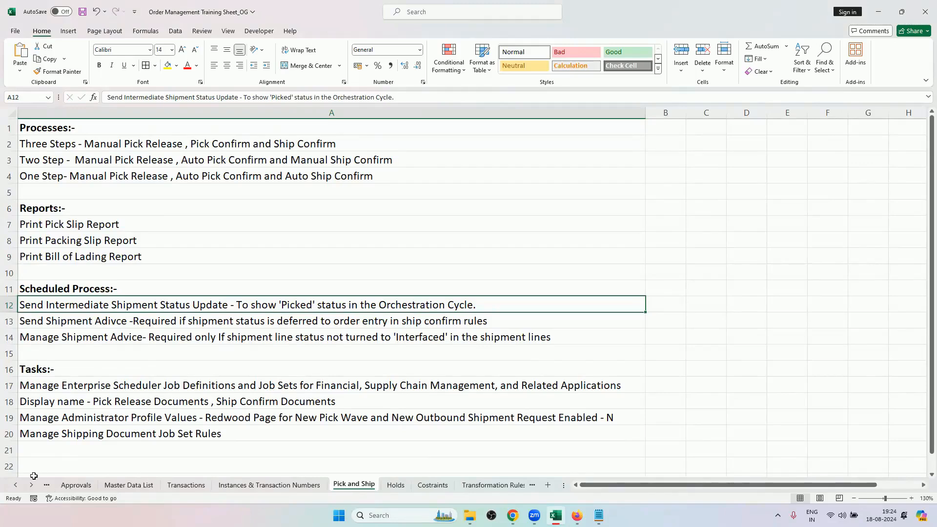
left_click(16, 485)
left_click(16, 485)
left_click(16, 485)
left_click(16, 484)
left_click(16, 485)
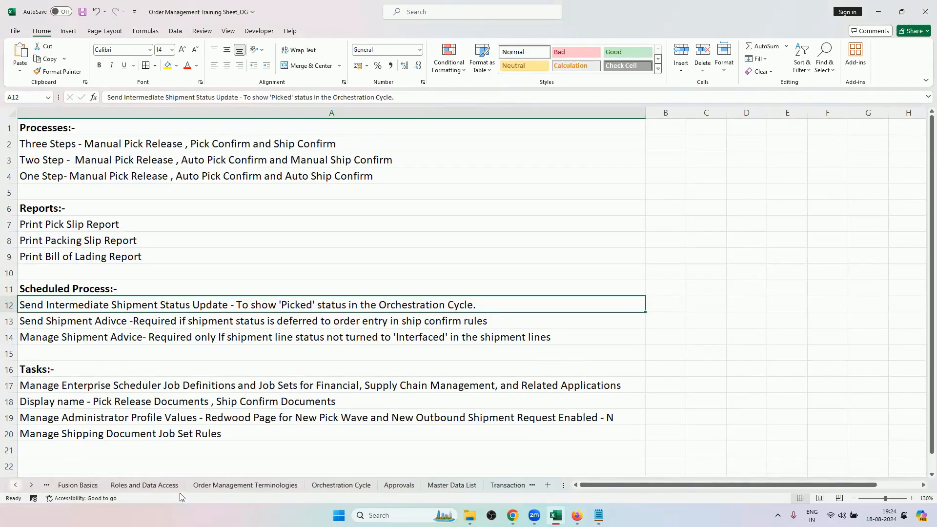
left_click(173, 485)
scroll(261, 278, "down", 2)
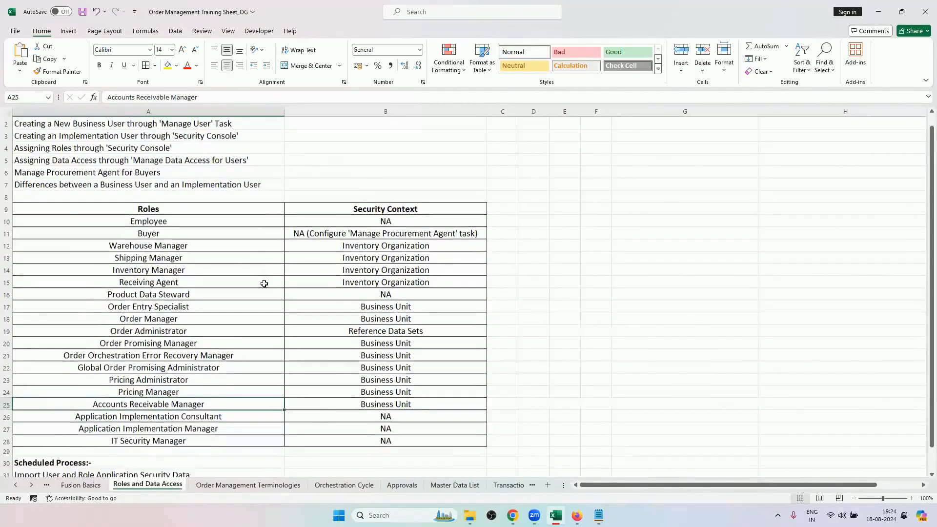
left_click_drag(272, 196, 385, 416)
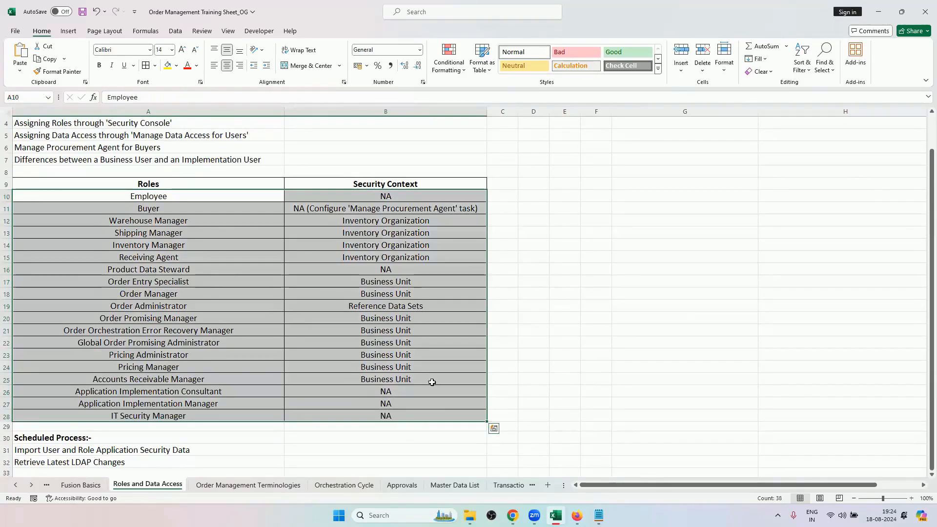
scroll(315, 312, "up", 1)
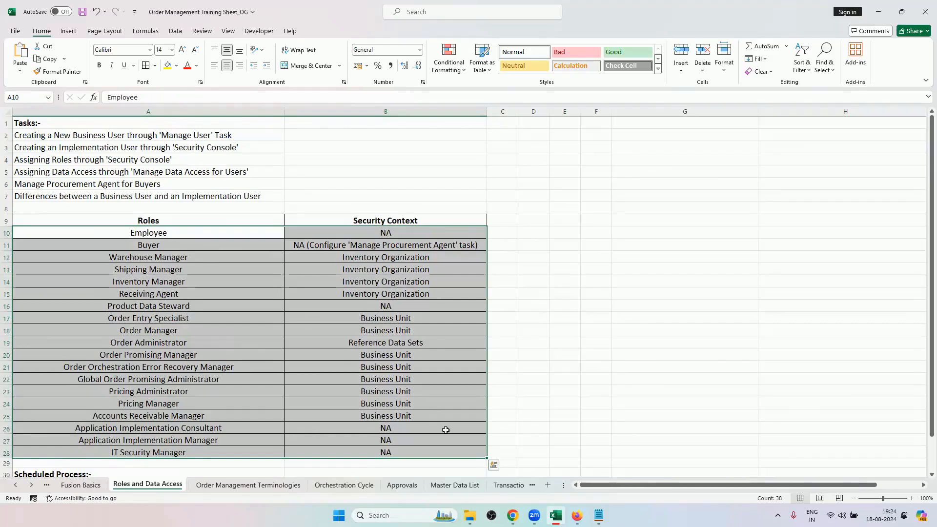
Switch to Chrome, open the Vision Oracle Fusion instance in a new tab and go to Setup and Maintenance.
left_click(513, 513)
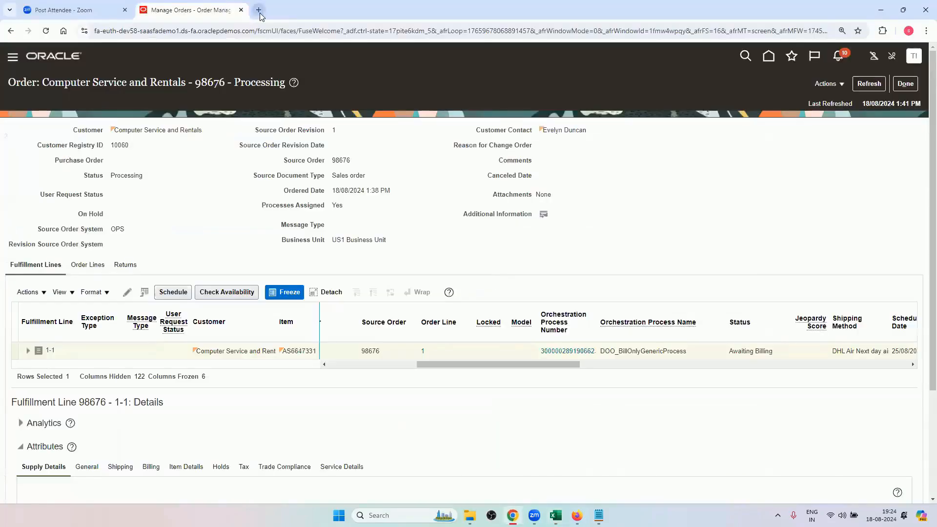
left_click(259, 10)
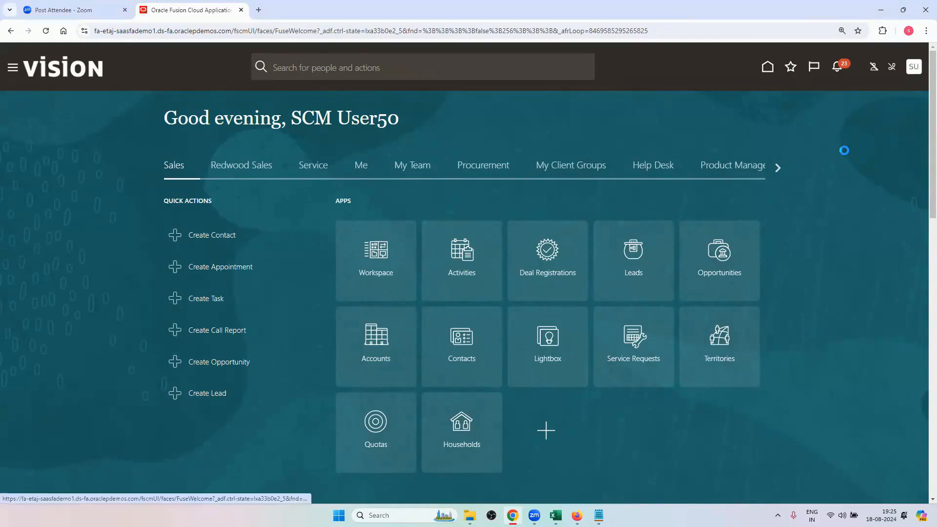
left_click(913, 66)
left_click(727, 229)
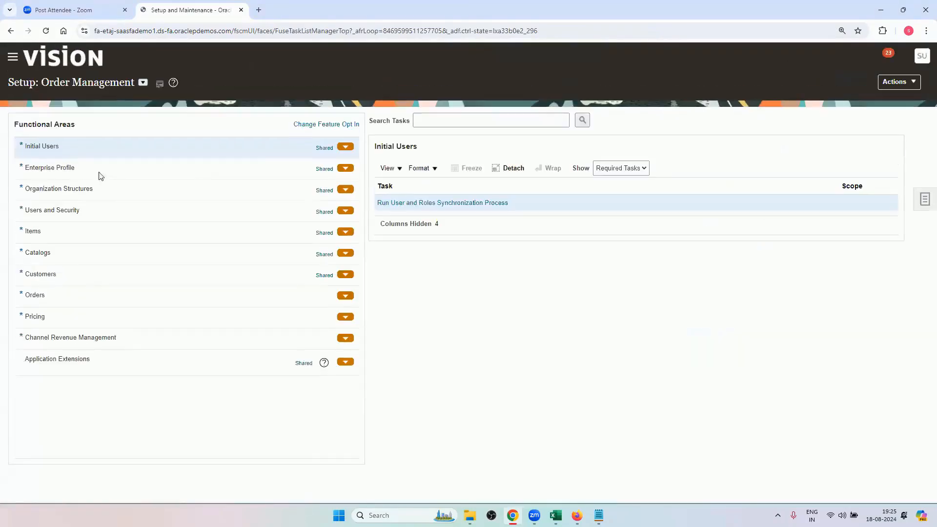
Show all tasks of the Users and Security functional area and open Manage Data Access for Users.
left_click(98, 209)
left_click(617, 168)
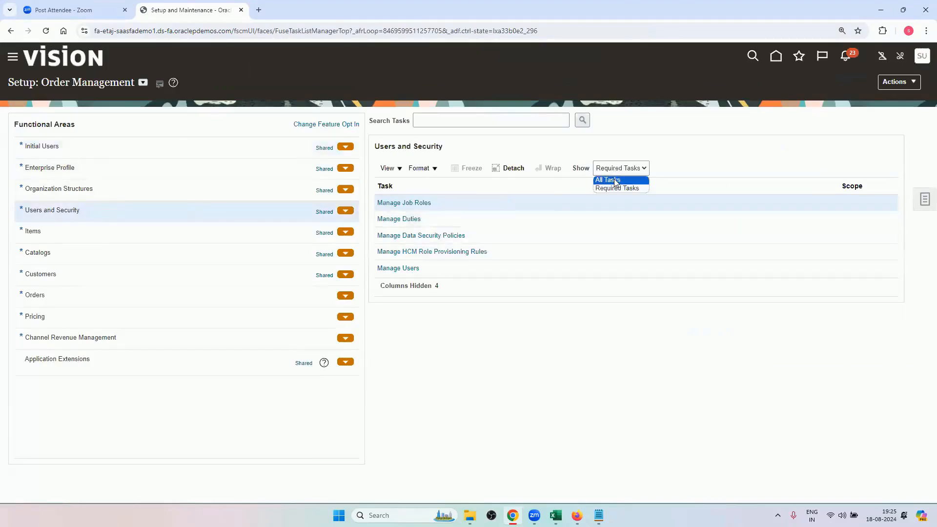
left_click(610, 180)
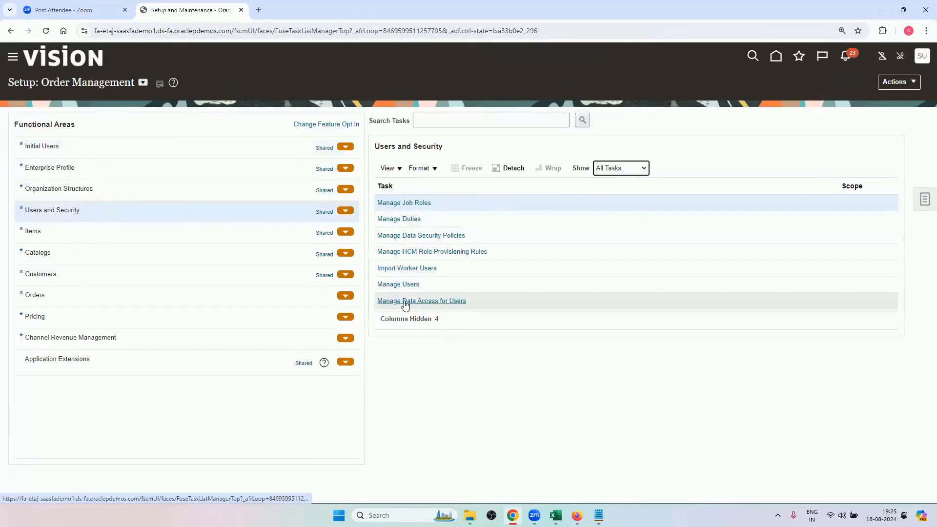
left_click(449, 301)
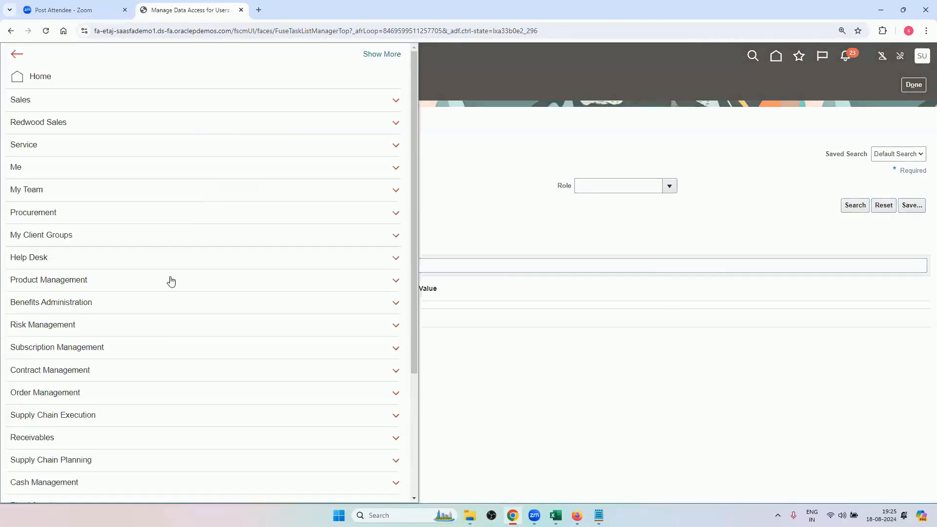
Locate Download ADF Desktop Integrator among the Navigator tools, and cancel the Create Data Access for Users dialog.
left_click(479, 199)
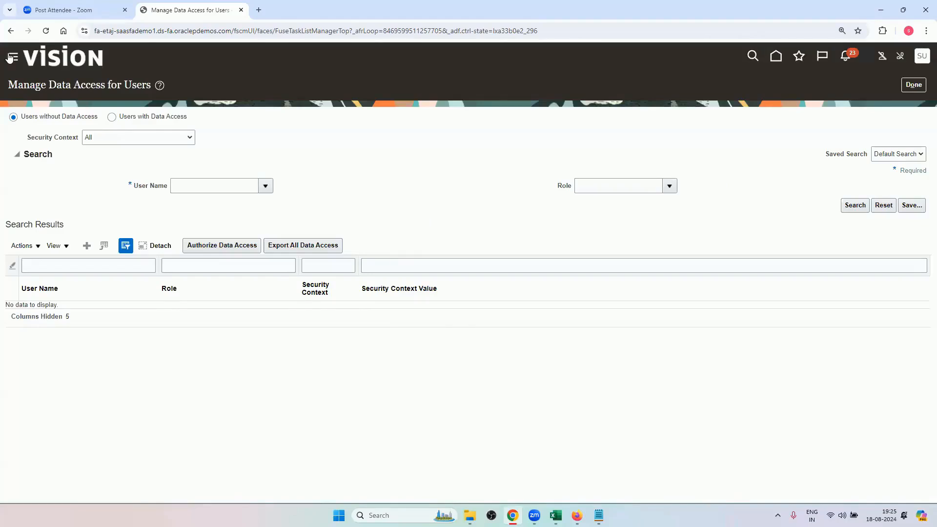
left_click(10, 57)
scroll(142, 359, "down", 4)
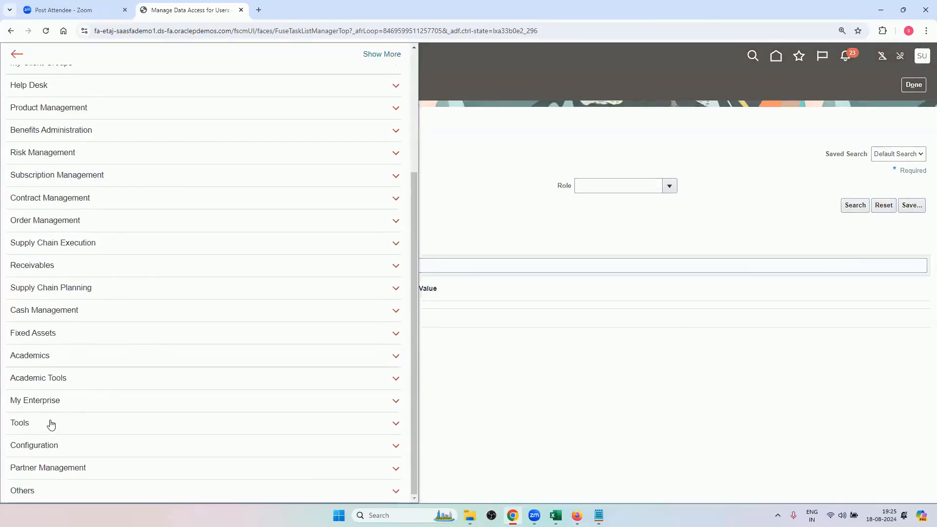
left_click(51, 423)
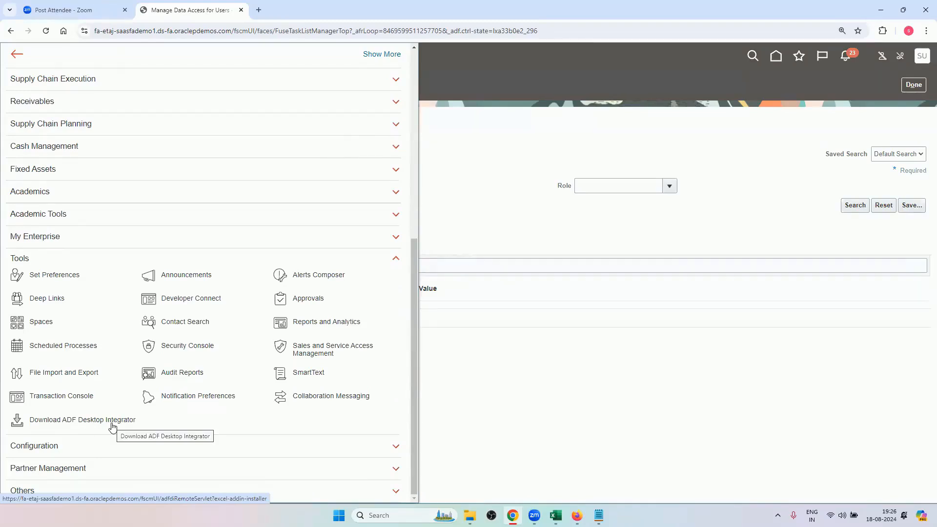
left_click(460, 182)
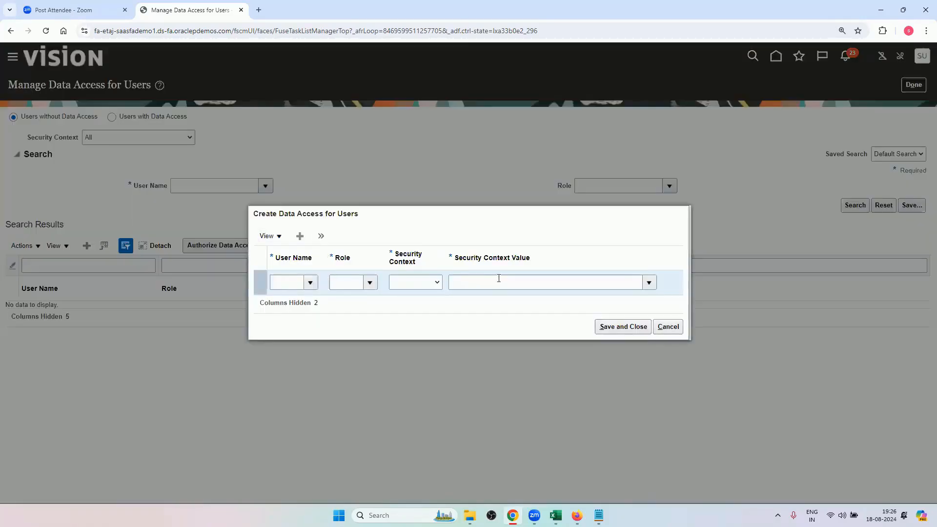
left_click(667, 328)
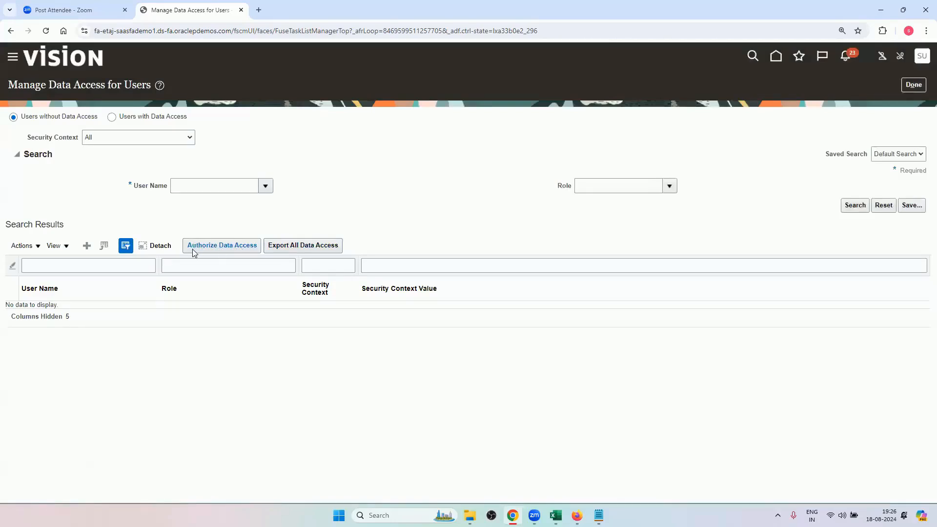
Download the Authorize Data Access spreadsheet template and enable editing of SecurityDataAccessTemplate (3) in Excel.
left_click(247, 247)
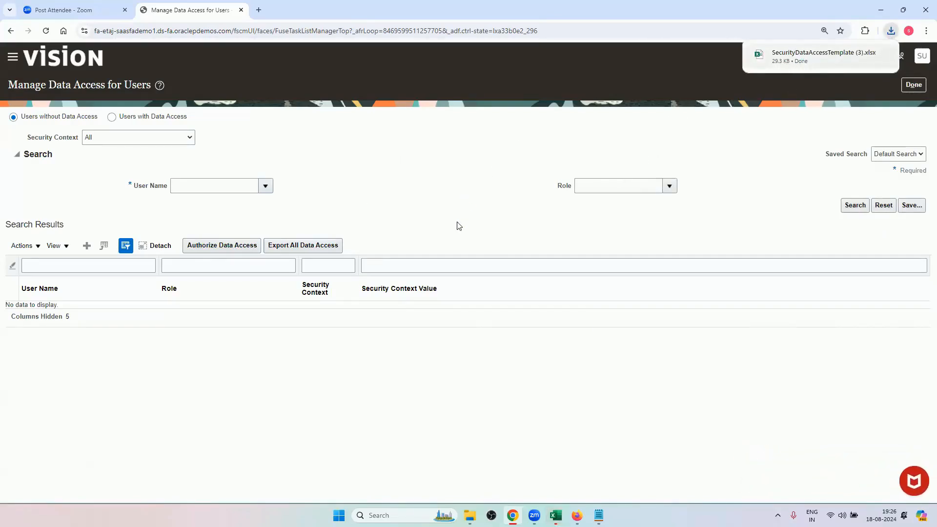
mouse_move(556, 515)
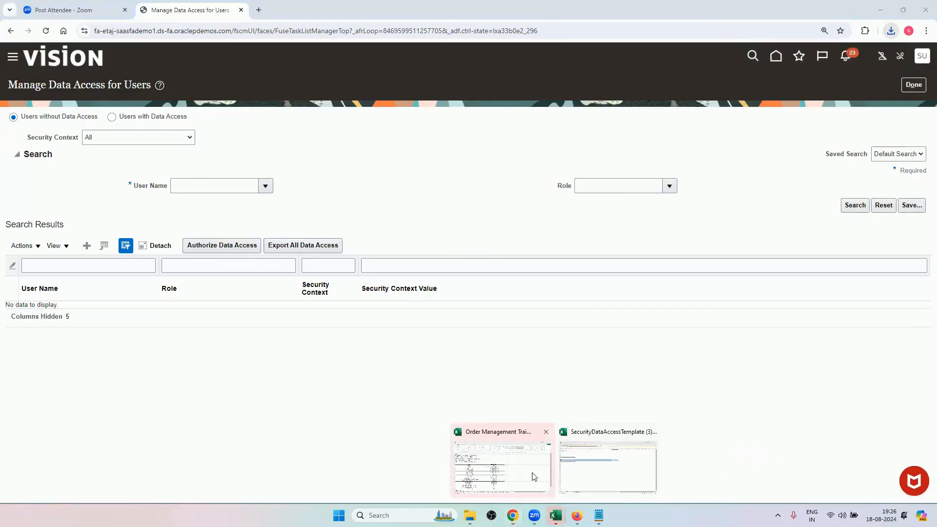
left_click(594, 448)
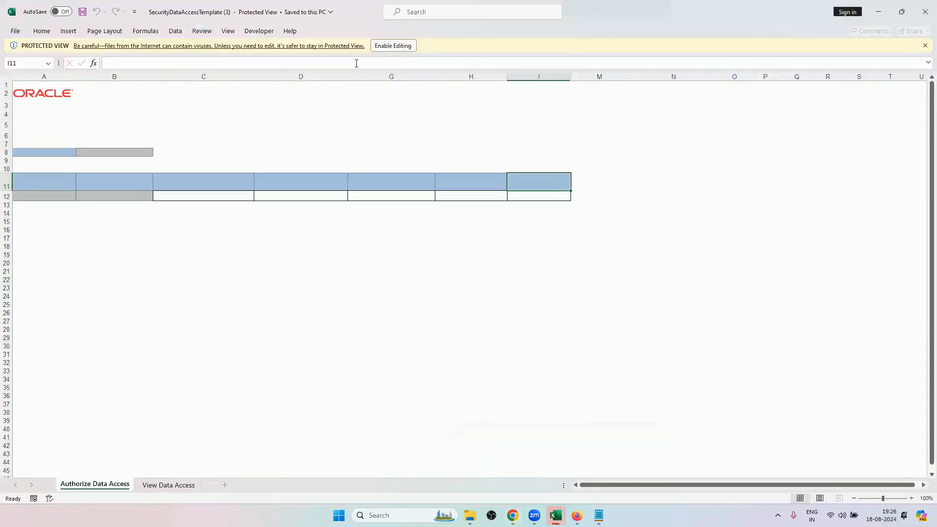
left_click(378, 47)
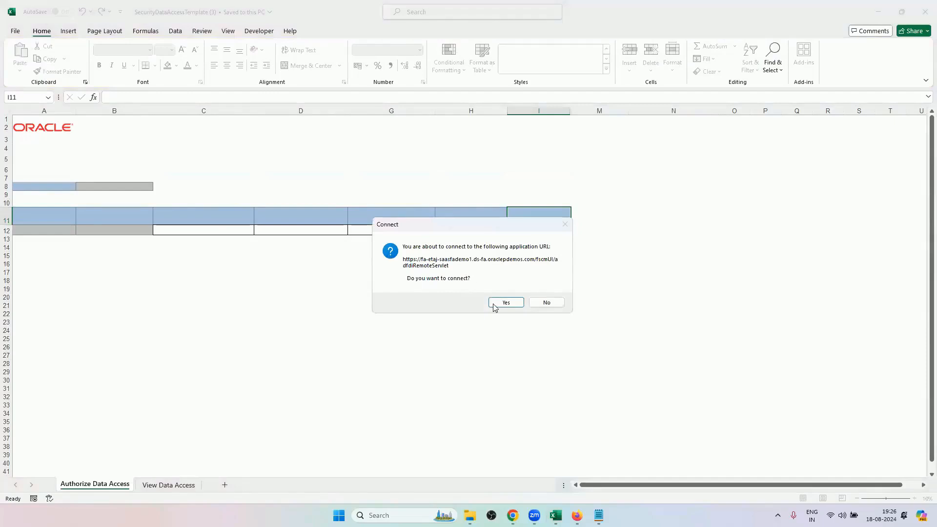
Connect the template to the Oracle application URL and sign in with the account password.
left_click(502, 305)
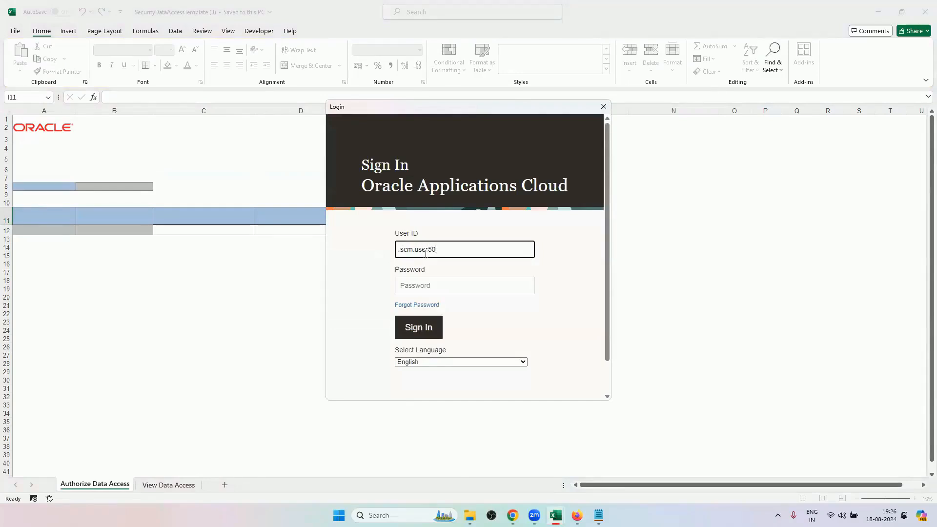
left_click(437, 285)
type("•")
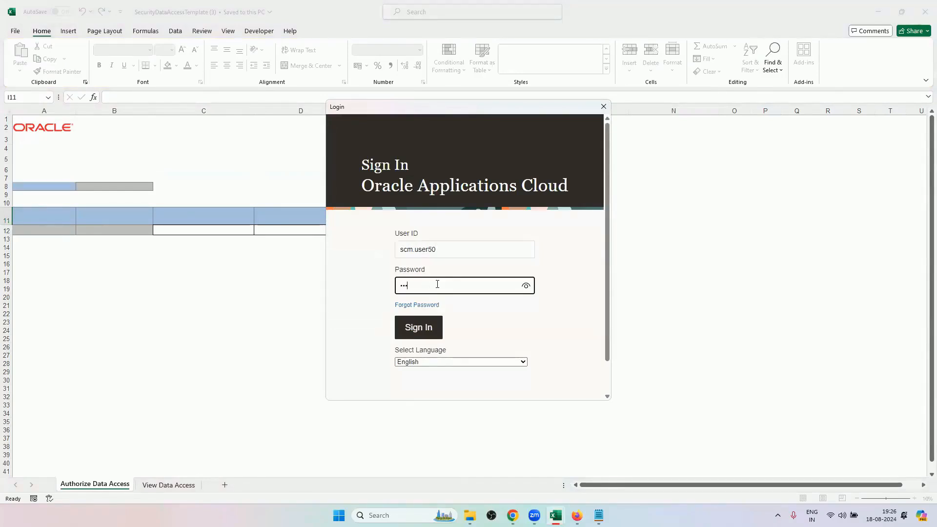
left_click(422, 331)
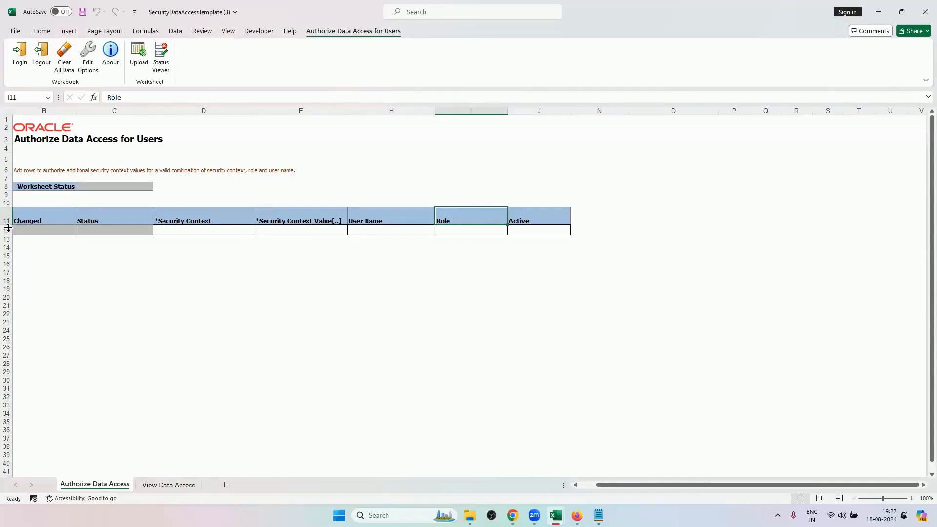
Browse the Security Context options for cell D12 without choosing one, and select the Active cell J12.
left_click(249, 232)
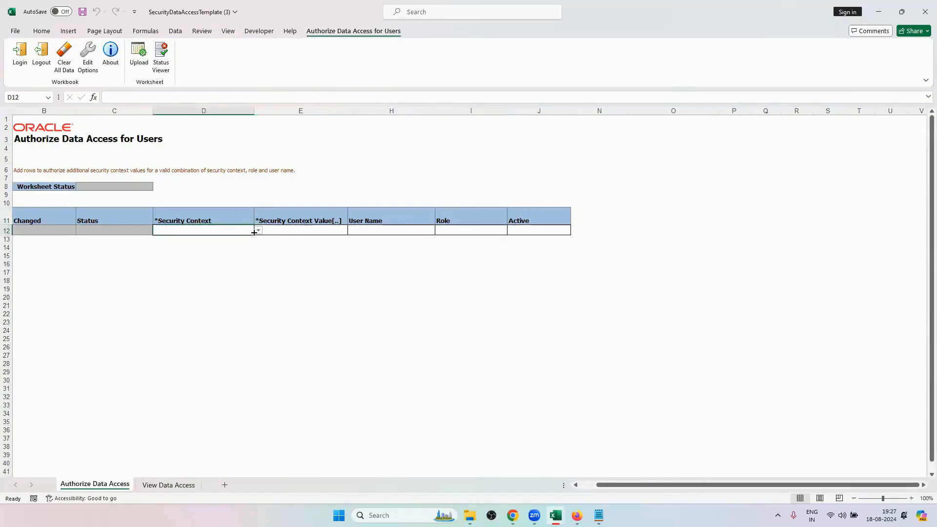
left_click(258, 231)
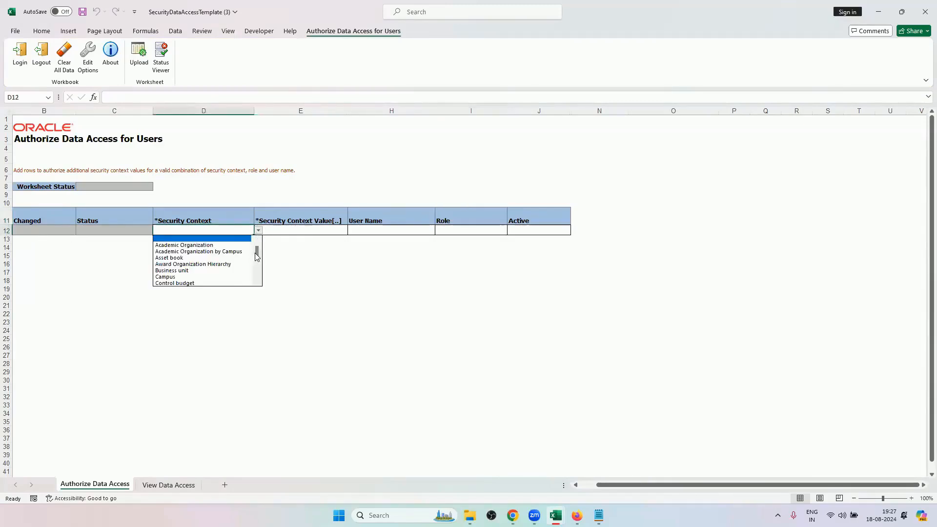
left_click_drag(257, 257, 259, 272)
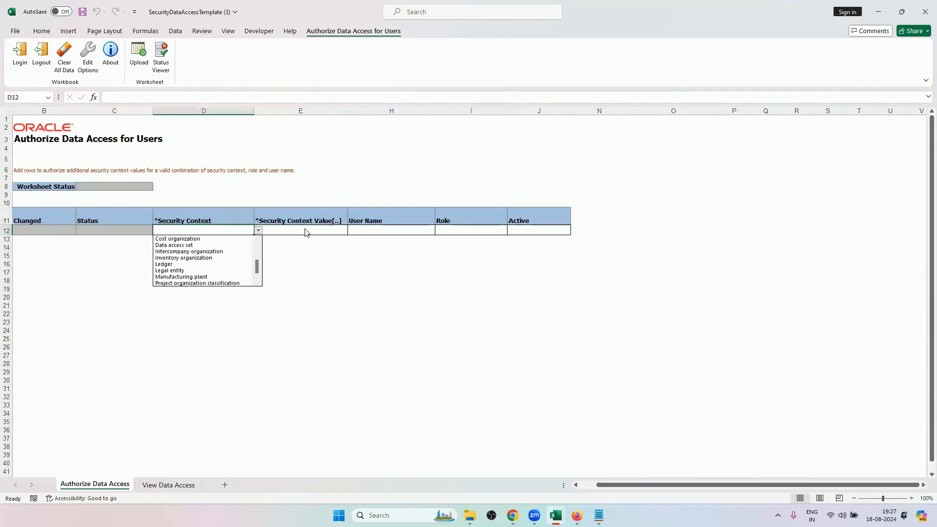
key("Escape")
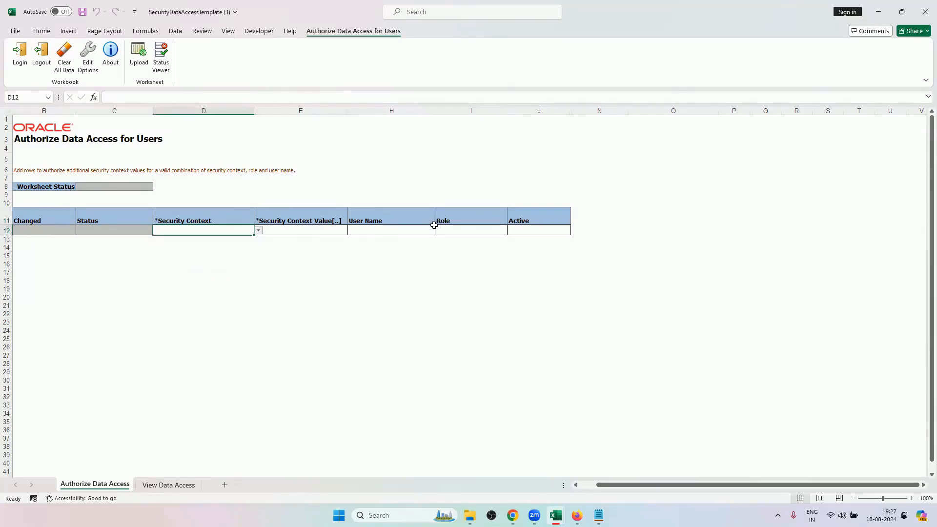
left_click(527, 229)
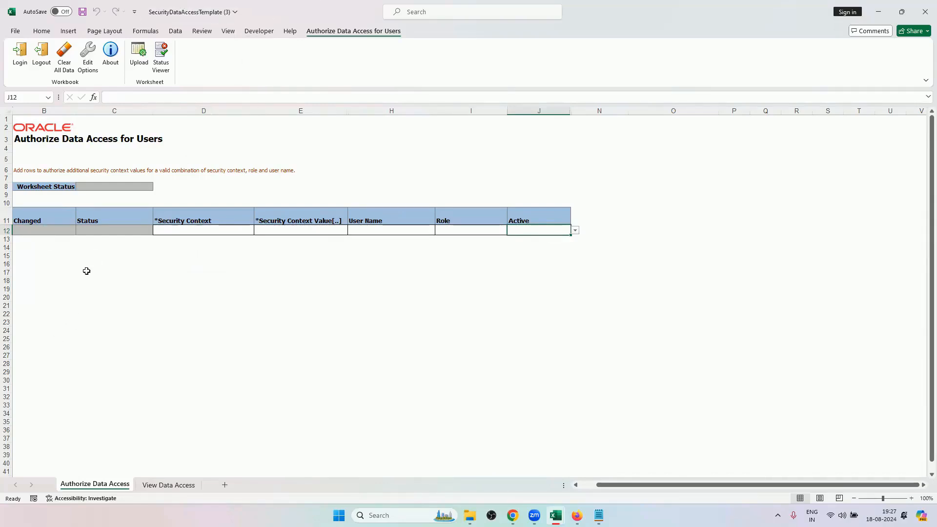
Insert blank table rows across rows 12 to 37 of the Authorize Data Access sheet, and select Security Context cell D12.
left_click(63, 233)
left_click_drag(62, 233, 519, 230)
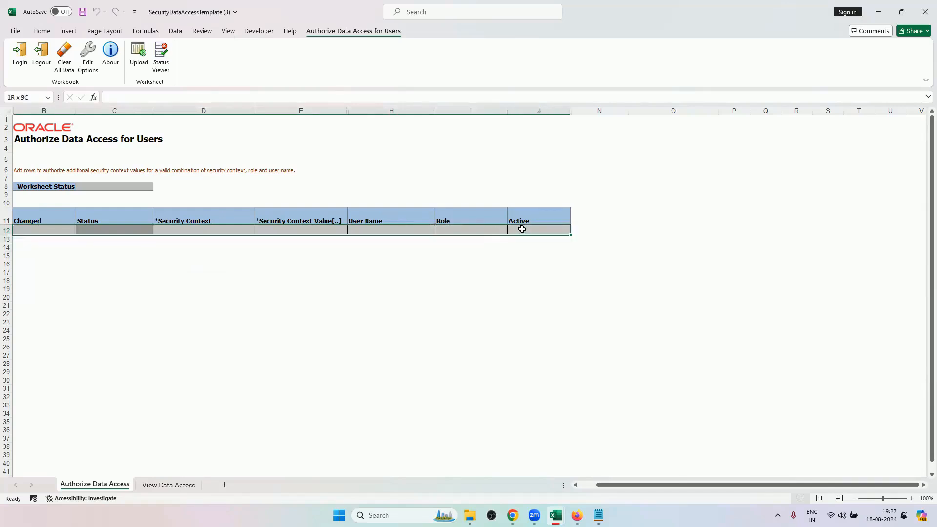
left_click_drag(7, 230, 7, 438)
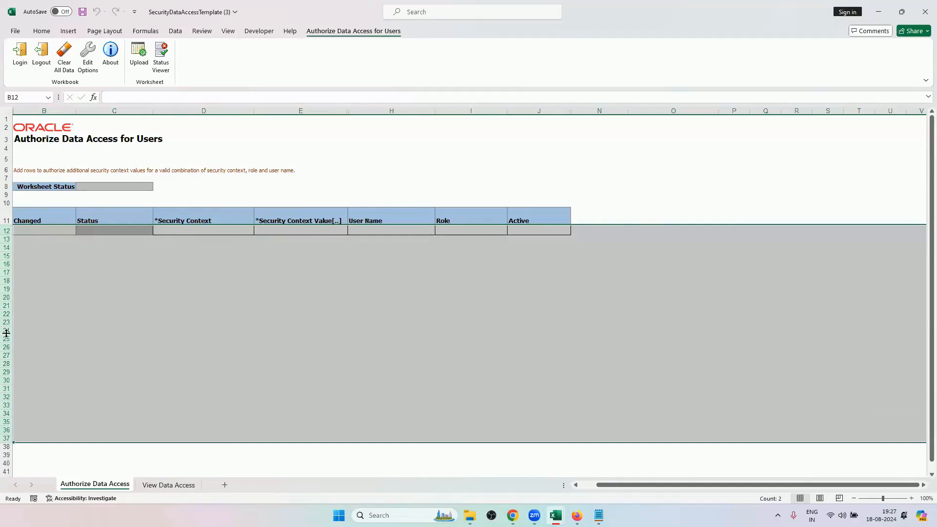
right_click(6, 333)
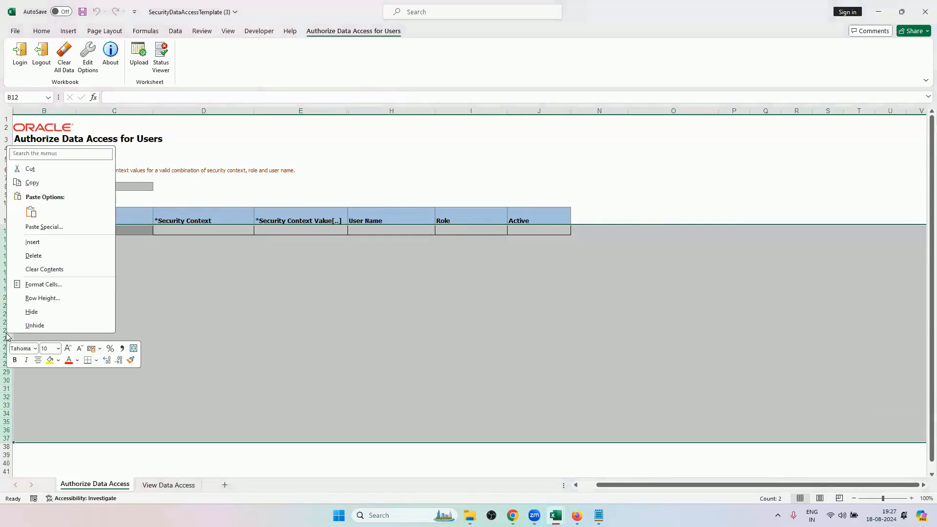
left_click(44, 243)
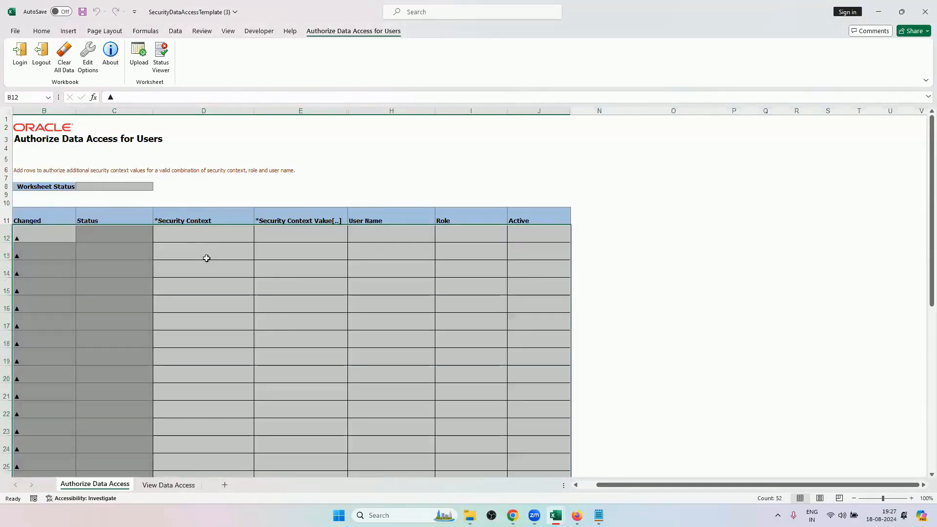
scroll(255, 290, "down", 4)
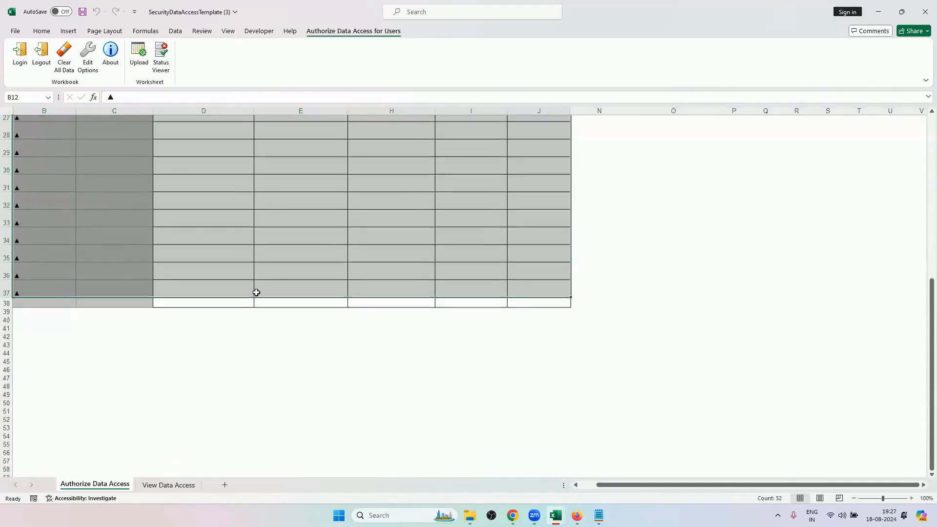
left_click(123, 241)
left_click(130, 224)
scroll(177, 257, "up", 4)
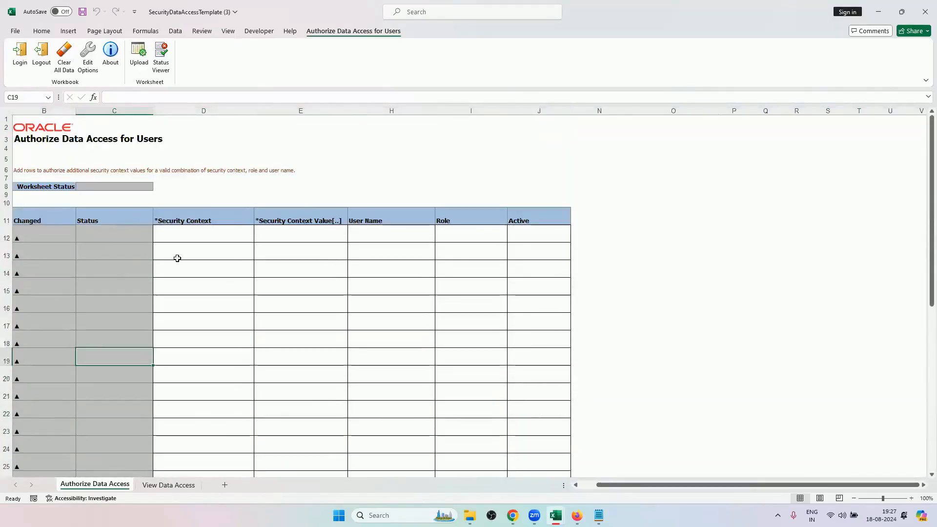
left_click(184, 266)
left_click(227, 305)
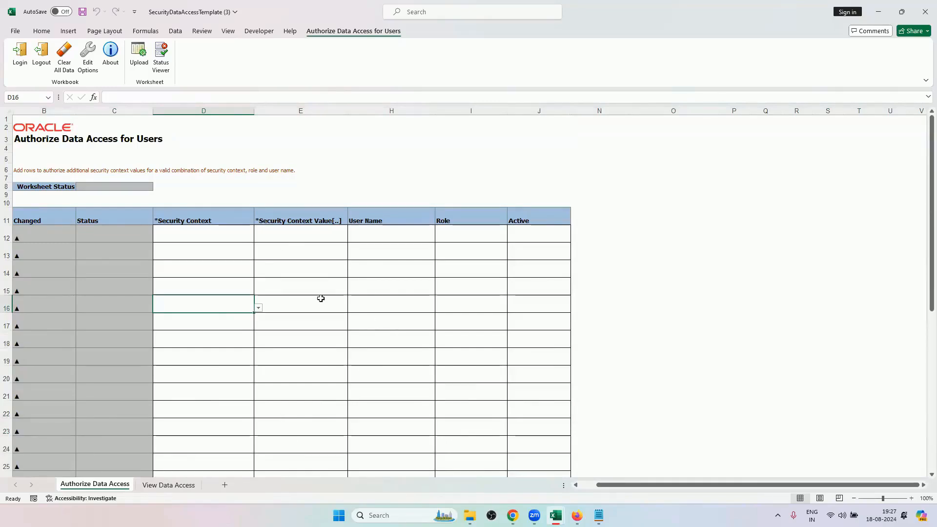
left_click(199, 235)
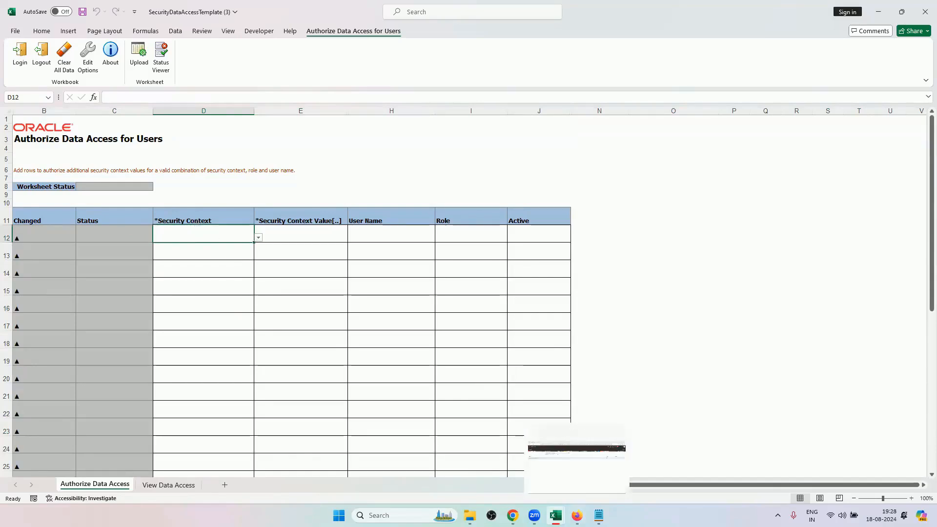
mouse_move(512, 515)
left_click(469, 494)
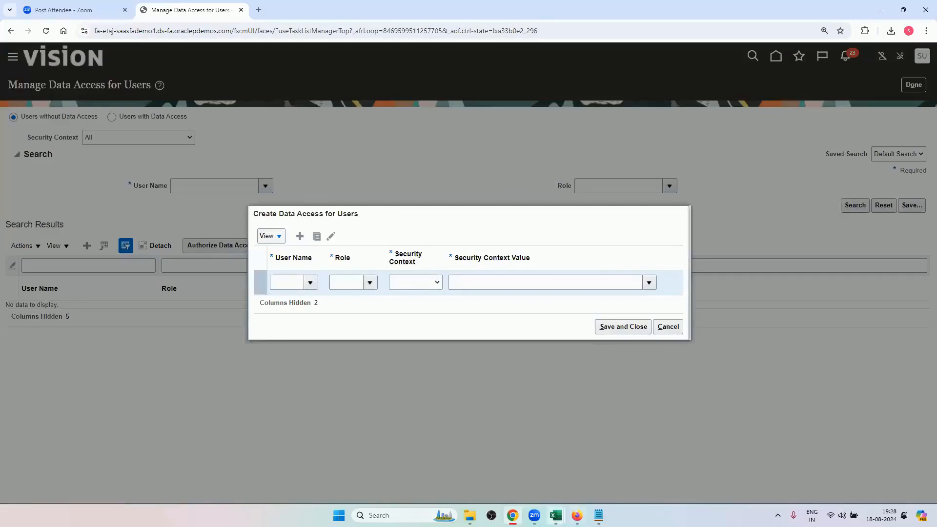
mouse_move(556, 515)
left_click(616, 446)
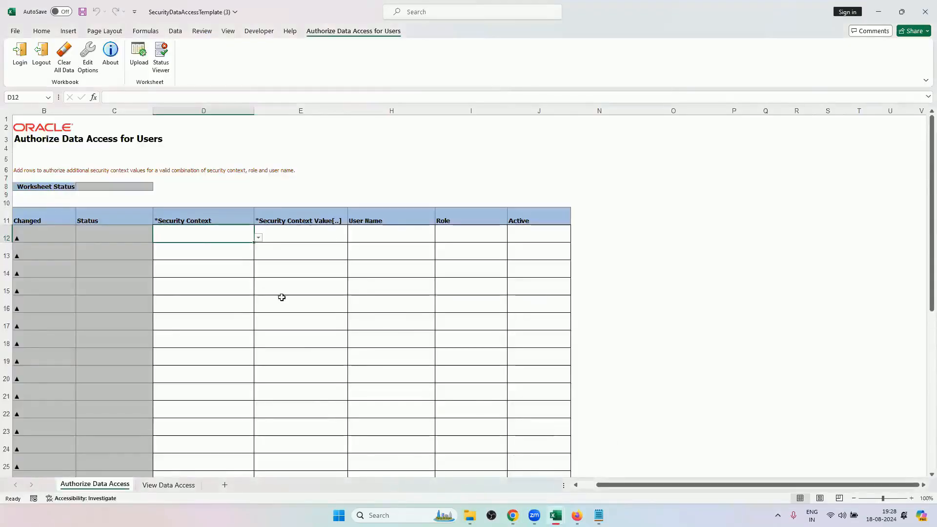
Set the Security Context in row 12 to Business unit, and search "aus" to pick Australia Business Unit as its value.
left_click(259, 238)
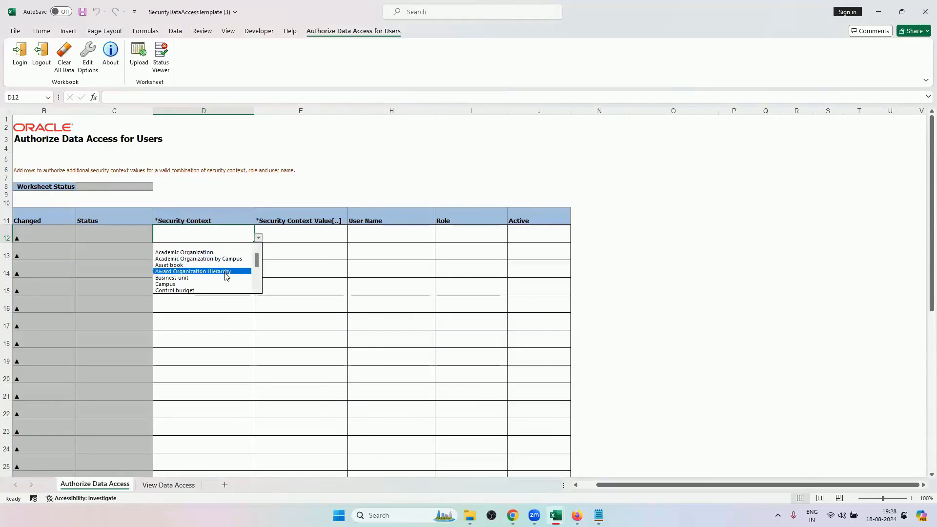
left_click(223, 269)
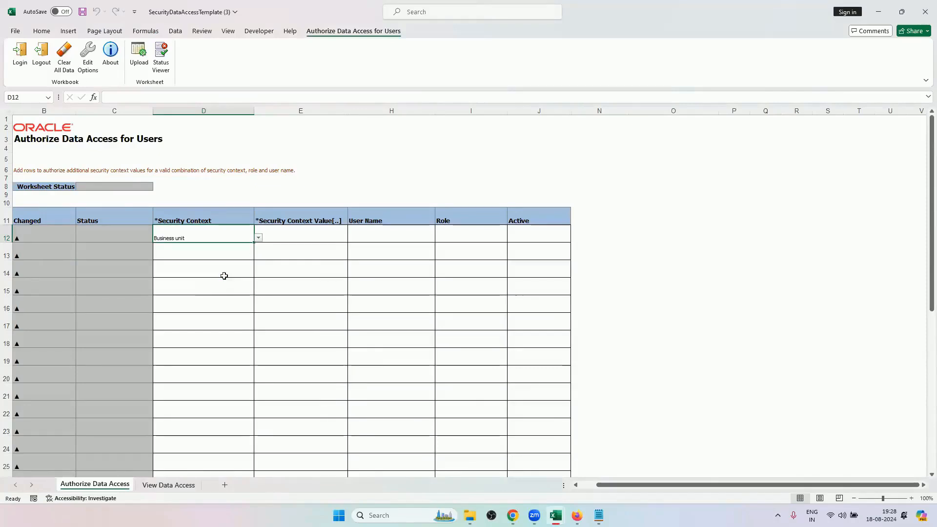
left_click(317, 237)
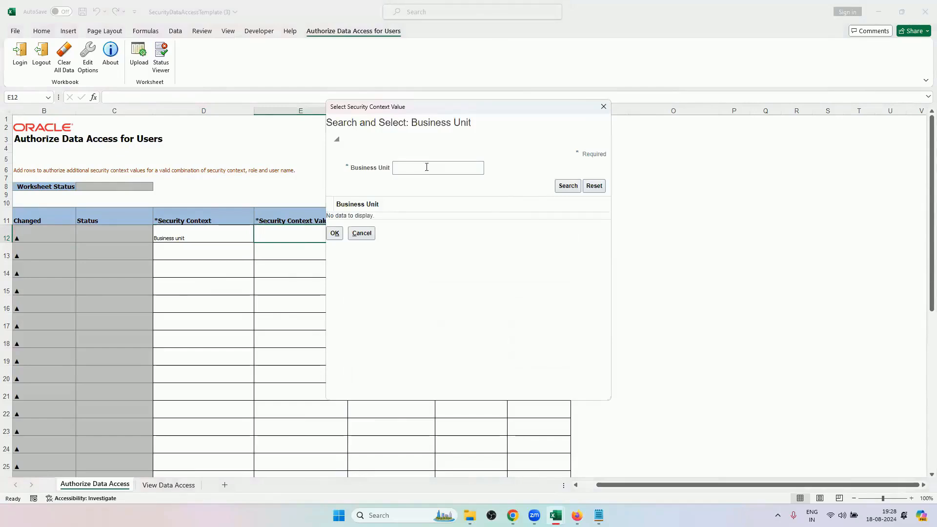
left_click(426, 166)
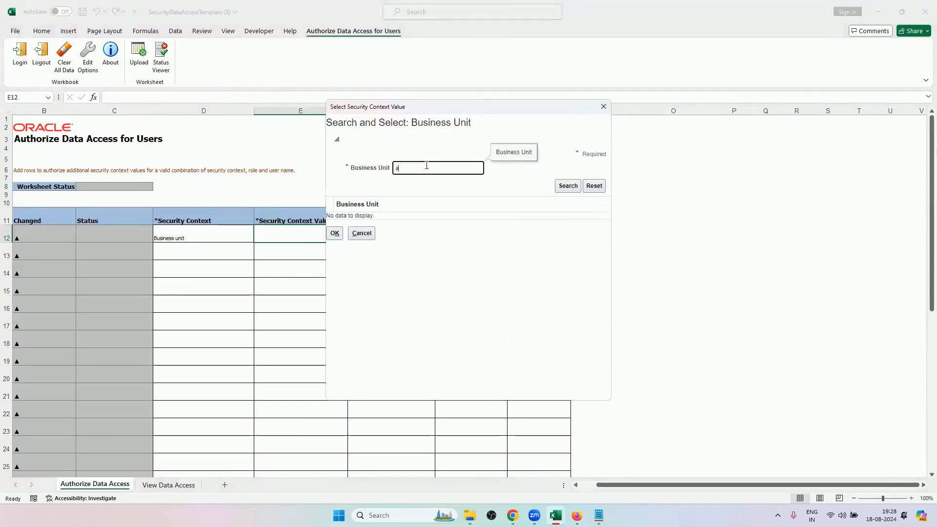
left_click(567, 185)
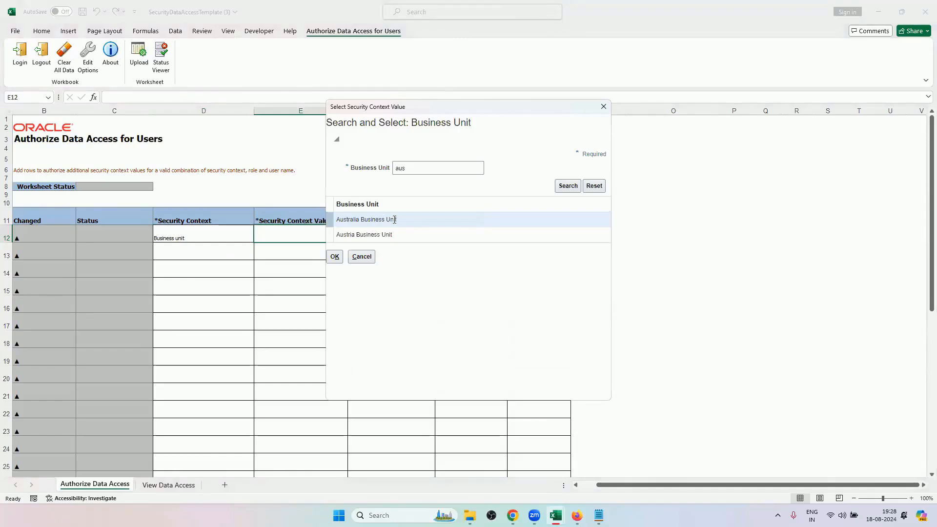
left_click(335, 255)
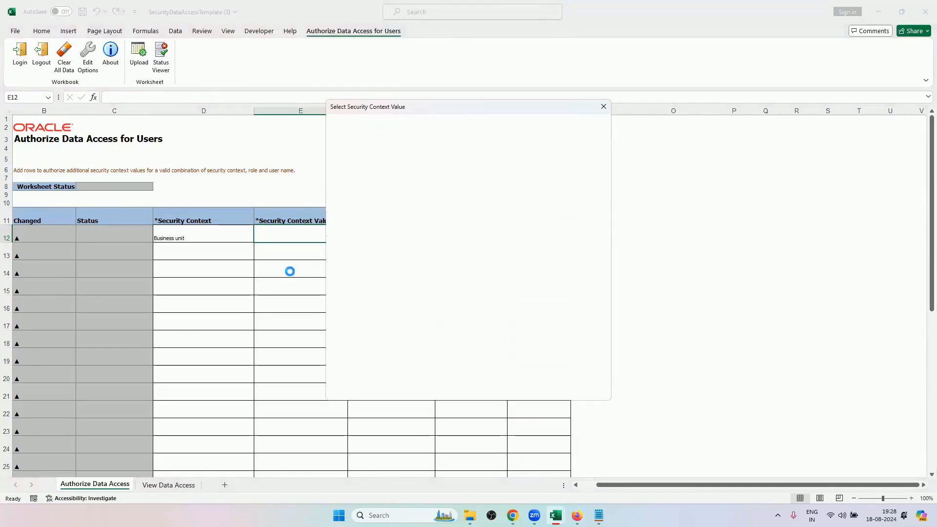
Enter the user name in H12, and copy Order Entry Specialist from the Order Management training workbook into Role cell I12 as values.
left_click(379, 239)
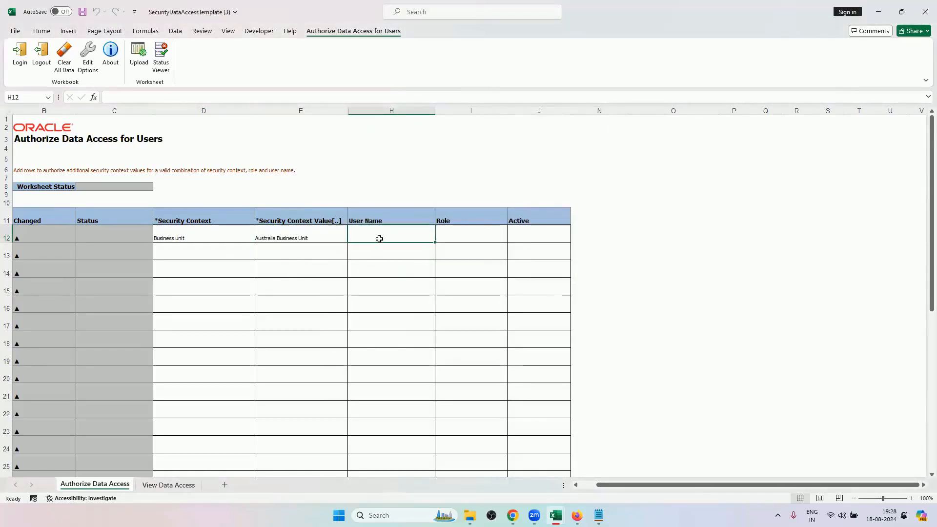
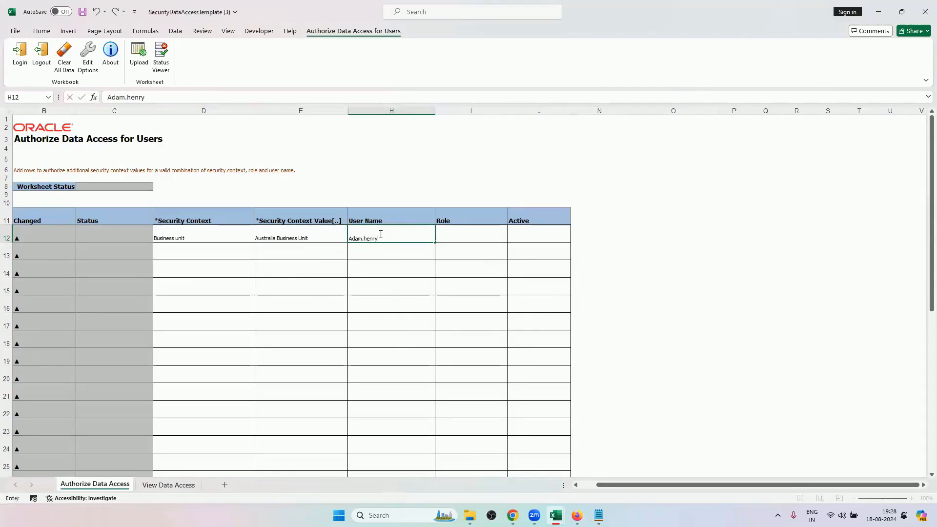
mouse_move(551, 510)
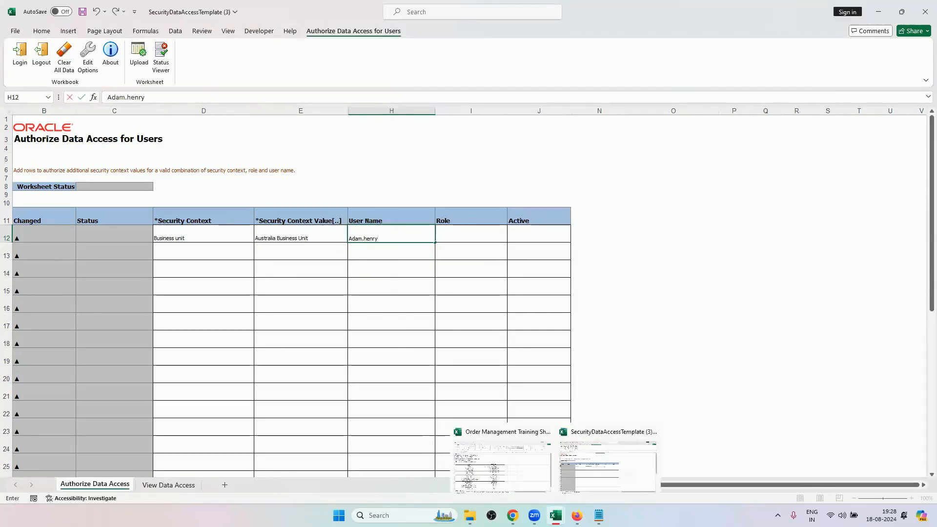
left_click(525, 453)
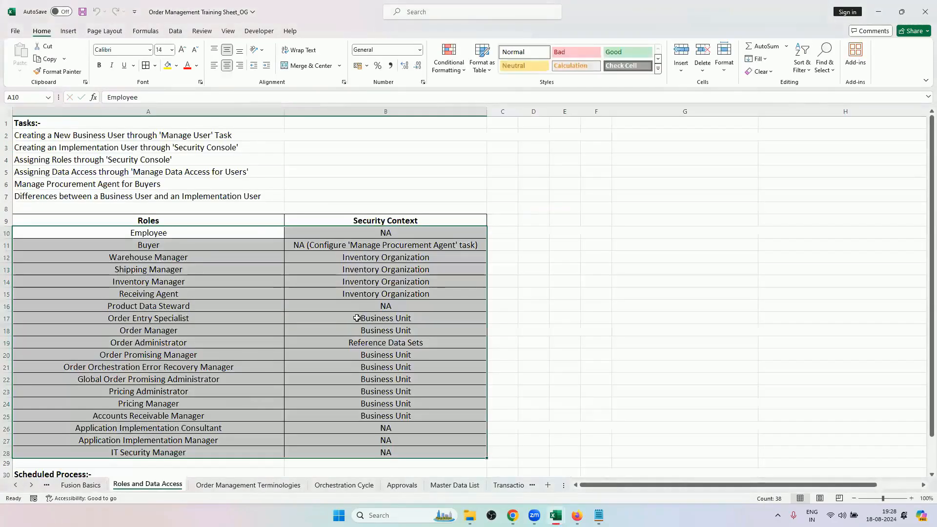
left_click(191, 319)
key("ctrl+c")
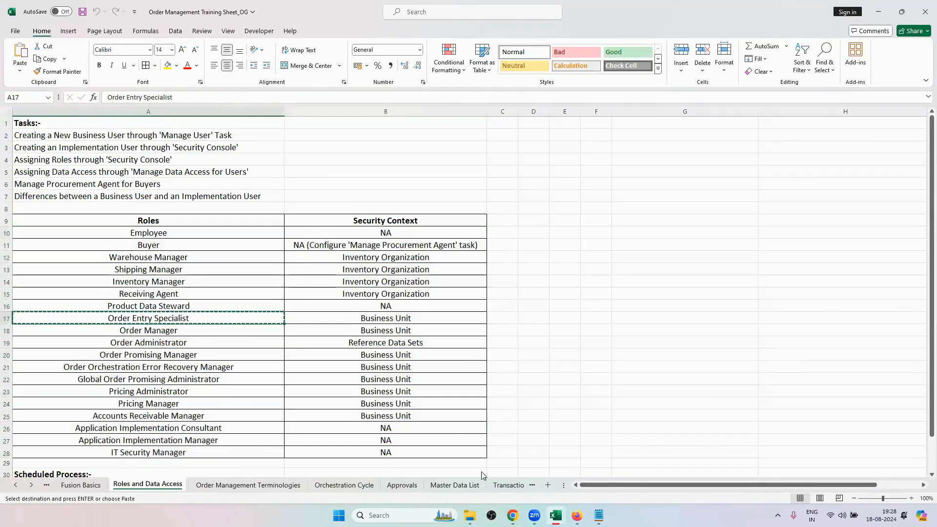
mouse_move(550, 505)
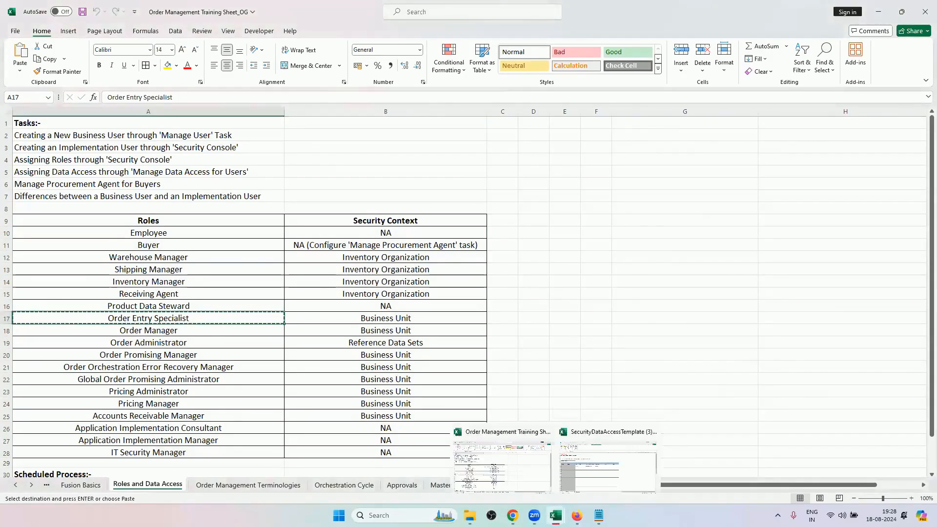
left_click(581, 456)
left_click(453, 235)
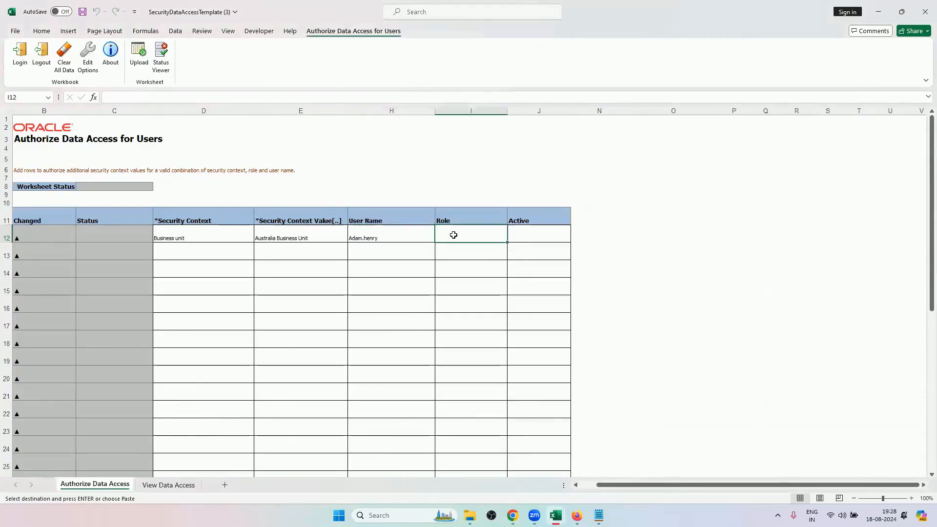
right_click(453, 235)
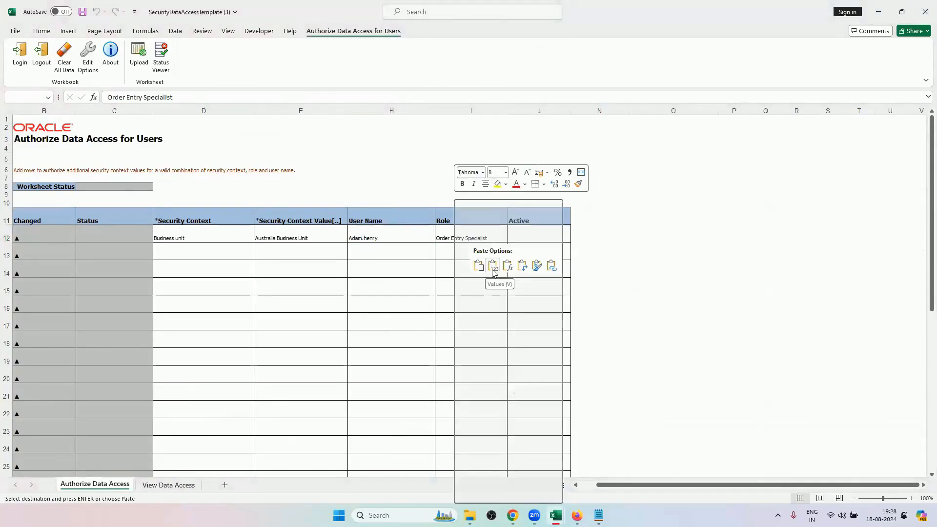
left_click(493, 266)
Set Active to Yes in row 12, and upload the worksheet to Oracle, checking that row's status.
left_click(544, 243)
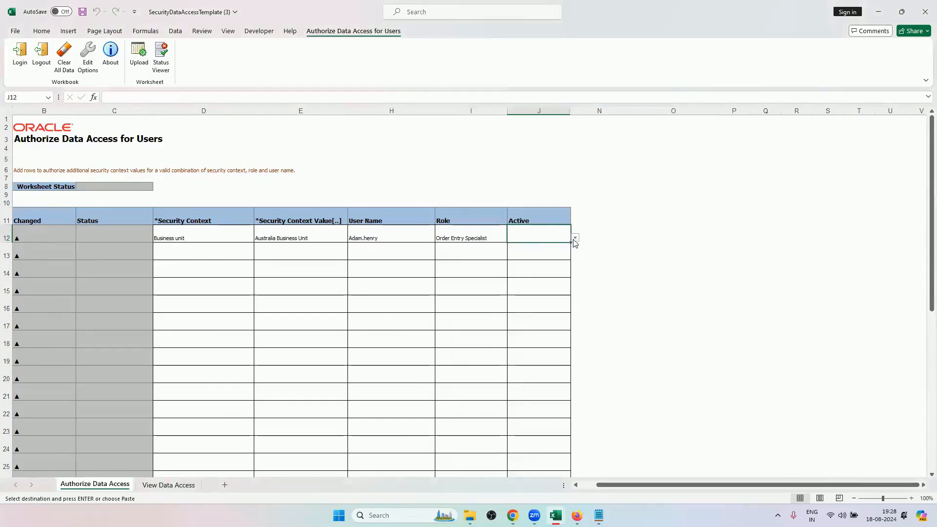
left_click(575, 239)
left_click(553, 255)
left_click(138, 61)
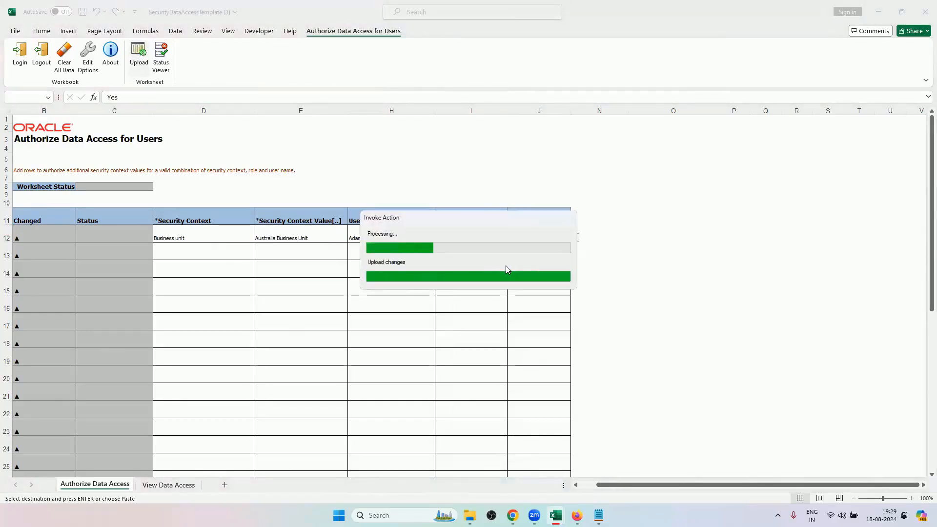
left_click(108, 233)
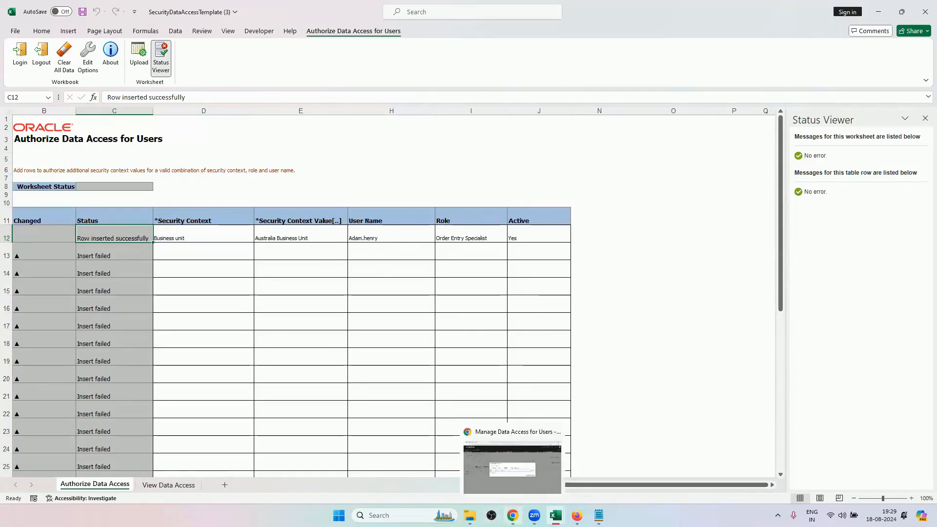
Switch to the Manage Data Access for Users page in Chrome, and cancel the Create Data Access for Users dialog.
left_click(576, 515)
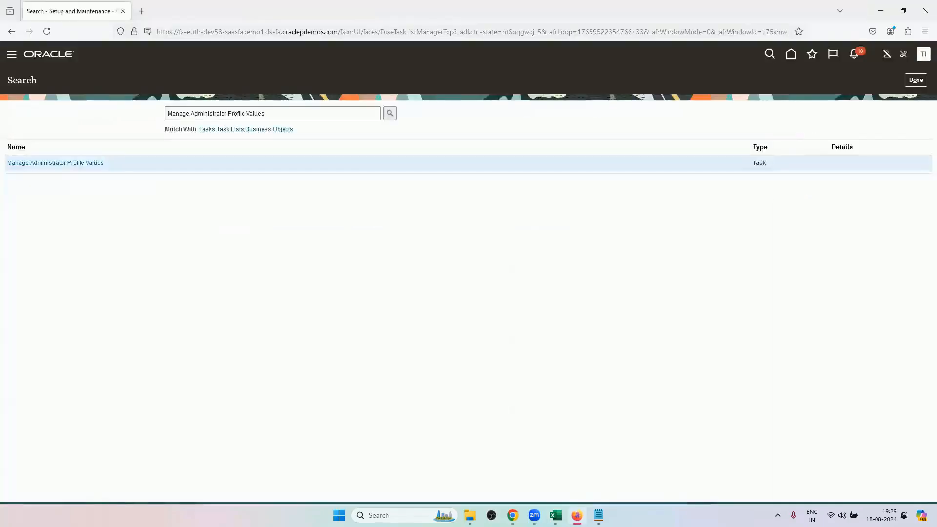
left_click(577, 515)
left_click(512, 515)
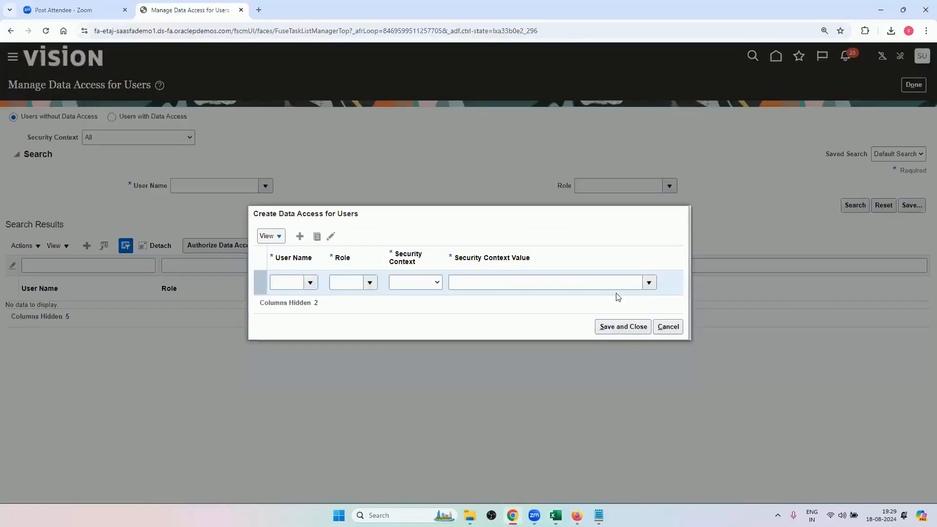
left_click(661, 332)
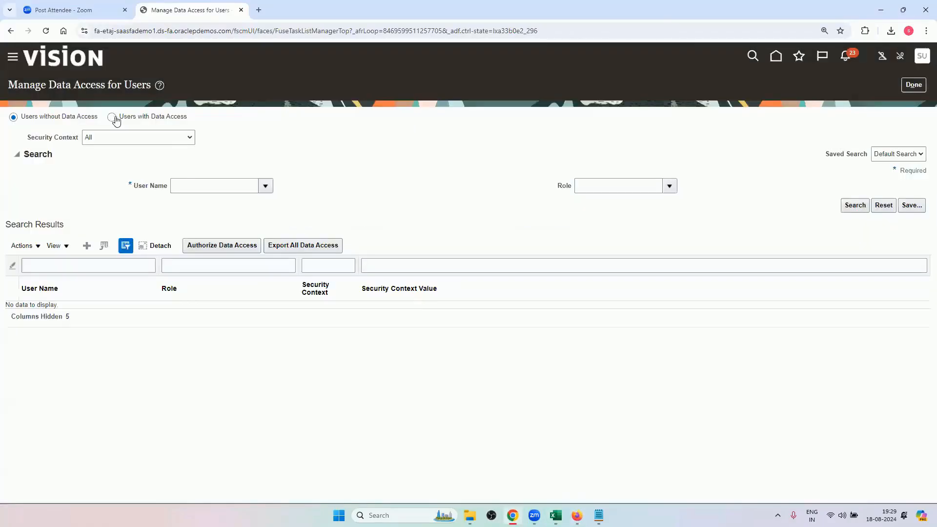
Search users with data access by the user's name and the Order Entry Specialist role, and select the Australia Business Unit row.
left_click(112, 117)
left_click(219, 184)
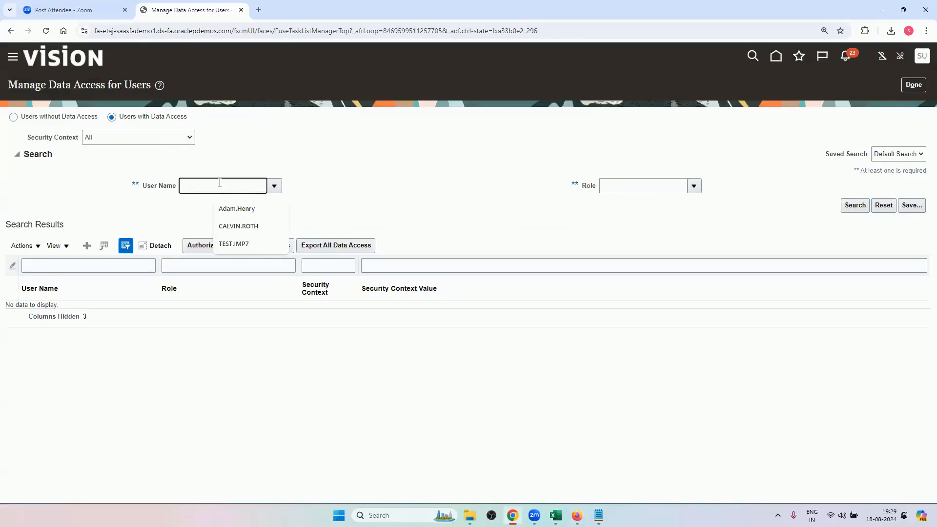
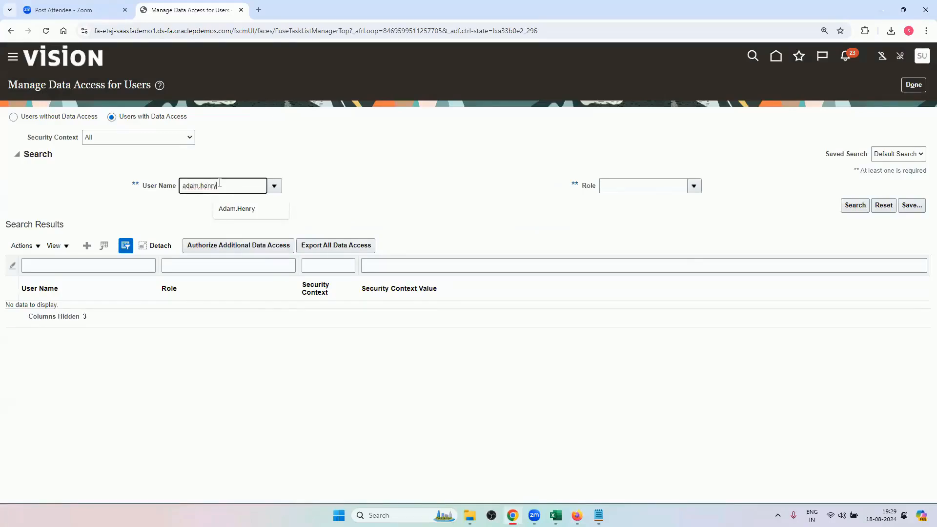
key("Tab")
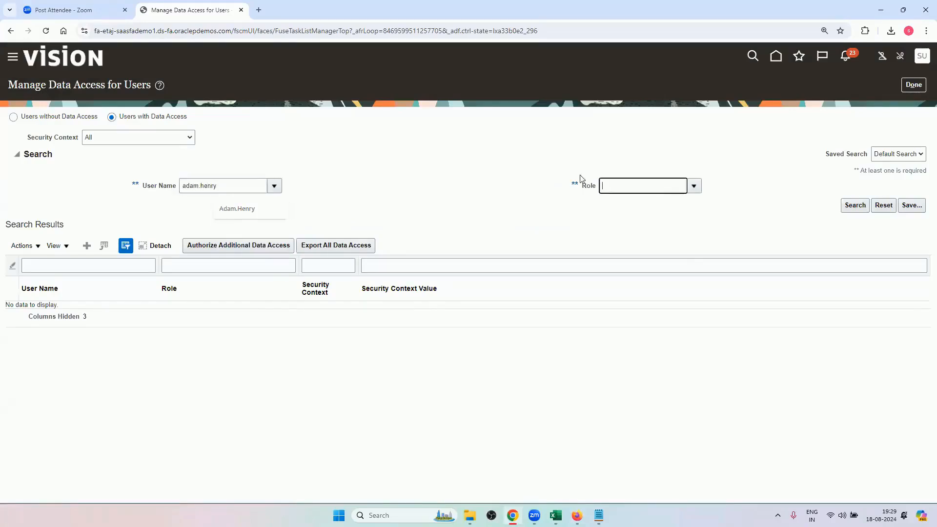
left_click(675, 187)
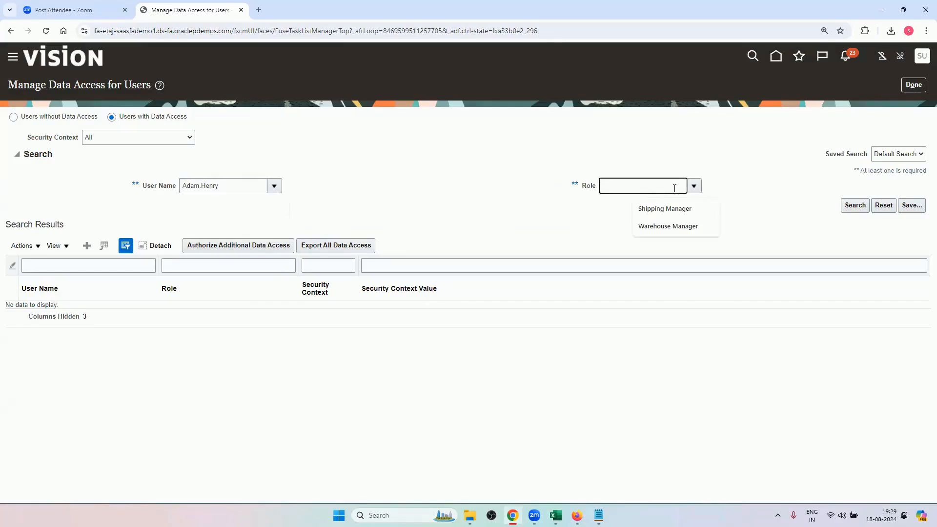
type("order en")
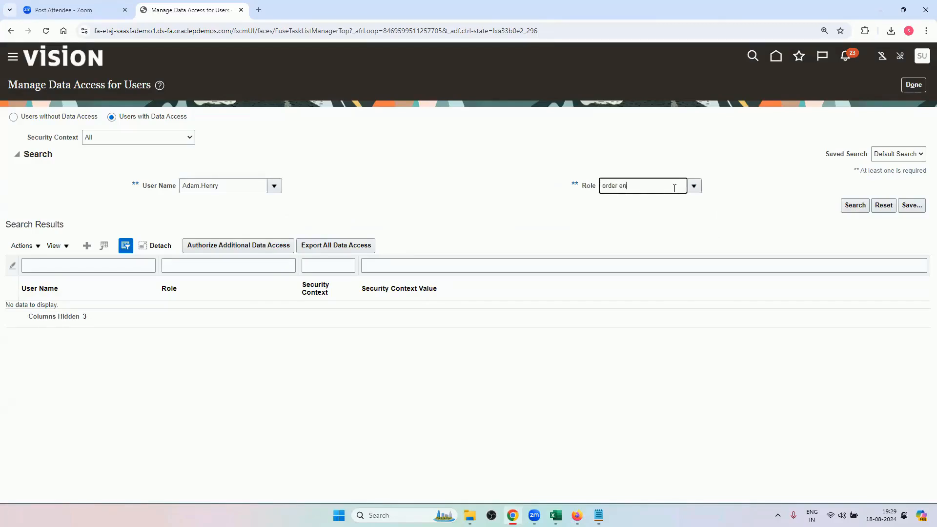
key("Tab")
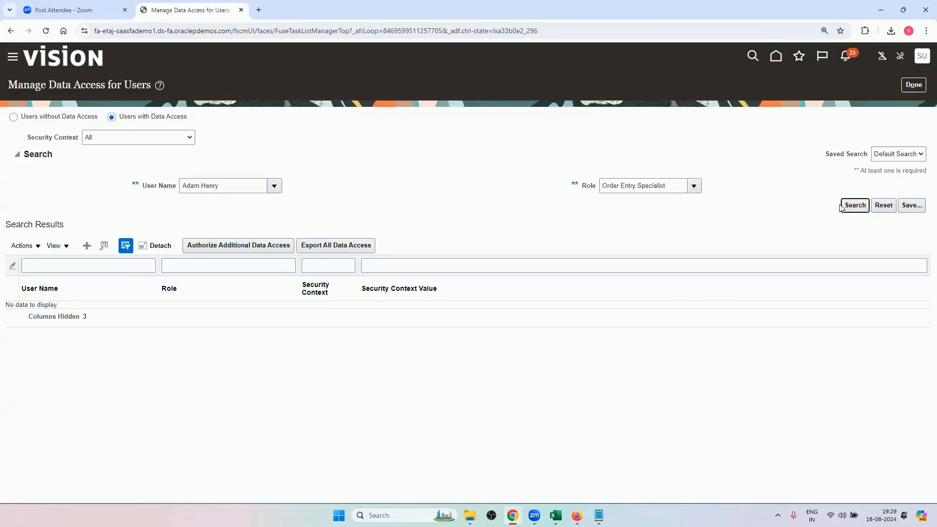
left_click(842, 206)
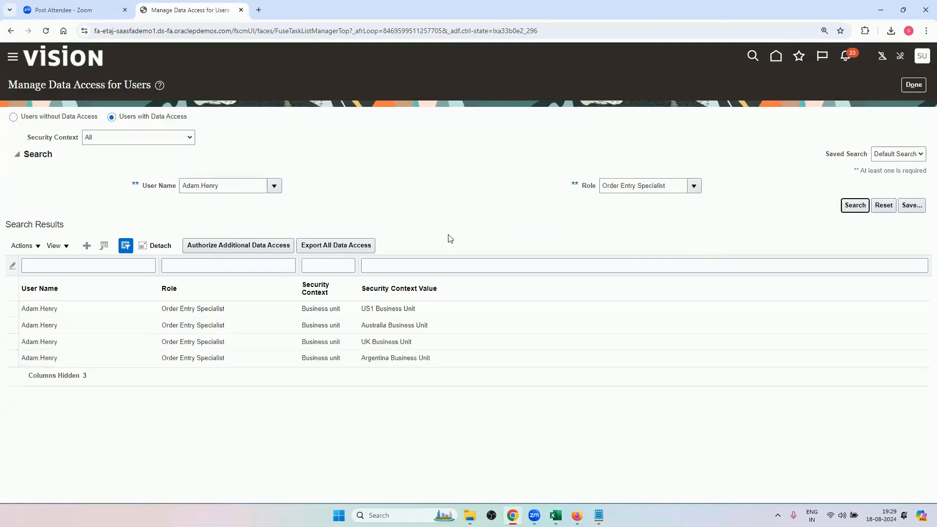
left_click(411, 325)
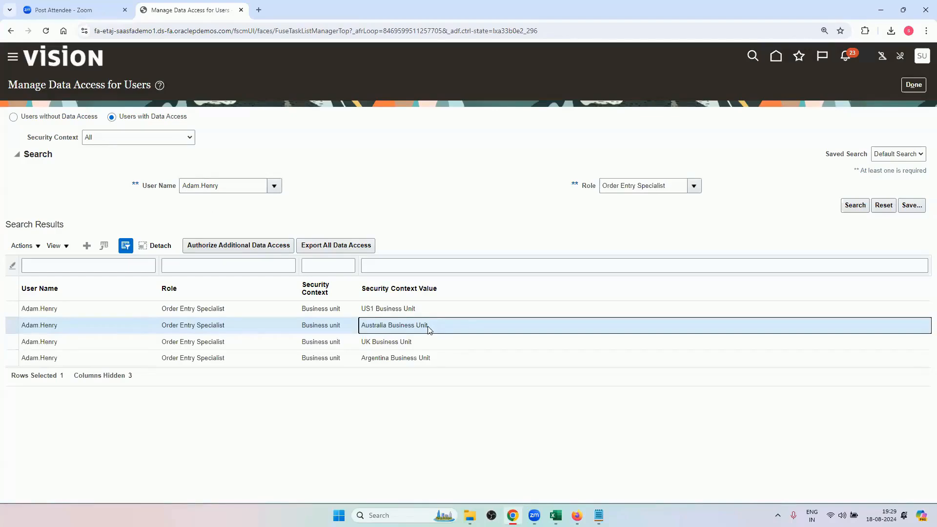
Copy Order Manager, Order Orchestration Error Recovery Manager, Global Order Promising Administrator, Pricing Administrator, Pricing Manager and Accounts Receivable Manager from the training workbook's Roles column.
left_click(865, 17)
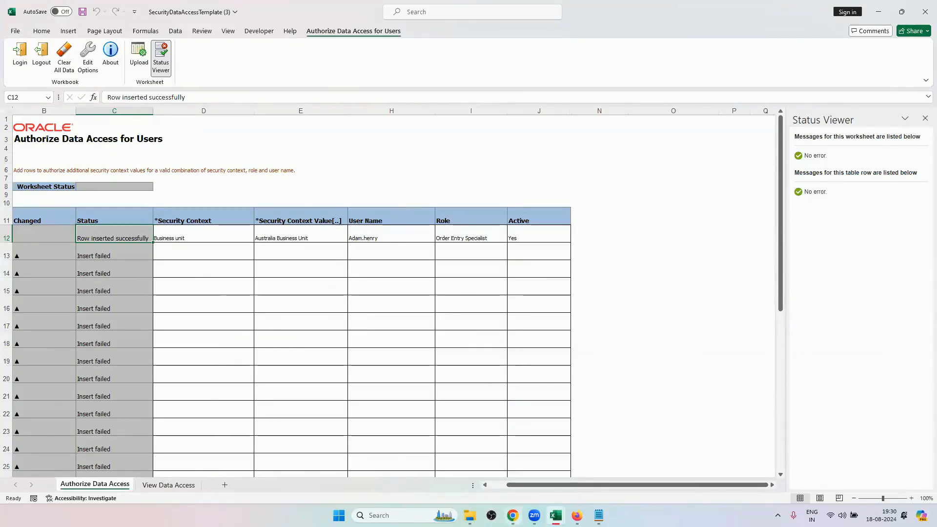
mouse_move(555, 515)
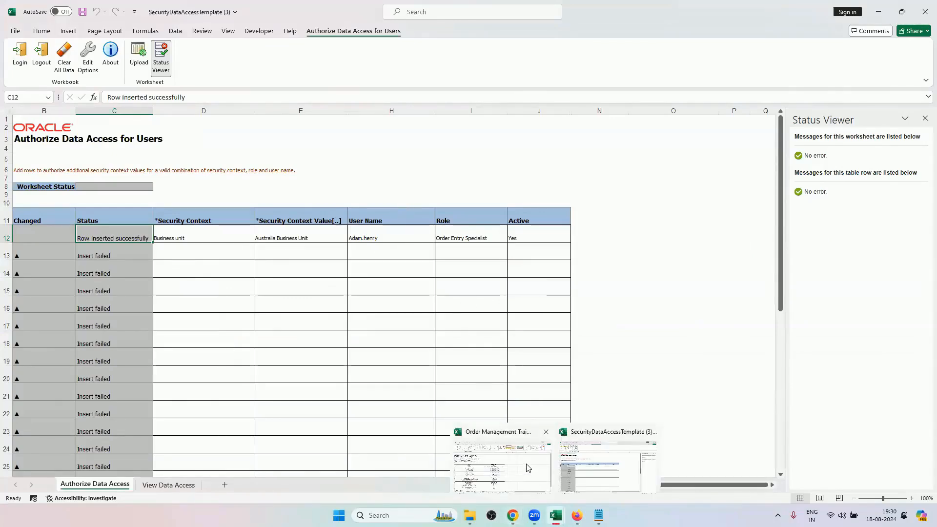
left_click(527, 468)
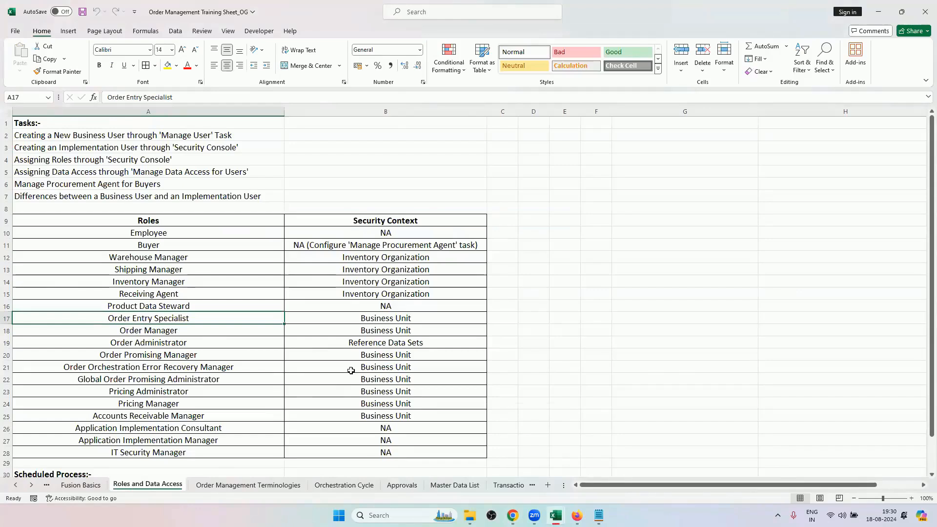
left_click(158, 331)
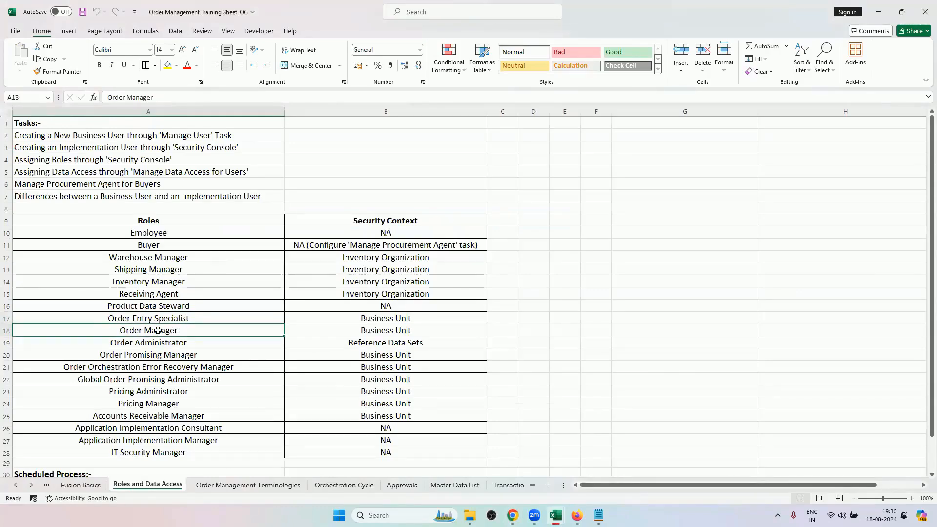
left_click(175, 369, "ctrl")
left_click(176, 380, "ctrl")
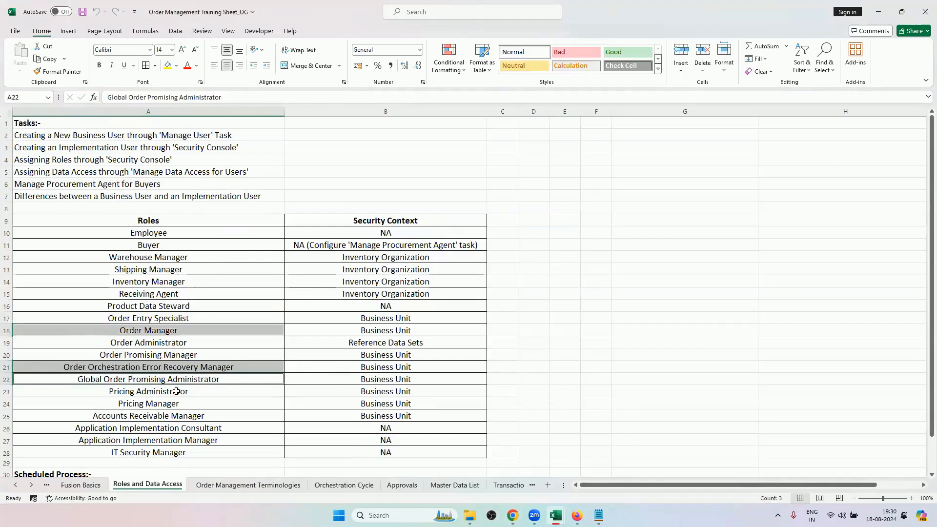
left_click(174, 391, "ctrl")
left_click(174, 403, "ctrl")
left_click(174, 416, "ctrl")
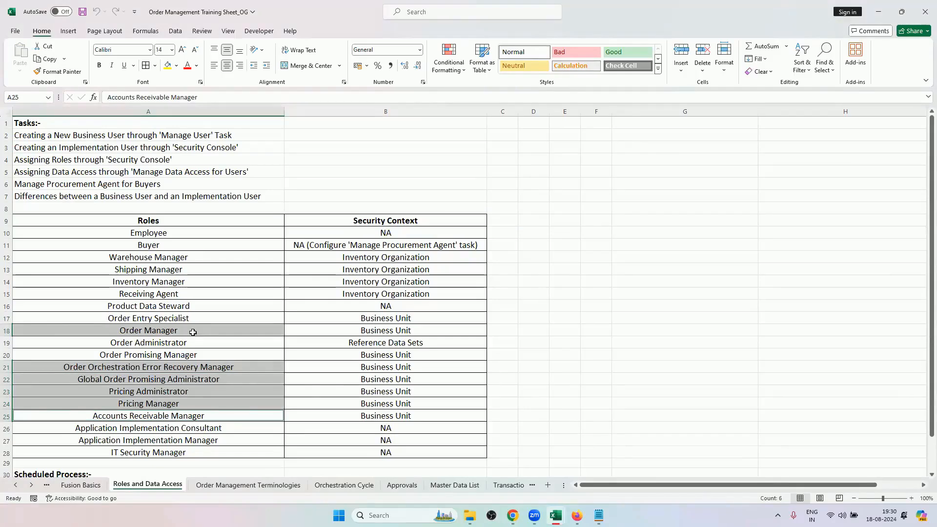
key("ctrl+c")
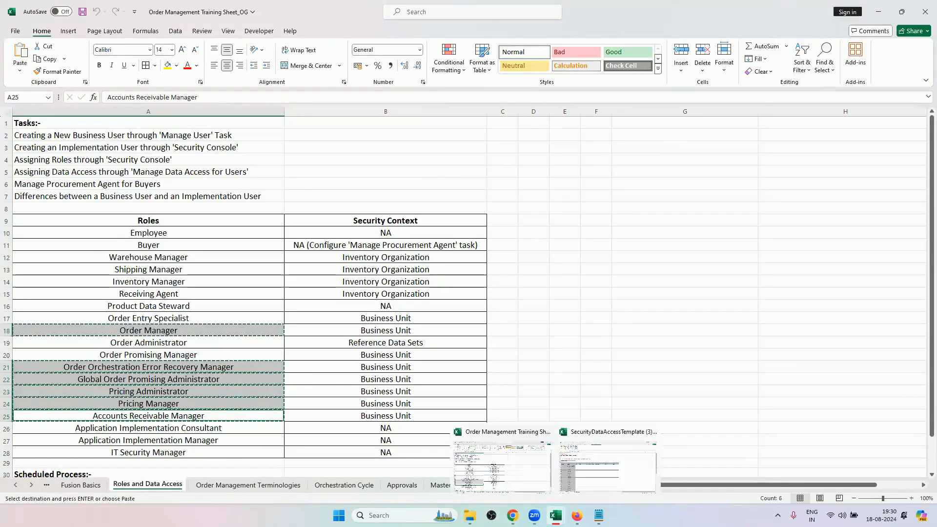
Paste the copied roles as values into the Role column of the SecurityDataAccessTemplate workbook, starting at I13.
mouse_move(555, 515)
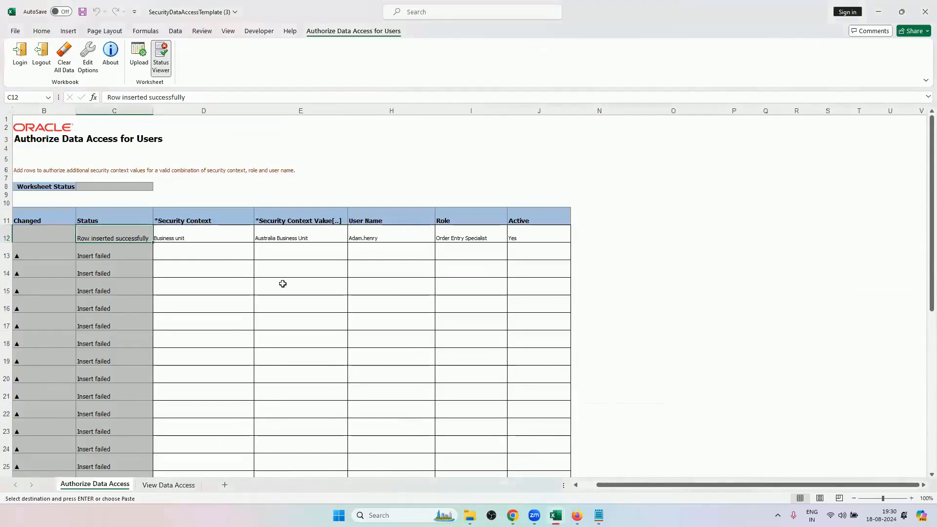
left_click(463, 253)
right_click(464, 251)
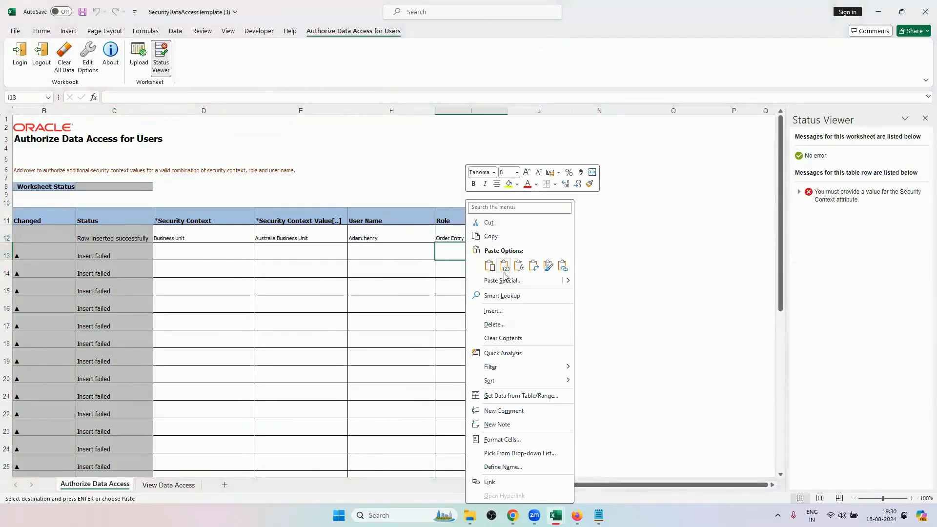
left_click(504, 265)
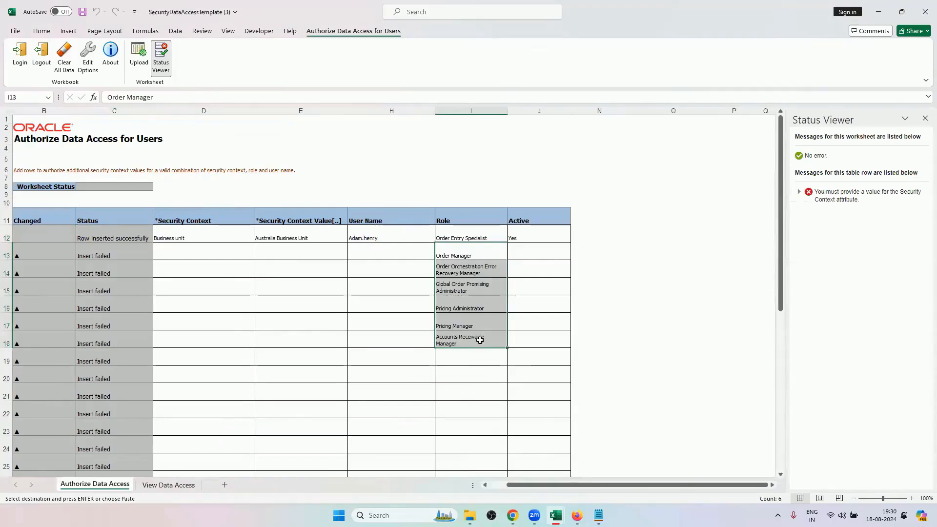
Copy Yes from Active cell J12 into J13:J18 as values.
left_click(545, 238)
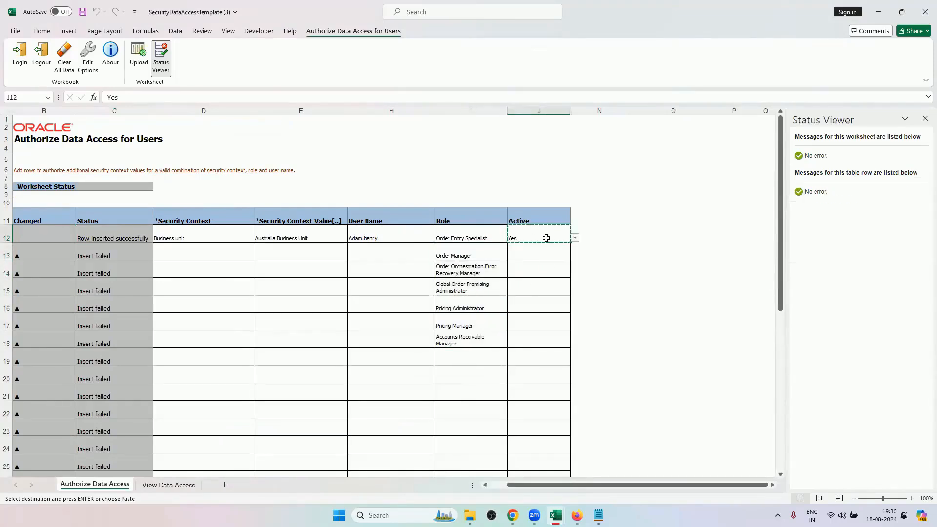
key("ctrl+c")
left_click_drag(533, 250, 533, 333)
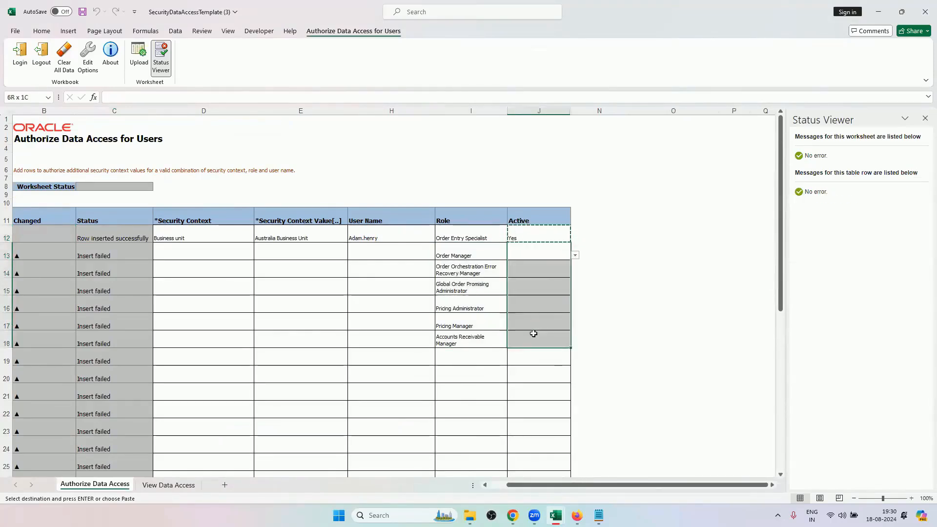
right_click(539, 285)
left_click(575, 268)
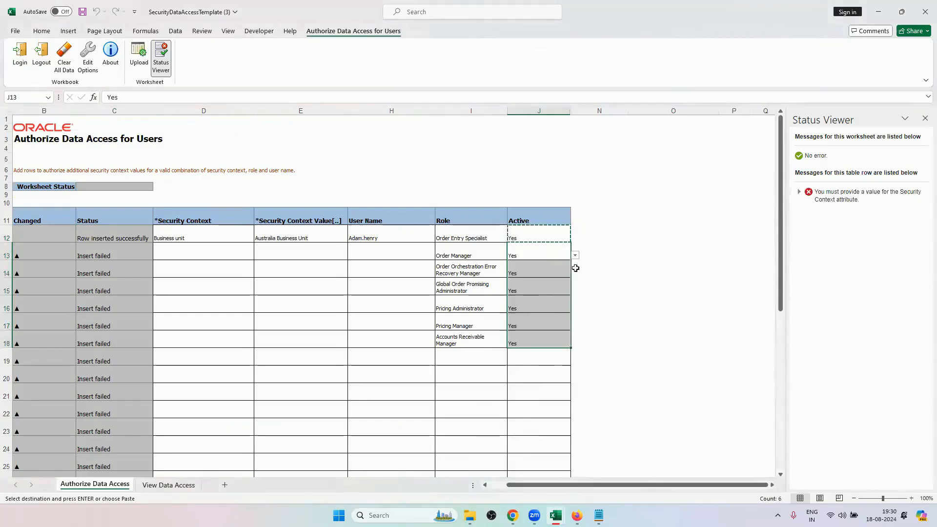
Copy the user name from H12 into H13:H18 as values.
left_click(368, 236)
key("ctrl+c")
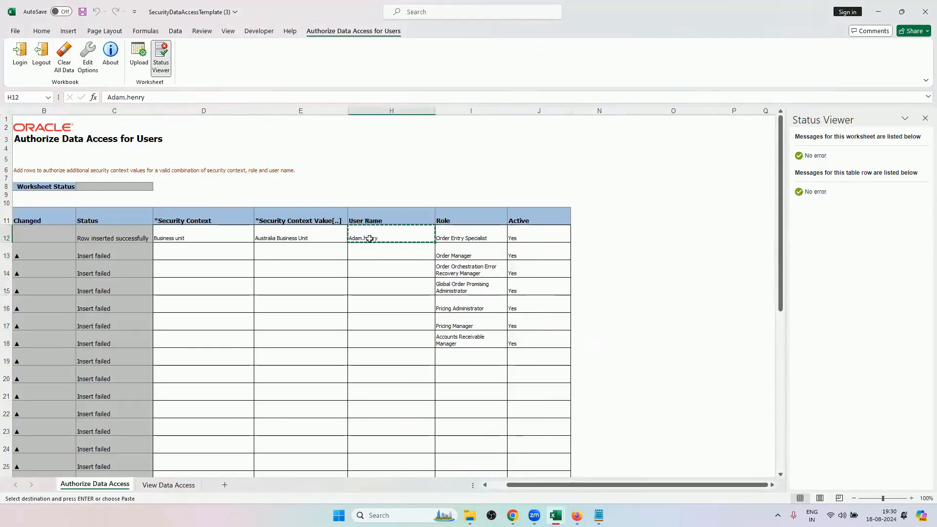
left_click_drag(370, 251, 371, 340)
right_click(383, 287)
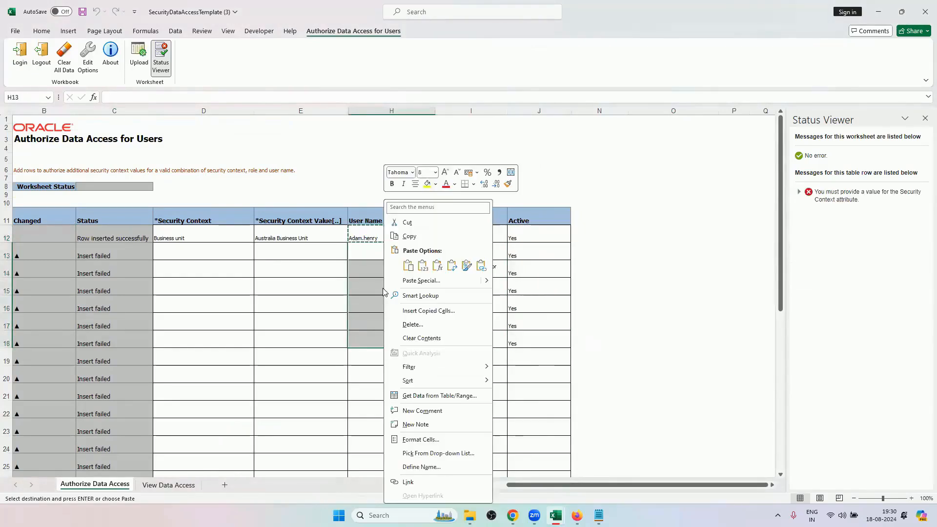
left_click(423, 266)
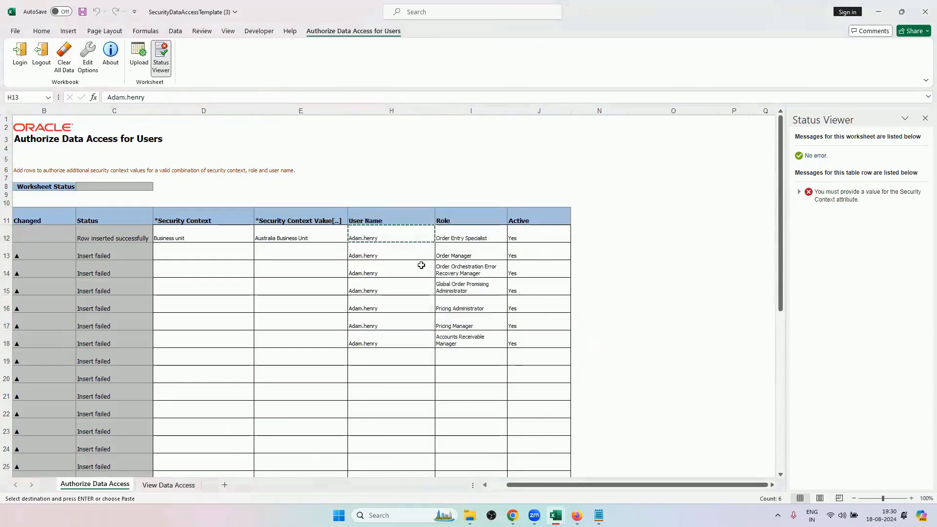
Copy Australia Business Unit from Security Context Value cell E12 into E13:E18 as values.
left_click(283, 237)
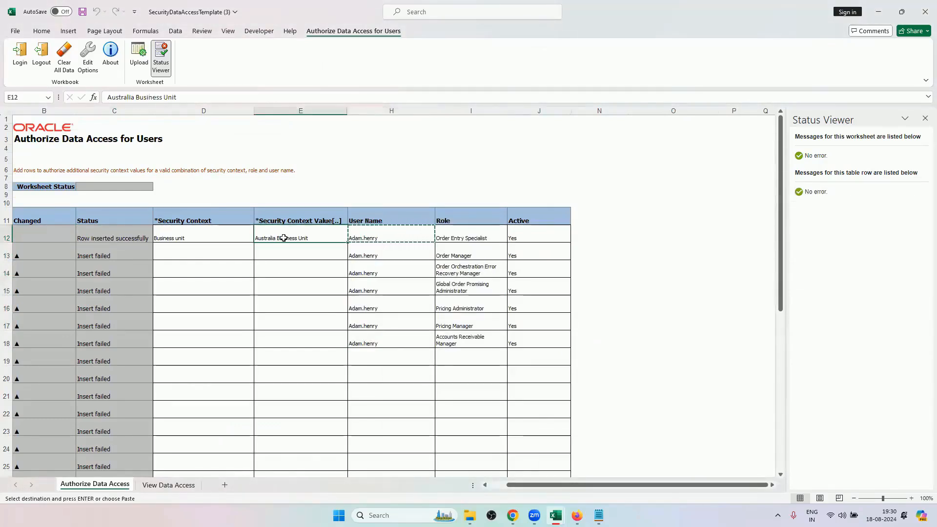
key("ctrl+c")
left_click_drag(283, 246, 293, 341)
right_click(299, 291)
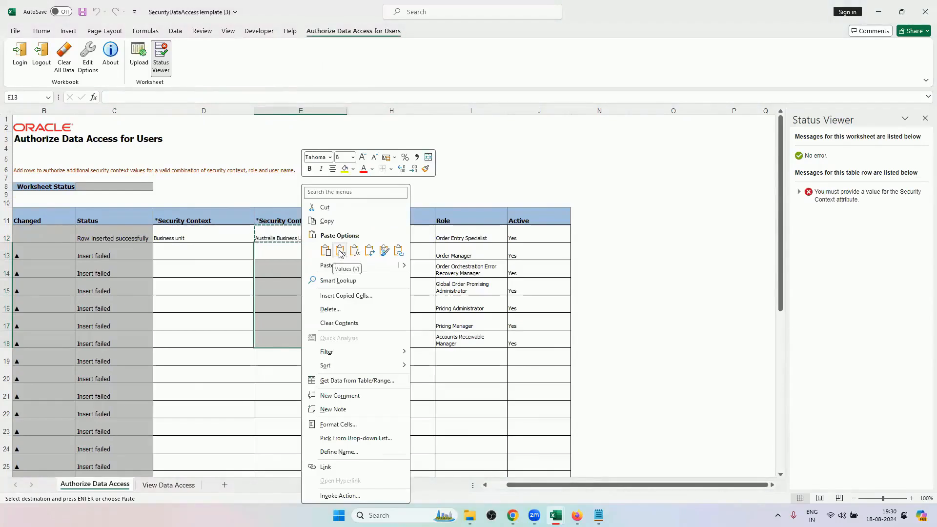
left_click(340, 251)
Copy Business unit from Security Context cell D12 into D13:D18 as values.
left_click(189, 233)
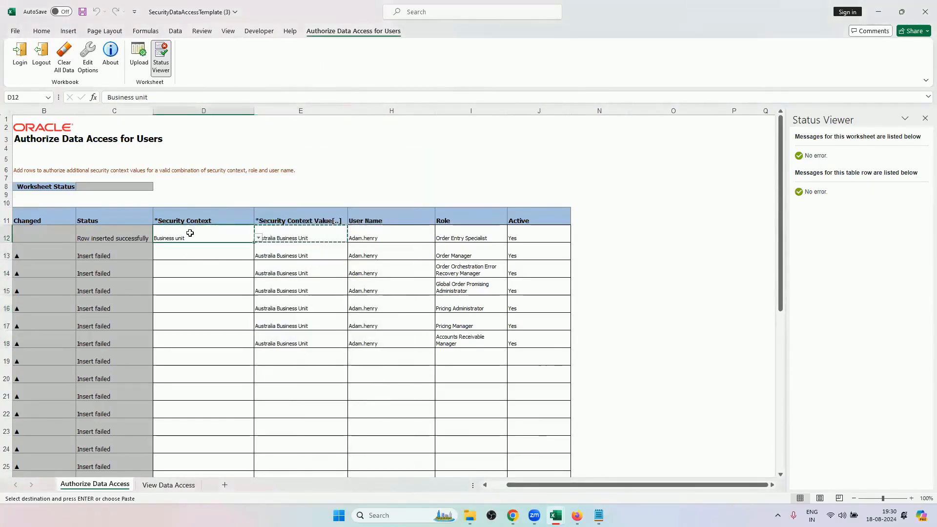
key("ctrl+c")
left_click_drag(218, 254, 213, 340)
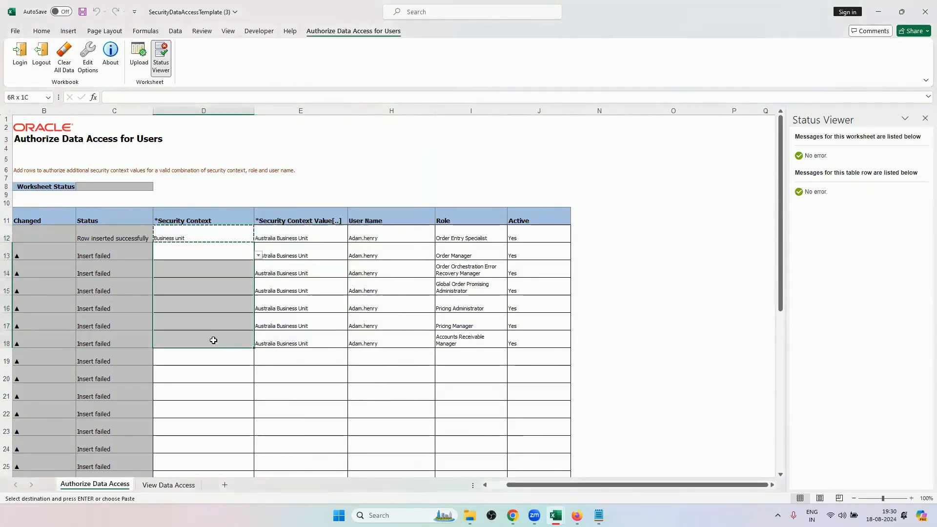
right_click(209, 299)
left_click(249, 271)
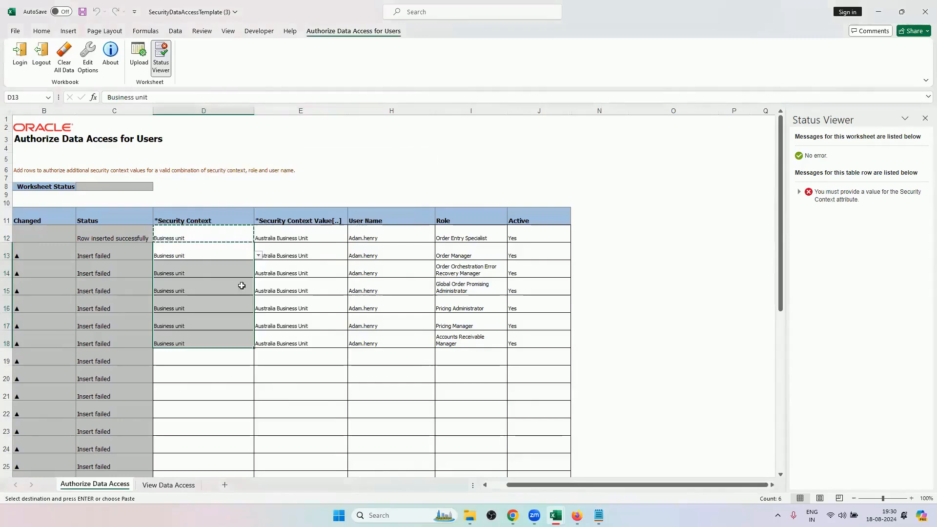
left_click(610, 307)
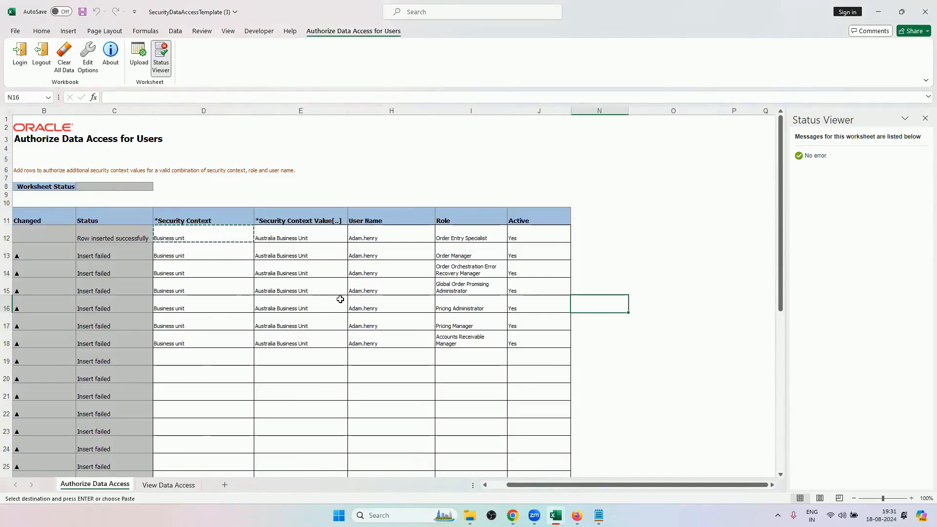
Highlight the Inventory Organization roles in the training workbook, and upload the Authorize Data Access worksheet to Oracle.
mouse_move(555, 515)
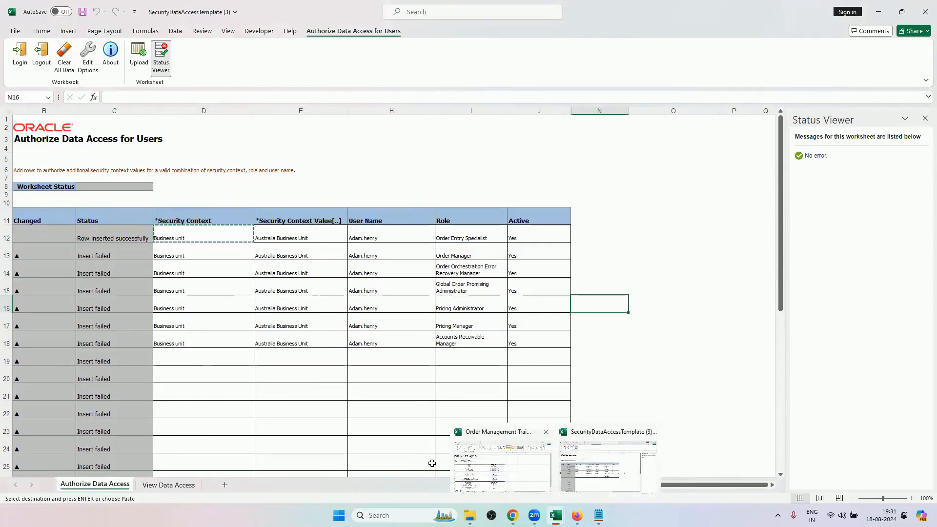
left_click(491, 464)
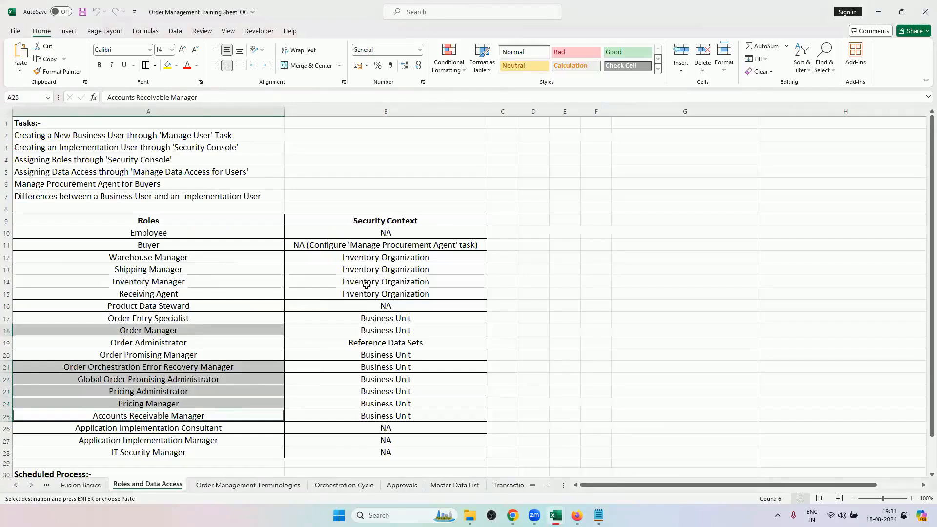
left_click_drag(215, 255, 210, 294)
mouse_move(555, 515)
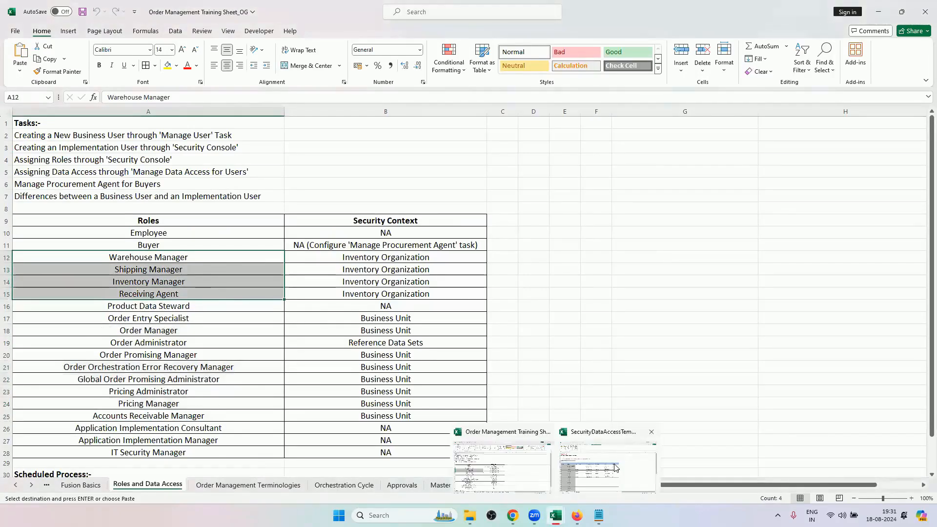
left_click(533, 452)
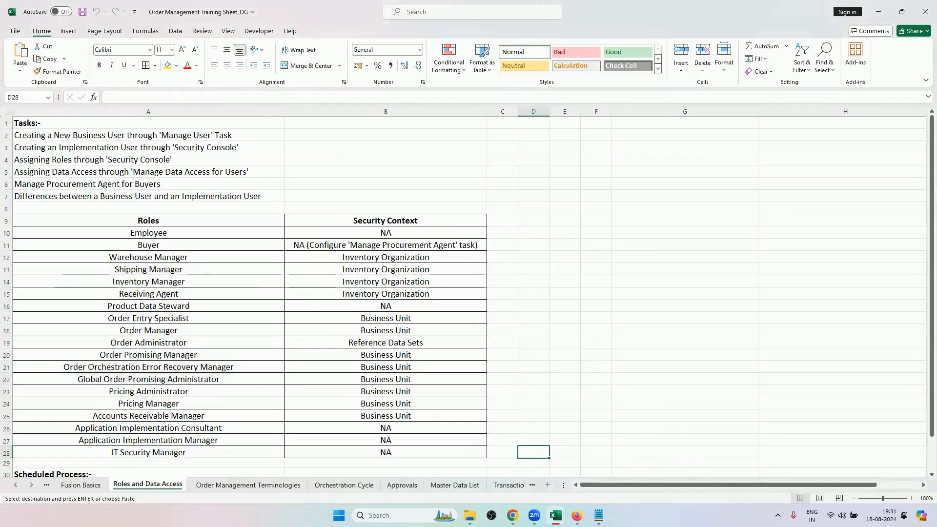
mouse_move(556, 515)
left_click(580, 451)
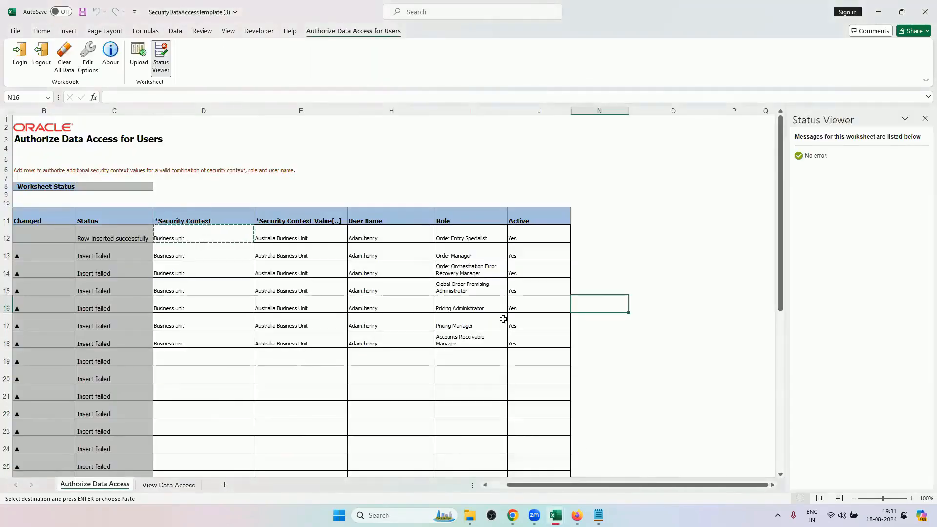
left_click(139, 55)
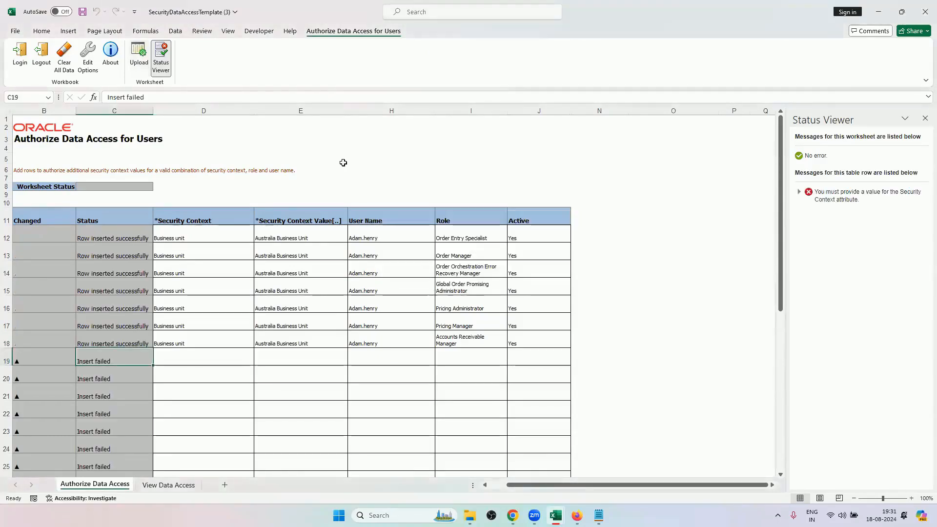
Review the upload status of rows 12 to 18 in the template, and switch to Manage Data Access for Users in Chrome.
left_click_drag(119, 238, 112, 344)
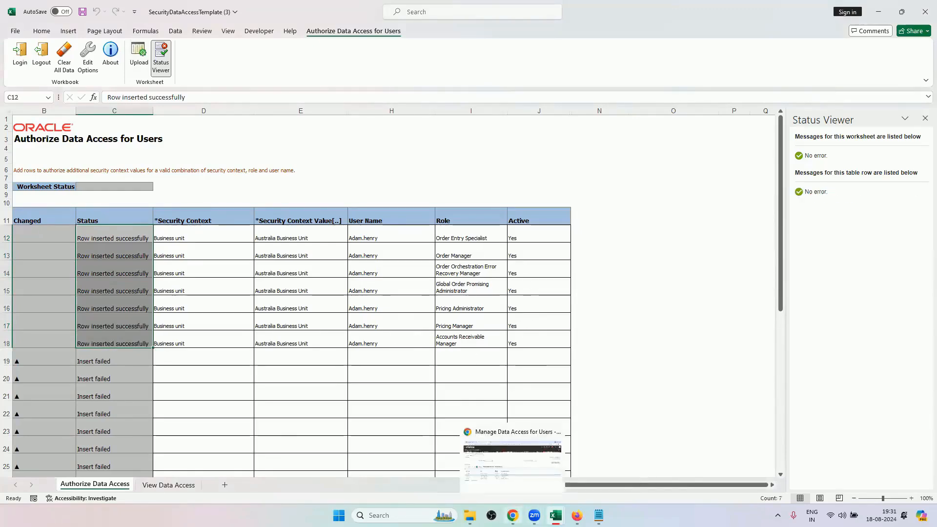
left_click(513, 515)
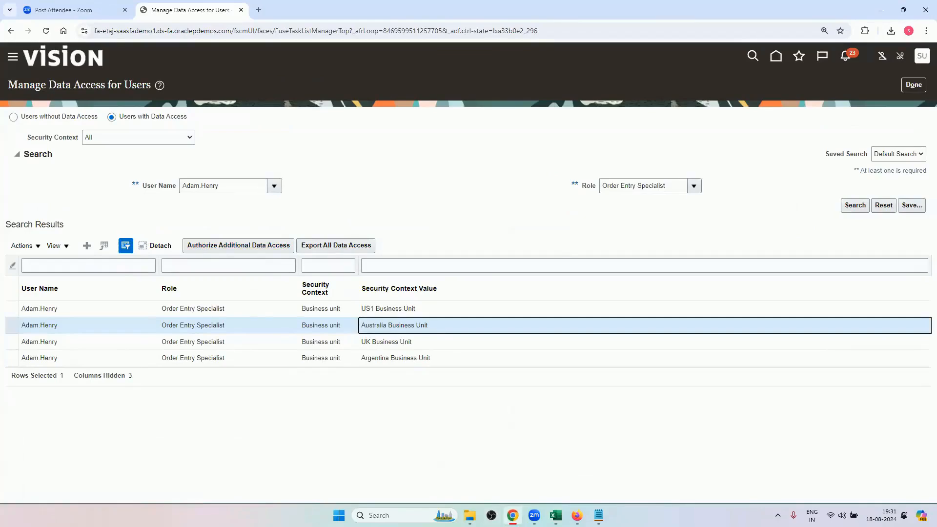
left_click(512, 515)
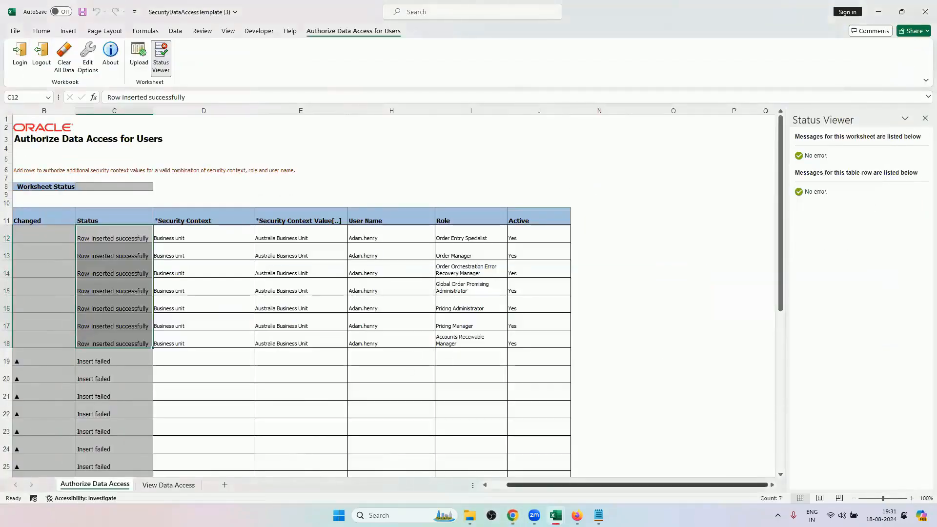
left_click(513, 515)
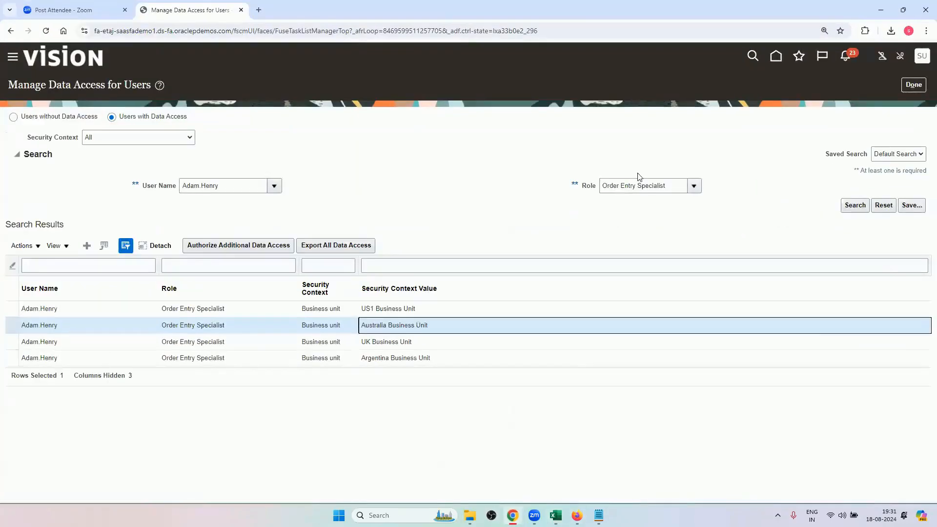
Search for the user's data access with Business unit as the security context and no role specified.
triple_click(637, 189)
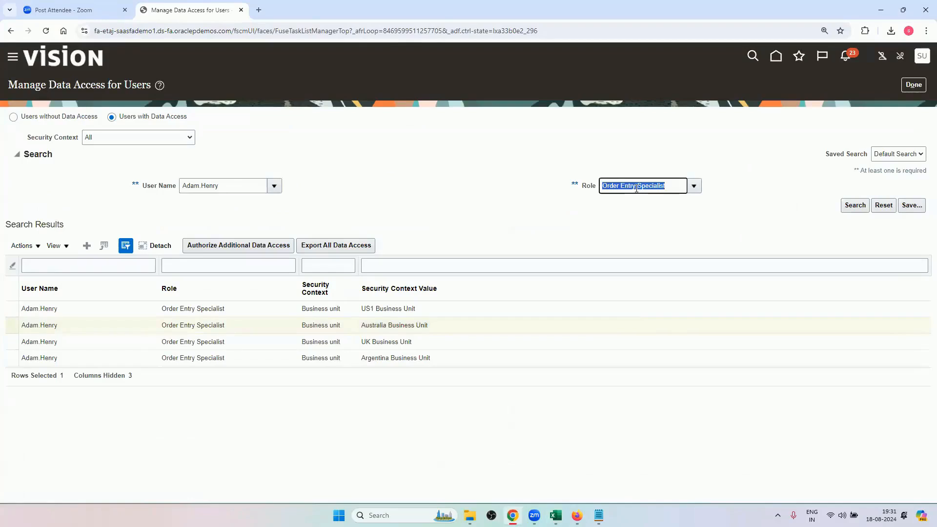
key("BackSpace")
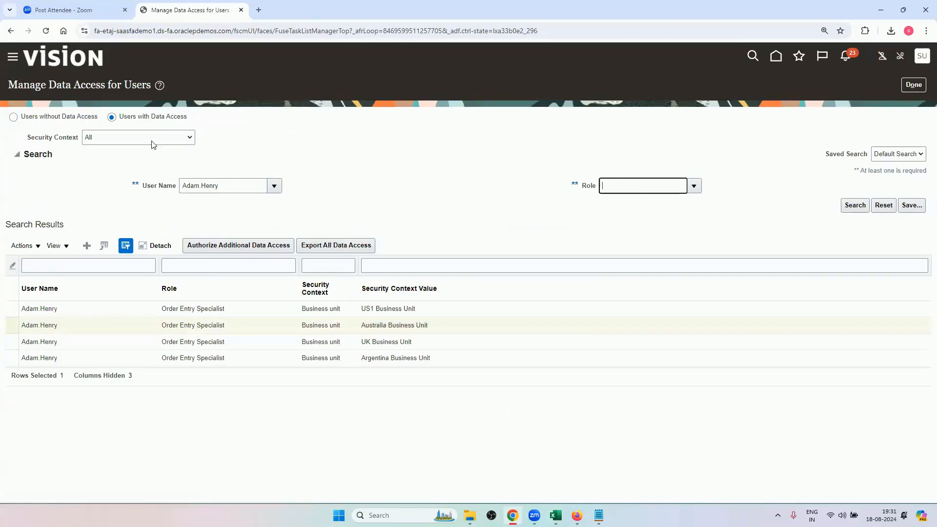
left_click(152, 144)
left_click(136, 193)
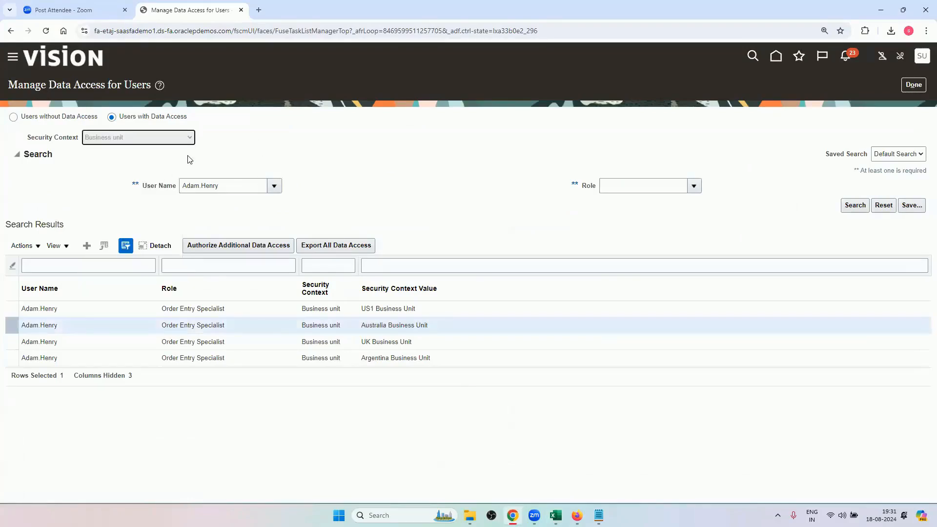
left_click(208, 185)
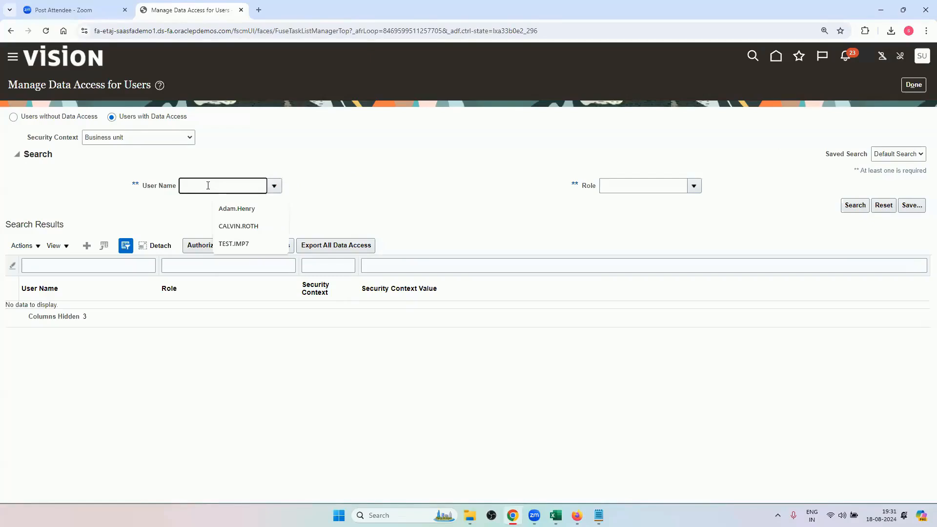
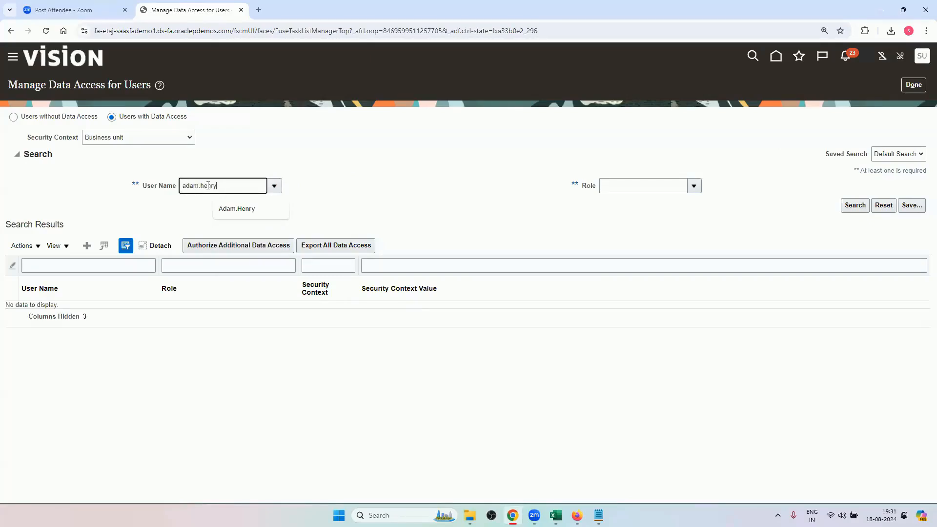
key("Tab")
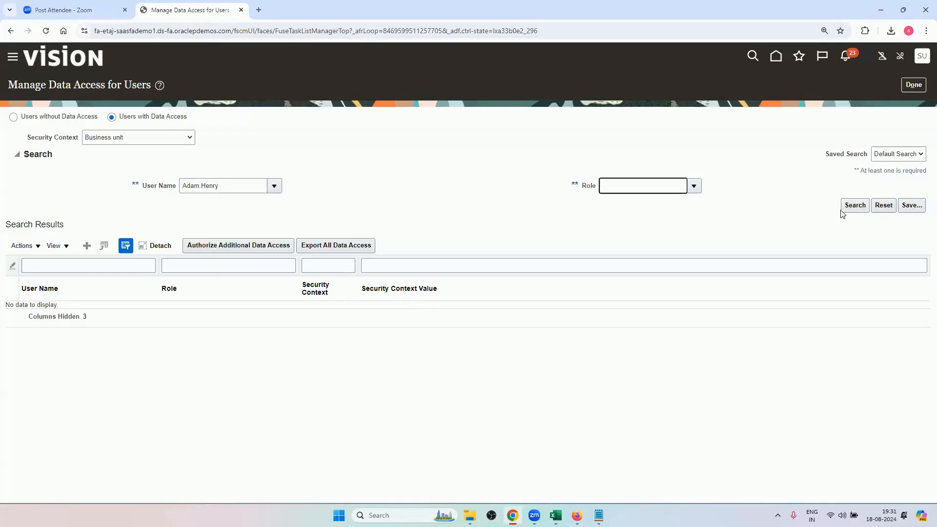
left_click(849, 206)
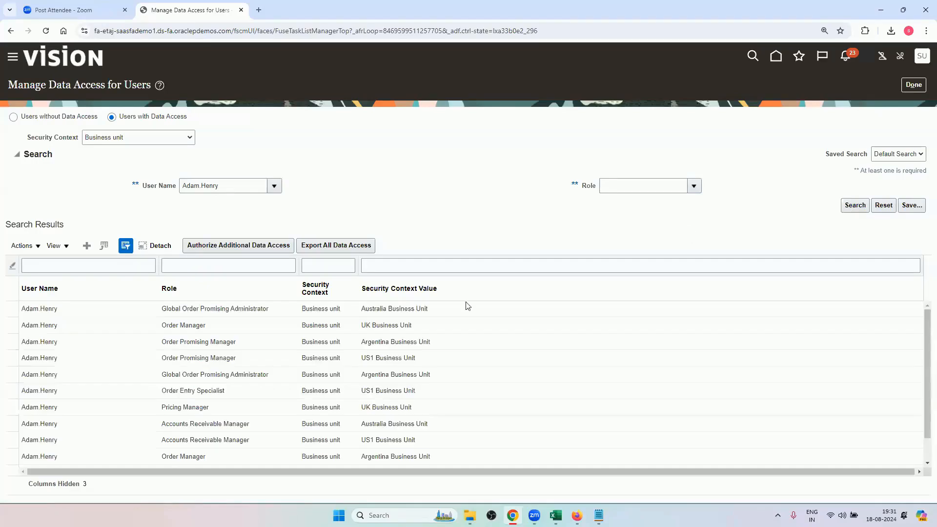
Examine the search results for the roles authorized for Australia Business Unit.
left_click(245, 309)
left_click(375, 309)
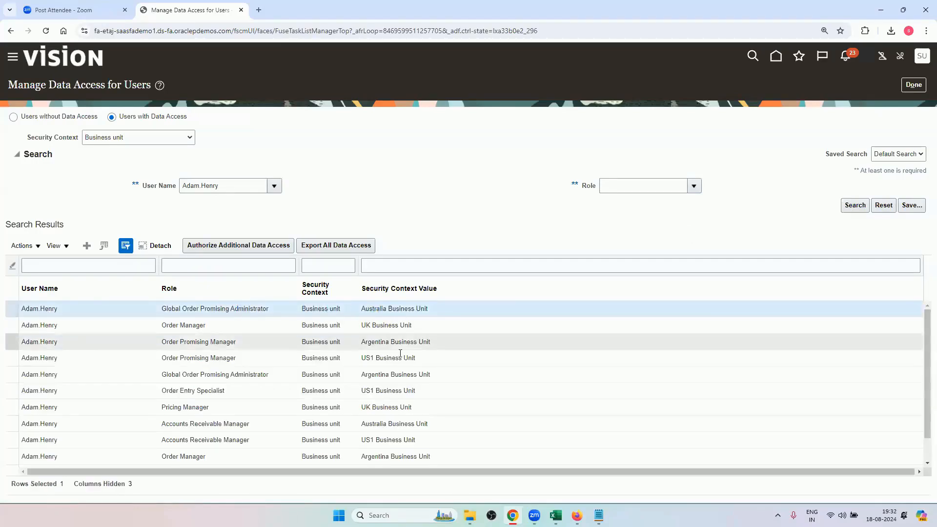
left_click(233, 427)
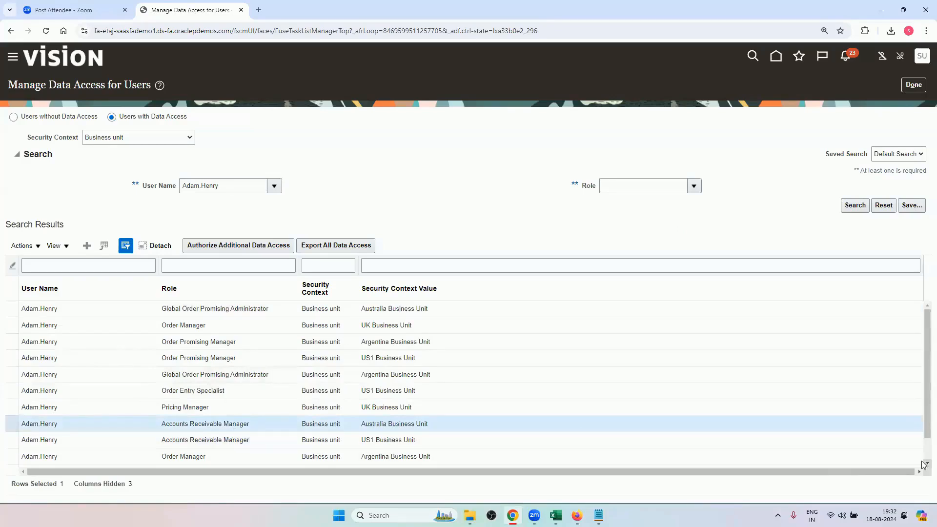
scroll(902, 455, "down", 1)
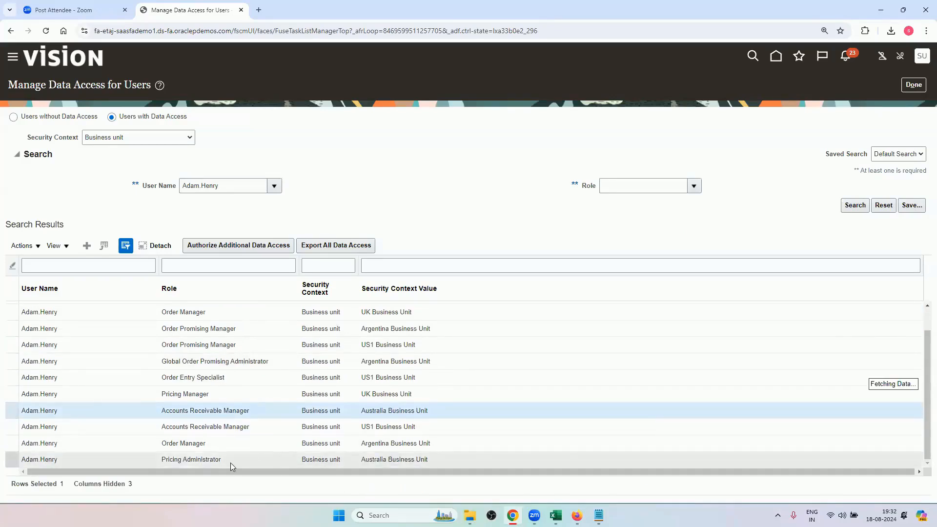
scroll(230, 463, "down", 1)
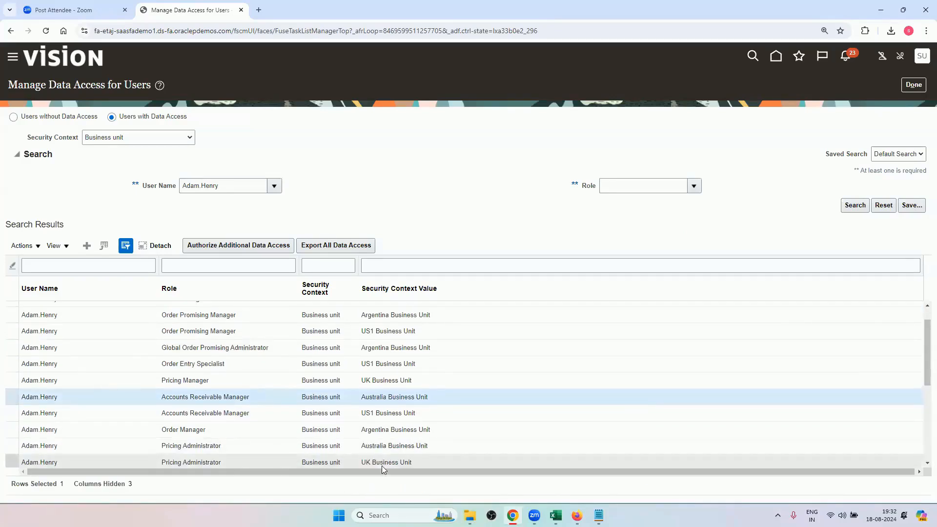
left_click(414, 446)
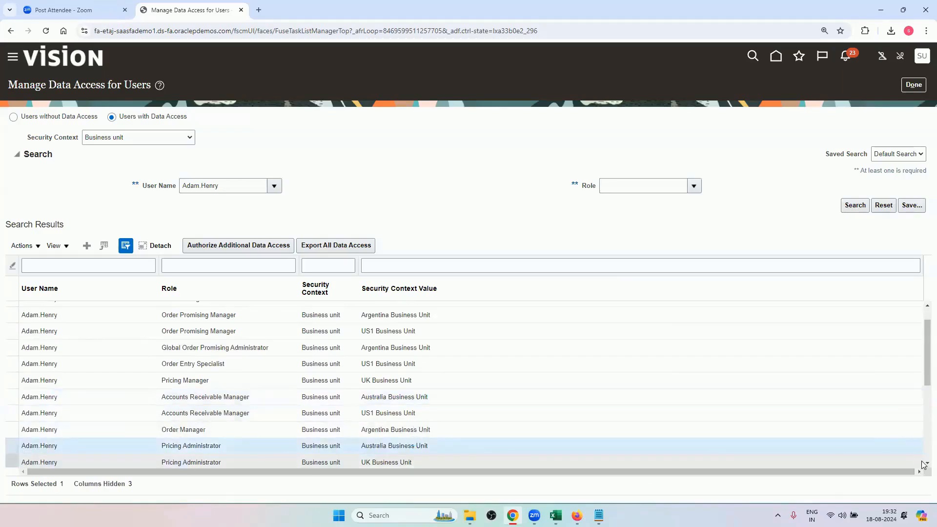
scroll(921, 461, "down", 4)
scroll(921, 464, "down", 4)
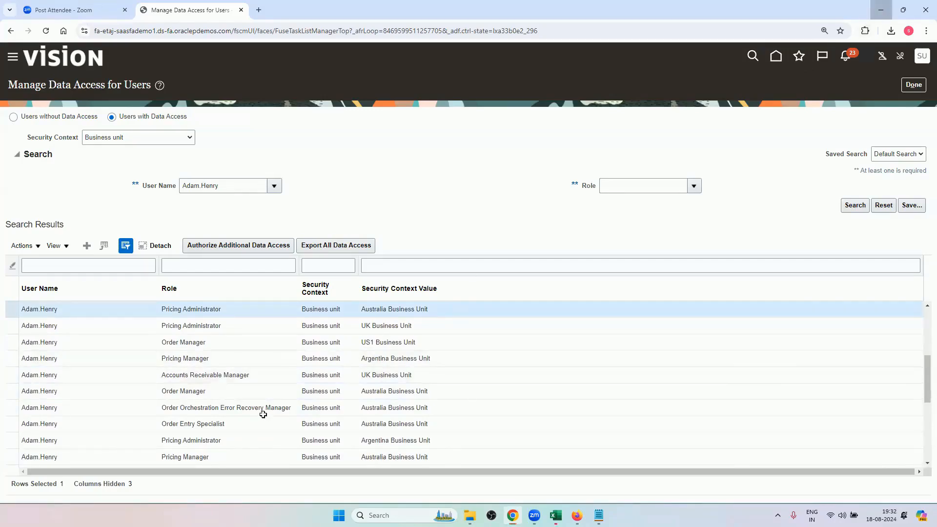
Switch to the Order Management Training Sheet_OG workbook in Excel and review the business user creation and role assignment tasks in A2 and A4.
left_click(881, 10)
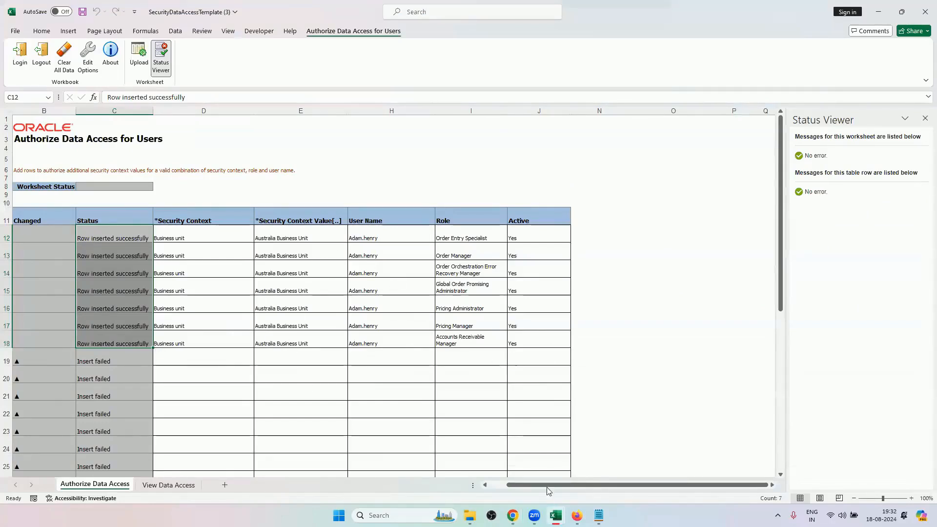
mouse_move(555, 515)
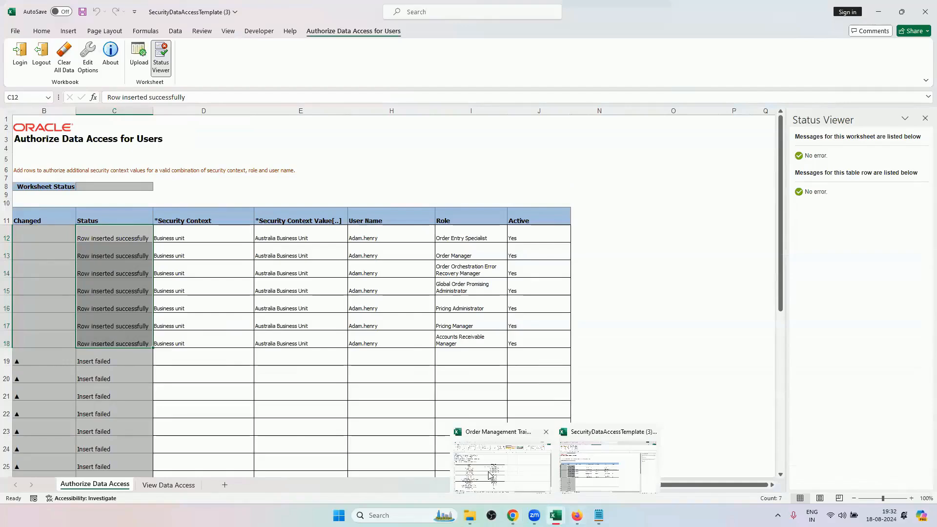
left_click(415, 310)
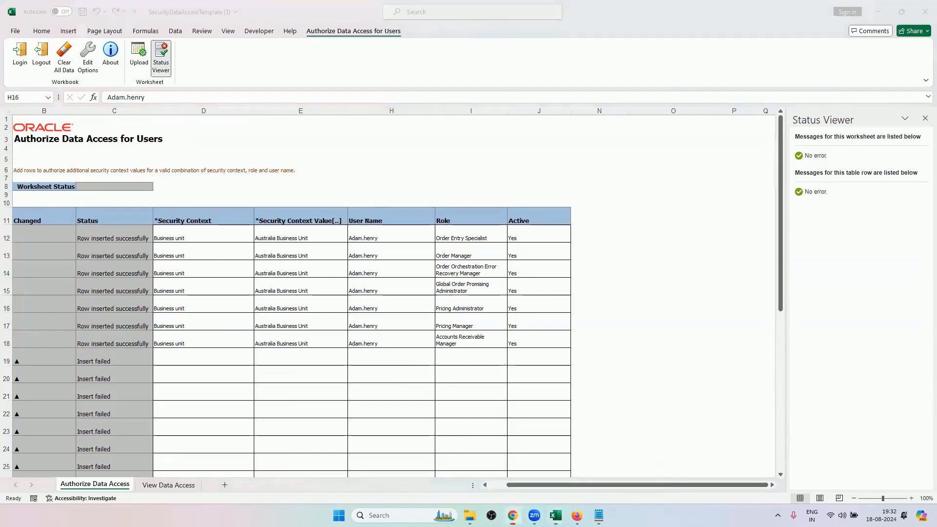
left_click(512, 515)
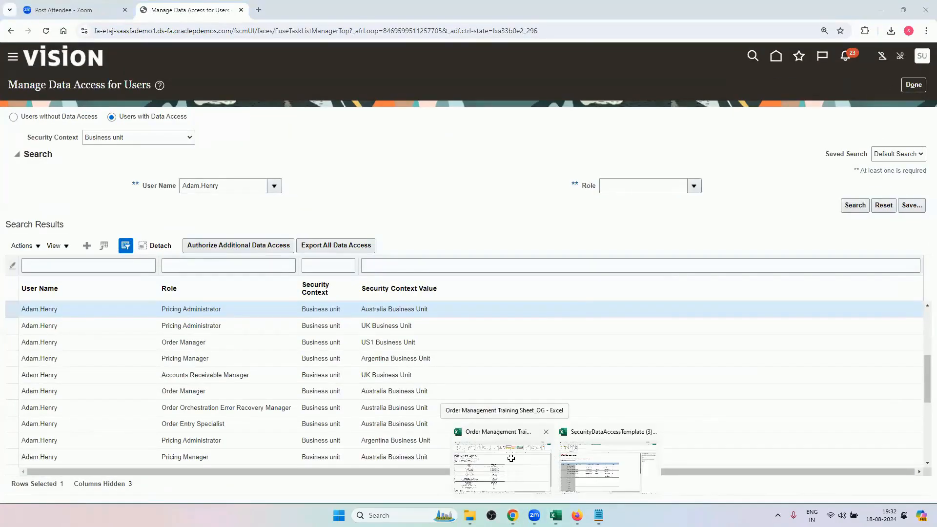
left_click(510, 459)
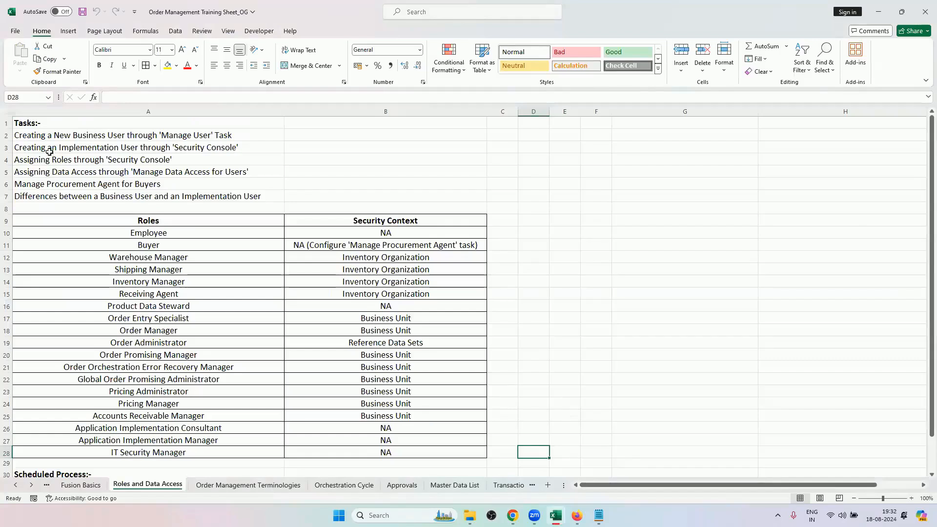
left_click(175, 131)
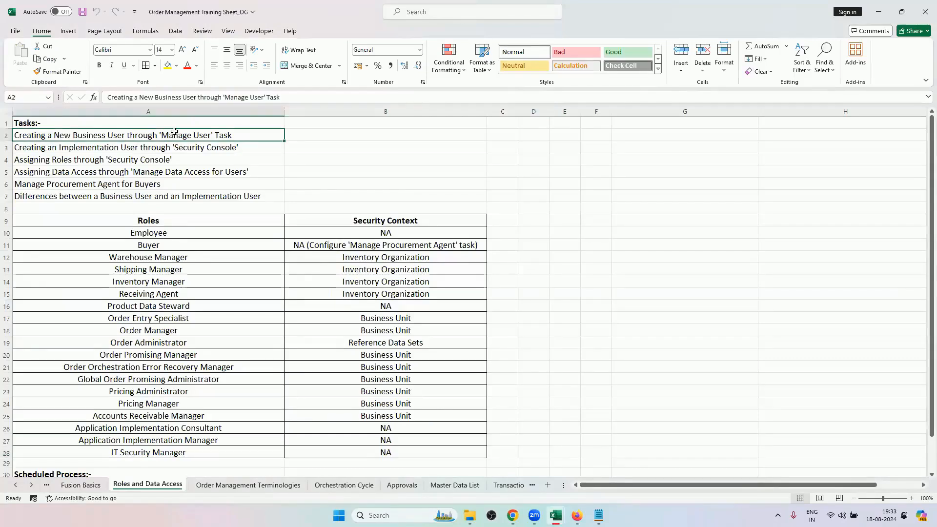
left_click(62, 160)
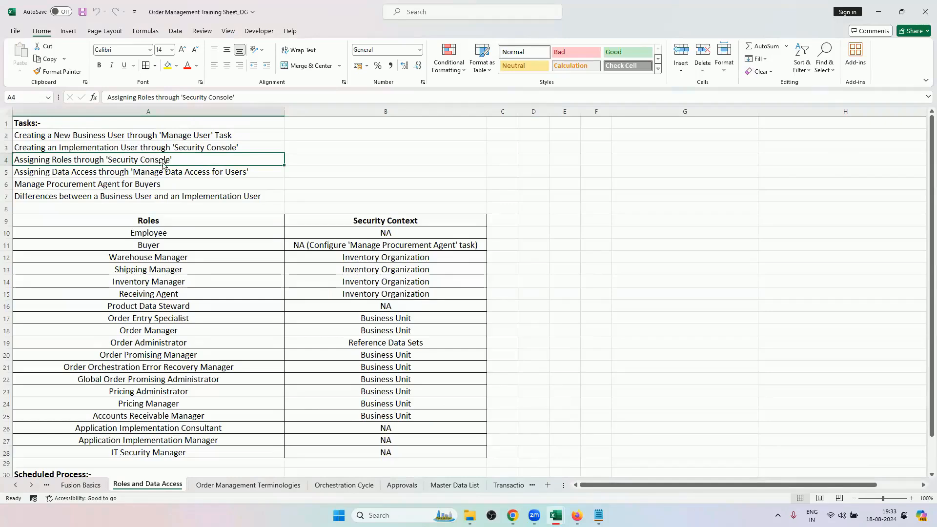
Switch to Chrome, open the Security Console's user accounts, and search for the user by user name.
left_click(512, 516)
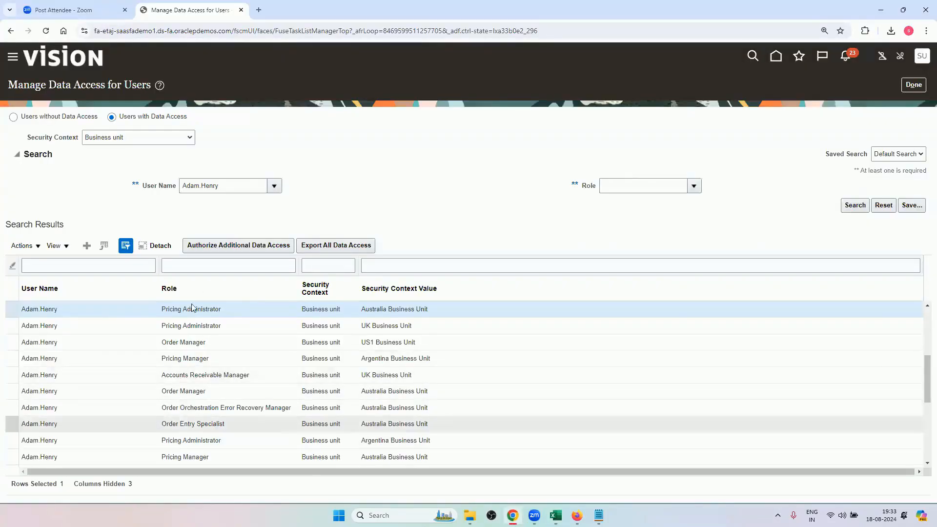
left_click(13, 58)
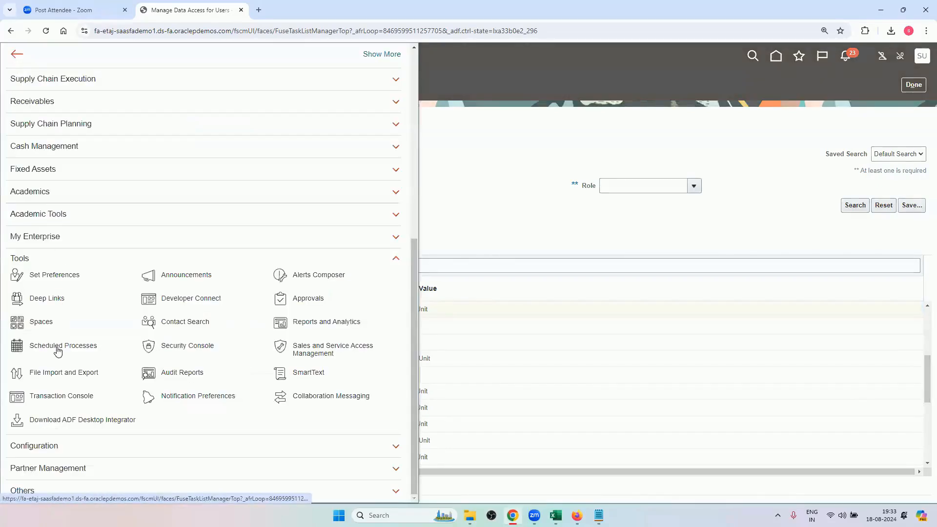
left_click(180, 350)
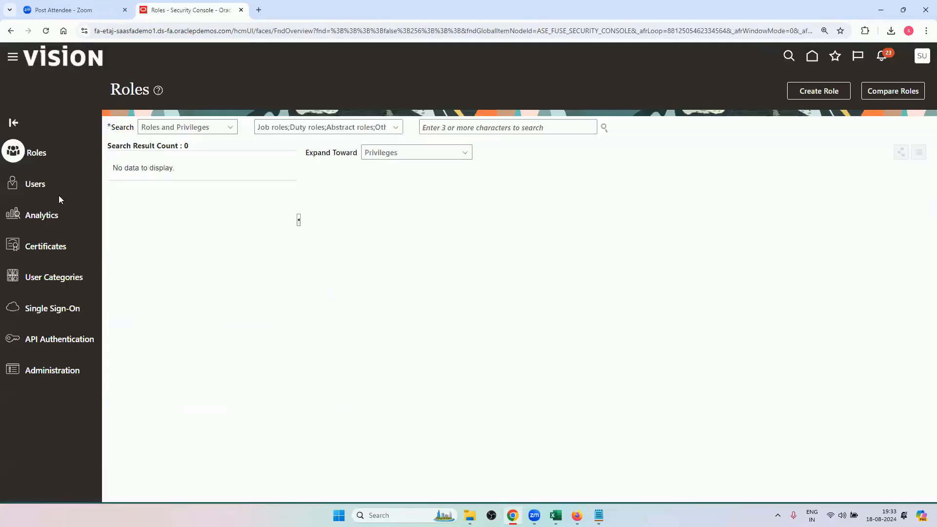
left_click(39, 184)
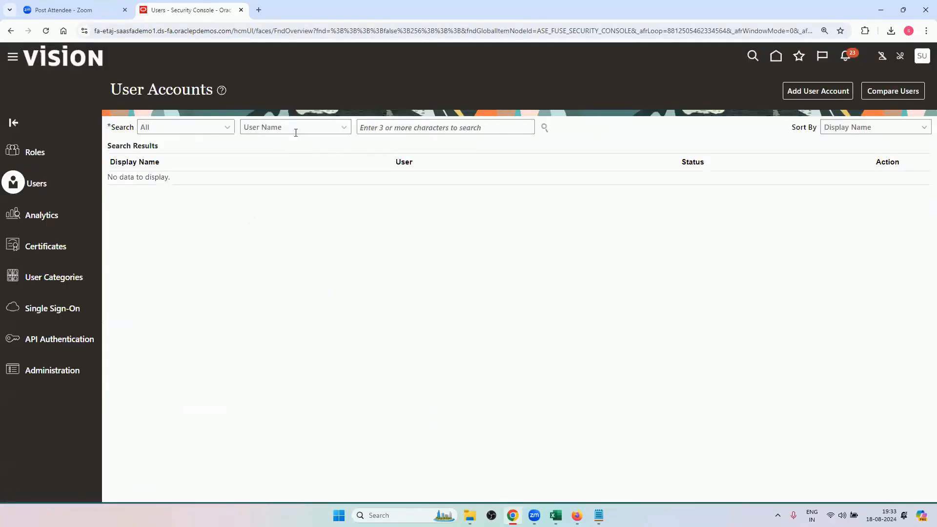
left_click(409, 126)
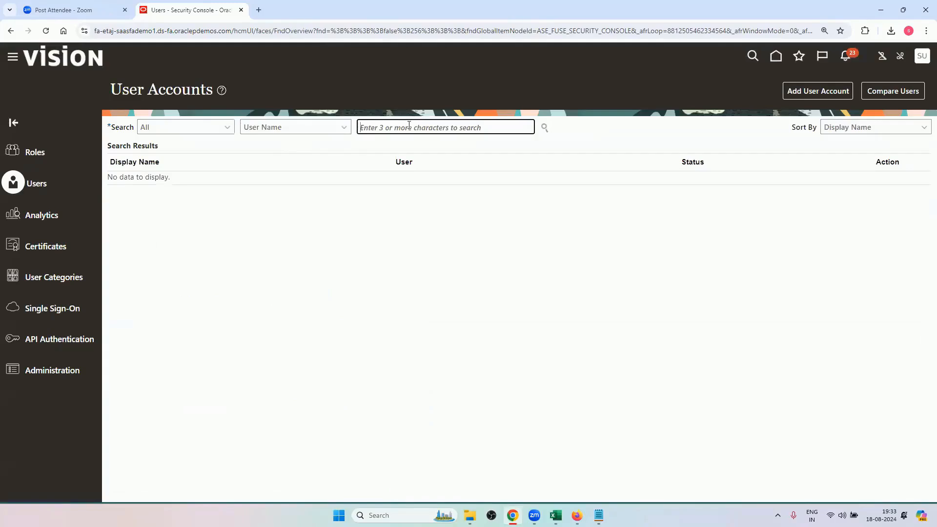
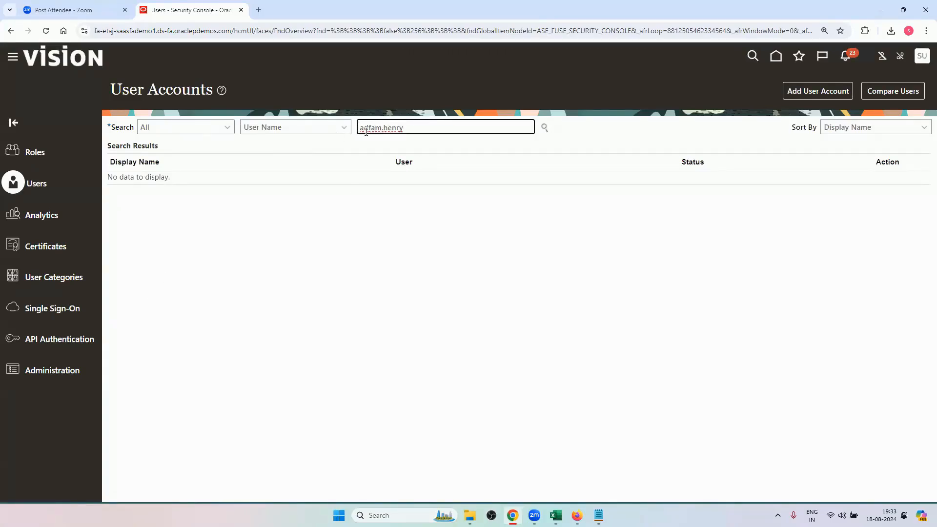
key("Return")
Open the found user's account details, examine the assigned roles, and close the details.
left_click(112, 192)
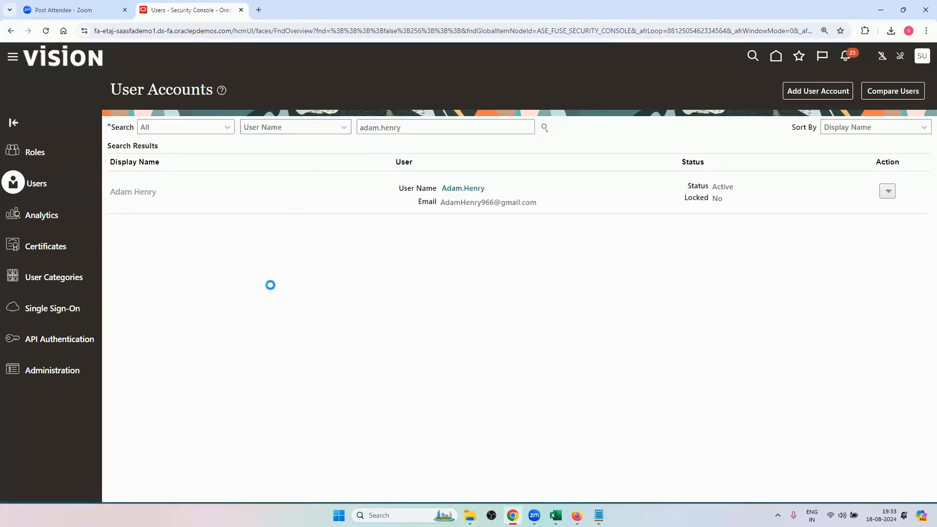
scroll(285, 363, "down", 1)
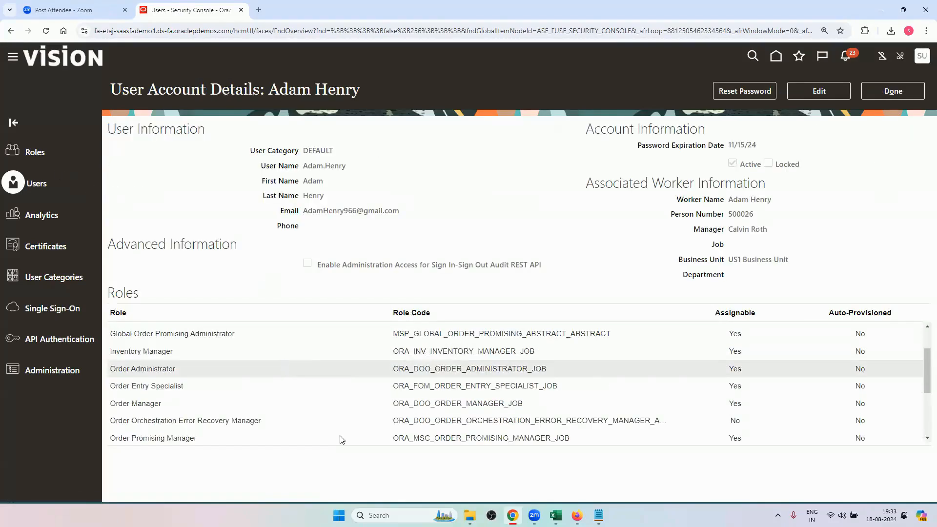
scroll(381, 383, "down", 3)
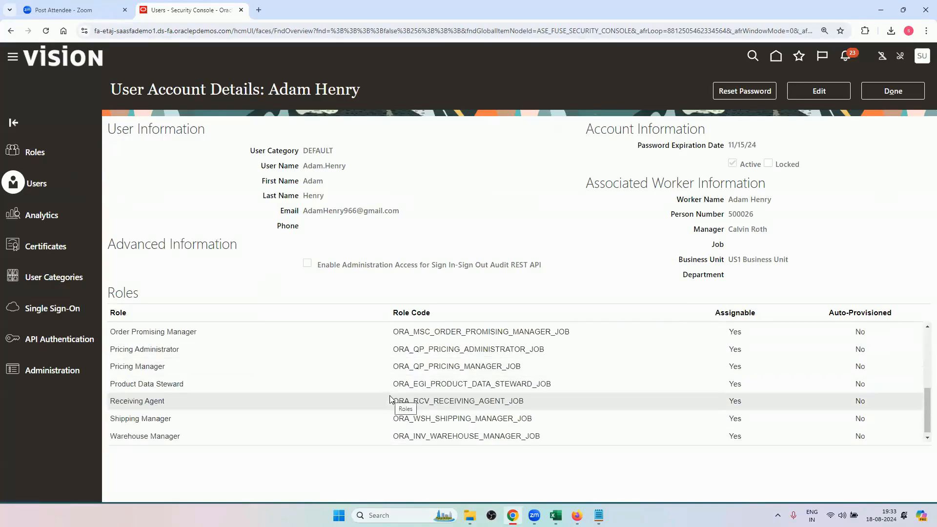
scroll(391, 386, "up", 4)
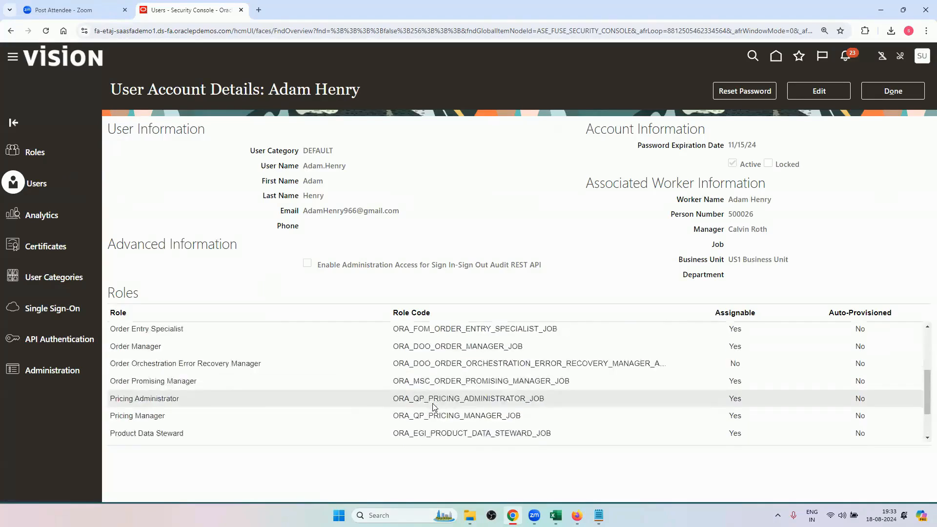
left_click(906, 92)
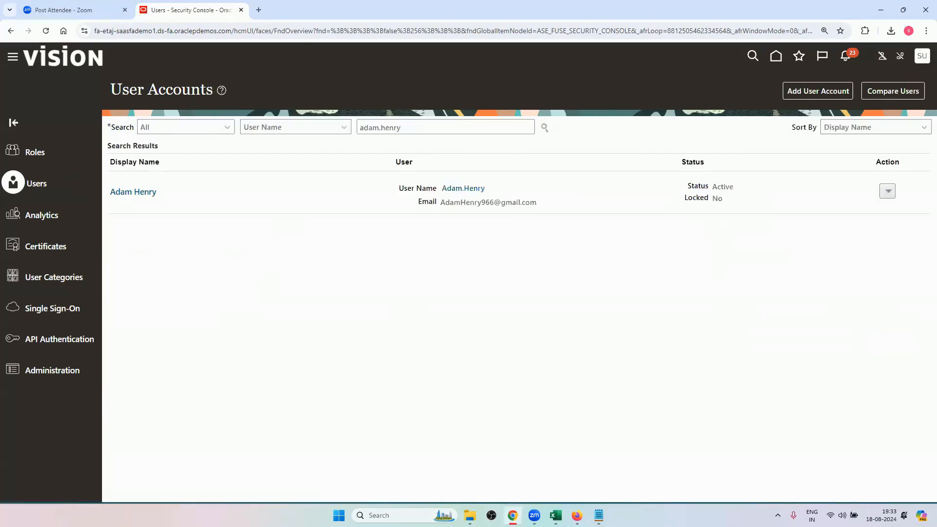
Switch to Excel, review the data access task in row 5 and the roles table, and bring up the SecurityDataAccessTemplate (3) workbook.
key("alt+Tab")
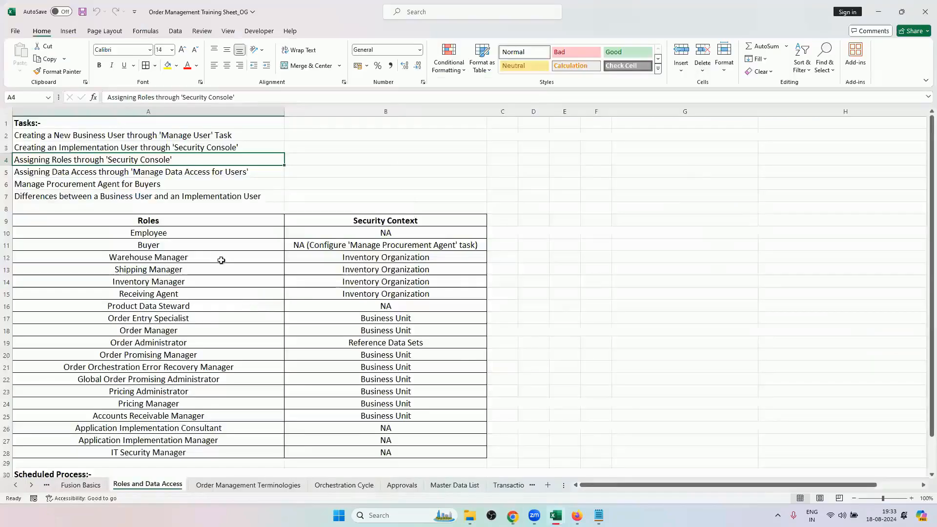
left_click(7, 172)
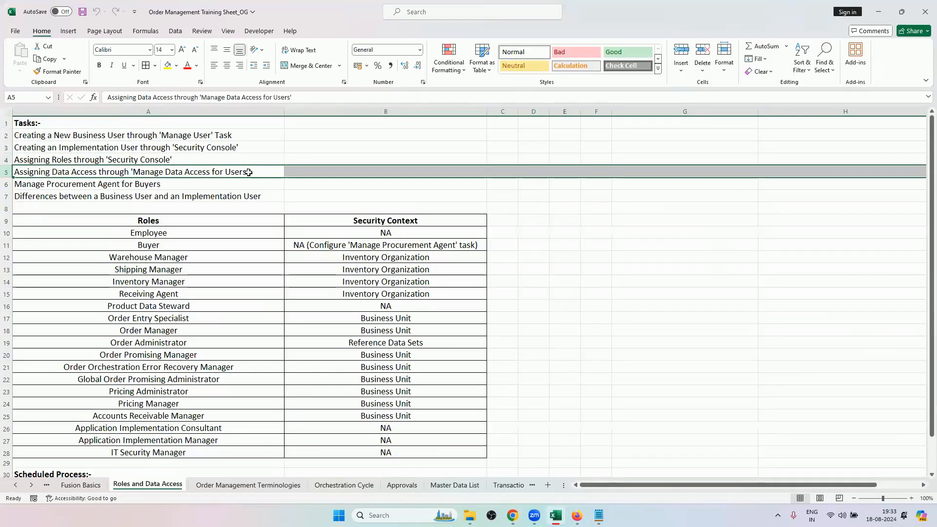
scroll(312, 291, "down", 1)
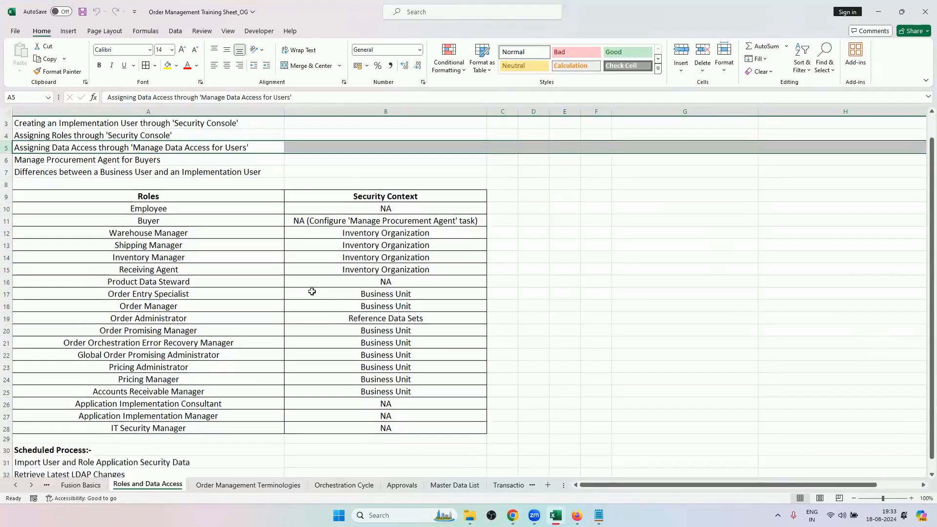
scroll(312, 291, "down", 1)
scroll(219, 370, "up", 2)
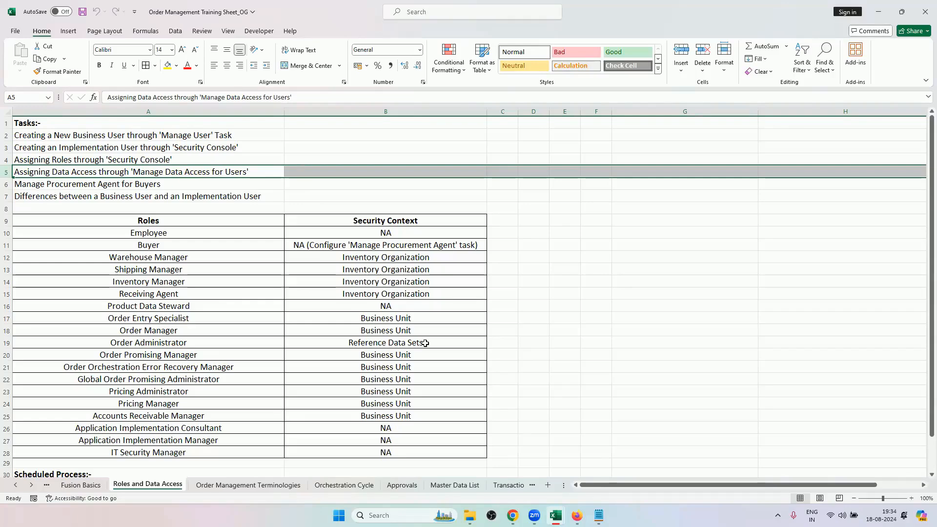
mouse_move(565, 509)
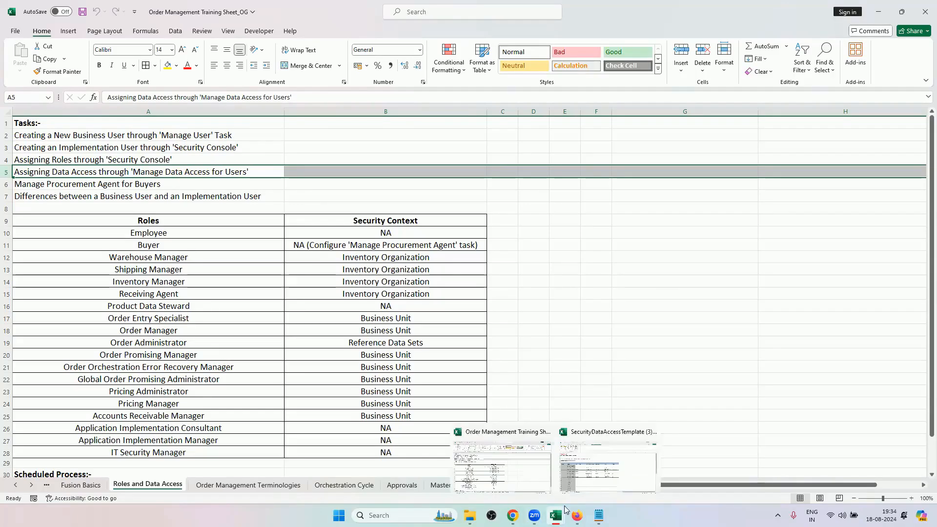
left_click(582, 482)
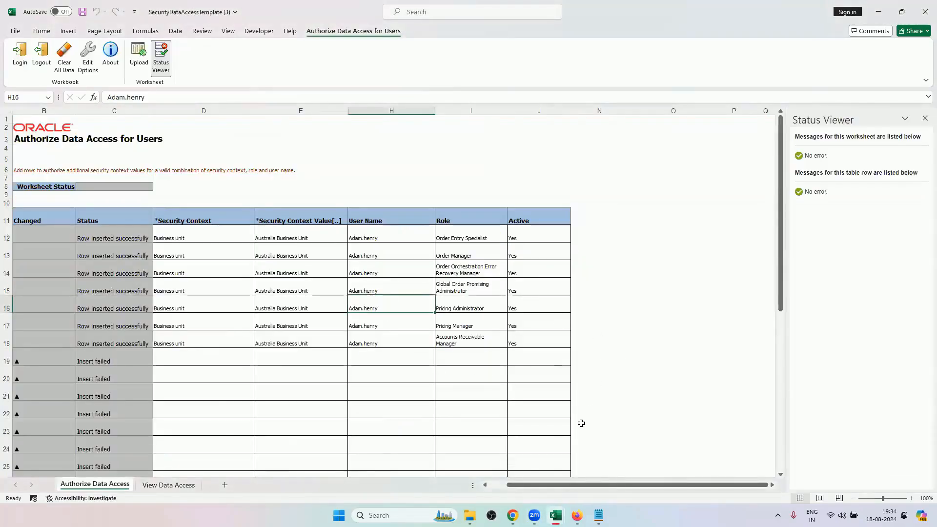
Switch to Chrome and go from the Security Console to Setup and Maintenance.
mouse_move(512, 516)
left_click(513, 466)
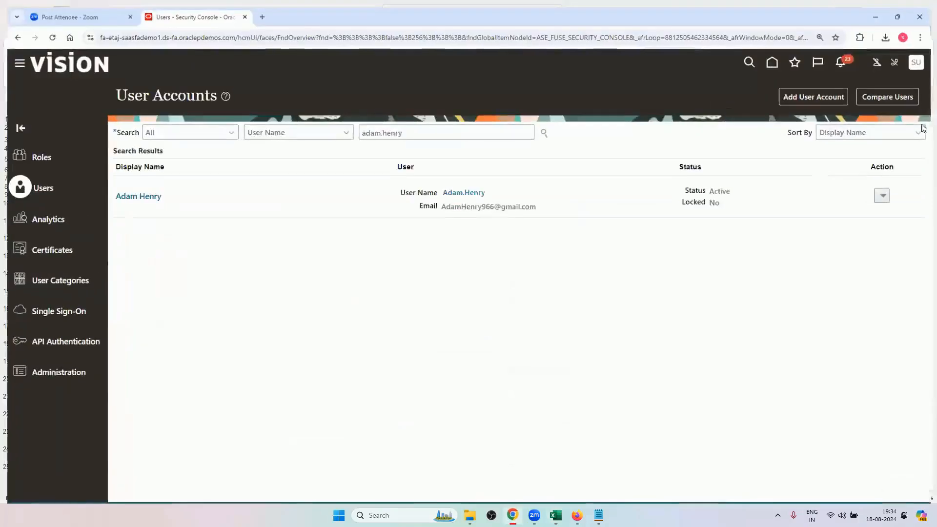
left_click(921, 56)
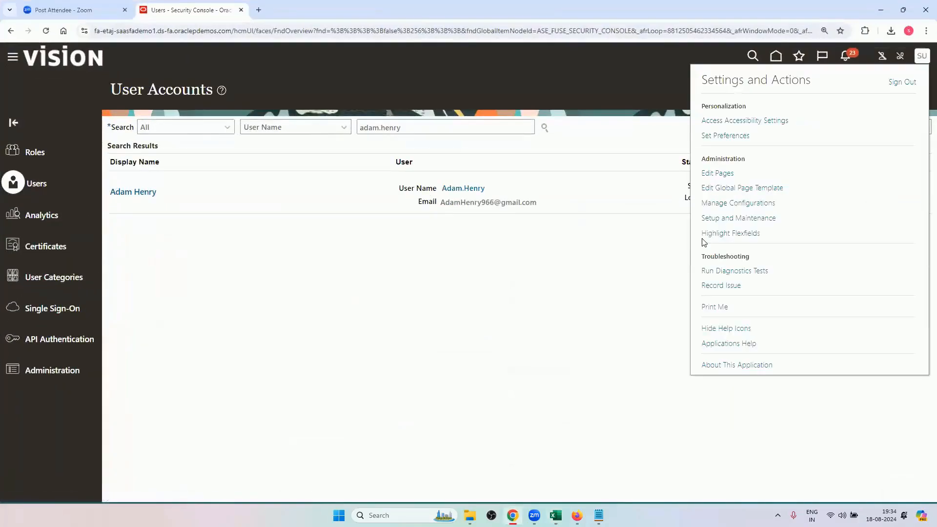
left_click(737, 218)
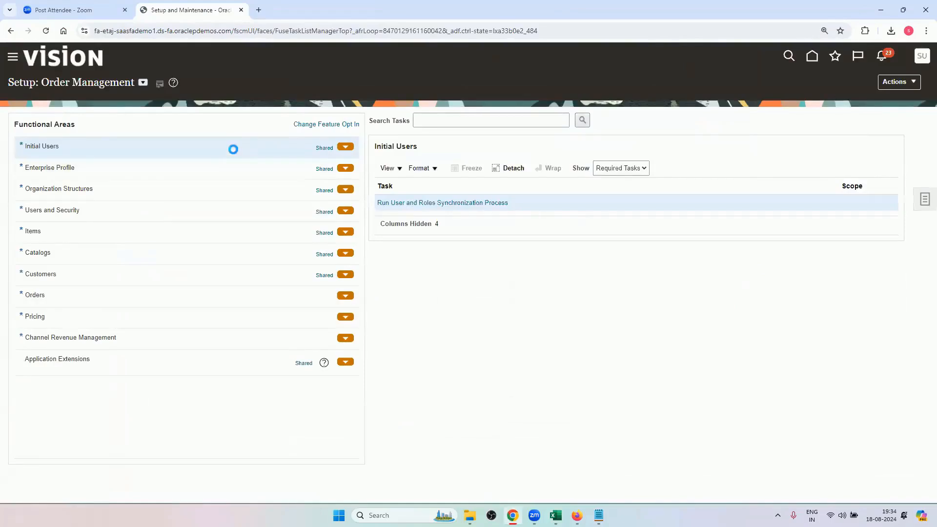
Show all tasks for the Users and Security functional area and open Manage Data Access for Users.
left_click(127, 215)
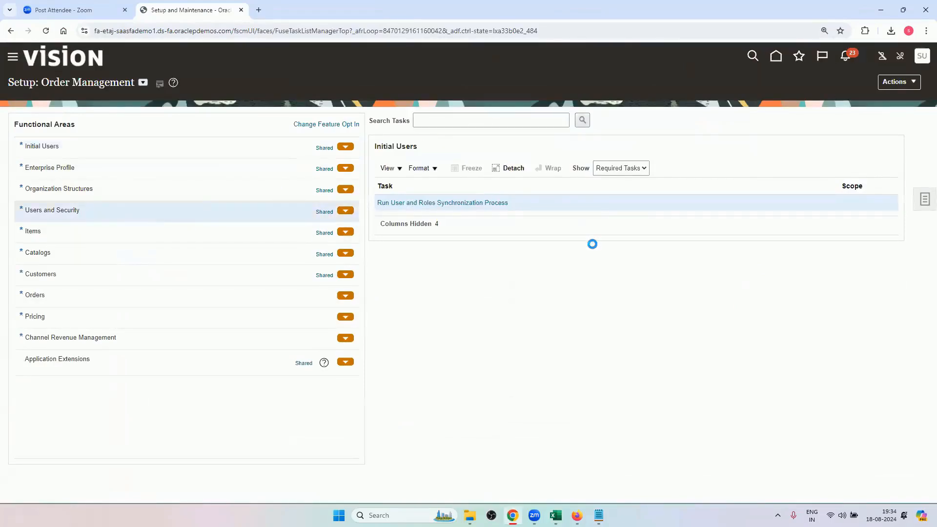
left_click(609, 169)
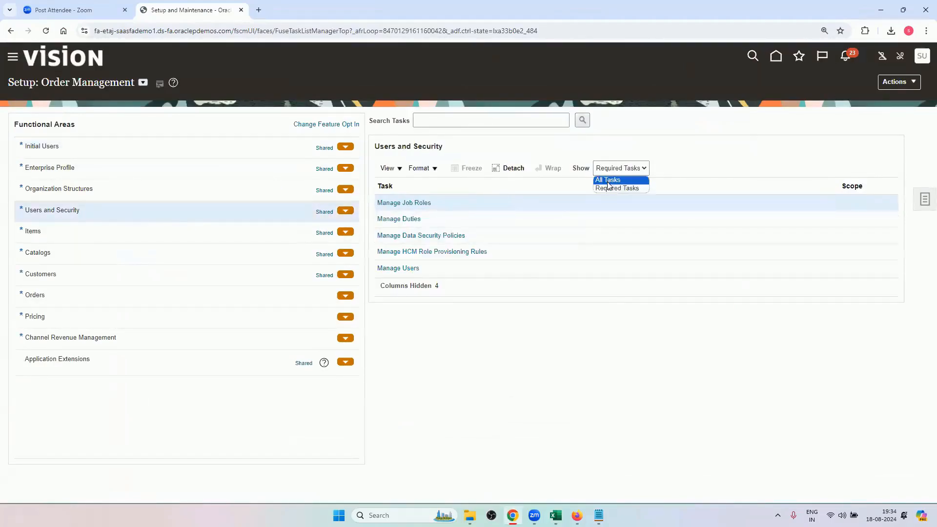
left_click(608, 180)
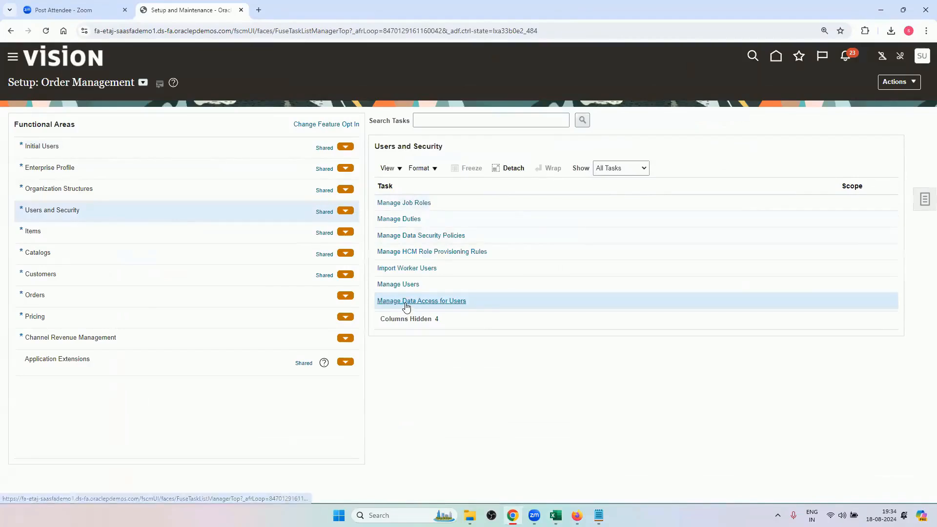
left_click(405, 301)
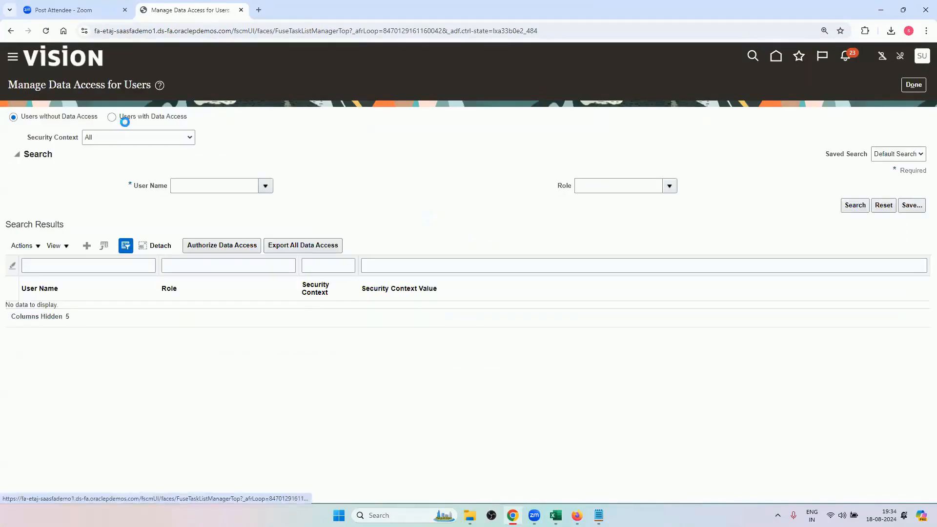
Look through the navigator's Tools section for Download ADF Desktop Integrator and close the navigator.
left_click(13, 57)
scroll(85, 349, "down", 5)
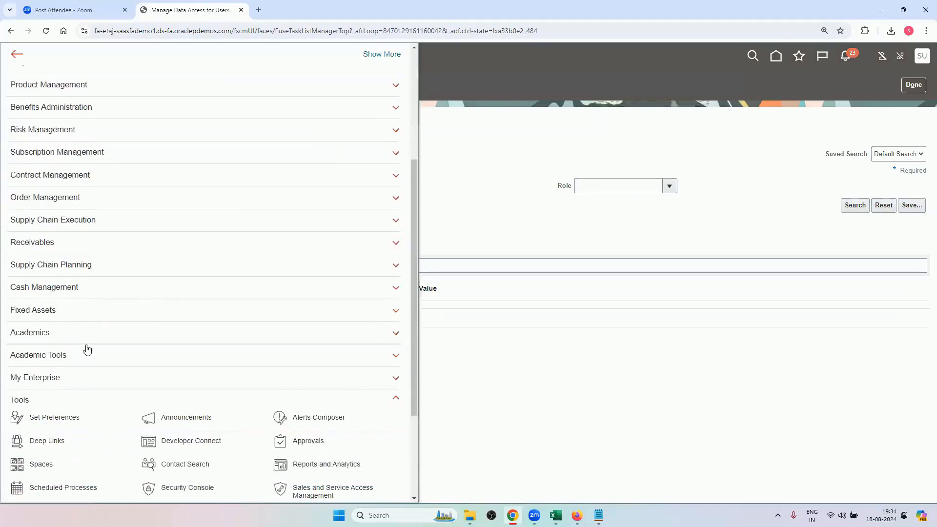
scroll(85, 351, "down", 2)
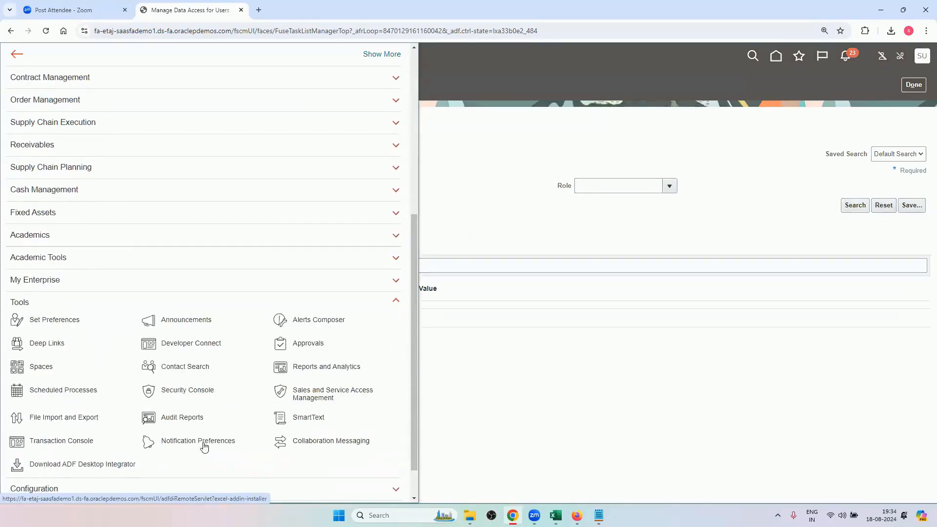
left_click(554, 447)
Review the SecurityDataAccessTemplate (3) workbook in Excel, check the Authorize Data Access option in Chrome, and return to the workbook.
mouse_move(556, 515)
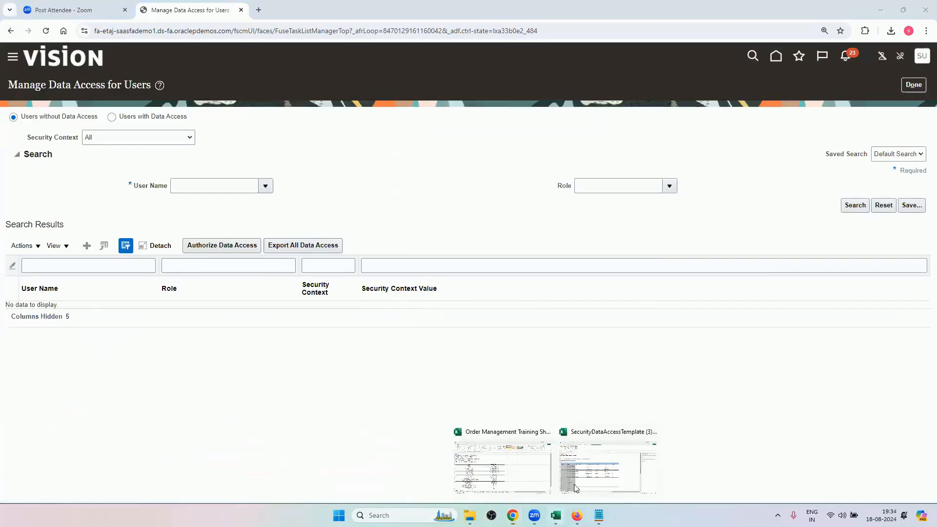
left_click(566, 417)
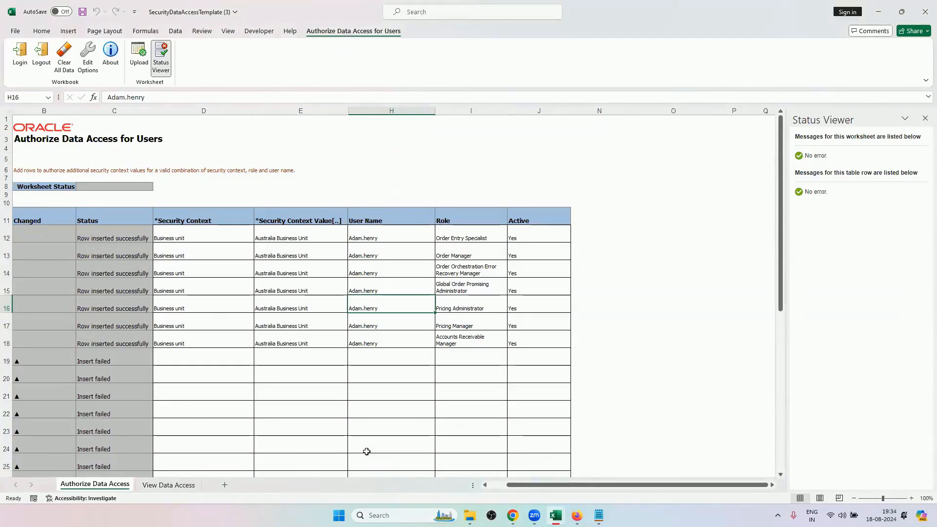
left_click(513, 516)
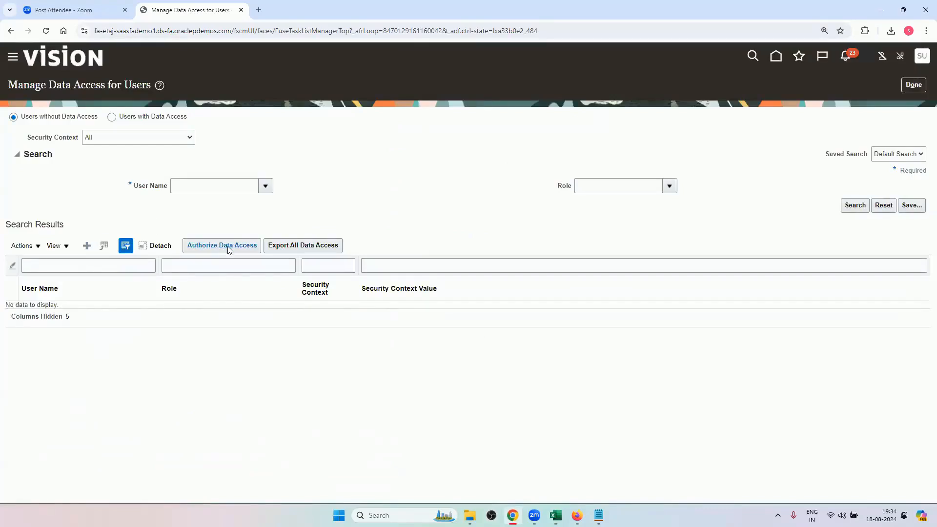
mouse_move(556, 515)
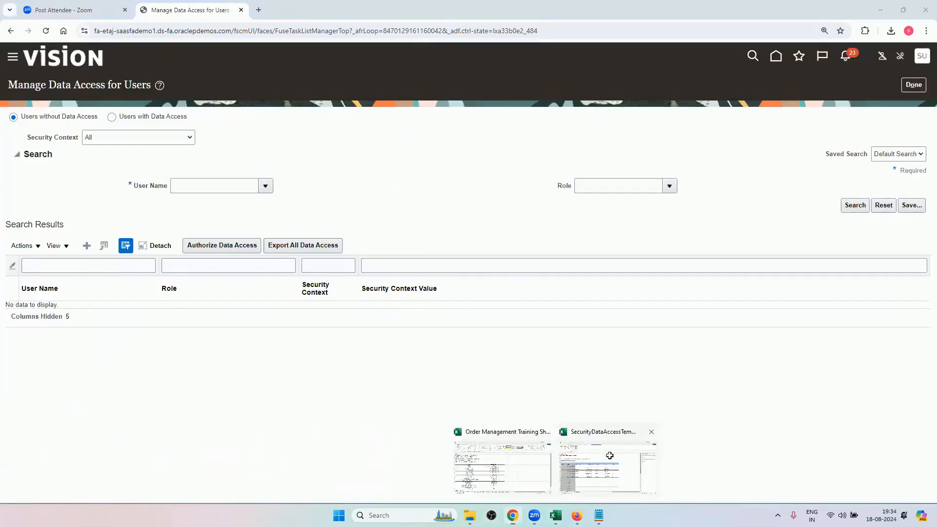
left_click(610, 455)
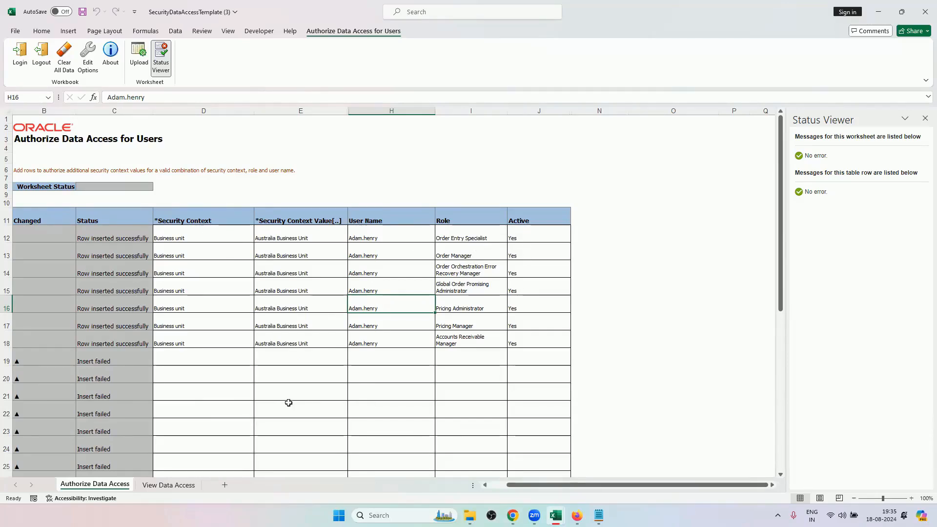
Copy the Australia Business Unit value from row 17 and preview pasting it as values into row 19.
right_click(291, 357)
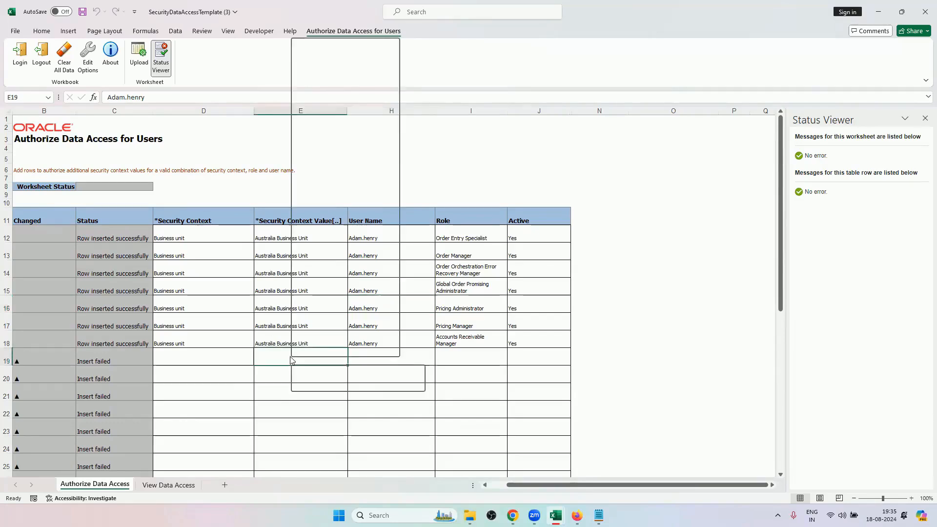
left_click(274, 320)
key("ctrl+c")
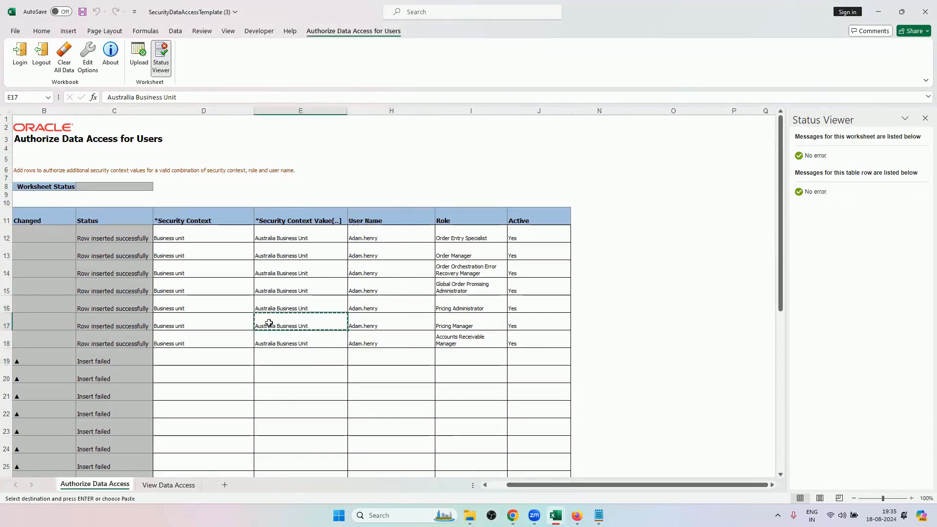
left_click(294, 359)
right_click(300, 359)
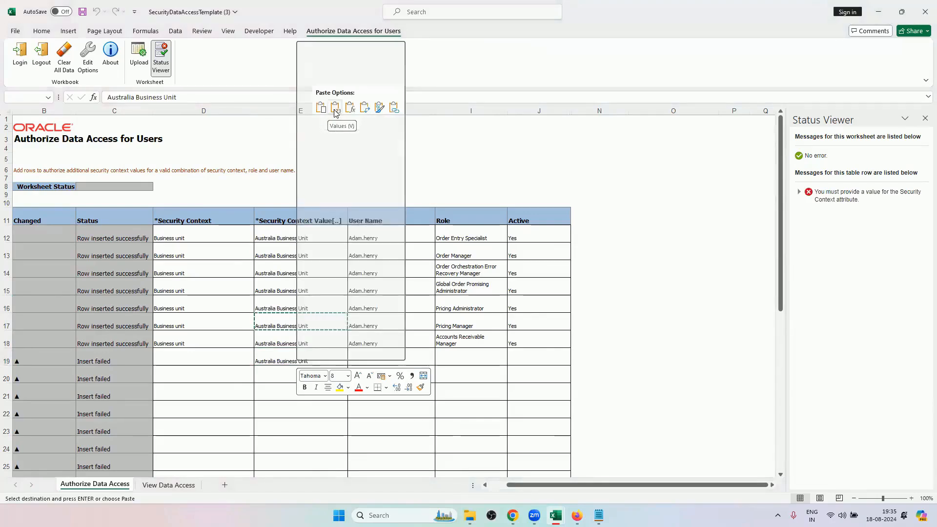
left_click(270, 367)
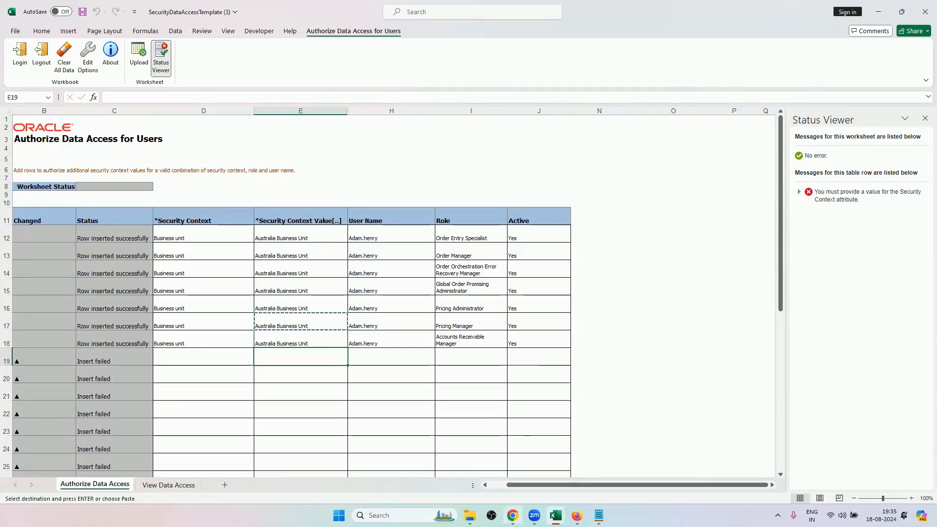
Check the Authorize Data Access option in Chrome, return to Excel and close the SecurityDataAccessTemplate (3) workbook without saving changes.
mouse_move(512, 515)
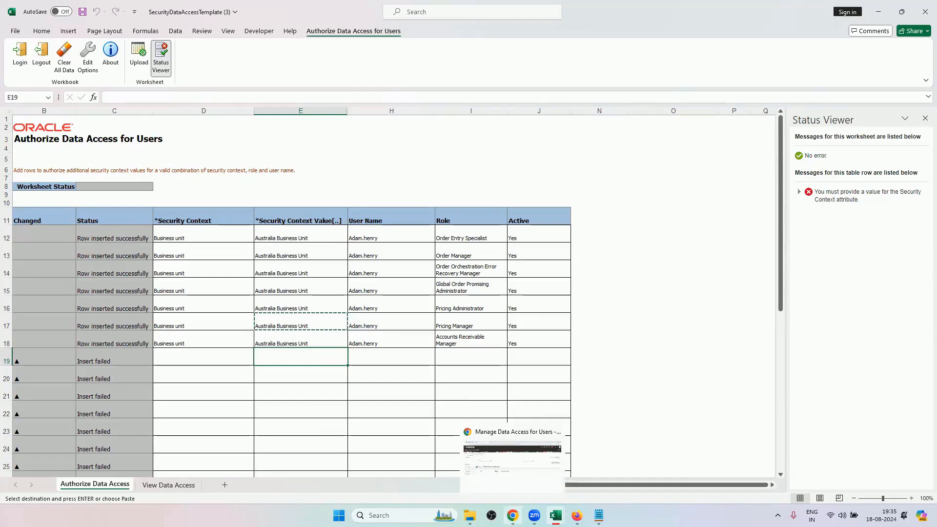
left_click(513, 515)
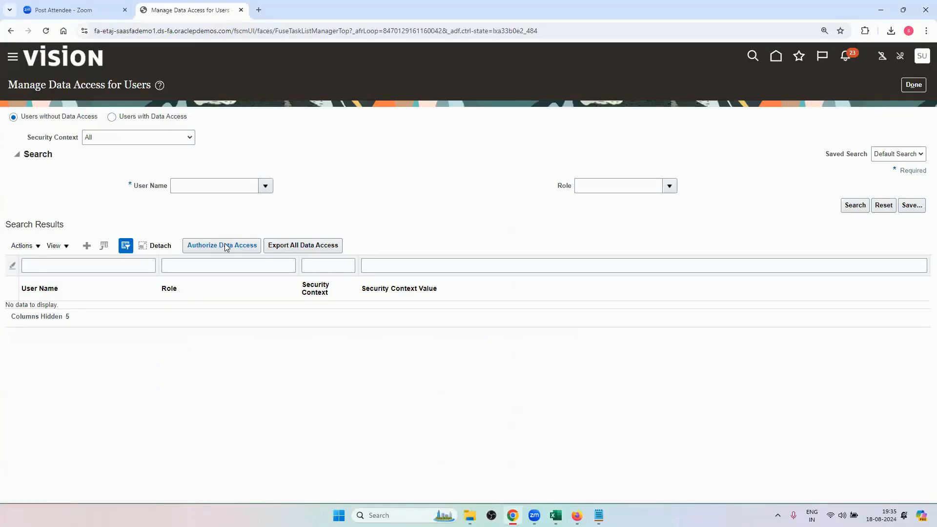
mouse_move(556, 515)
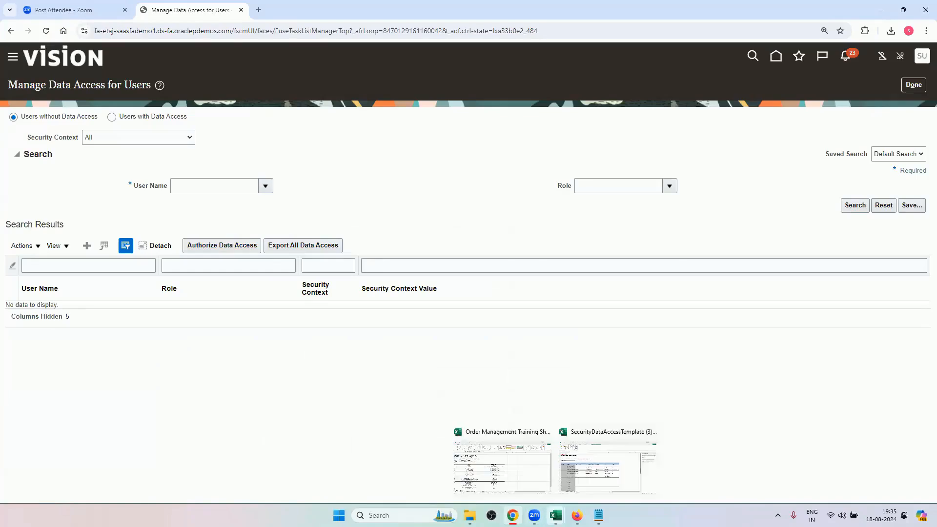
left_click(607, 447)
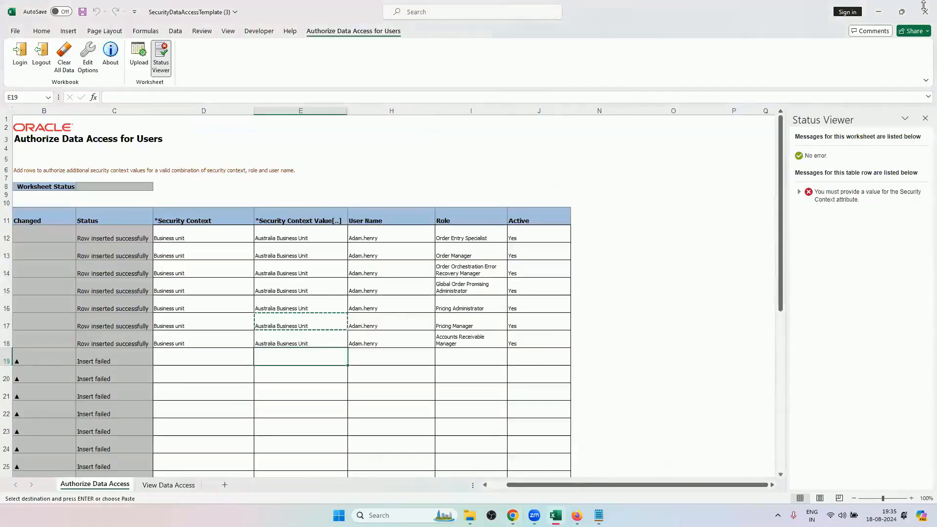
left_click(922, 4)
left_click(529, 276)
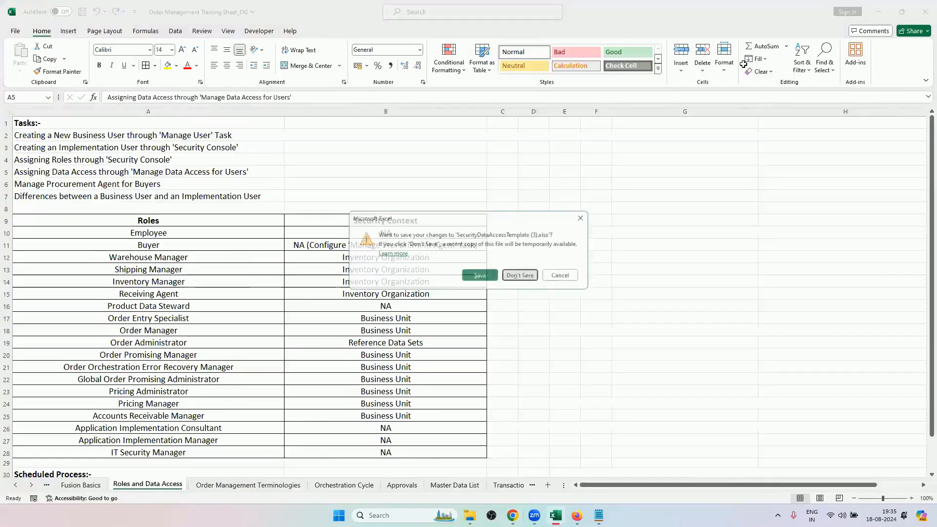
Switch to Chrome, download a fresh data access authorization template, and open it in Excel for editing.
key("alt+Tab")
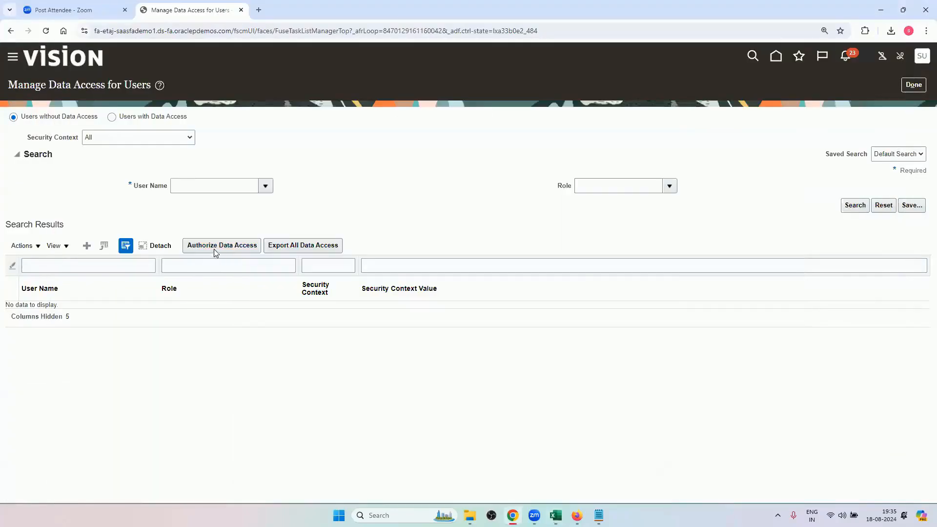
left_click(232, 247)
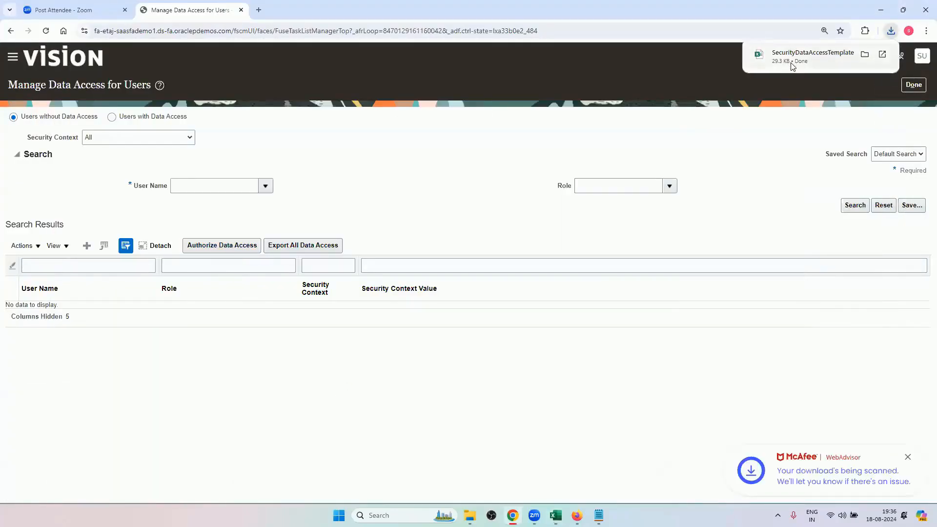
left_click(793, 65)
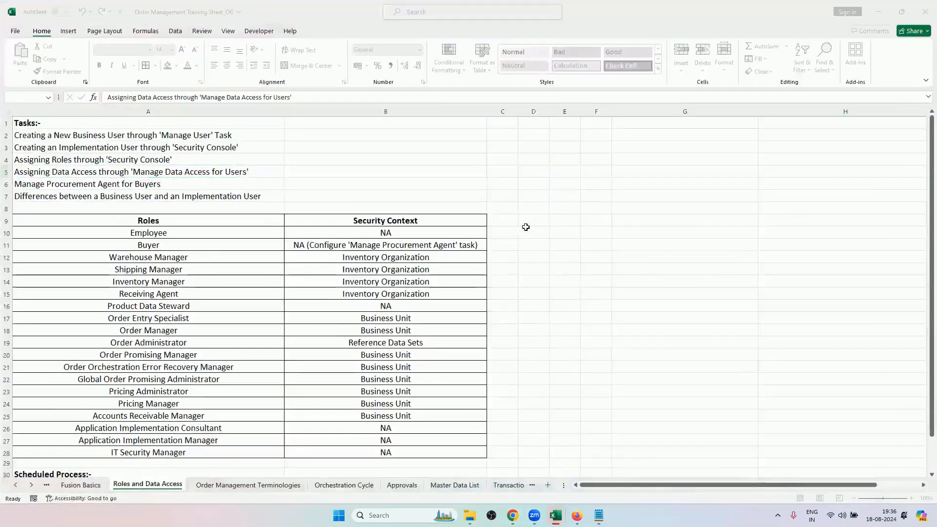
left_click(391, 48)
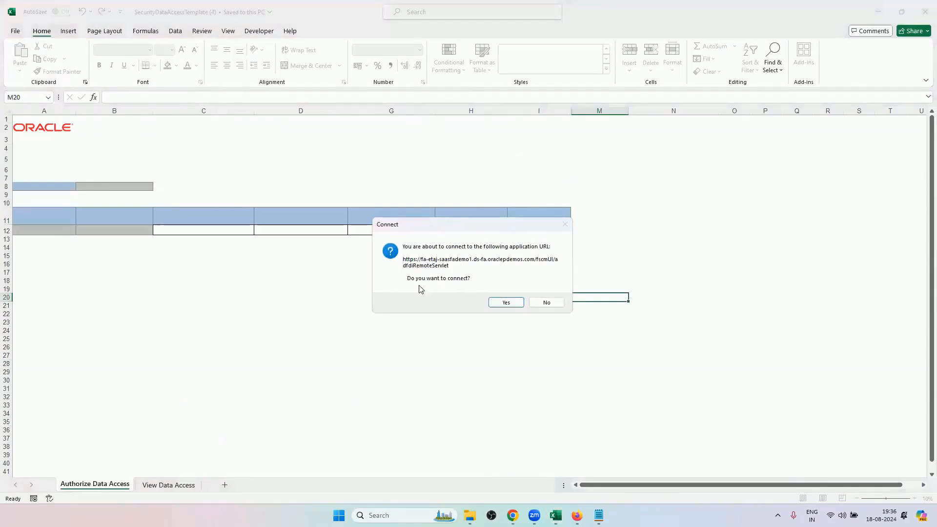
Connect the template to the application URL and sign in to Oracle Applications Cloud with the user ID and password.
left_click(496, 303)
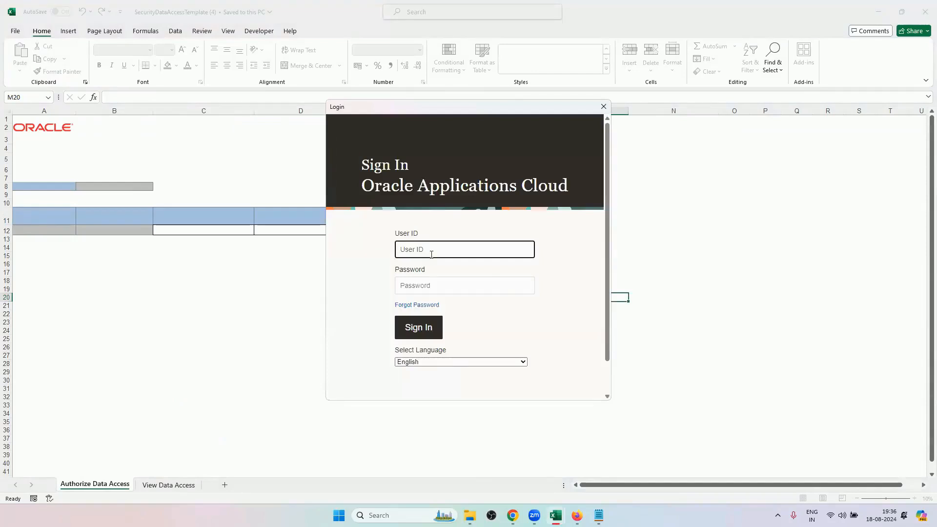
type("scm.user50")
left_click(431, 293)
type("W")
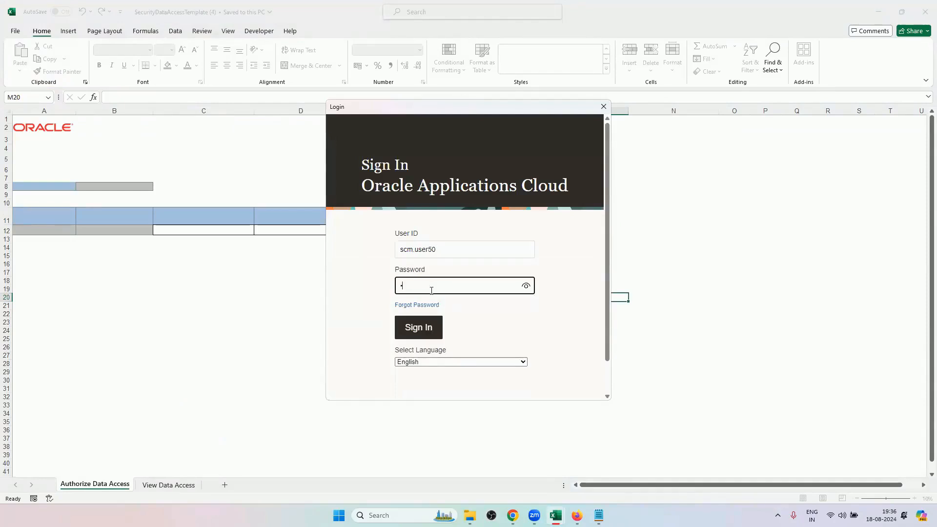
type("••••••••")
left_click(429, 330)
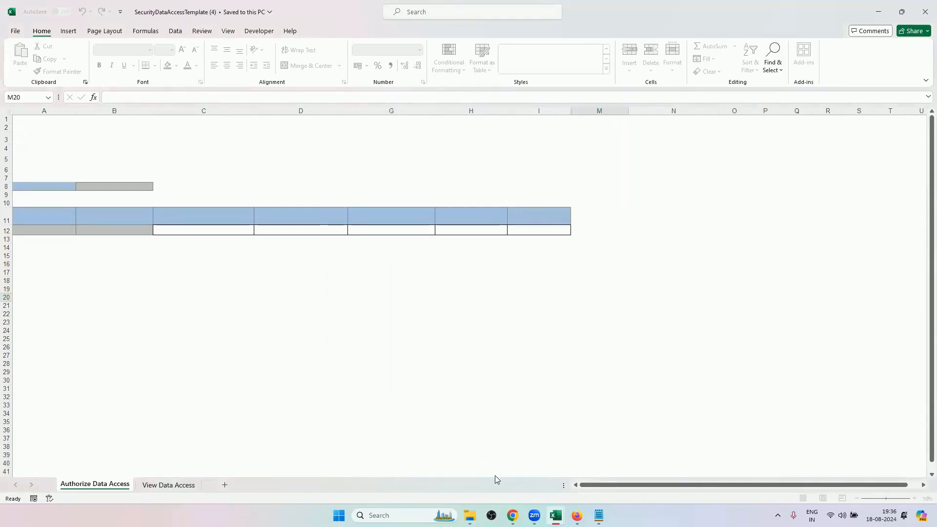
Switch to Chrome and examine the Download ADF Desktop Integrator entry among the navigator's Tools, closing the navigator after each look.
left_click(513, 515)
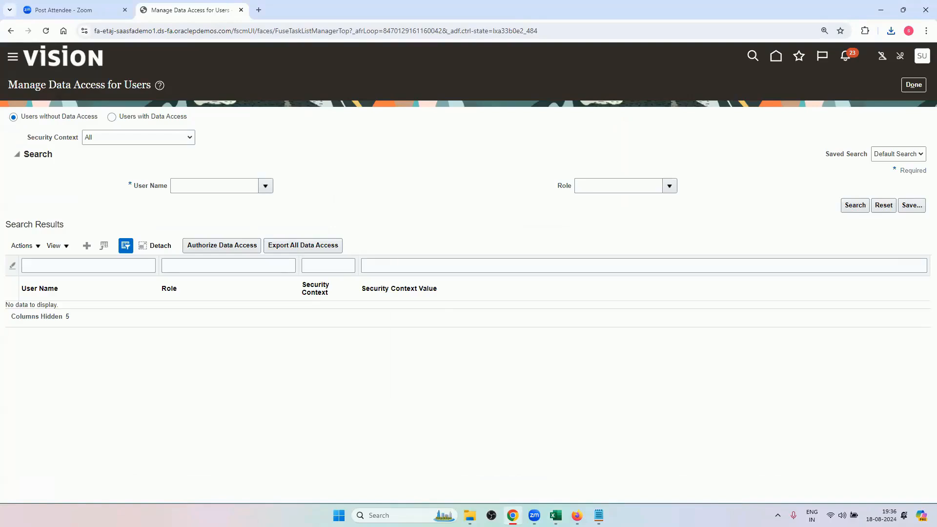
left_click(13, 57)
scroll(178, 382, "down", 1)
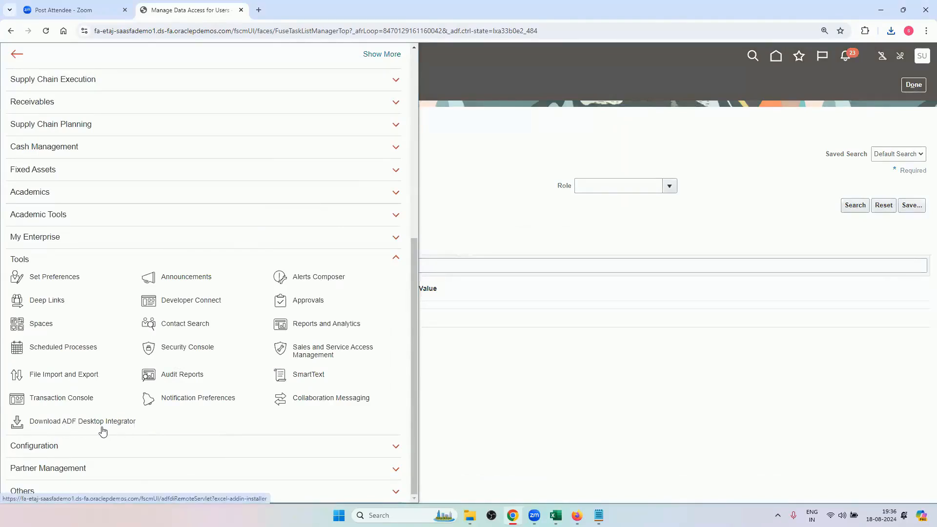
left_click(531, 410)
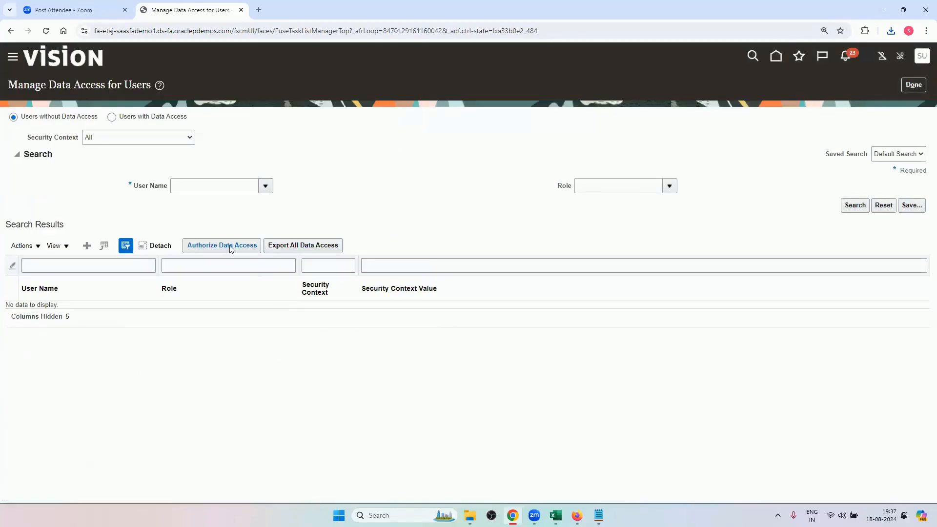
left_click(13, 58)
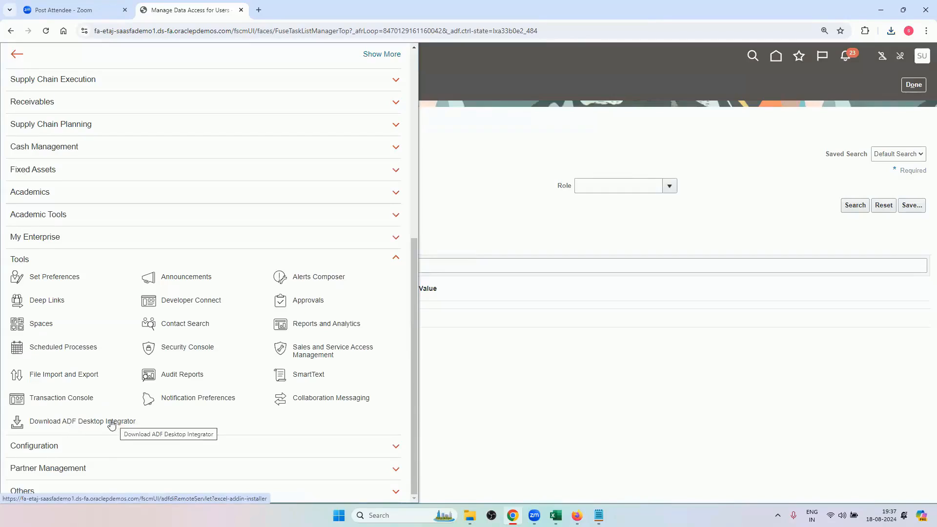
left_click(640, 359)
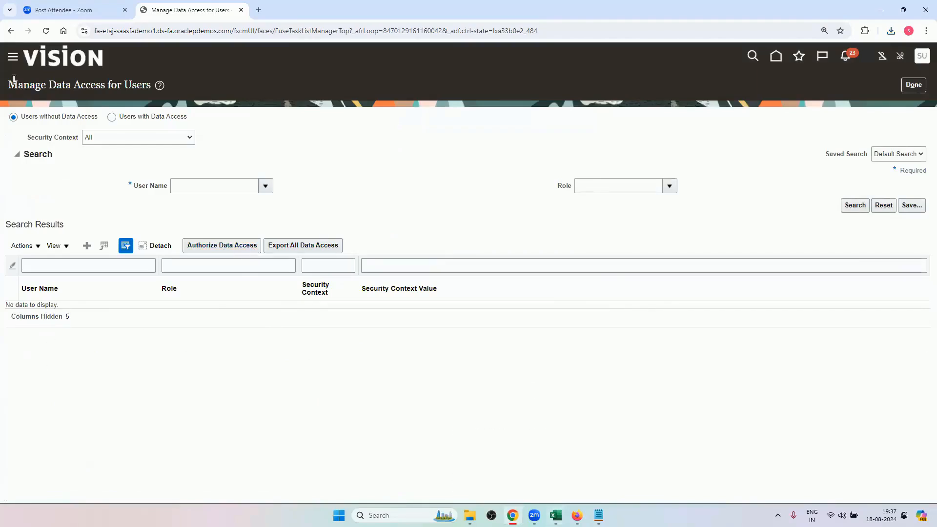
left_click(12, 59)
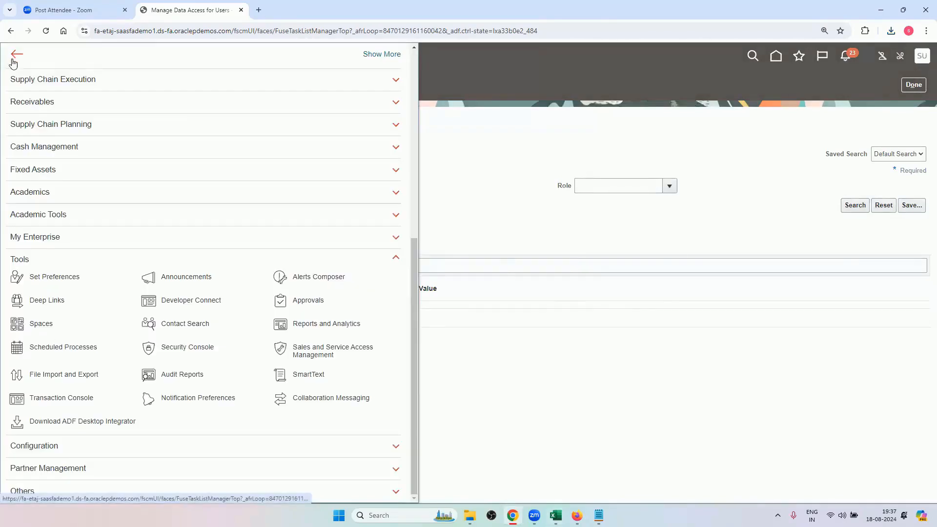
left_click(483, 404)
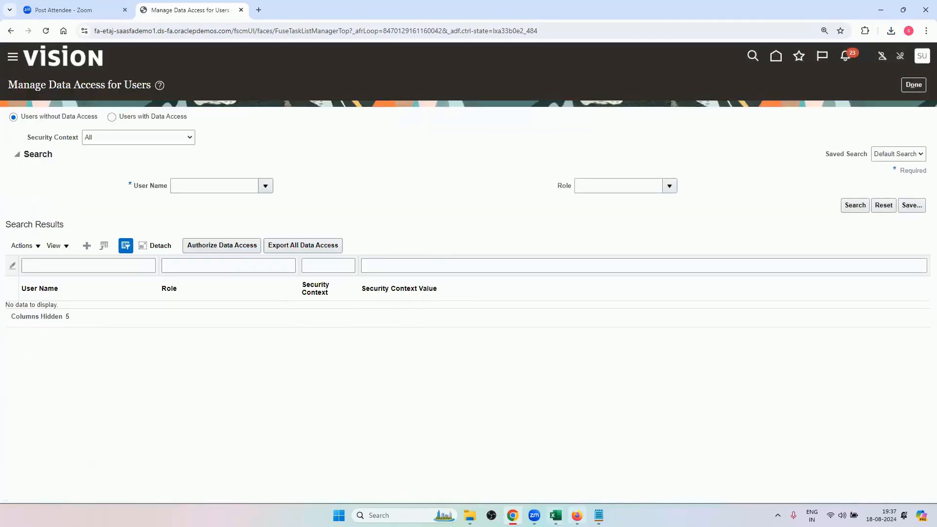
Review the blank entry row 12 in the SecurityDataAccessTemplate (4) workbook in Excel and return to Chrome.
mouse_move(555, 515)
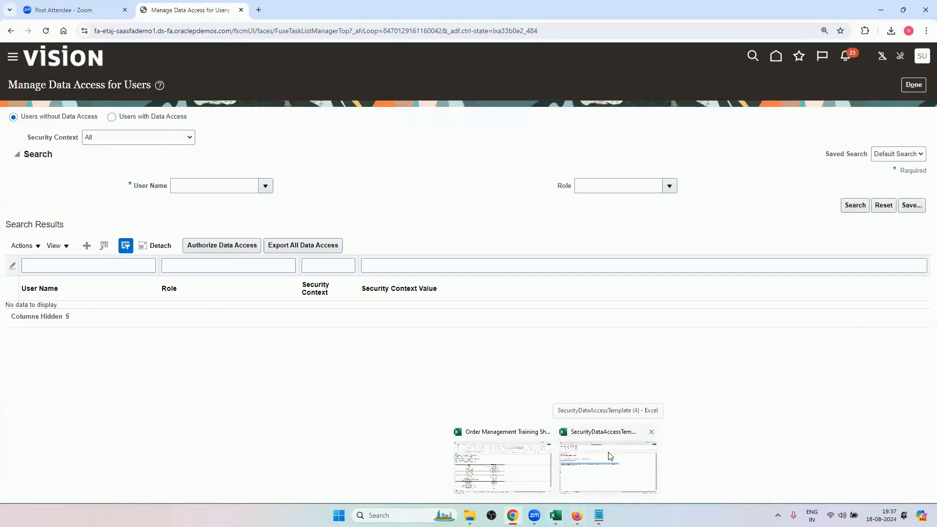
left_click(607, 452)
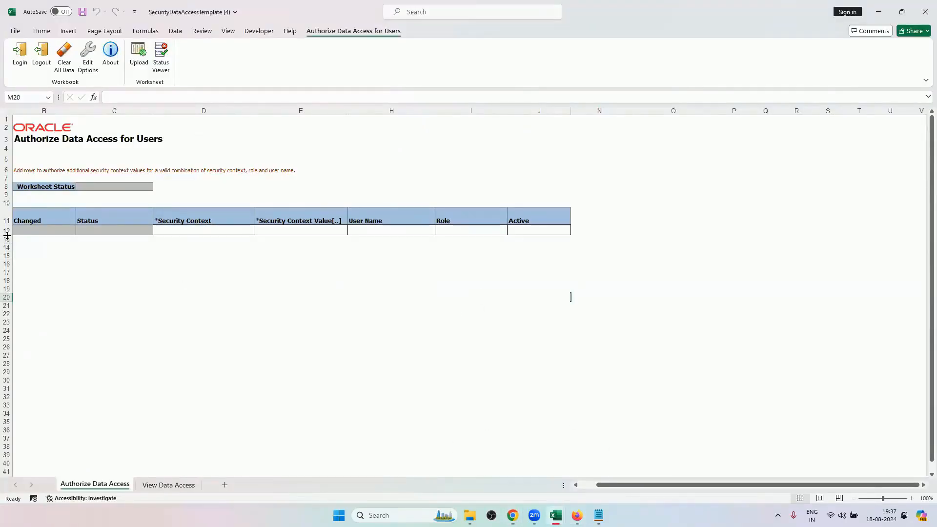
left_click_drag(27, 230, 509, 228)
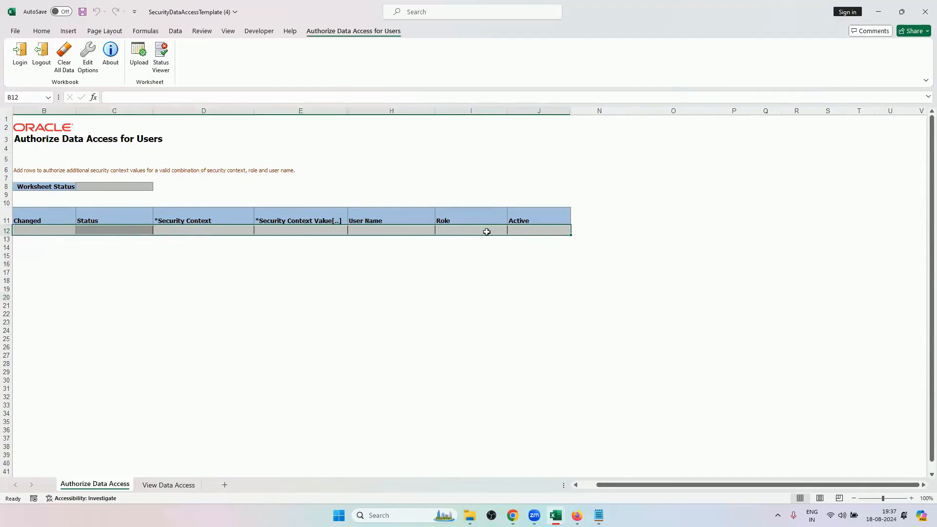
left_click(326, 299)
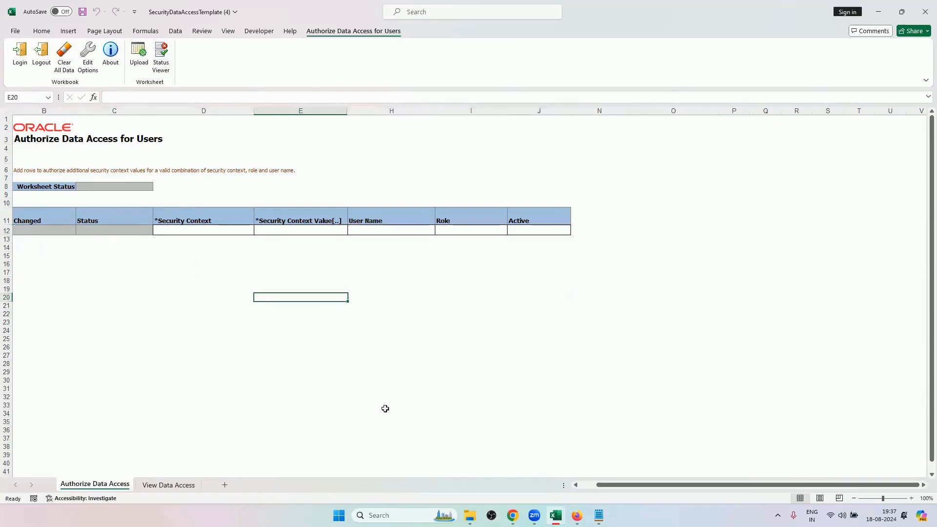
left_click(880, 7)
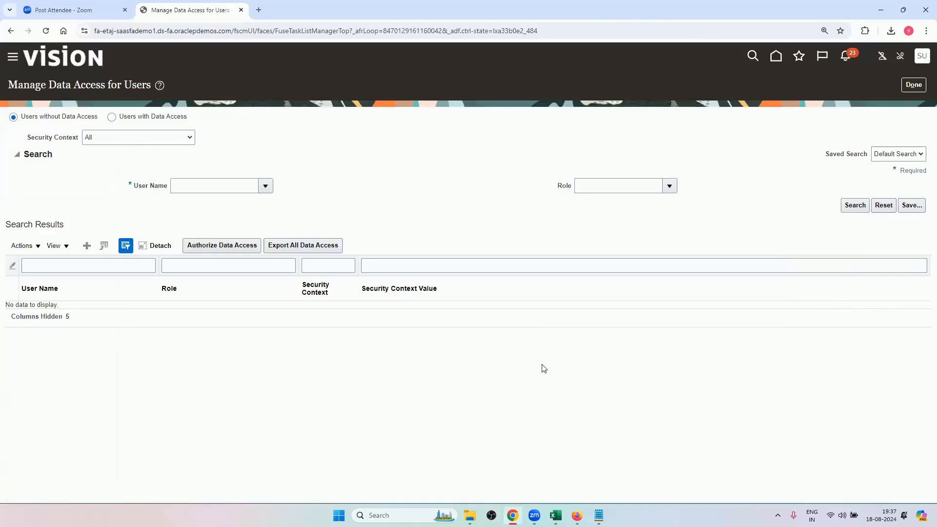